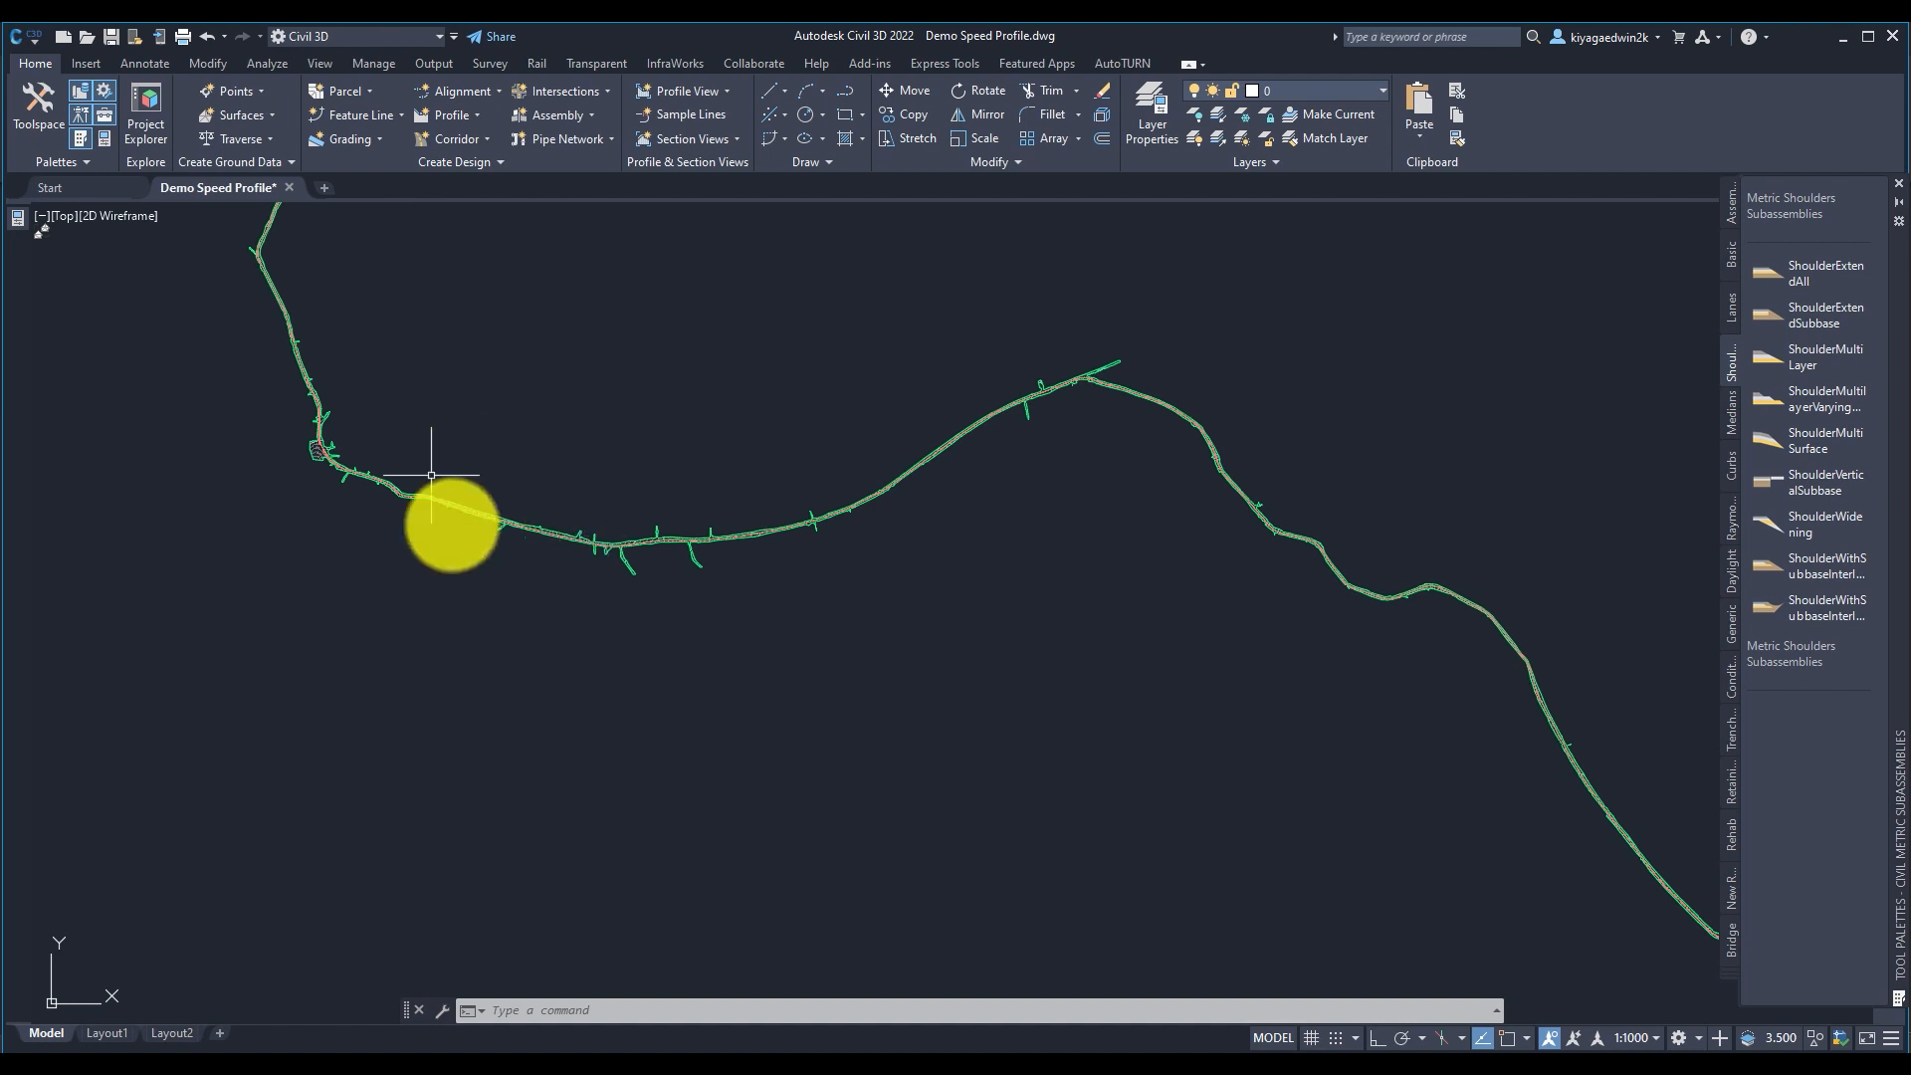
Examine the road alignment in plan along its length, including its end junction and the bends leading up to it
{"action": "scroll", "coordinate": [810, 521], "scroll_direction": "up", "scroll_amount": 5}
{"action": "scroll", "coordinate": [810, 520], "scroll_direction": "down", "scroll_amount": 3}
{"action": "middle_click_drag", "start_coordinate": [752, 517], "coordinate": [289, 499]}
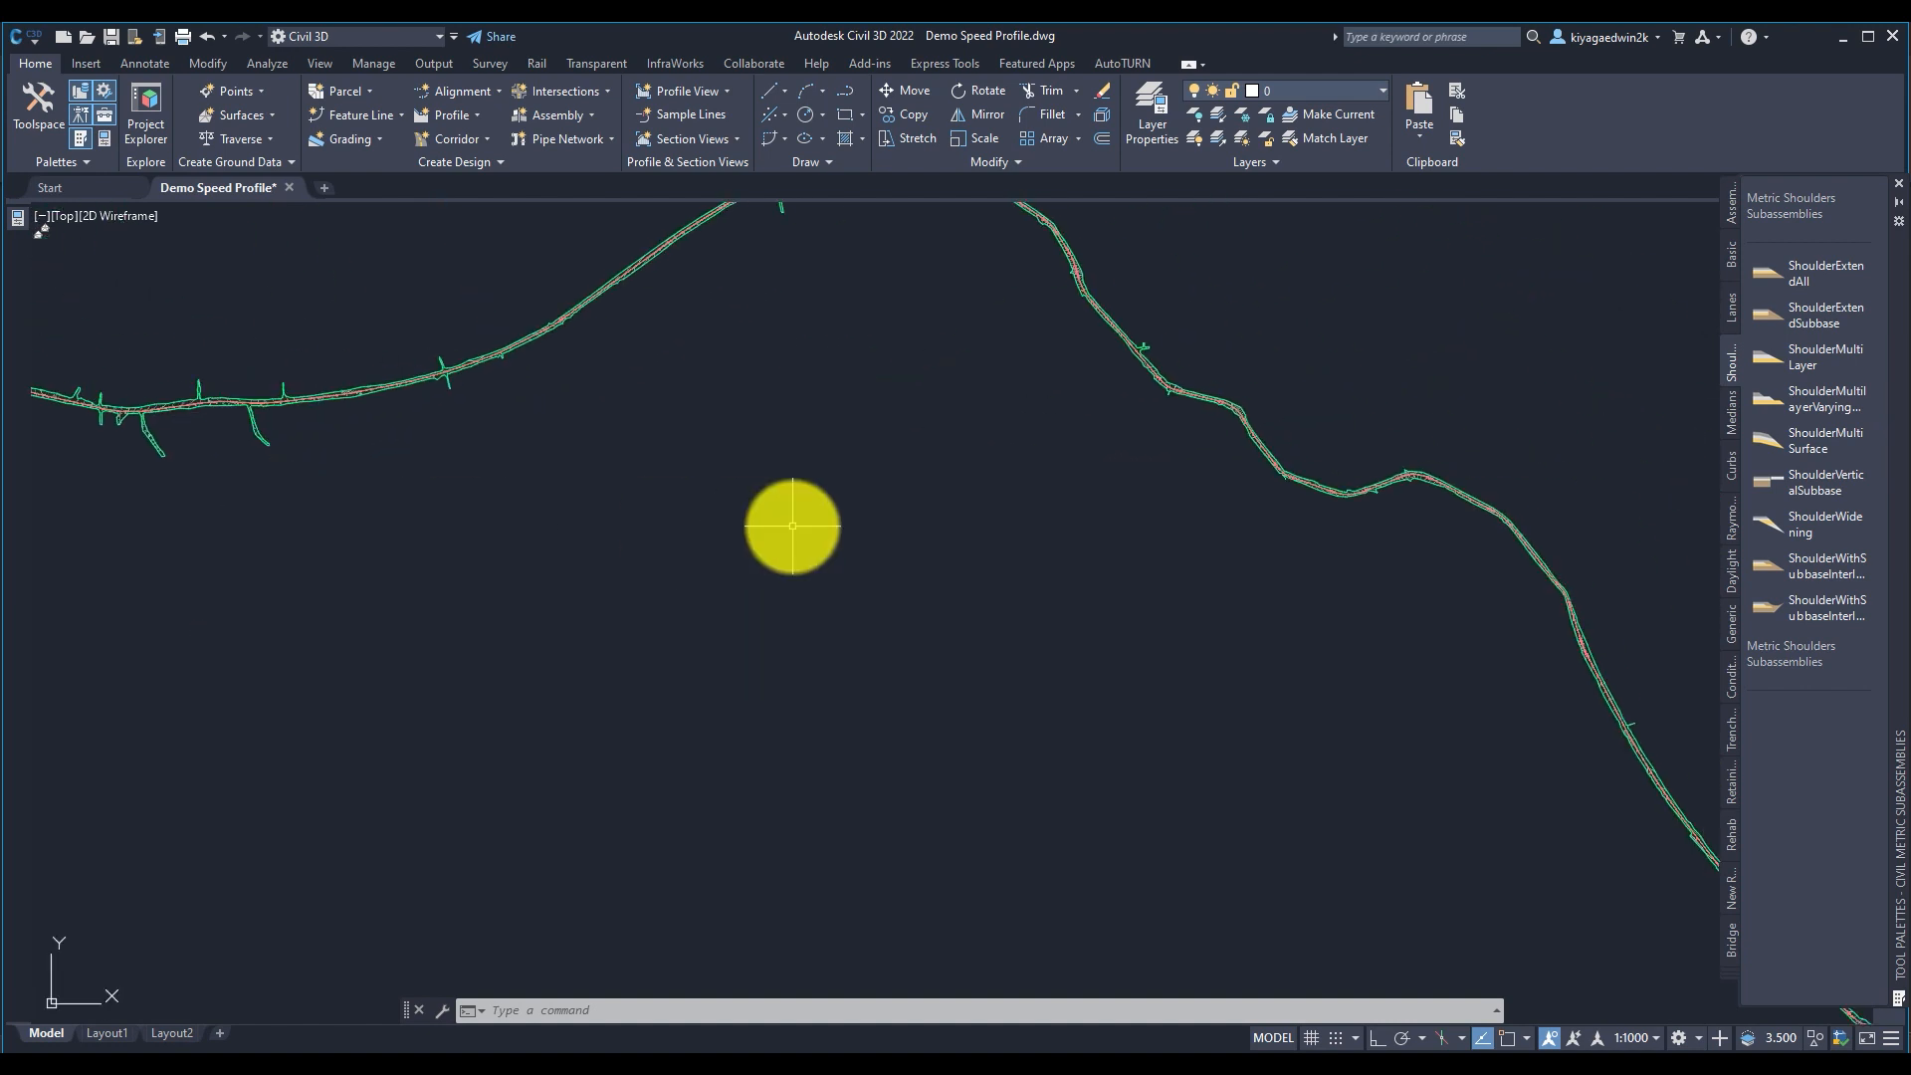
{"action": "scroll", "coordinate": [796, 526], "scroll_direction": "up", "scroll_amount": 2}
{"action": "mouse_move", "coordinate": [806, 529]}
{"action": "middle_mouse_down"}
{"action": "mouse_move", "coordinate": [324, 338]}
{"action": "mouse_move", "coordinate": [681, 475]}
{"action": "middle_mouse_up"}
{"action": "scroll", "coordinate": [681, 475], "scroll_direction": "down", "scroll_amount": 4}
{"action": "scroll", "coordinate": [1224, 756], "scroll_direction": "up", "scroll_amount": 6}
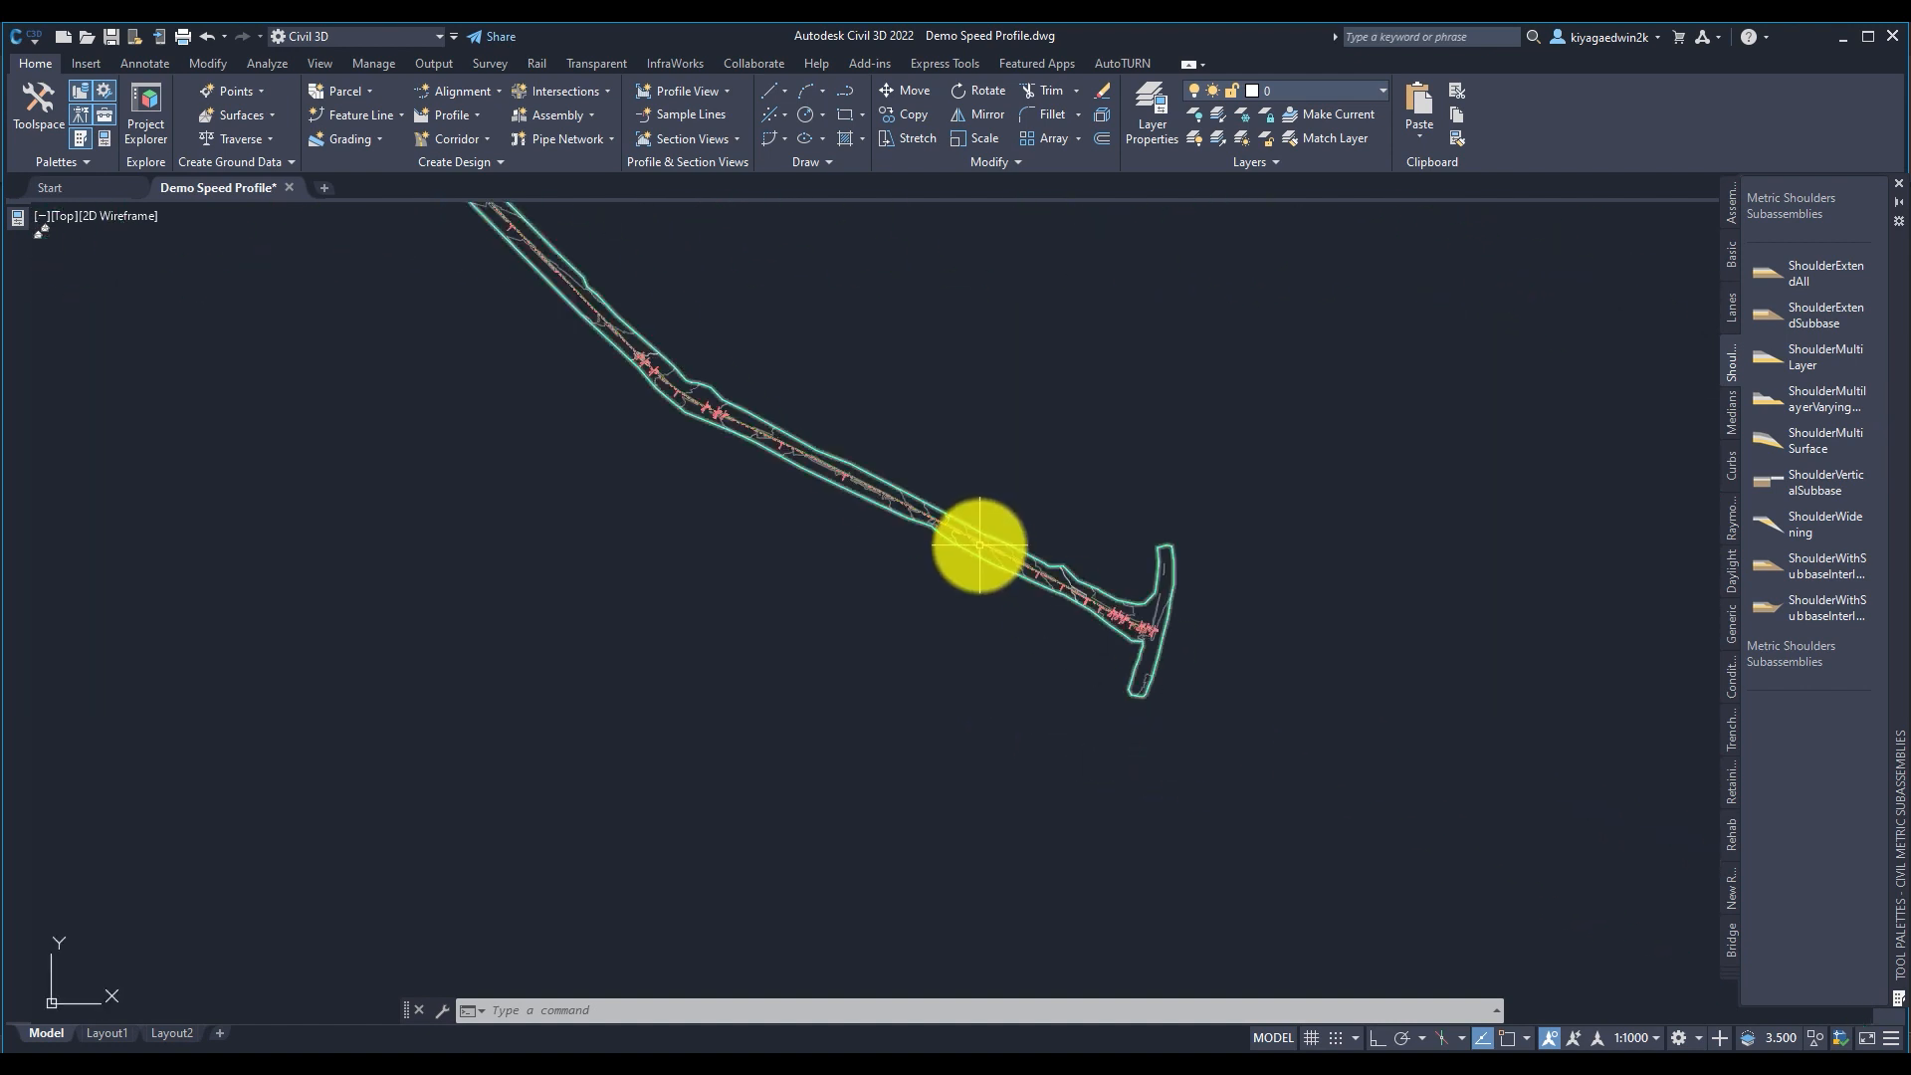
{"action": "scroll", "coordinate": [981, 541], "scroll_direction": "down", "scroll_amount": 3}
{"action": "middle_click_drag", "start_coordinate": [984, 543], "coordinate": [1272, 727]}
{"action": "middle_click_drag", "start_coordinate": [836, 332], "coordinate": [1198, 592]}
{"action": "middle_click_drag", "start_coordinate": [869, 359], "coordinate": [1328, 796]}
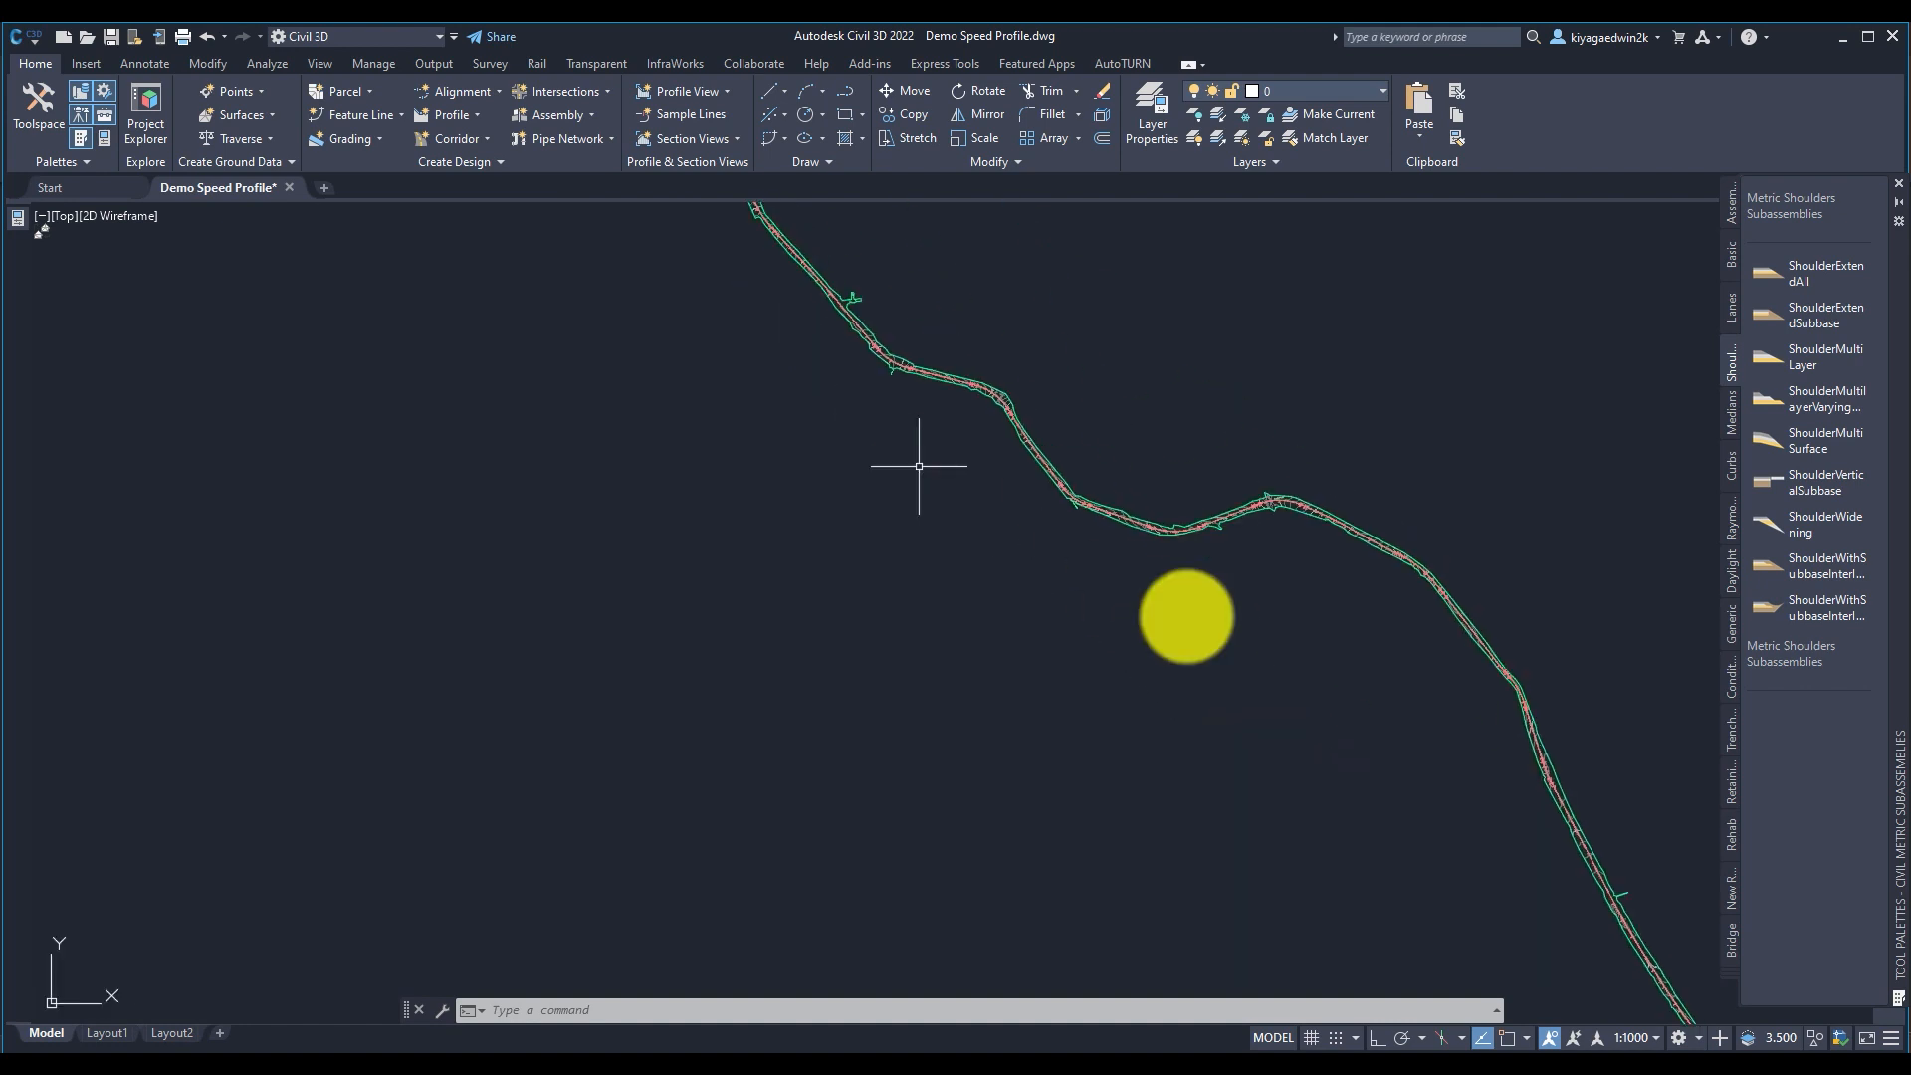
{"action": "middle_click_drag", "start_coordinate": [800, 311], "coordinate": [988, 690]}
{"action": "scroll", "coordinate": [823, 789], "scroll_direction": "up", "scroll_amount": 2}
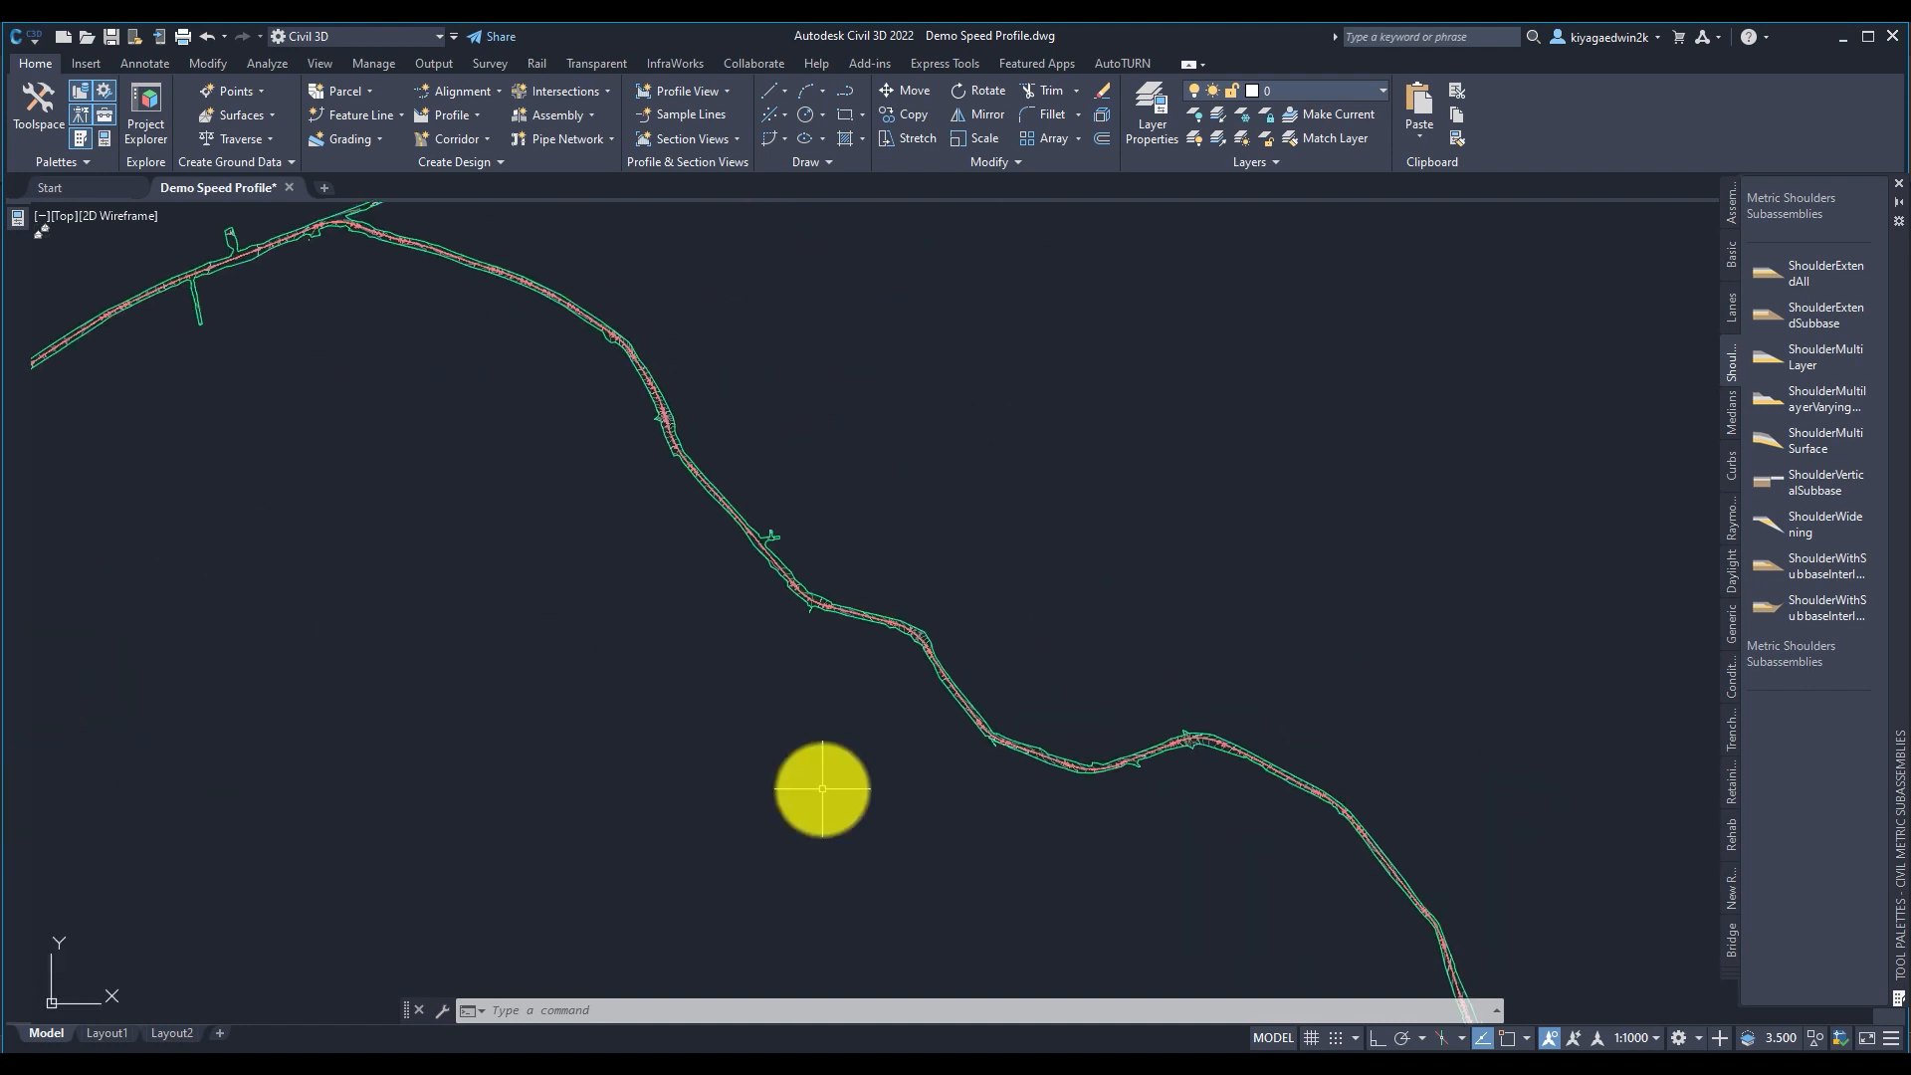
Start a surface profile for the Atiak-UMI -LAROPI FOJI ALIGT alignment and choose to draw its existing profiles in a profile view
{"action": "scroll", "coordinate": [947, 755], "scroll_direction": "up", "scroll_amount": 2}
{"action": "scroll", "coordinate": [1165, 594], "scroll_direction": "up", "scroll_amount": 8}
{"action": "scroll", "coordinate": [1164, 624], "scroll_direction": "up", "scroll_amount": 5}
{"action": "scroll", "coordinate": [1163, 624], "scroll_direction": "up", "scroll_amount": 5}
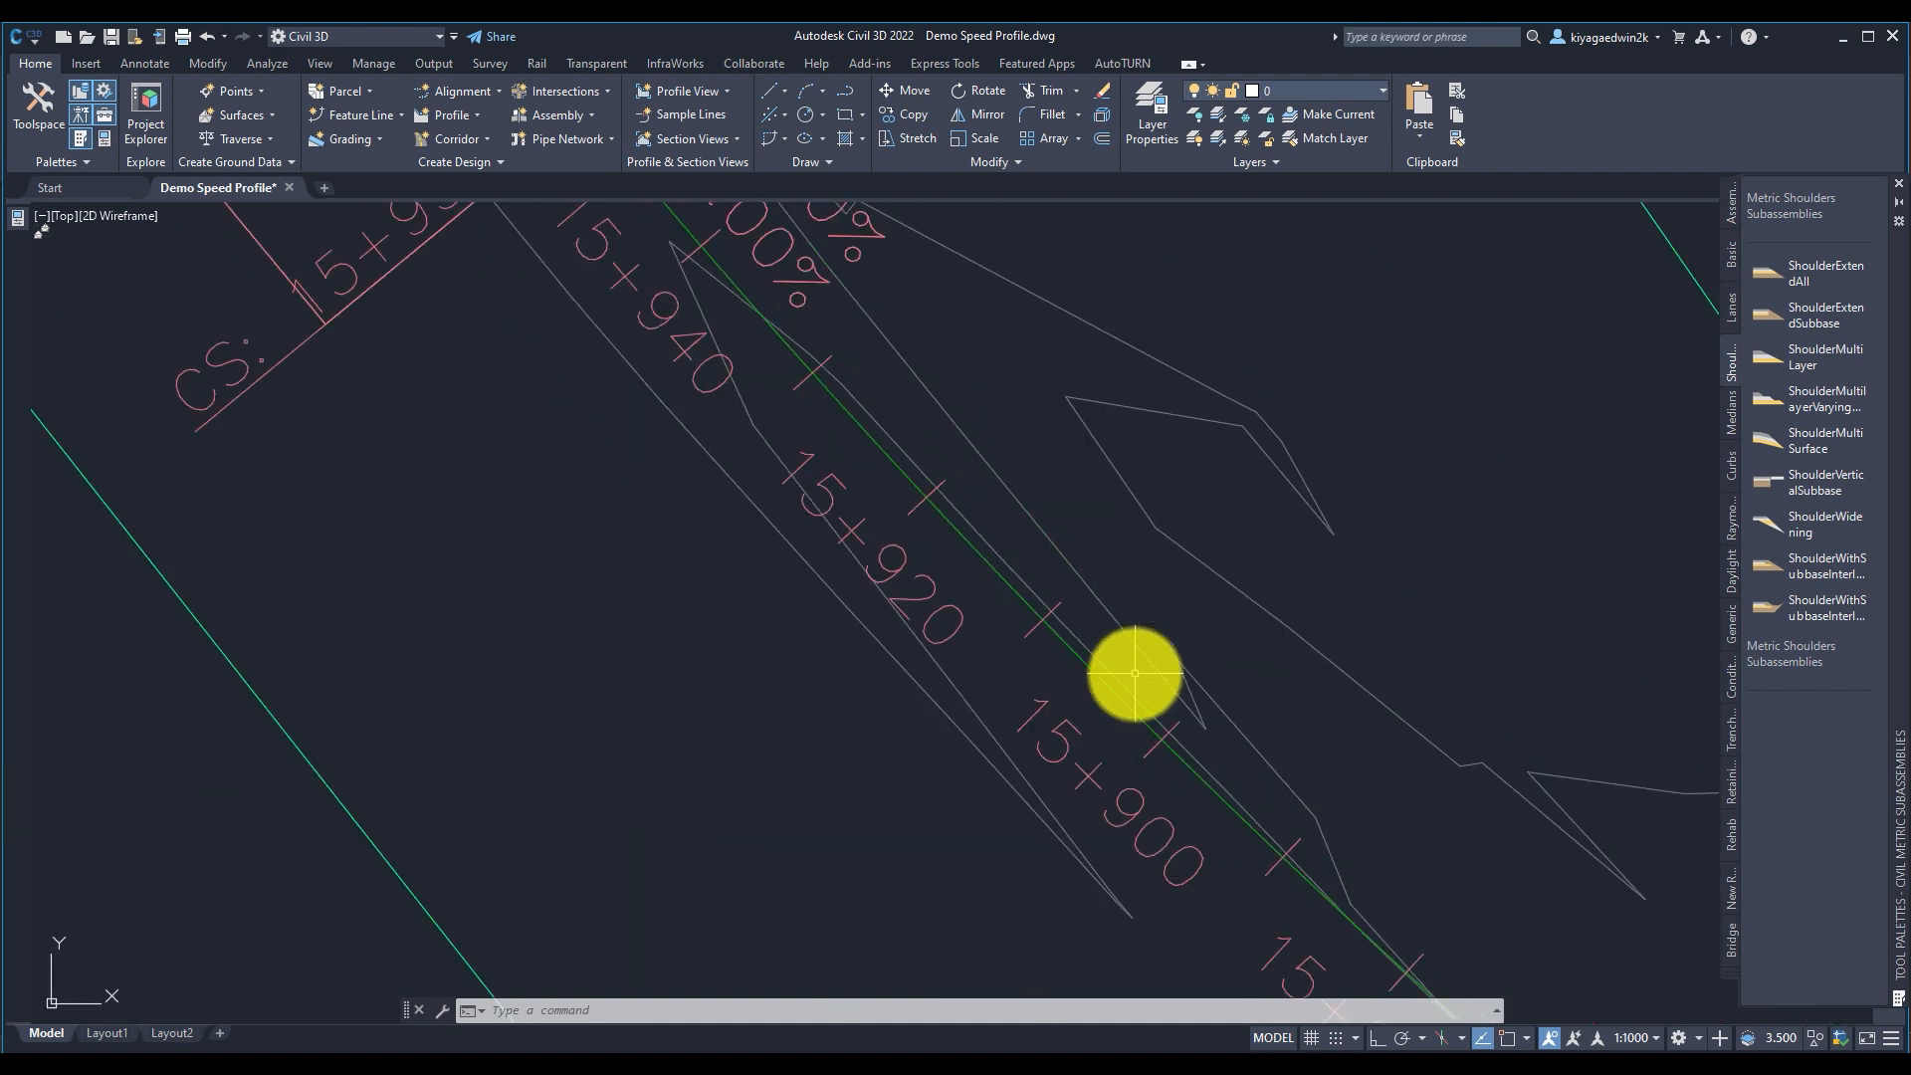
{"action": "left_click", "coordinate": [897, 594]}
{"action": "scroll", "coordinate": [898, 588], "scroll_direction": "down", "scroll_amount": 4}
{"action": "scroll", "coordinate": [898, 588], "scroll_direction": "down", "scroll_amount": 5}
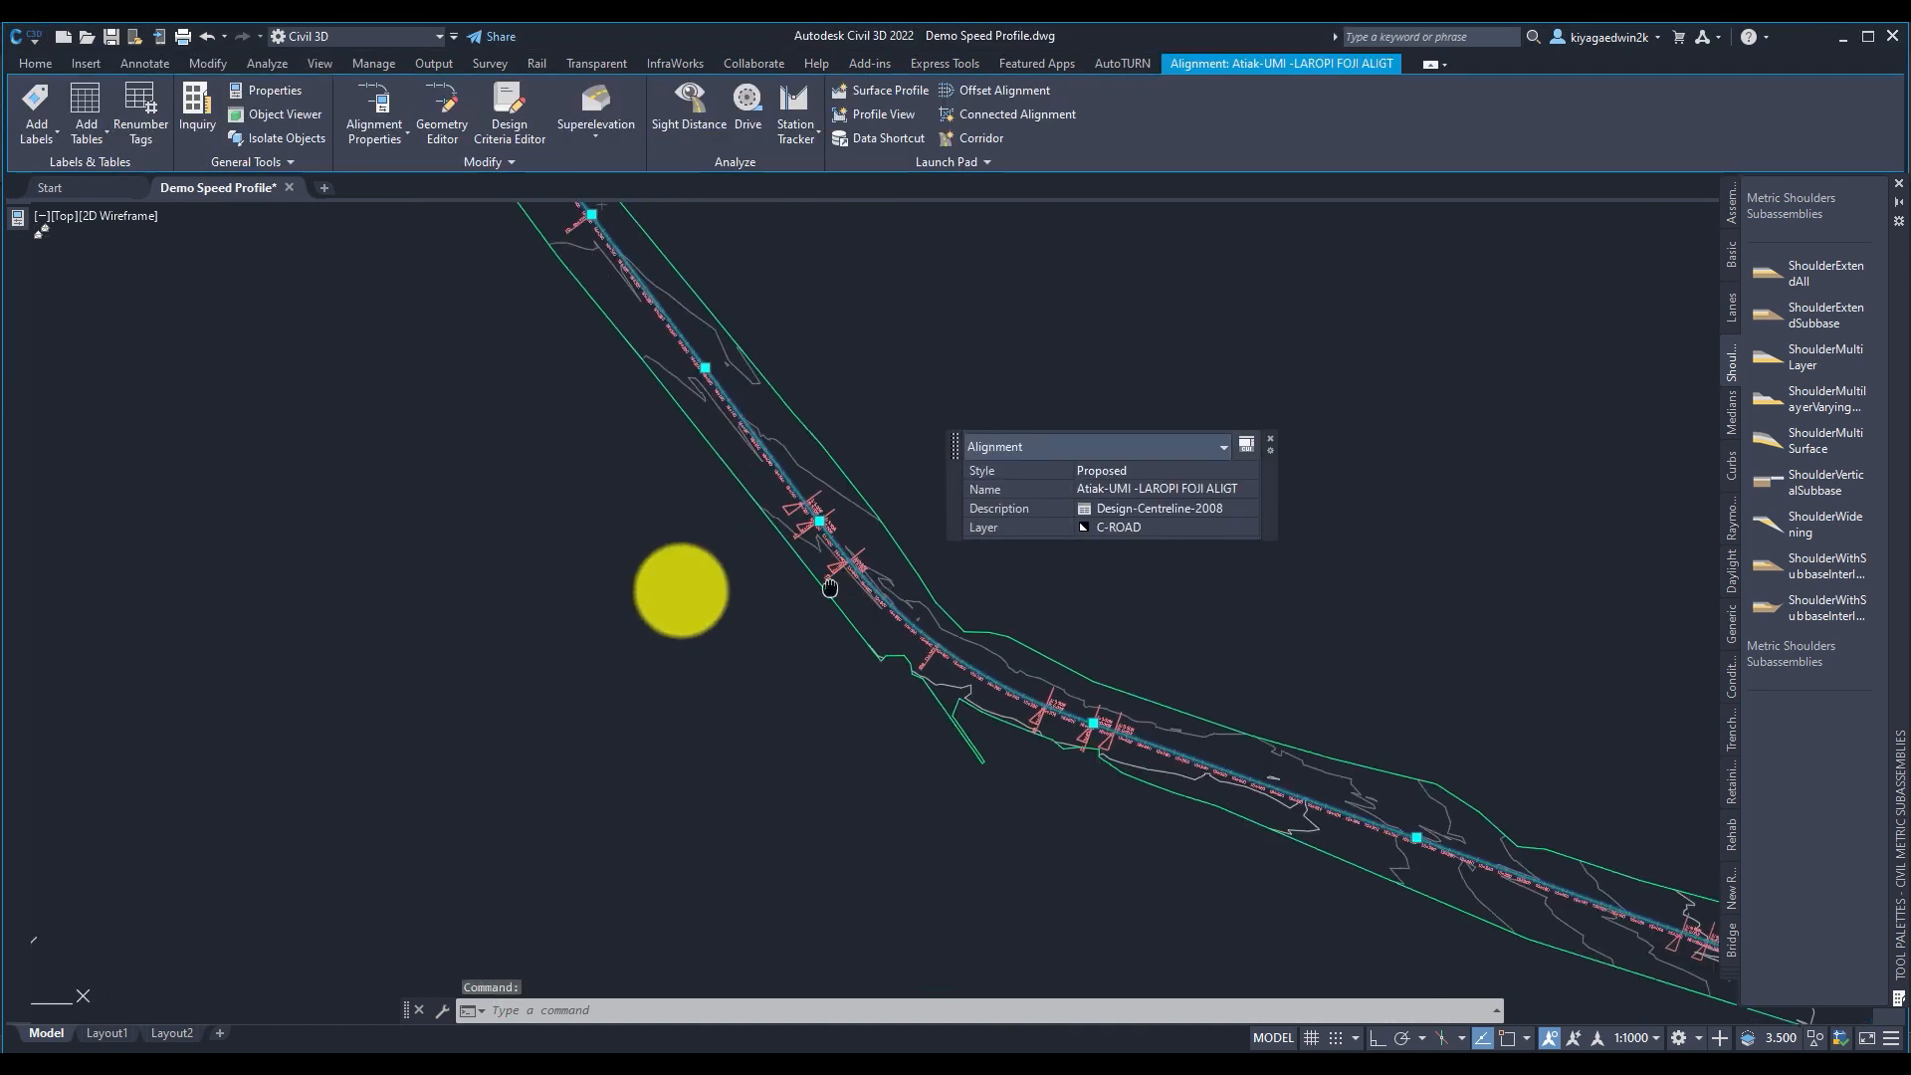
{"action": "left_click", "coordinate": [879, 90]}
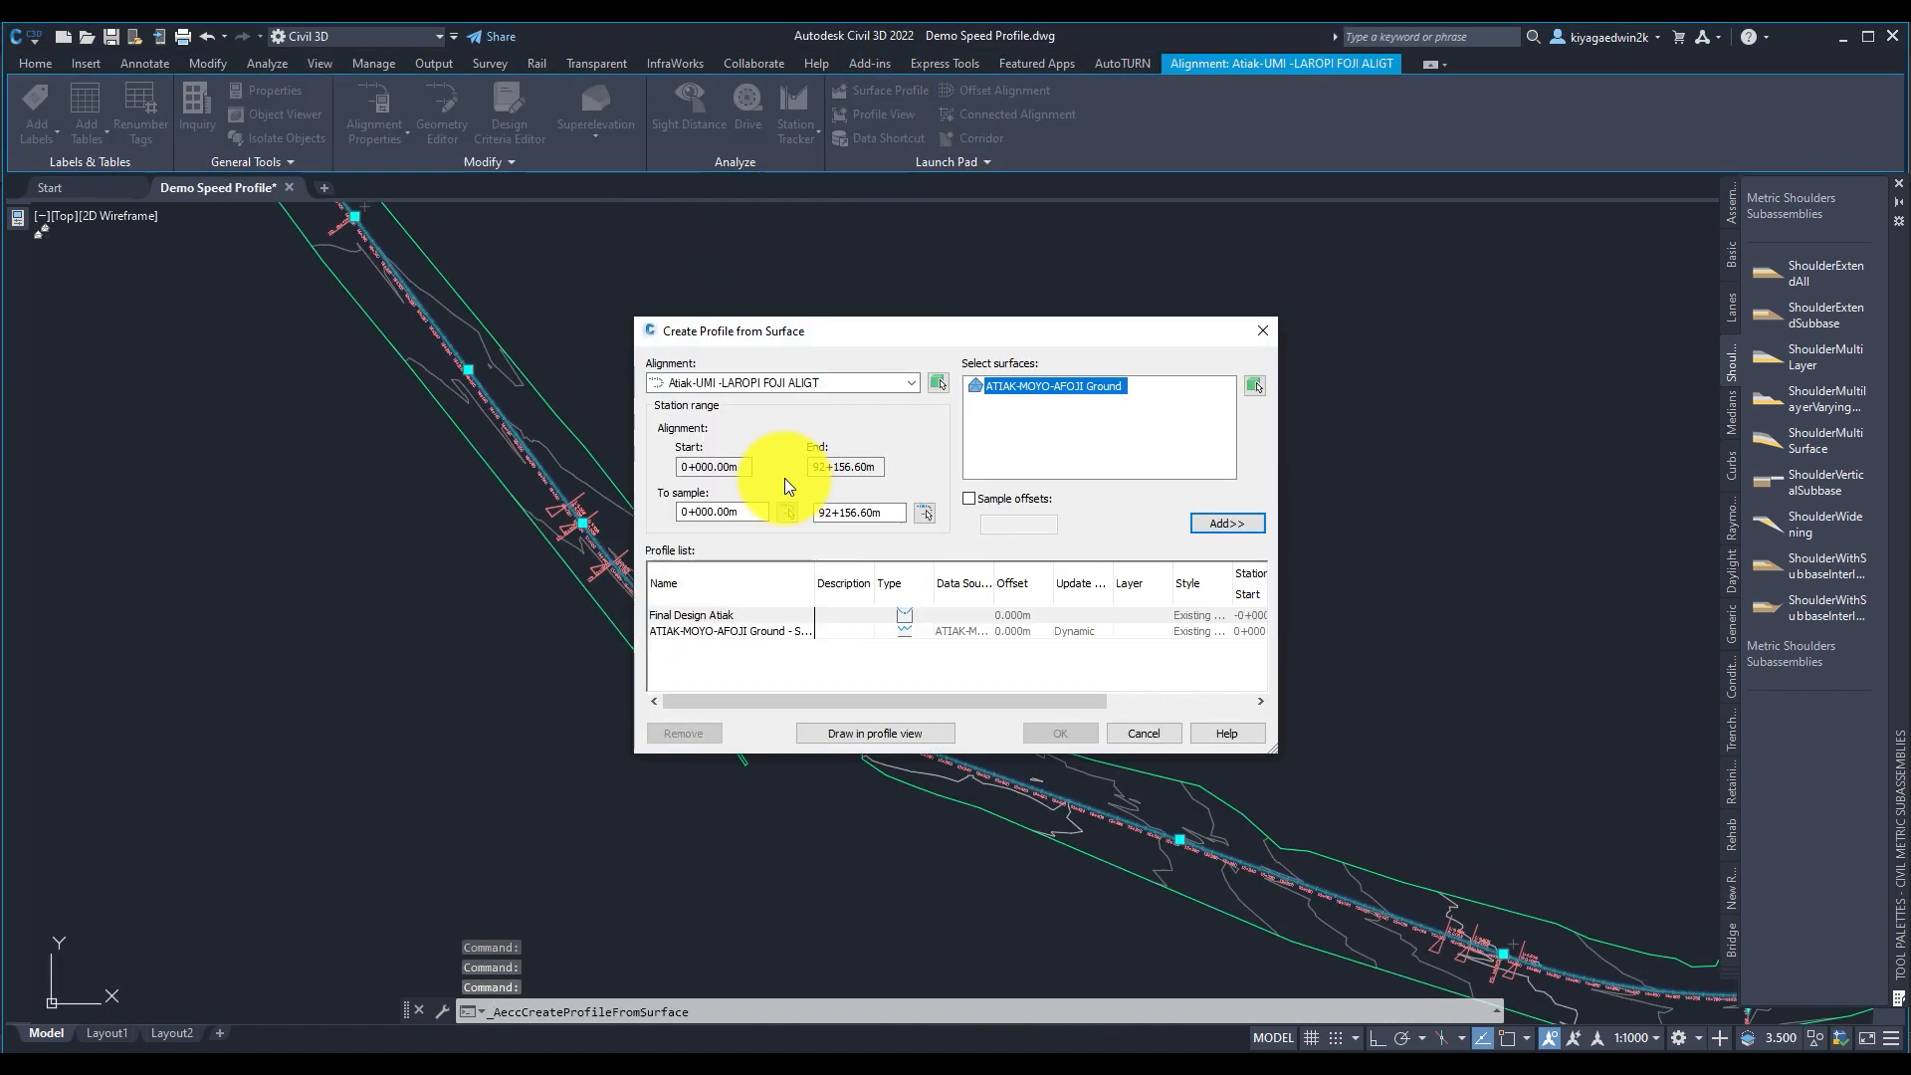
{"action": "left_click", "coordinate": [922, 737]}
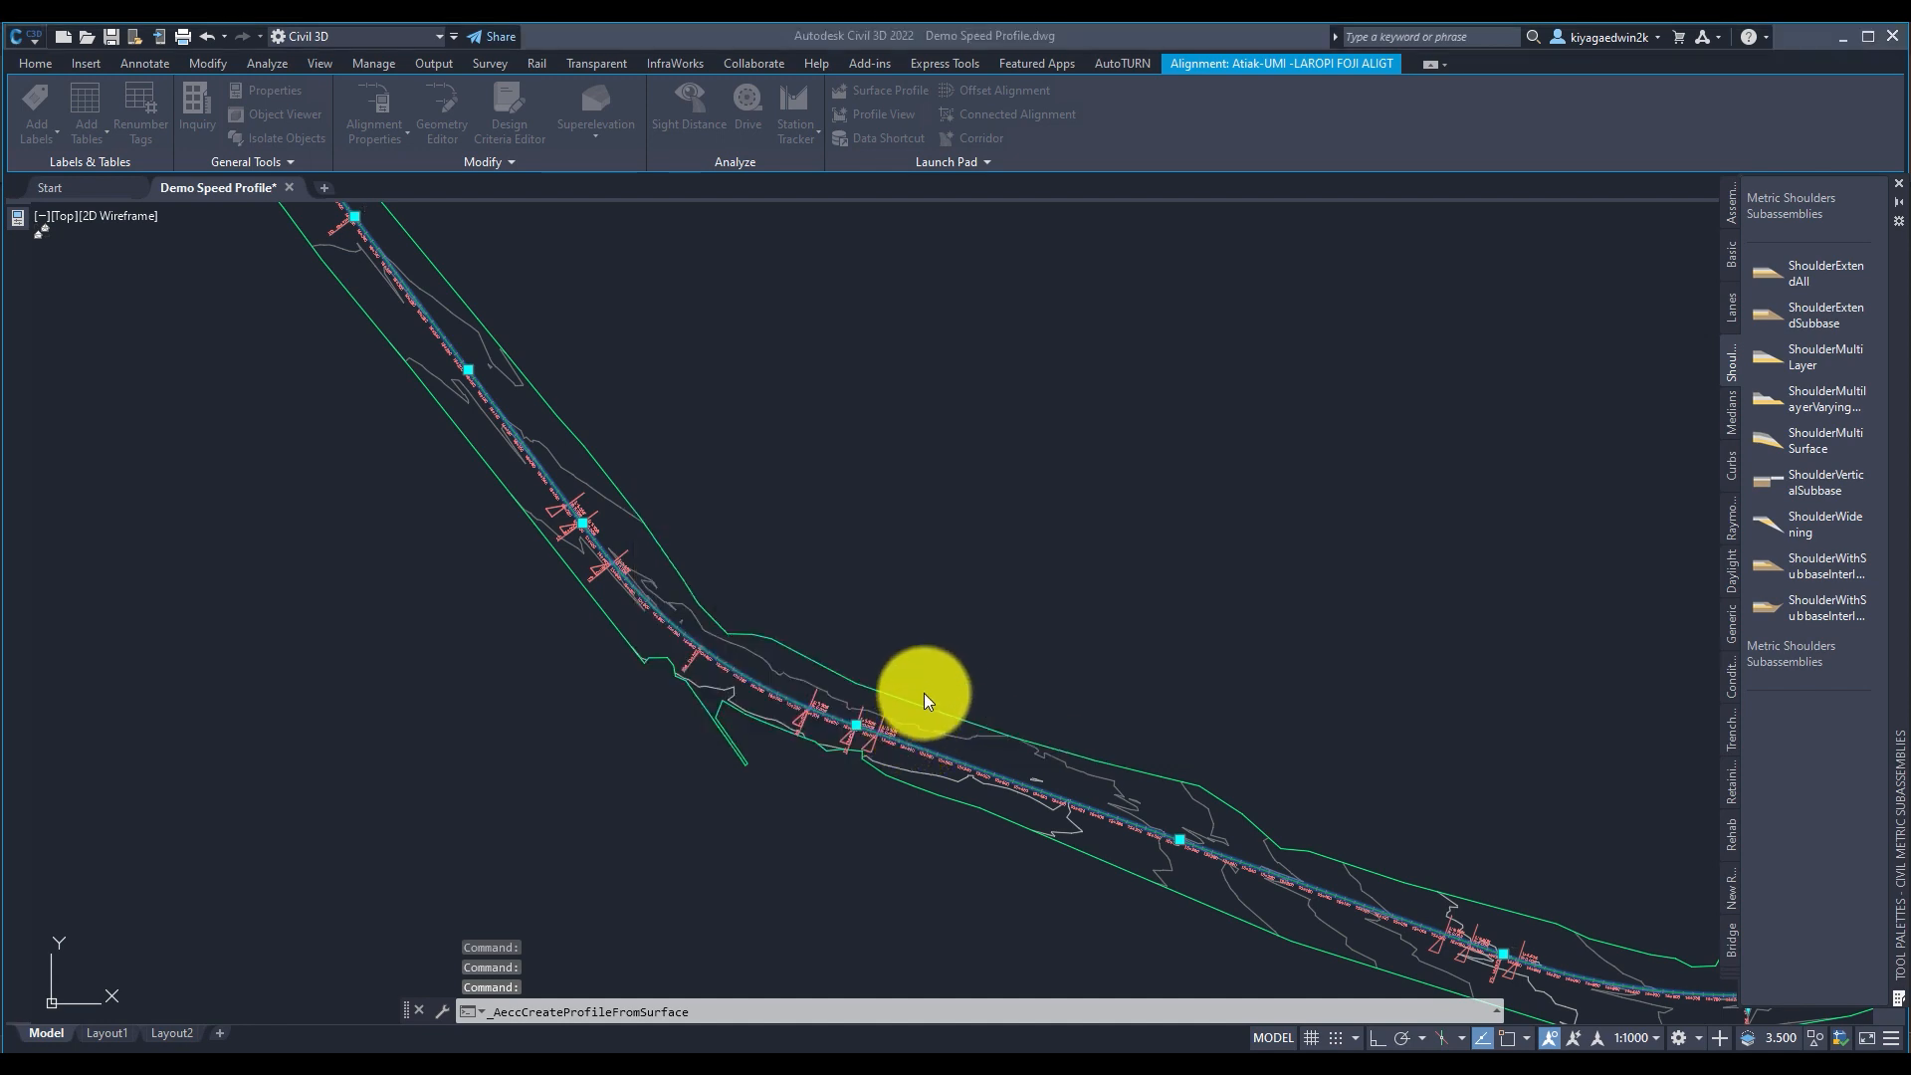
Accept the default profile view settings and place the profile view in the empty area to the right of the alignment
{"action": "left_click", "coordinate": [1008, 765]}
{"action": "left_click", "coordinate": [1009, 766]}
{"action": "left_click", "coordinate": [1010, 768]}
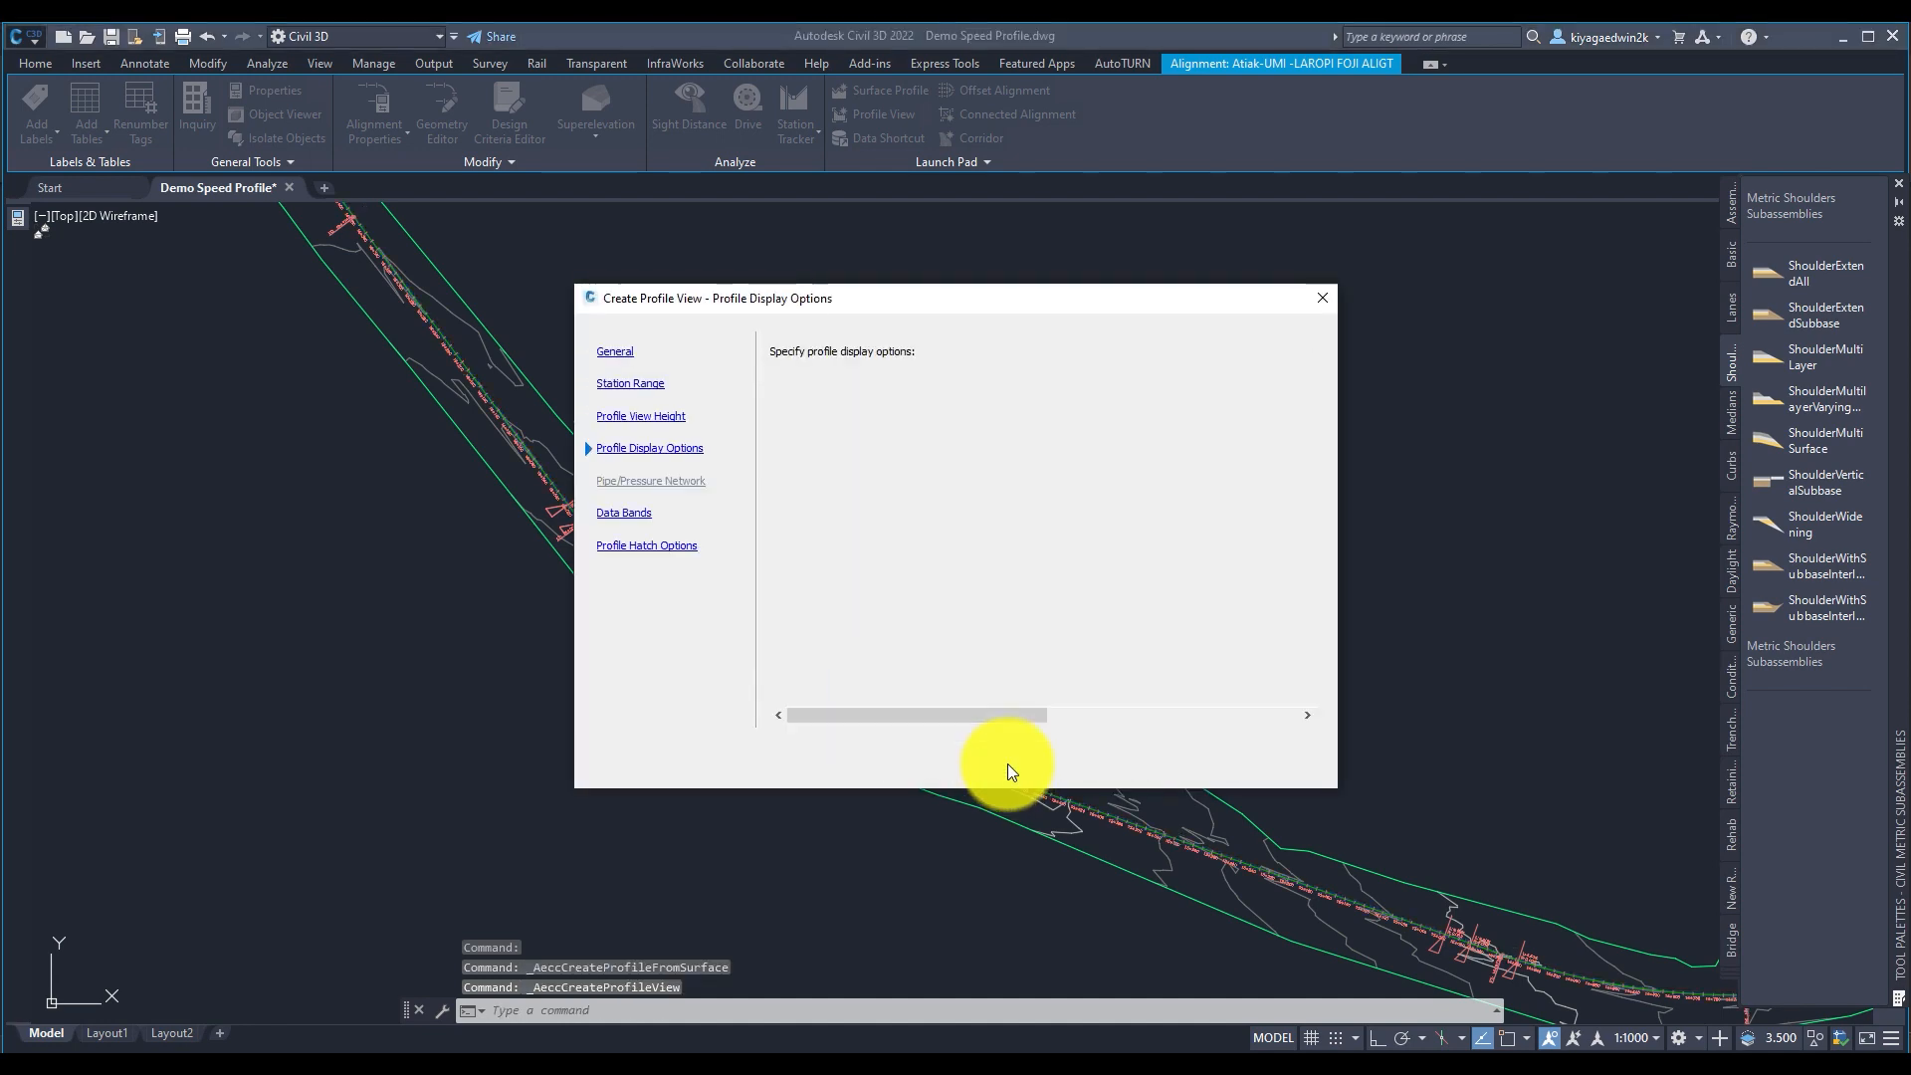
{"action": "left_click", "coordinate": [1011, 771]}
{"action": "left_click", "coordinate": [1011, 770]}
{"action": "left_click", "coordinate": [1057, 770]}
{"action": "scroll", "coordinate": [959, 424], "scroll_direction": "down", "scroll_amount": 7}
{"action": "middle_click_drag", "start_coordinate": [1503, 381], "coordinate": [1067, 453]}
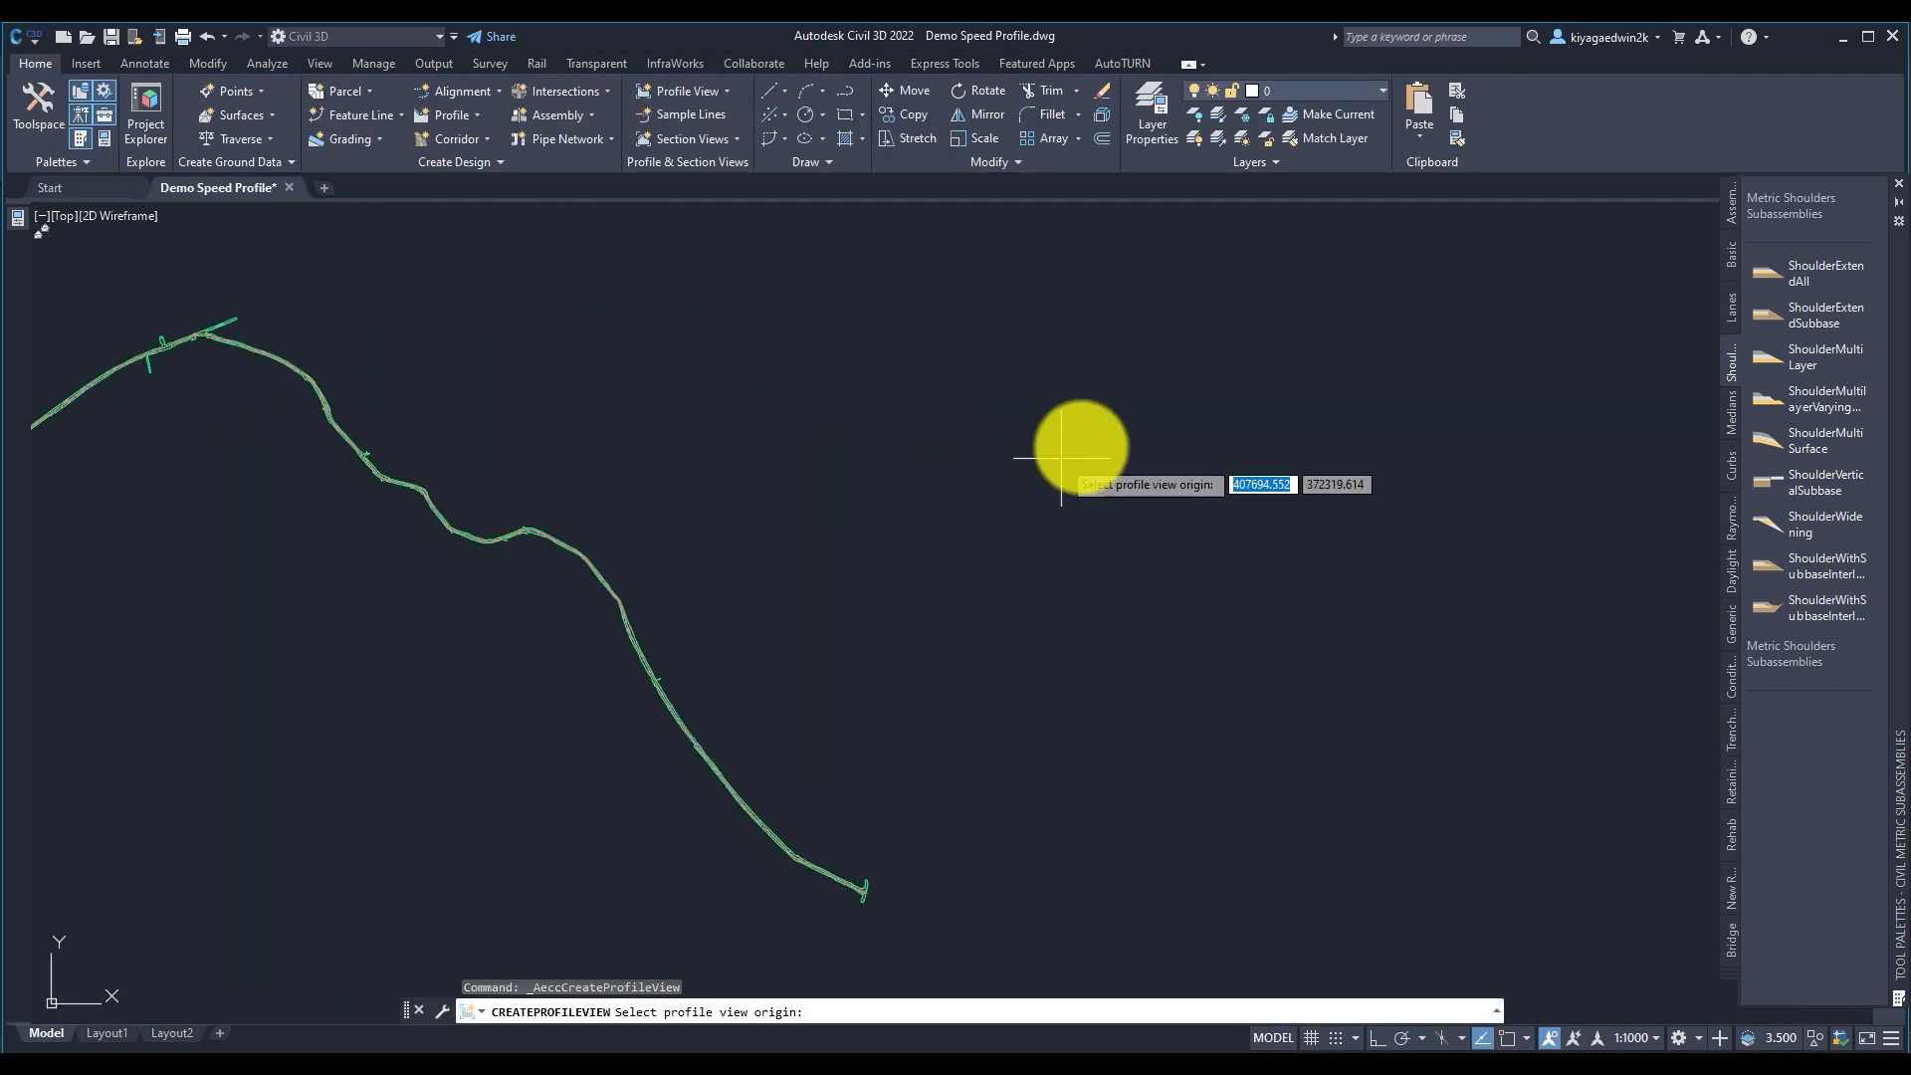
{"action": "left_click", "coordinate": [1082, 446]}
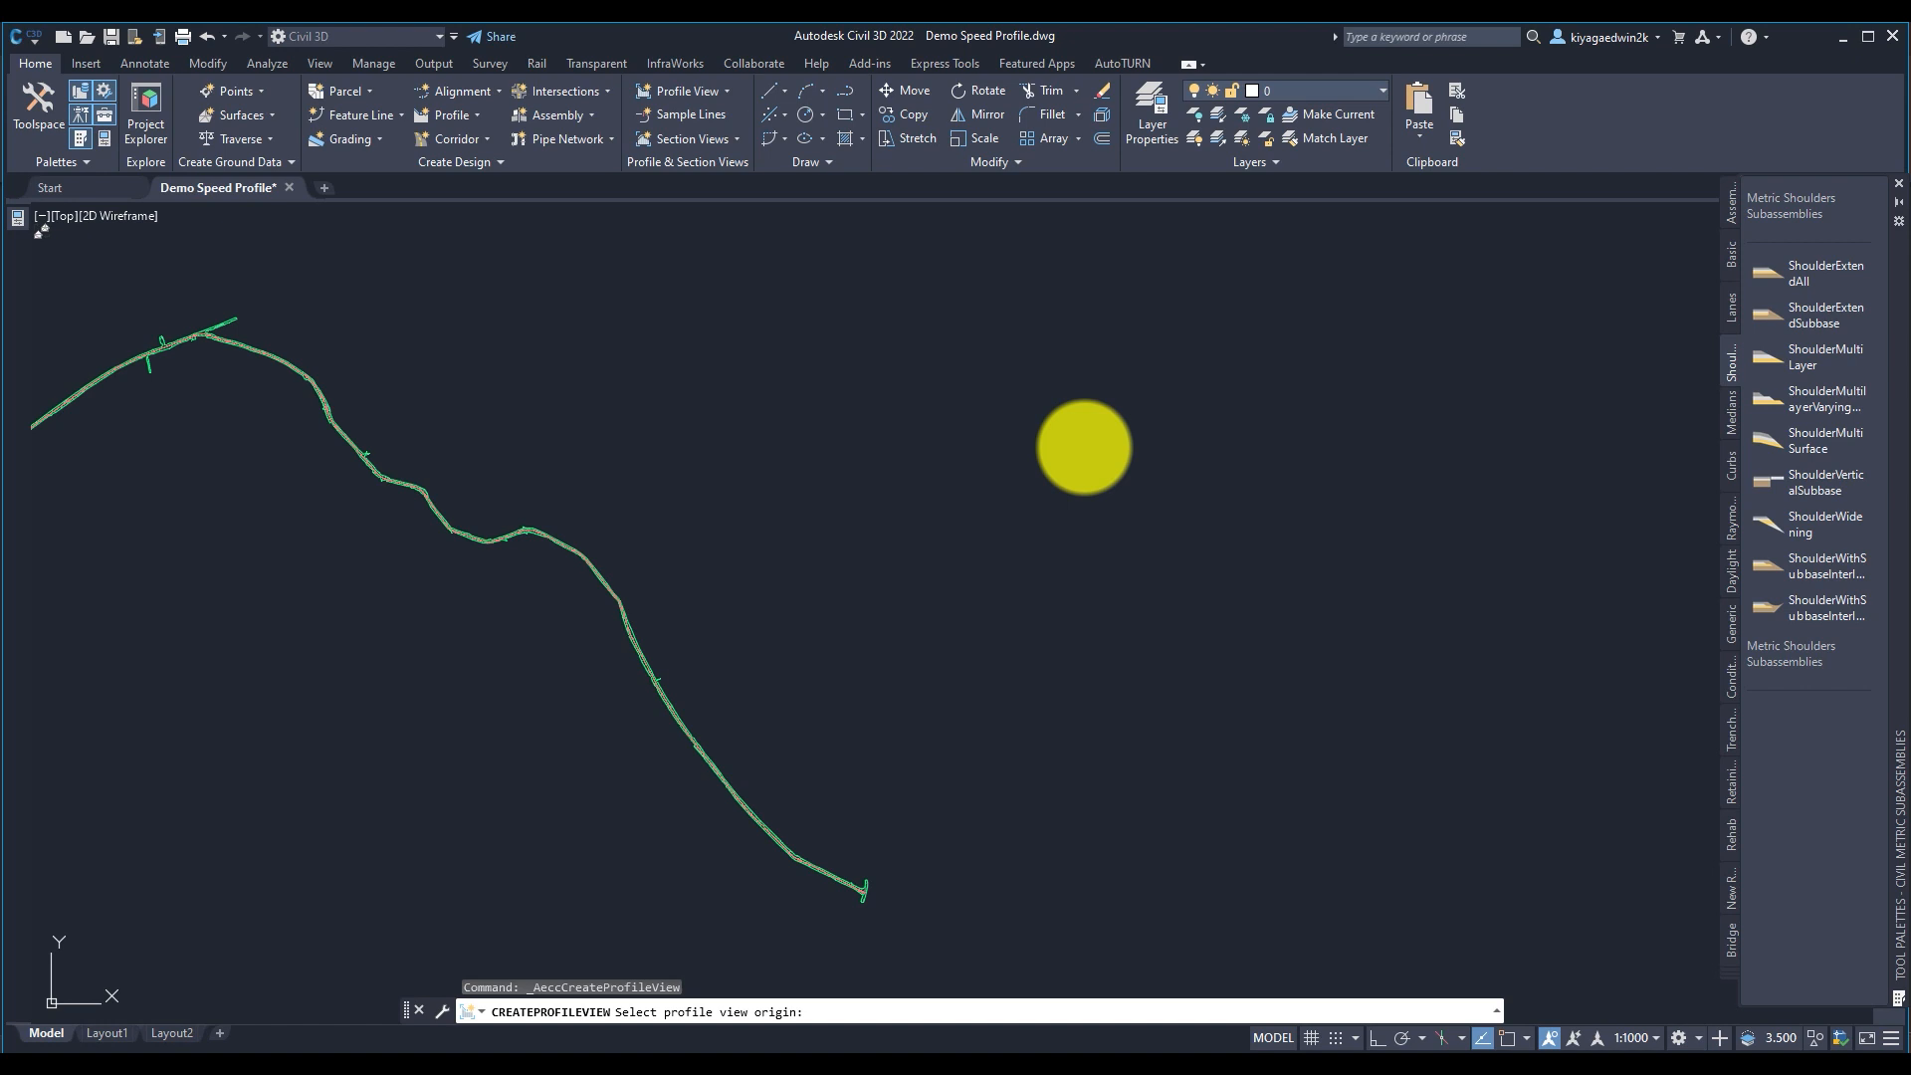
{"action": "left_click", "coordinate": [1083, 446]}
Inspect the design and existing ground profiles in the new profile view and identify which line is the surface profile
{"action": "scroll", "coordinate": [1151, 414], "scroll_direction": "up", "scroll_amount": 10}
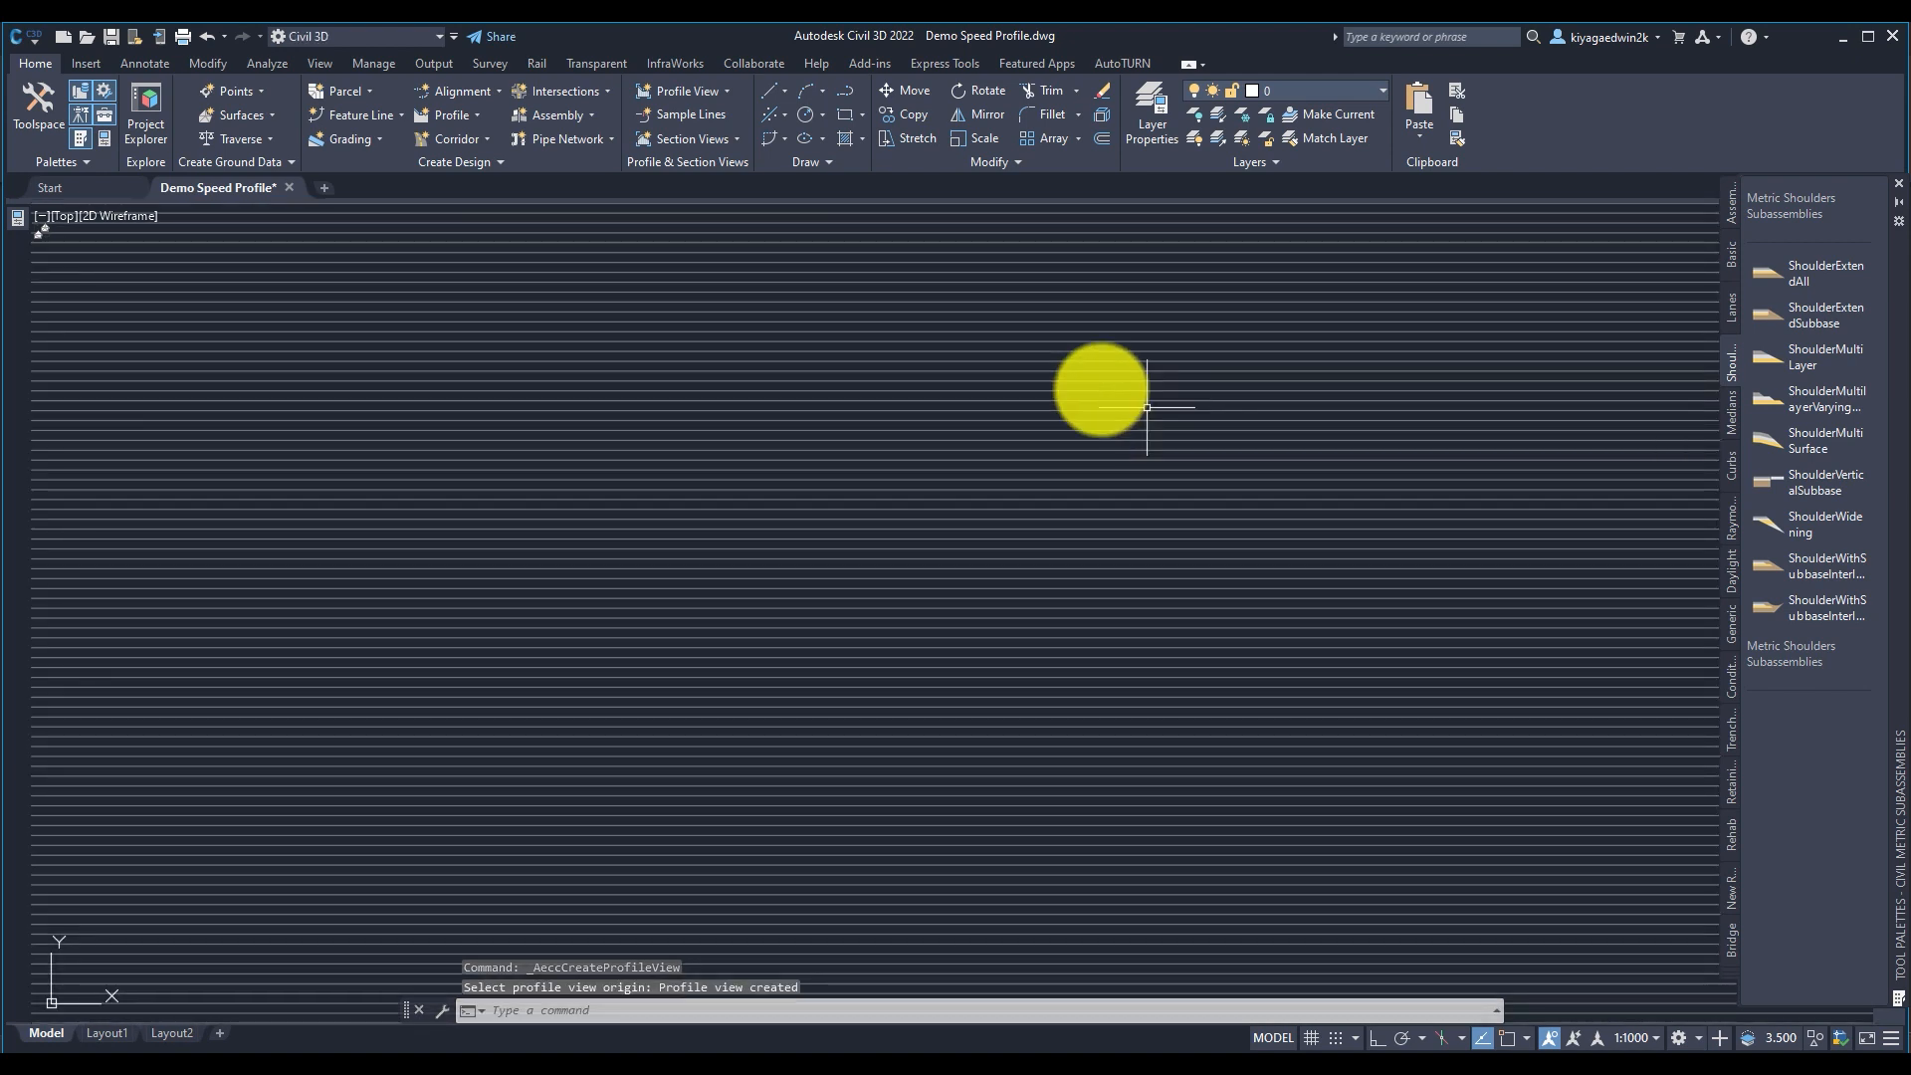
{"action": "mouse_move", "coordinate": [617, 378]}
{"action": "middle_mouse_down"}
{"action": "mouse_move", "coordinate": [1028, 597]}
{"action": "mouse_move", "coordinate": [926, 762]}
{"action": "middle_mouse_up"}
{"action": "scroll", "coordinate": [1028, 597], "scroll_direction": "down", "scroll_amount": 4}
{"action": "scroll", "coordinate": [828, 623], "scroll_direction": "up", "scroll_amount": 6}
{"action": "scroll", "coordinate": [912, 542], "scroll_direction": "up", "scroll_amount": 3}
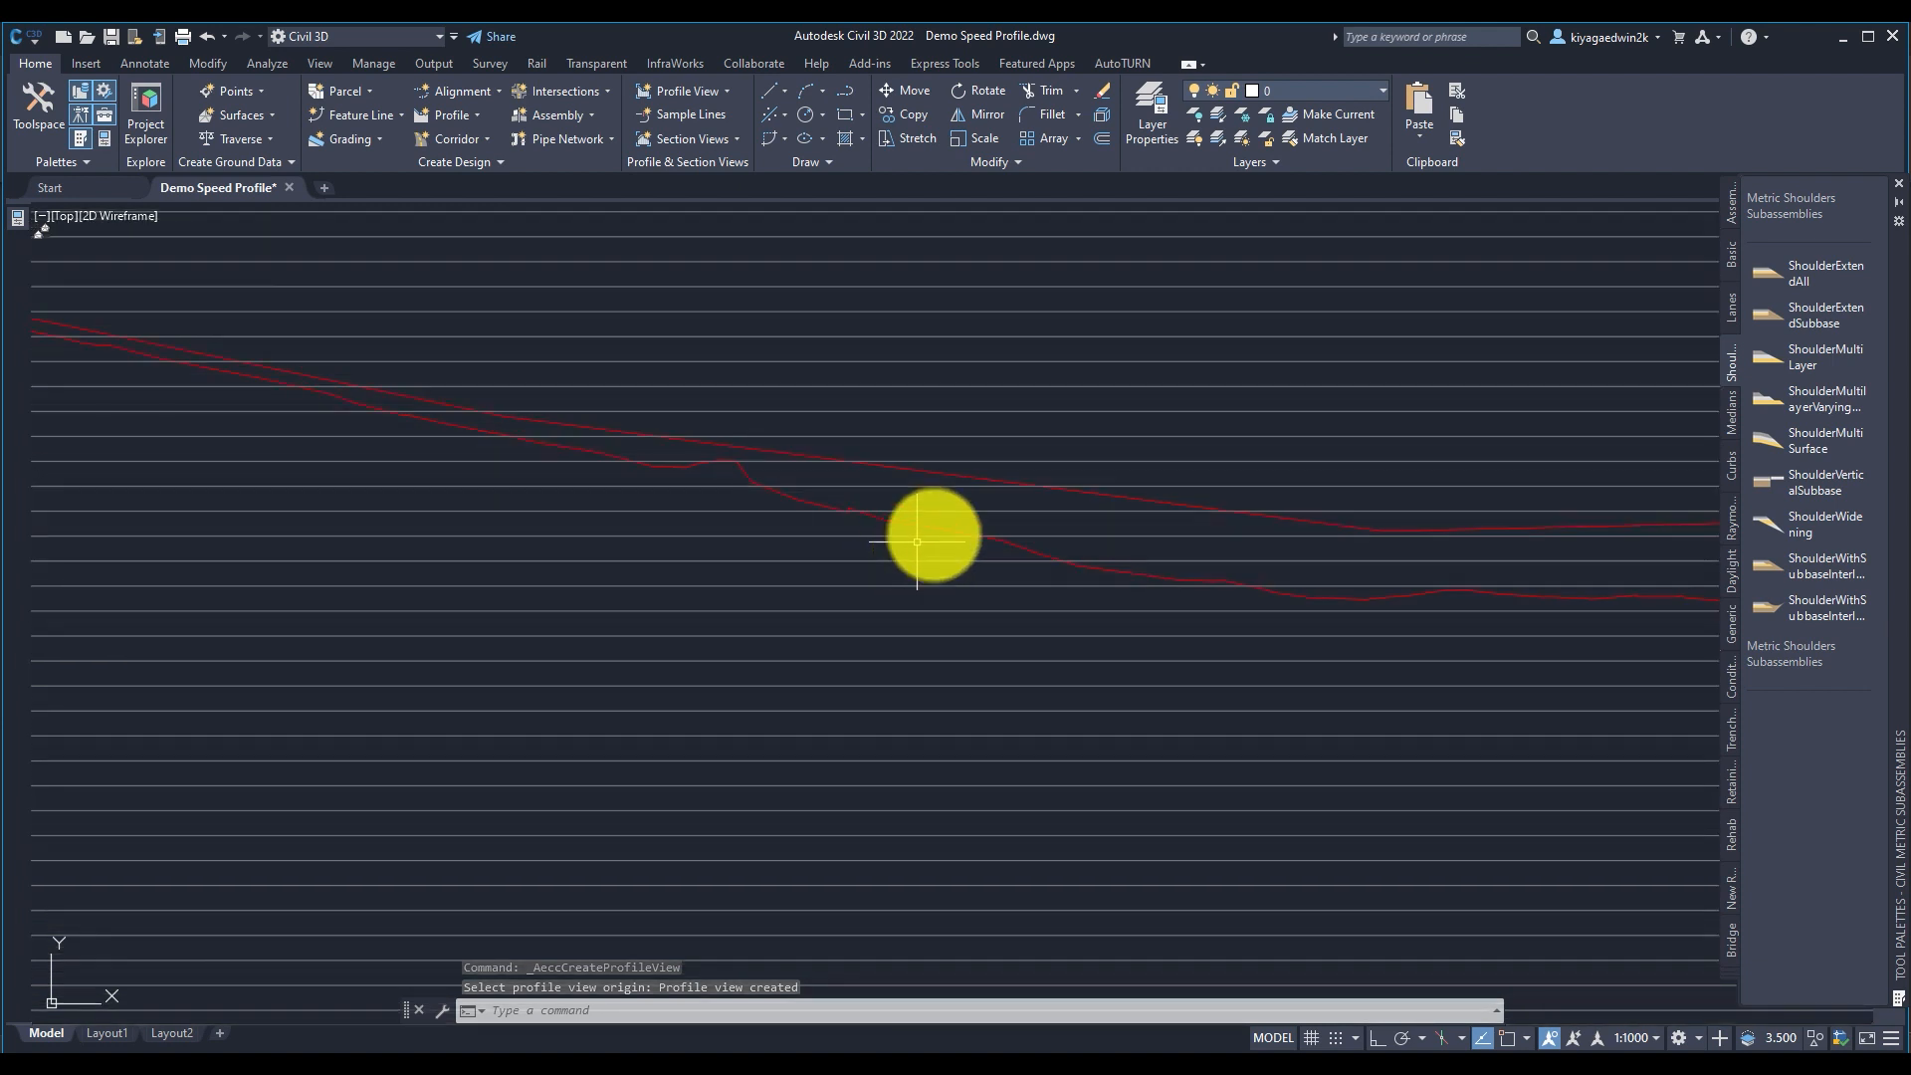
{"action": "middle_click_drag", "start_coordinate": [1036, 502], "coordinate": [438, 575]}
{"action": "left_click", "coordinate": [809, 611]}
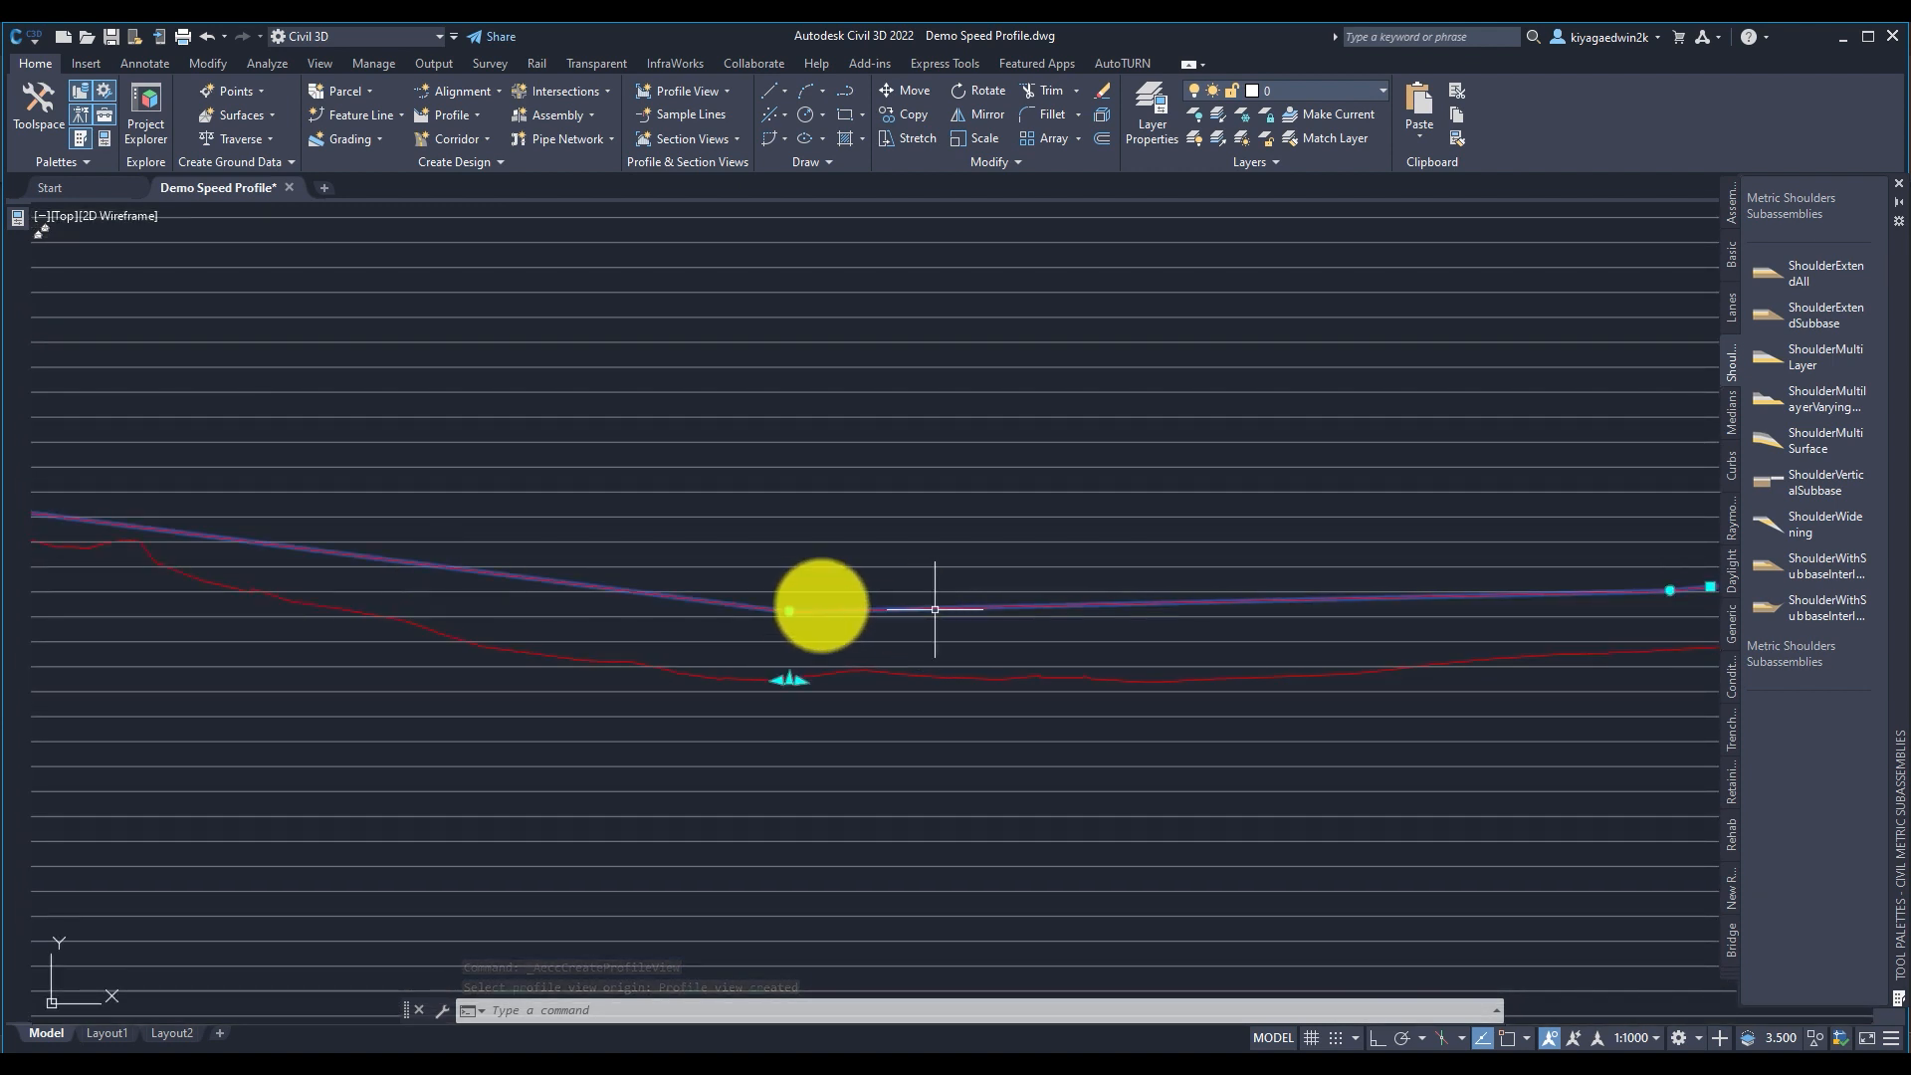
{"action": "left_click", "coordinate": [879, 673]}
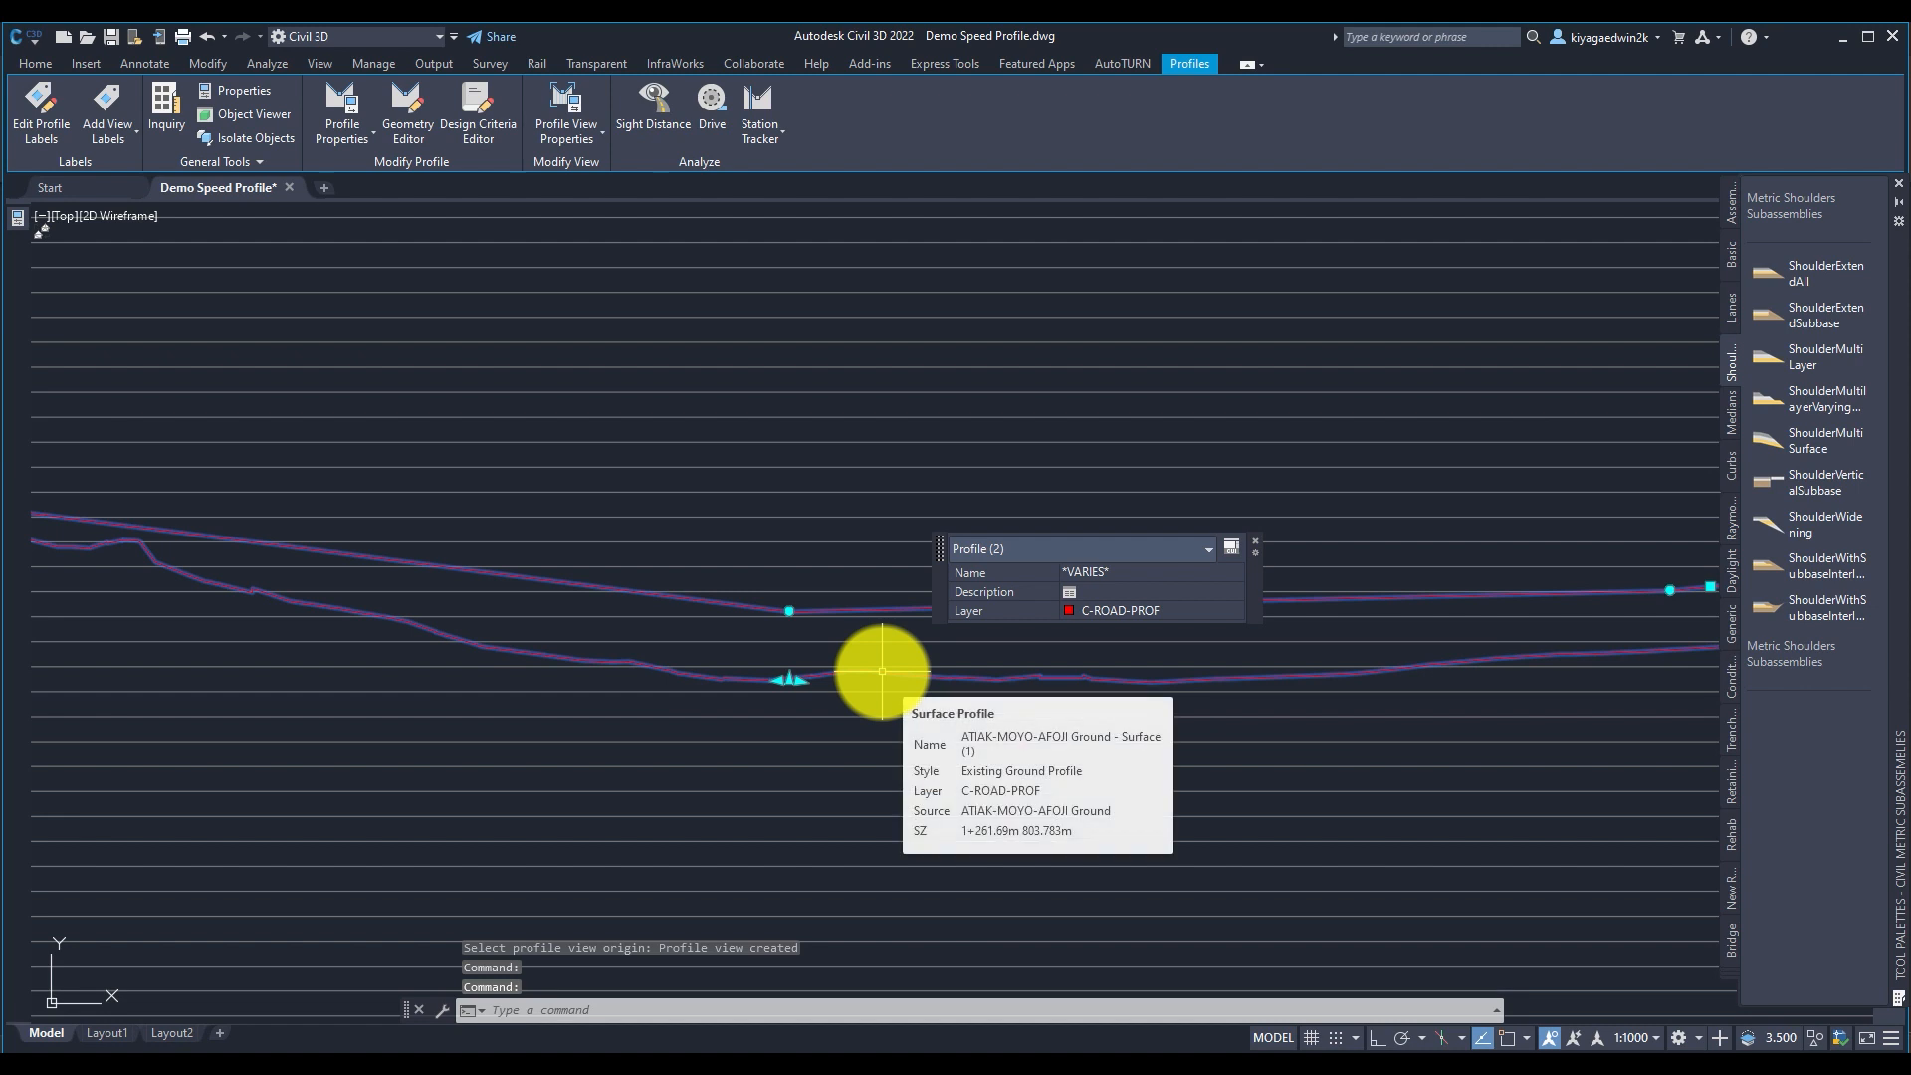
{"action": "key", "text": "Escape"}
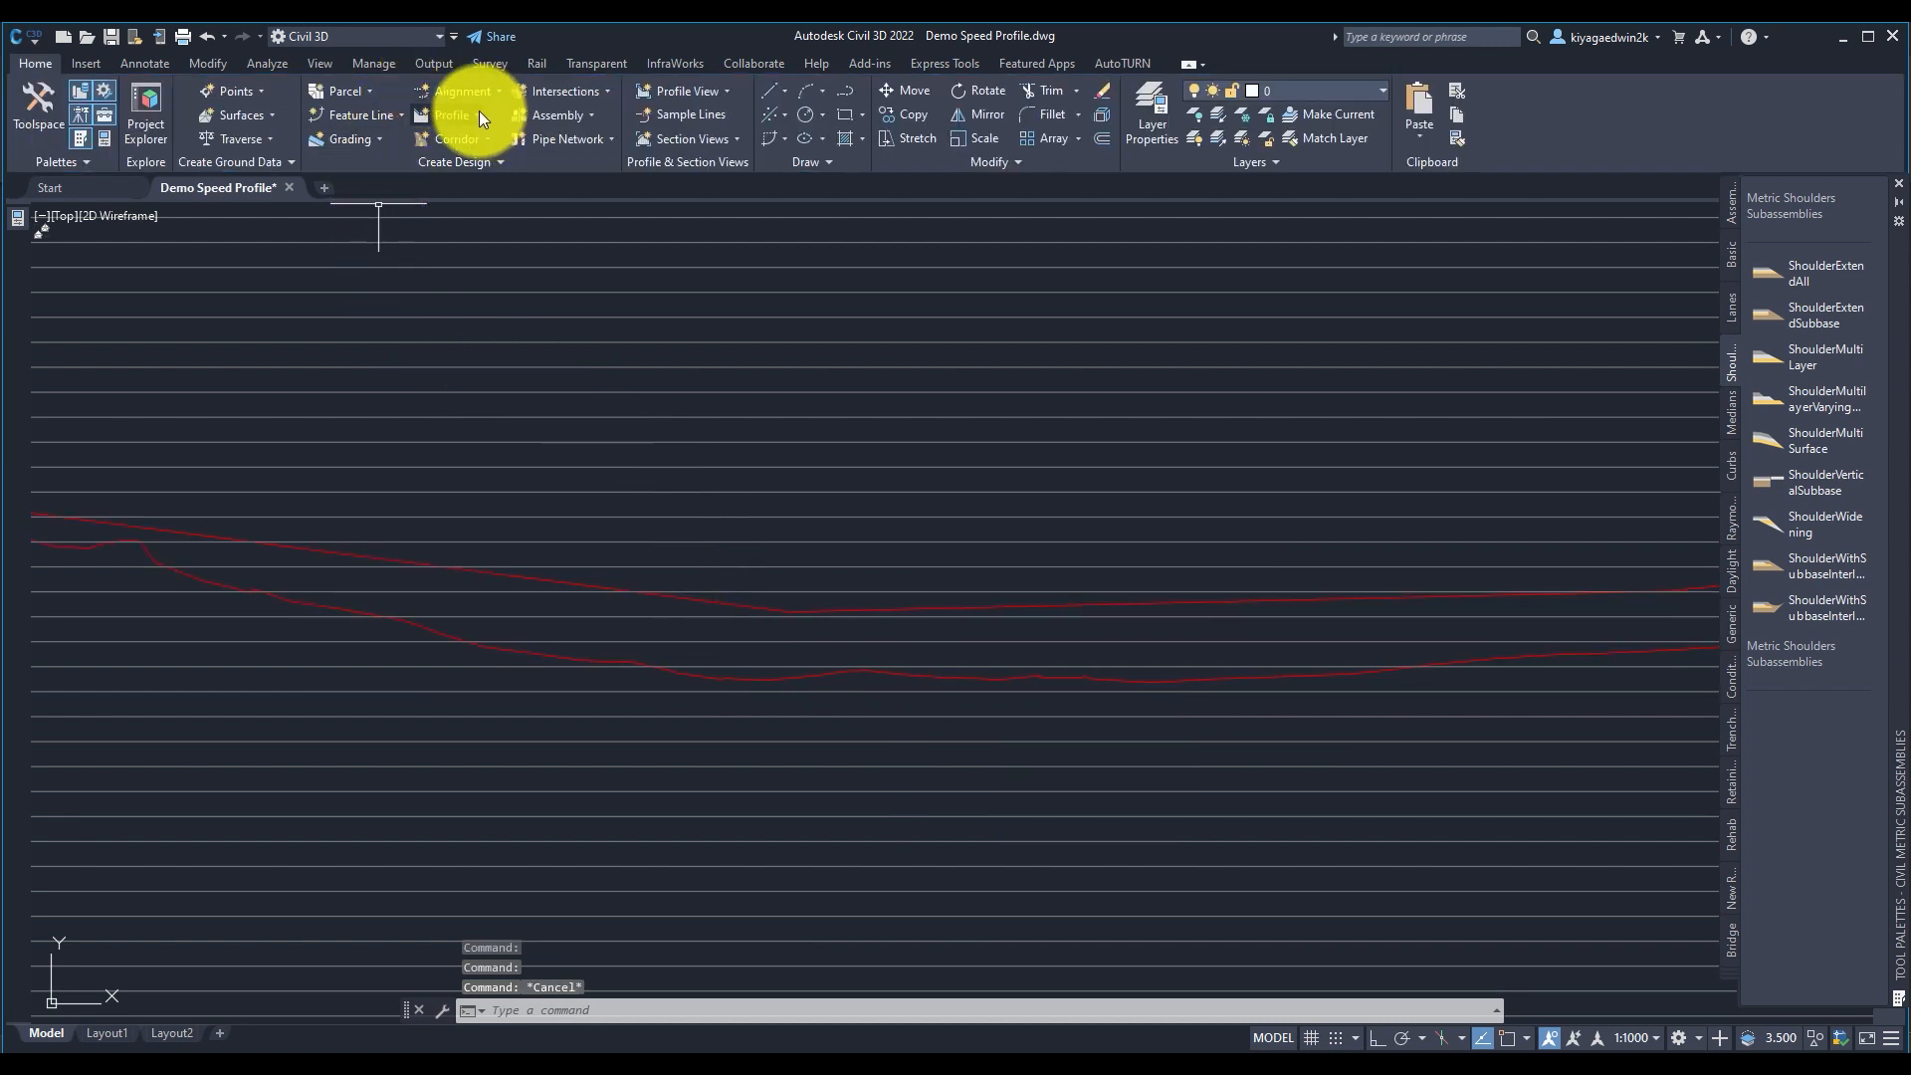
Start a LandXML export and pick the Final Design Atiak profile from the drawing as the object to export
{"action": "left_click", "coordinate": [442, 63]}
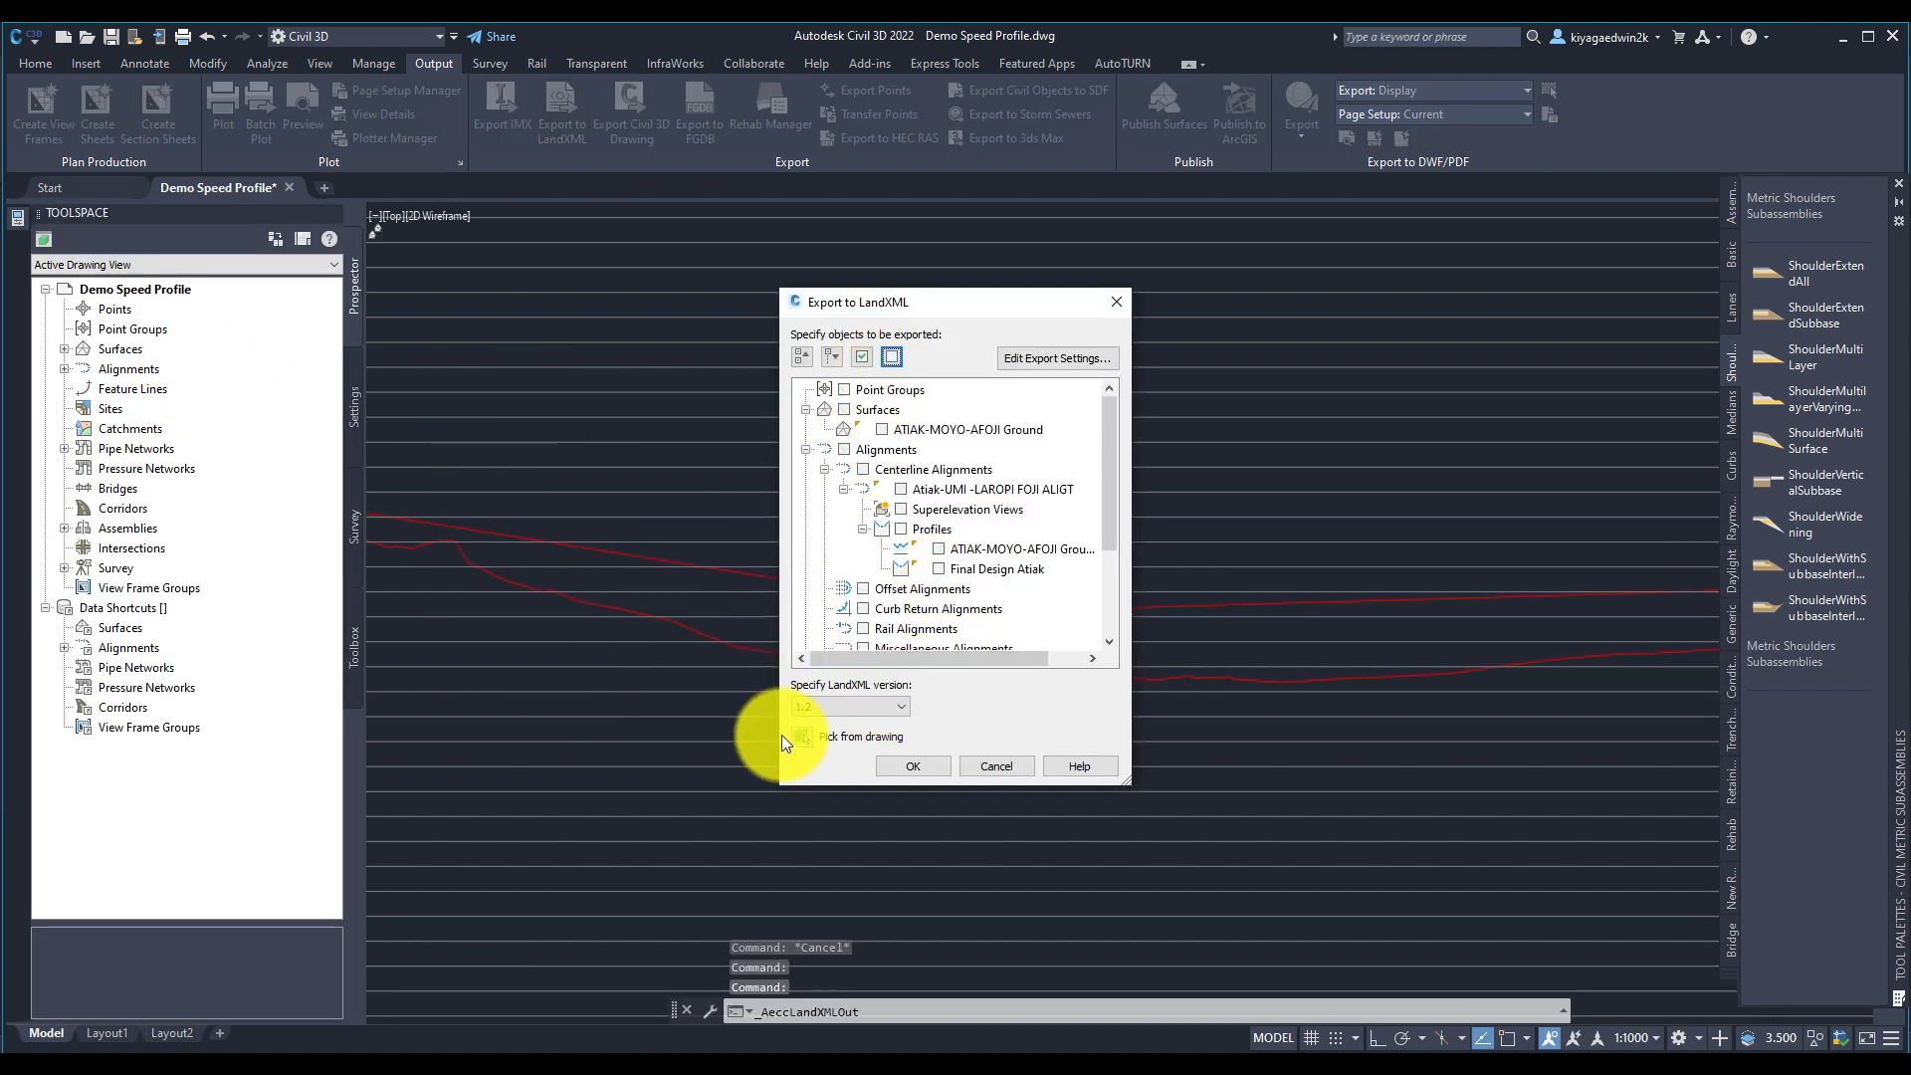
{"action": "left_click", "coordinate": [802, 741]}
{"action": "key", "text": "Escape"}
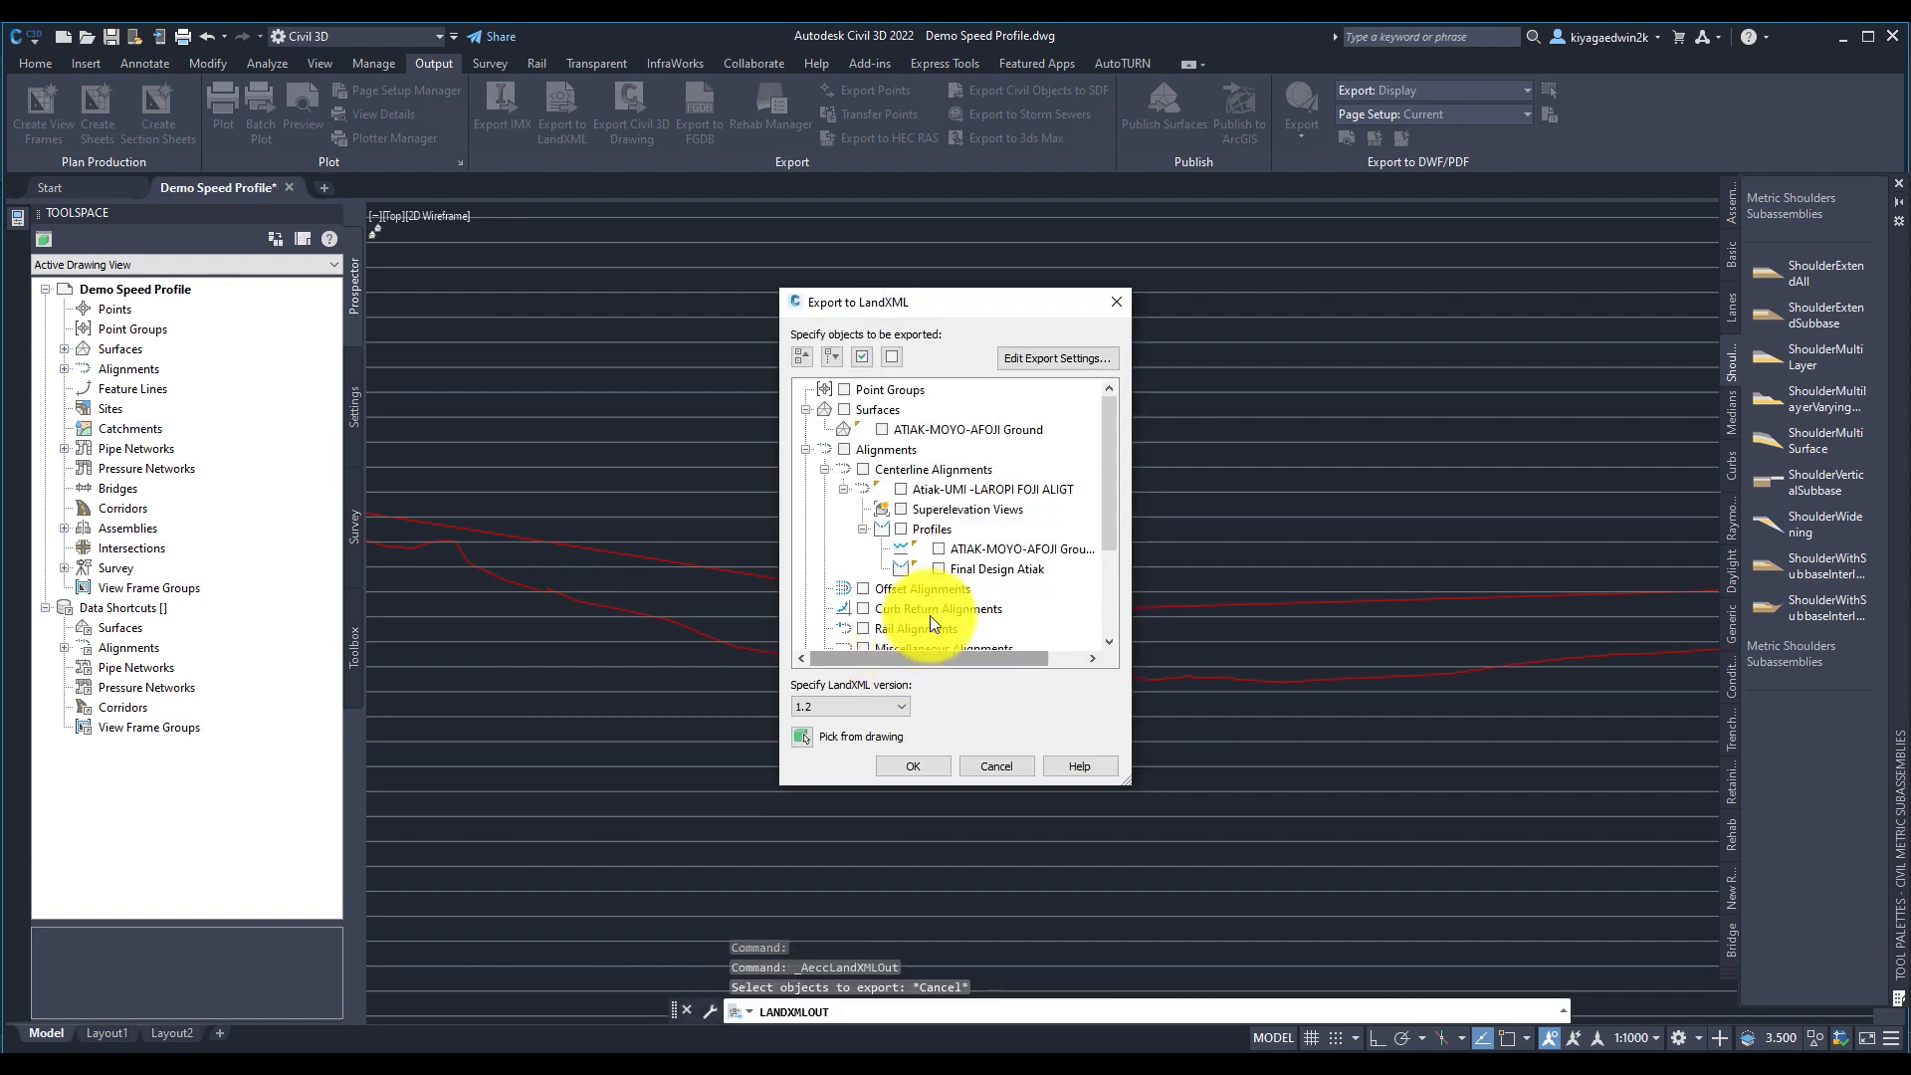
{"action": "left_click", "coordinate": [802, 737]}
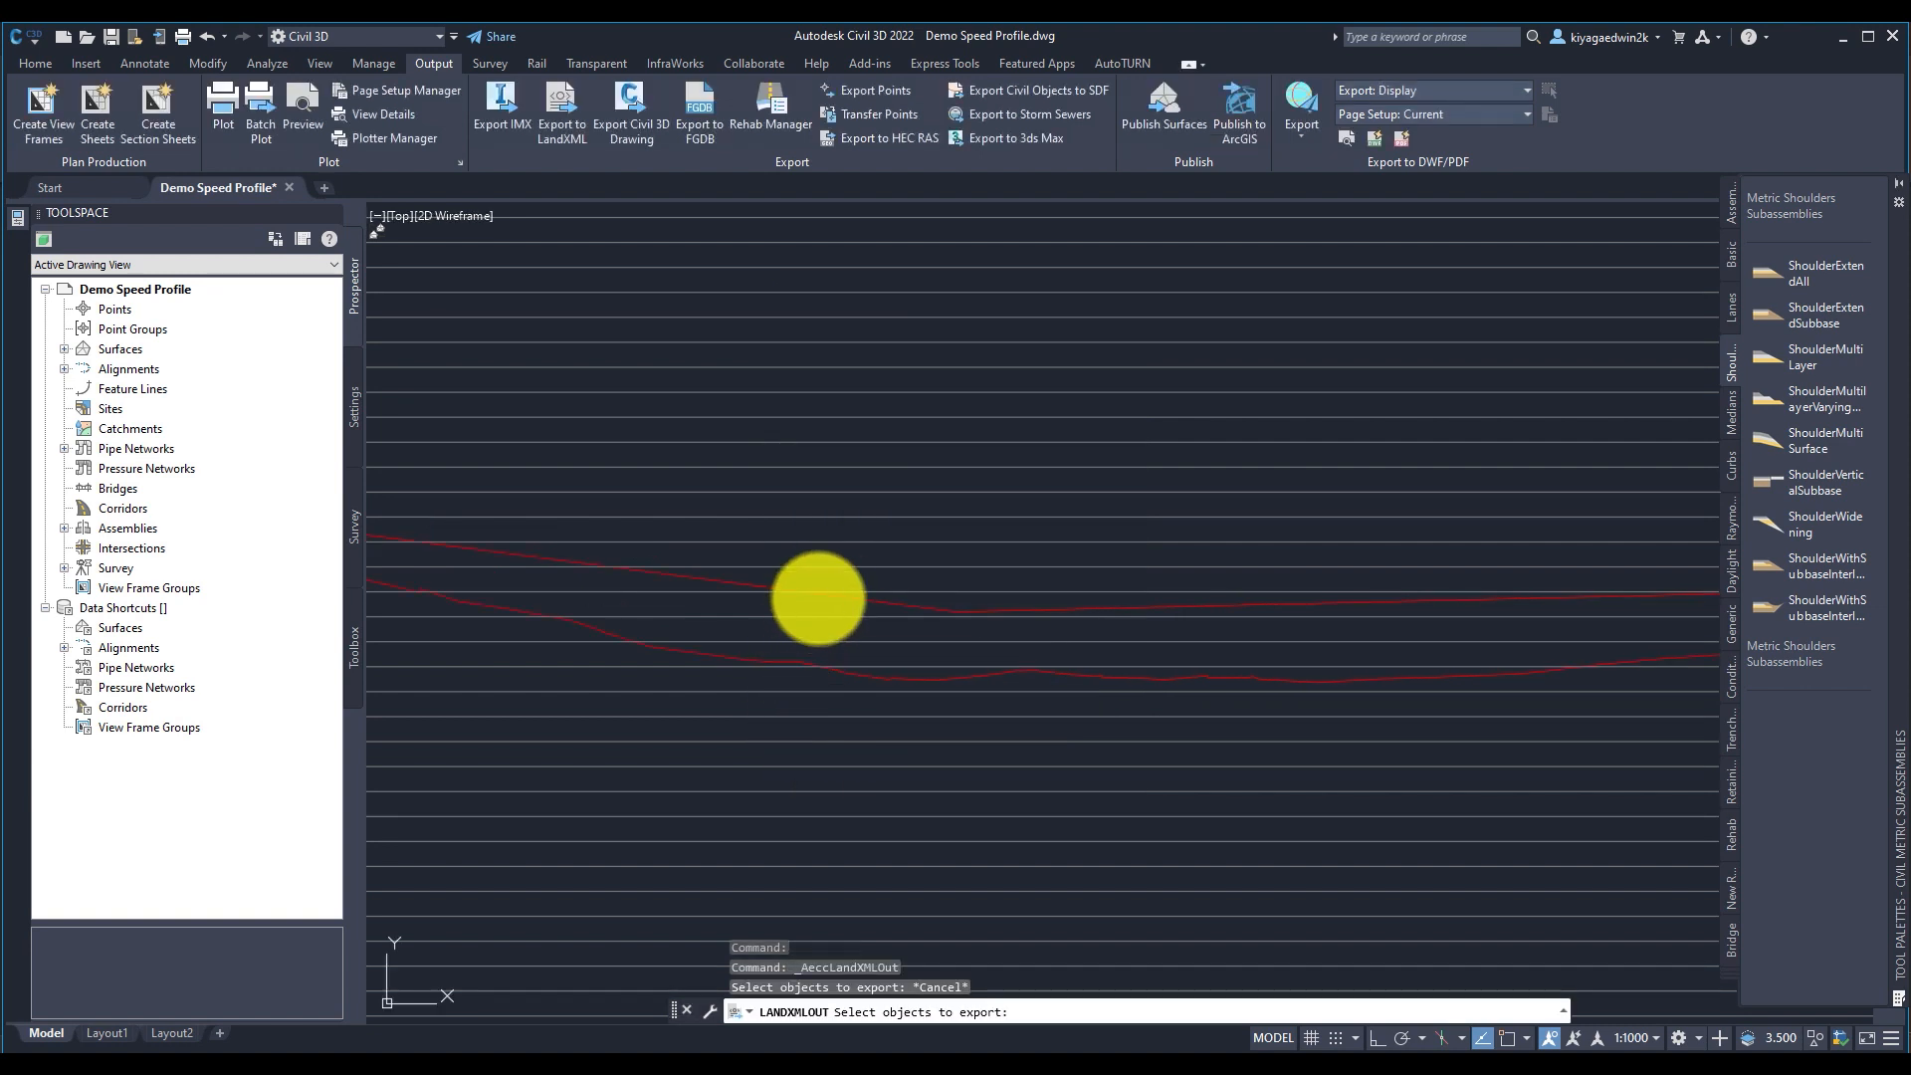
{"action": "left_click", "coordinate": [933, 610]}
{"action": "key", "text": "Return"}
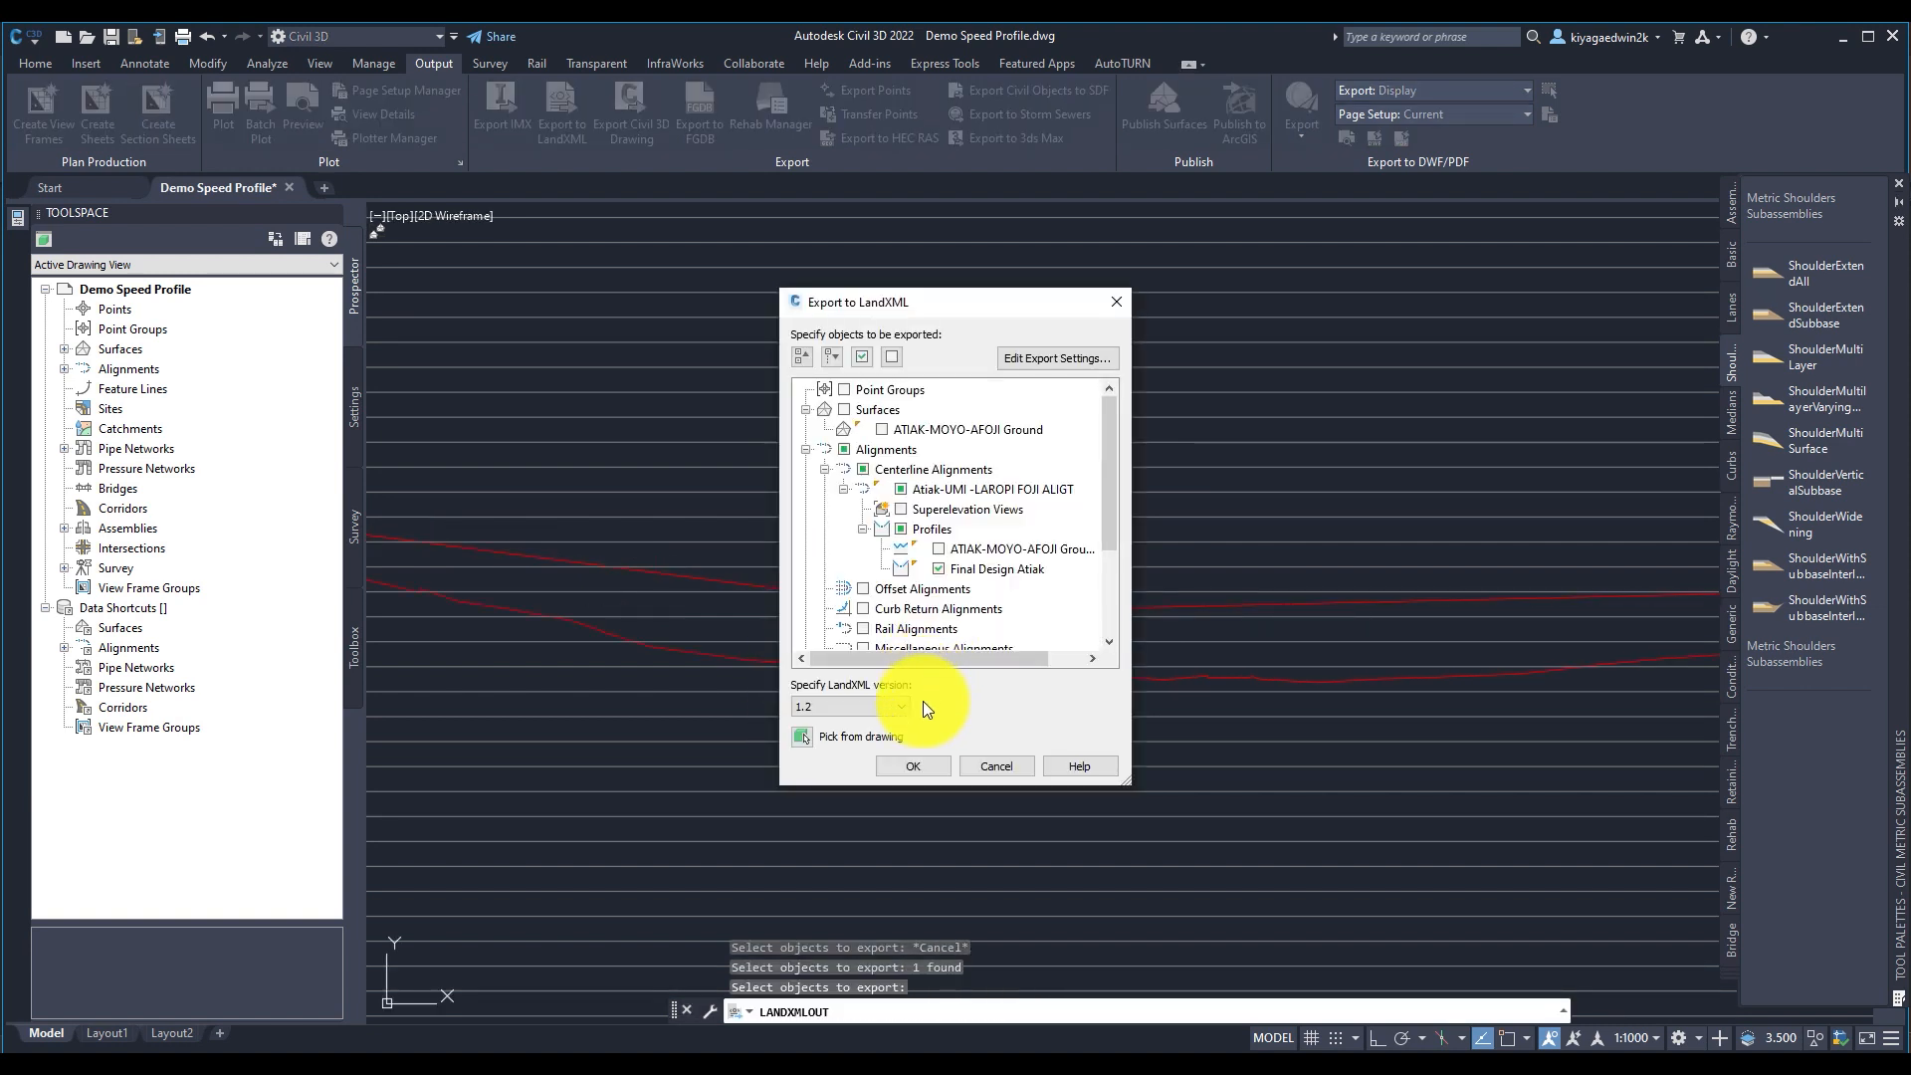
Export the selection as Demo Speed Profile.xml into the Demo Speed Profile folder on drive D and dismiss the event log
{"action": "left_click", "coordinate": [913, 766]}
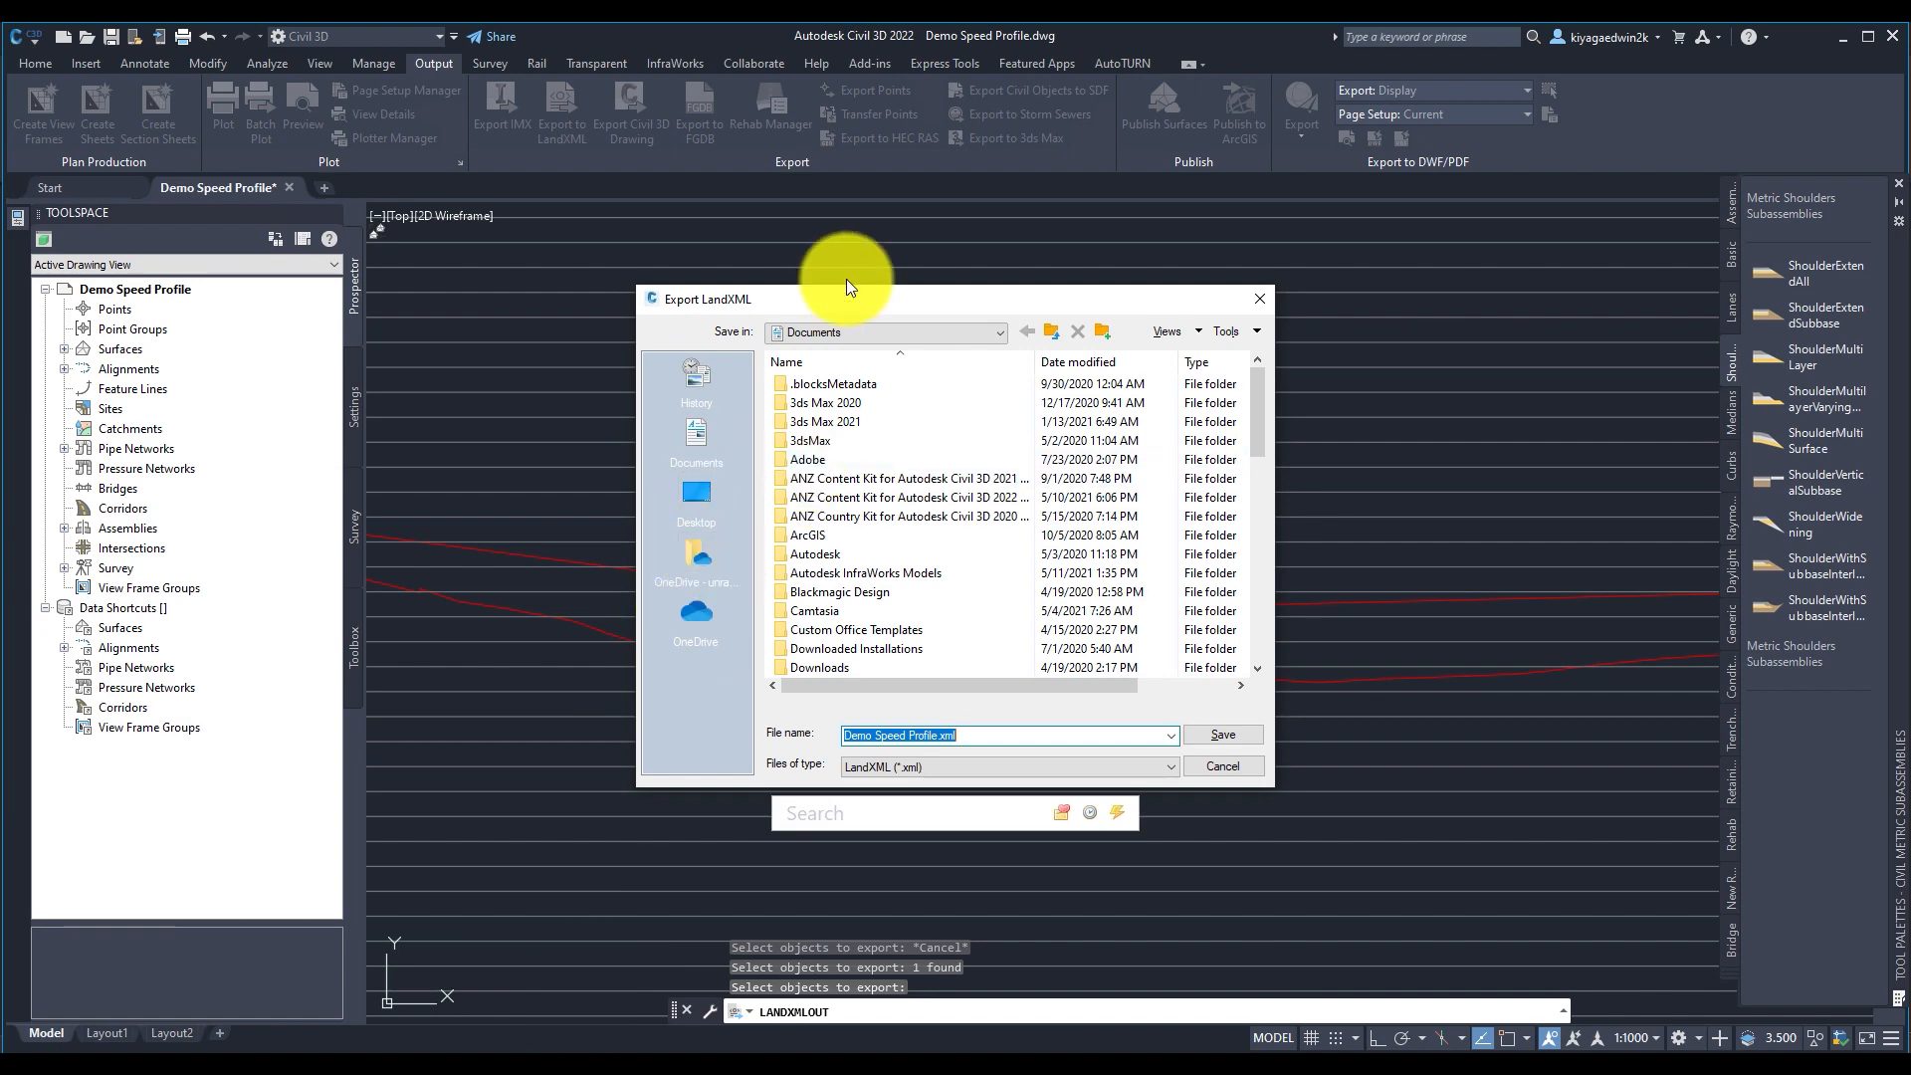
{"action": "left_click", "coordinate": [865, 331]}
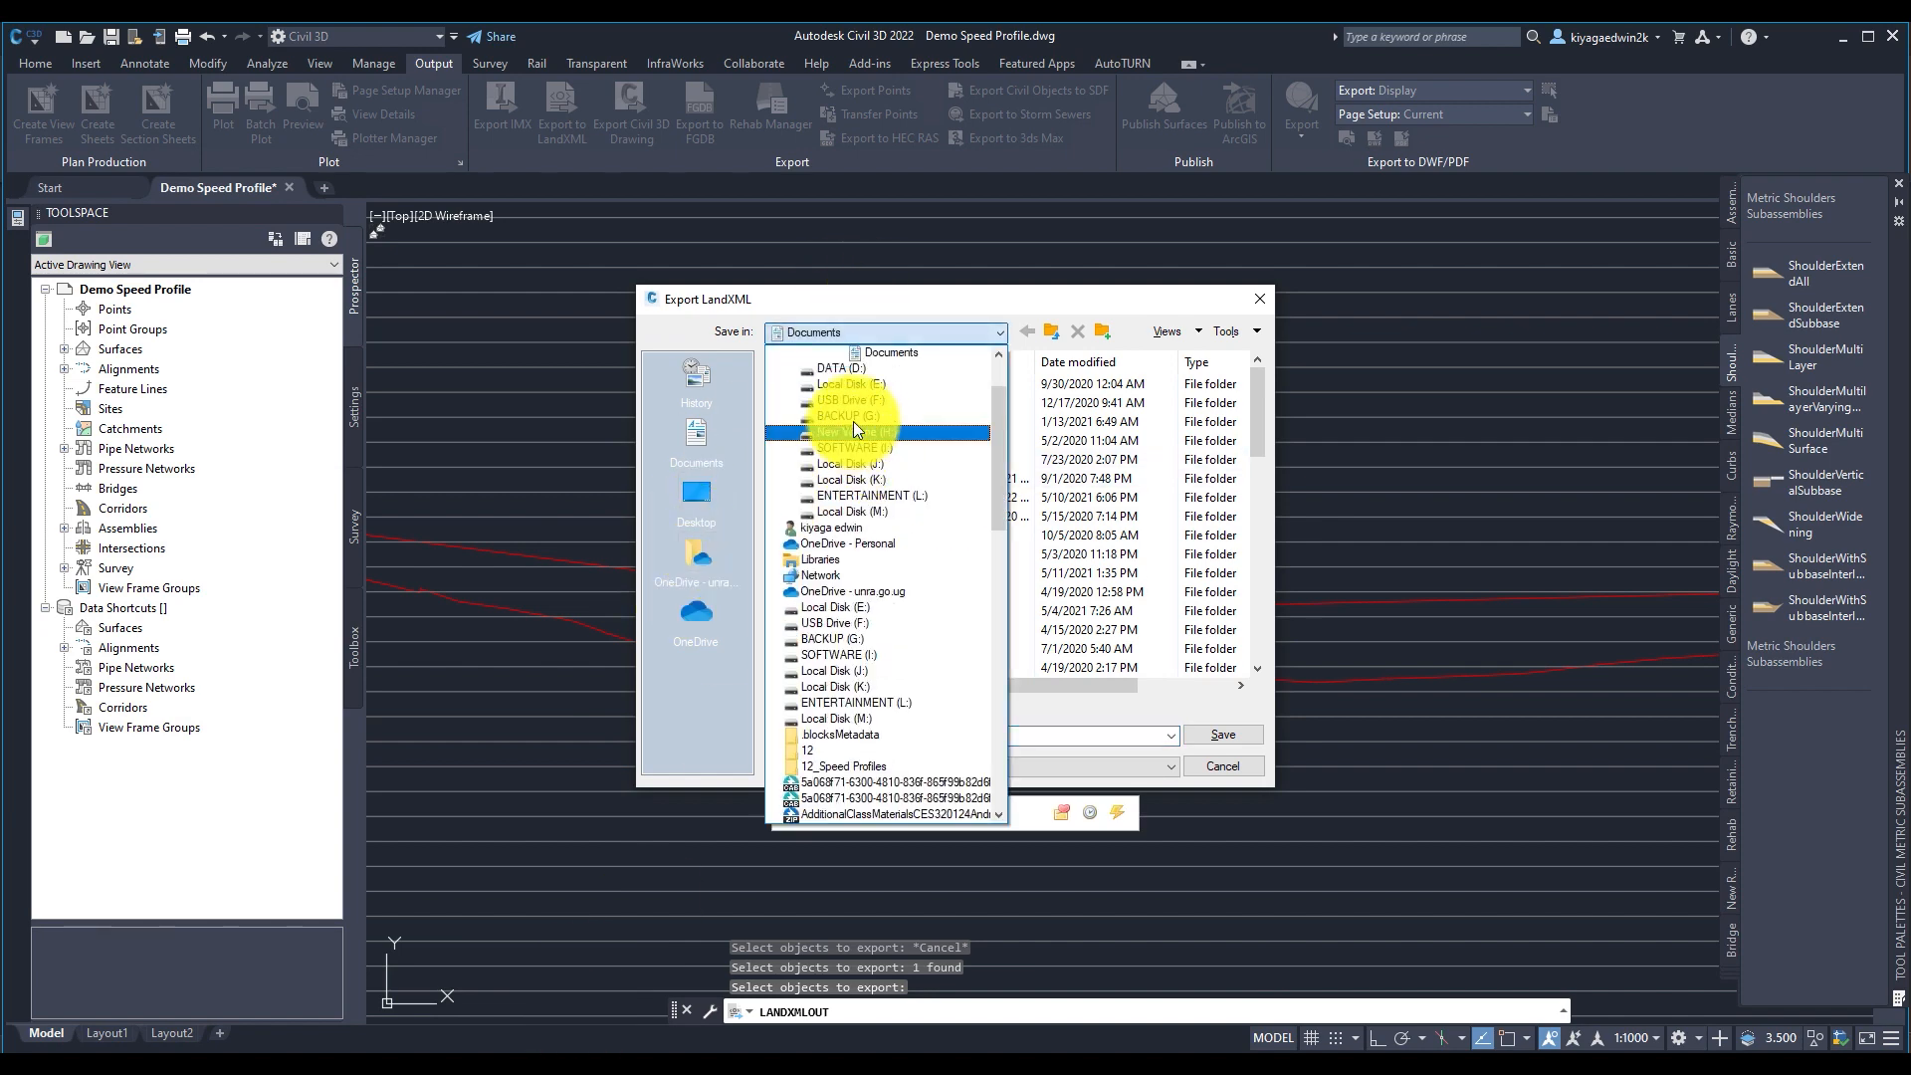
{"action": "left_click", "coordinate": [856, 373]}
{"action": "scroll", "coordinate": [840, 558], "scroll_direction": "down", "scroll_amount": 3}
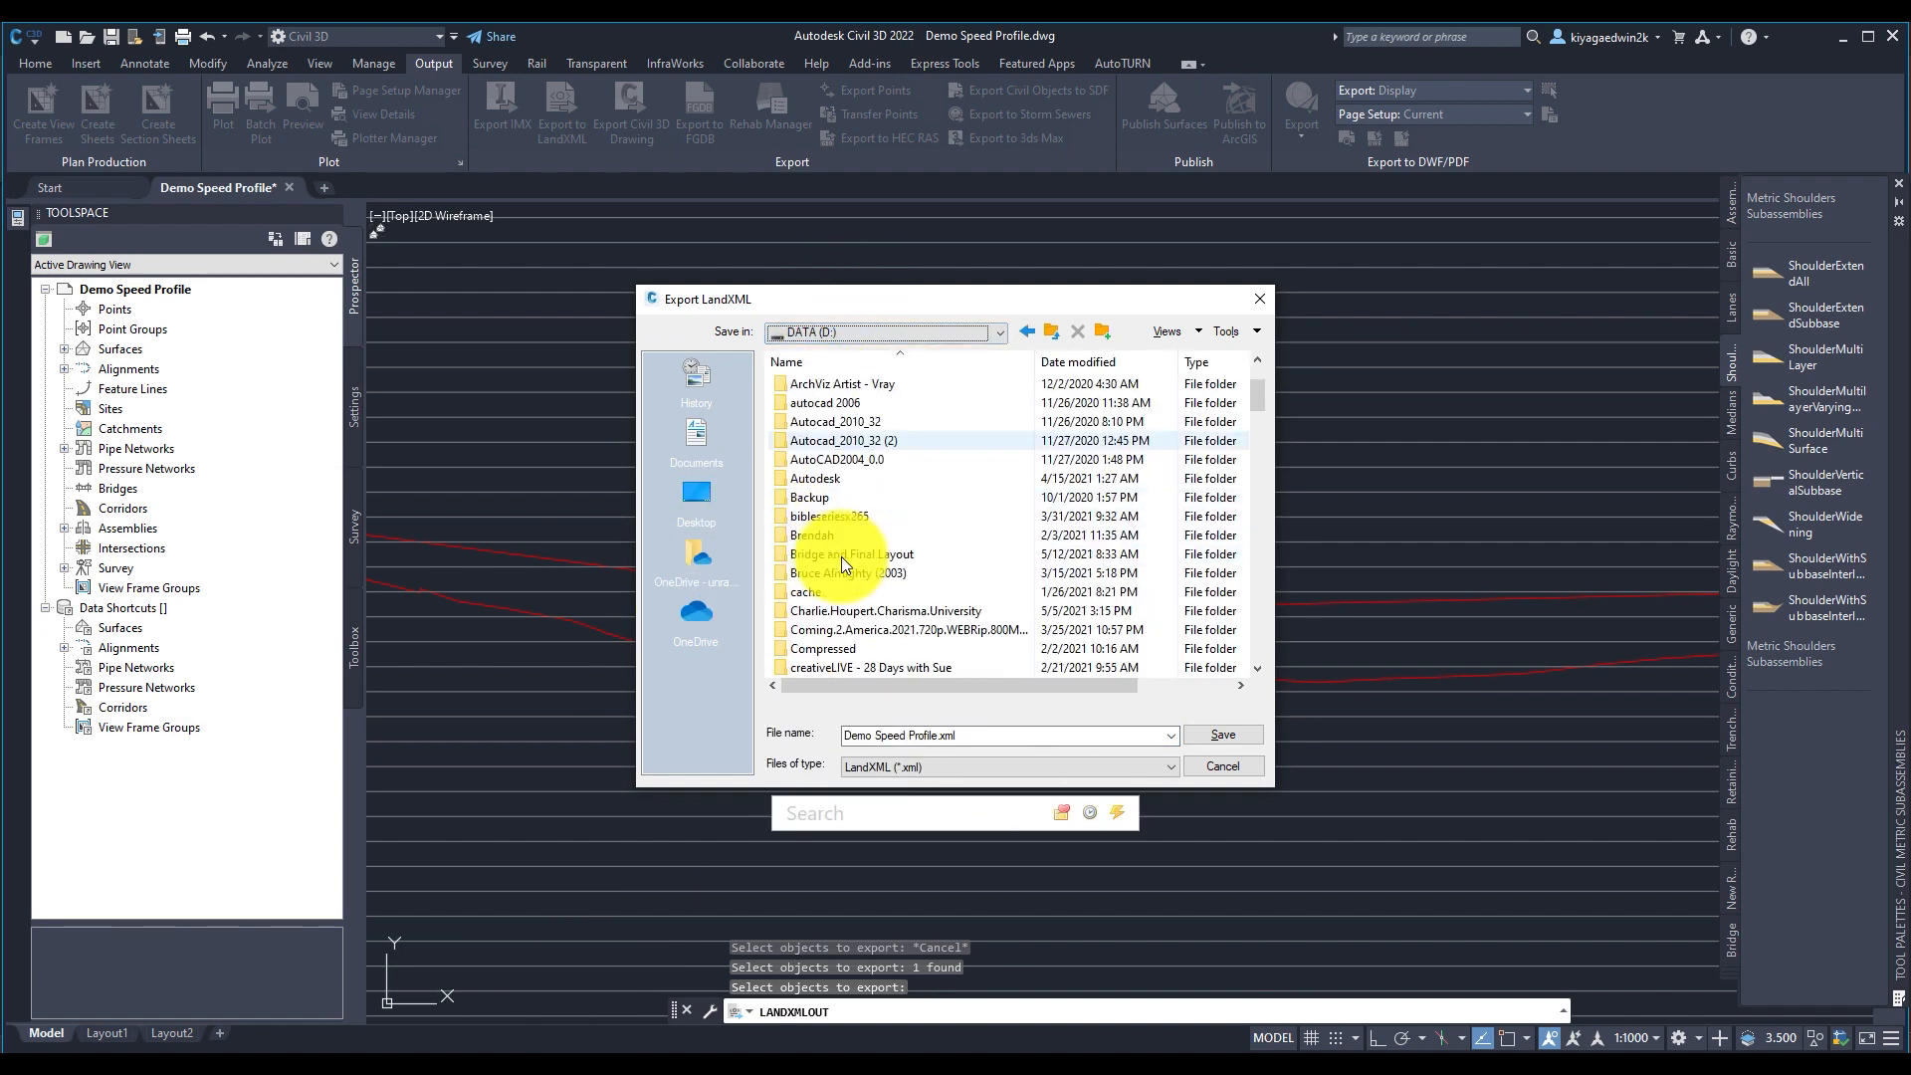
{"action": "scroll", "coordinate": [815, 601], "scroll_direction": "down", "scroll_amount": 2}
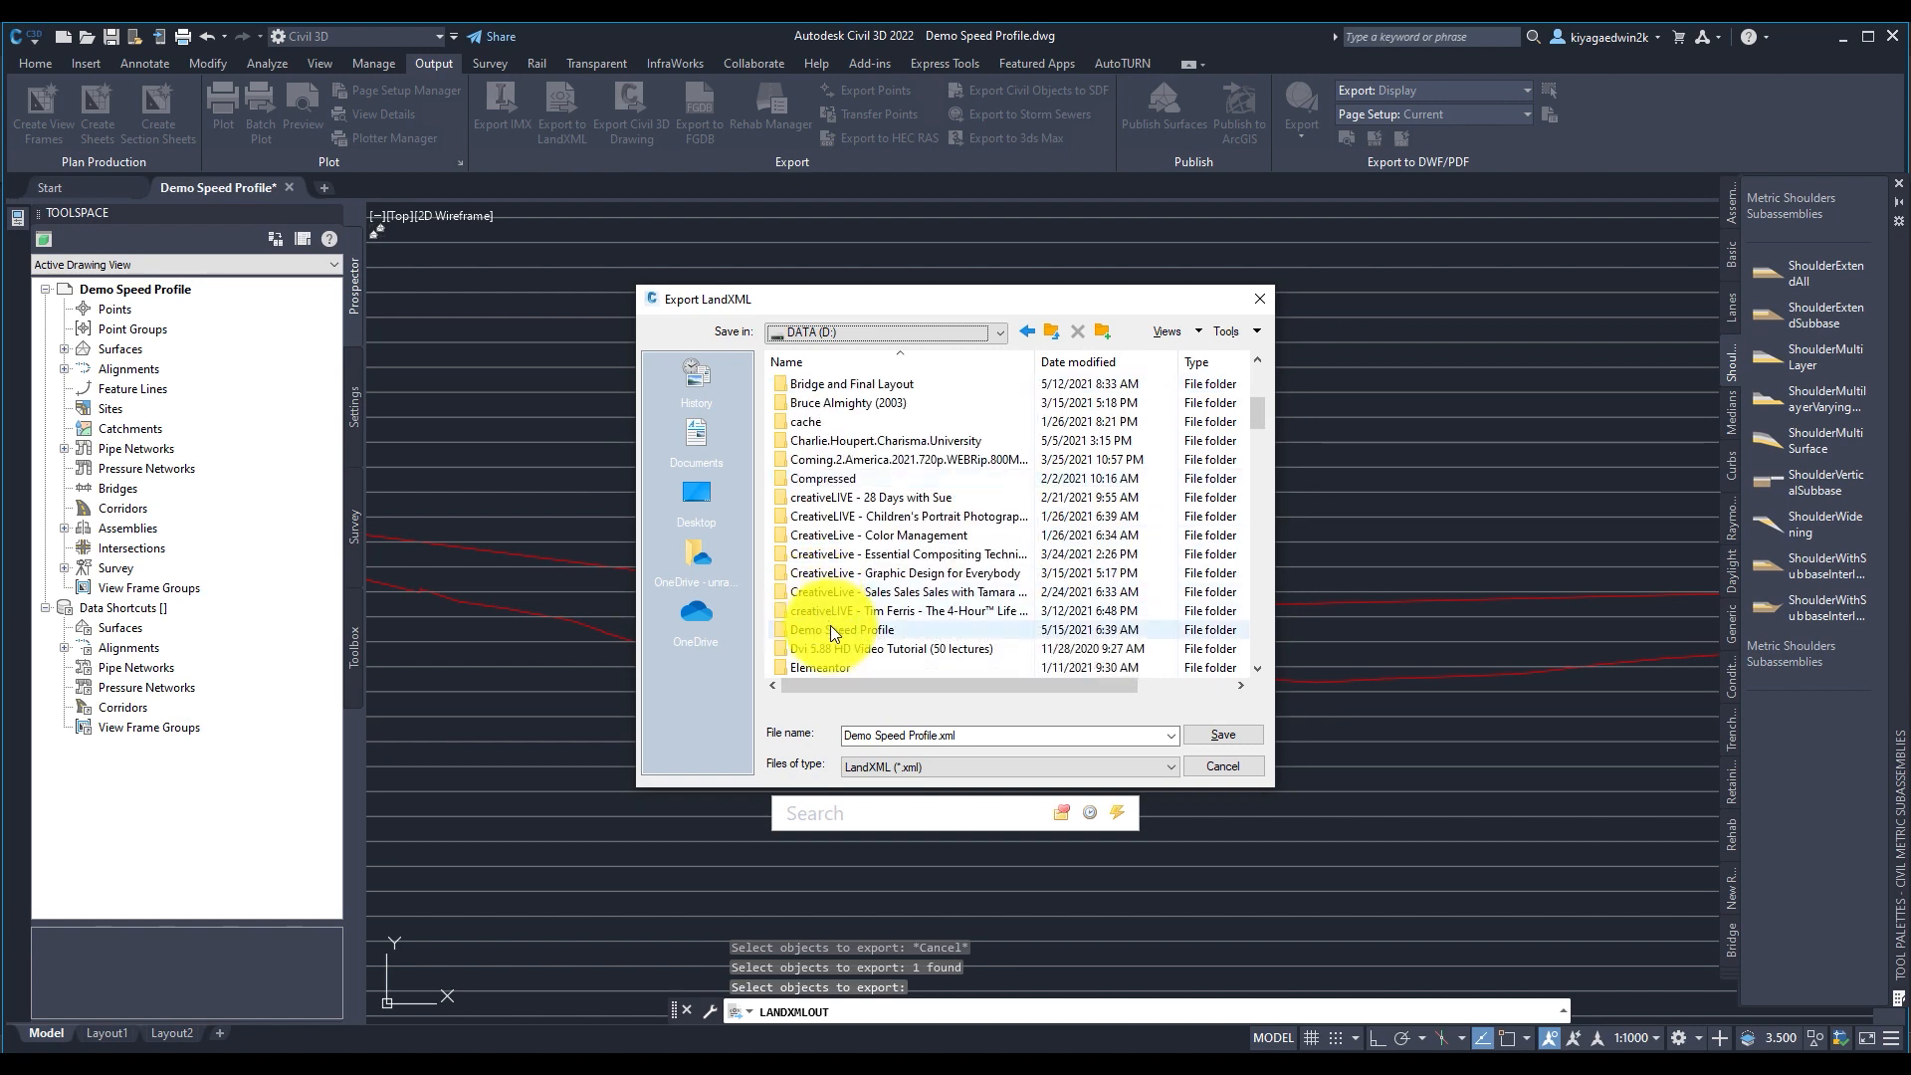
{"action": "double_click", "coordinate": [830, 627]}
{"action": "left_click", "coordinate": [910, 734]}
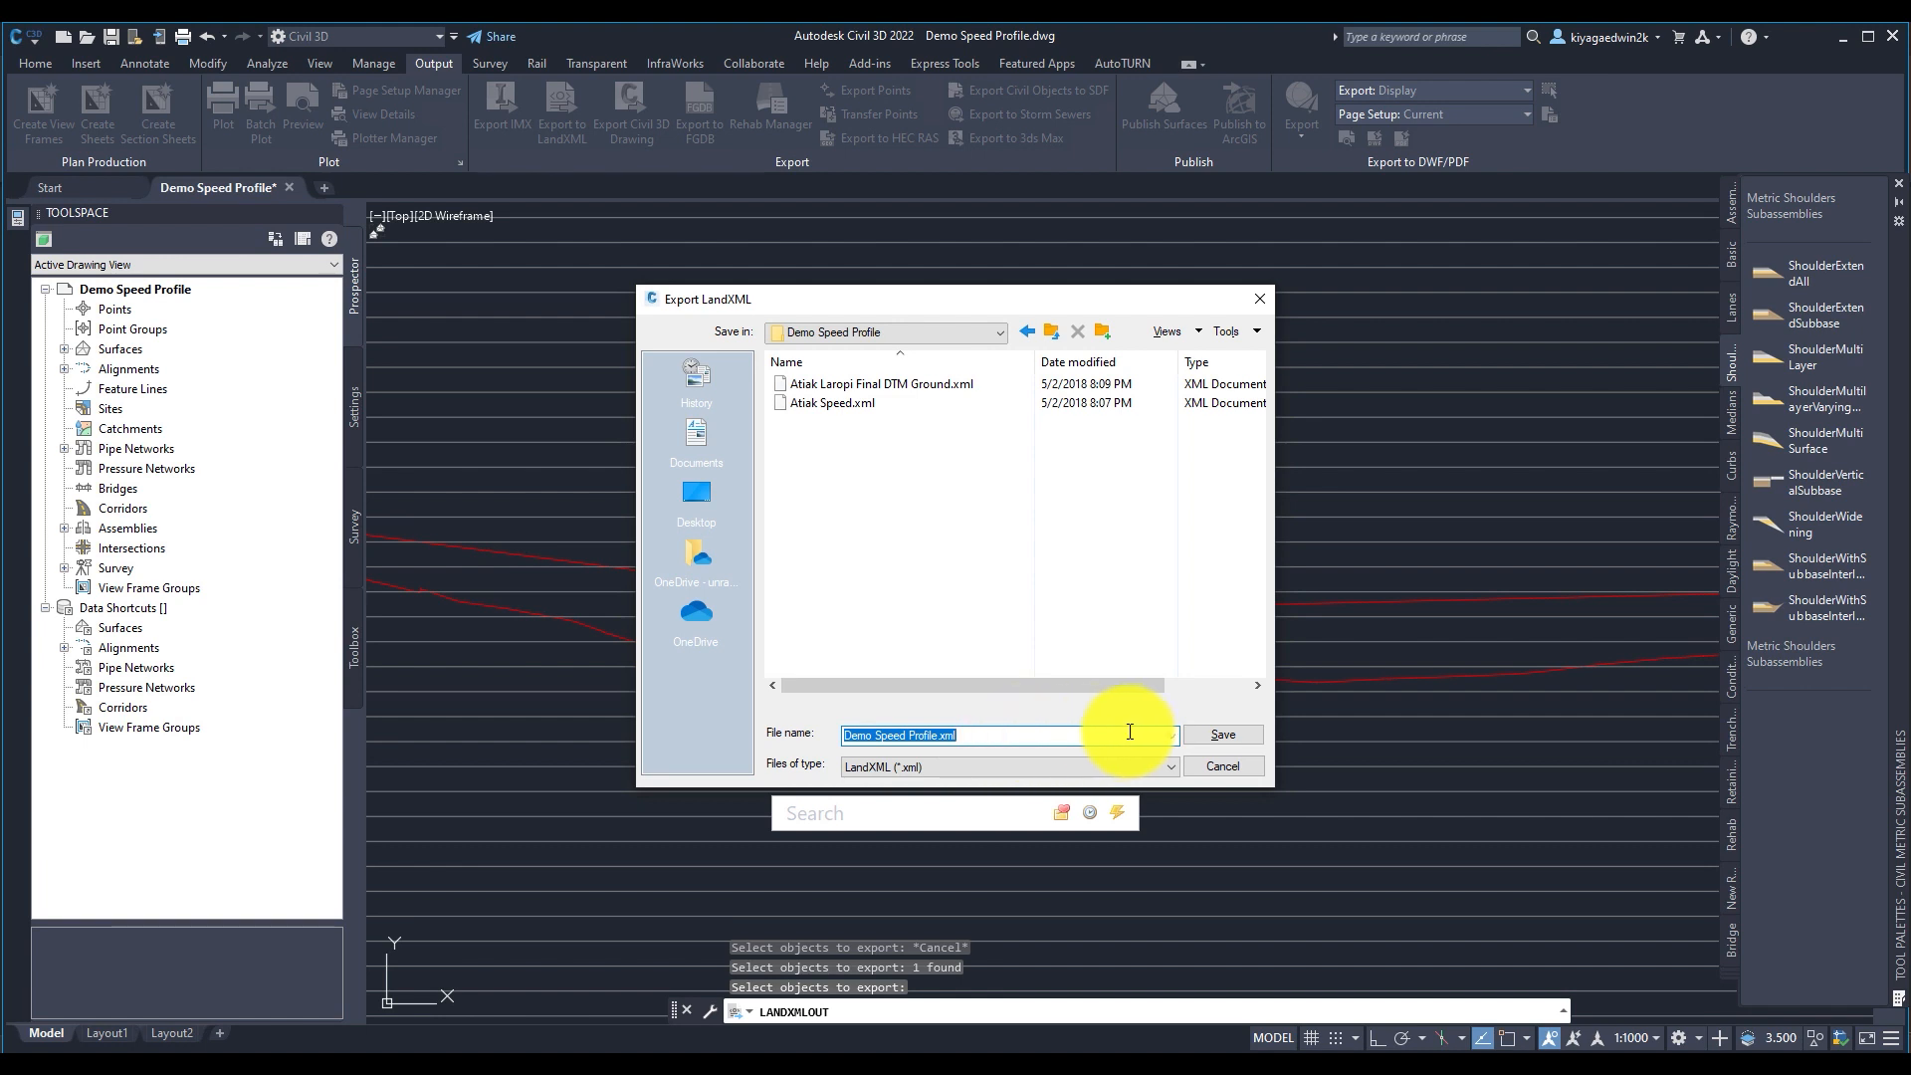
{"action": "left_click", "coordinate": [1220, 735]}
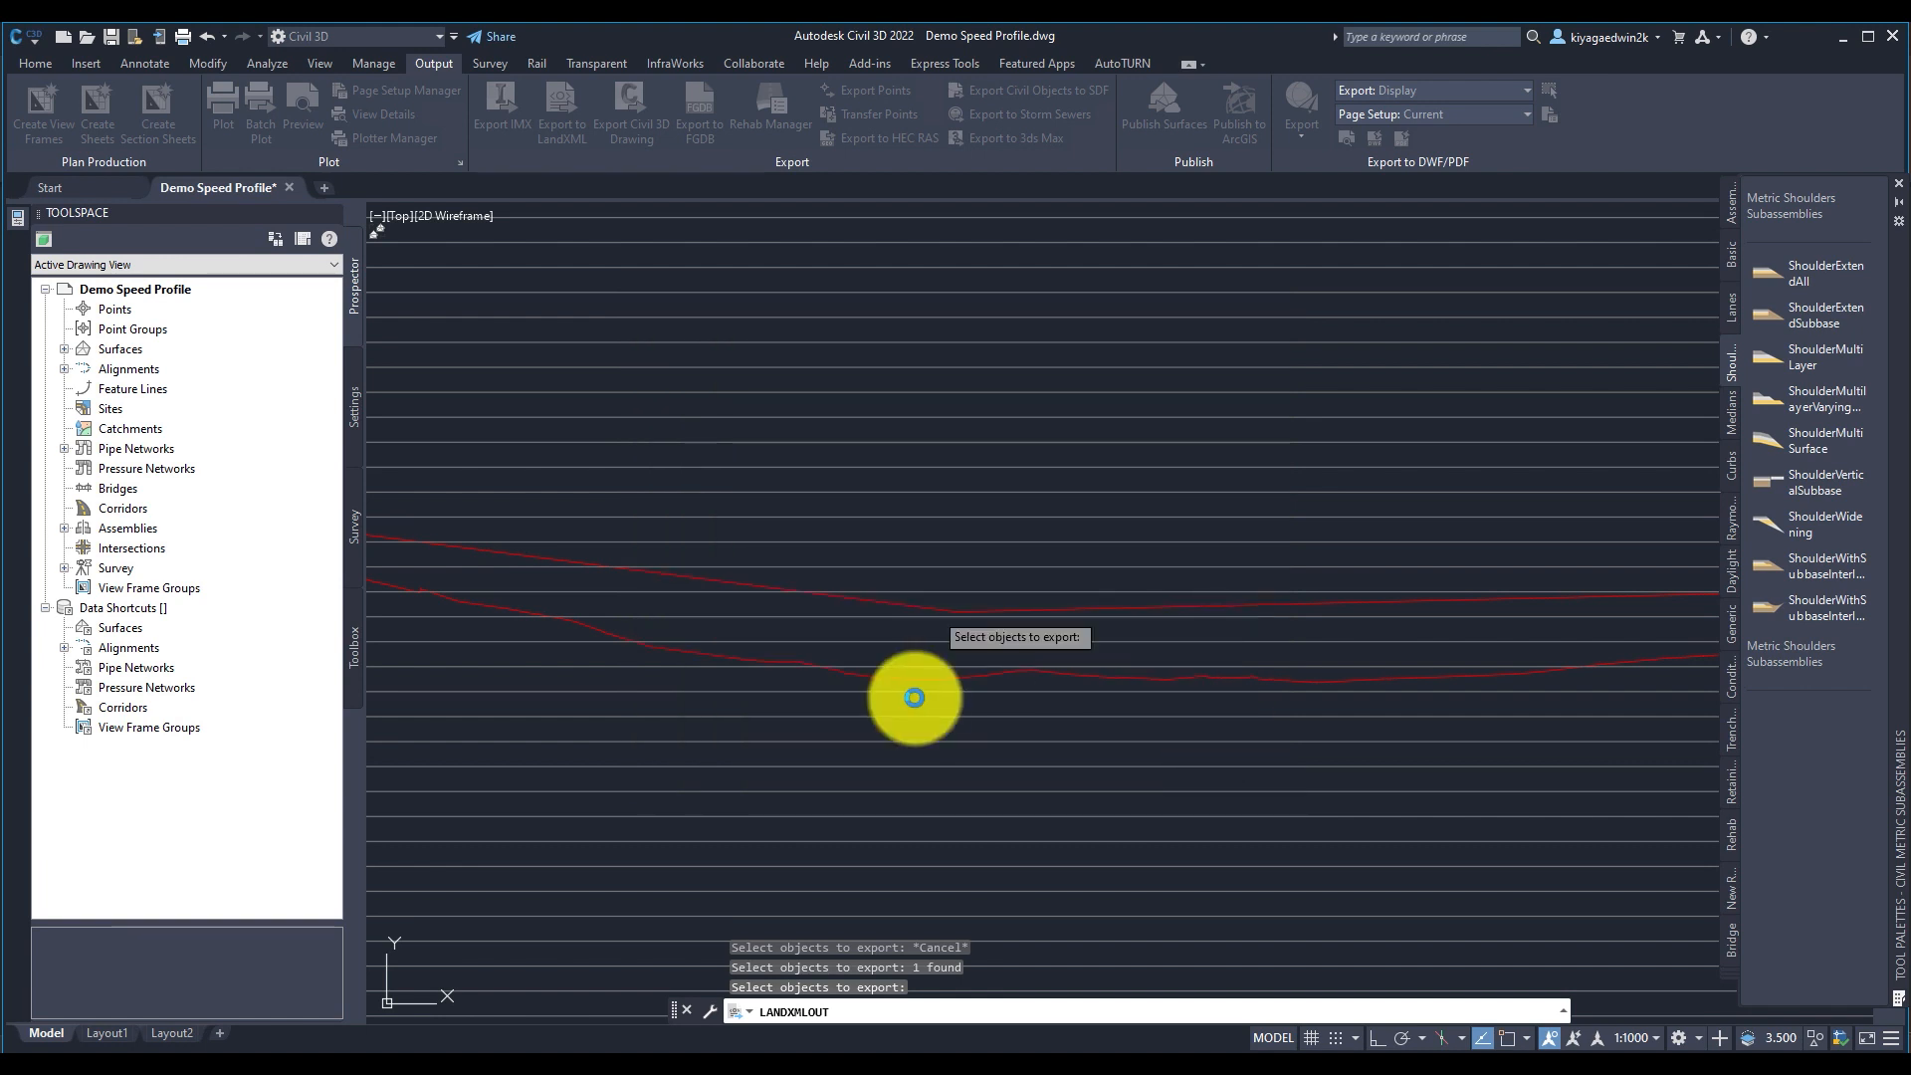
{"action": "key", "text": "Return"}
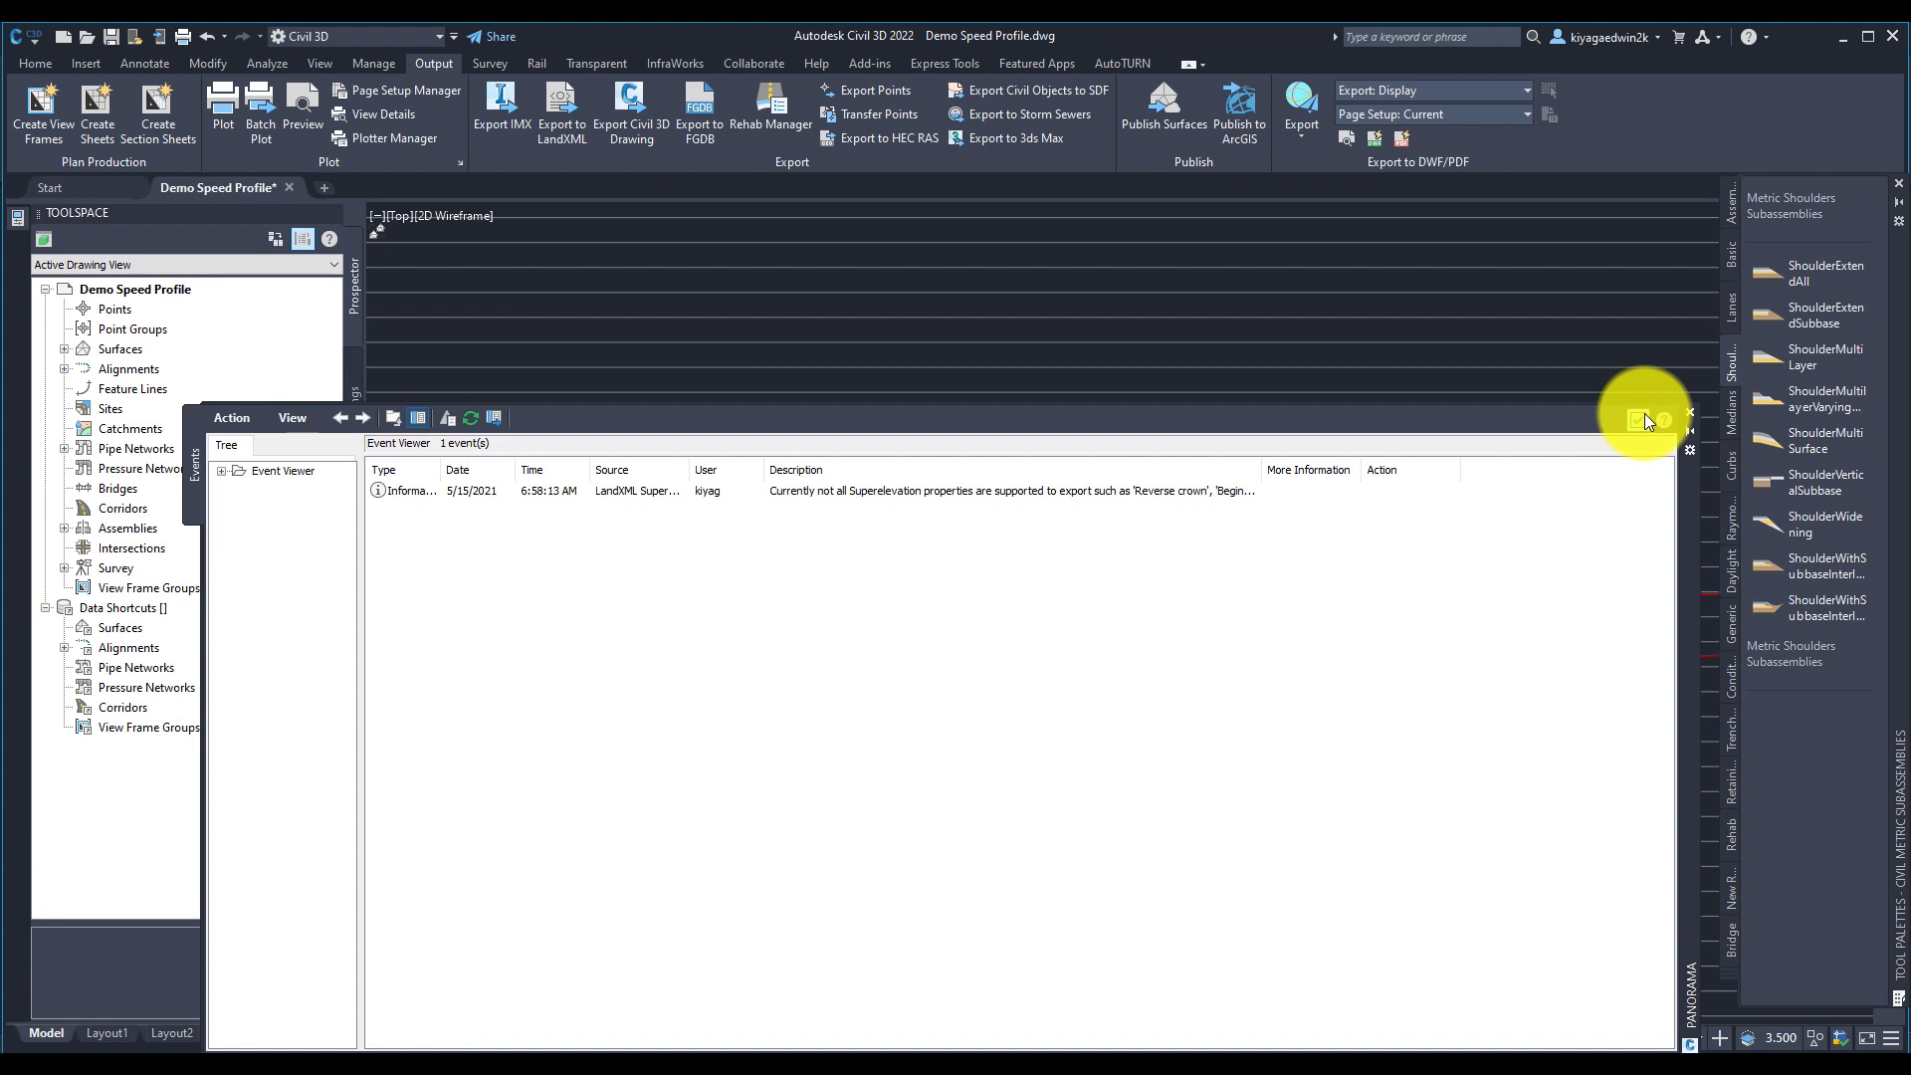
{"action": "left_click", "coordinate": [1644, 416]}
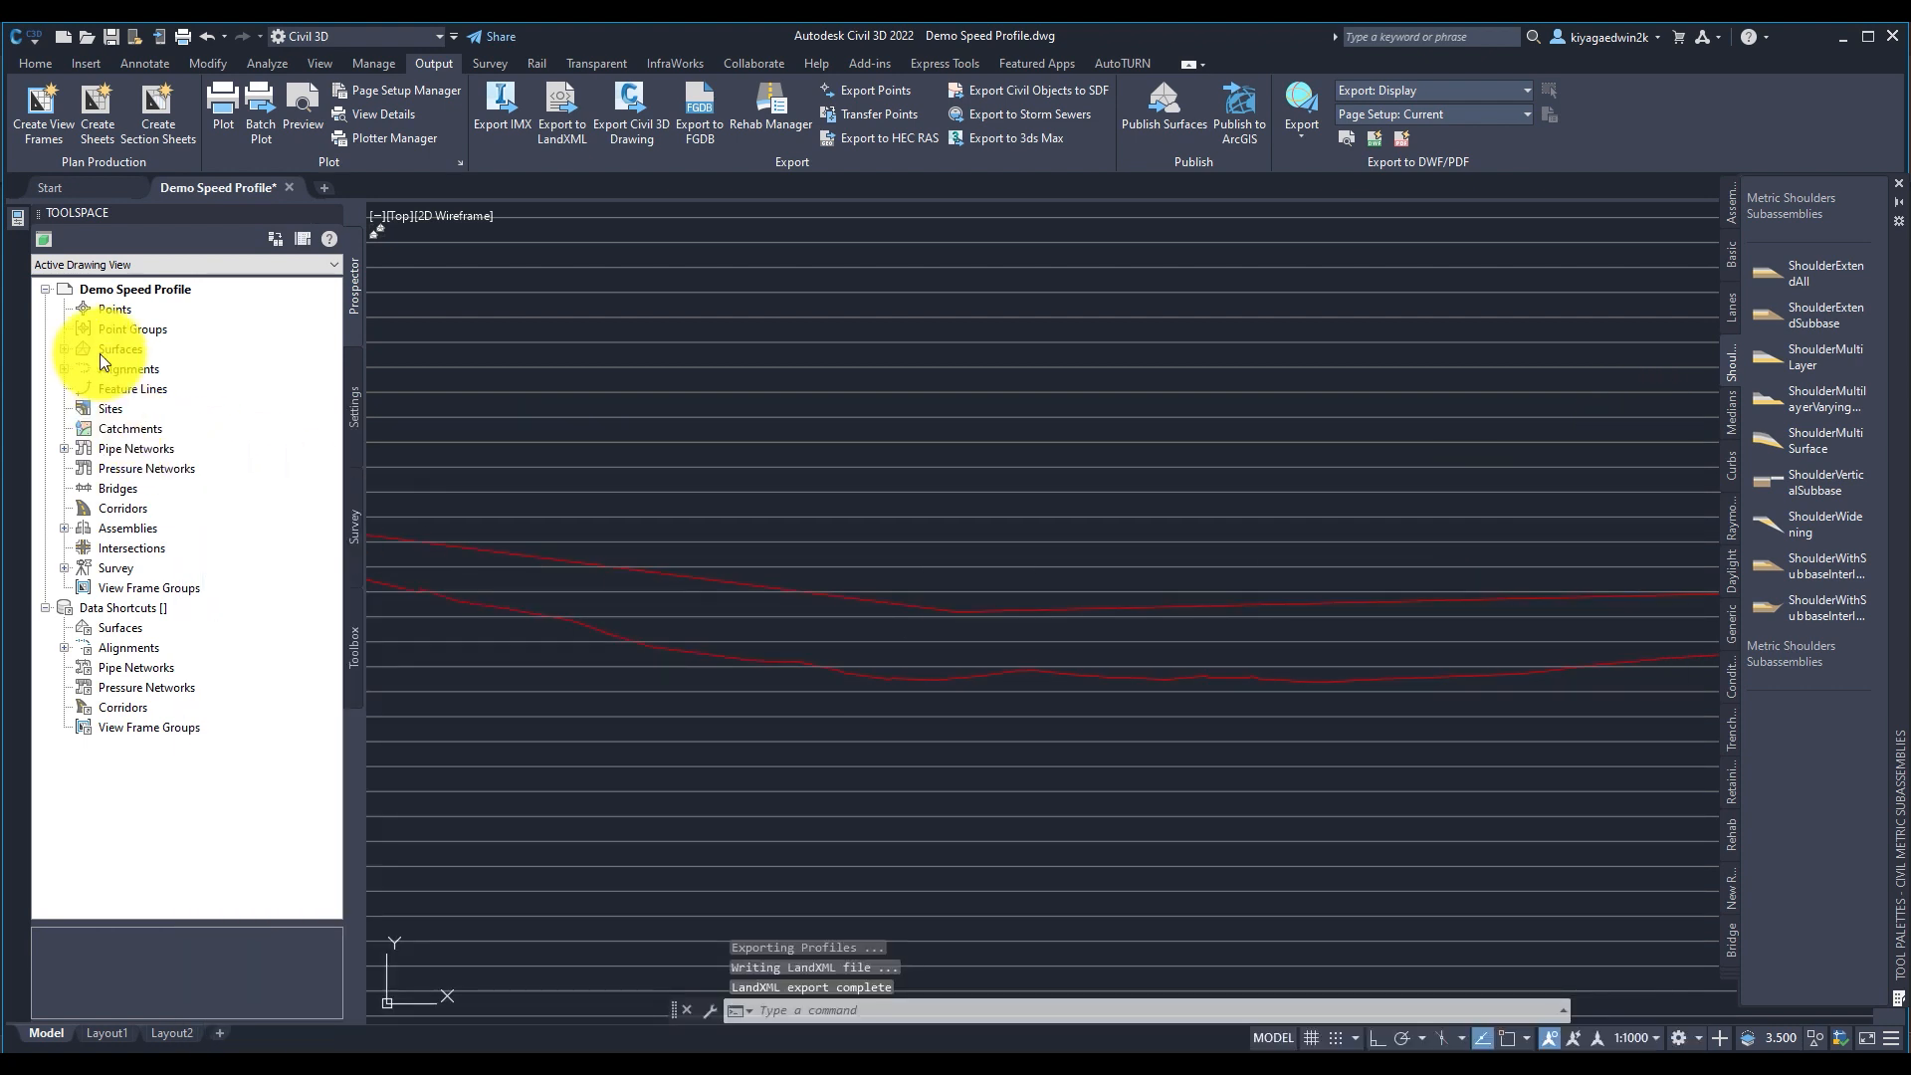
Export the ATIAK-MOYO-AFOJI Ground surface to LandXML as Demo Speed Profile EG.xml in the same folder
{"action": "left_click", "coordinate": [64, 350]}
{"action": "right_click", "coordinate": [173, 366]}
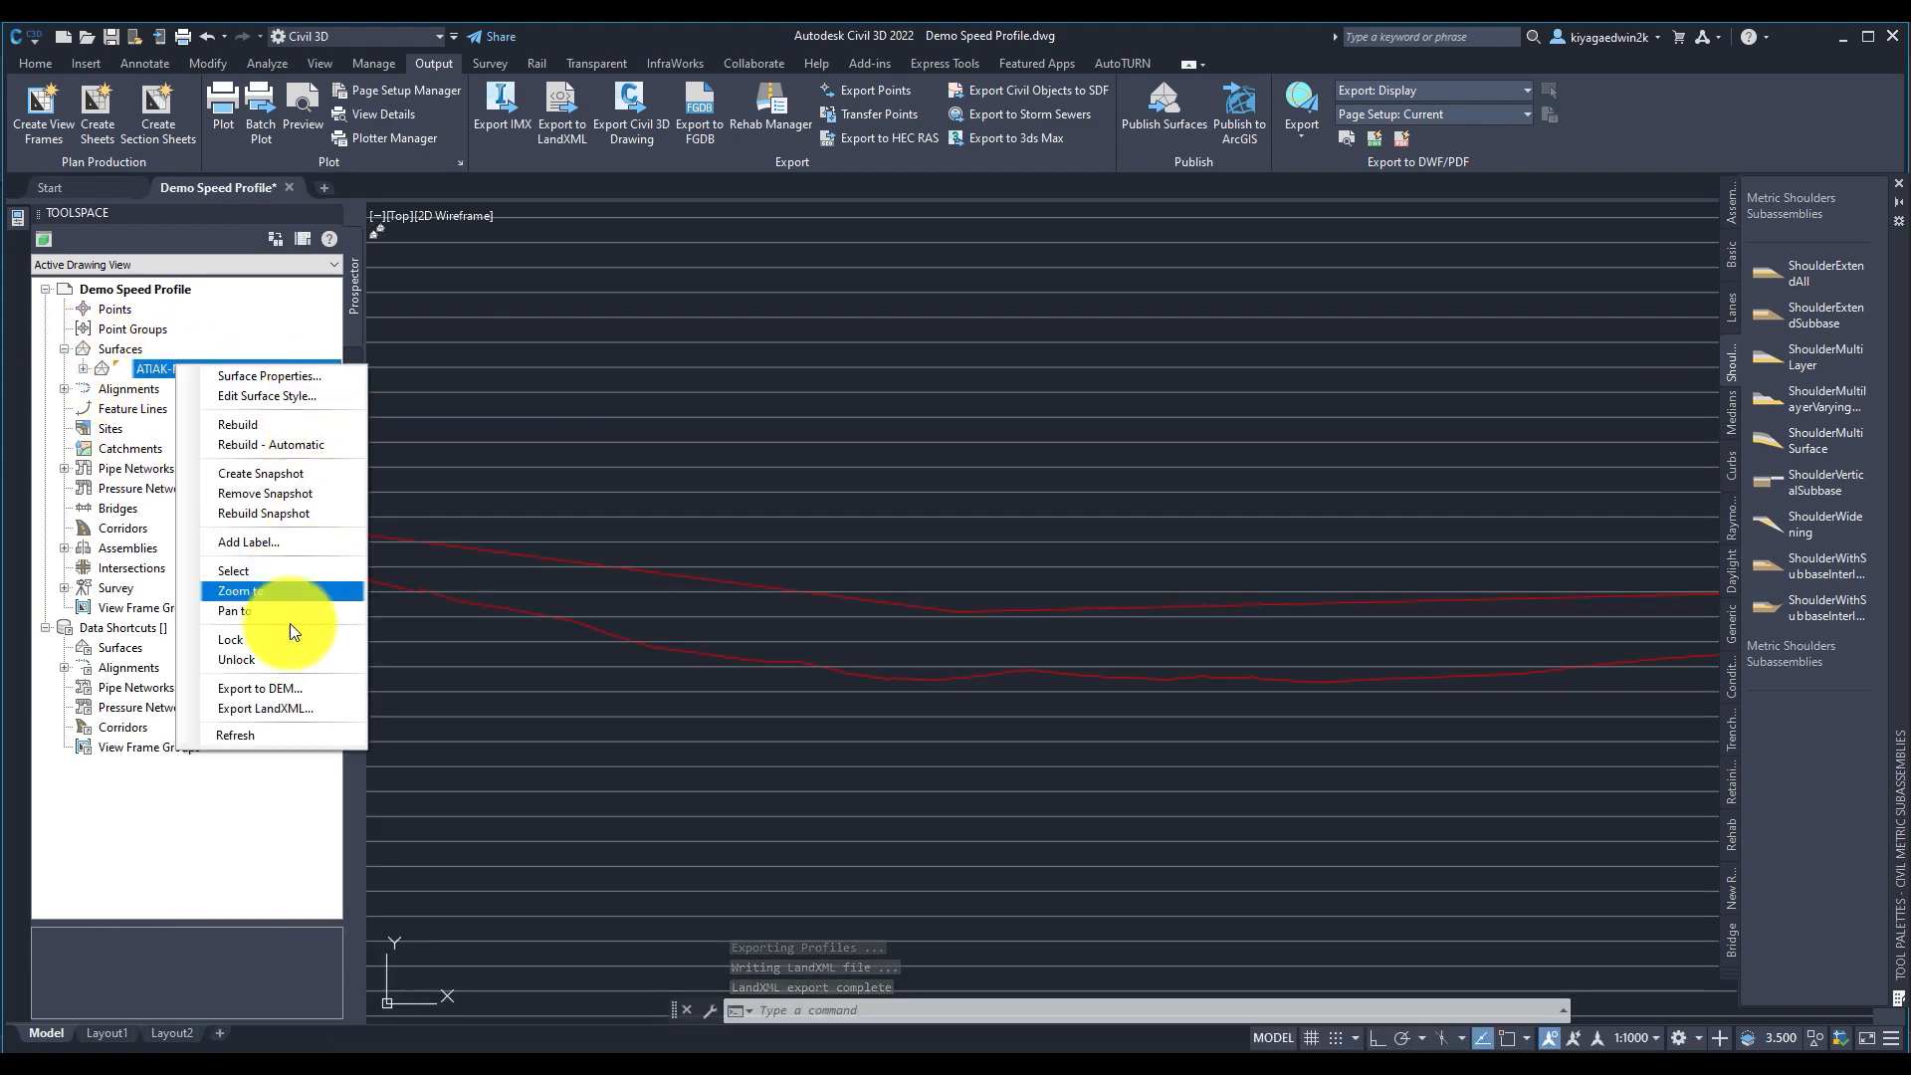
{"action": "left_click", "coordinate": [279, 708]}
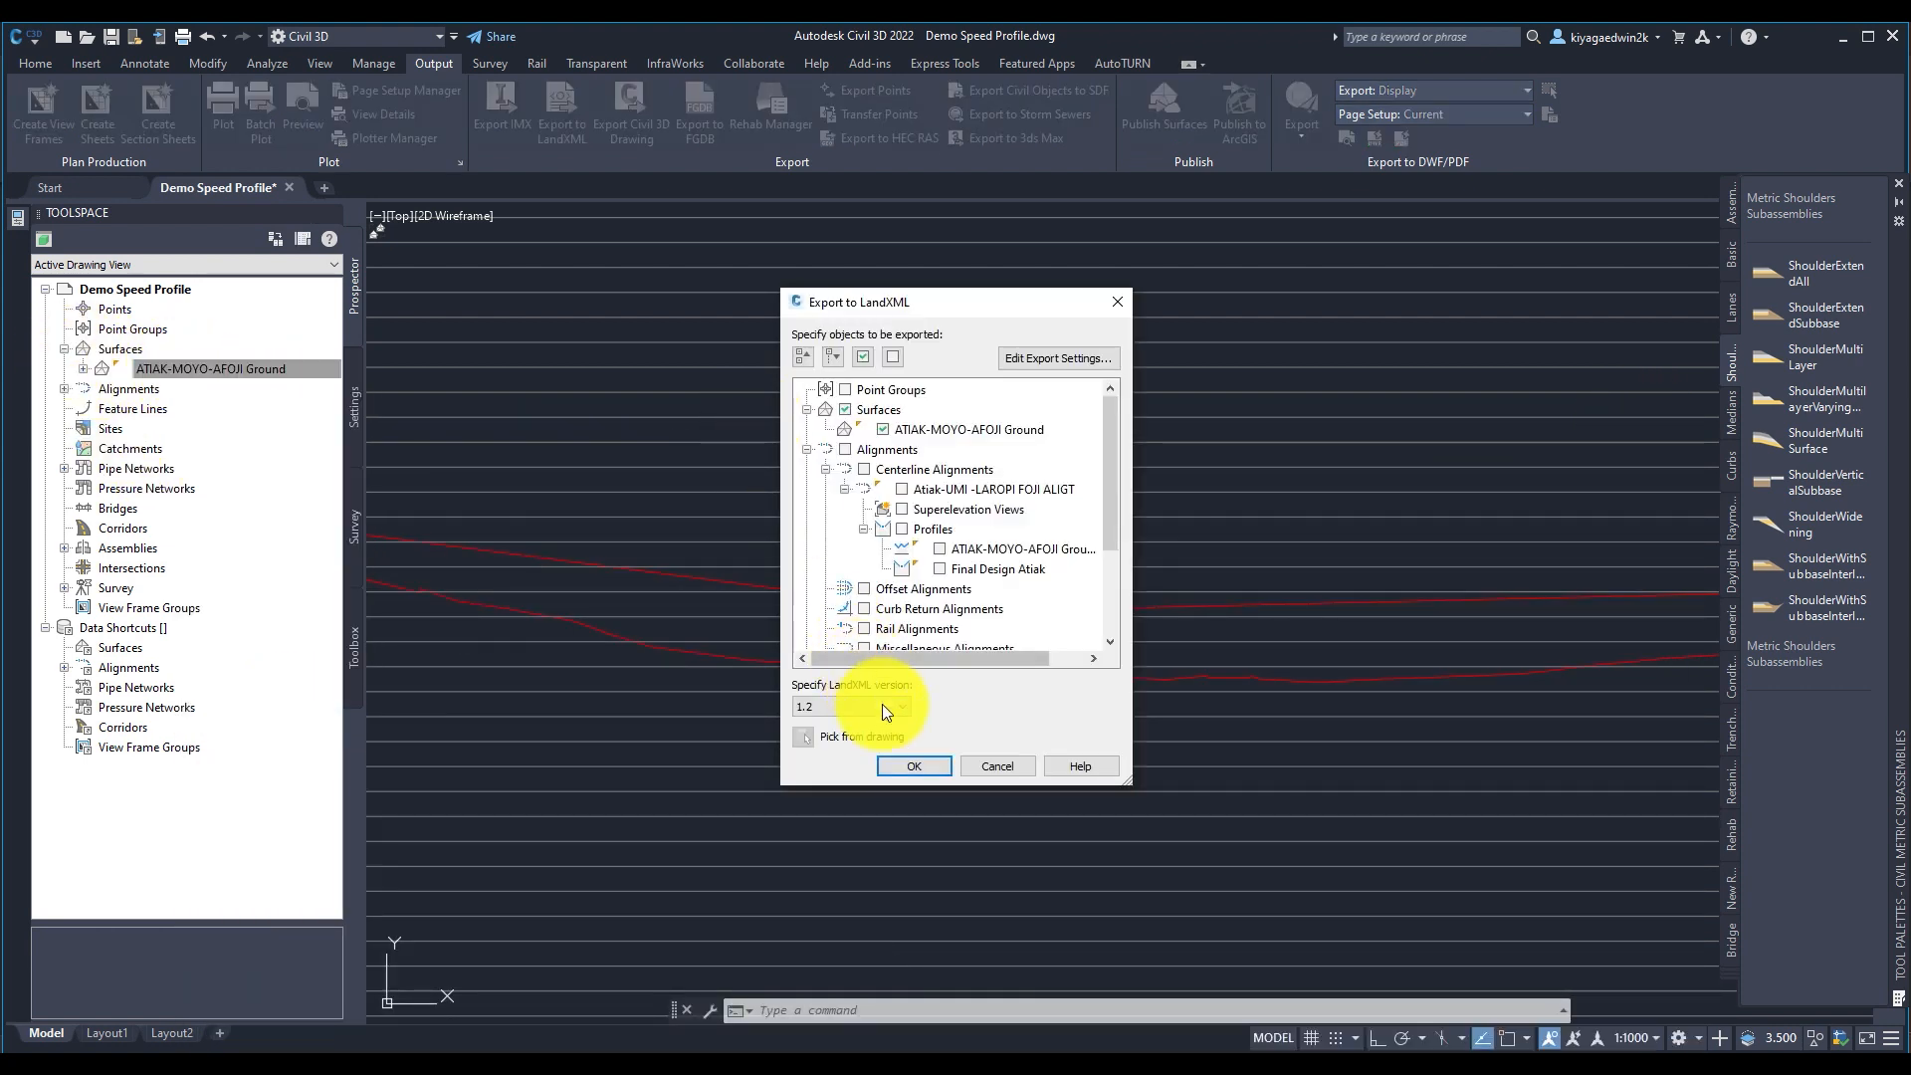
{"action": "left_click", "coordinate": [911, 765]}
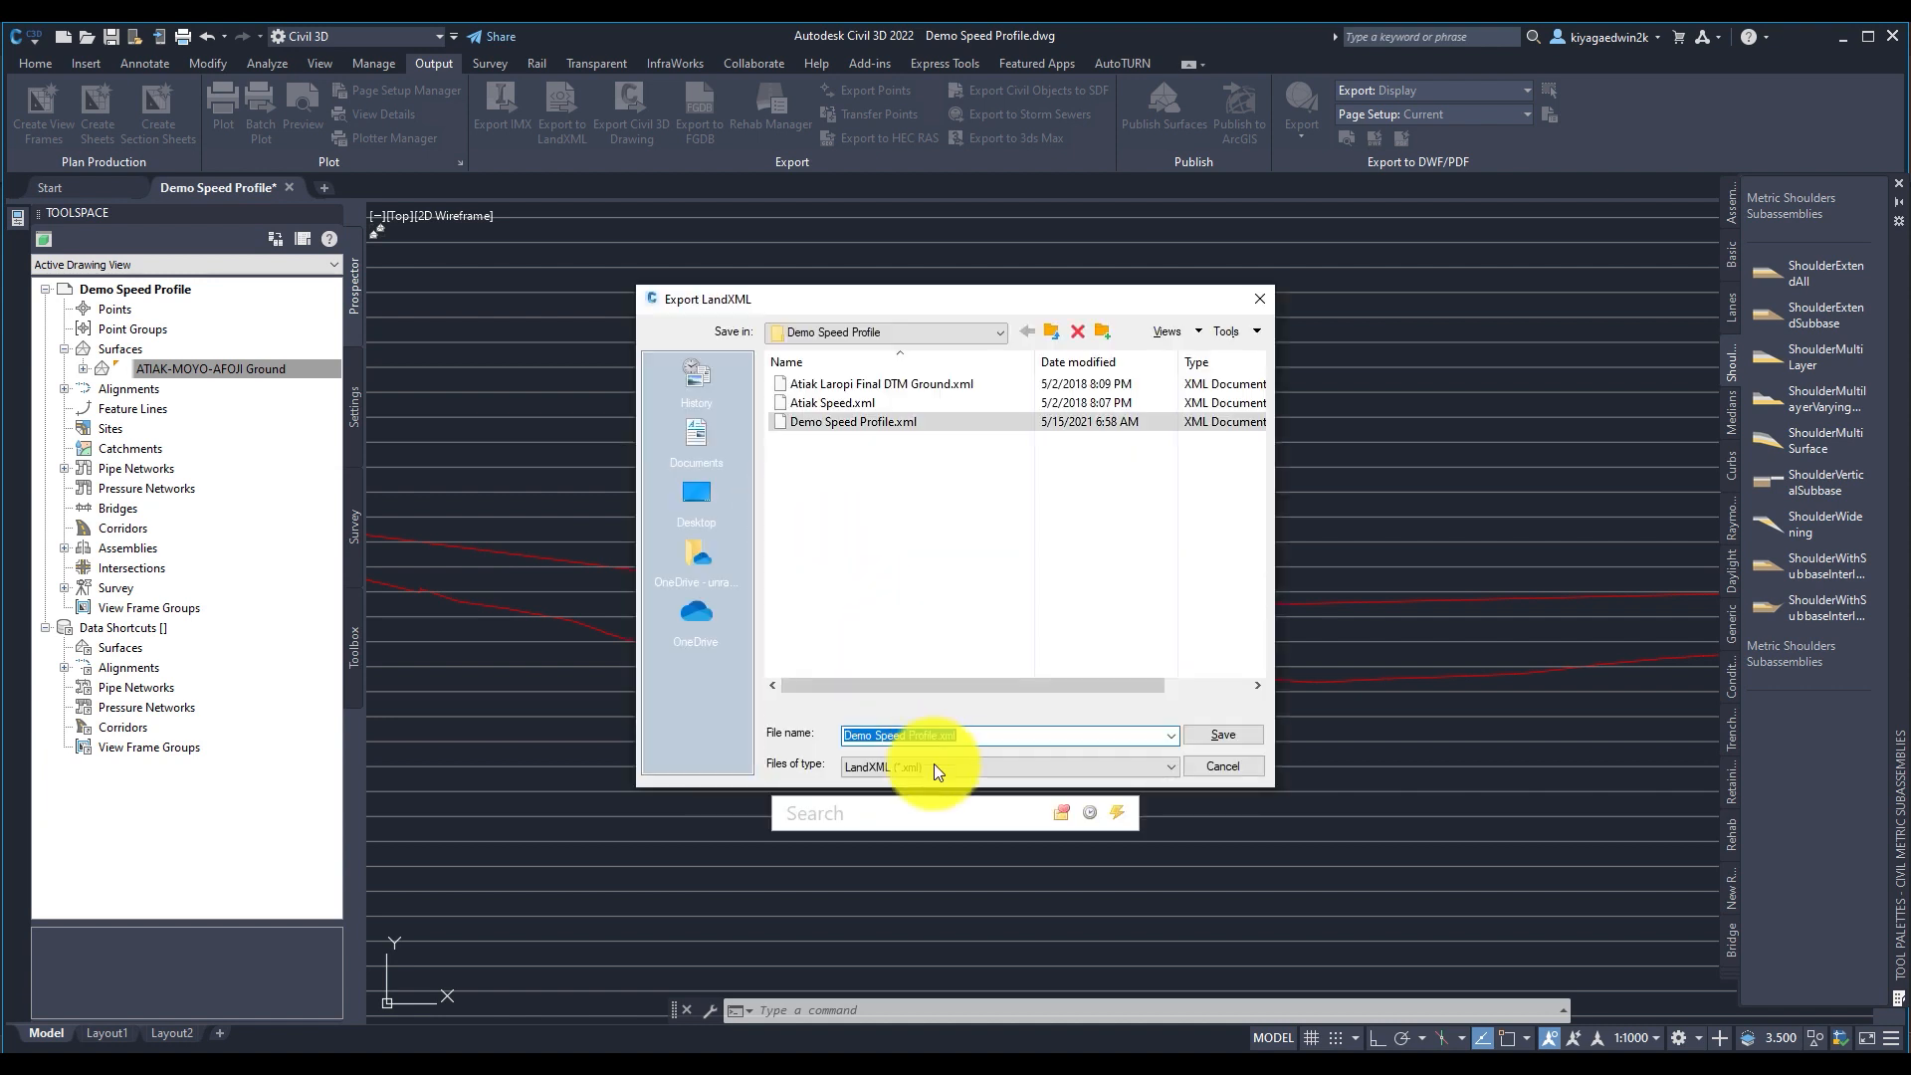
{"action": "left_click", "coordinate": [939, 737]}
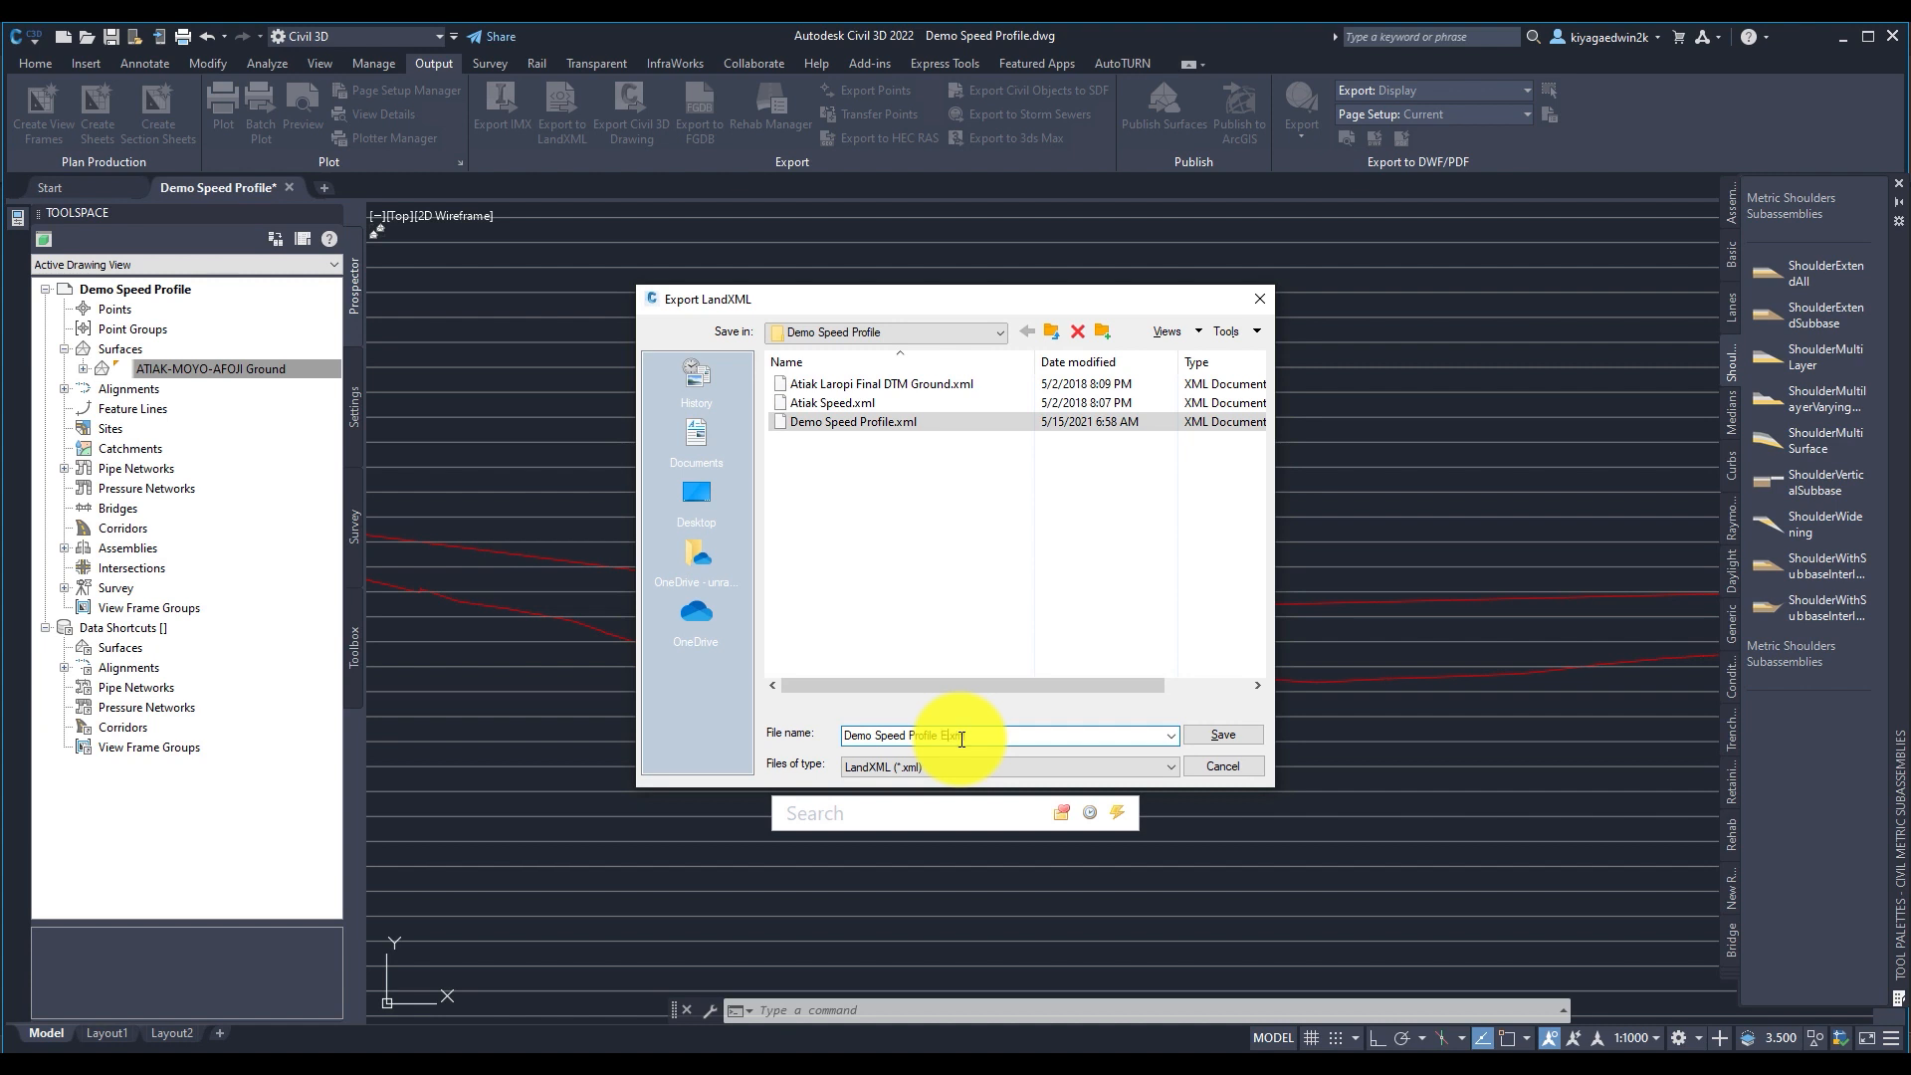
{"action": "type", "text": "EG.xml"}
{"action": "key", "text": "Return"}
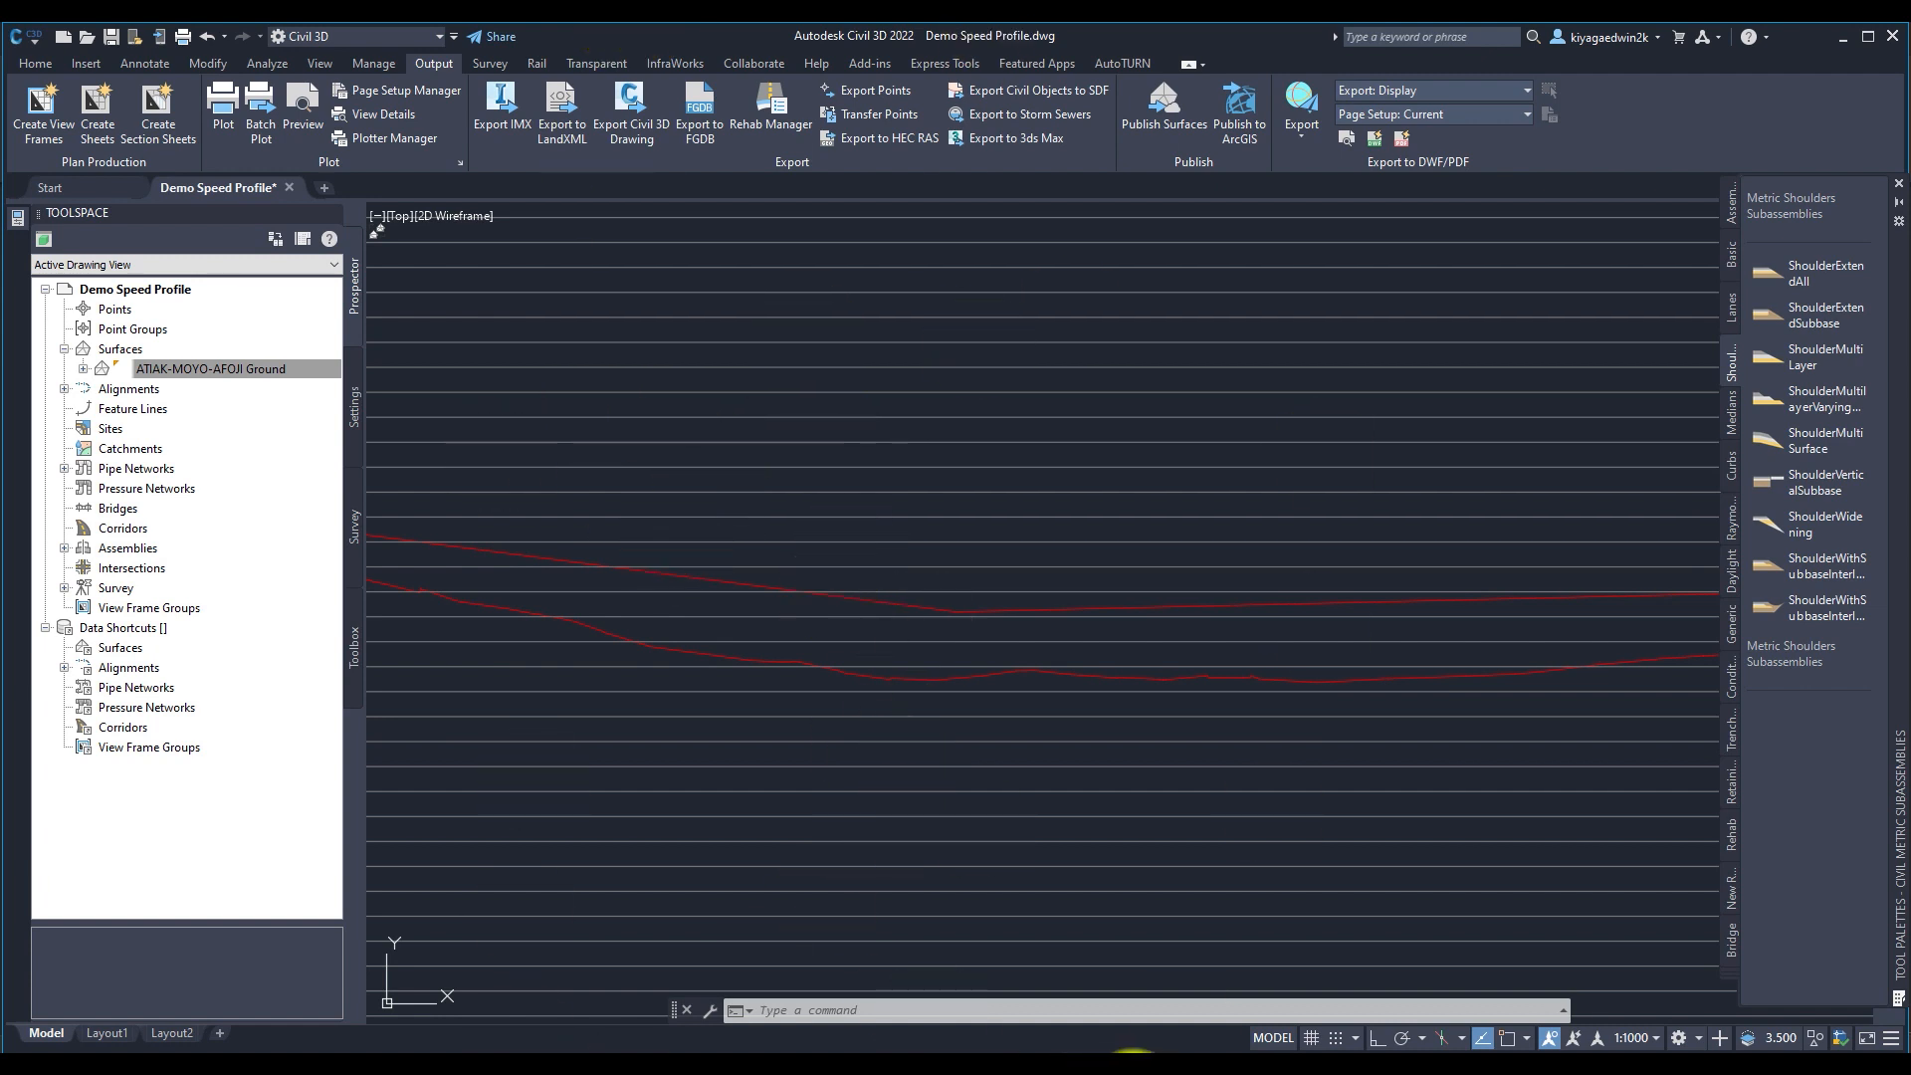
Switch to Civil Designer with its blank Drawing1 open
{"action": "left_click", "coordinate": [1202, 1053]}
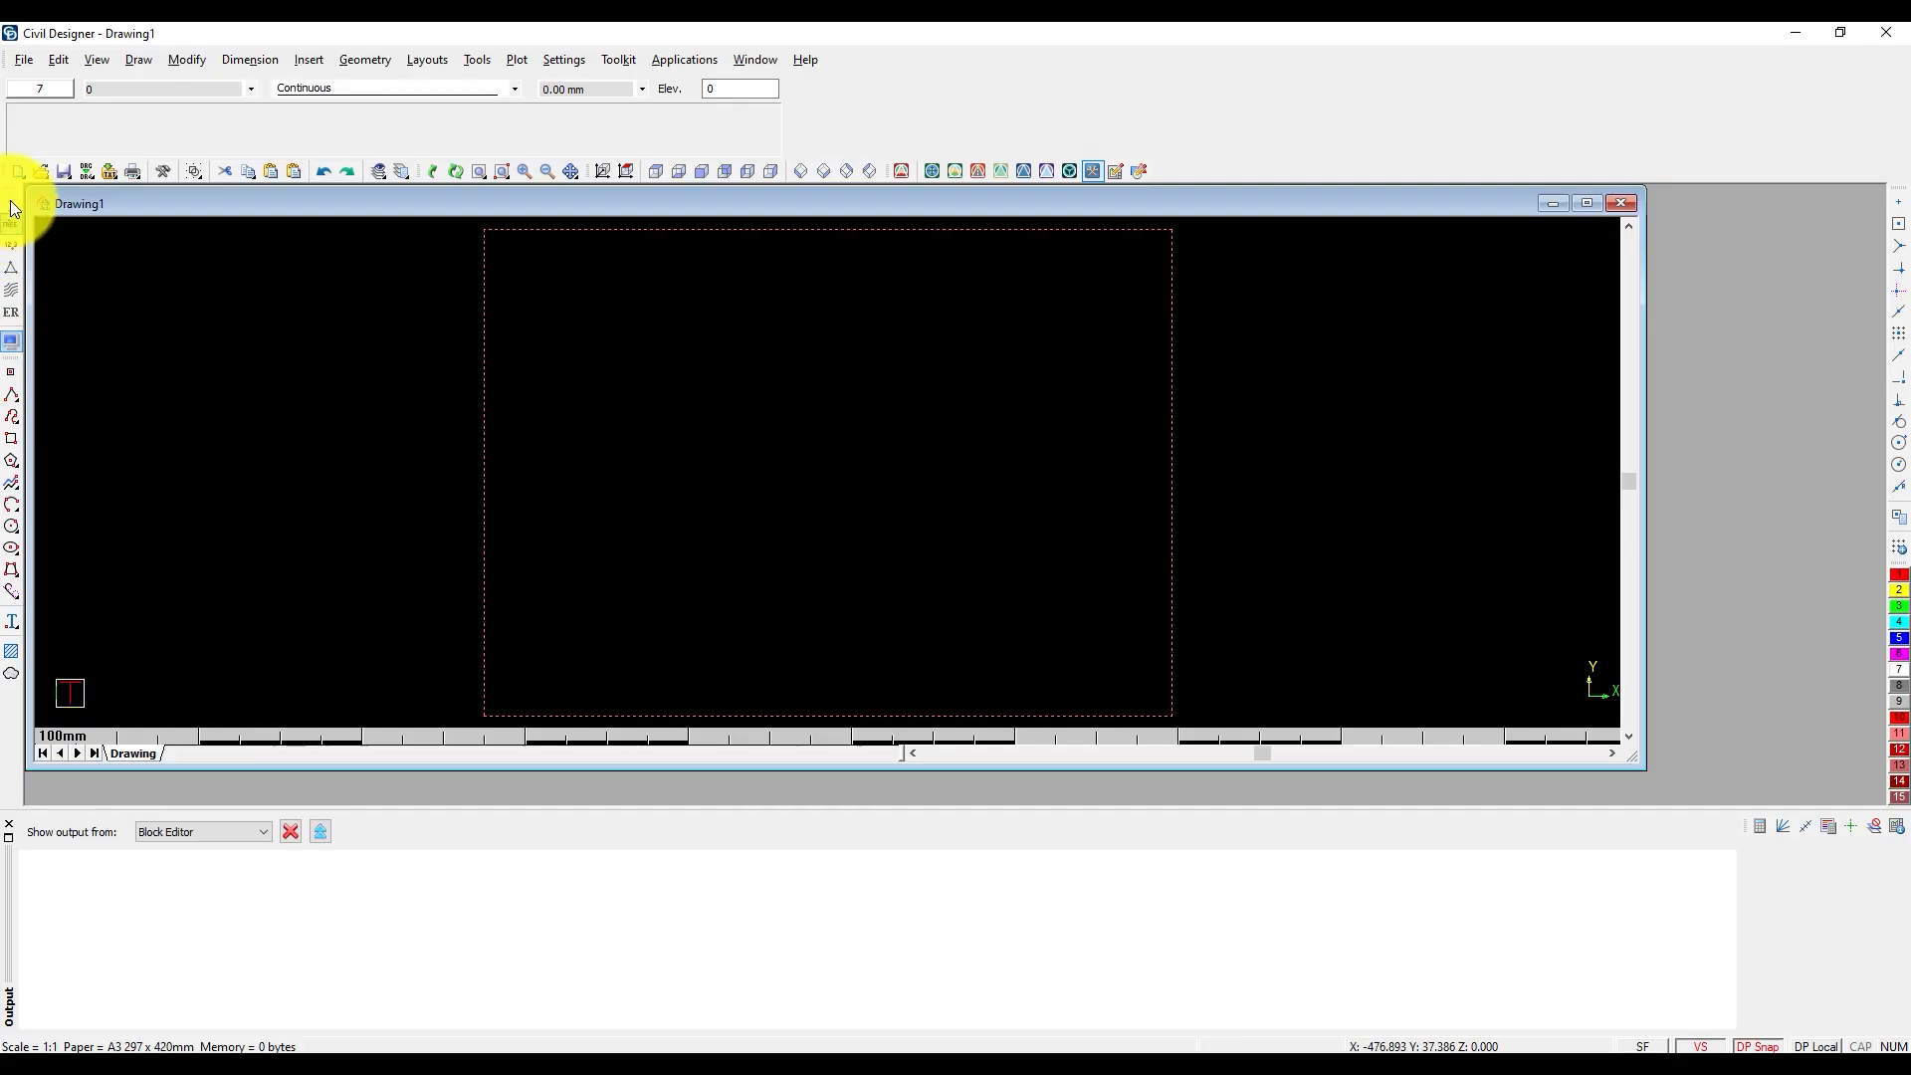
{"action": "left_click", "coordinate": [21, 62]}
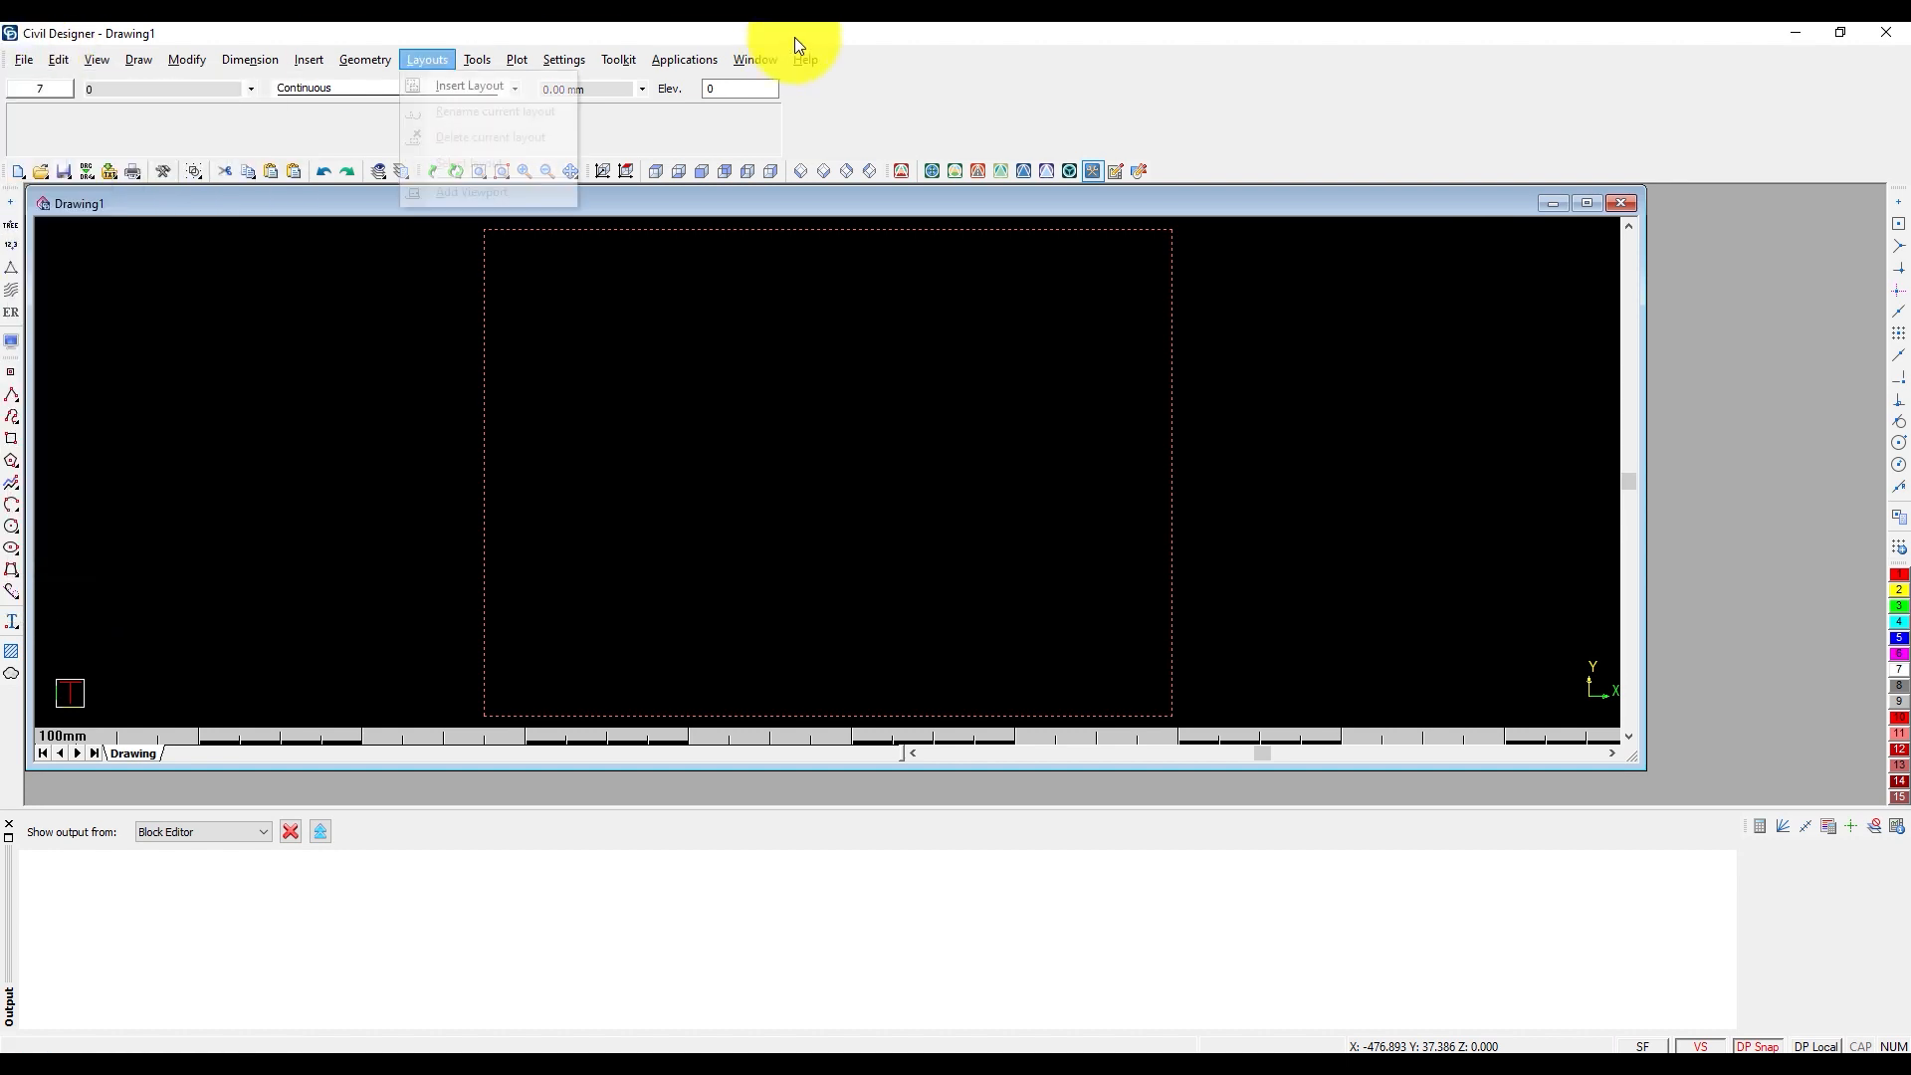
Switch the blank drawing to Survey mode and open its project settings
{"action": "mouse_move", "coordinate": [688, 59]}
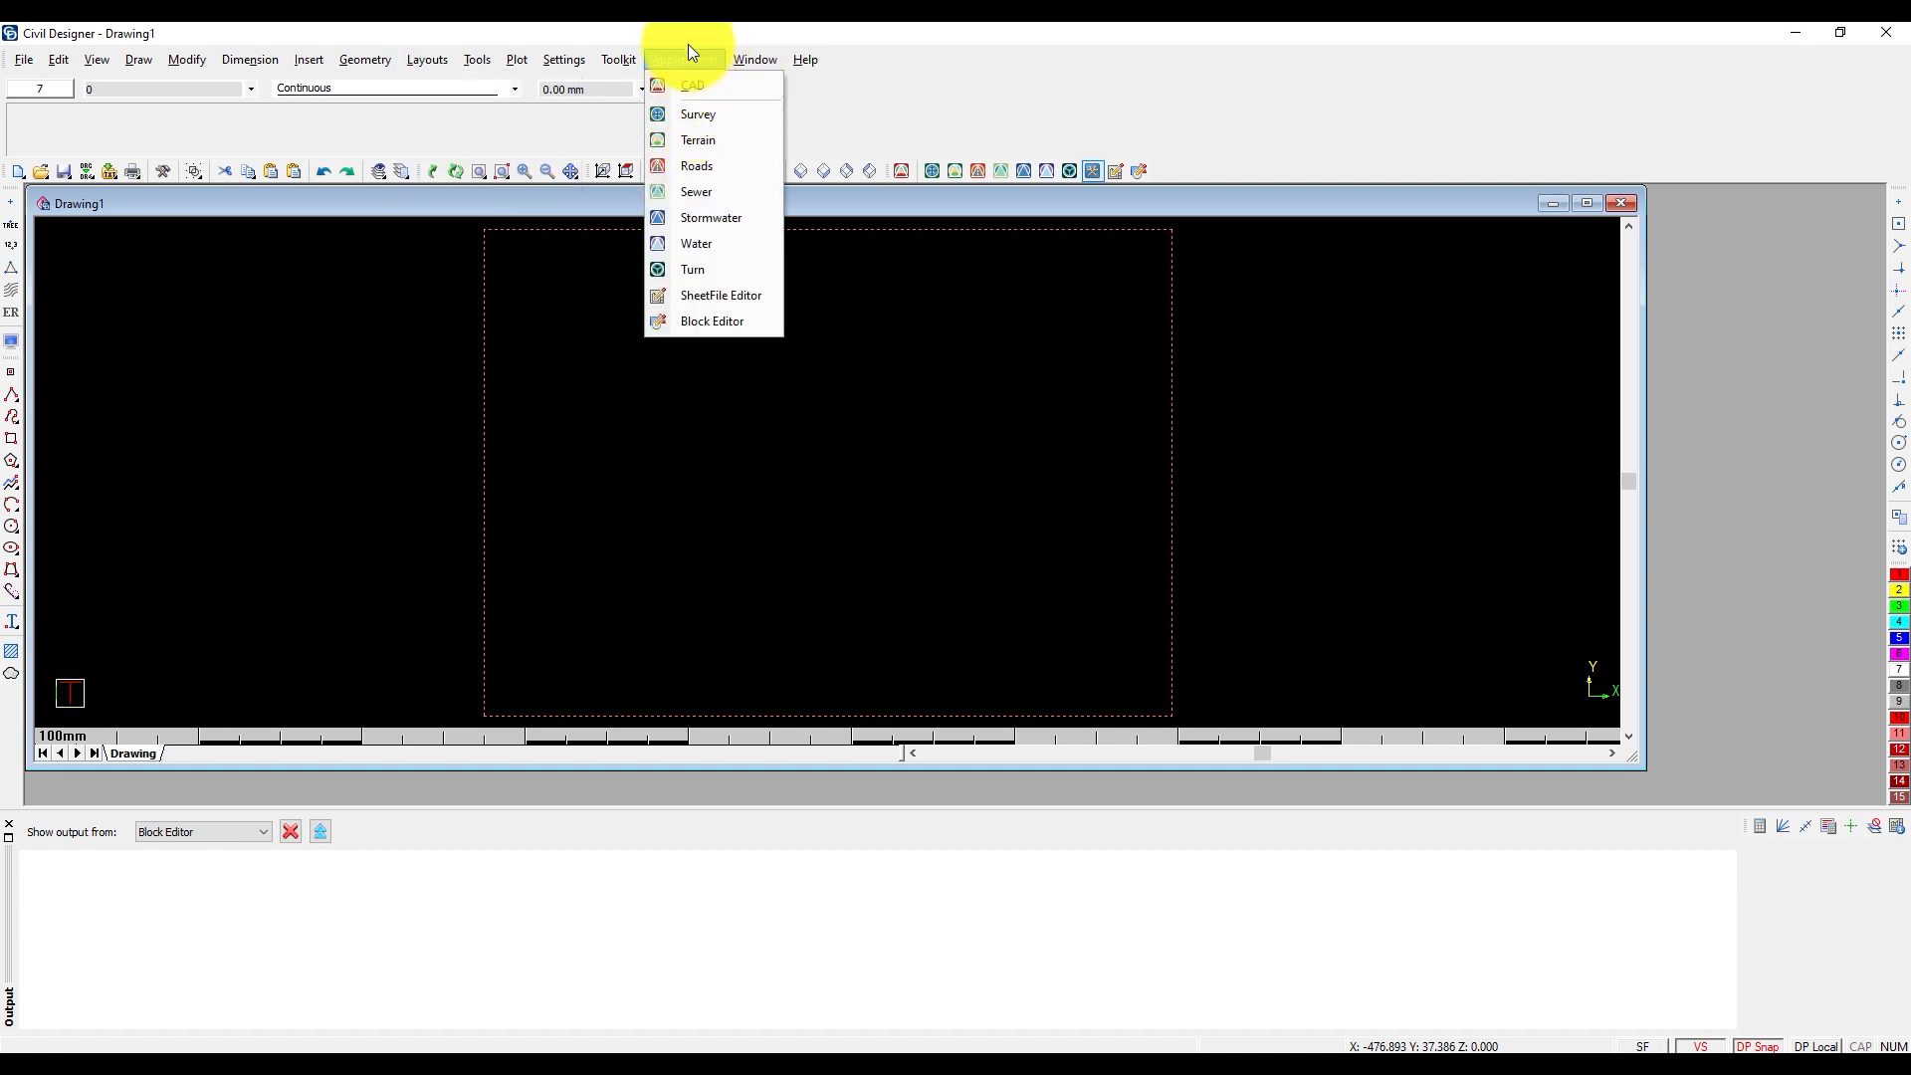
{"action": "left_click", "coordinate": [693, 114]}
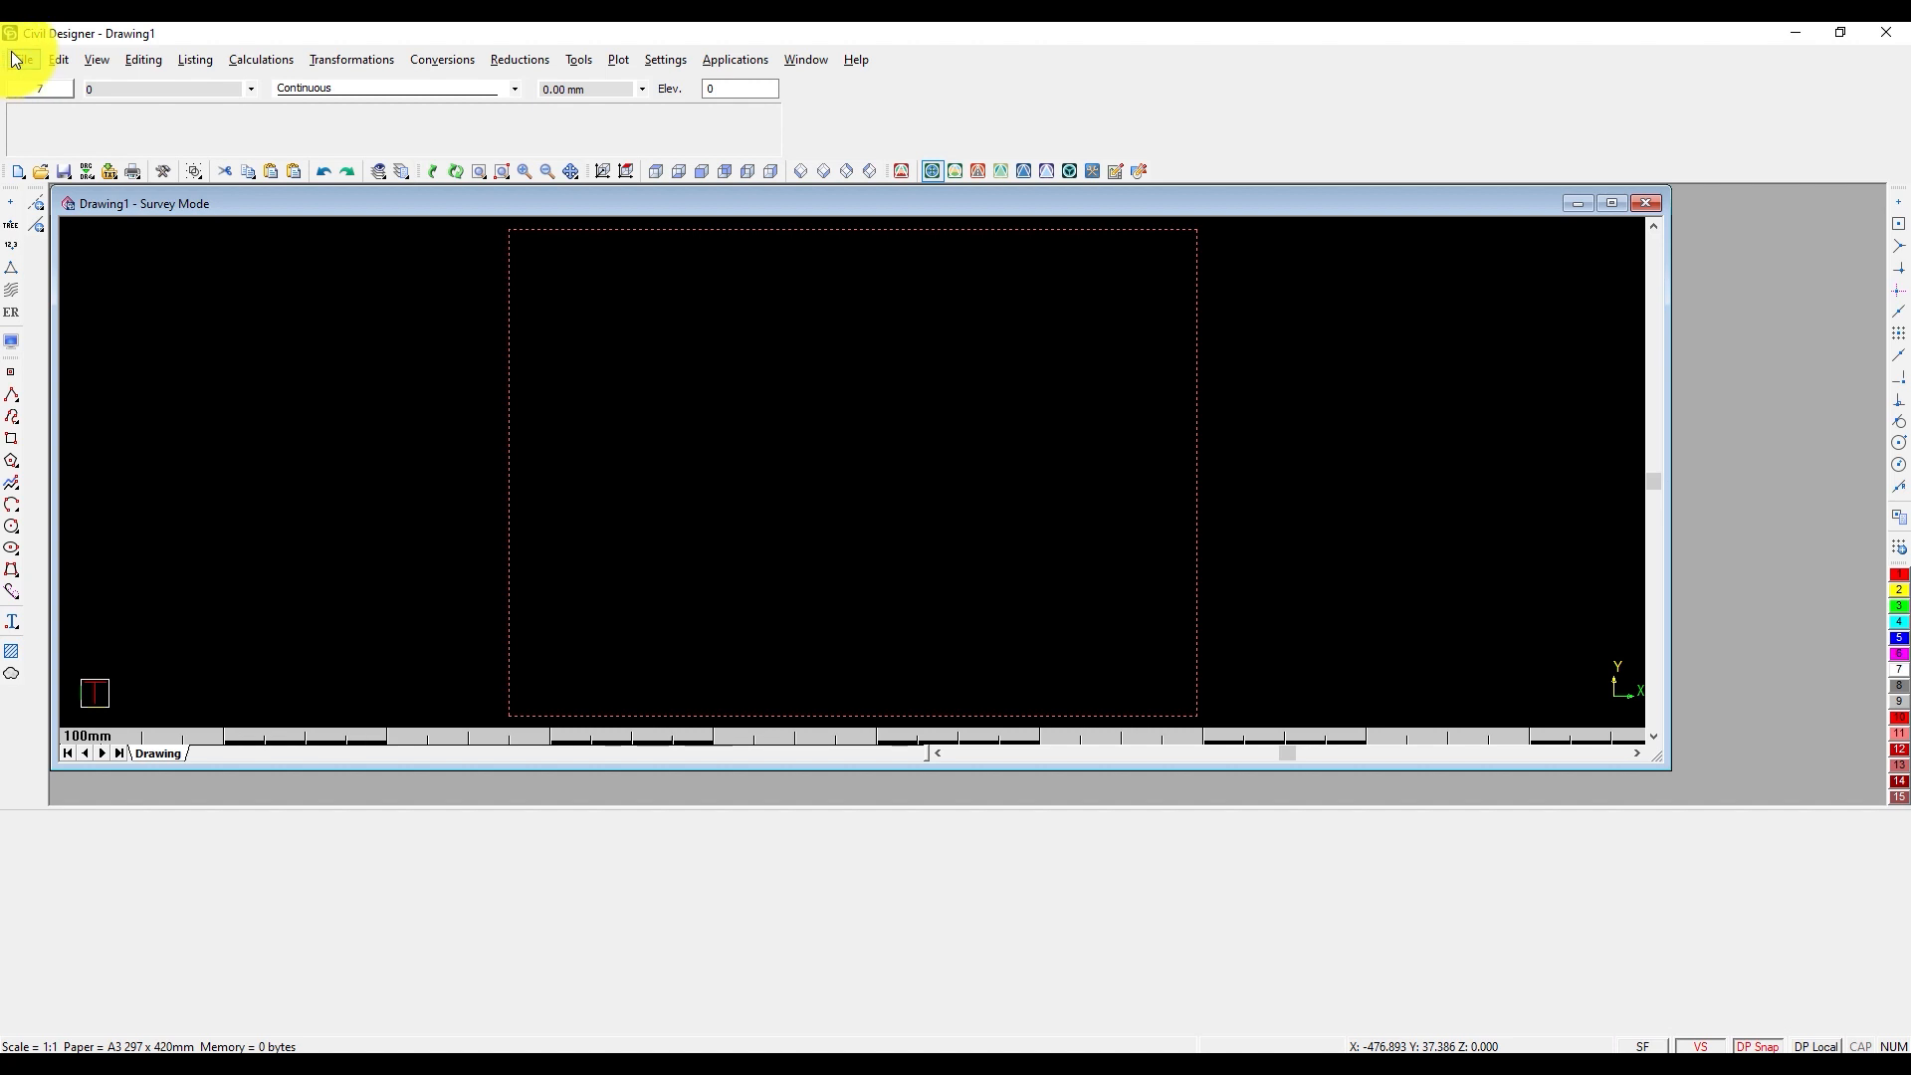
{"action": "left_click", "coordinate": [23, 60]}
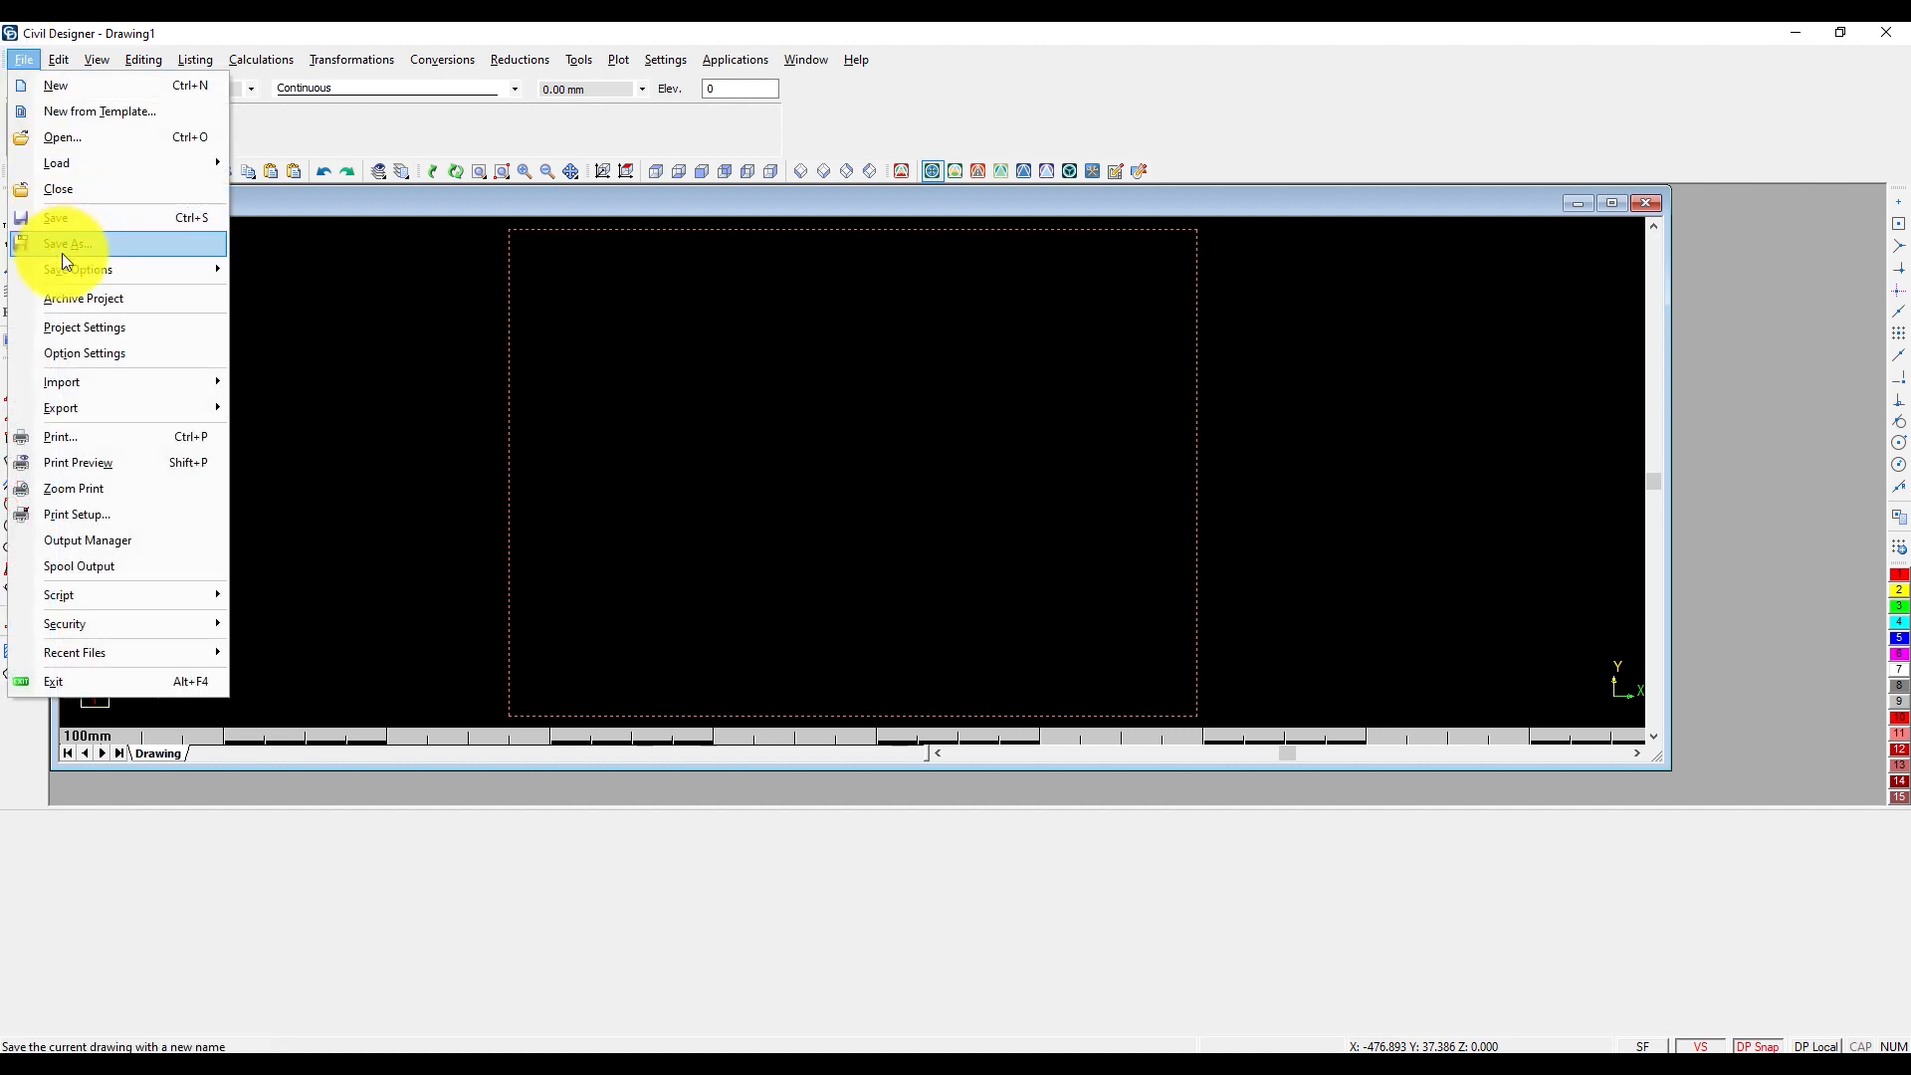
{"action": "left_click", "coordinate": [76, 328]}
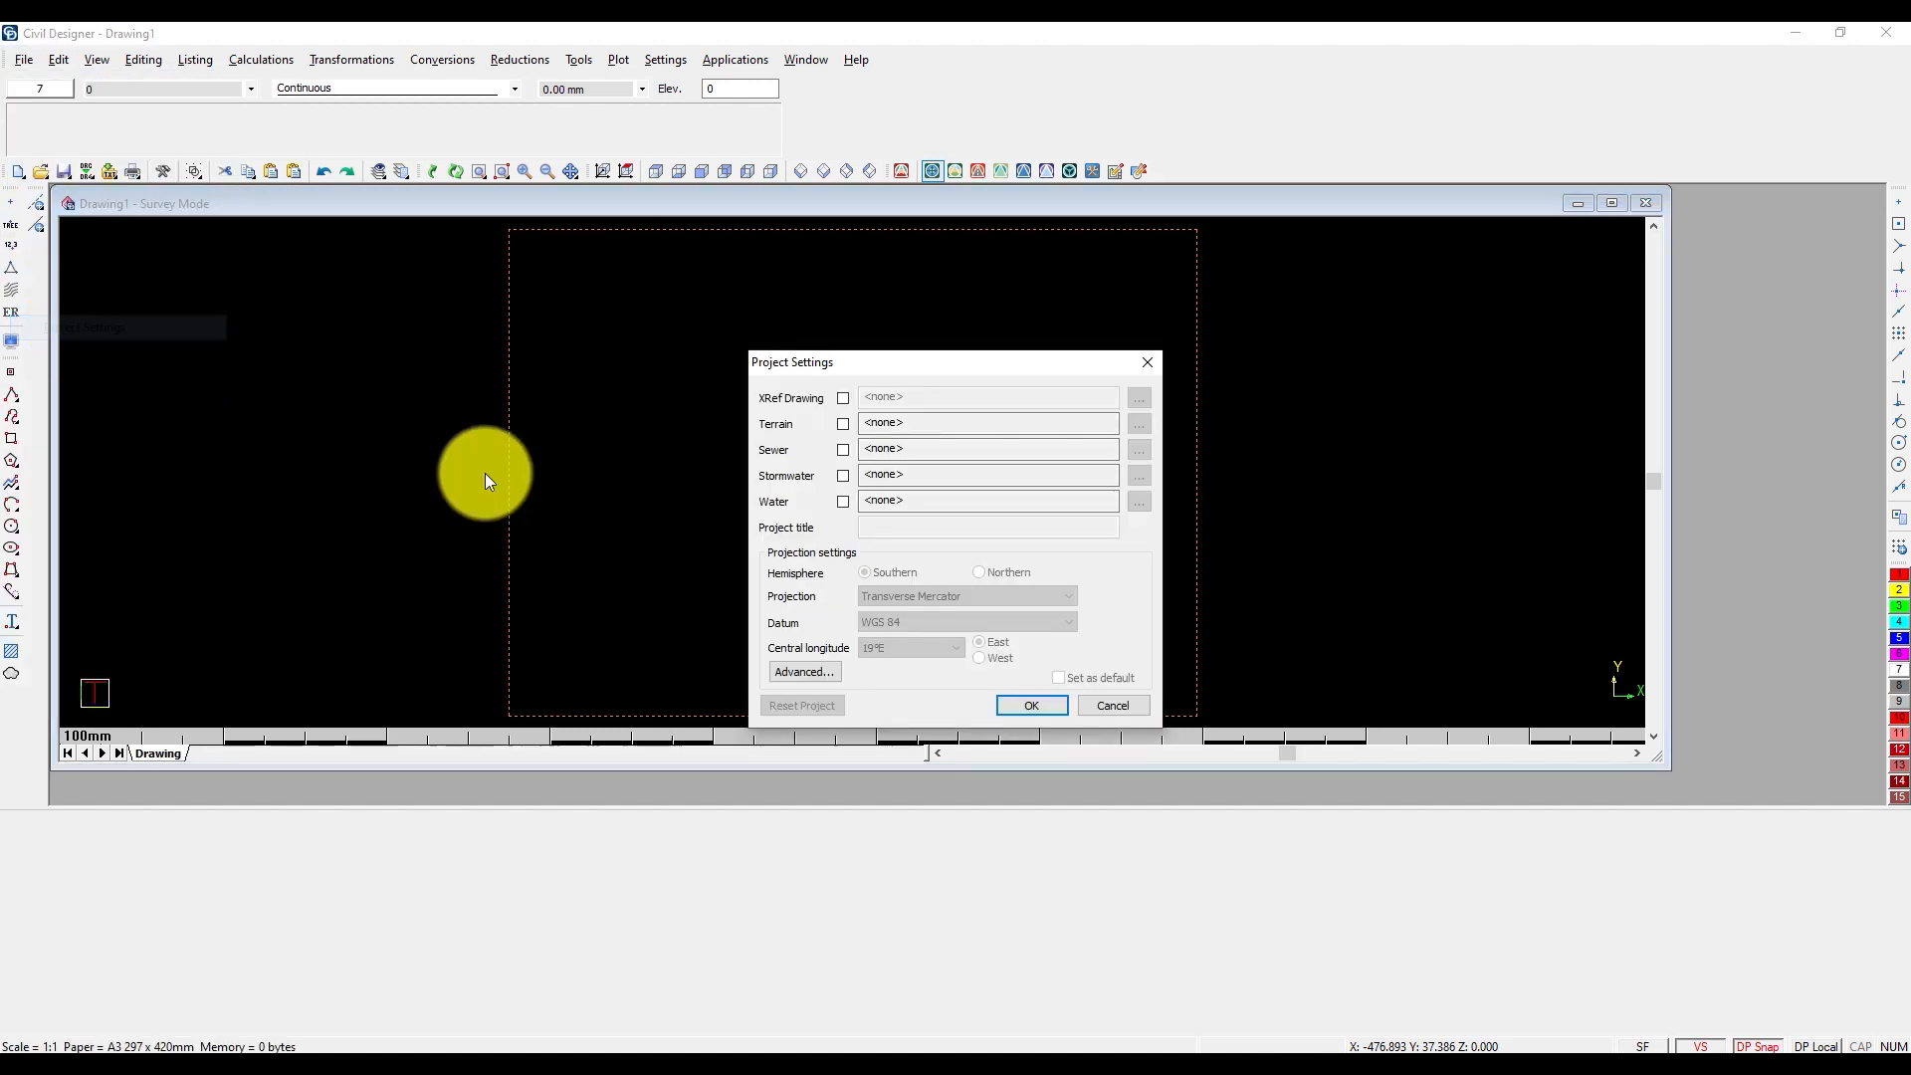
Enable terrain data for the project and create a new DTM file named Ground Speed Profile in the Demo Speed Profile folder
{"action": "left_click", "coordinate": [845, 424]}
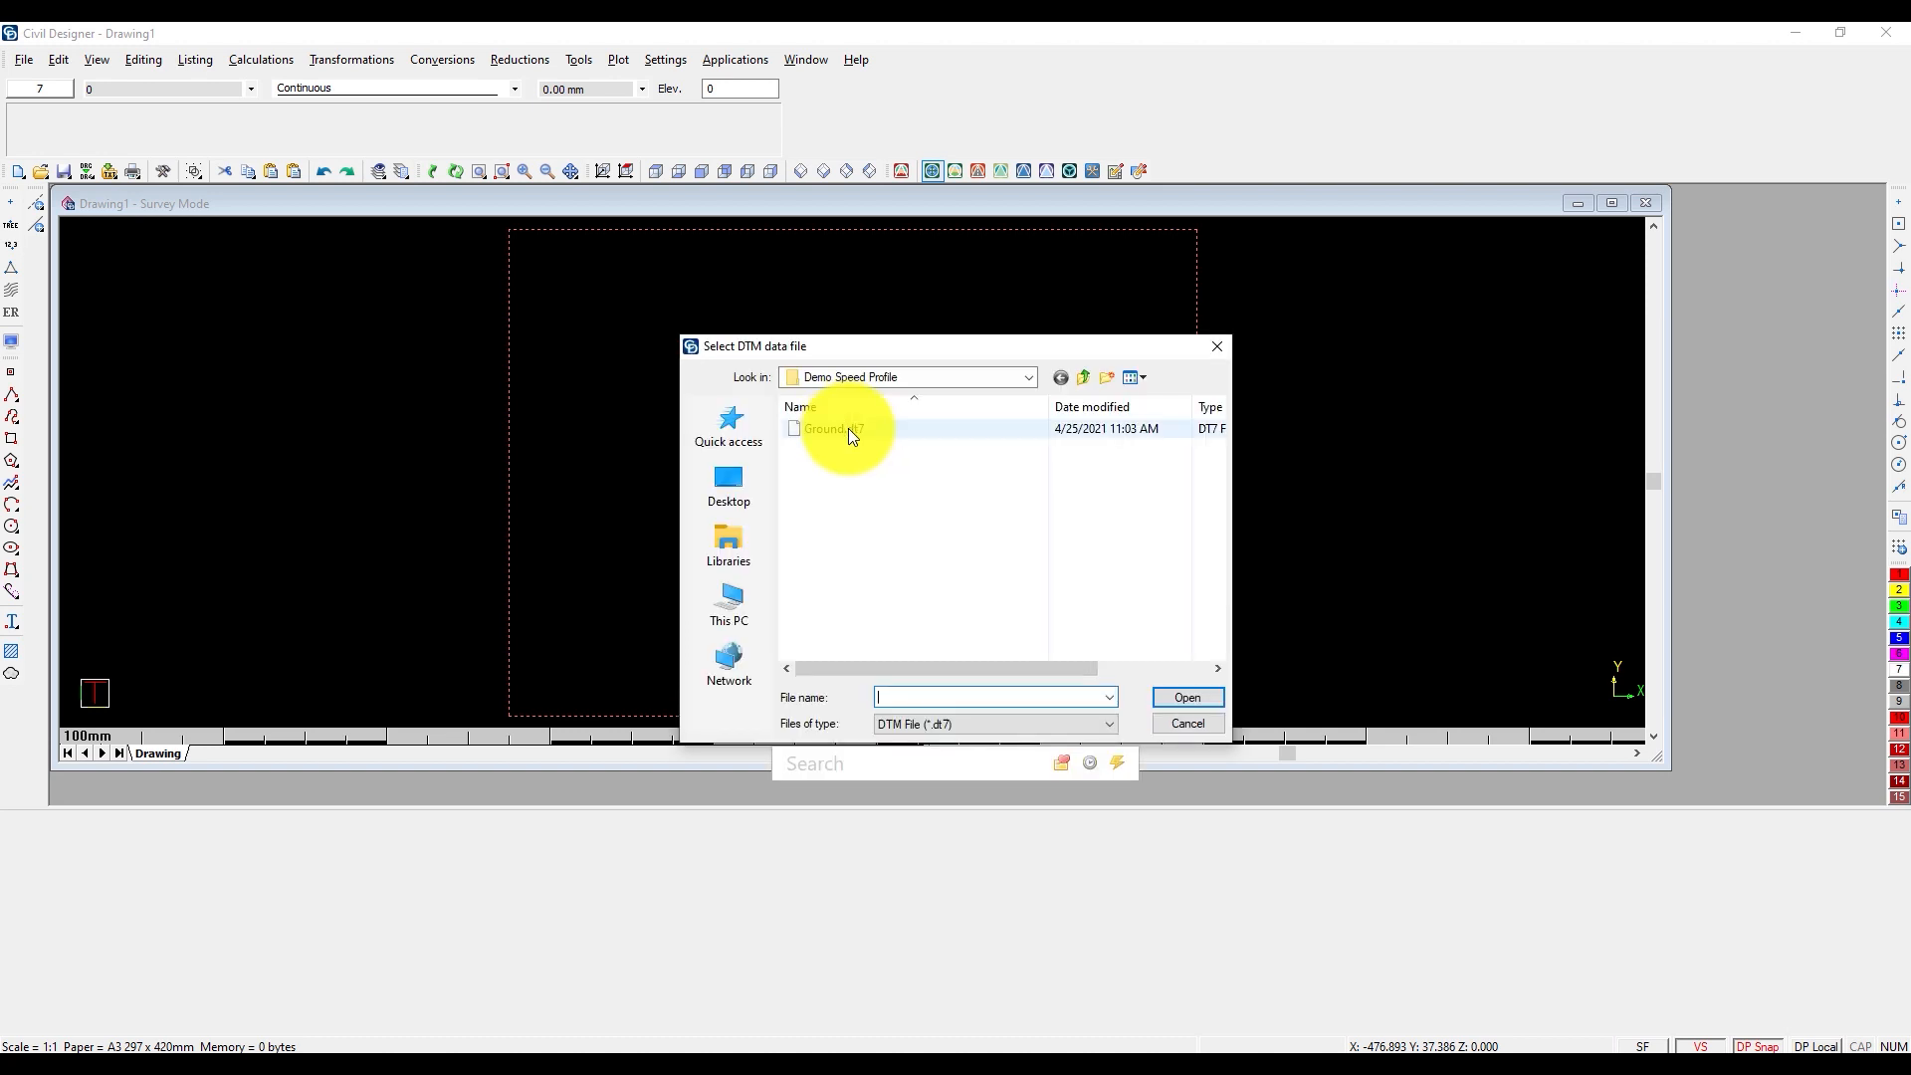
{"action": "left_click", "coordinate": [849, 430]}
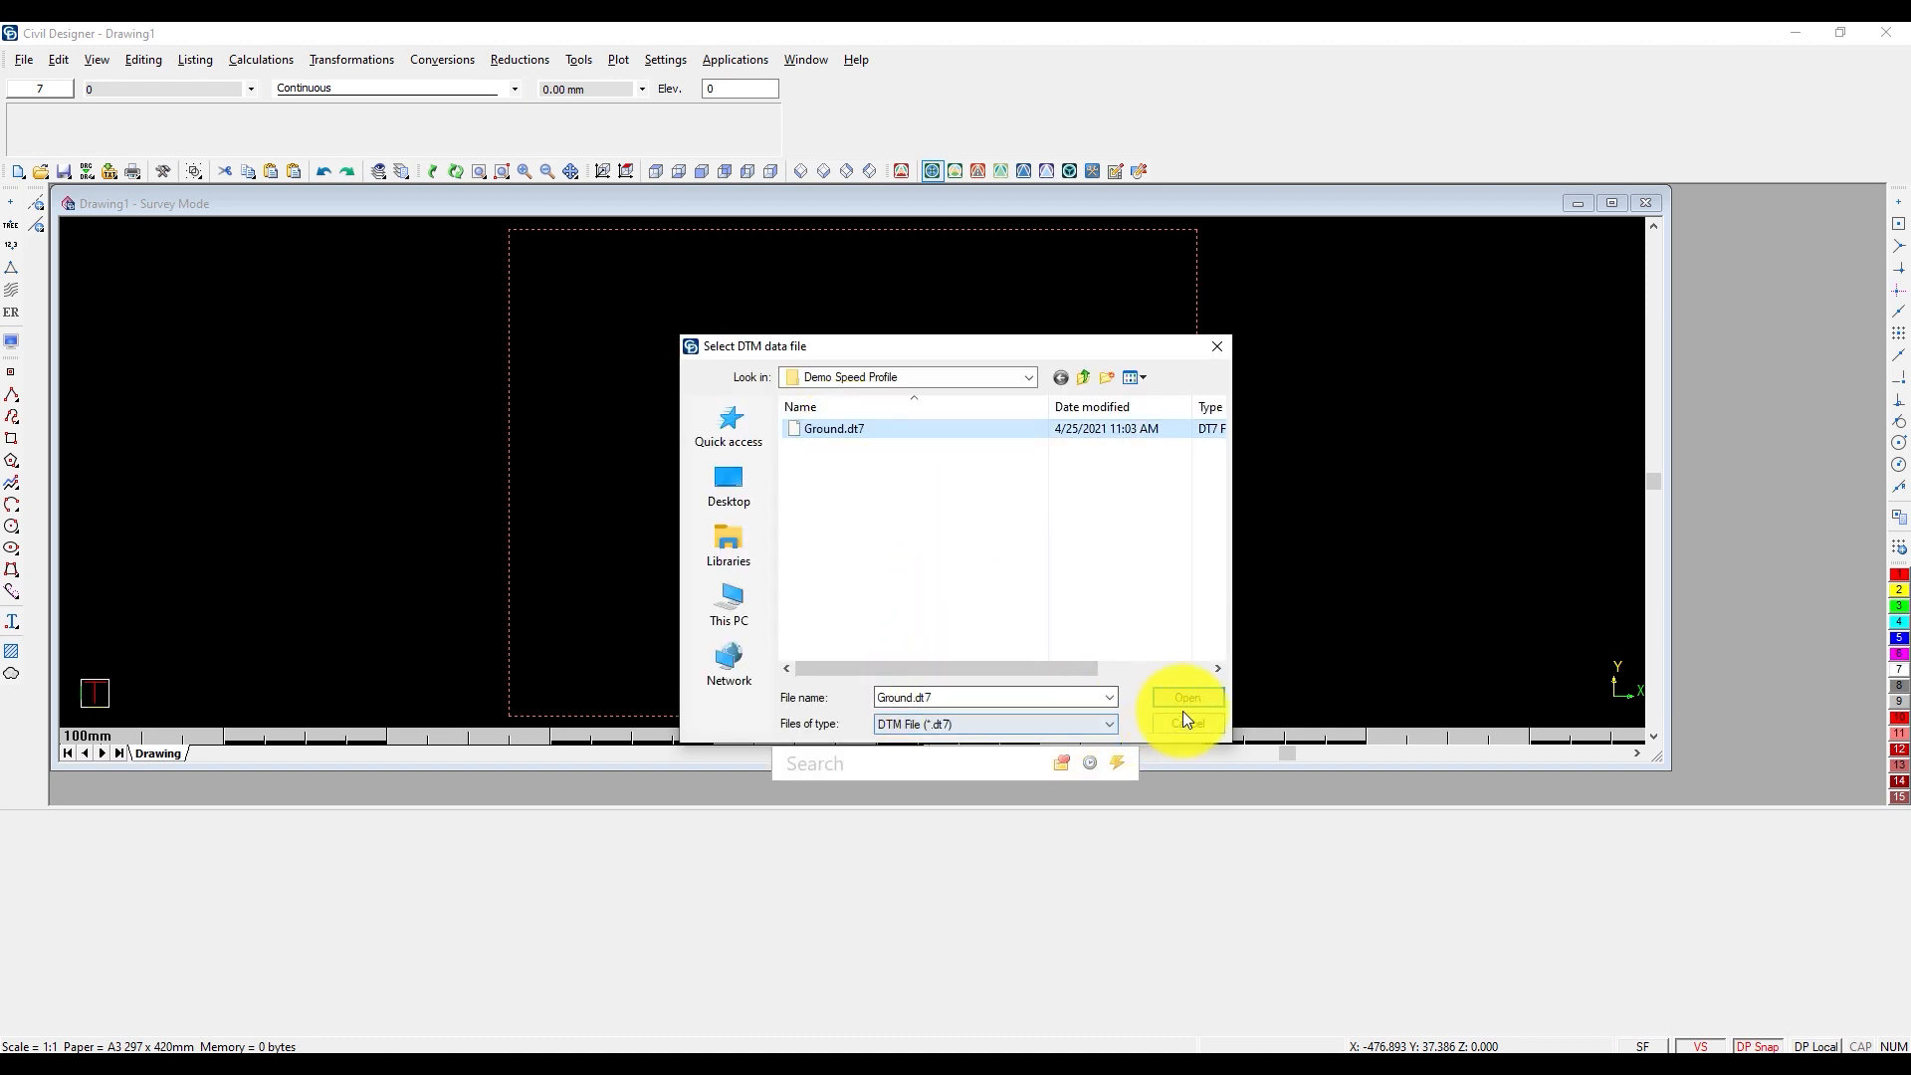
{"action": "left_click", "coordinate": [990, 694]}
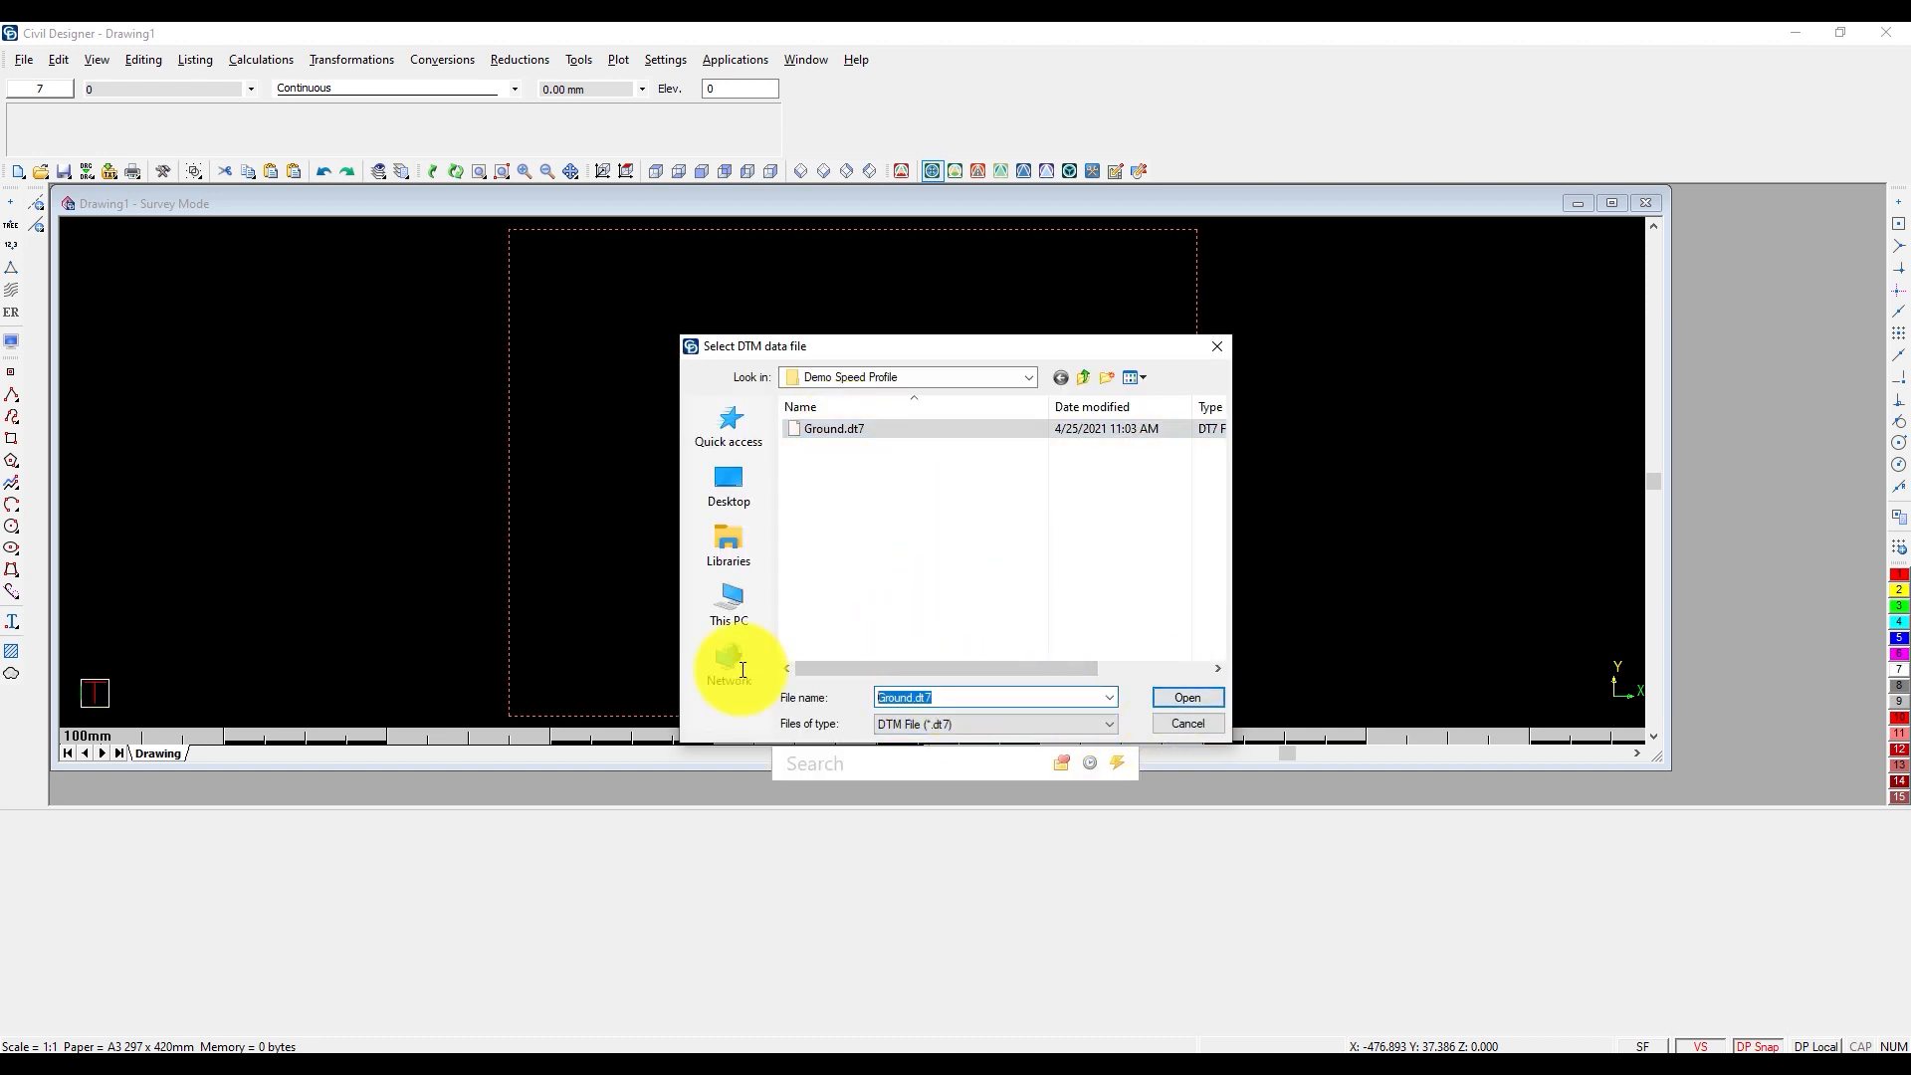
{"action": "type", "text": "G"}
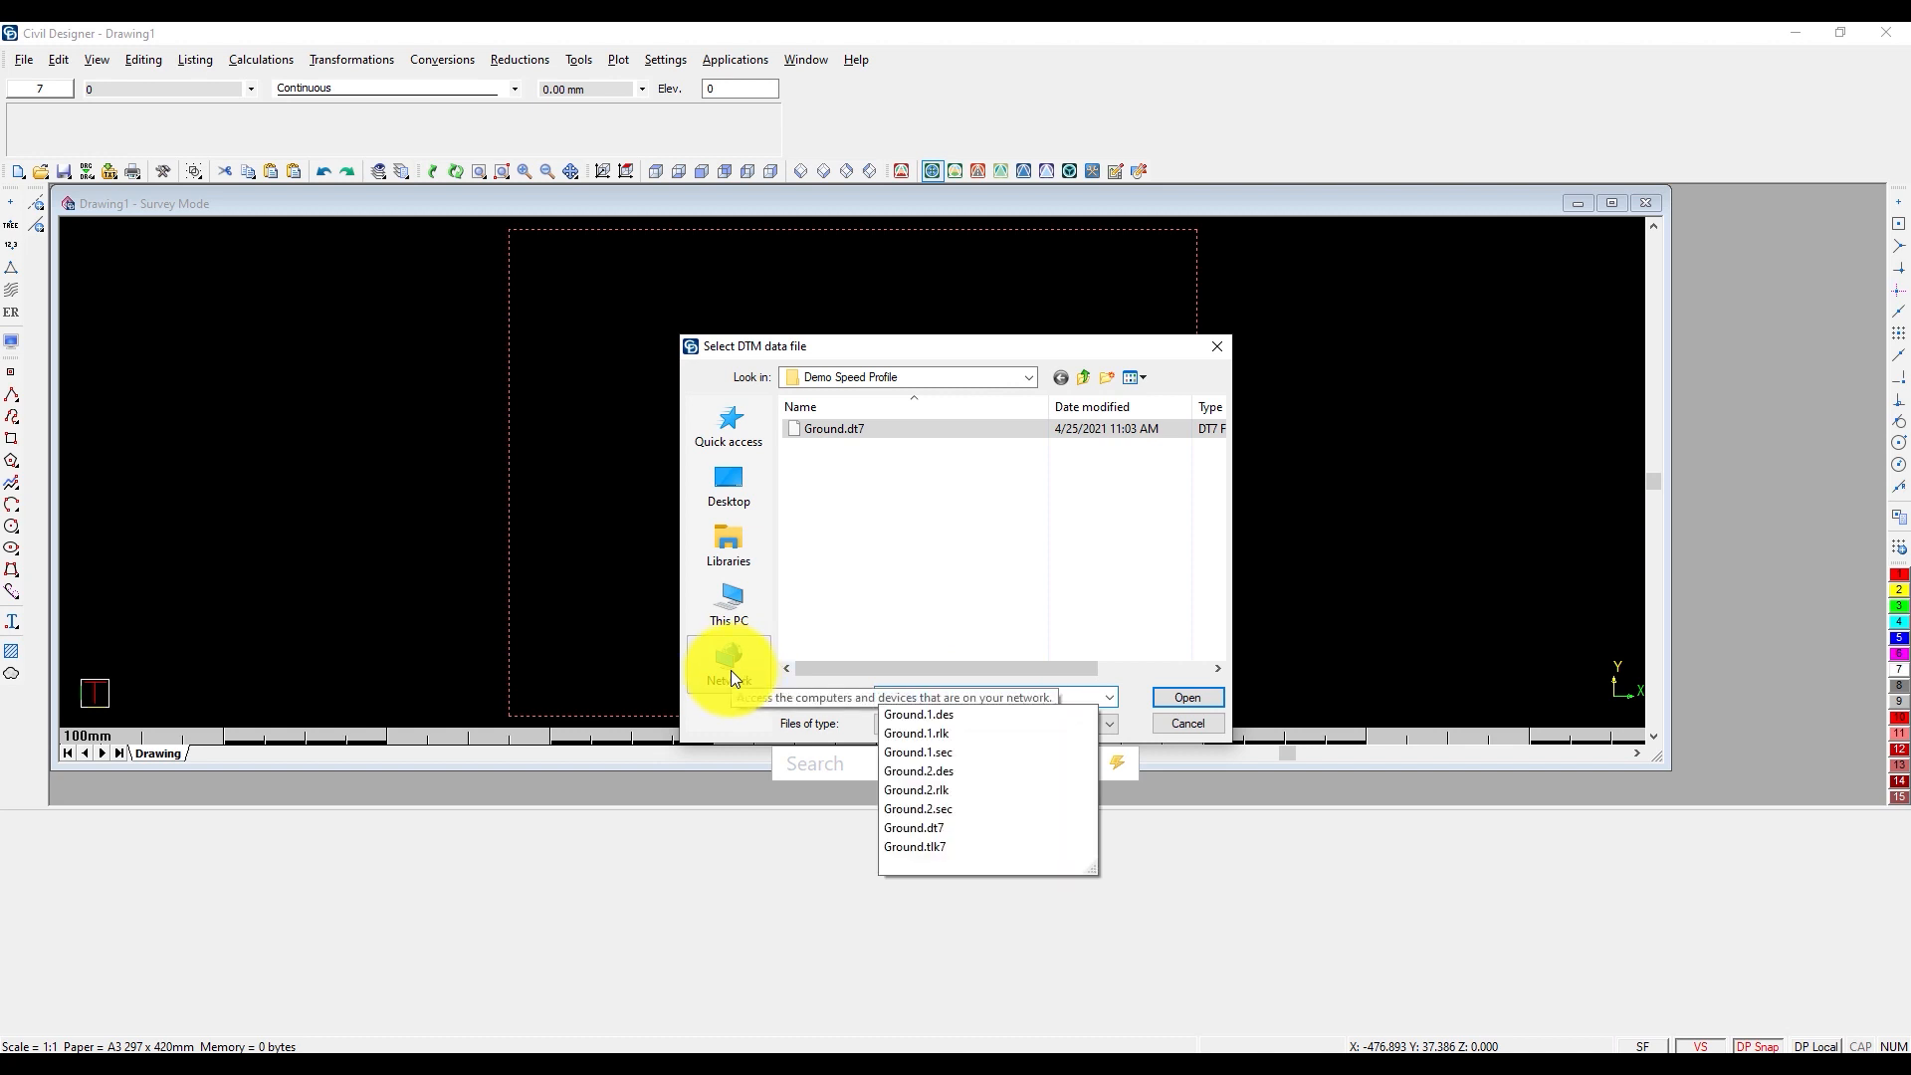
{"action": "type", "text": "1"}
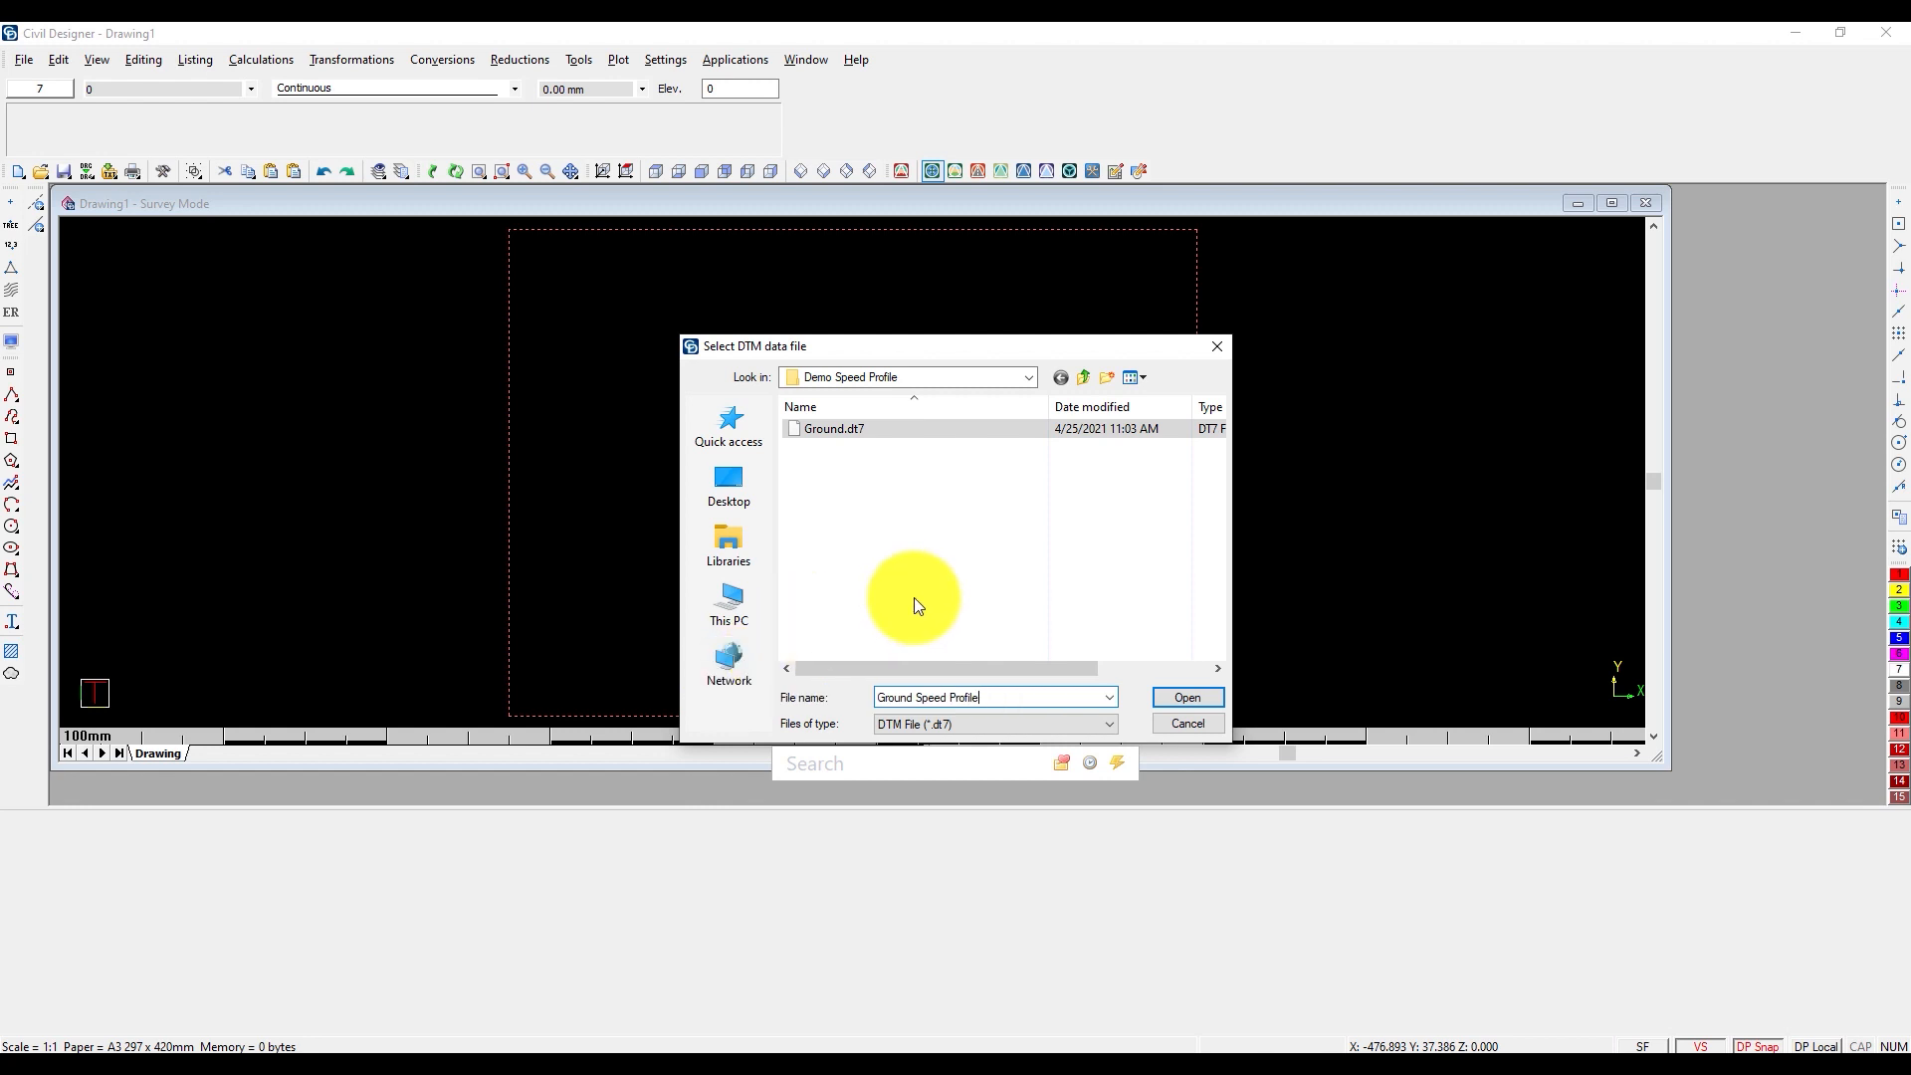
{"action": "left_click", "coordinate": [1168, 700]}
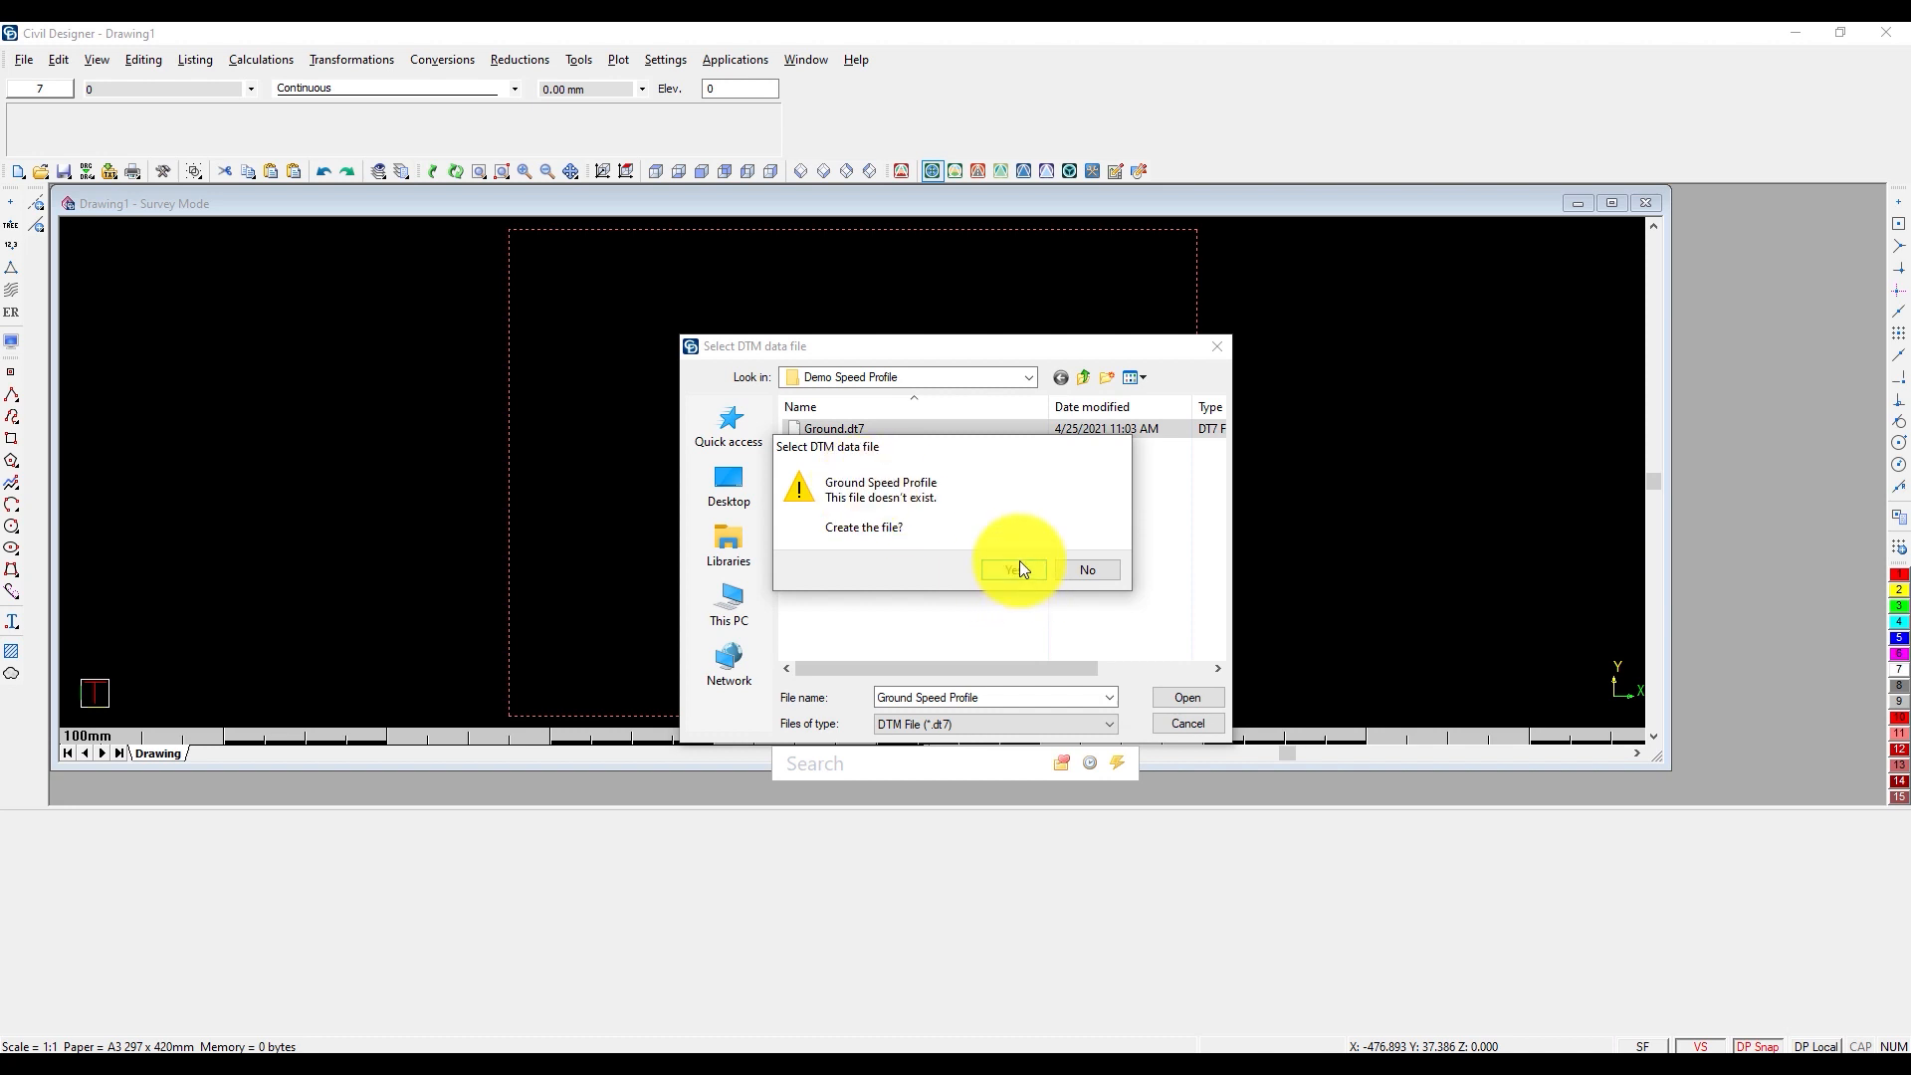
{"action": "left_click", "coordinate": [1019, 574]}
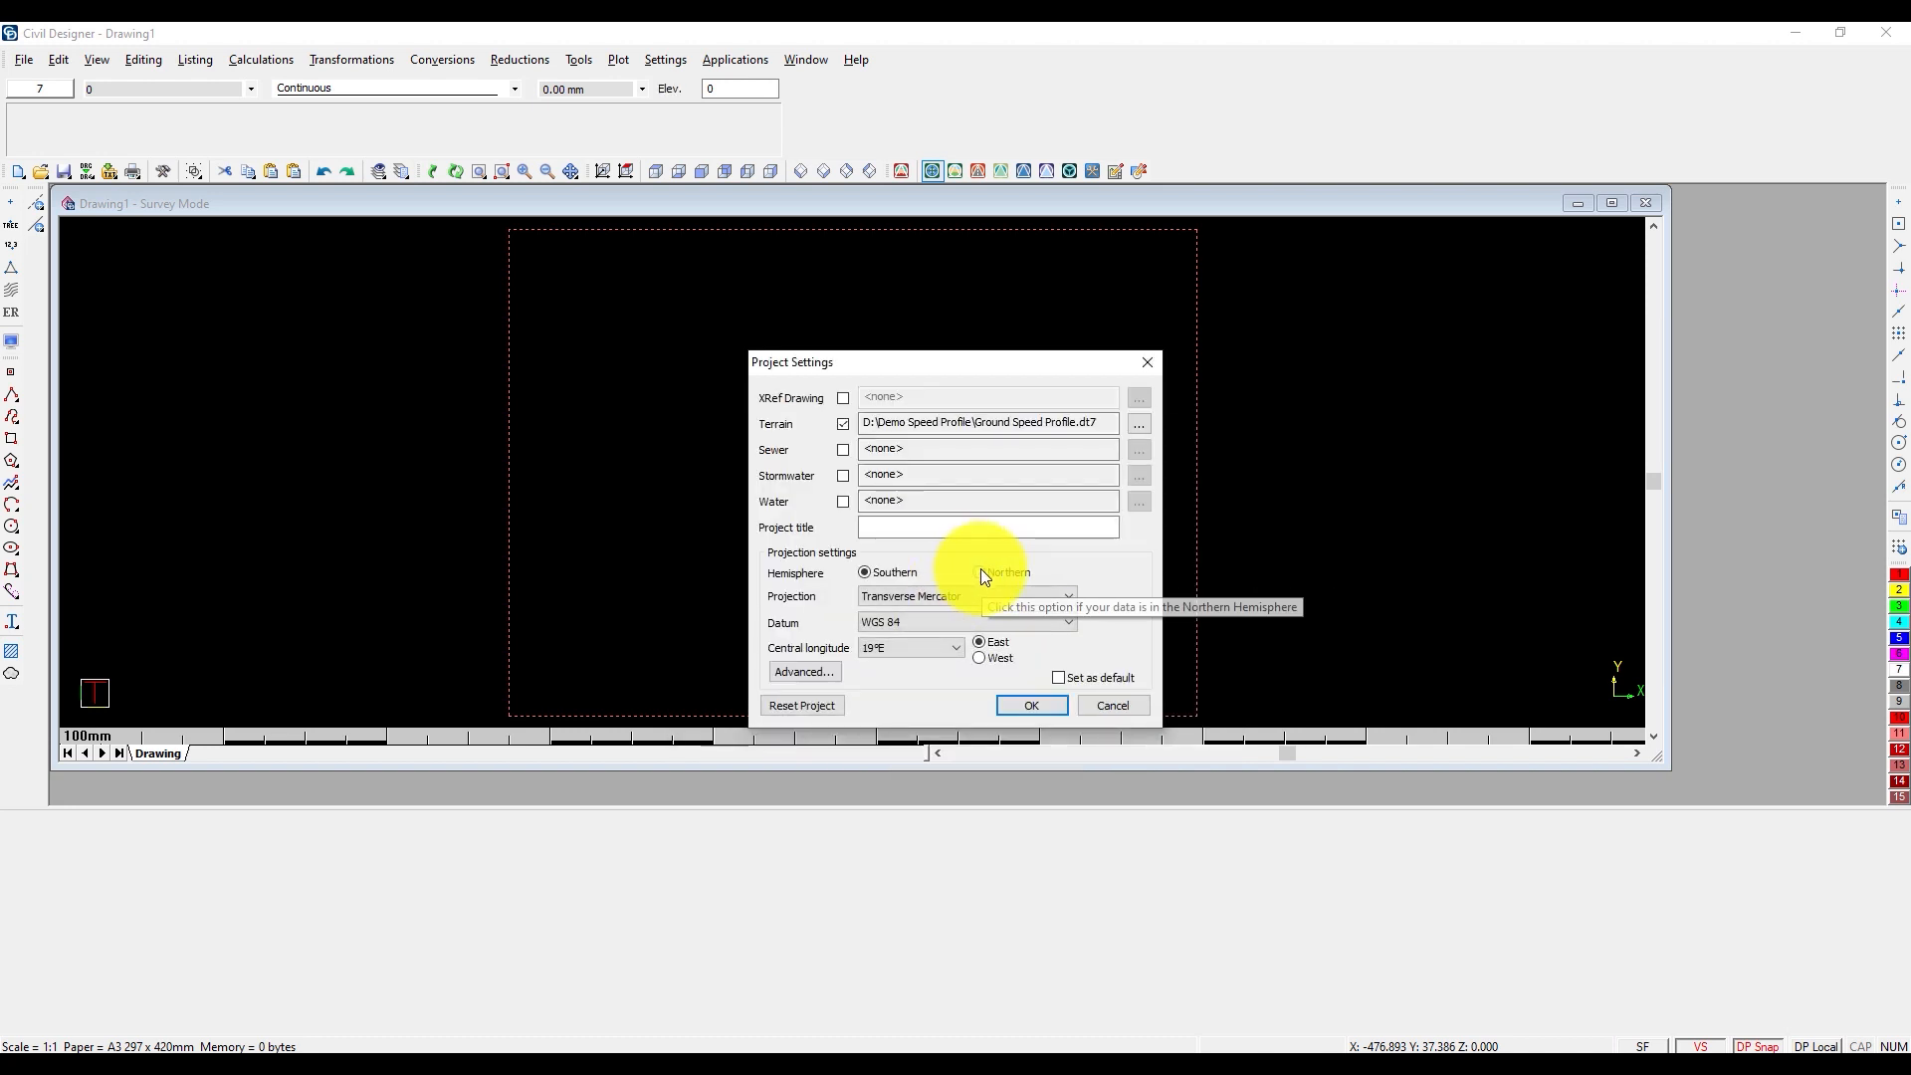
Set the project projection to Northern hemisphere, UTM, datum Clarke 1866 and central longitude 33°E (Zone 36), and accept the settings
{"action": "left_click", "coordinate": [979, 573]}
{"action": "left_click", "coordinate": [926, 595]}
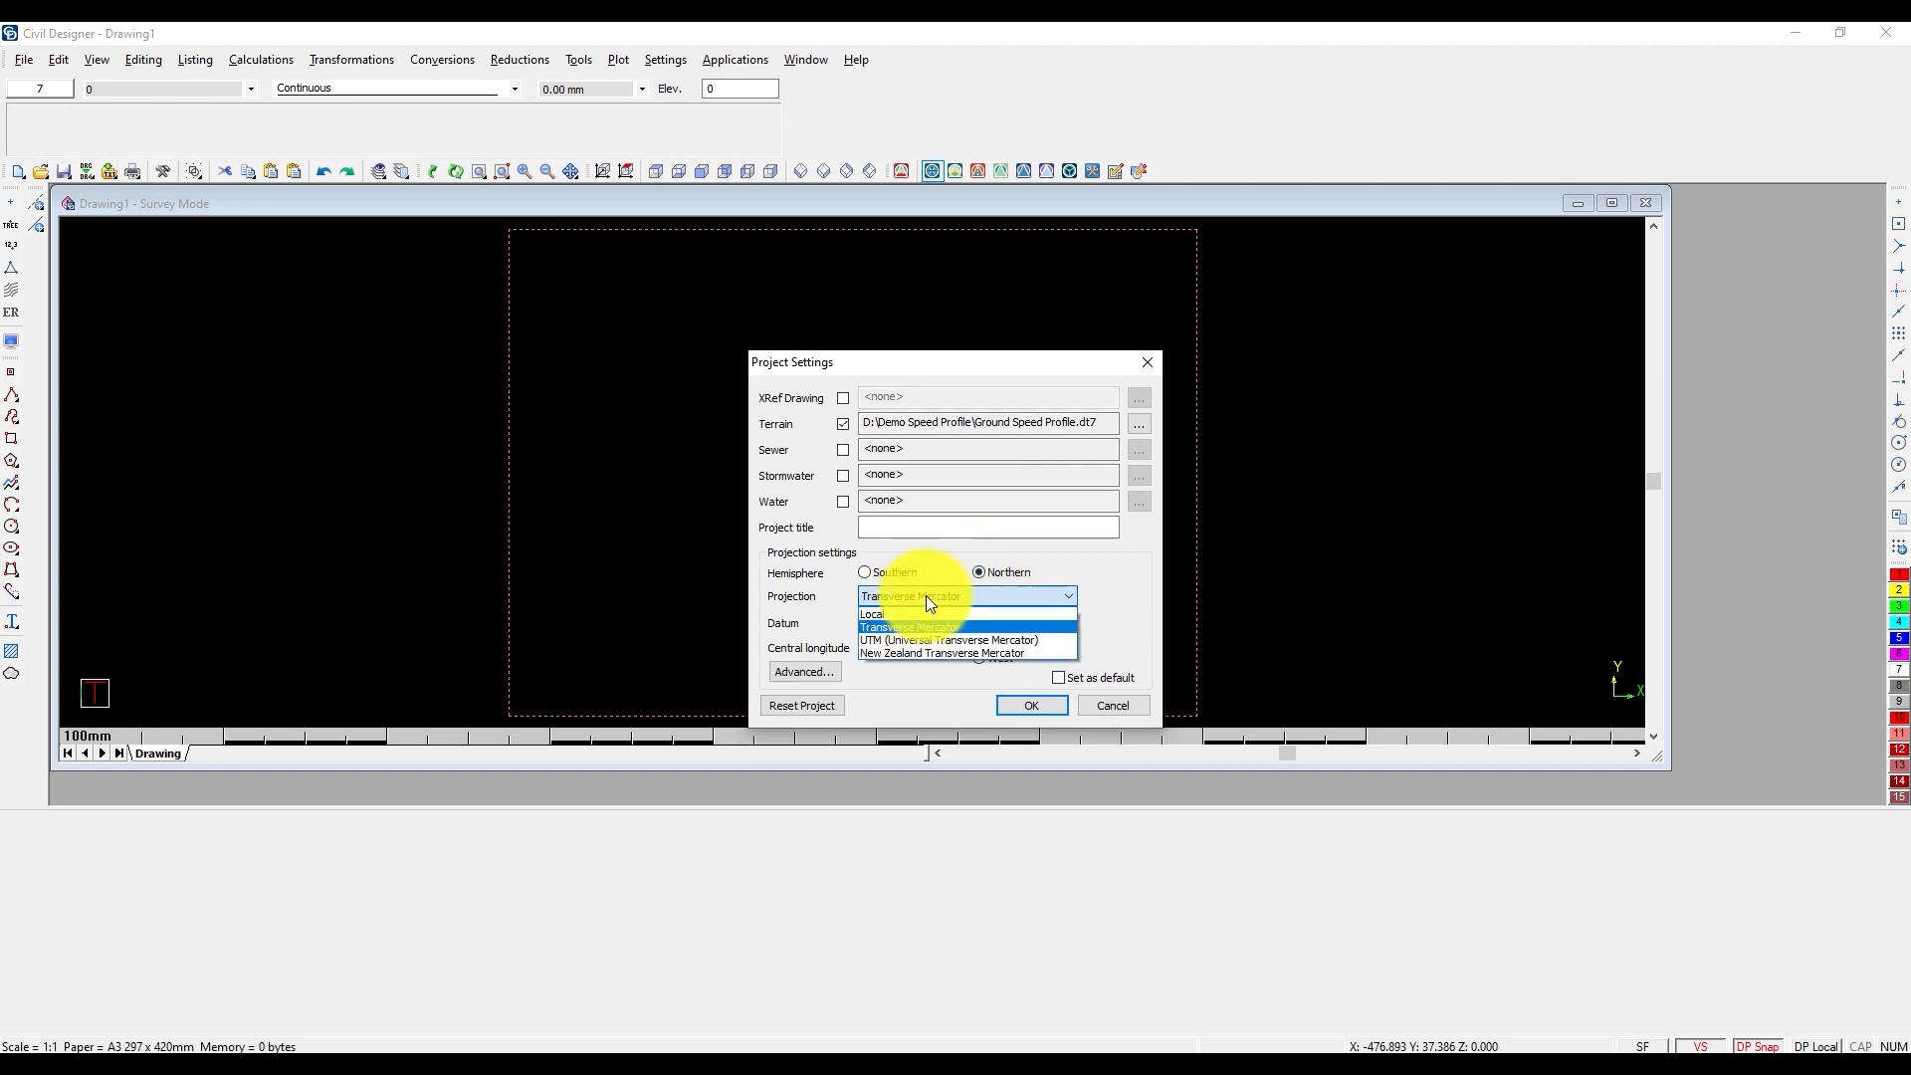
{"action": "left_click", "coordinate": [913, 641]}
{"action": "left_click", "coordinate": [914, 623]}
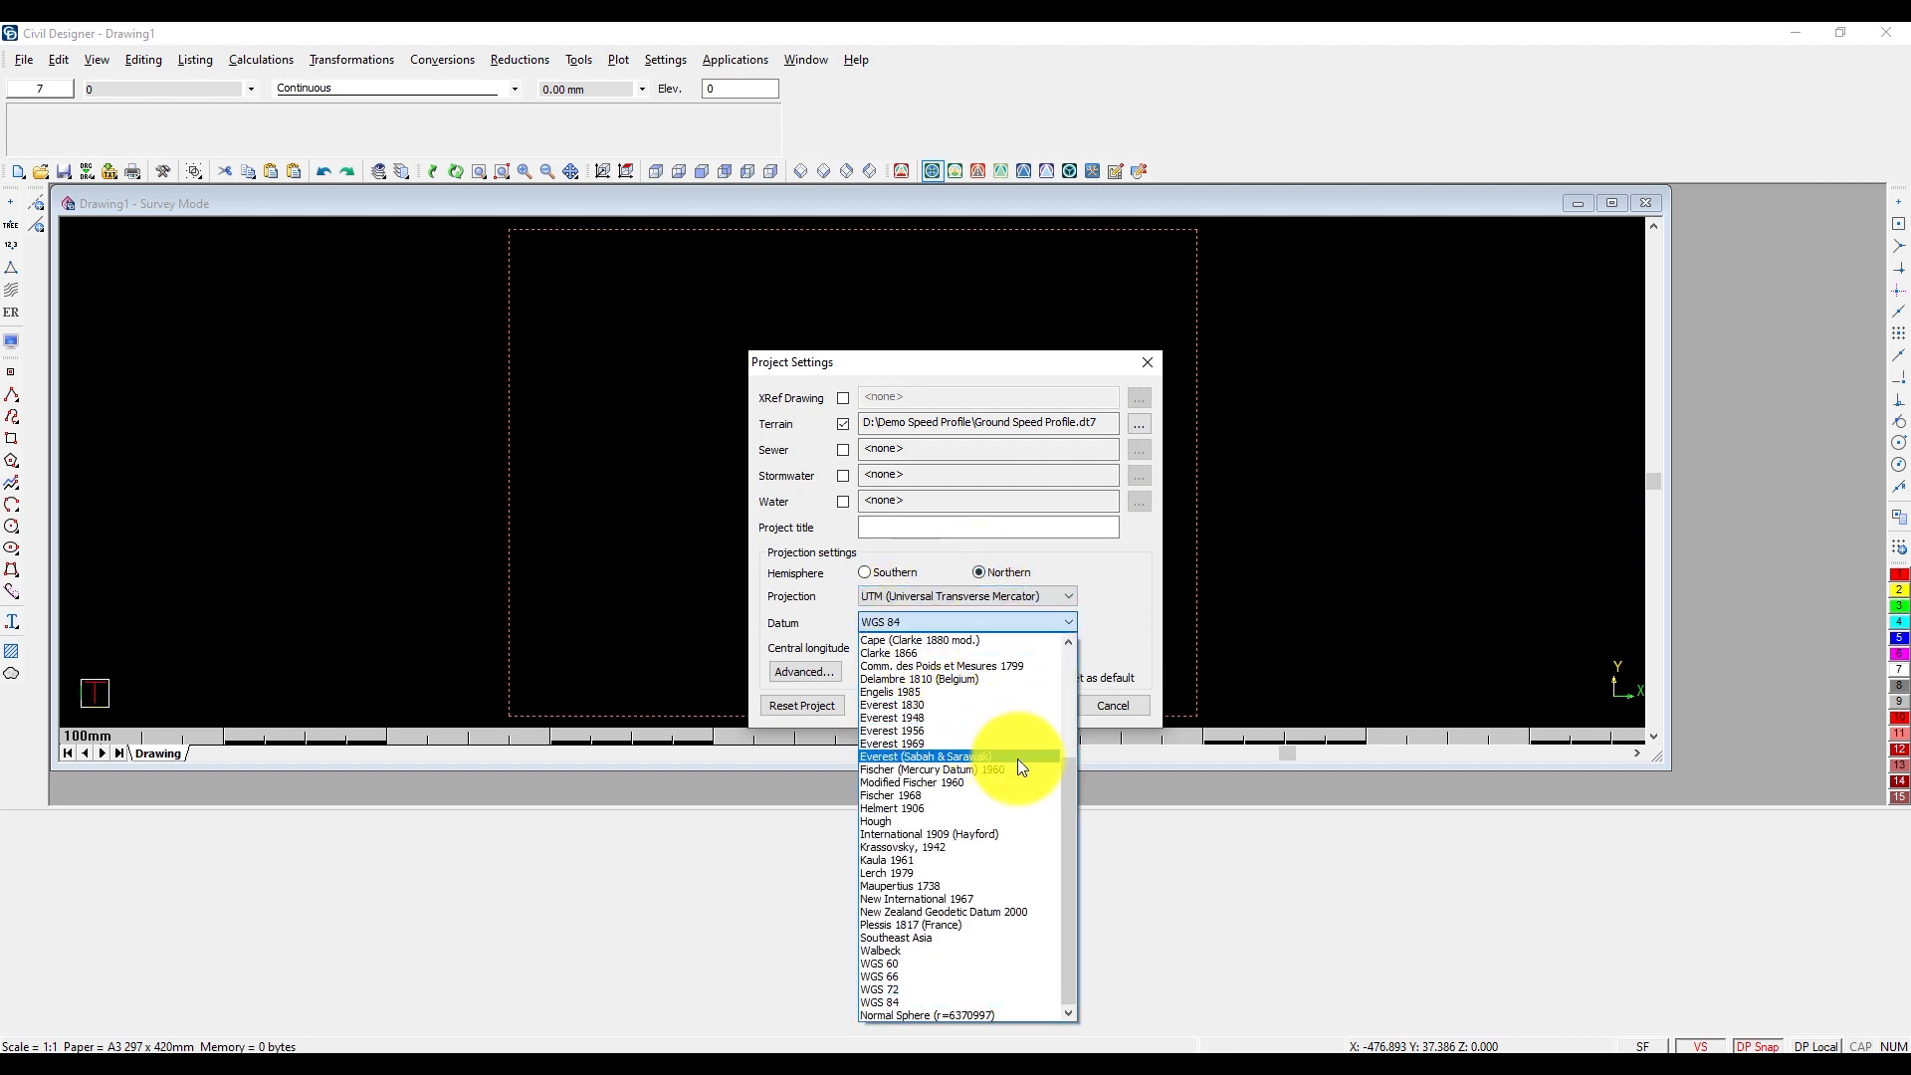
{"action": "left_click", "coordinate": [922, 653]}
{"action": "left_click", "coordinate": [922, 653]}
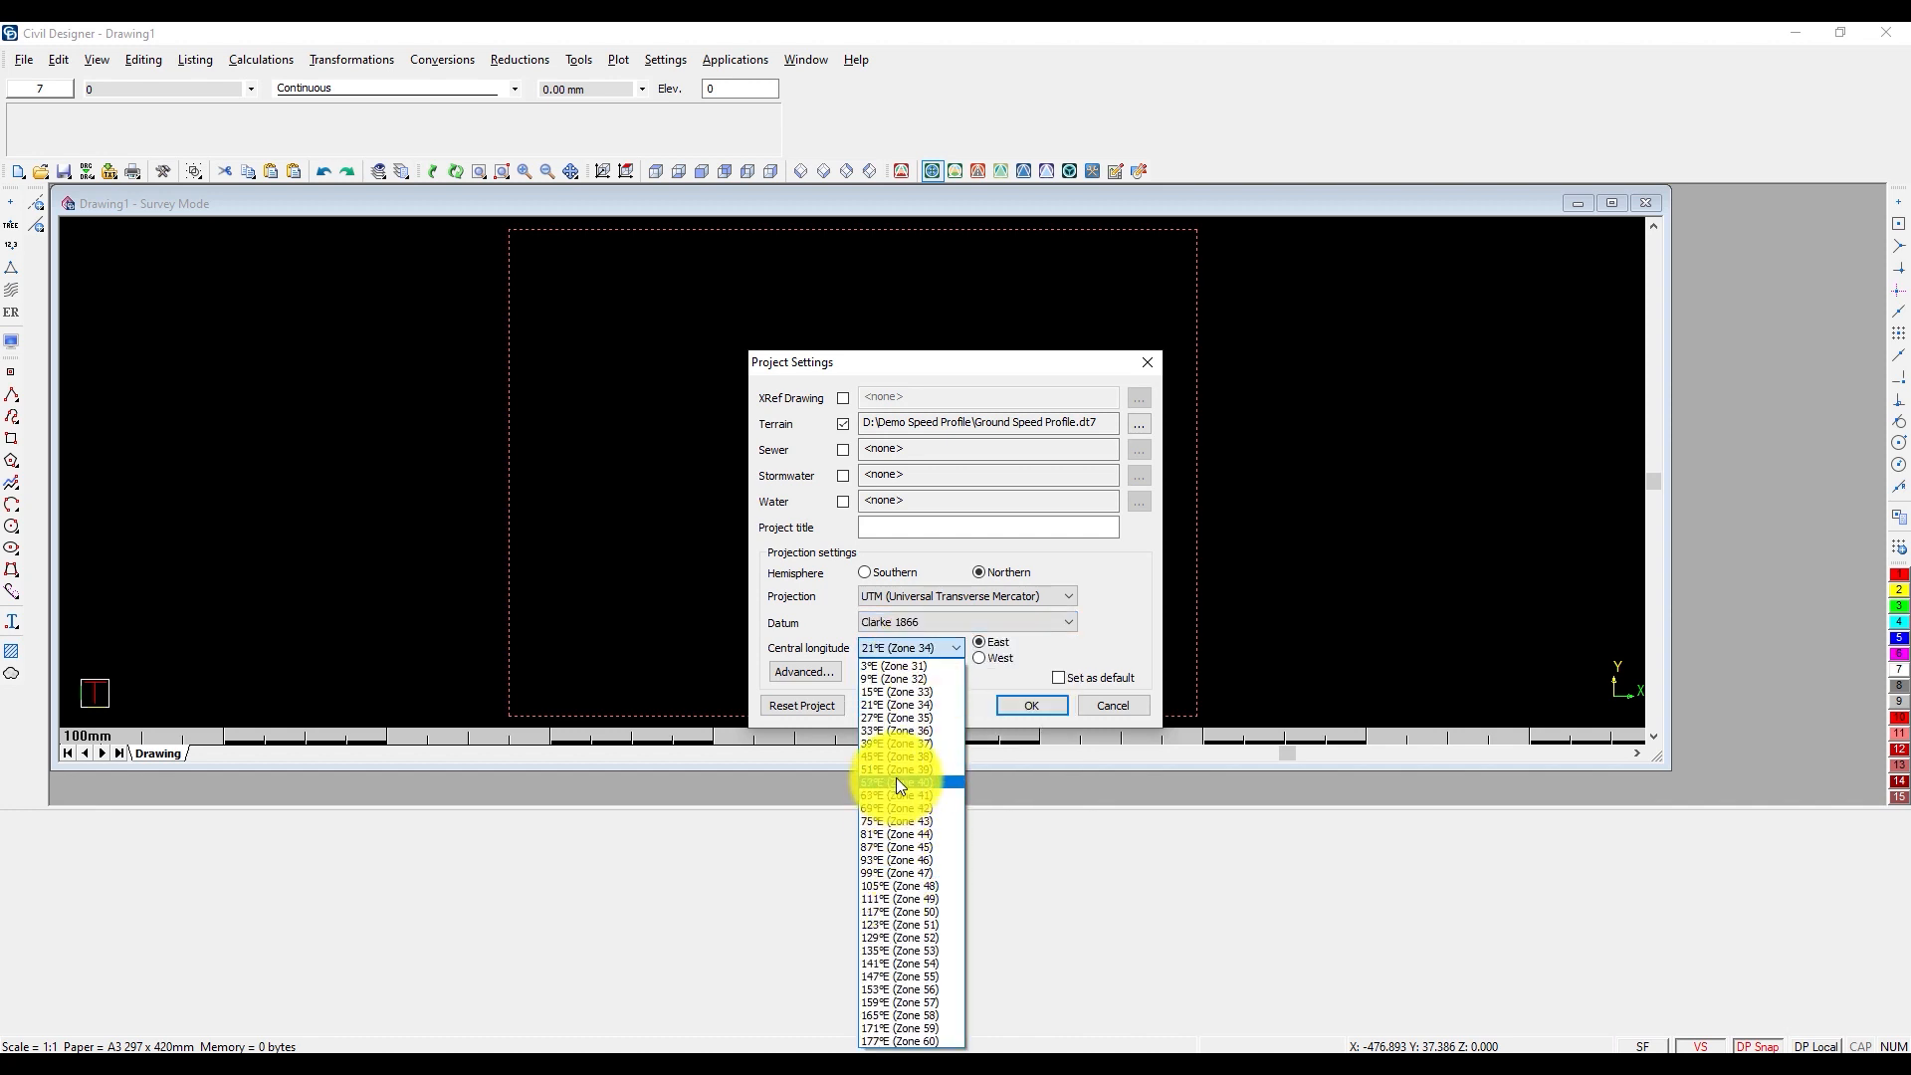
{"action": "left_click", "coordinate": [899, 733]}
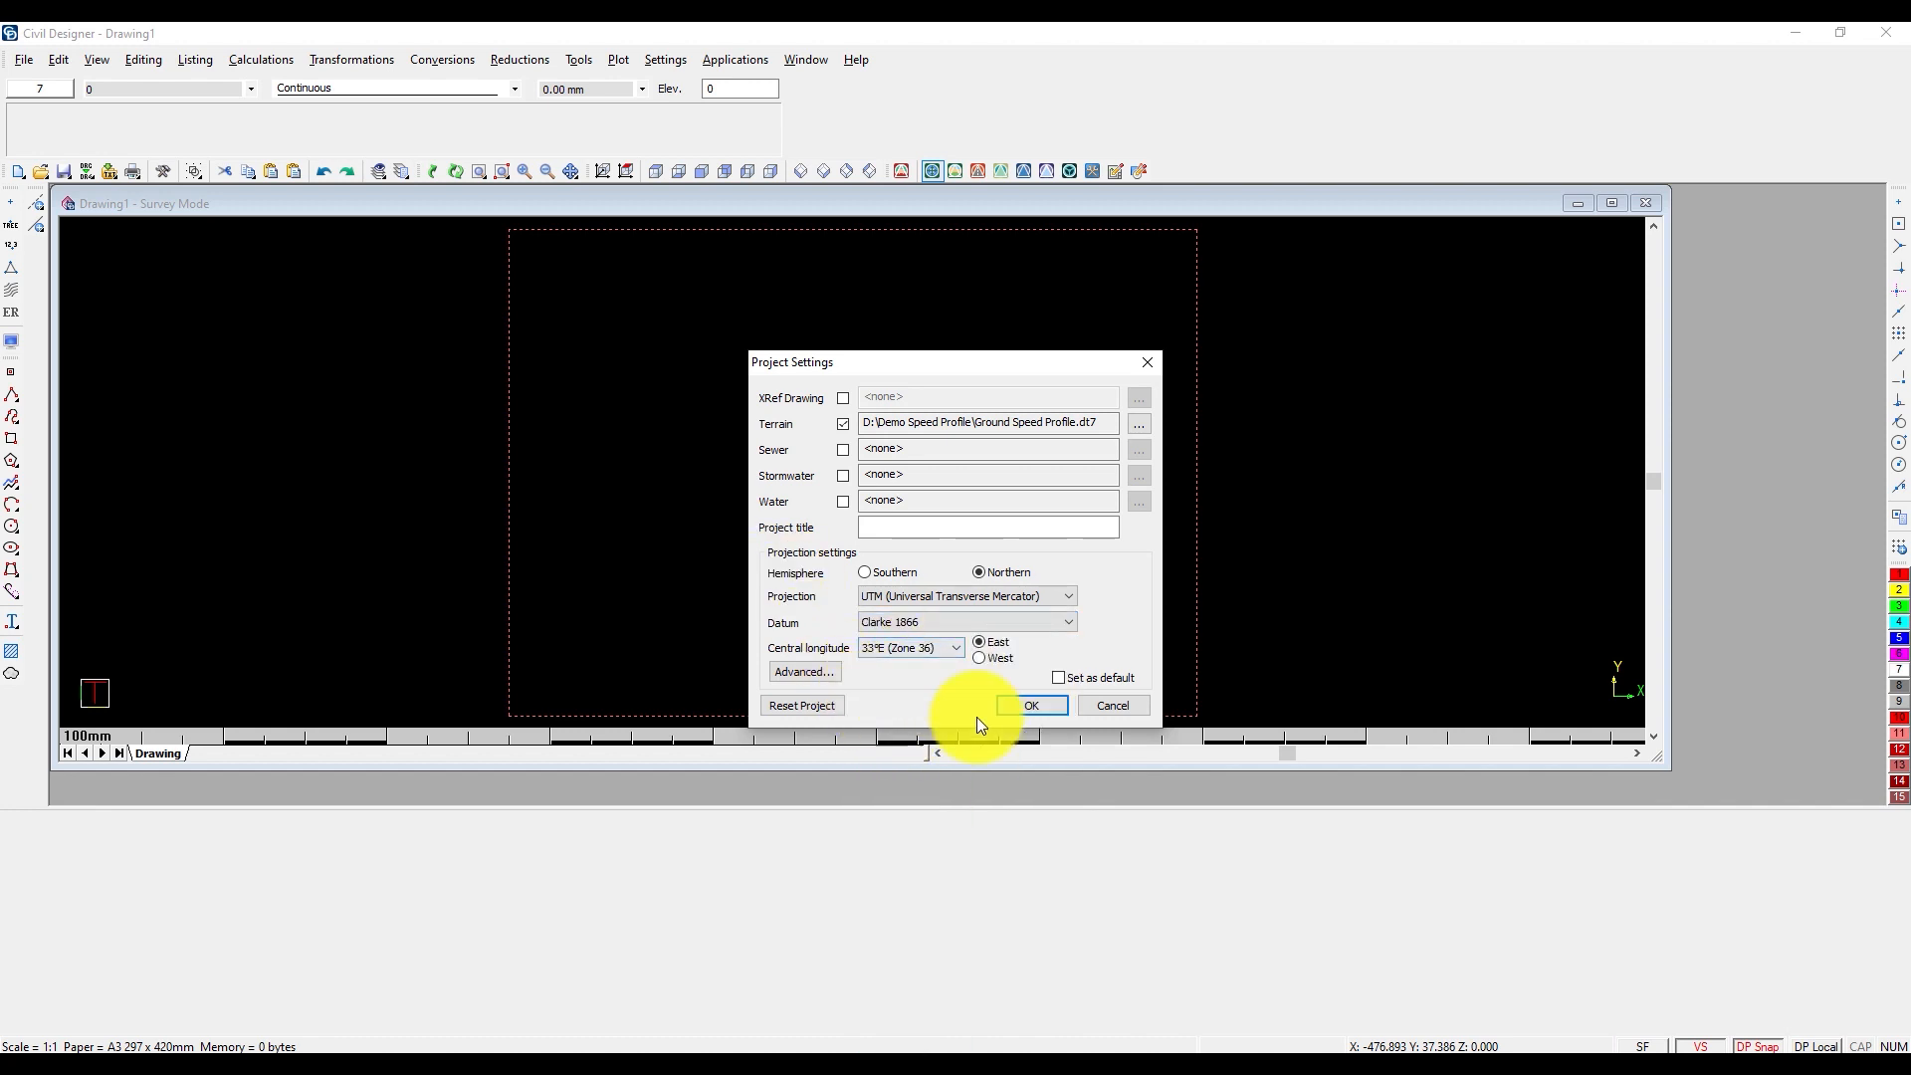
{"action": "left_click", "coordinate": [1025, 705]}
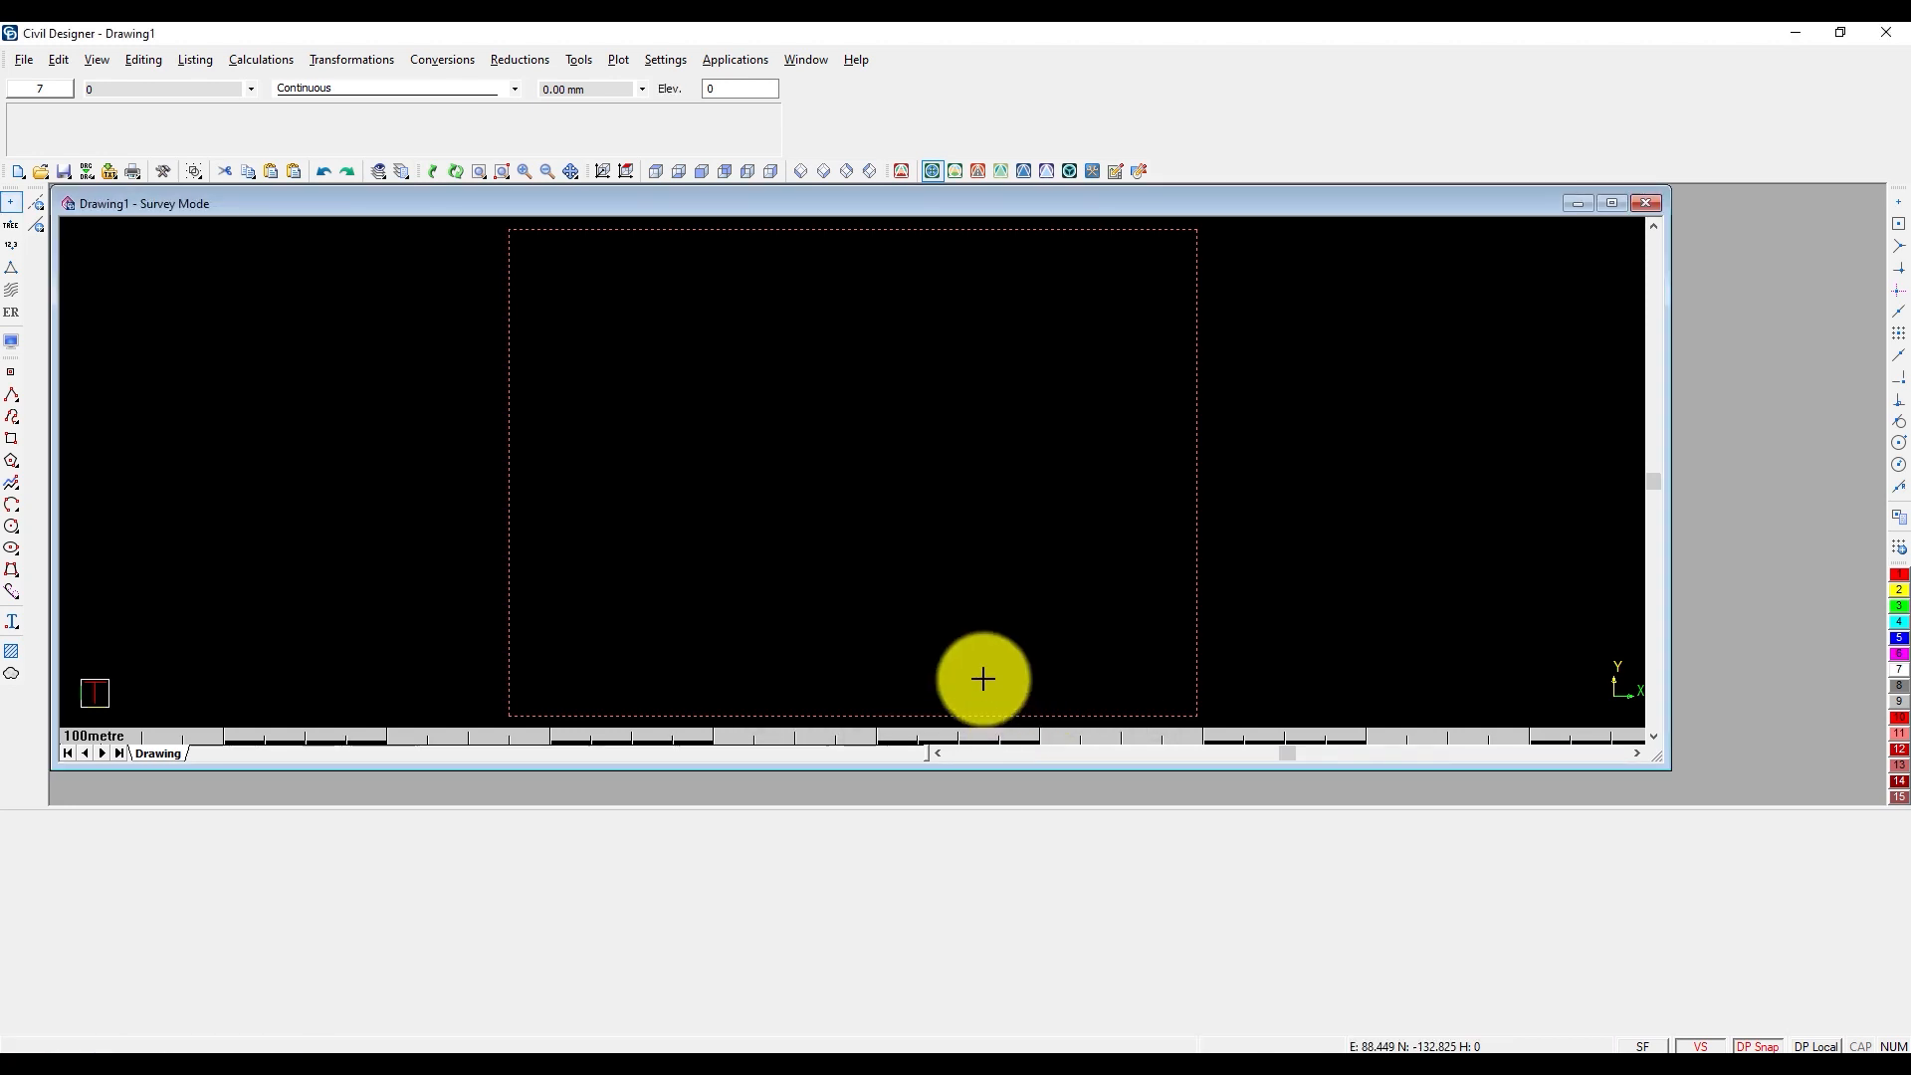
Import the ATIAK-MOYO-AFOJI Ground DTM from the LandXML file Demo Speed Profile EG.xml, with Surface 1 as destination
{"action": "left_click", "coordinate": [23, 58]}
{"action": "mouse_move", "coordinate": [158, 384]}
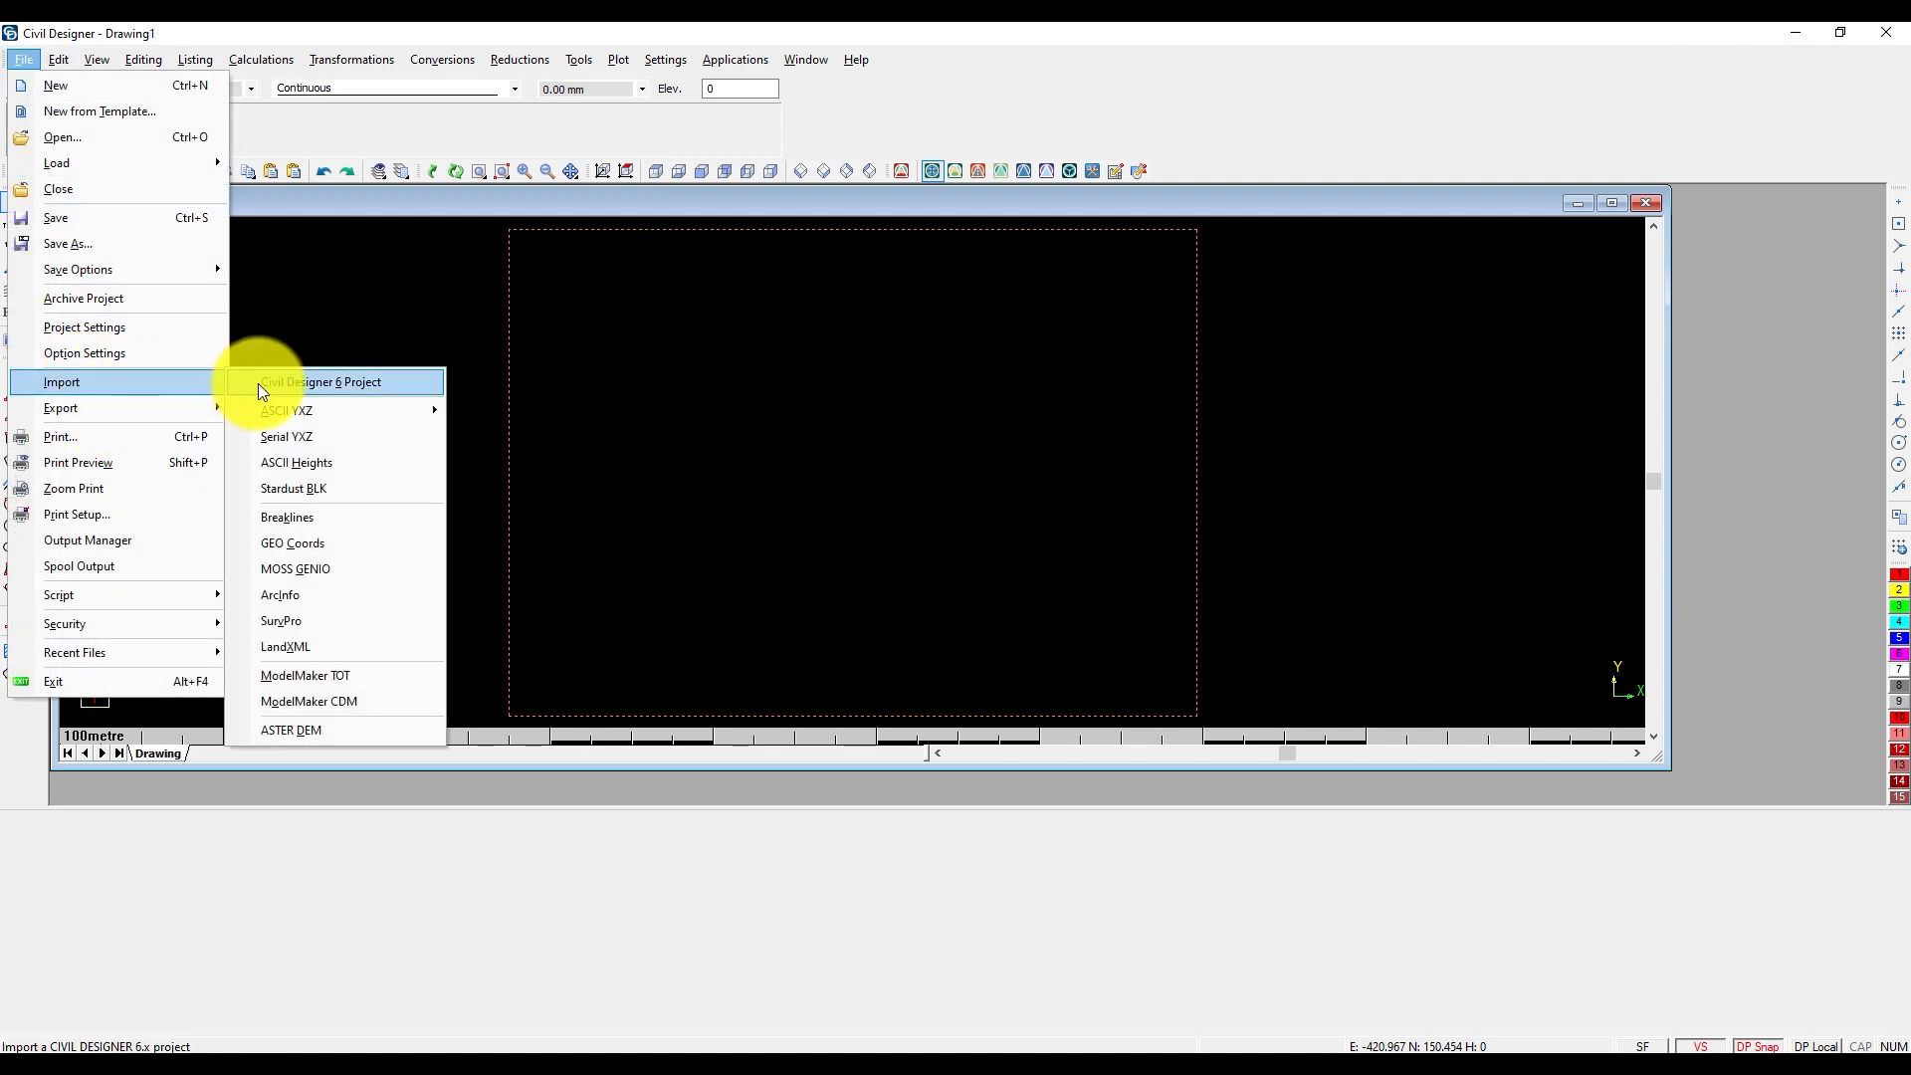
{"action": "left_click", "coordinate": [342, 646]}
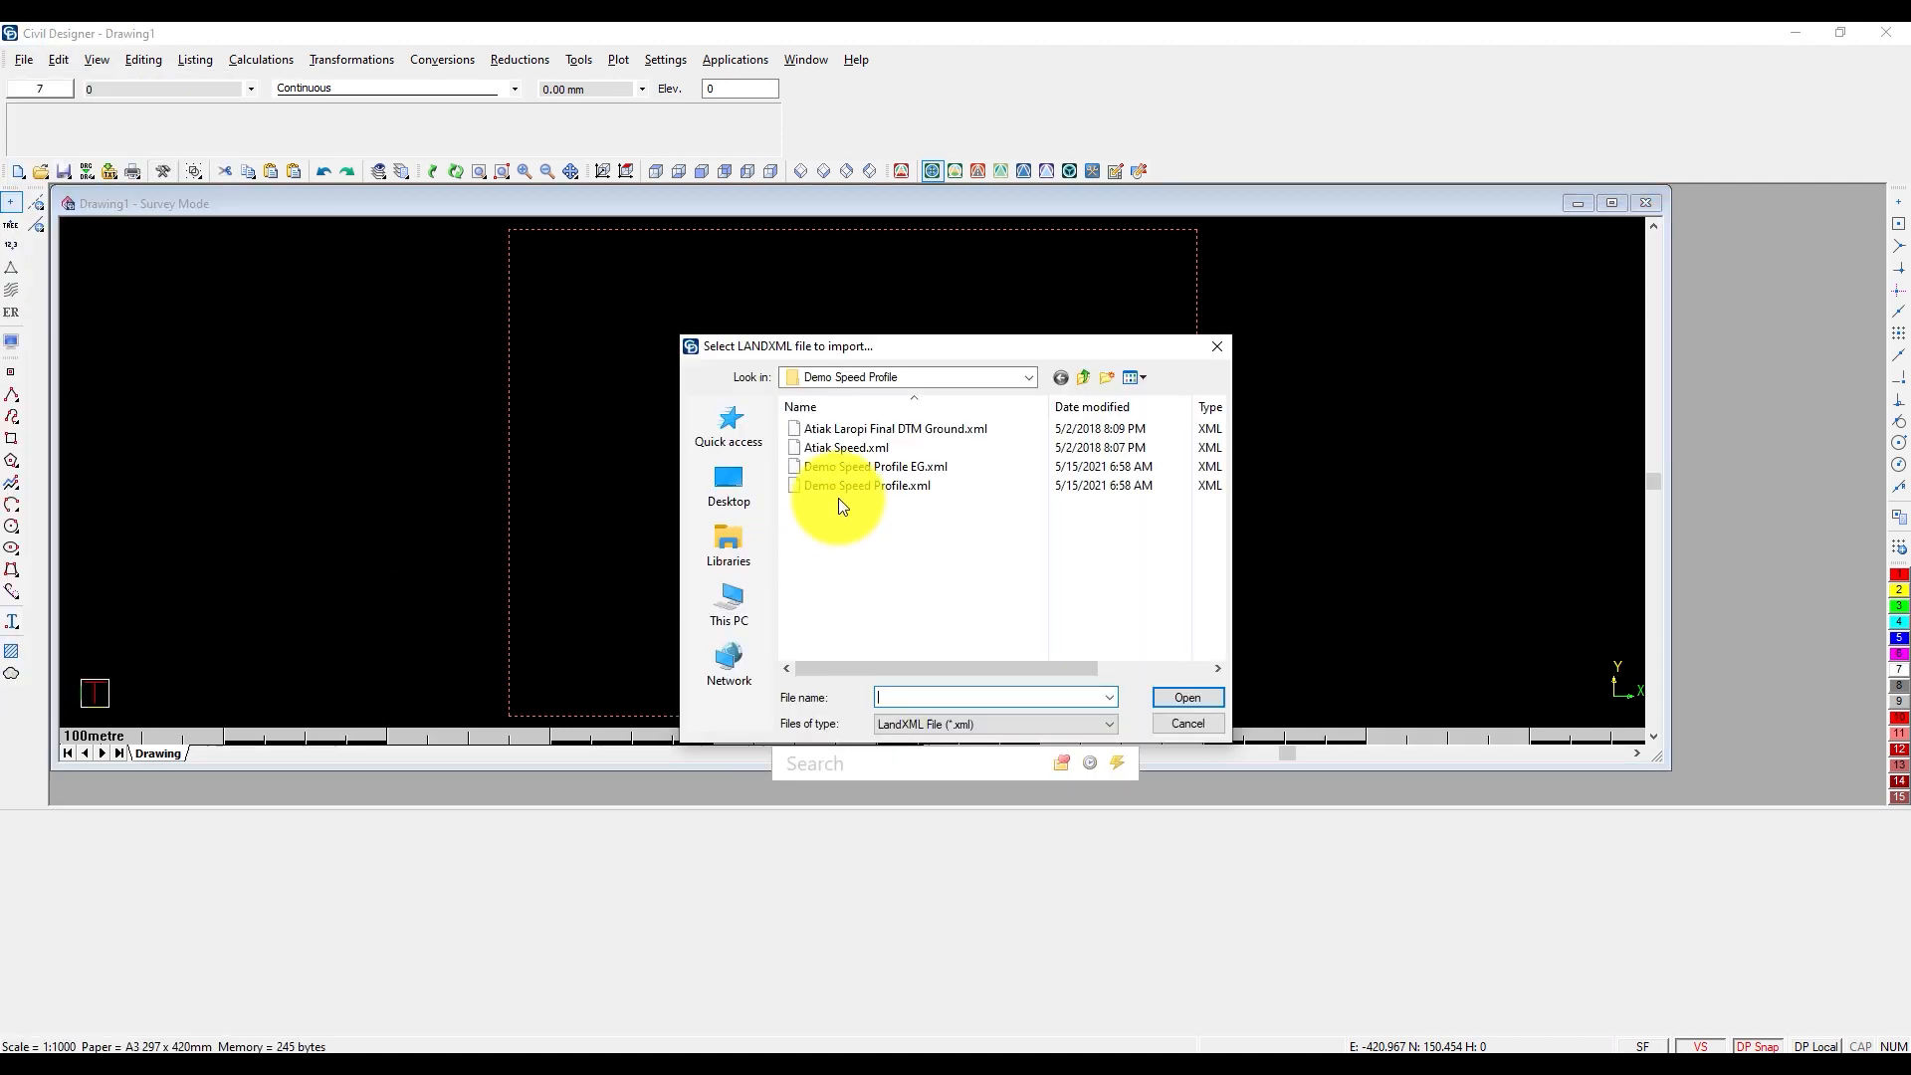
{"action": "left_click", "coordinate": [880, 470]}
{"action": "left_click", "coordinate": [1187, 697]}
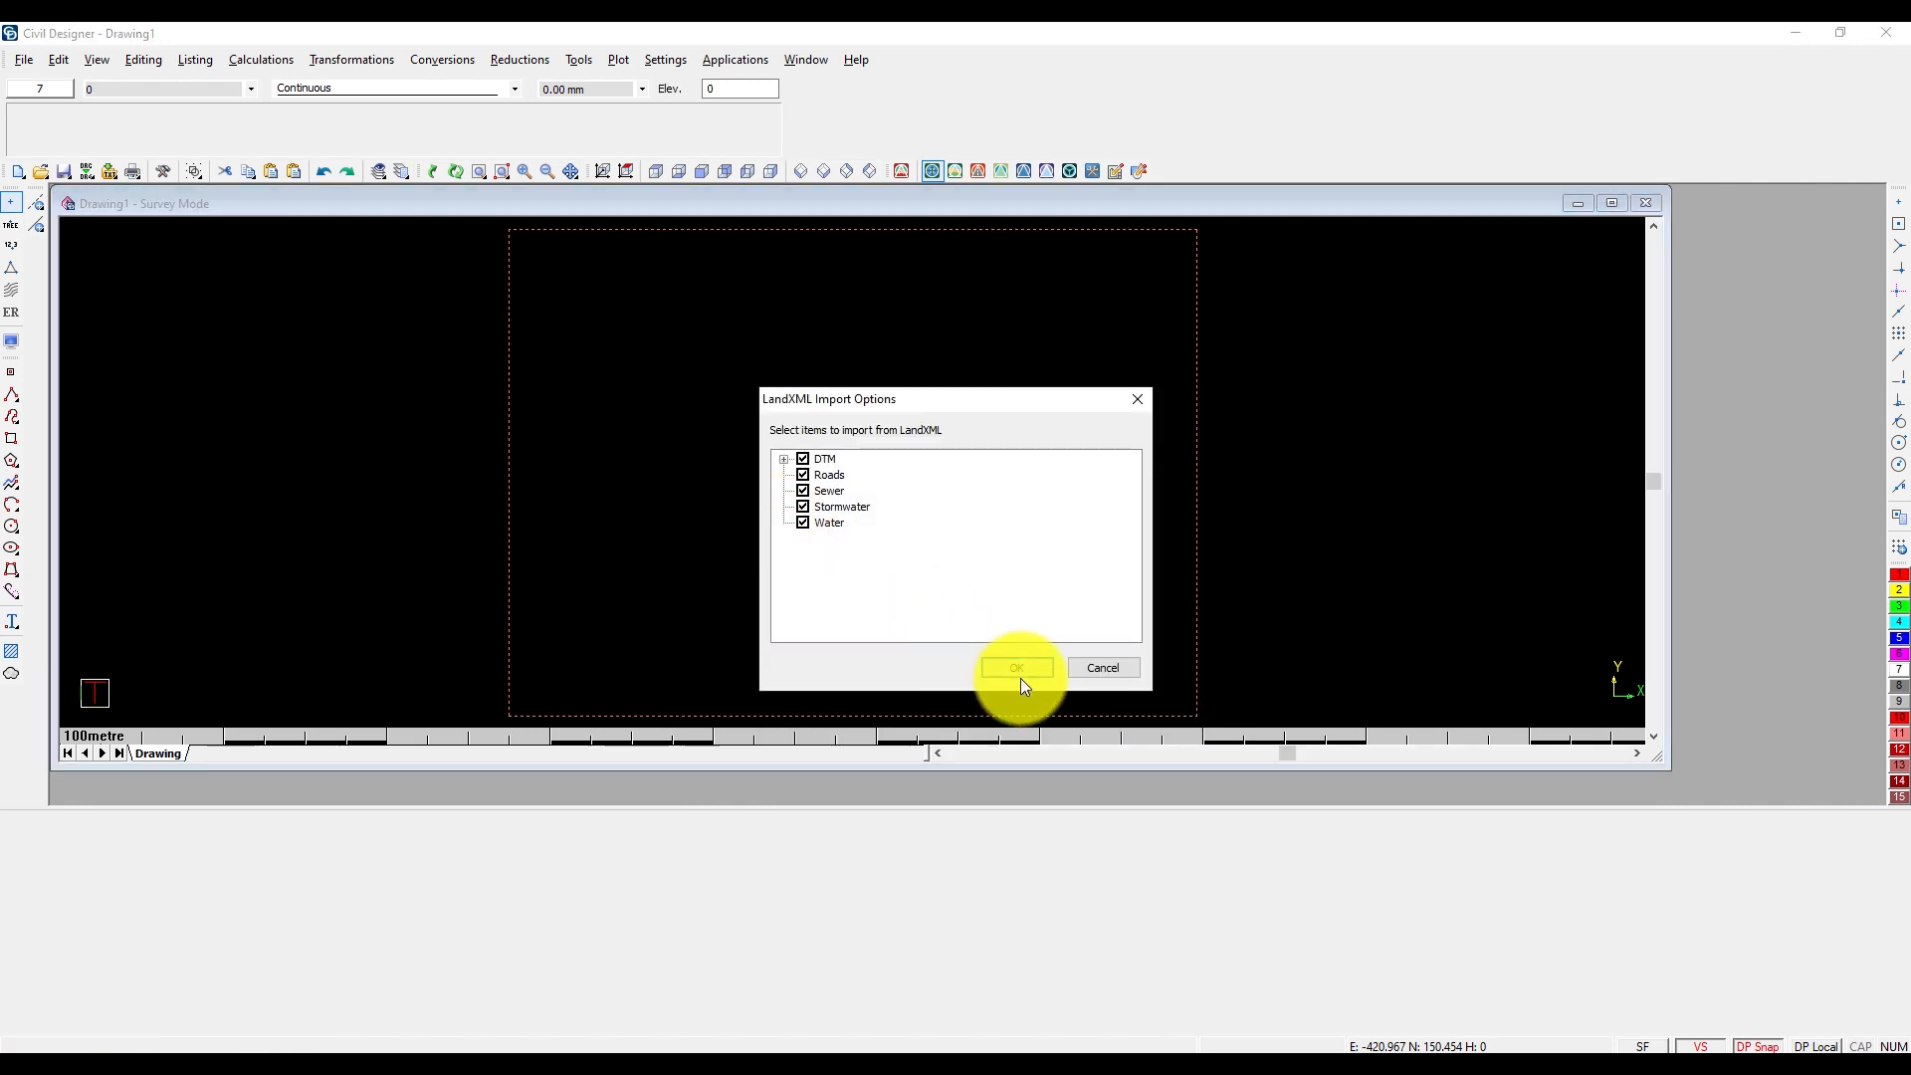
{"action": "left_click", "coordinate": [784, 459]}
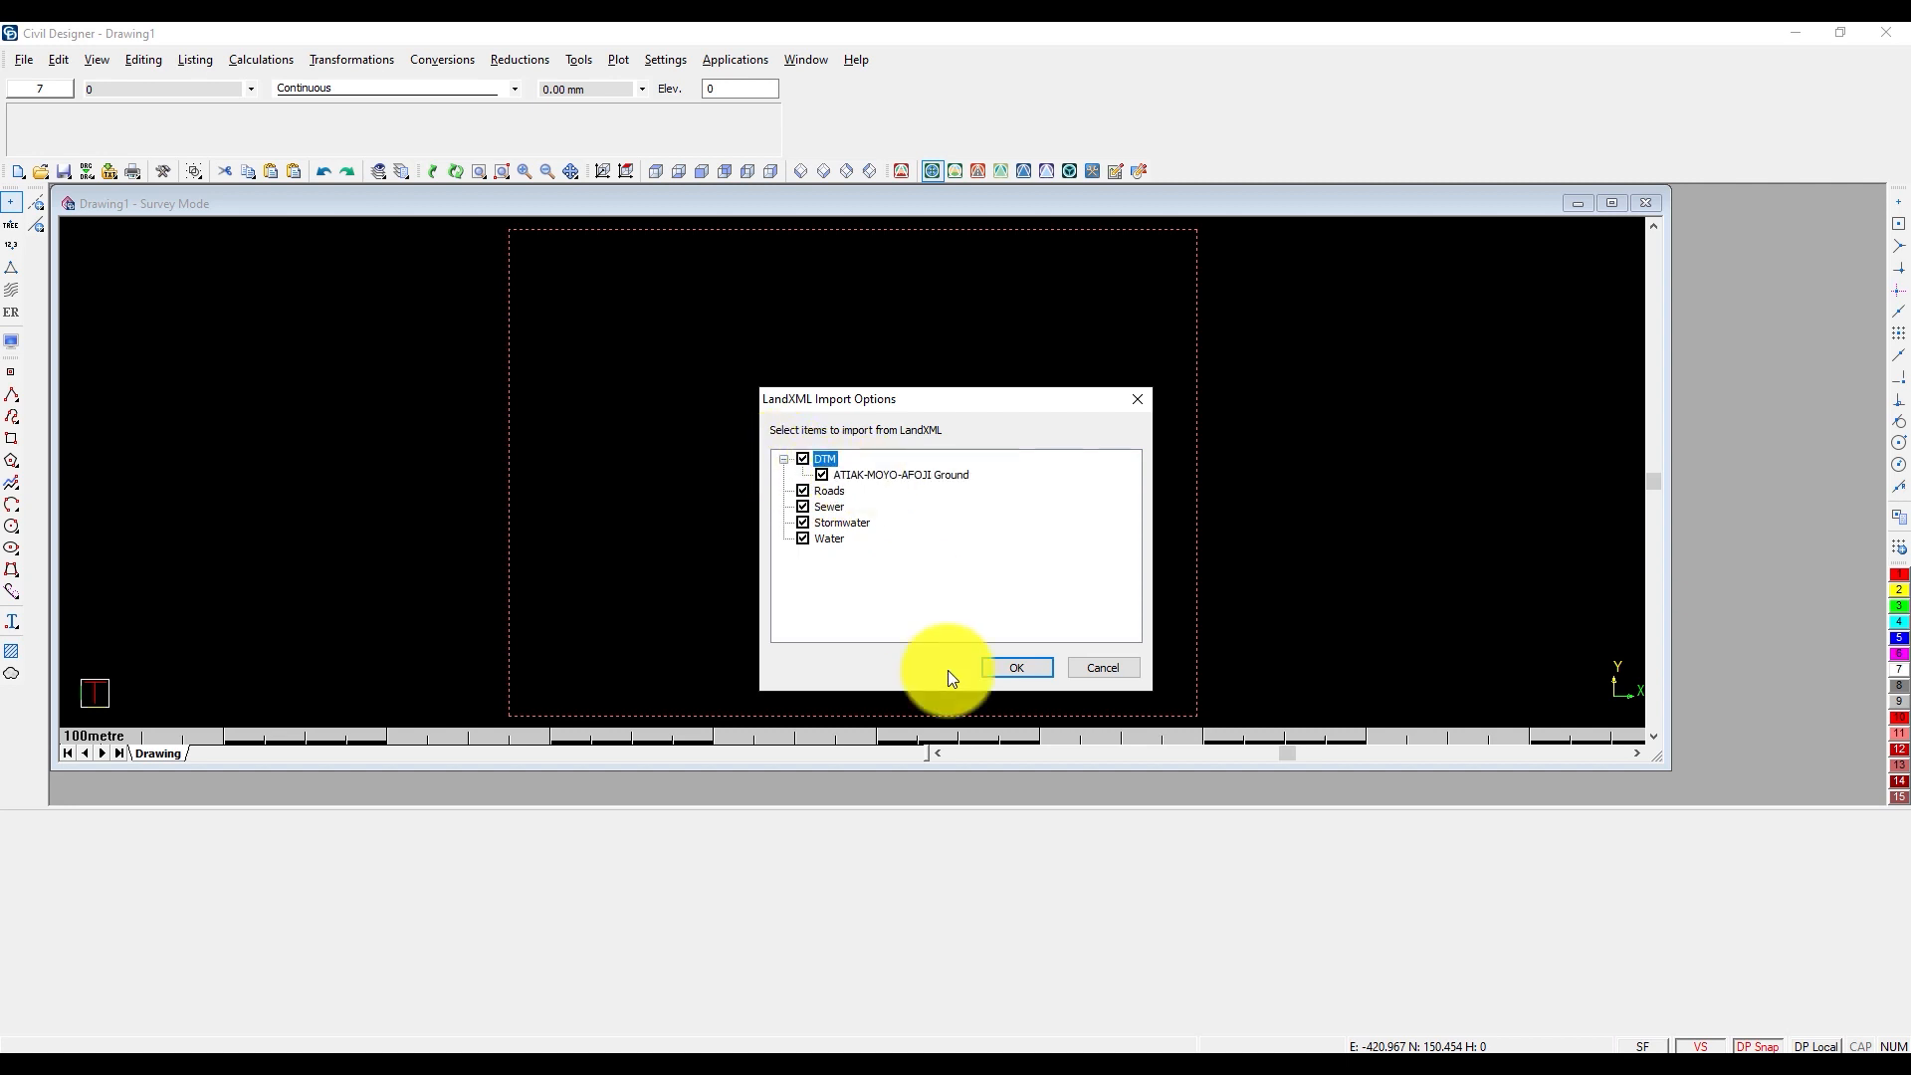
{"action": "left_click", "coordinate": [1000, 664]}
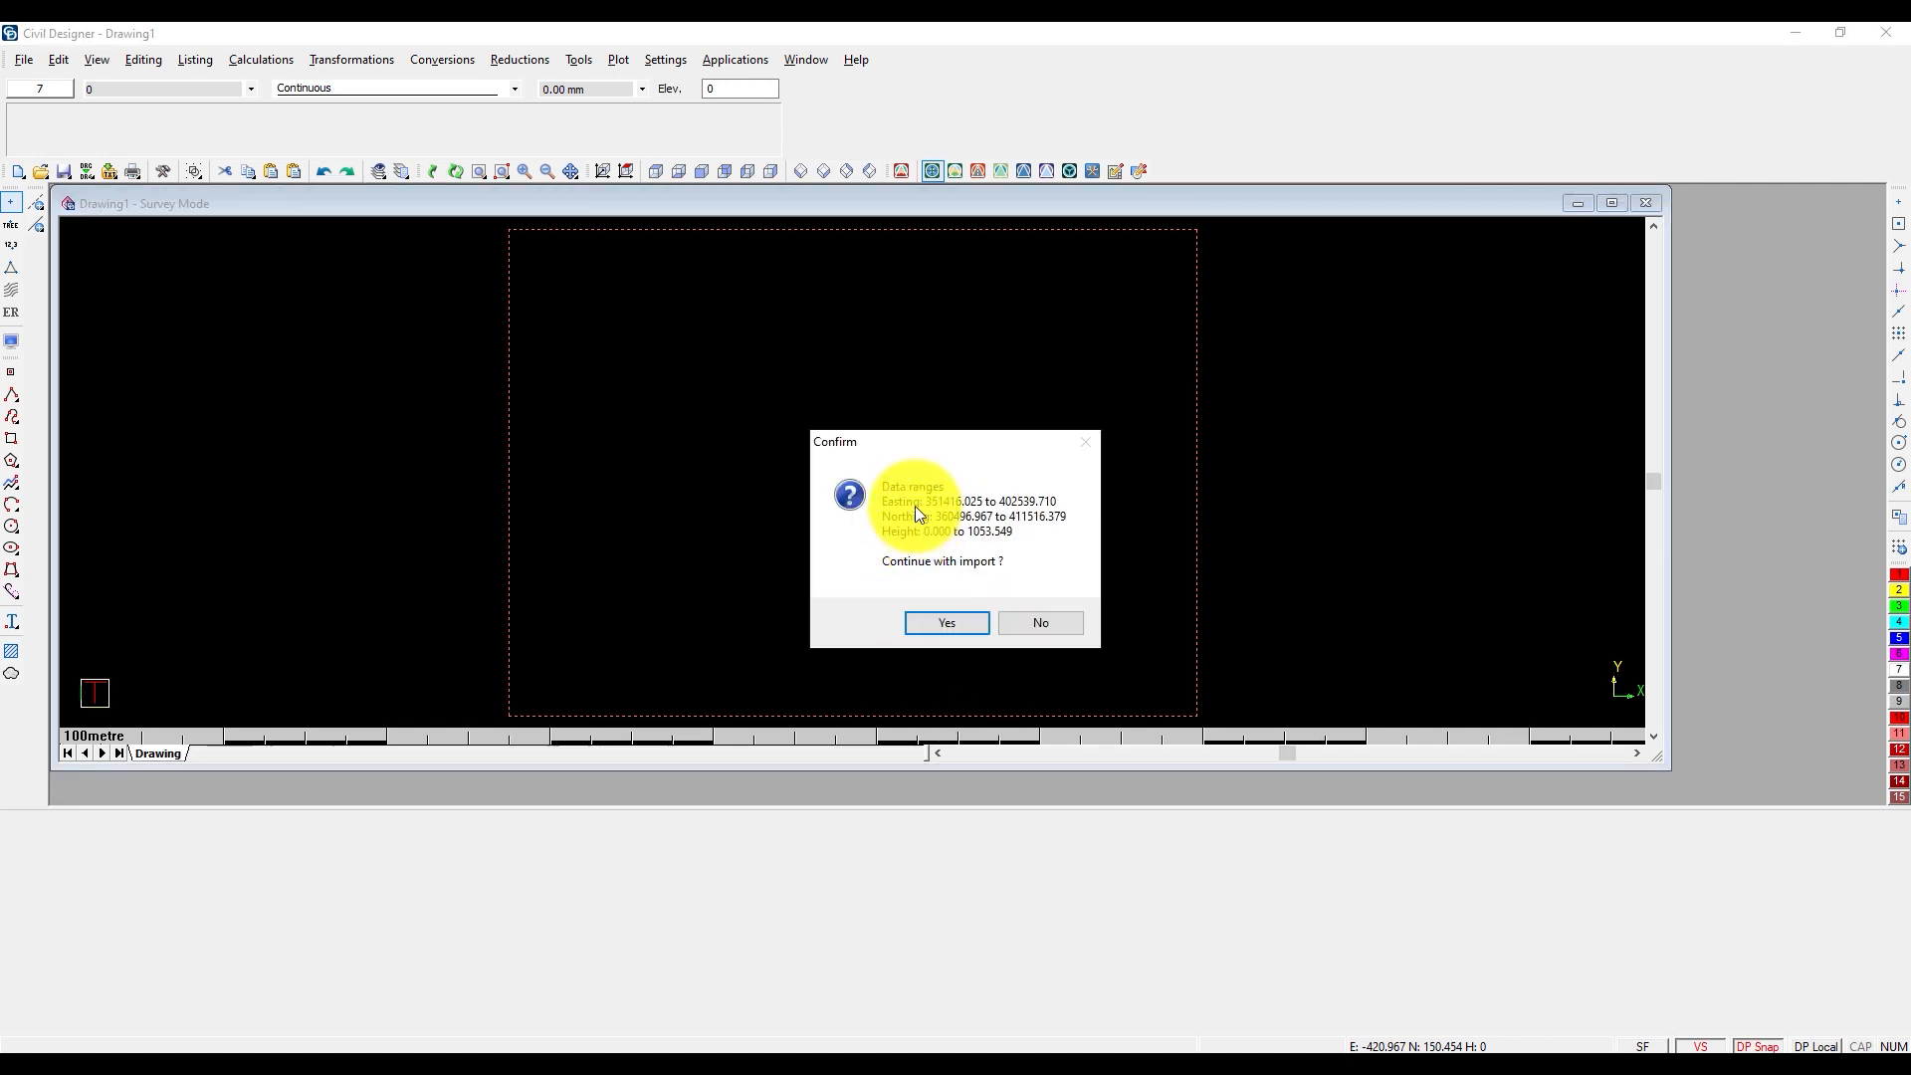
{"action": "left_click", "coordinate": [937, 622]}
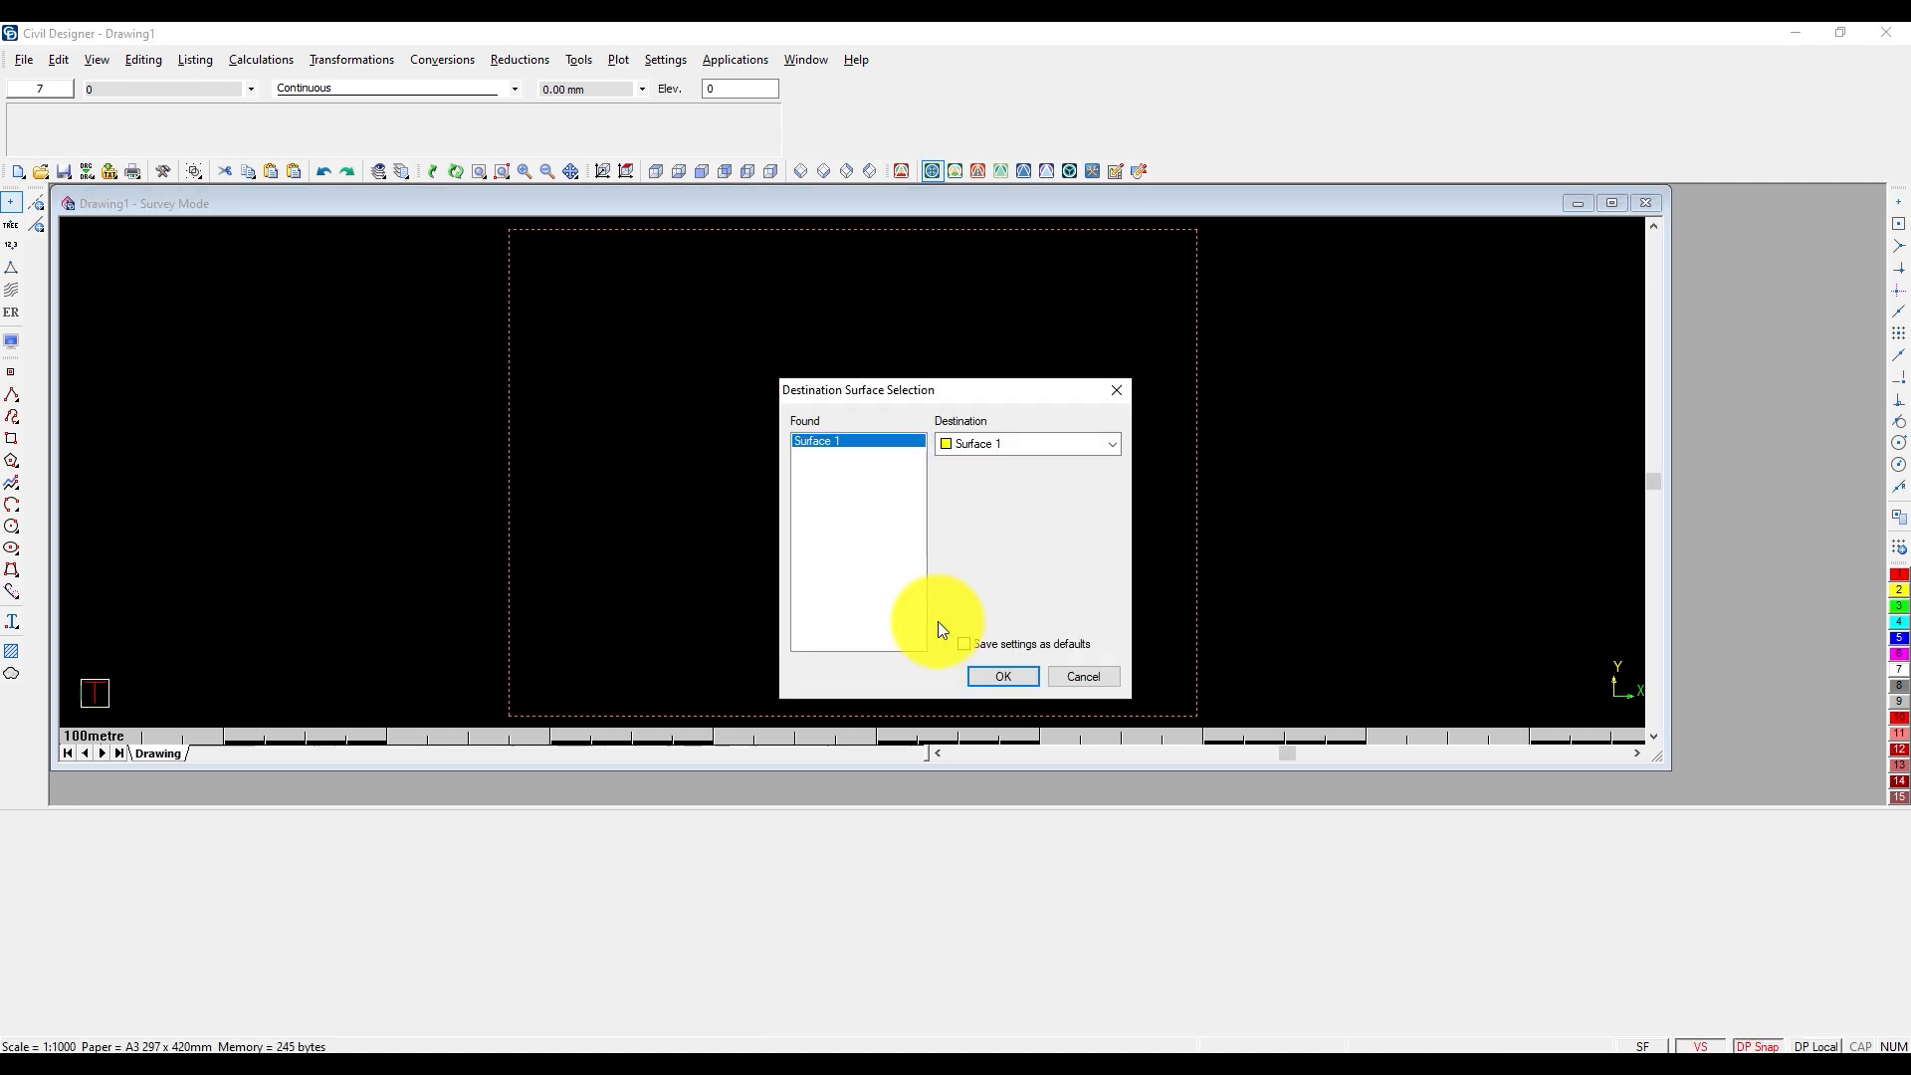
{"action": "left_click", "coordinate": [982, 673]}
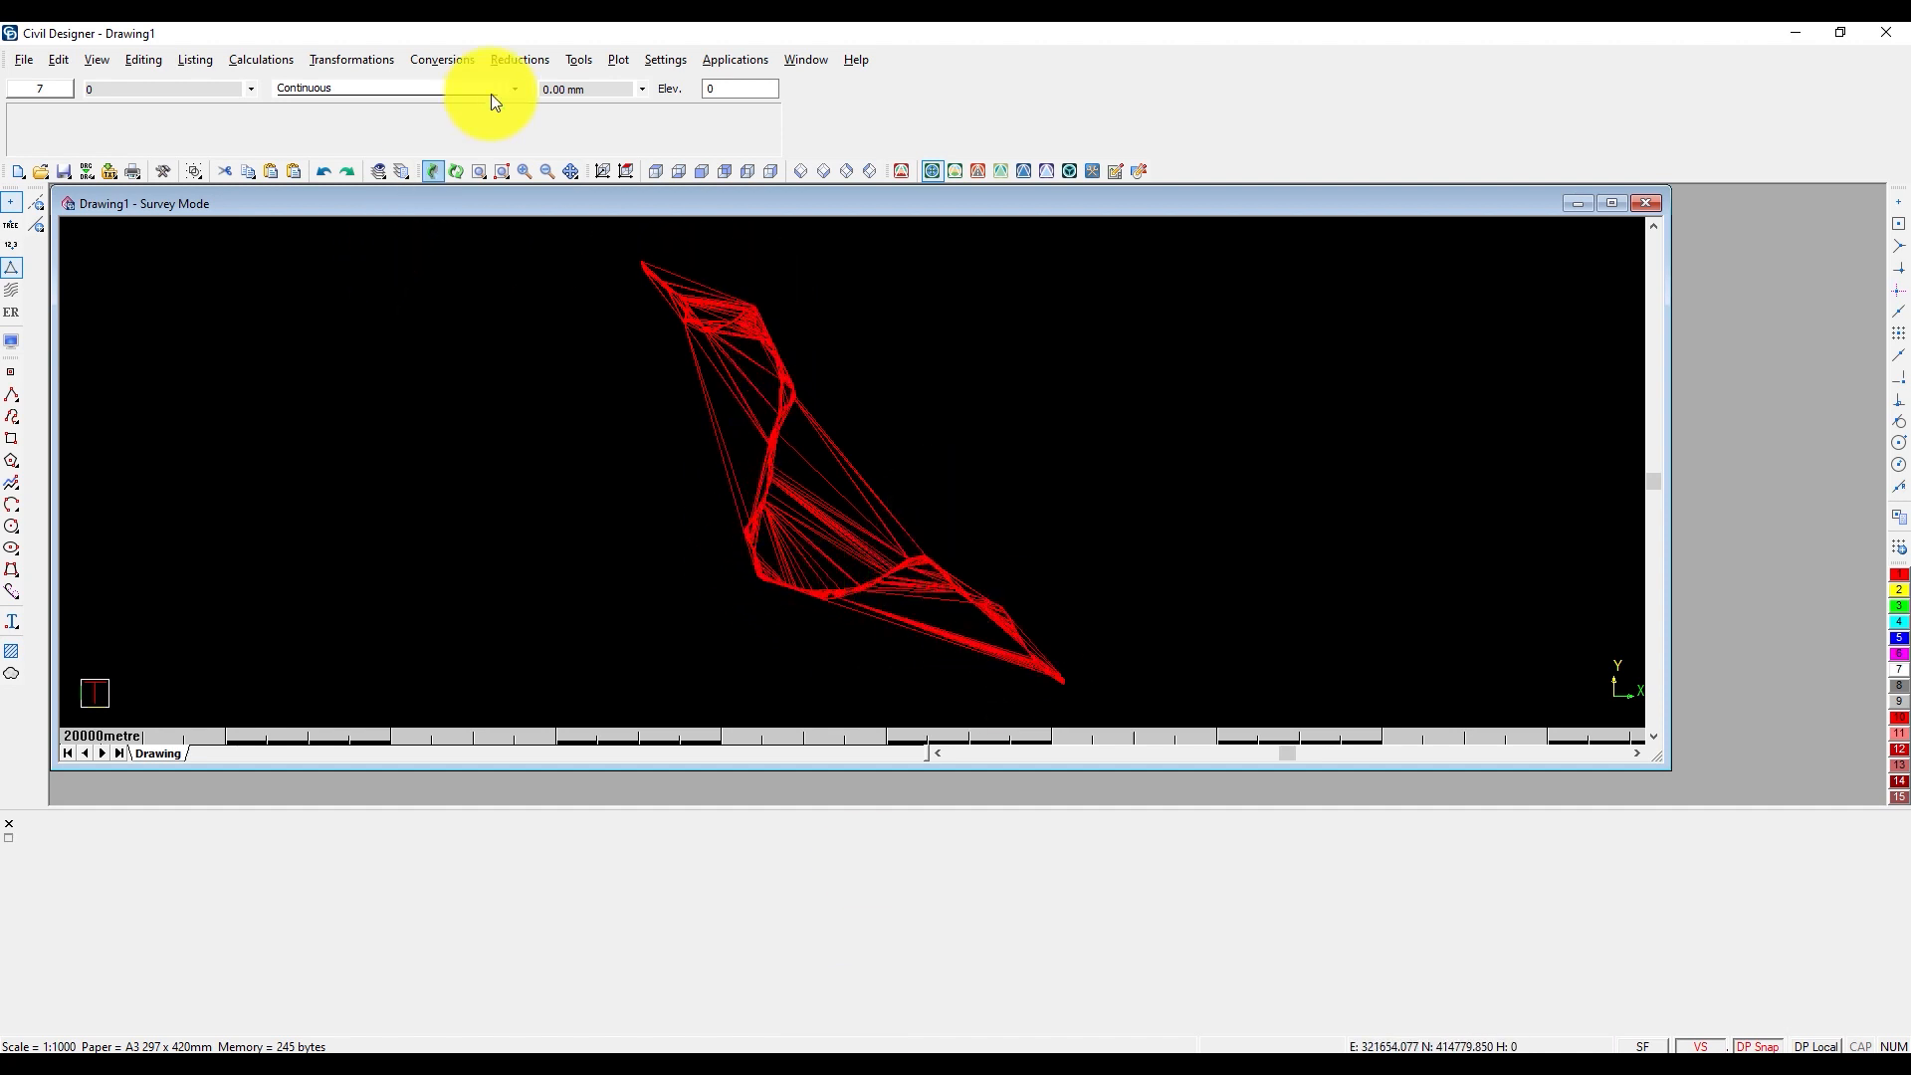
Switch to Roads mode and import the LandXML file Demo Speed Profile.xml with all item types selected, dismissing the error dialogs
{"action": "left_click", "coordinate": [750, 66]}
{"action": "left_click", "coordinate": [757, 137]}
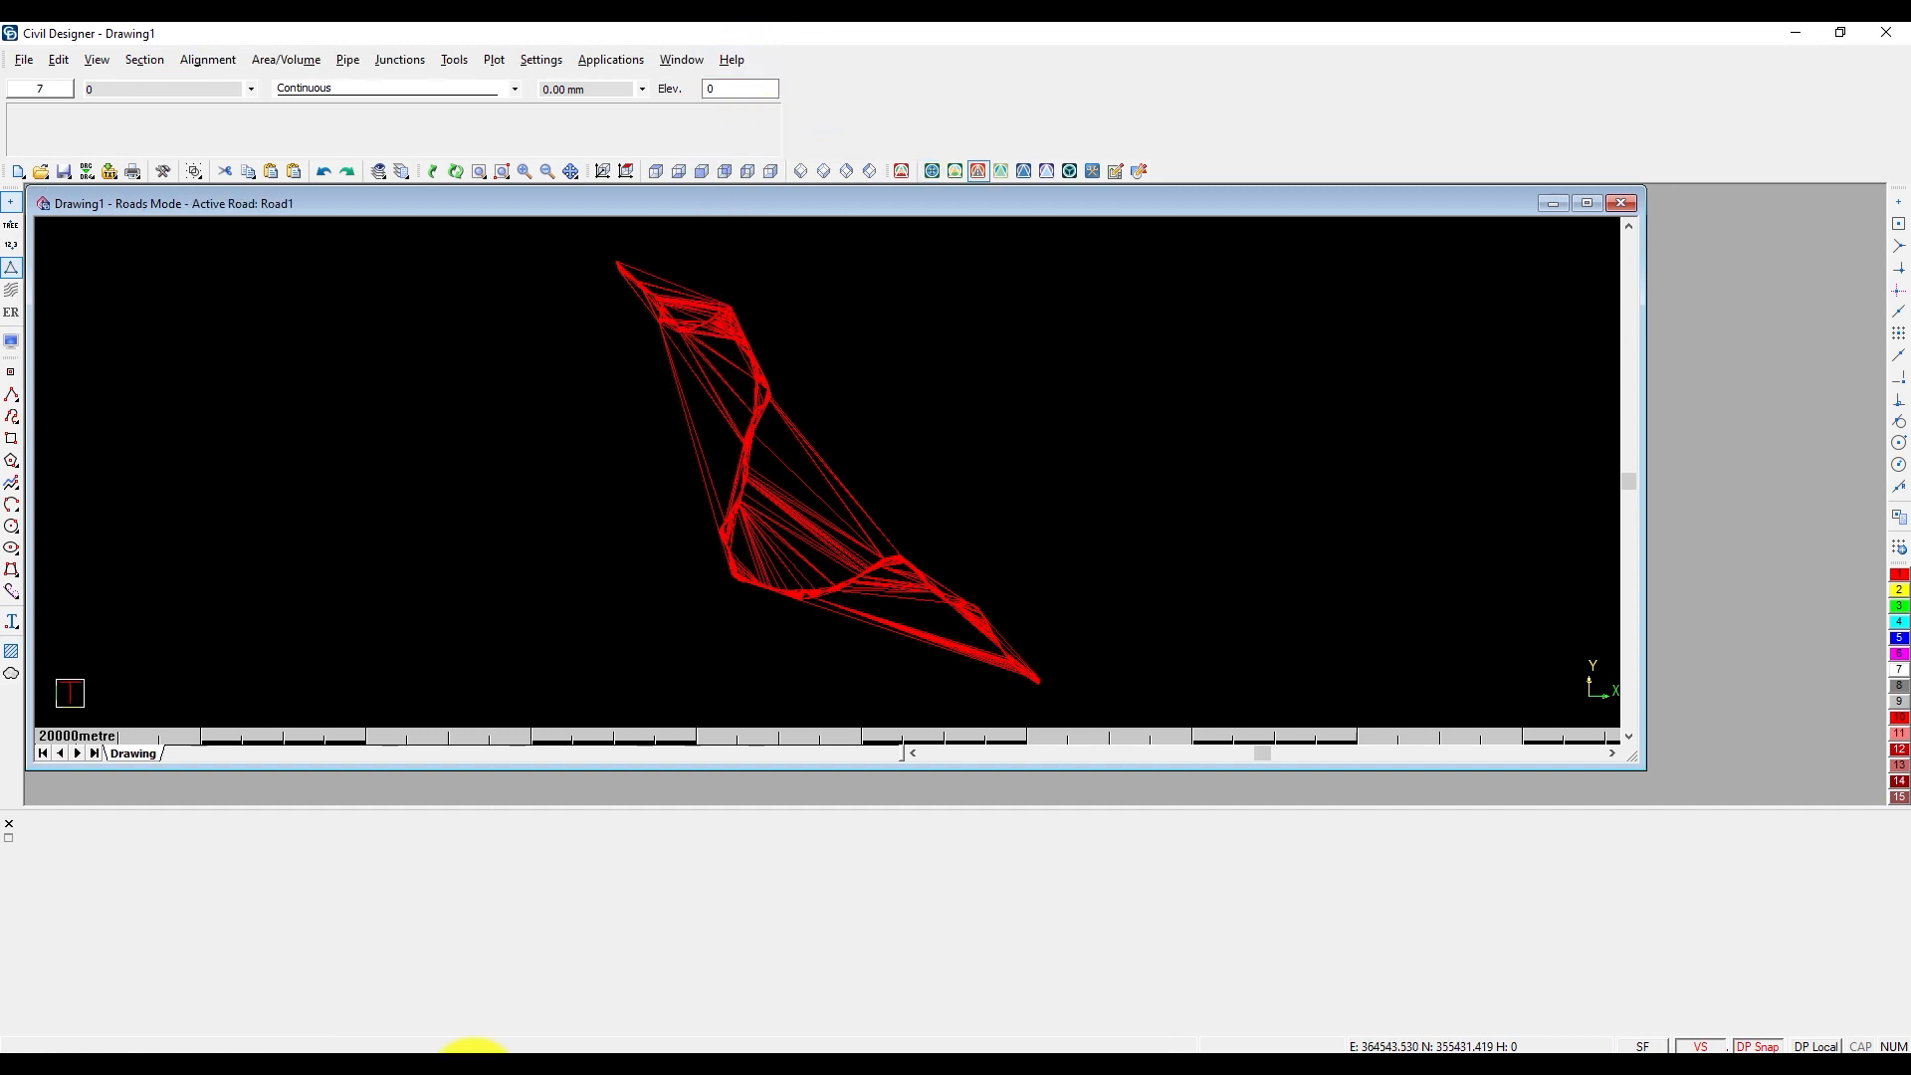
{"action": "left_click", "coordinate": [33, 61]}
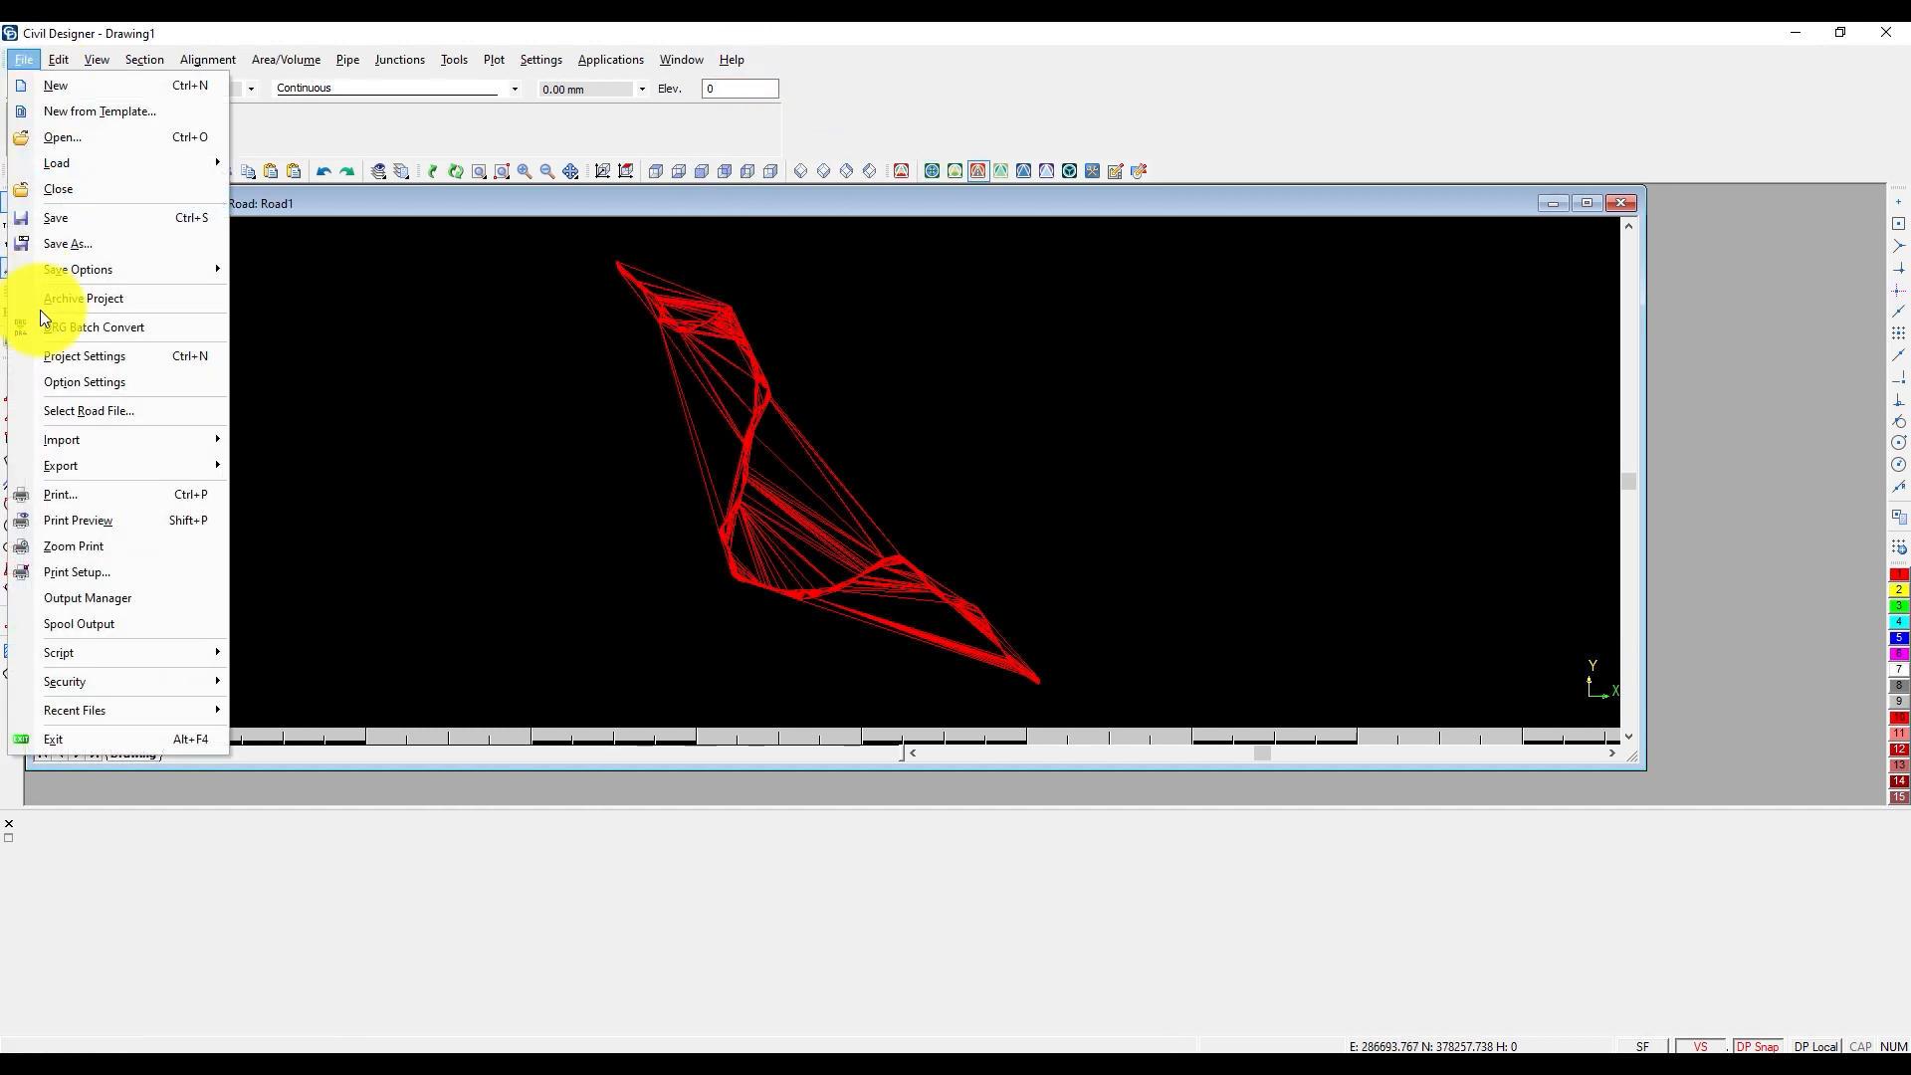
{"action": "mouse_move", "coordinate": [223, 441]}
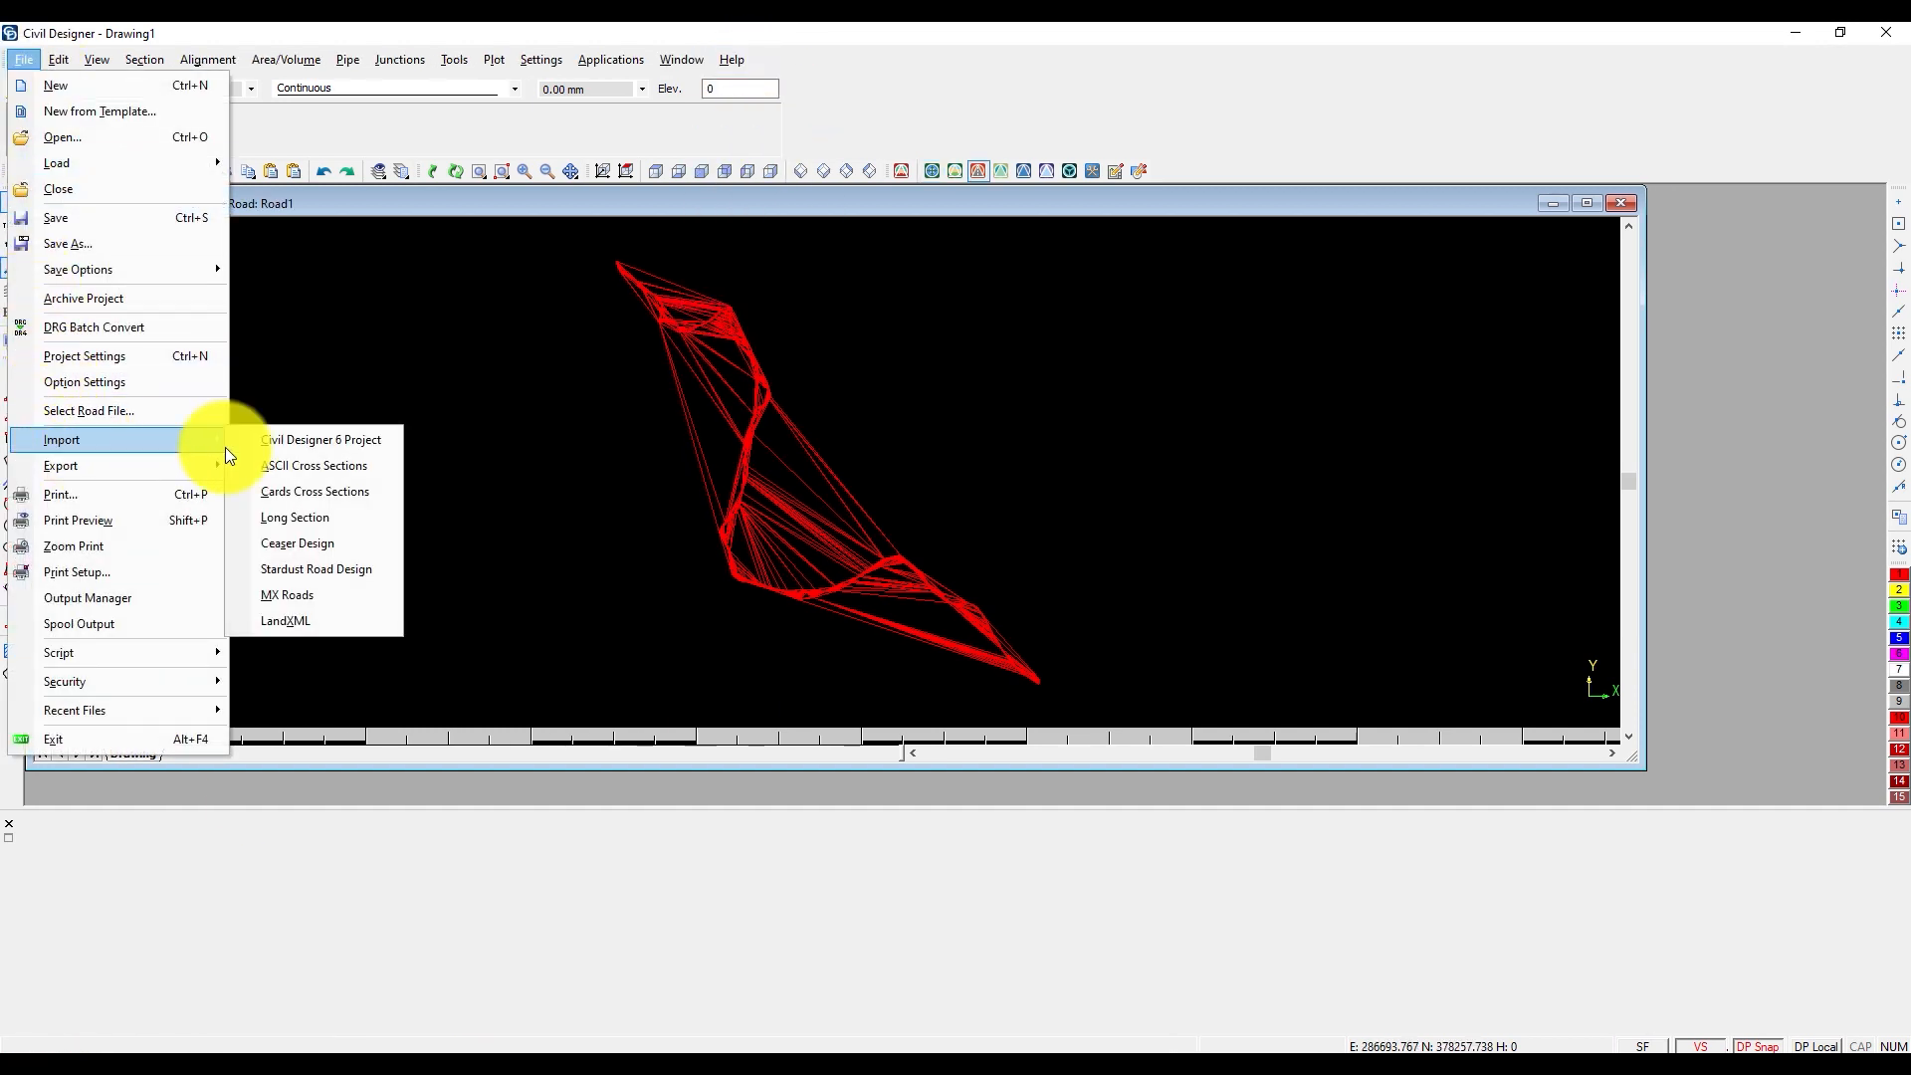
{"action": "left_click", "coordinate": [354, 625]}
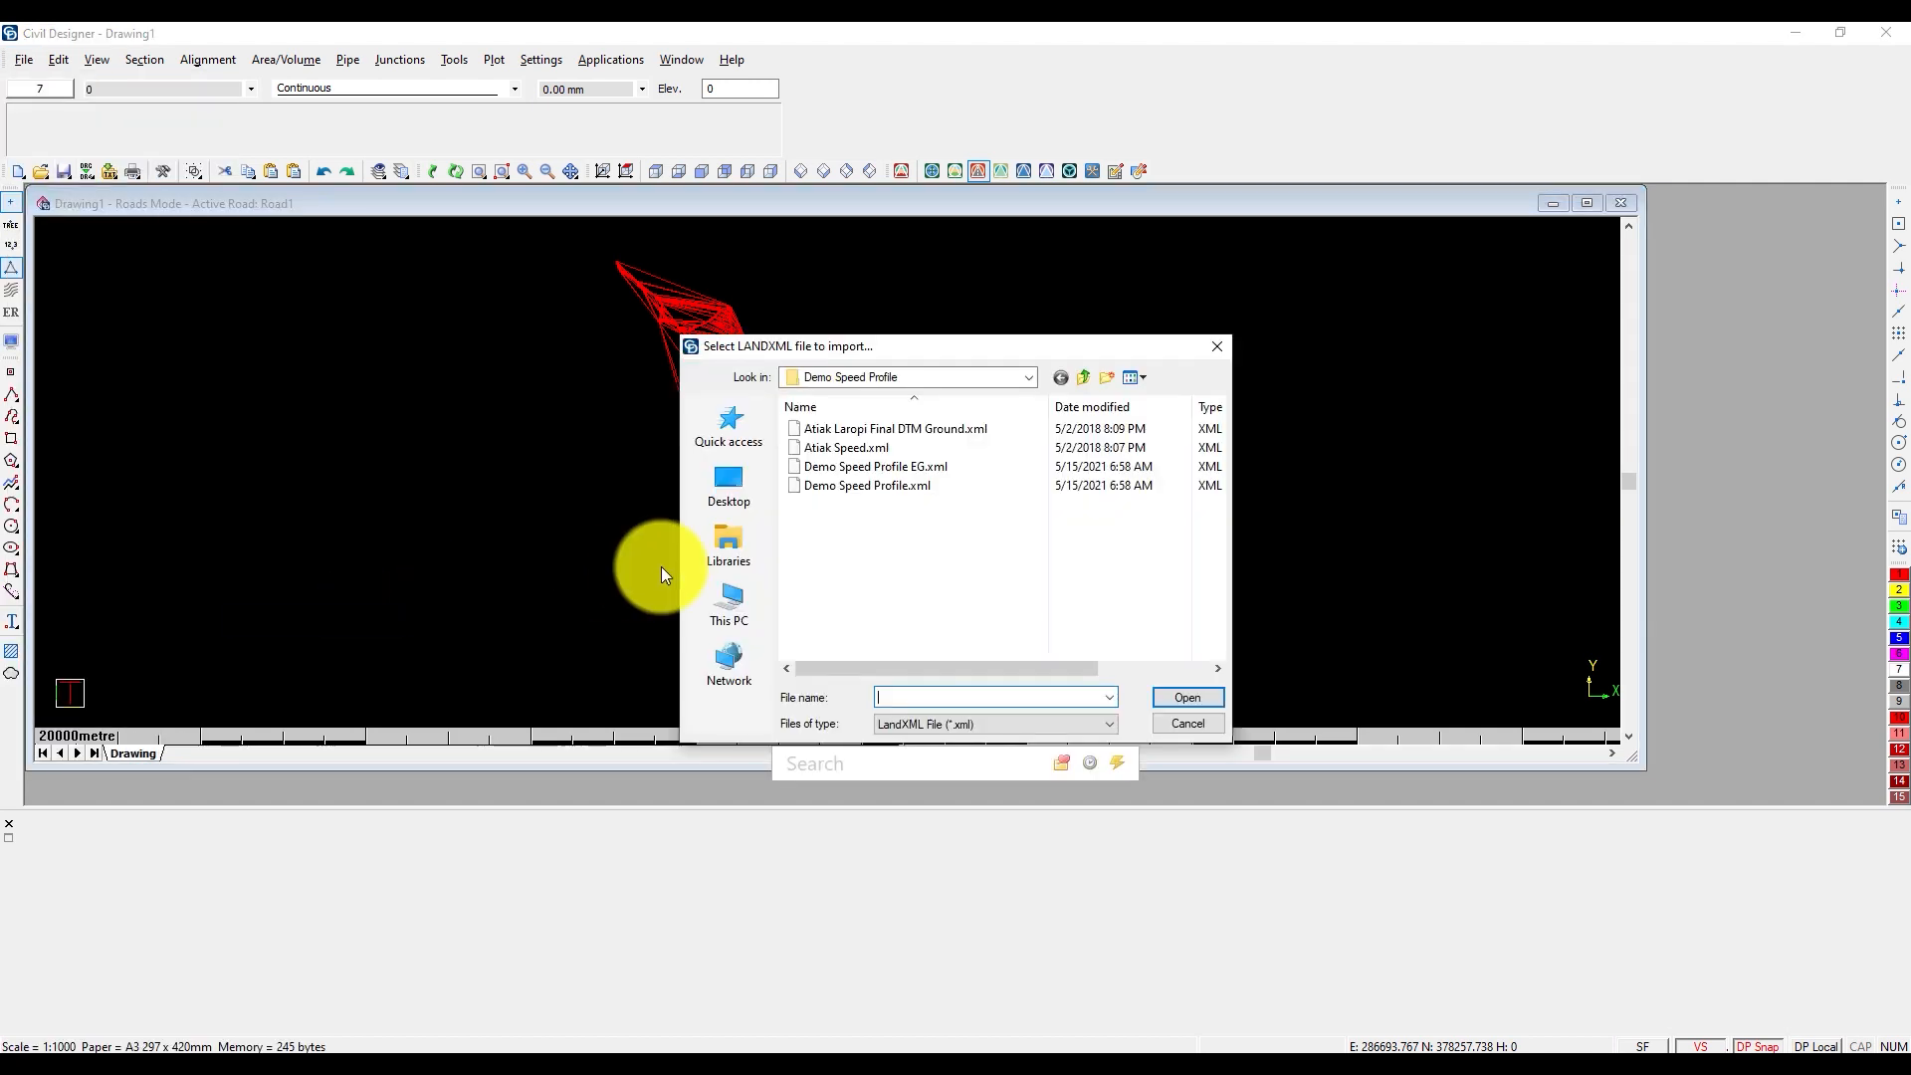
{"action": "left_click", "coordinate": [904, 483]}
{"action": "left_click", "coordinate": [1172, 696]}
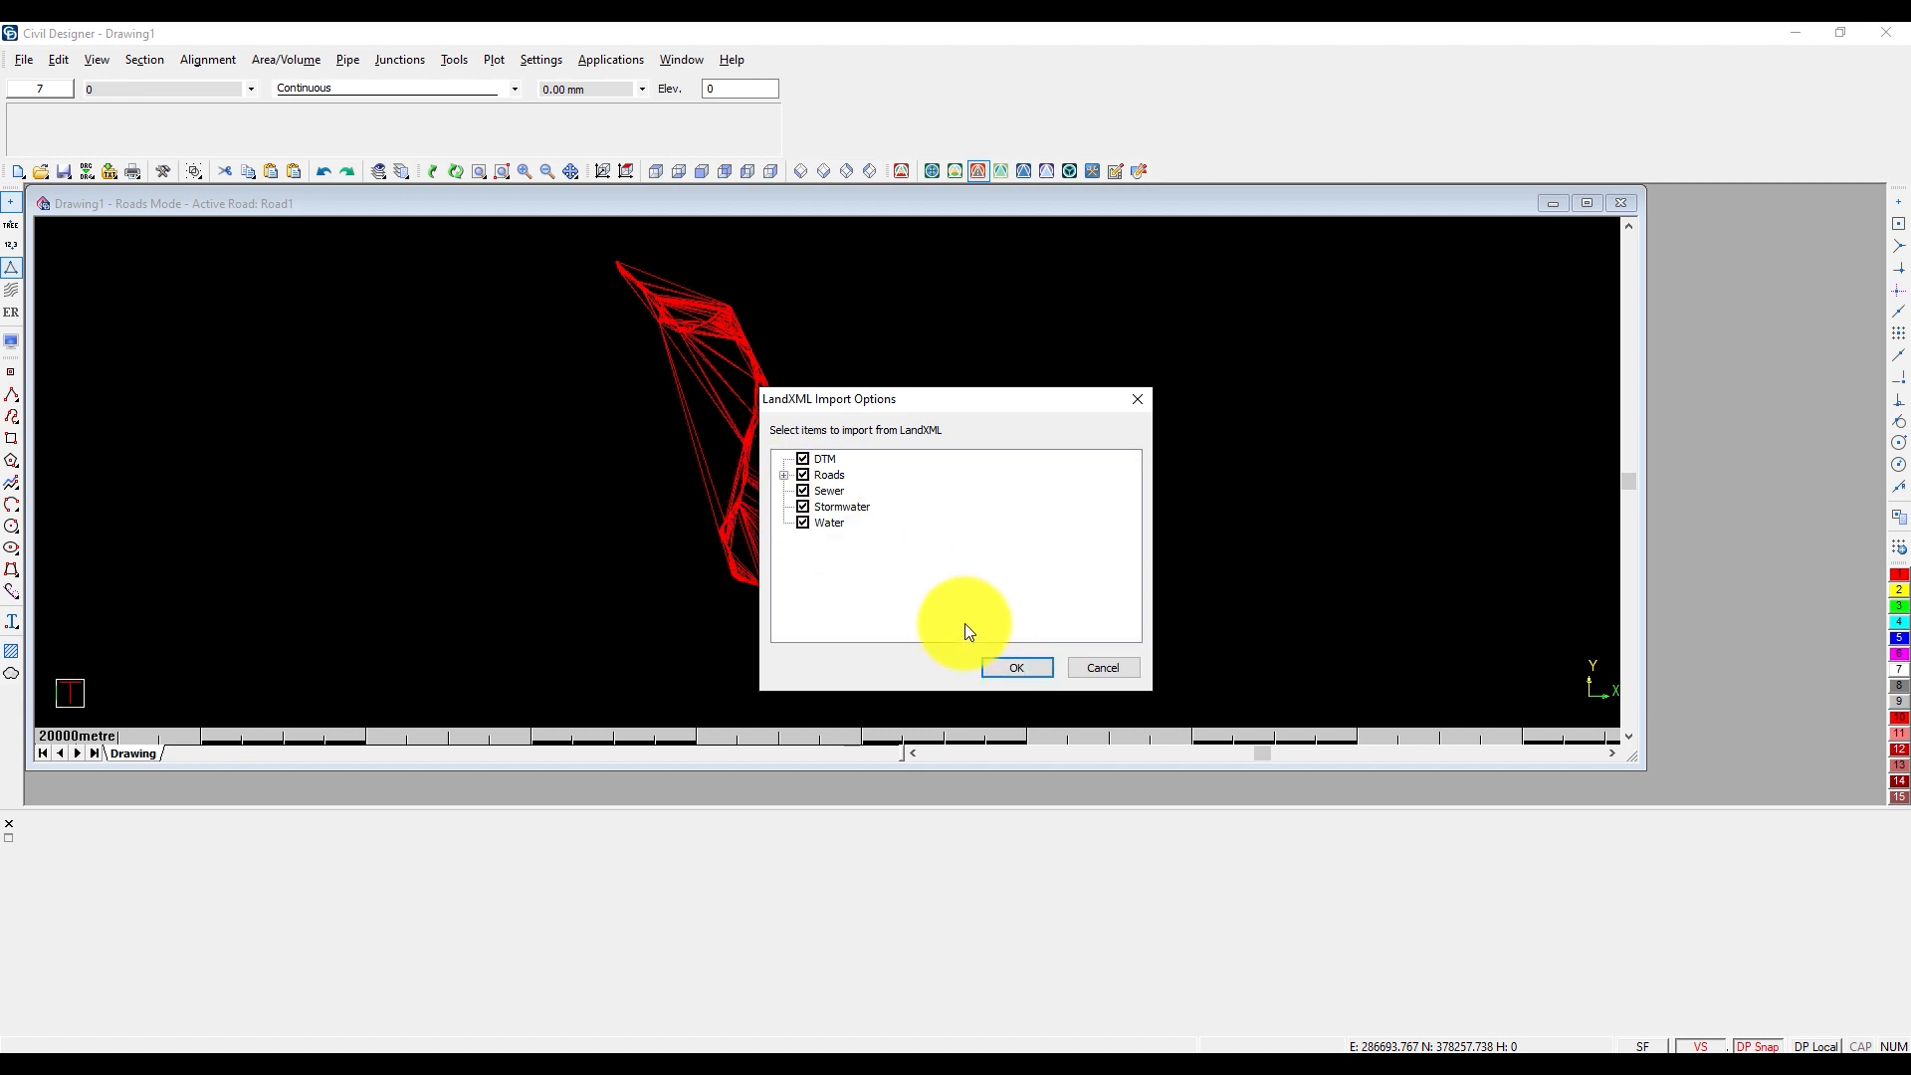
{"action": "left_click", "coordinate": [1017, 666]}
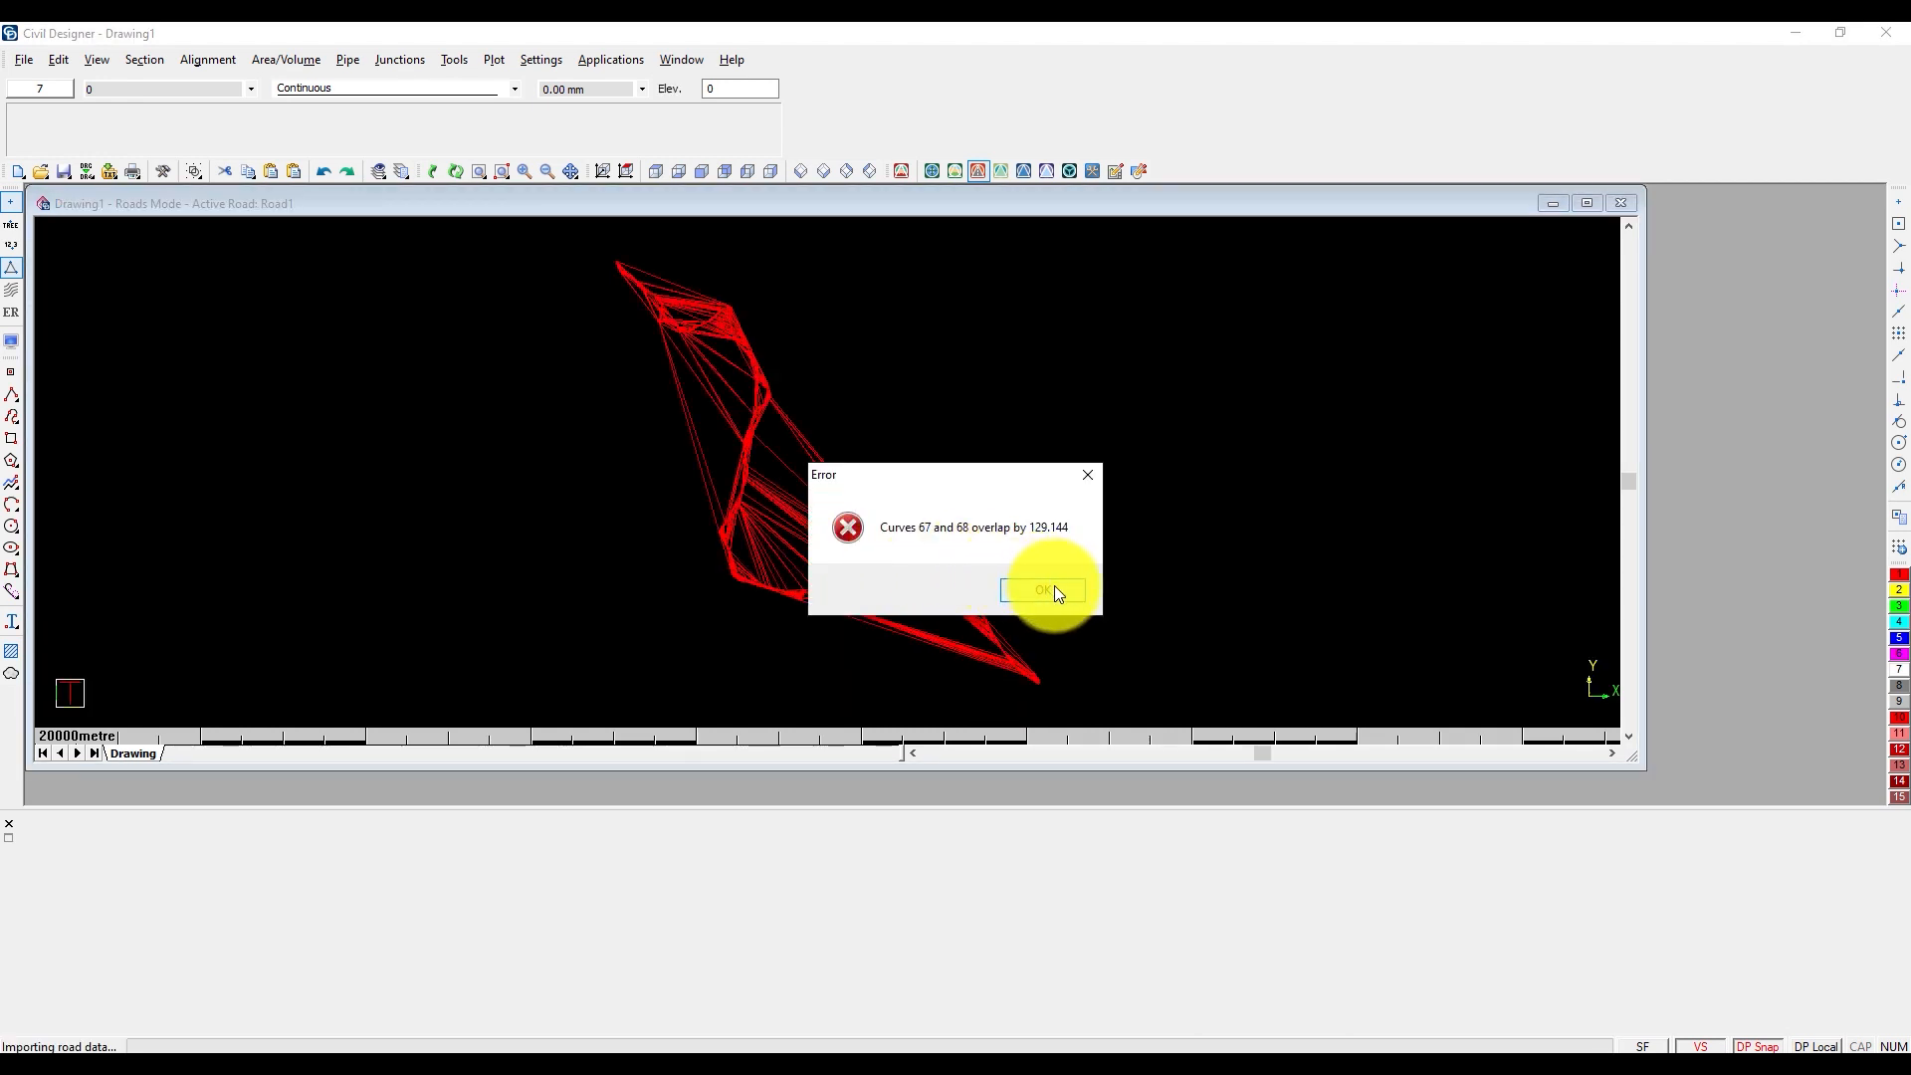
{"action": "left_click", "coordinate": [1056, 589]}
{"action": "left_click", "coordinate": [1025, 591]}
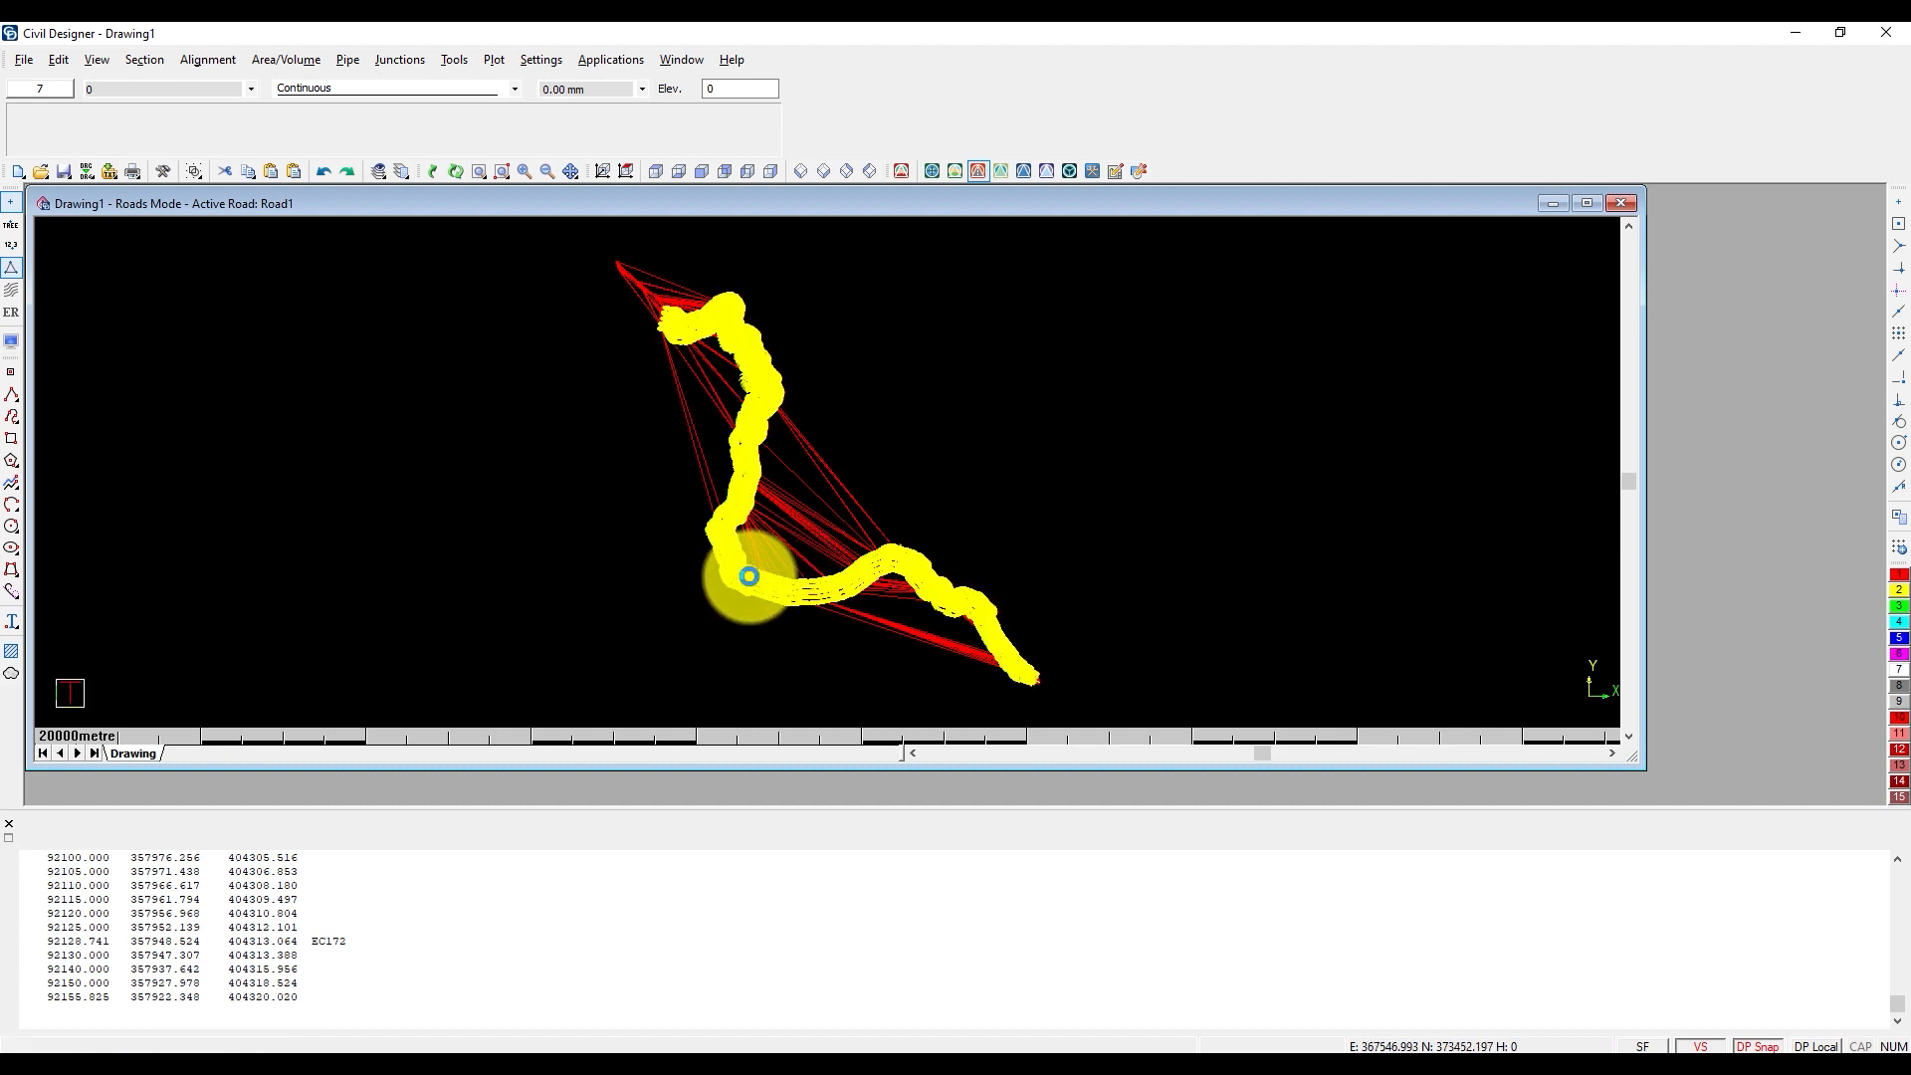
Examine the imported road's chainage labels and alignment lines against the ground triangulation partway along the route
{"action": "scroll", "coordinate": [827, 480], "scroll_direction": "up", "scroll_amount": 2}
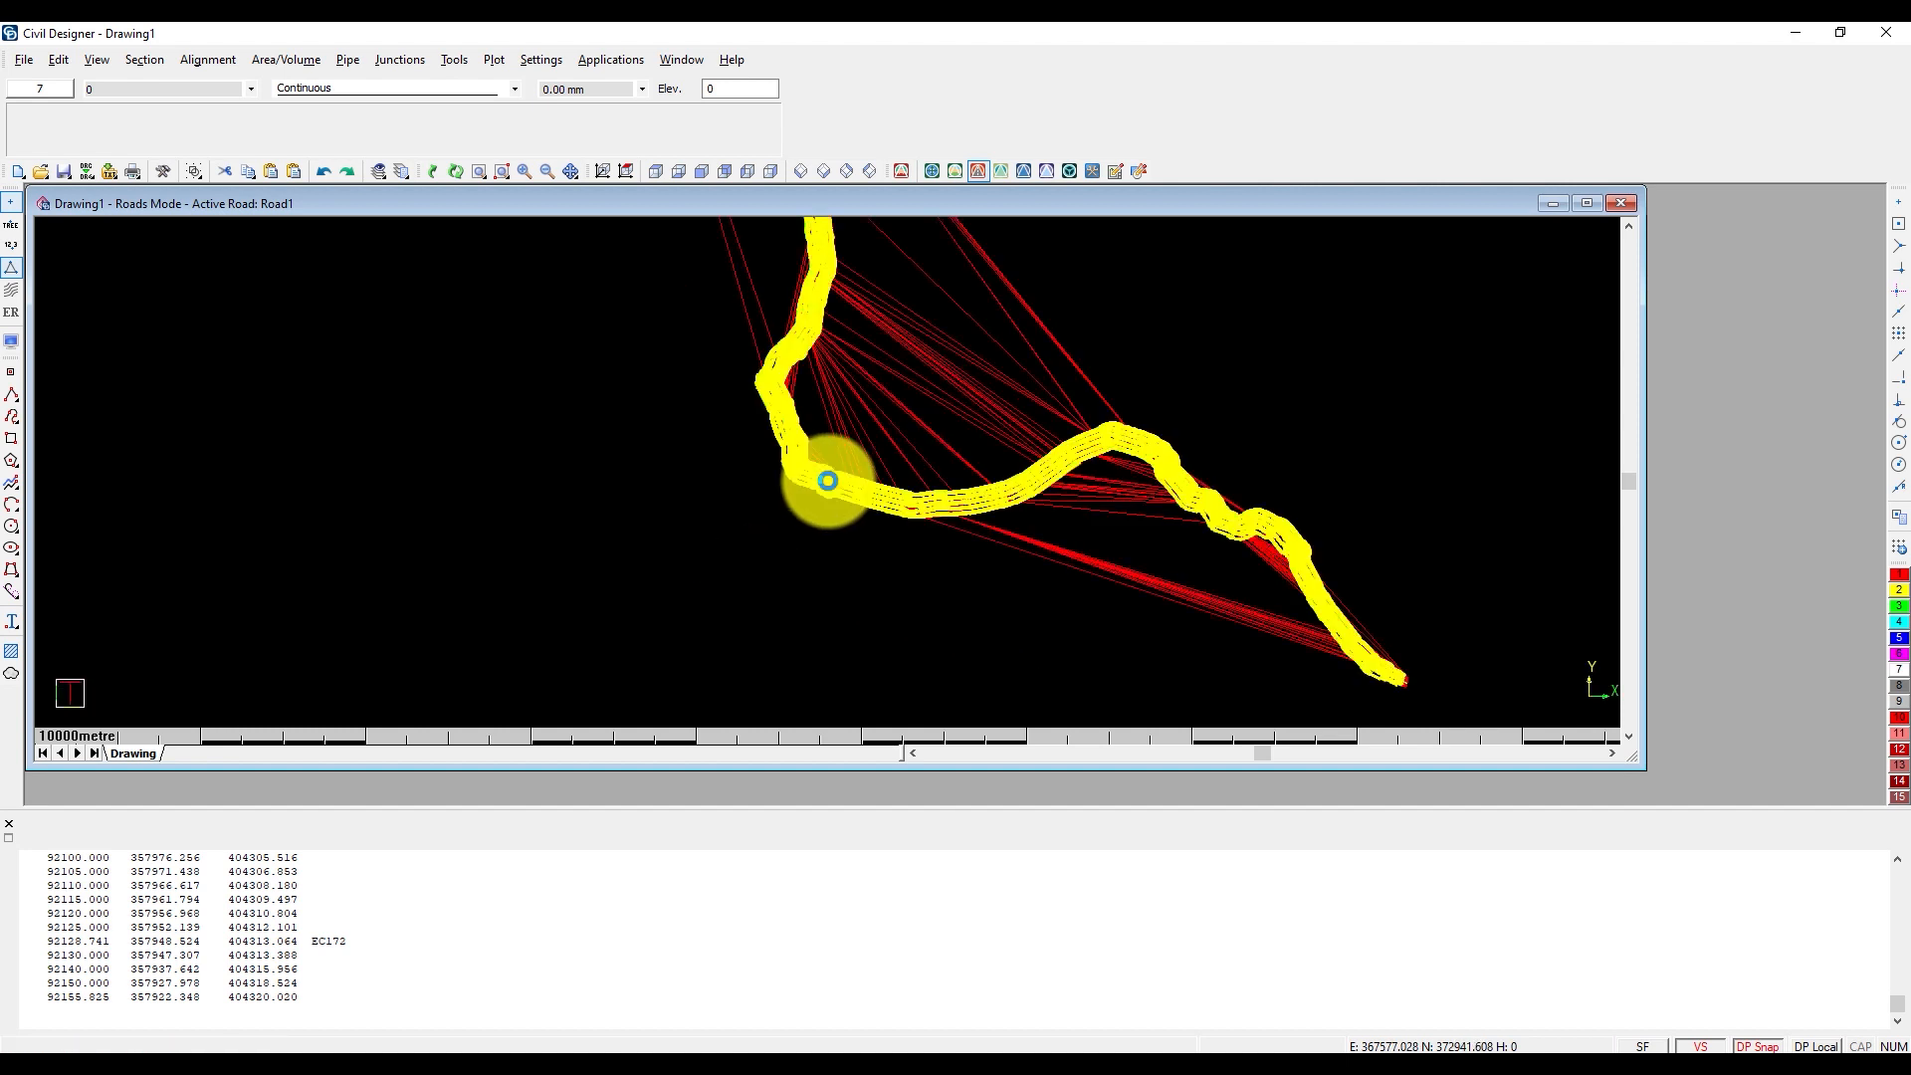
{"action": "scroll", "coordinate": [827, 481], "scroll_direction": "up", "scroll_amount": 3}
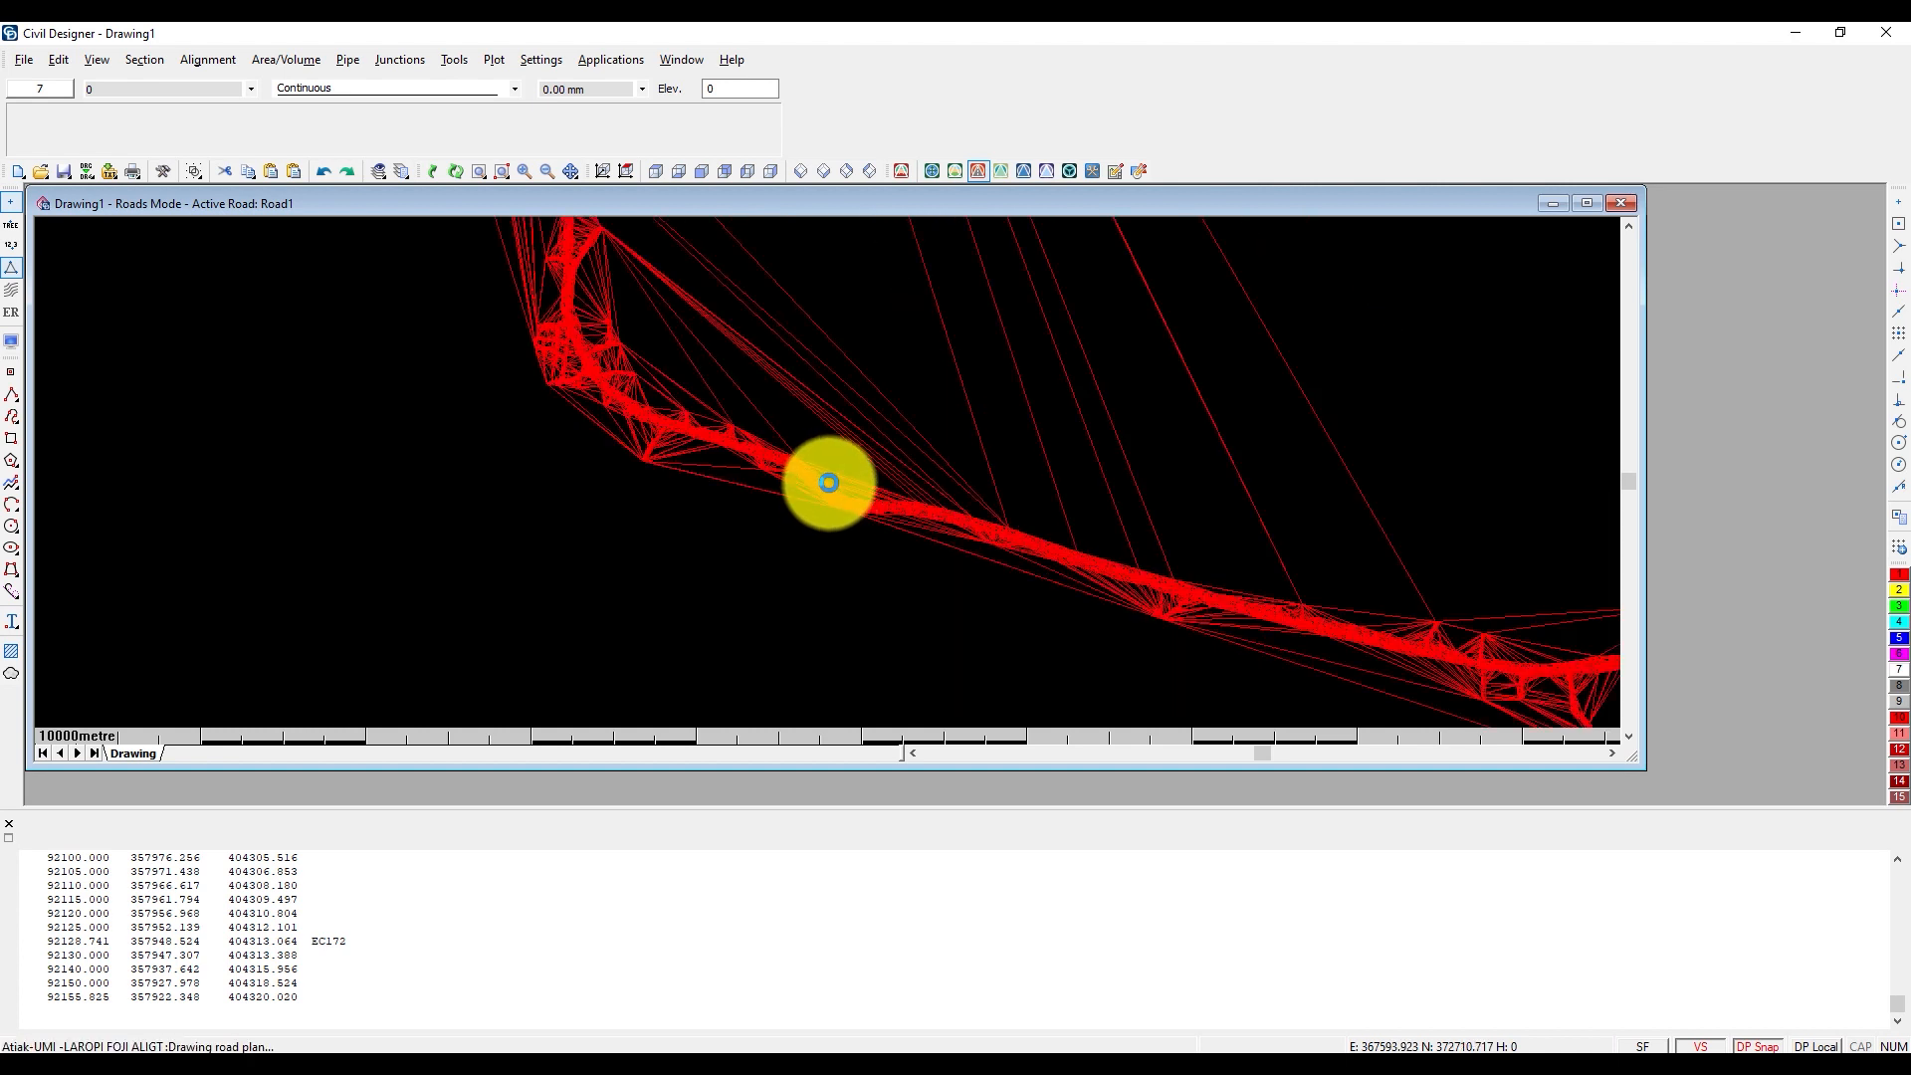
{"action": "scroll", "coordinate": [856, 483], "scroll_direction": "up", "scroll_amount": 3}
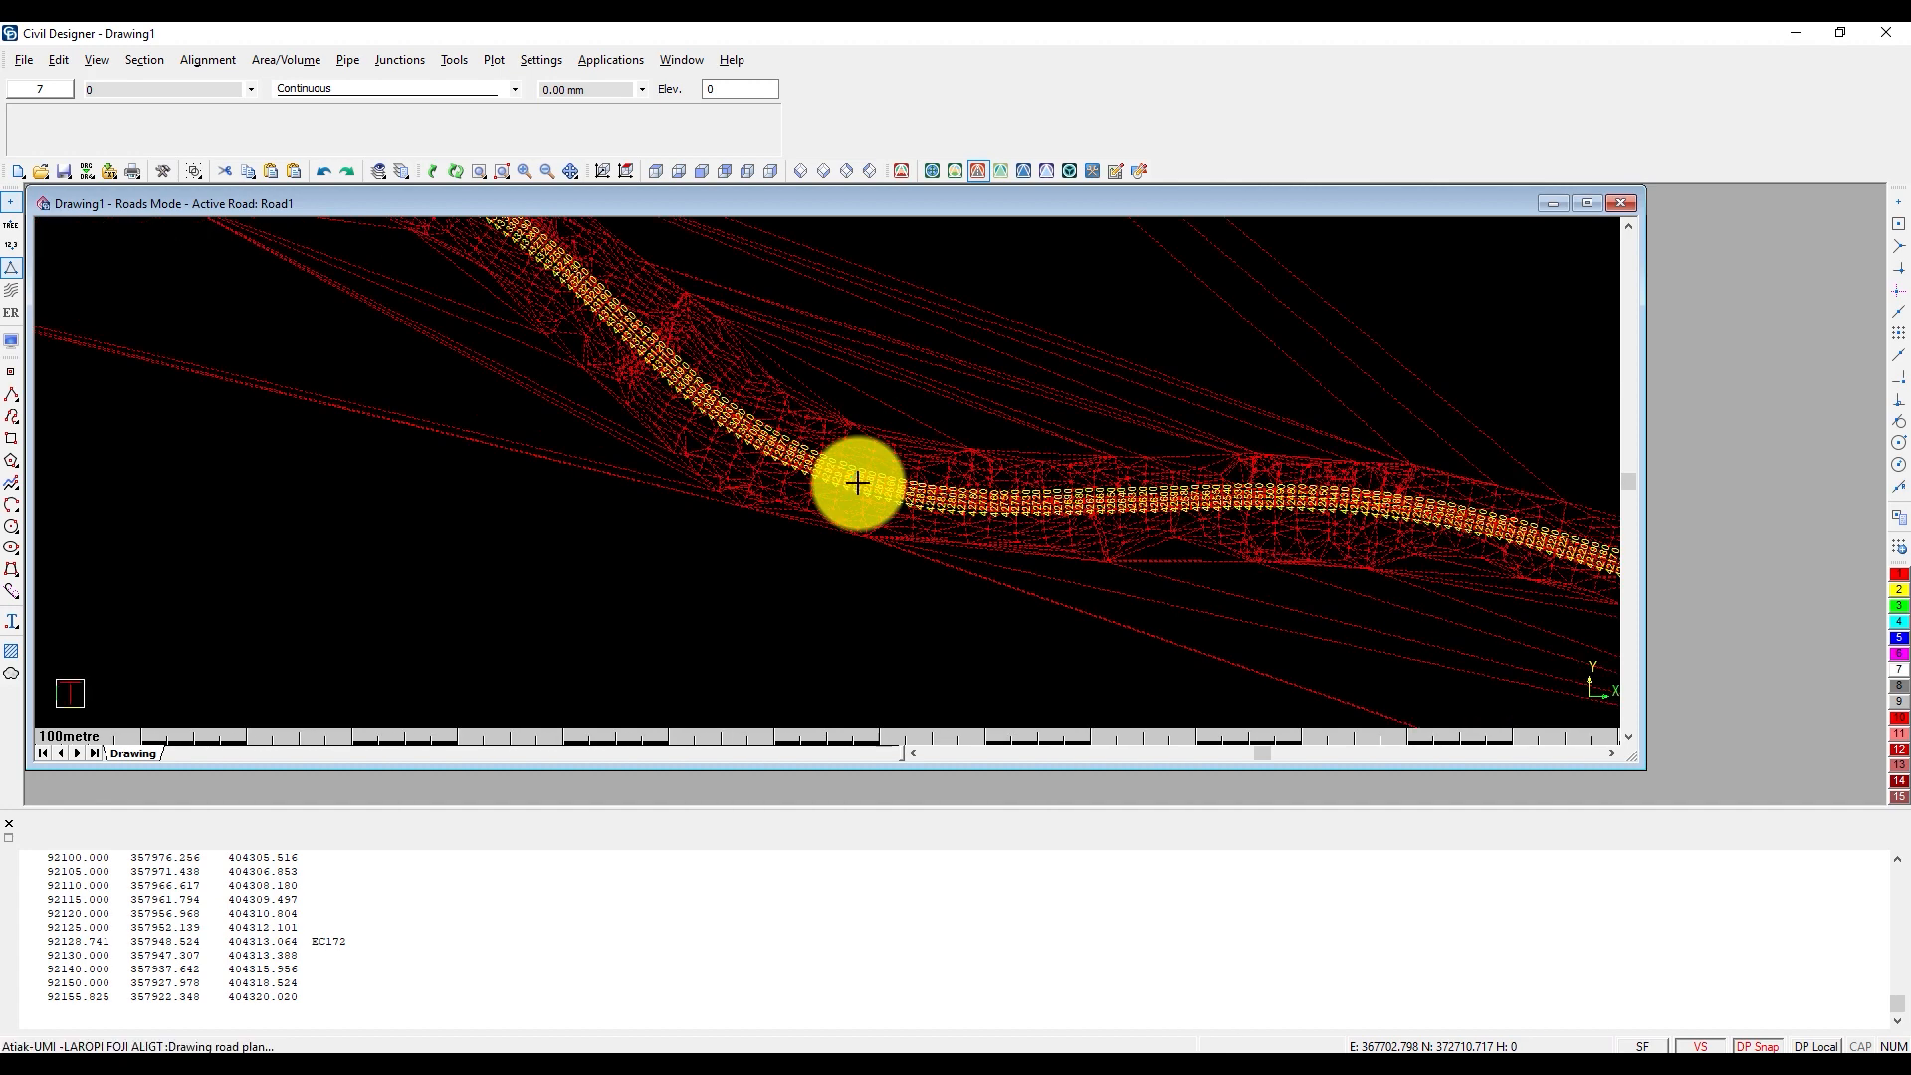
{"action": "scroll", "coordinate": [858, 482], "scroll_direction": "up", "scroll_amount": 1}
{"action": "scroll", "coordinate": [858, 483], "scroll_direction": "up", "scroll_amount": 1}
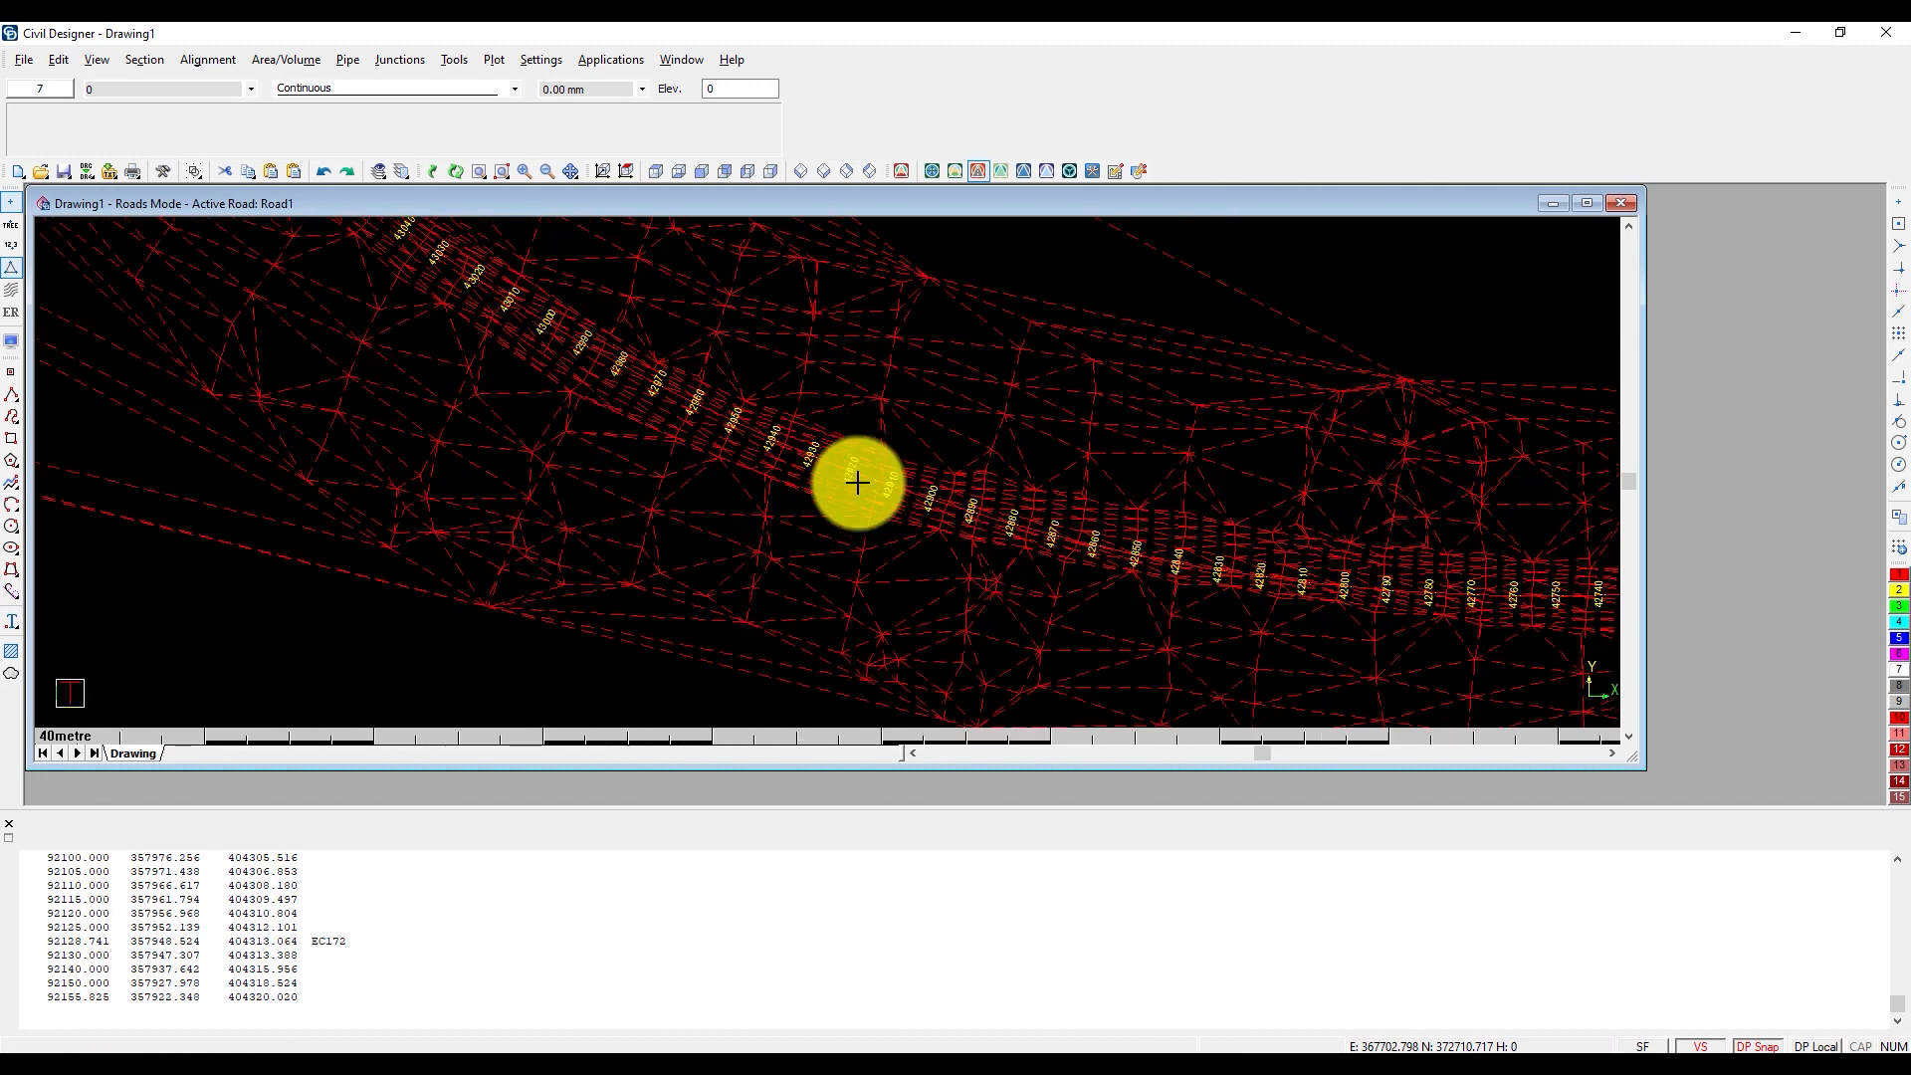
{"action": "scroll", "coordinate": [830, 465], "scroll_direction": "up", "scroll_amount": 1}
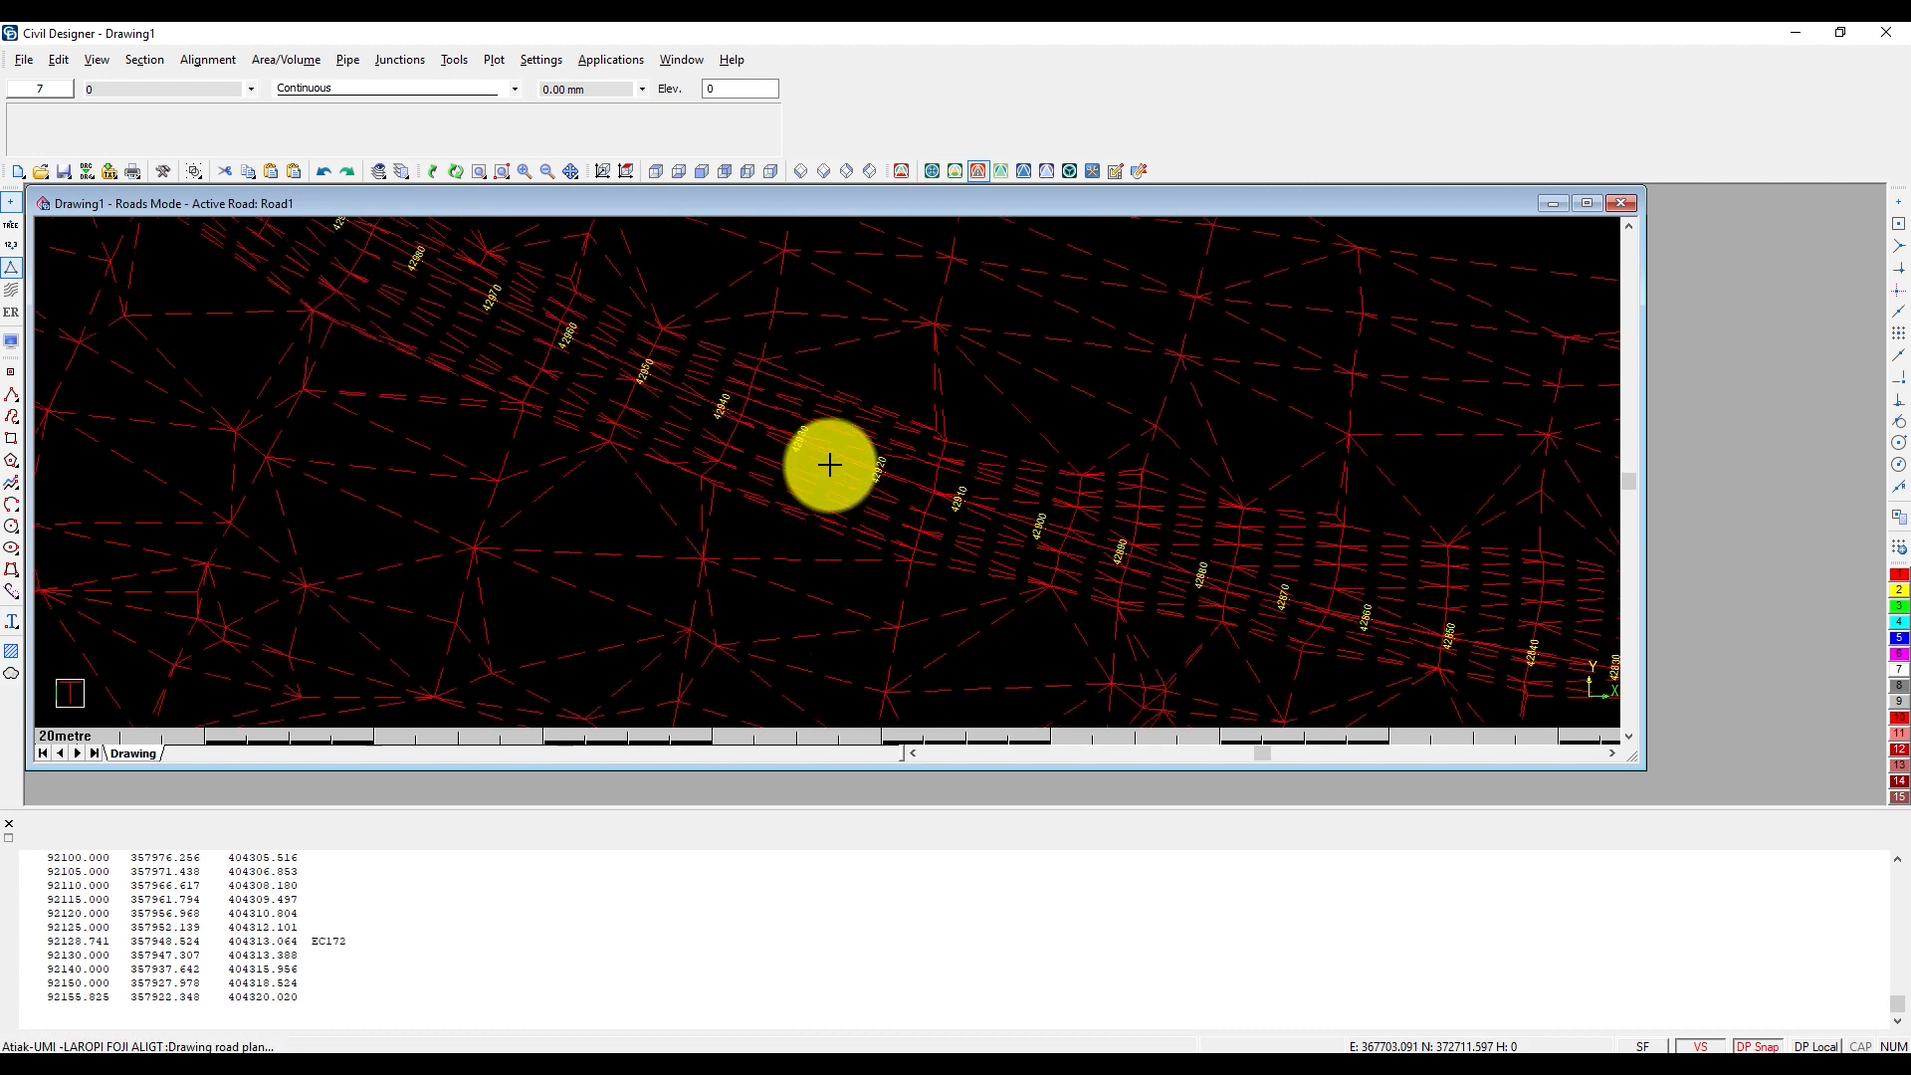
Make the imported Atiak-UMI -LAROPI FOJI ALIGT road the active road
{"action": "scroll", "coordinate": [830, 465], "scroll_direction": "up", "scroll_amount": 1}
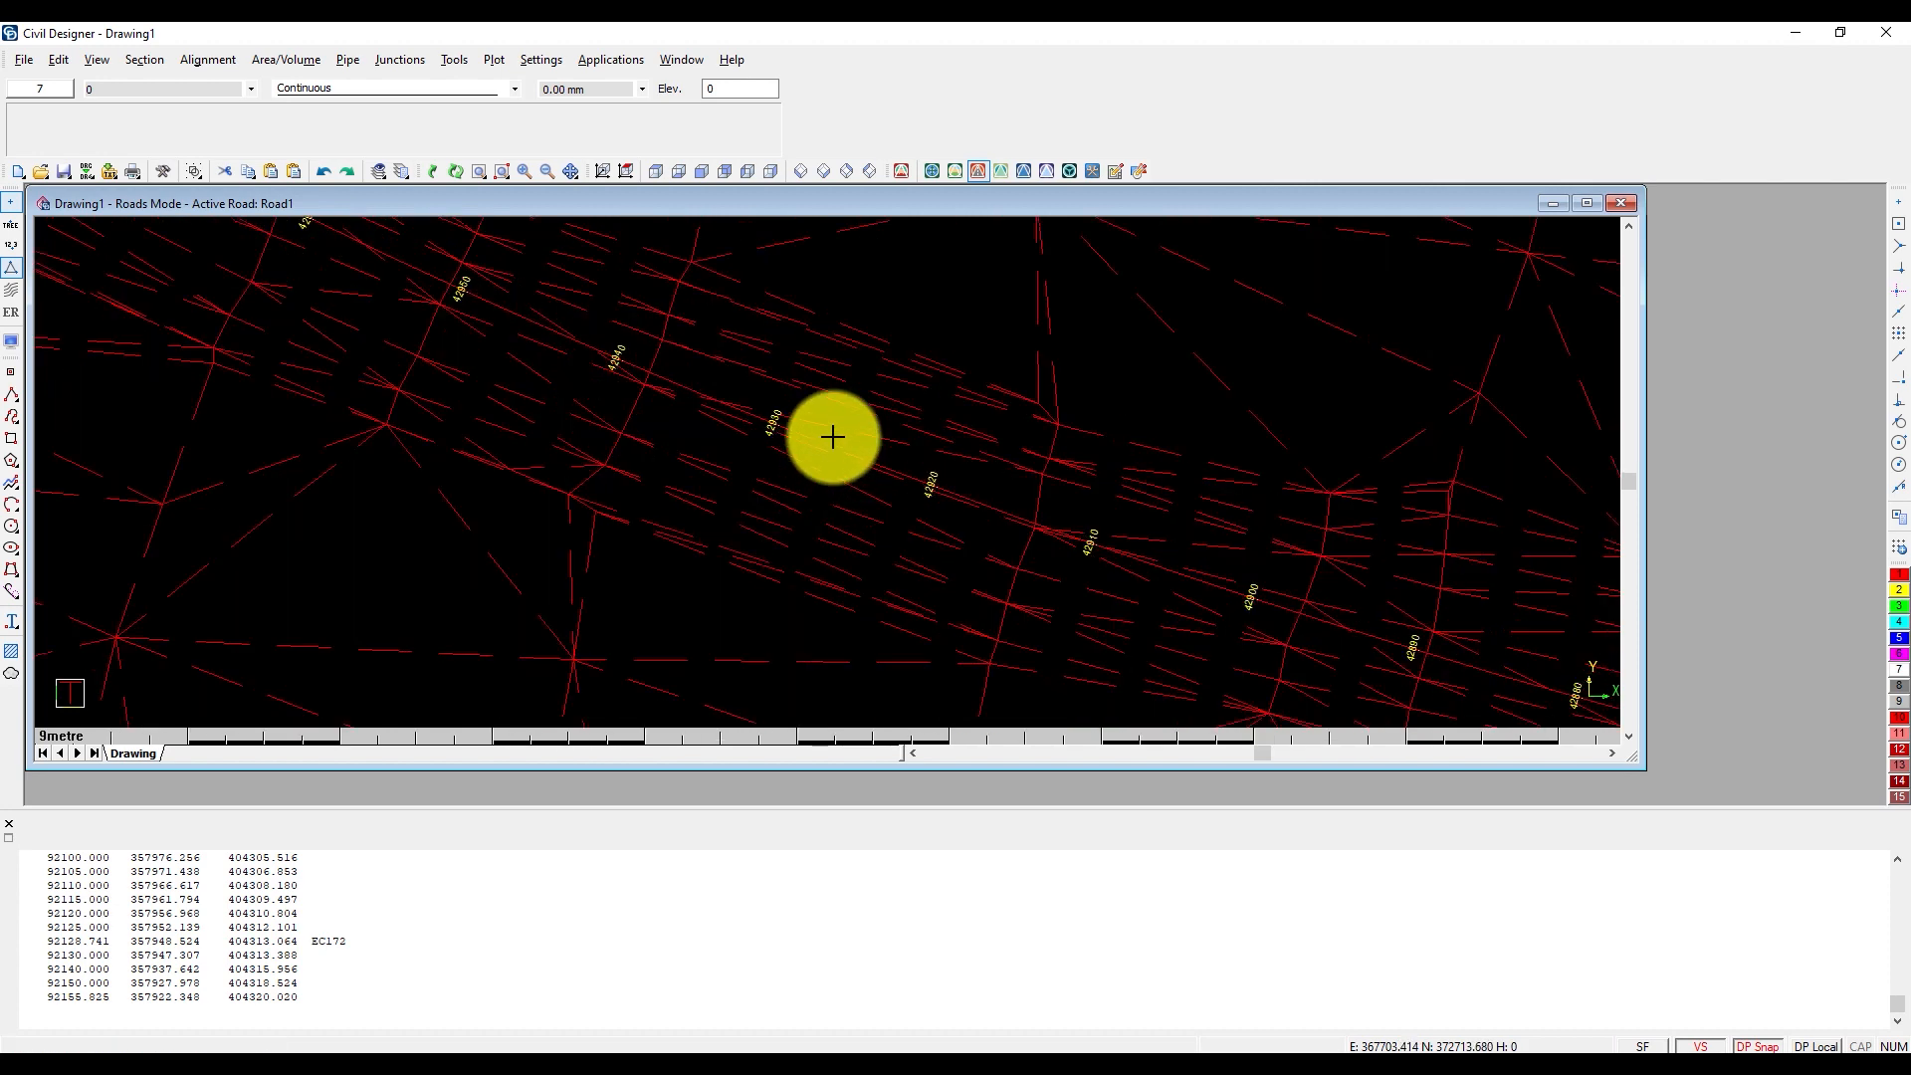
{"action": "left_click", "coordinate": [838, 447]}
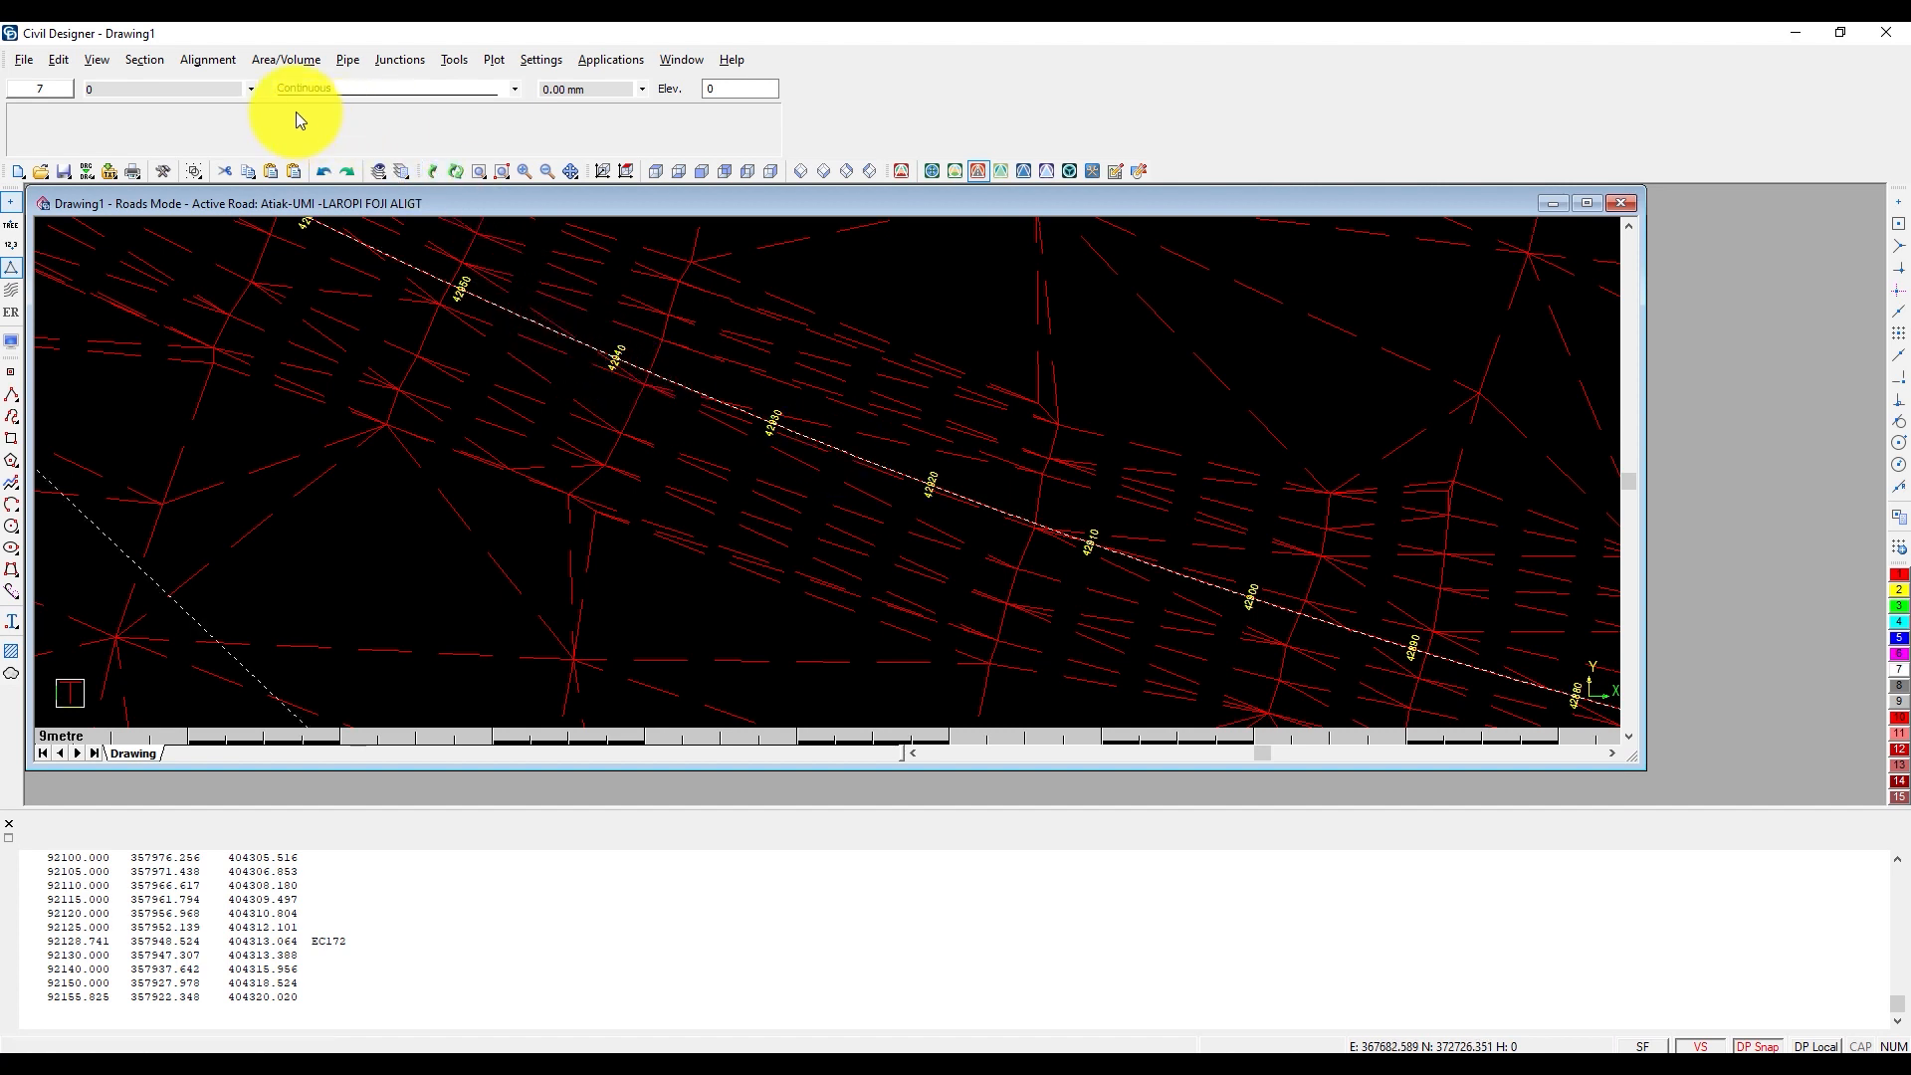
{"action": "left_click", "coordinate": [202, 61]}
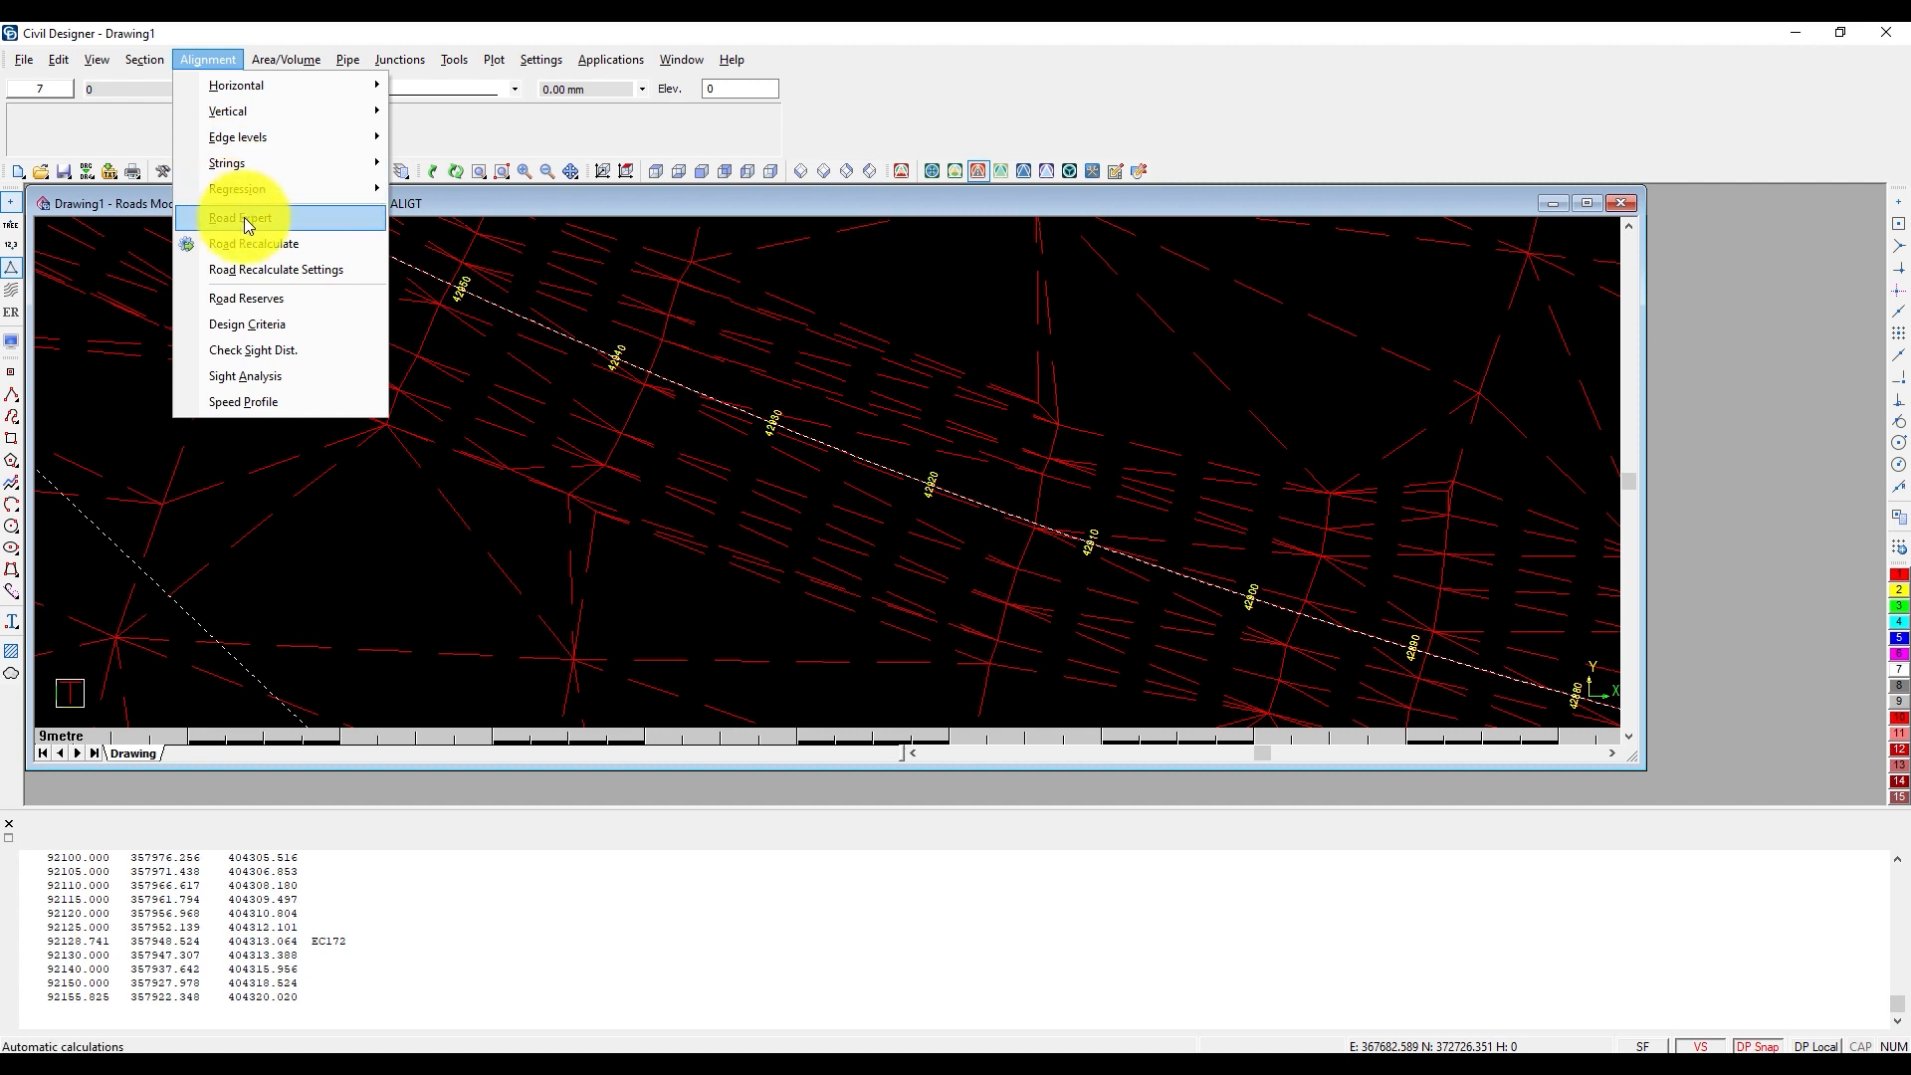
{"action": "mouse_move", "coordinate": [285, 86]}
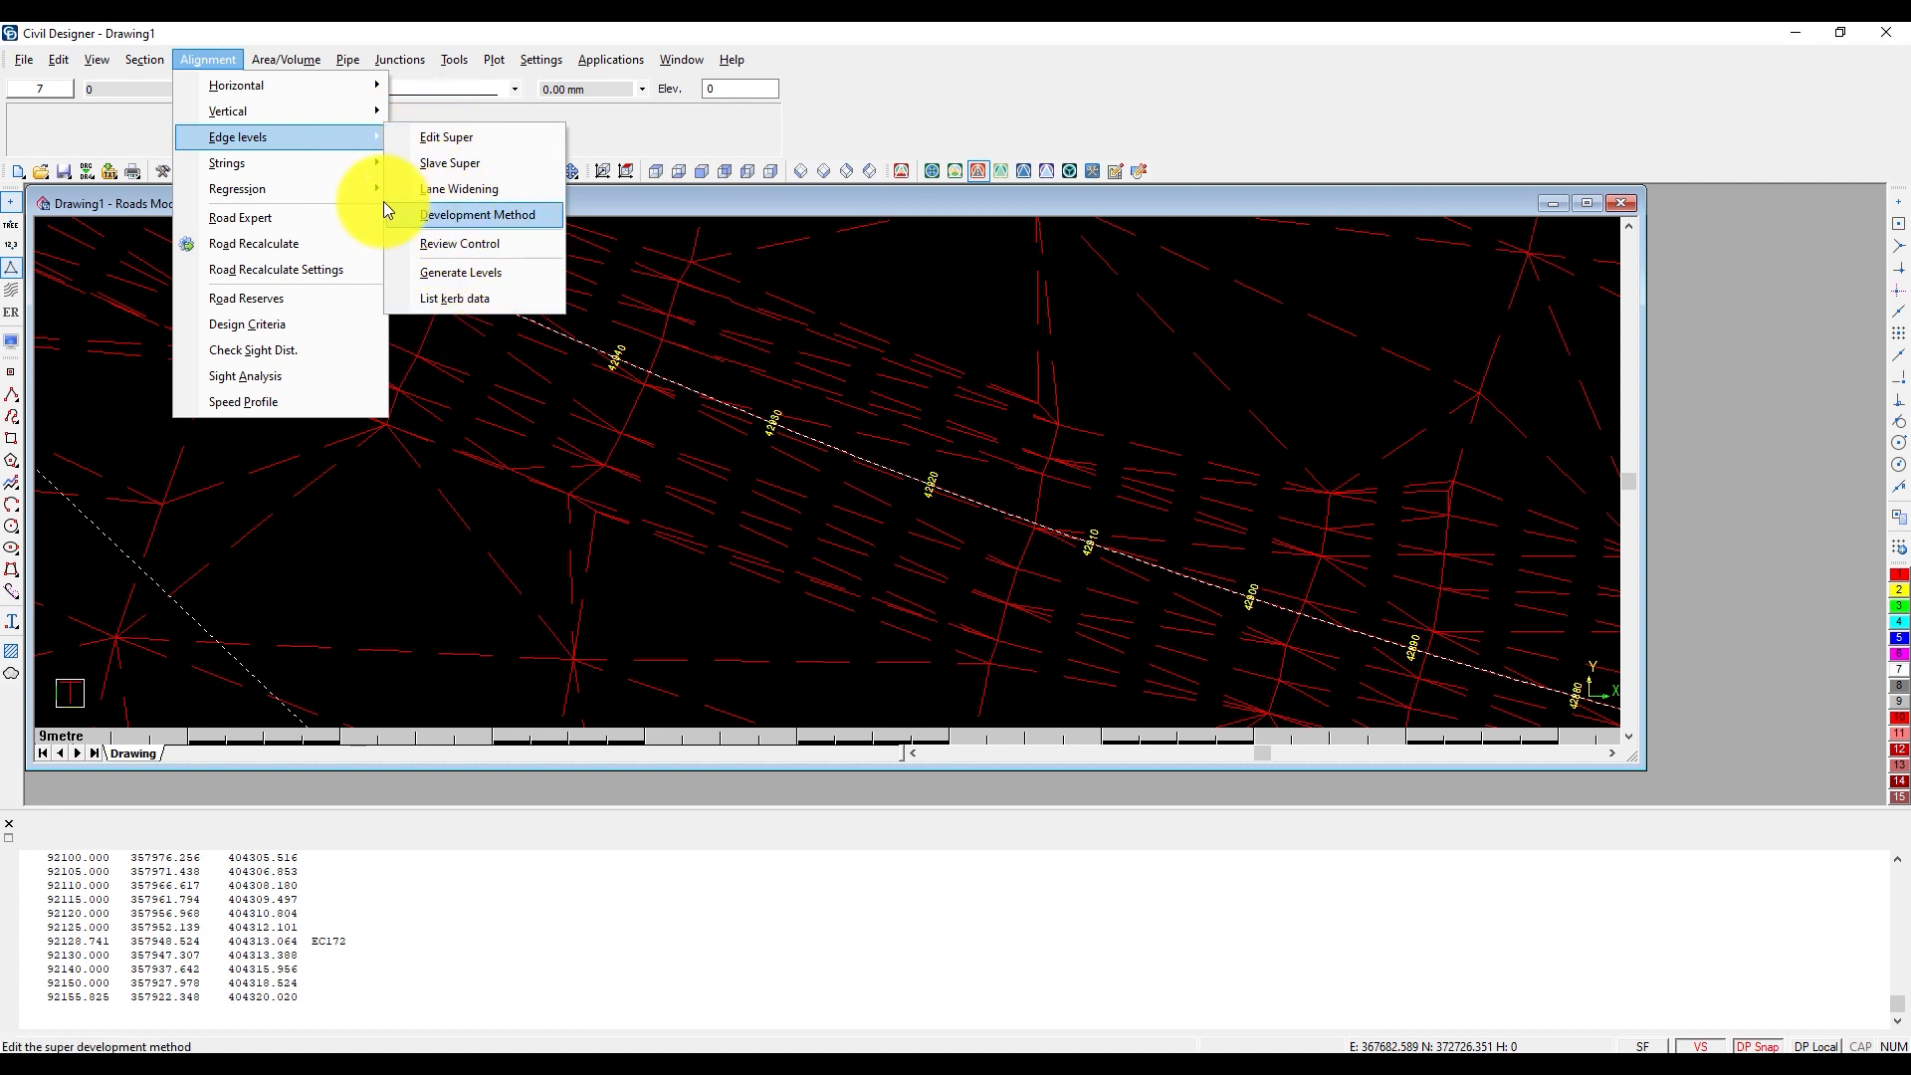
{"action": "mouse_move", "coordinate": [335, 164]}
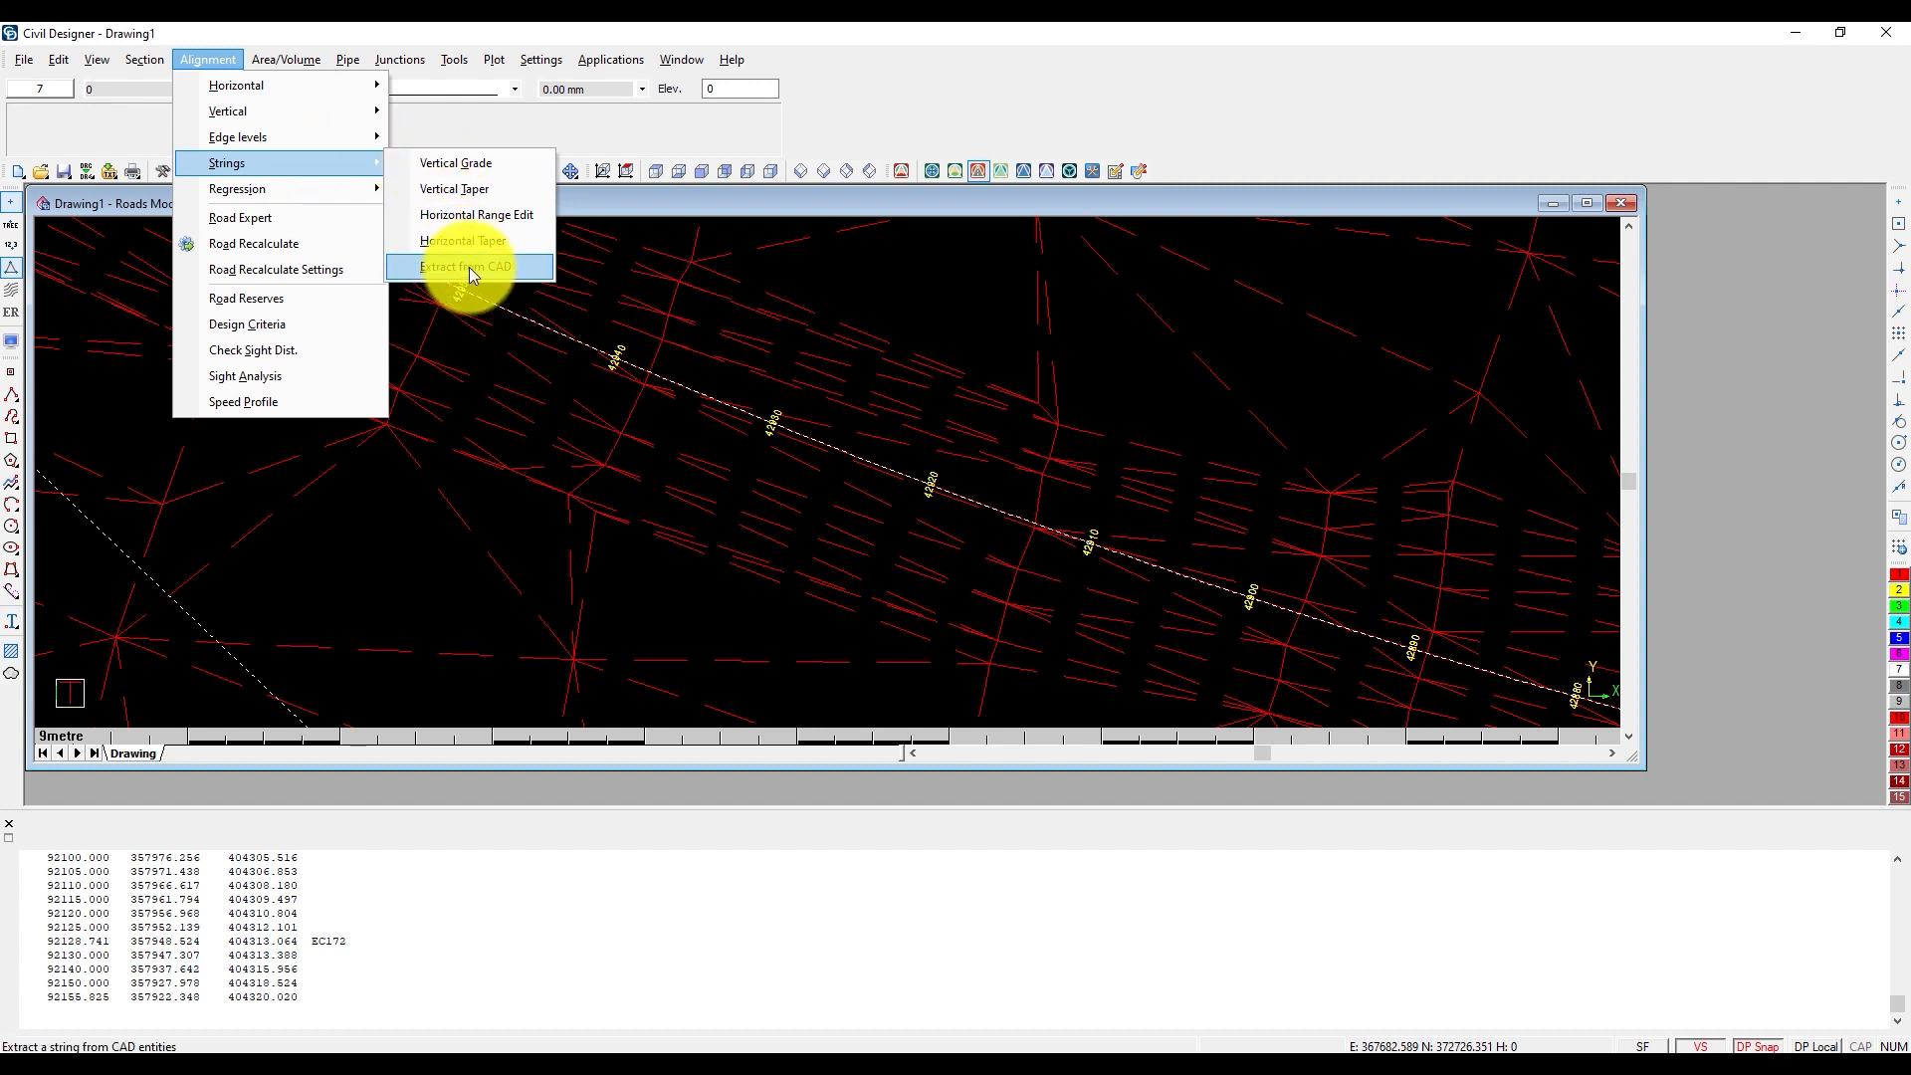
{"action": "mouse_move", "coordinate": [329, 199]}
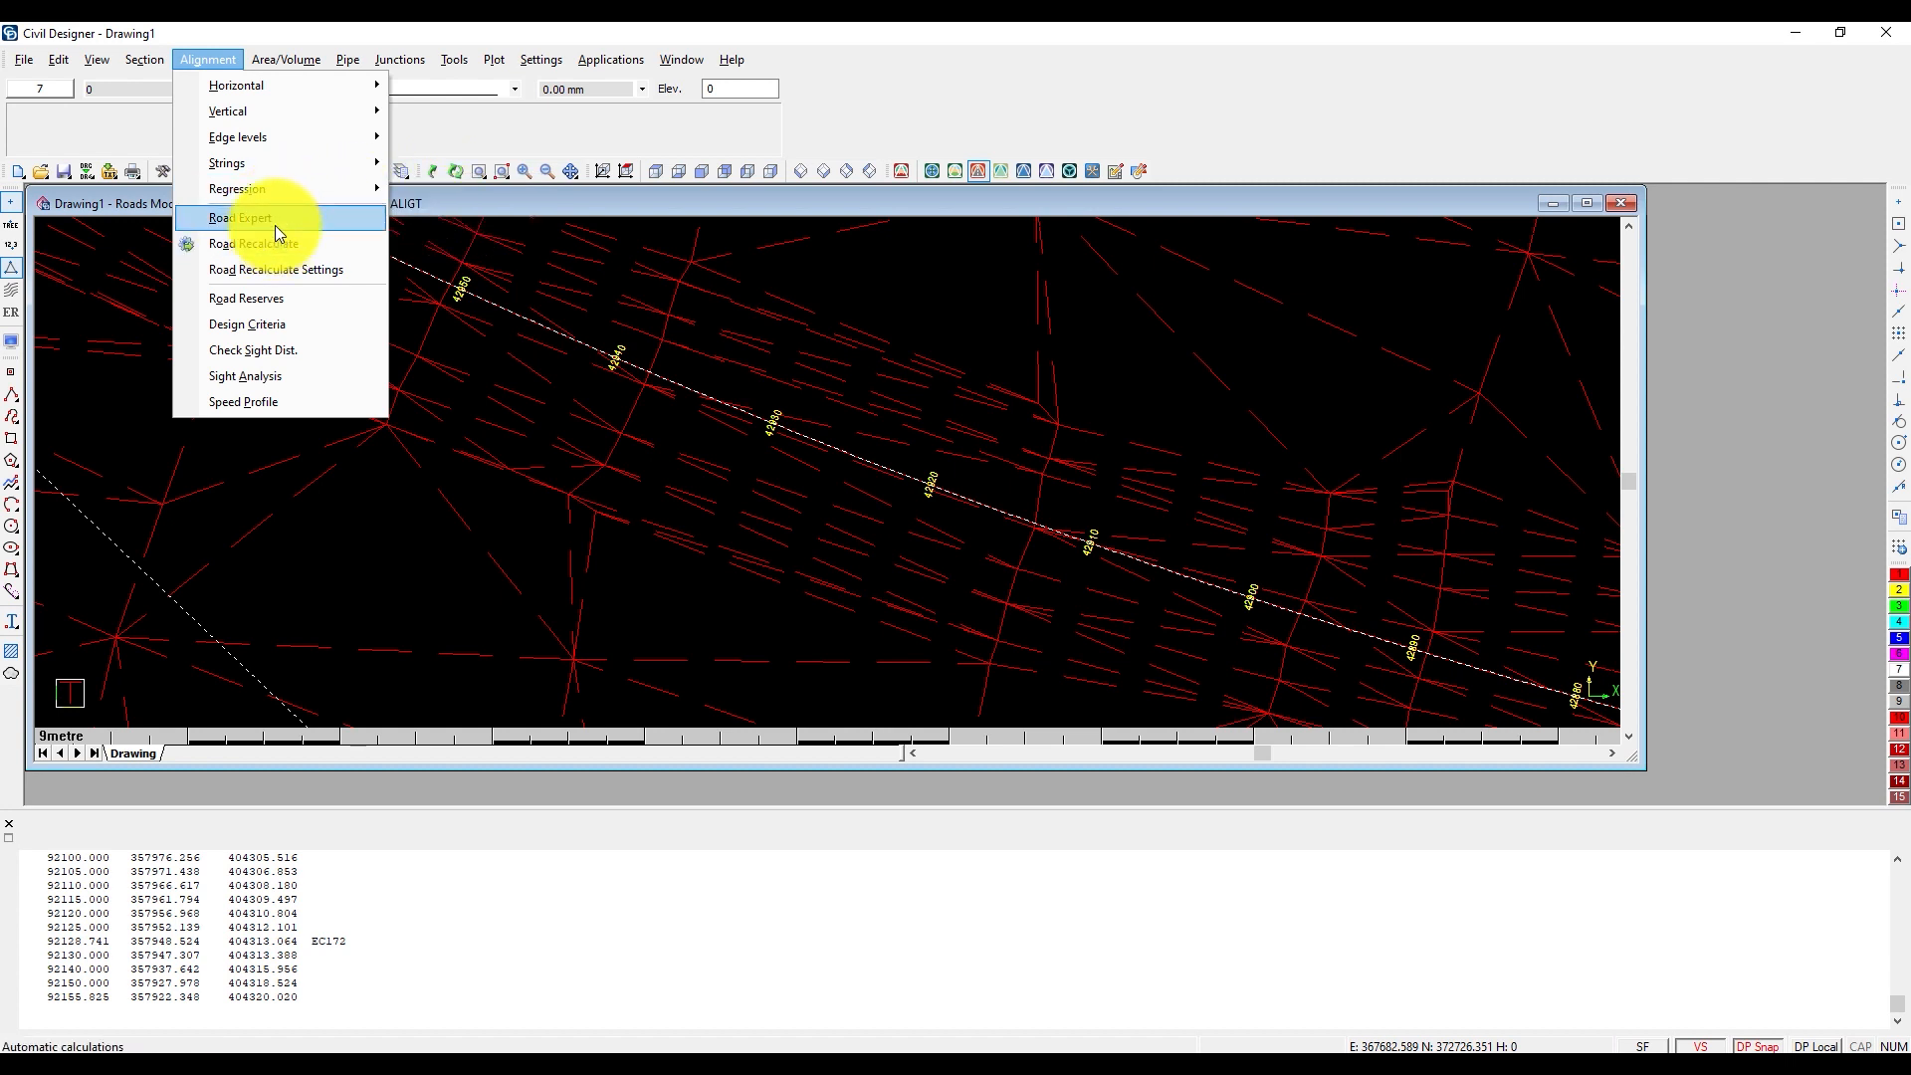
{"action": "left_click", "coordinate": [296, 273]}
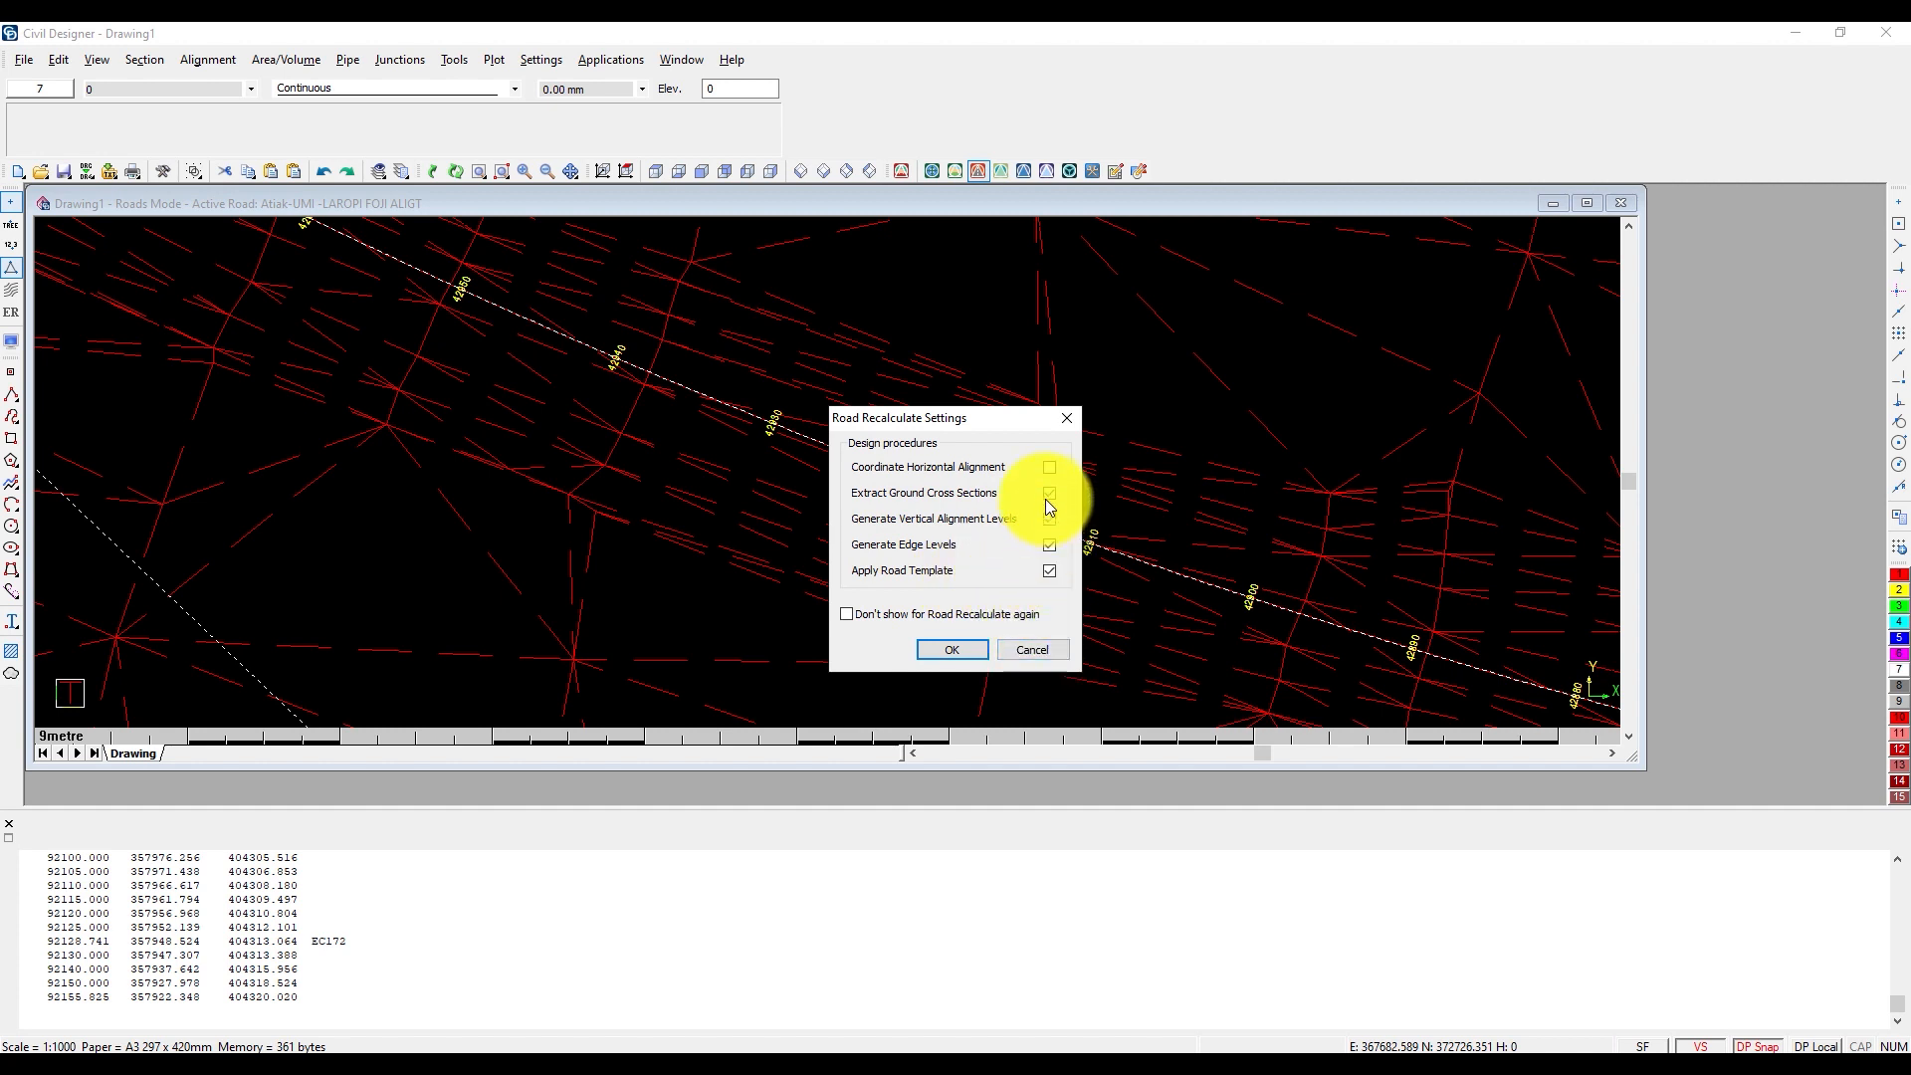
{"action": "left_click", "coordinate": [1027, 651]}
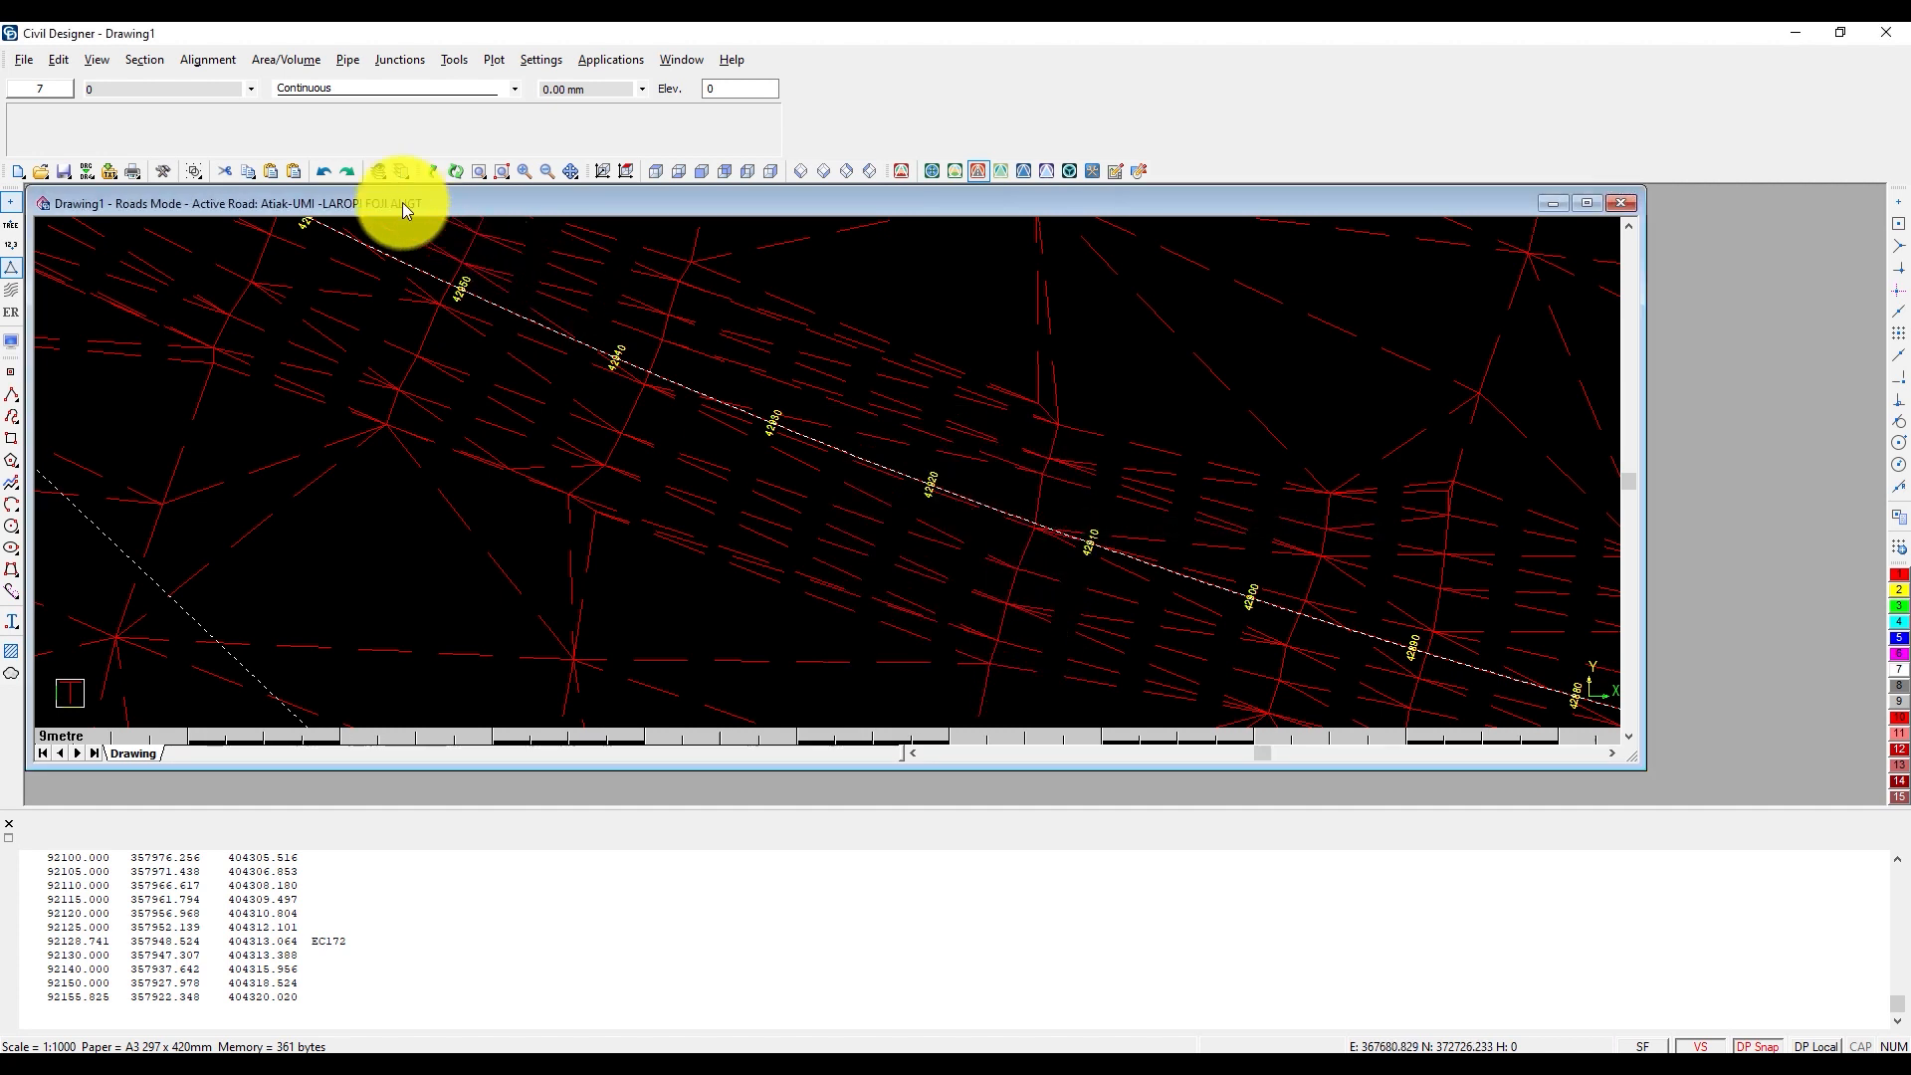
Run Road Expert from extracting ground cross sections through applying the road template, with the Camber -> Crossfall -> Full (TRH) super development method
{"action": "left_click", "coordinate": [210, 62]}
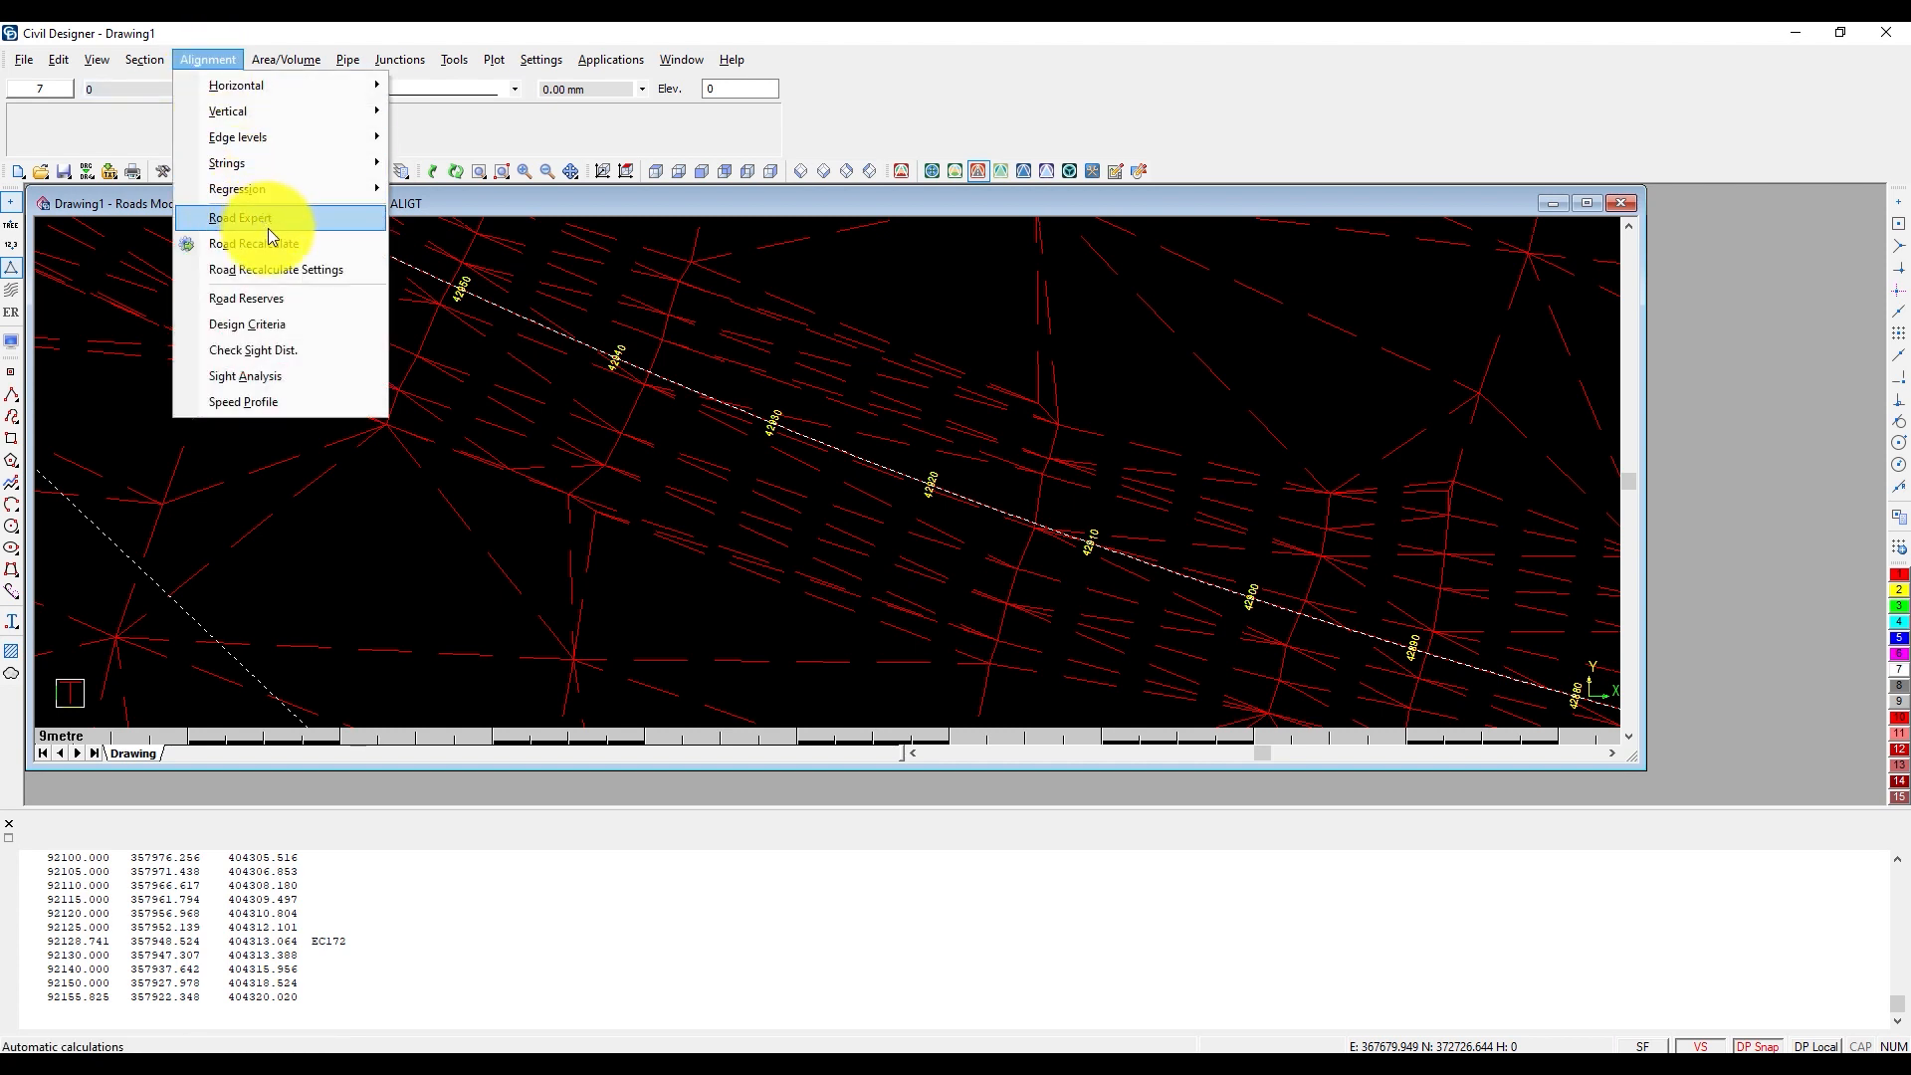
{"action": "left_click", "coordinate": [269, 221]}
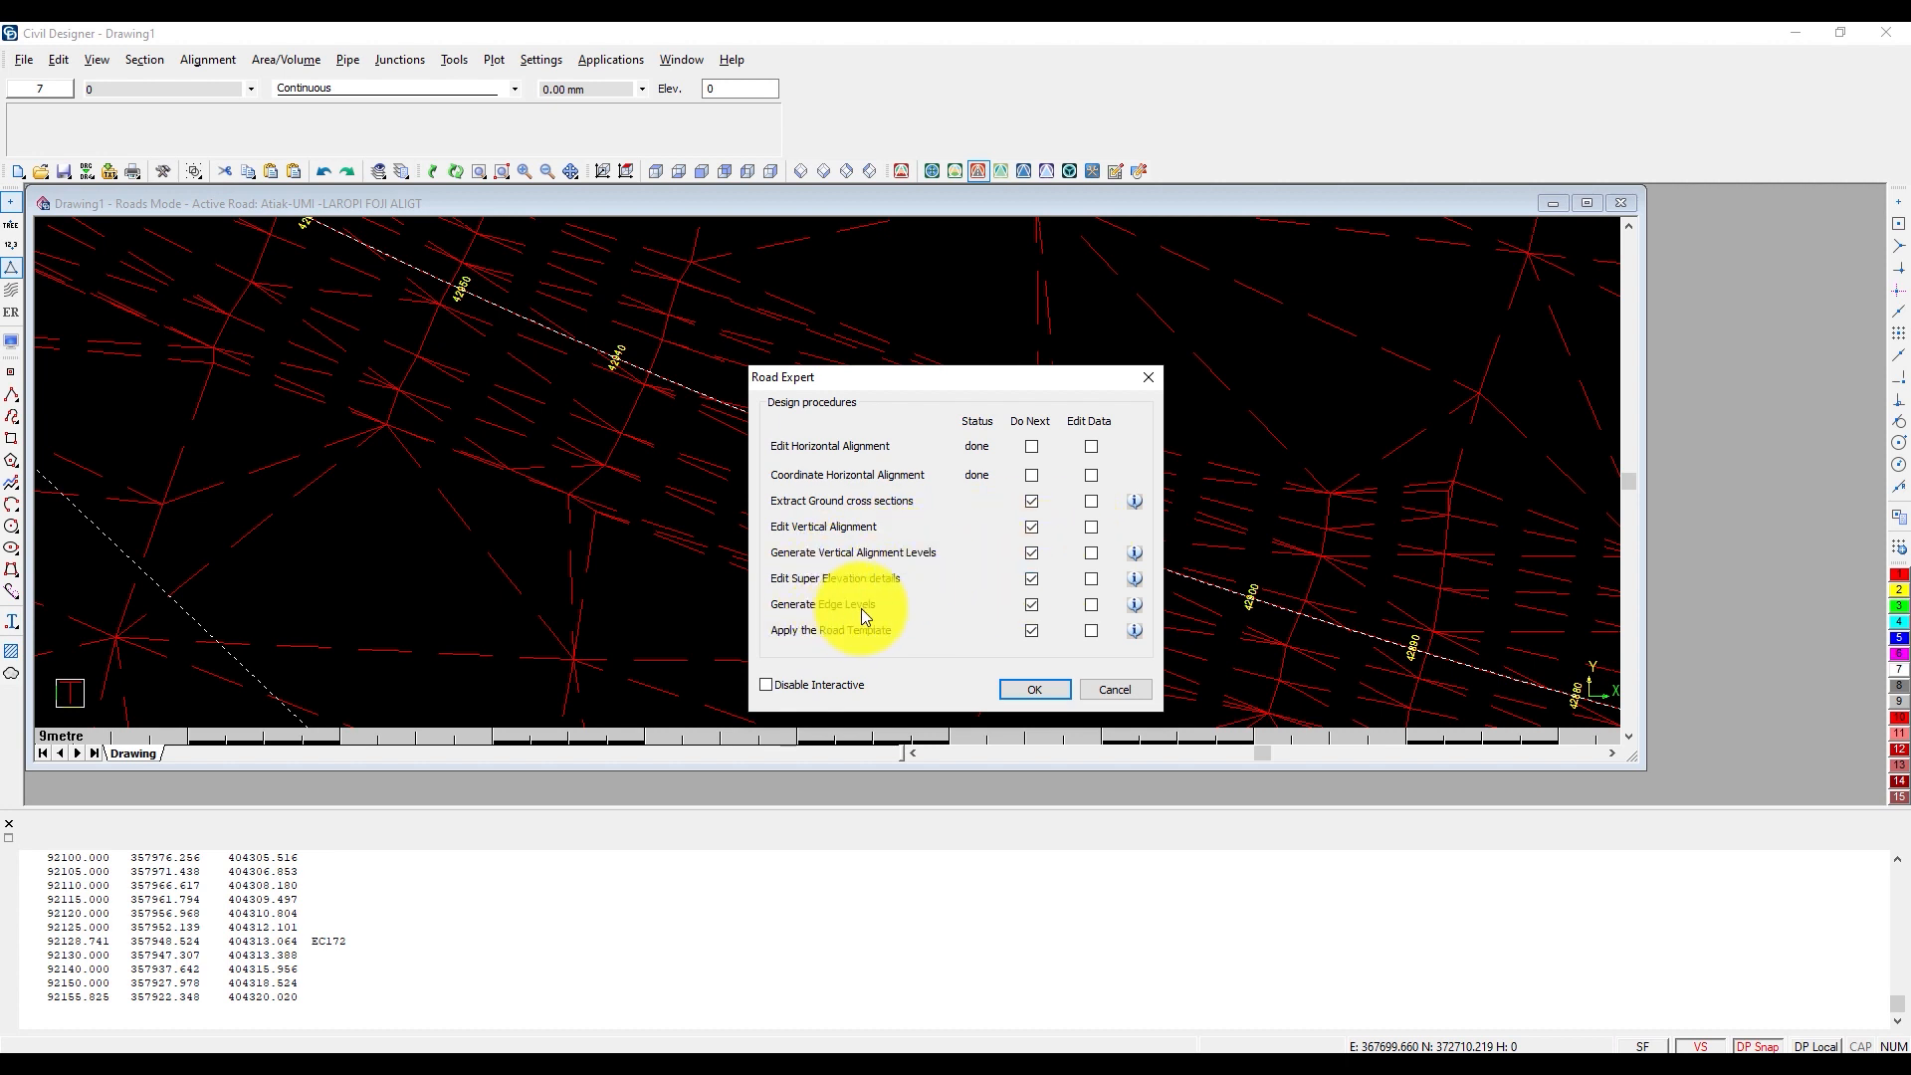
{"action": "left_click", "coordinate": [1036, 689]}
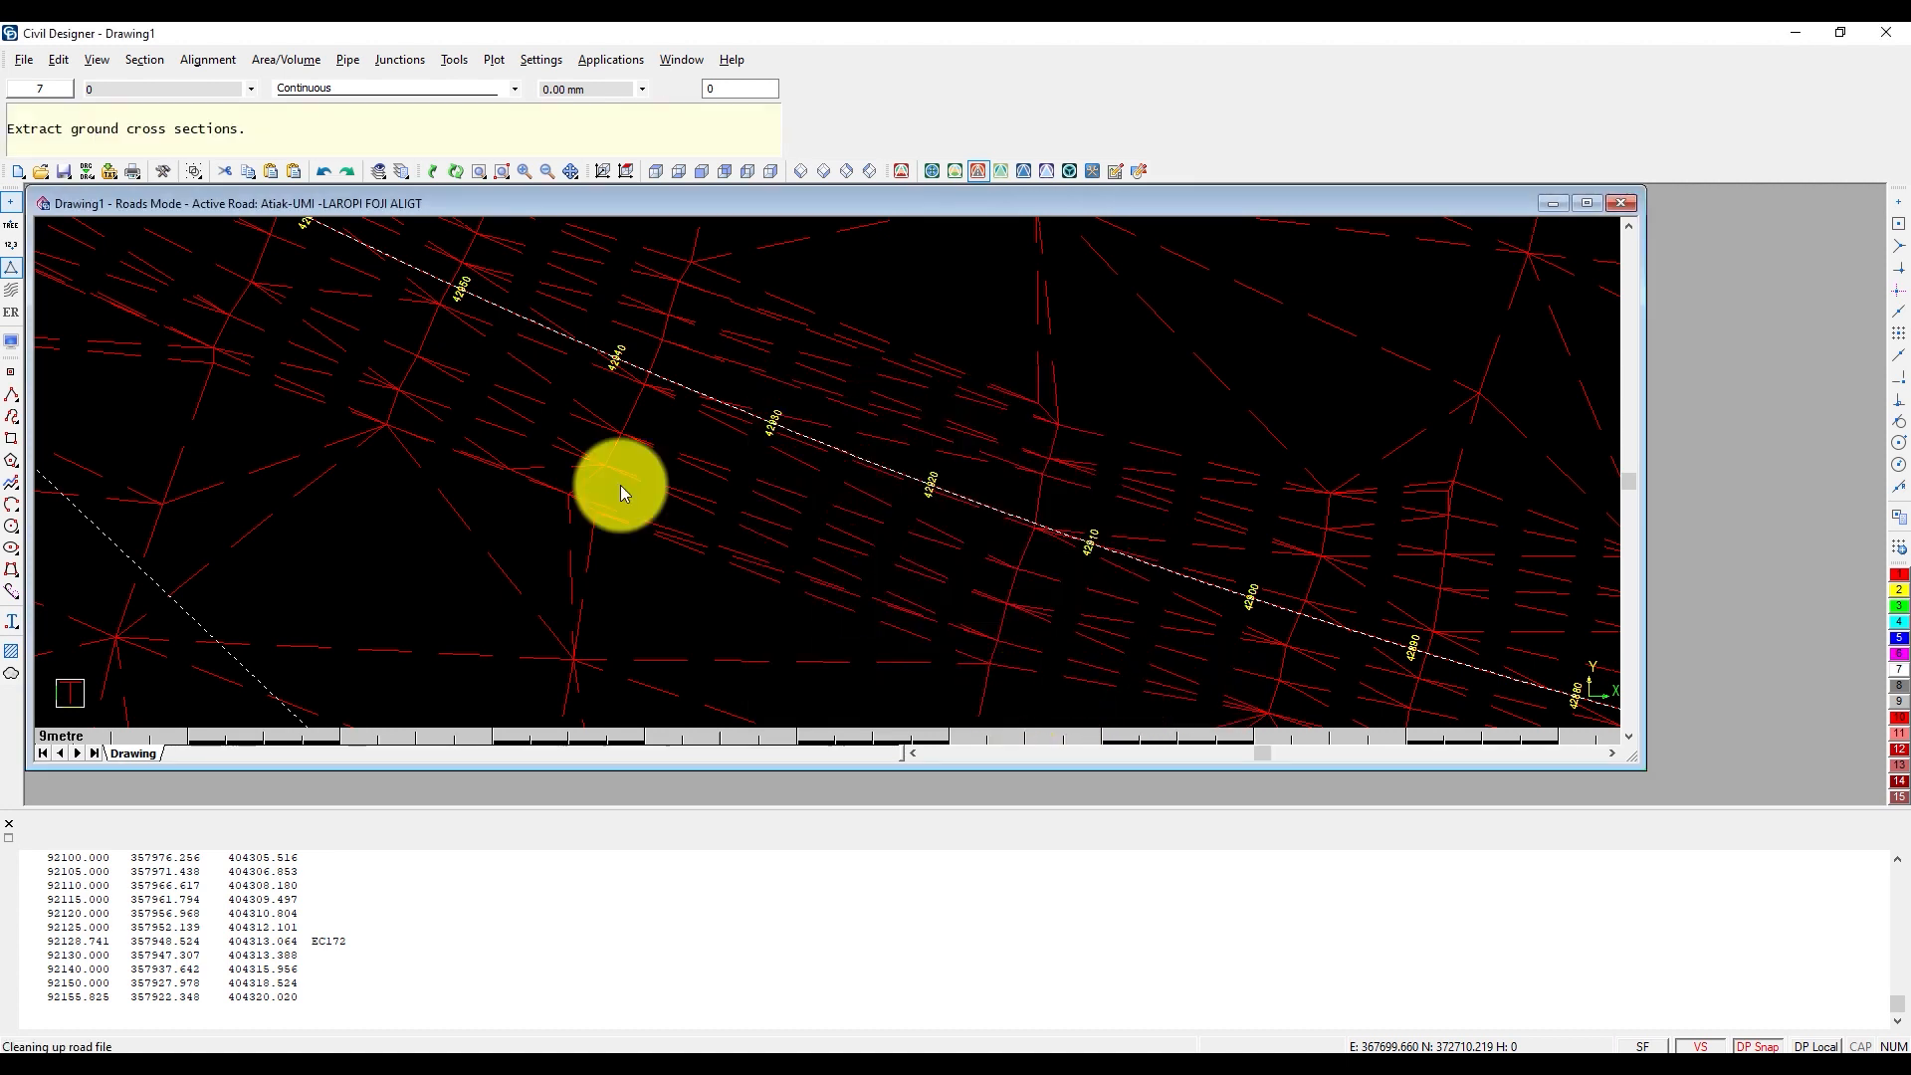
{"action": "left_click", "coordinate": [214, 62]}
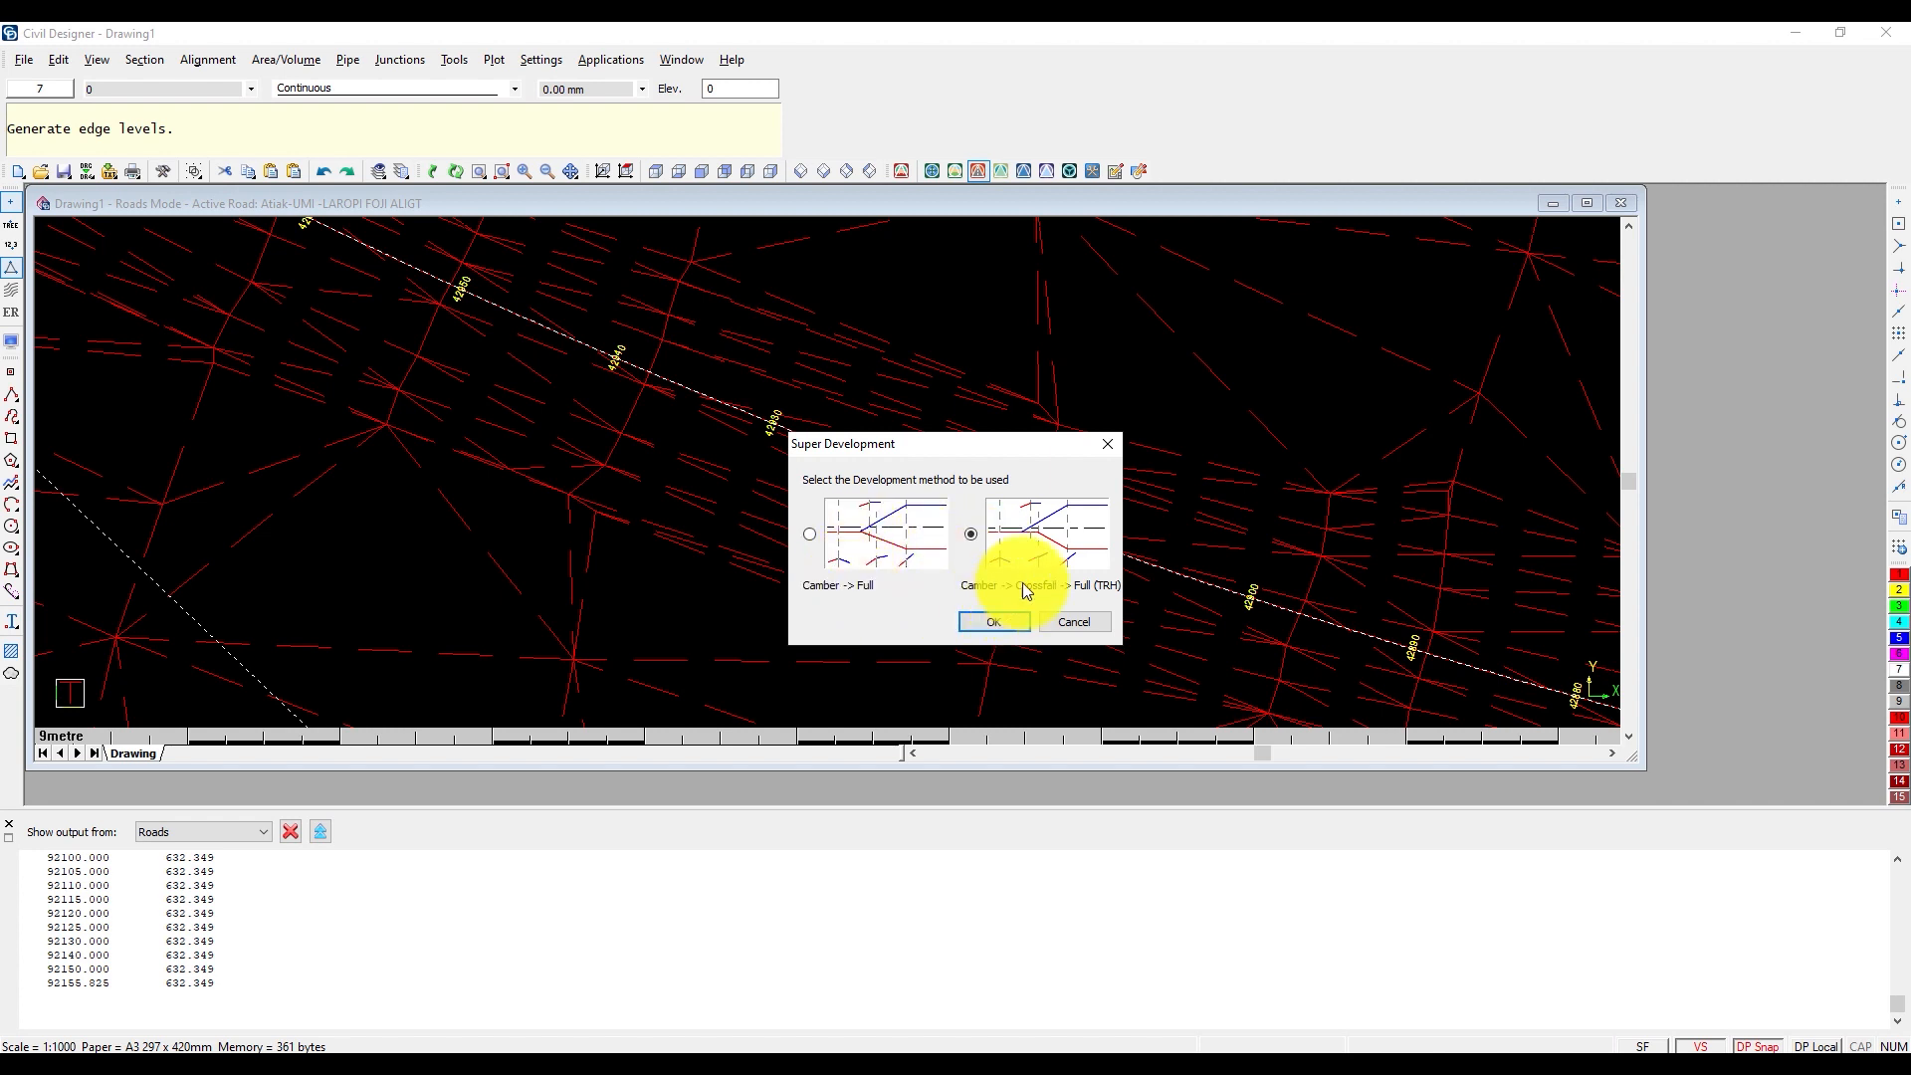
{"action": "left_click", "coordinate": [973, 535]}
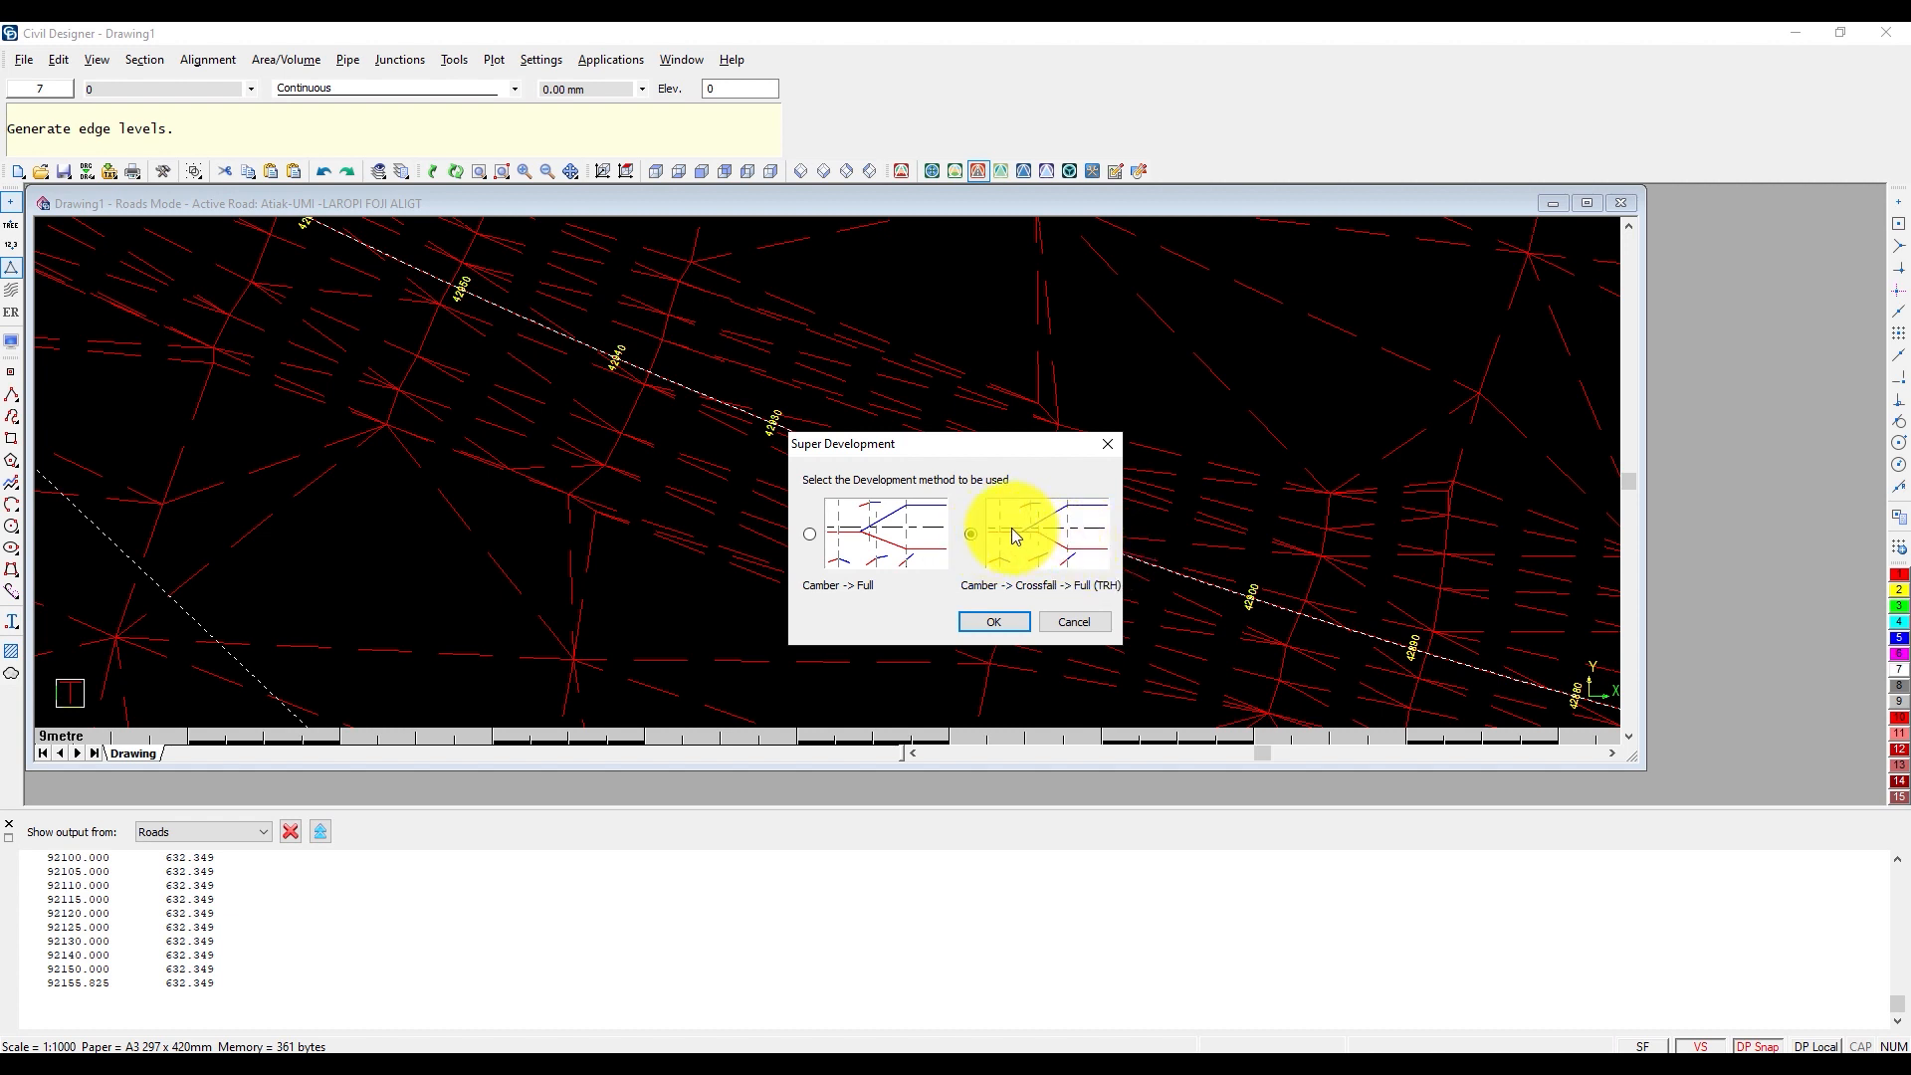
{"action": "left_click", "coordinate": [998, 623]}
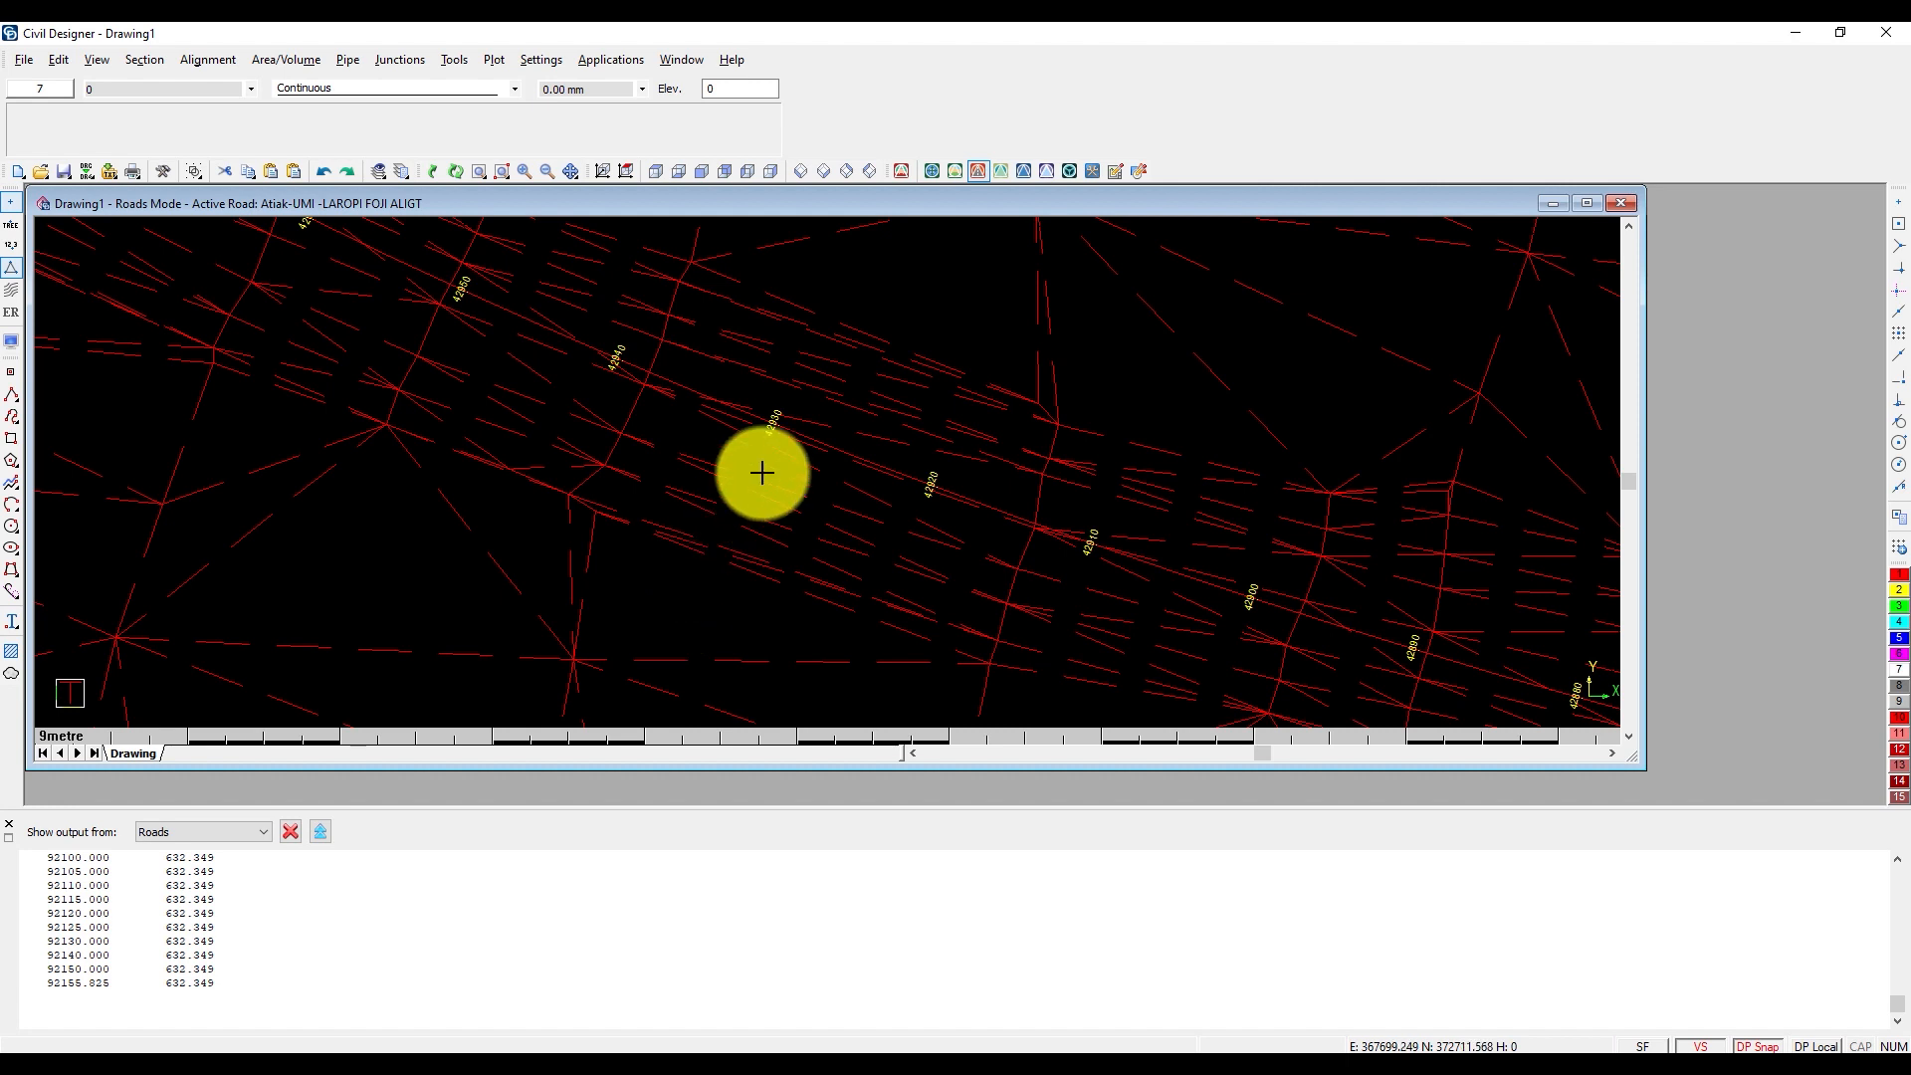
Examine the processed road along its chainage labels at close and wide range against the ground triangulation
{"action": "left_click", "coordinate": [920, 482]}
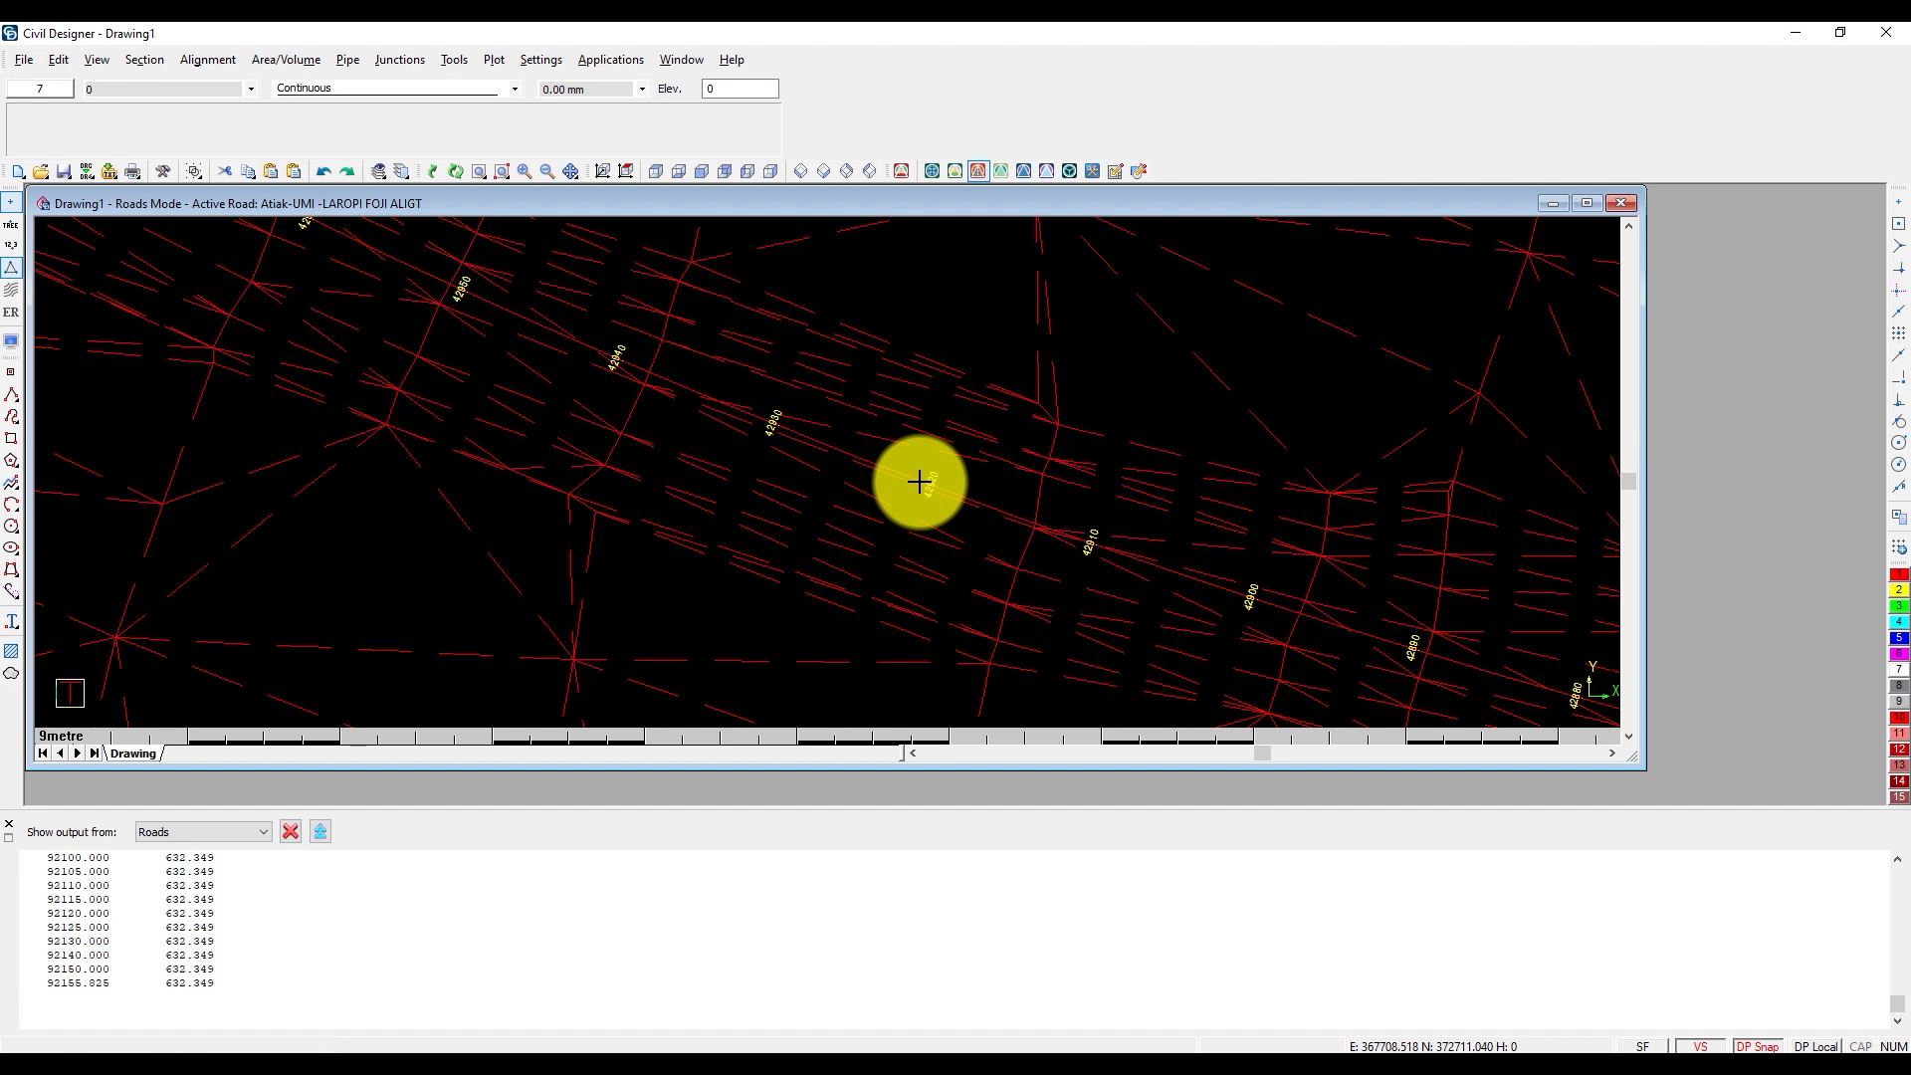
{"action": "left_click", "coordinate": [856, 542]}
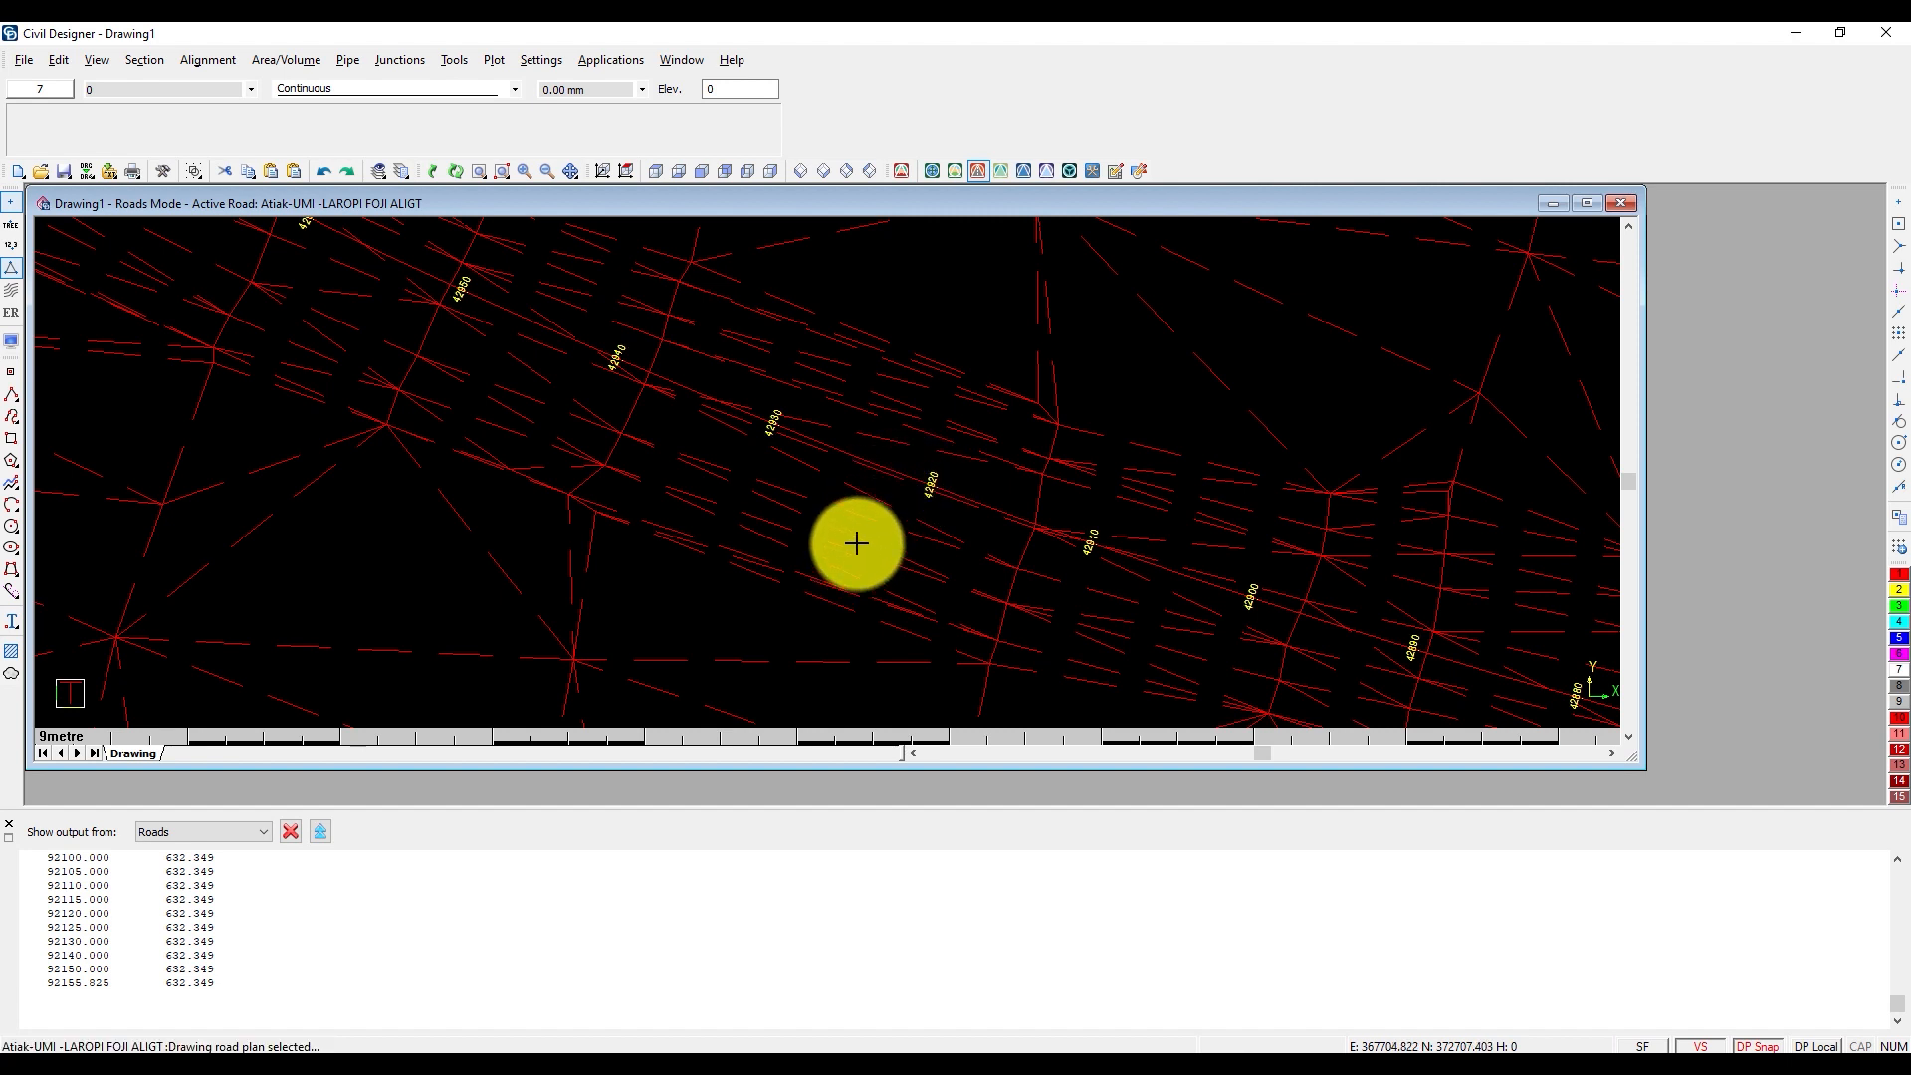
{"action": "scroll", "coordinate": [856, 543], "scroll_direction": "down", "scroll_amount": 3}
{"action": "scroll", "coordinate": [856, 543], "scroll_direction": "up", "scroll_amount": 5}
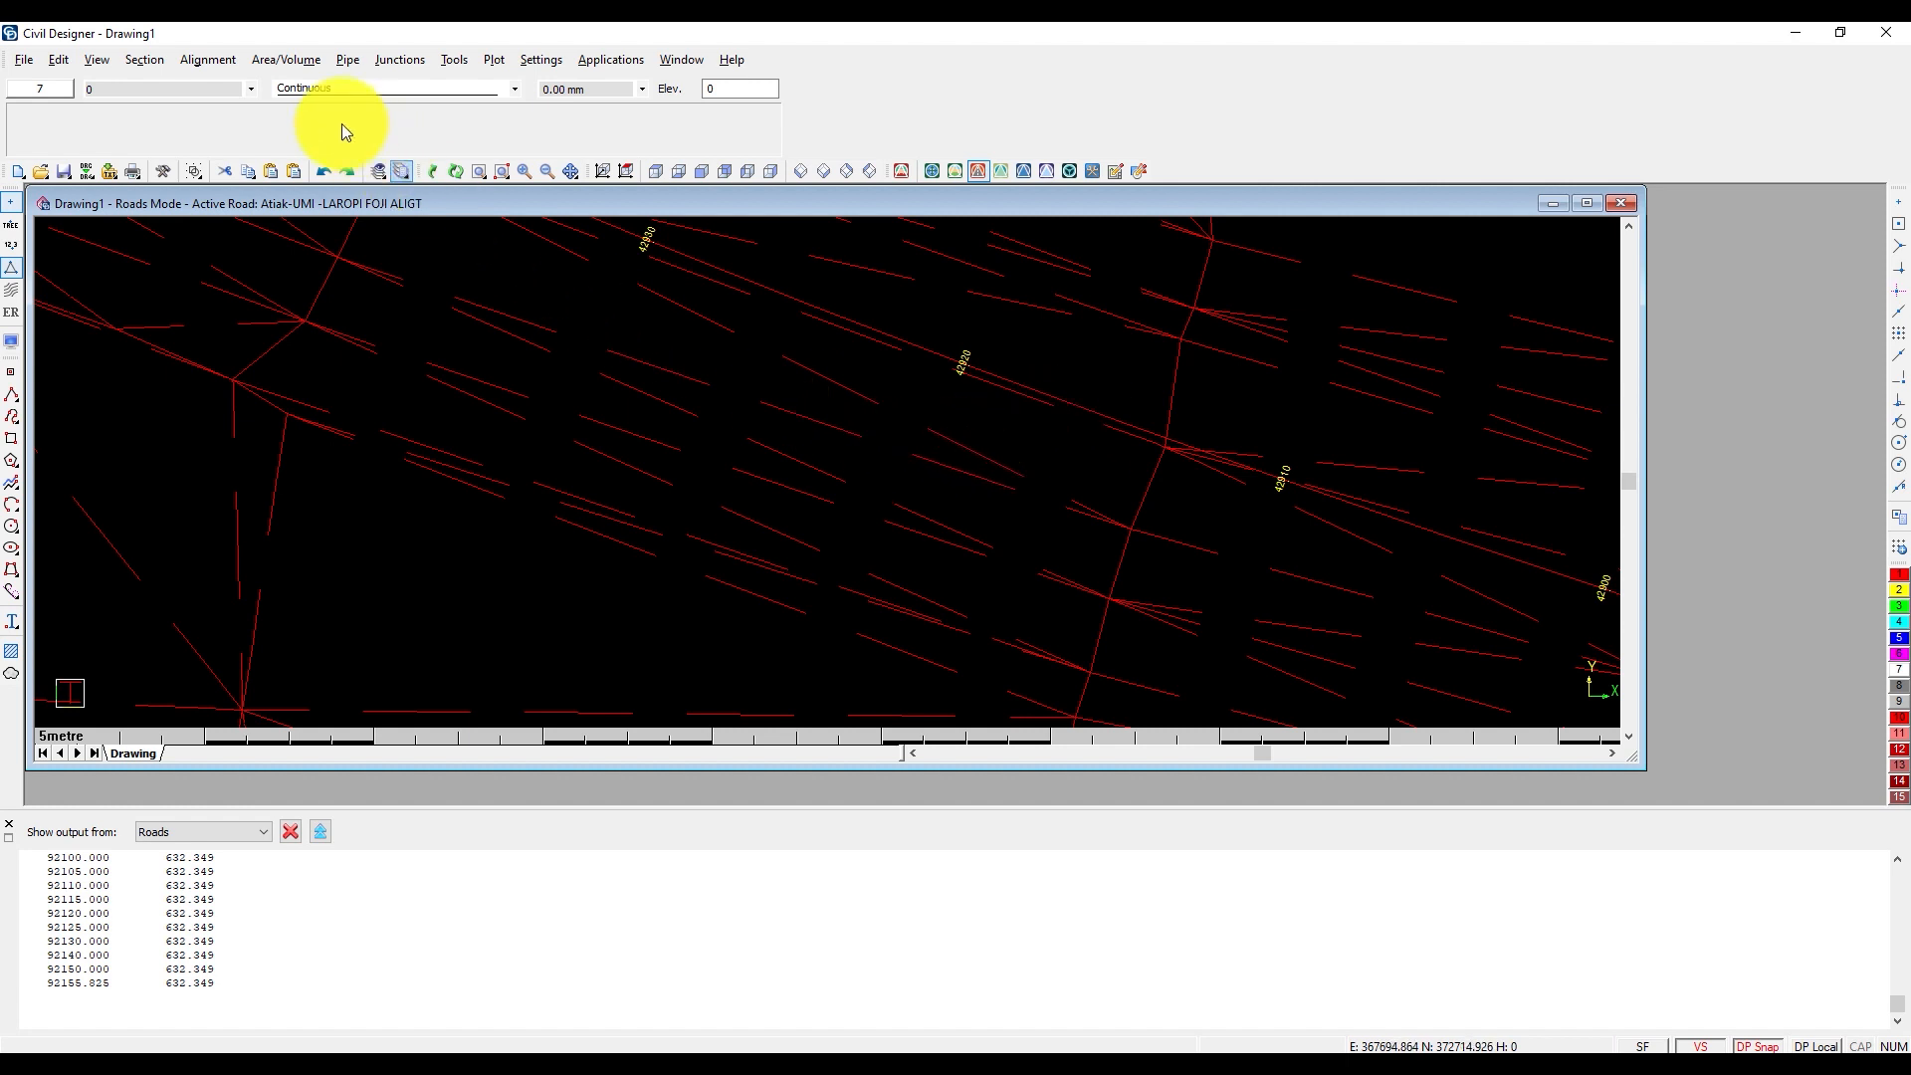
{"action": "left_click", "coordinate": [211, 59]}
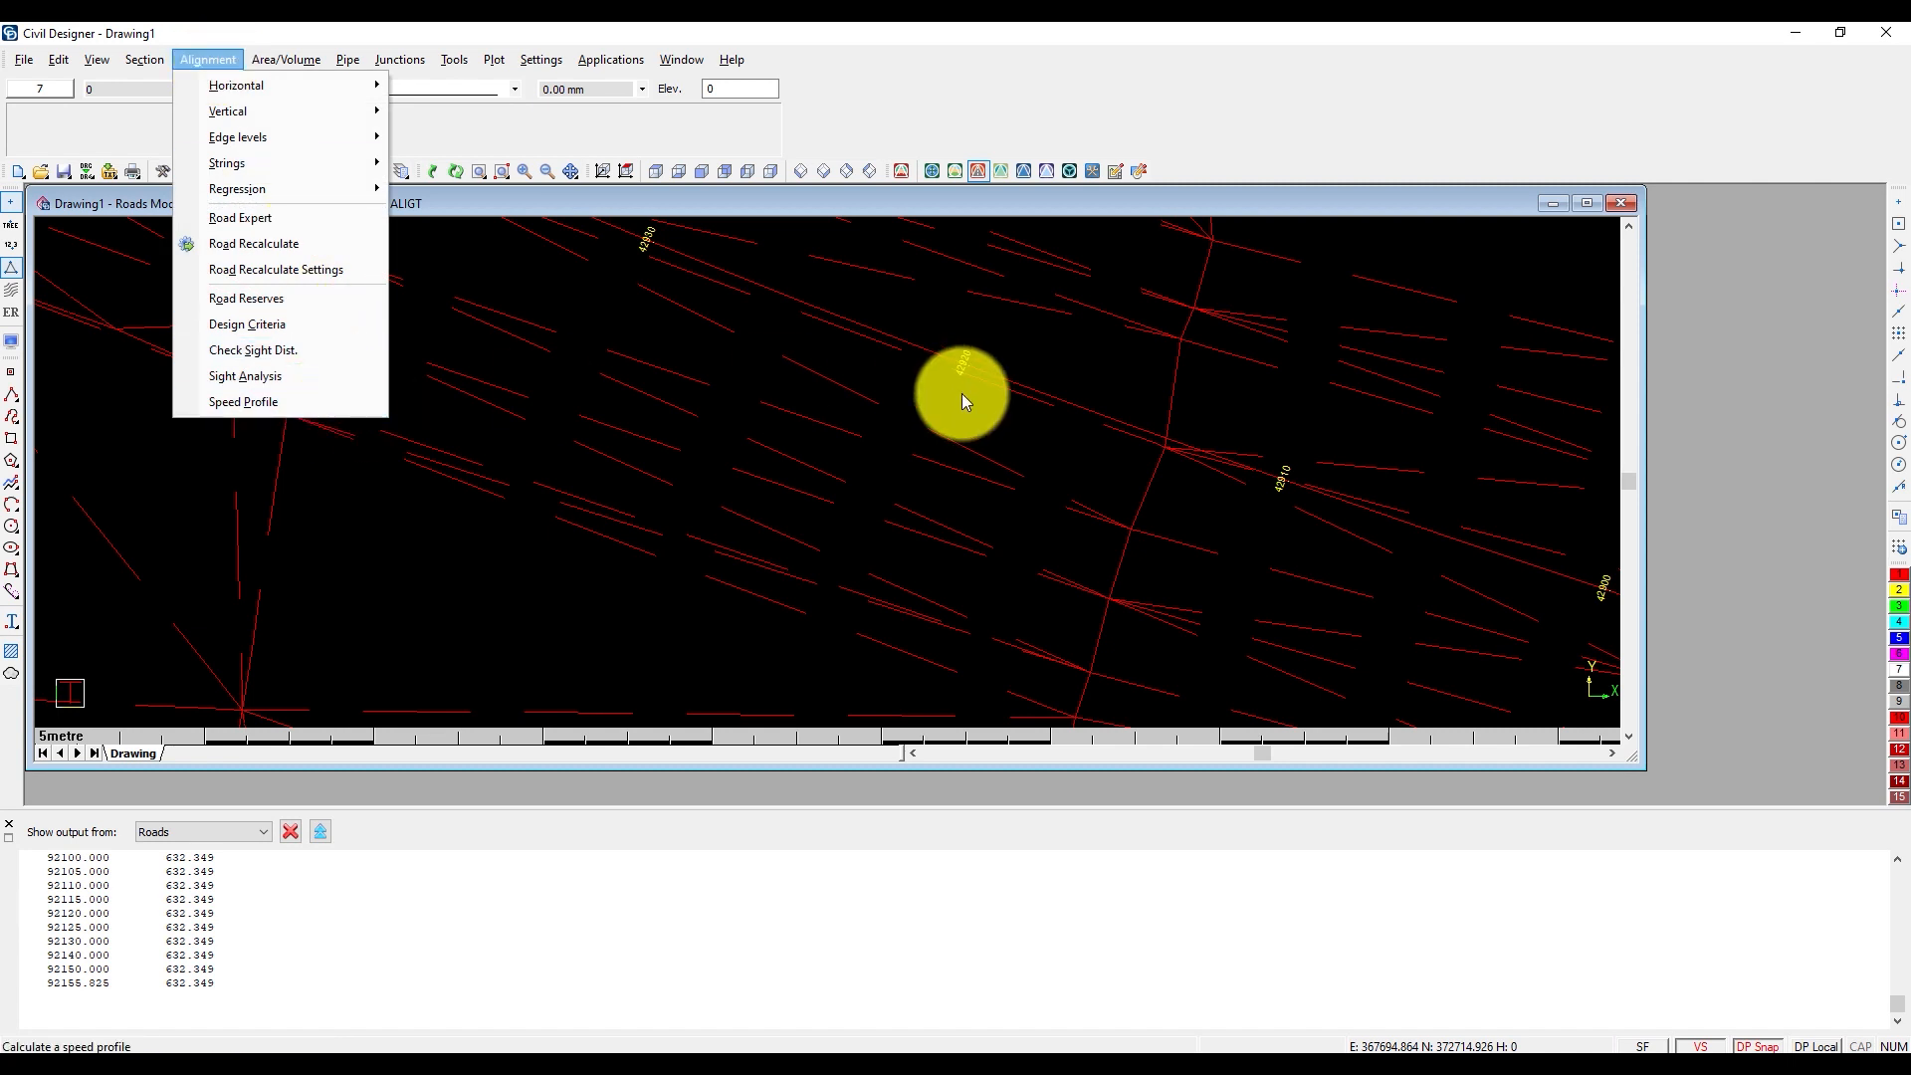
{"action": "left_click", "coordinate": [1041, 392]}
{"action": "left_click", "coordinate": [1075, 403]}
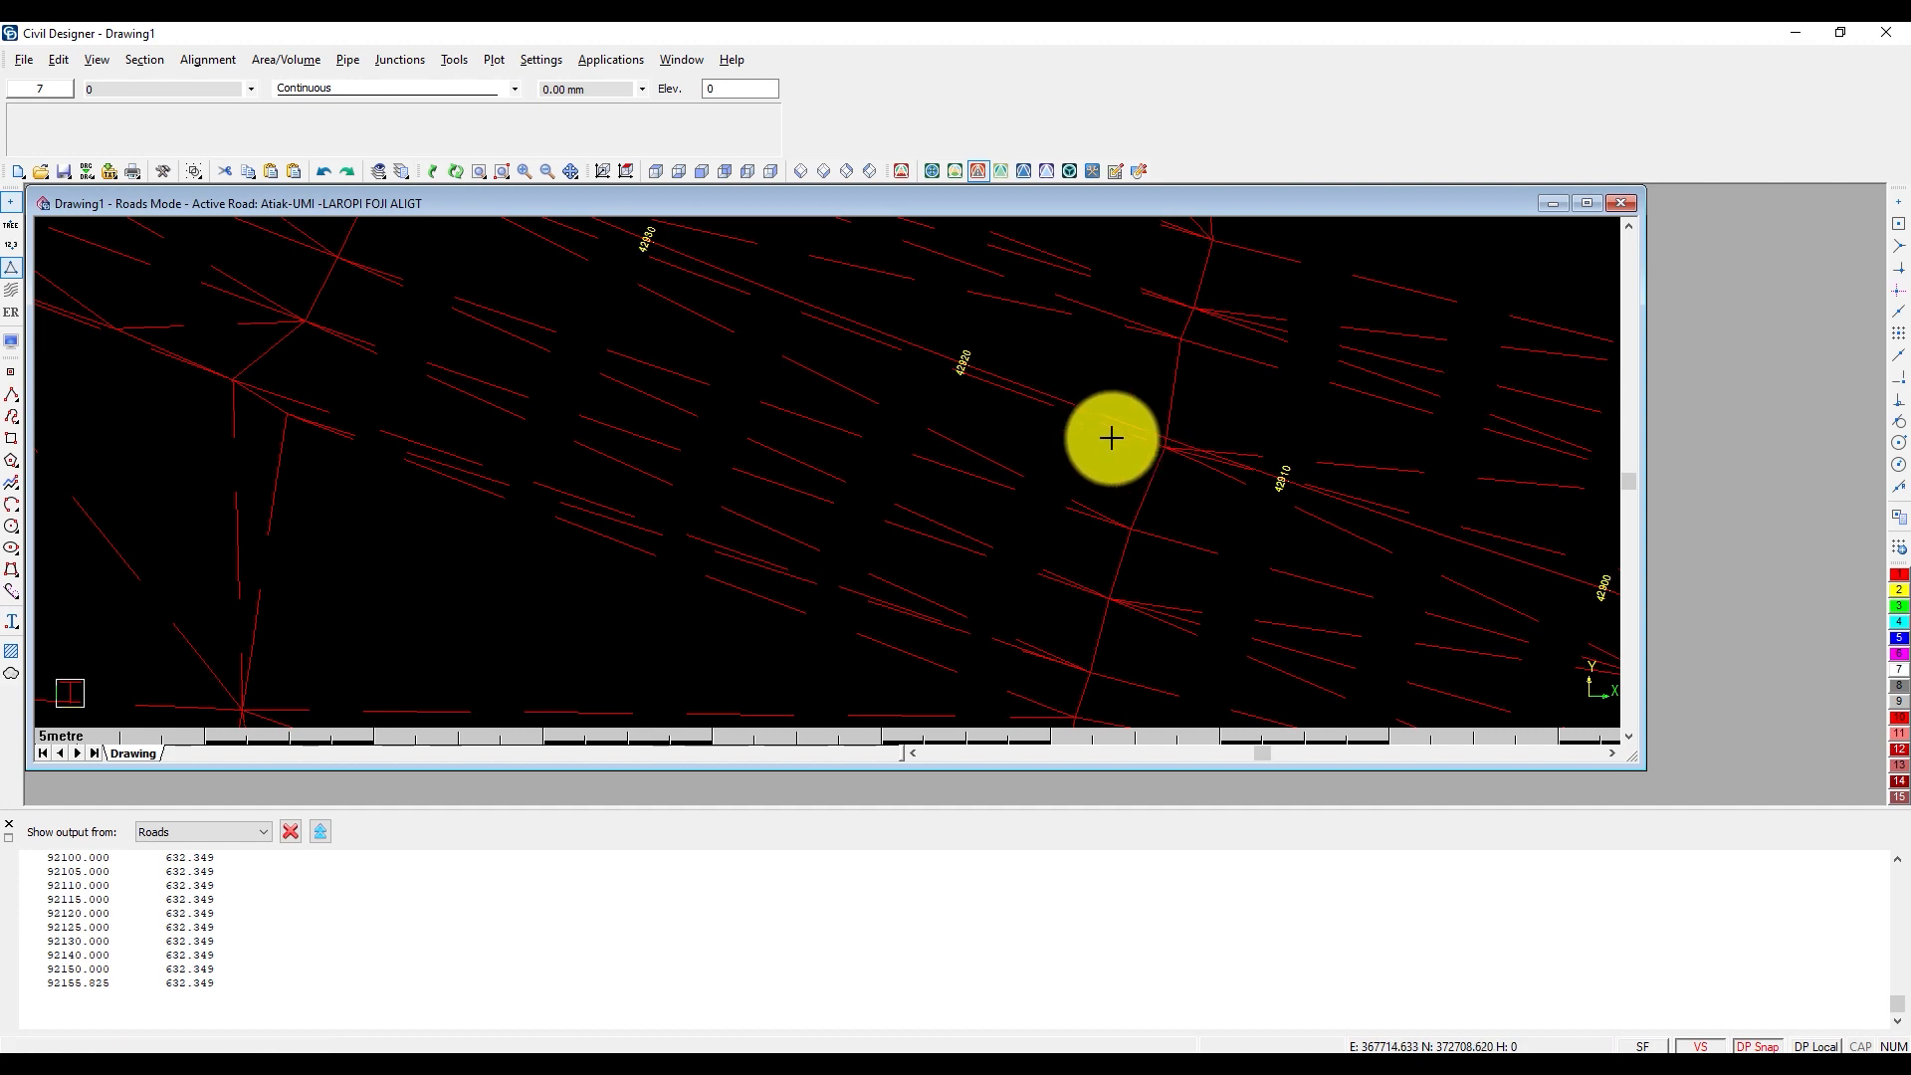
{"action": "scroll", "coordinate": [1108, 435], "scroll_direction": "down", "scroll_amount": 3}
{"action": "scroll", "coordinate": [972, 510], "scroll_direction": "down", "scroll_amount": 3}
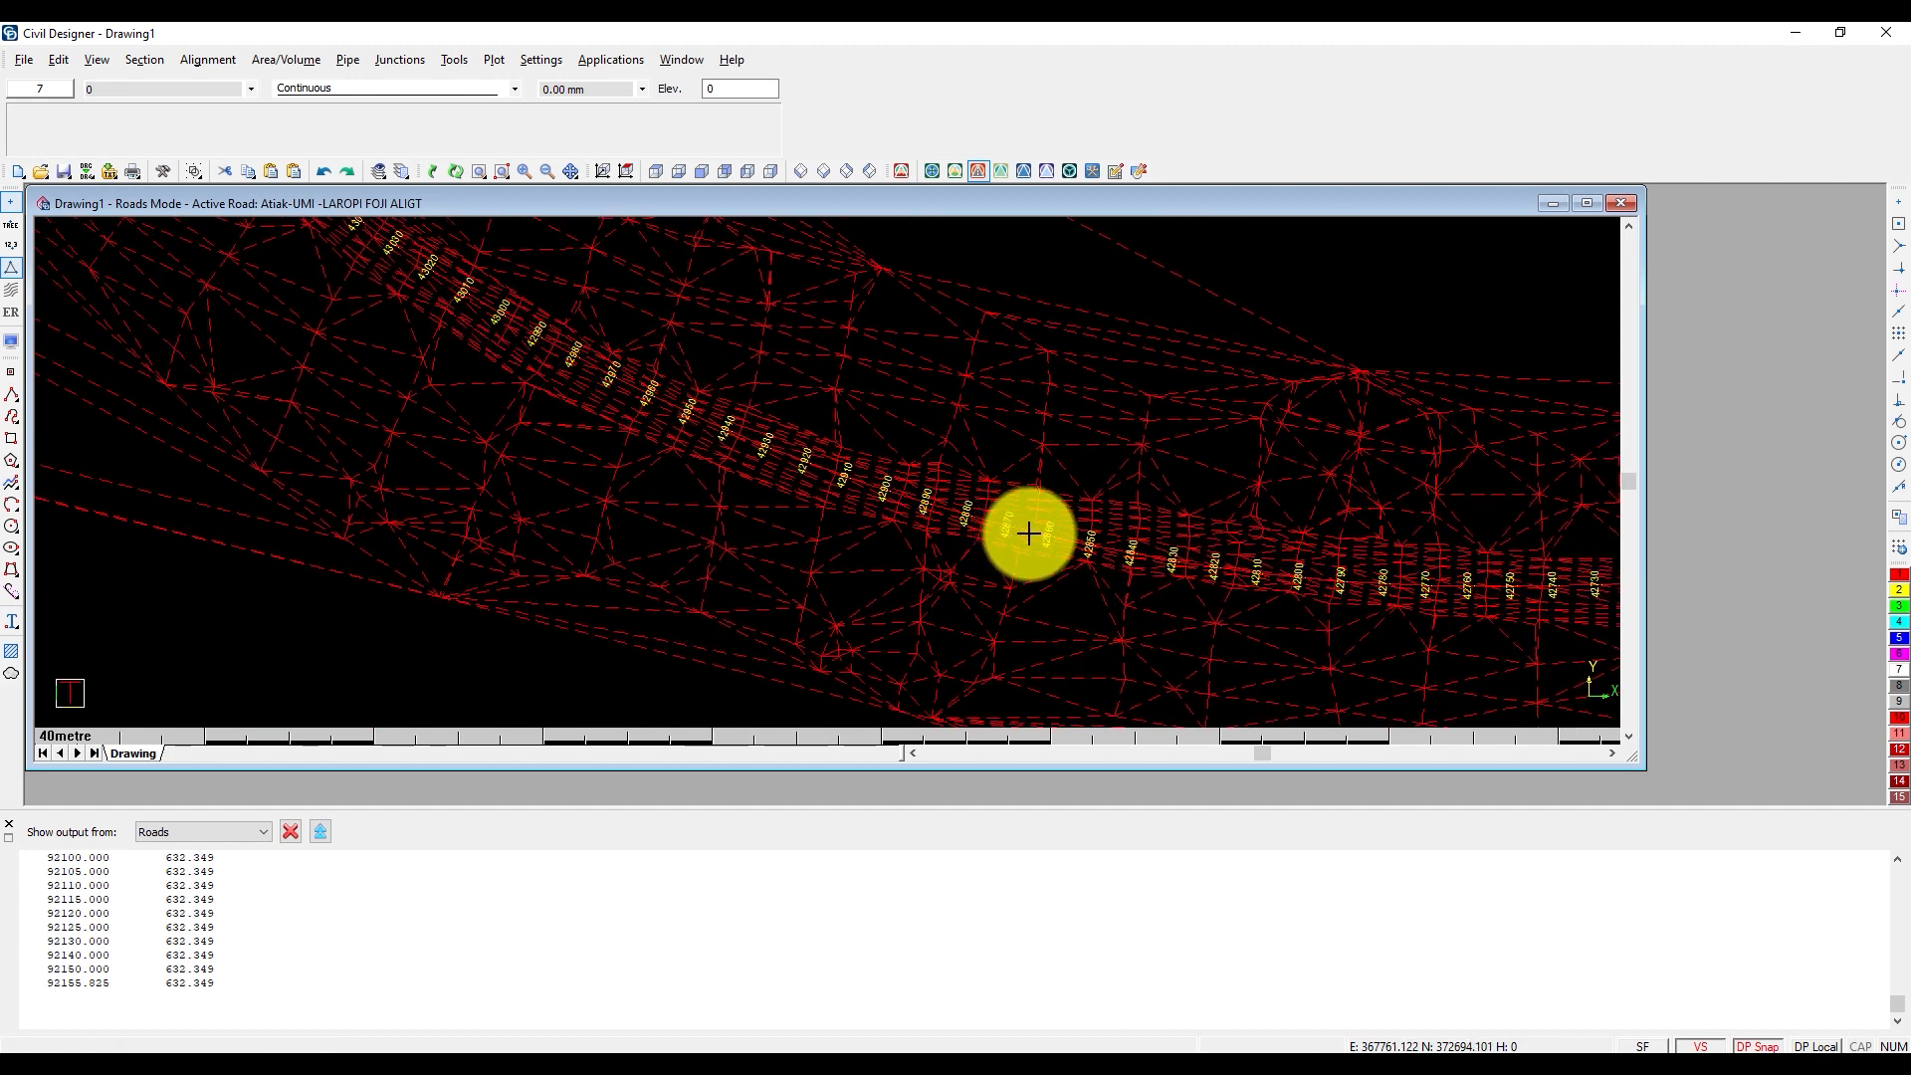
{"action": "scroll", "coordinate": [832, 469], "scroll_direction": "up", "scroll_amount": 6}
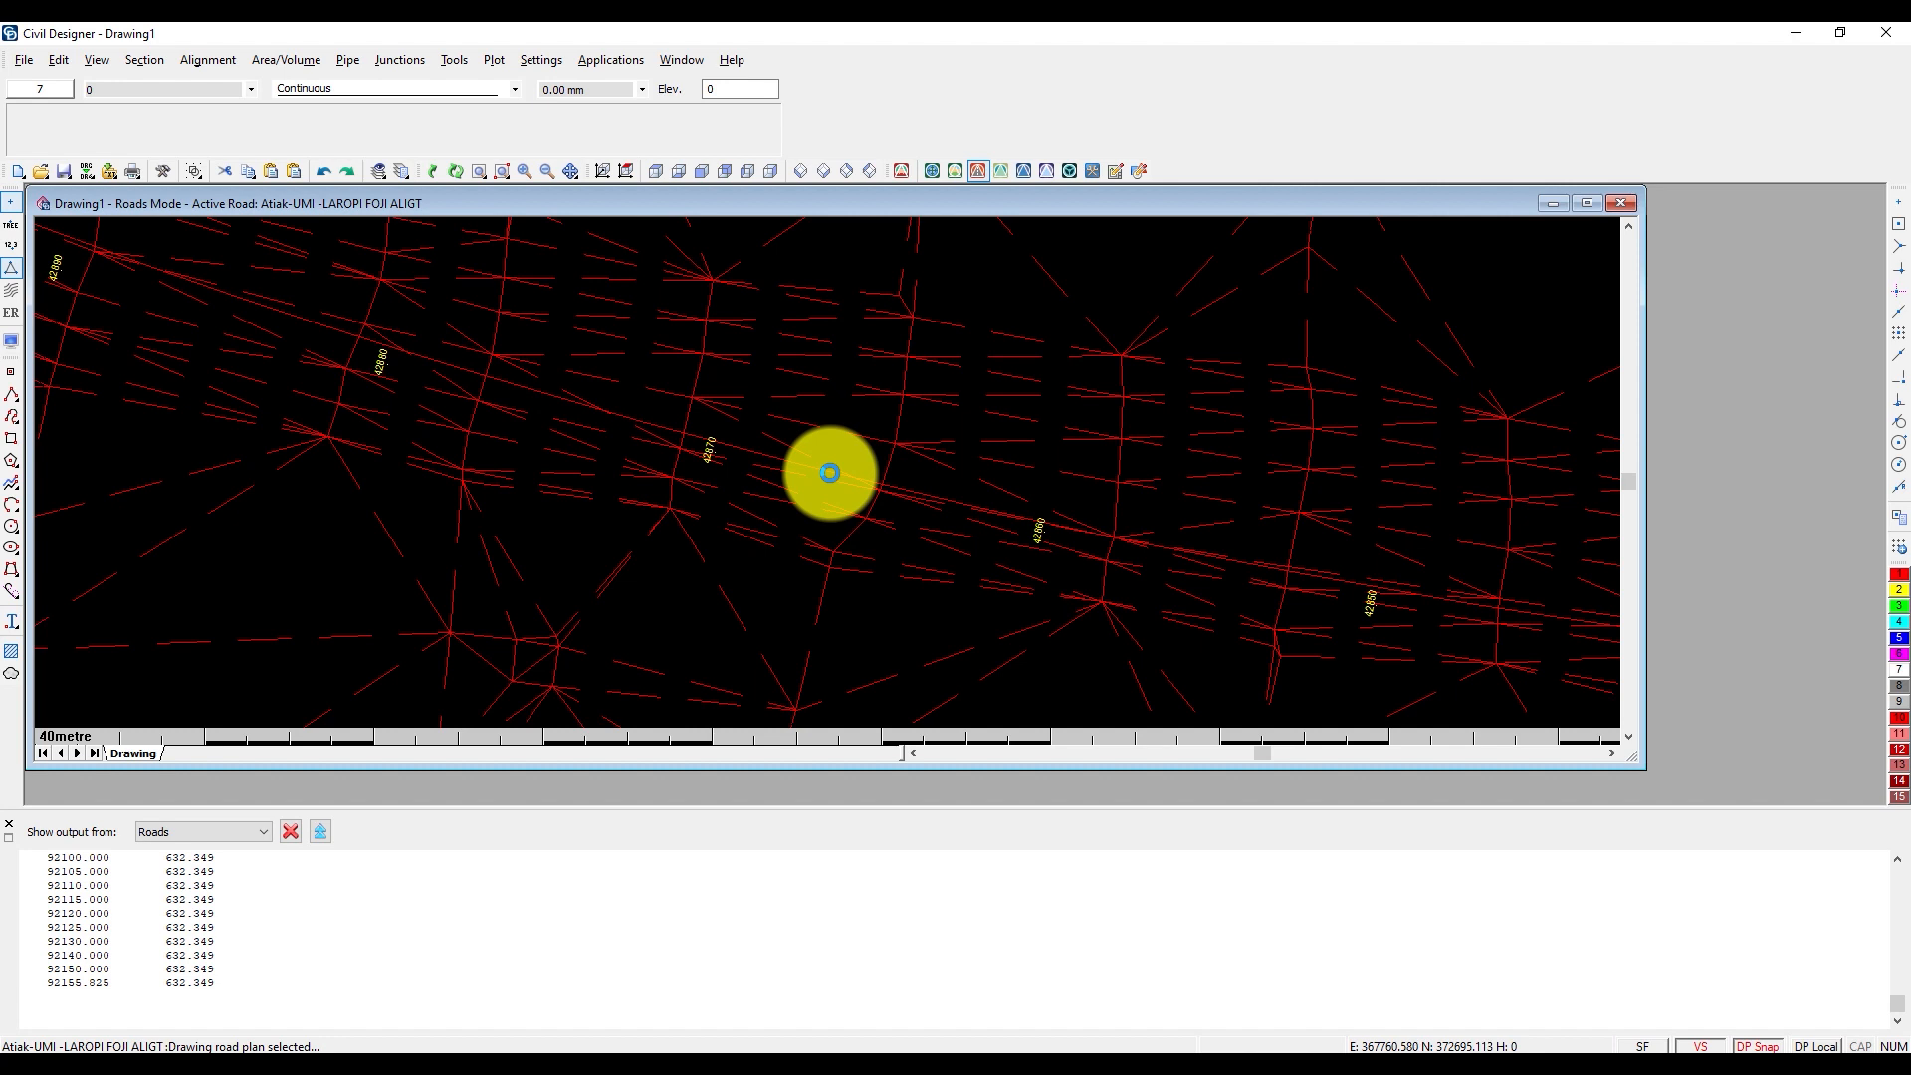
{"action": "scroll", "coordinate": [830, 473], "scroll_direction": "up", "scroll_amount": 2}
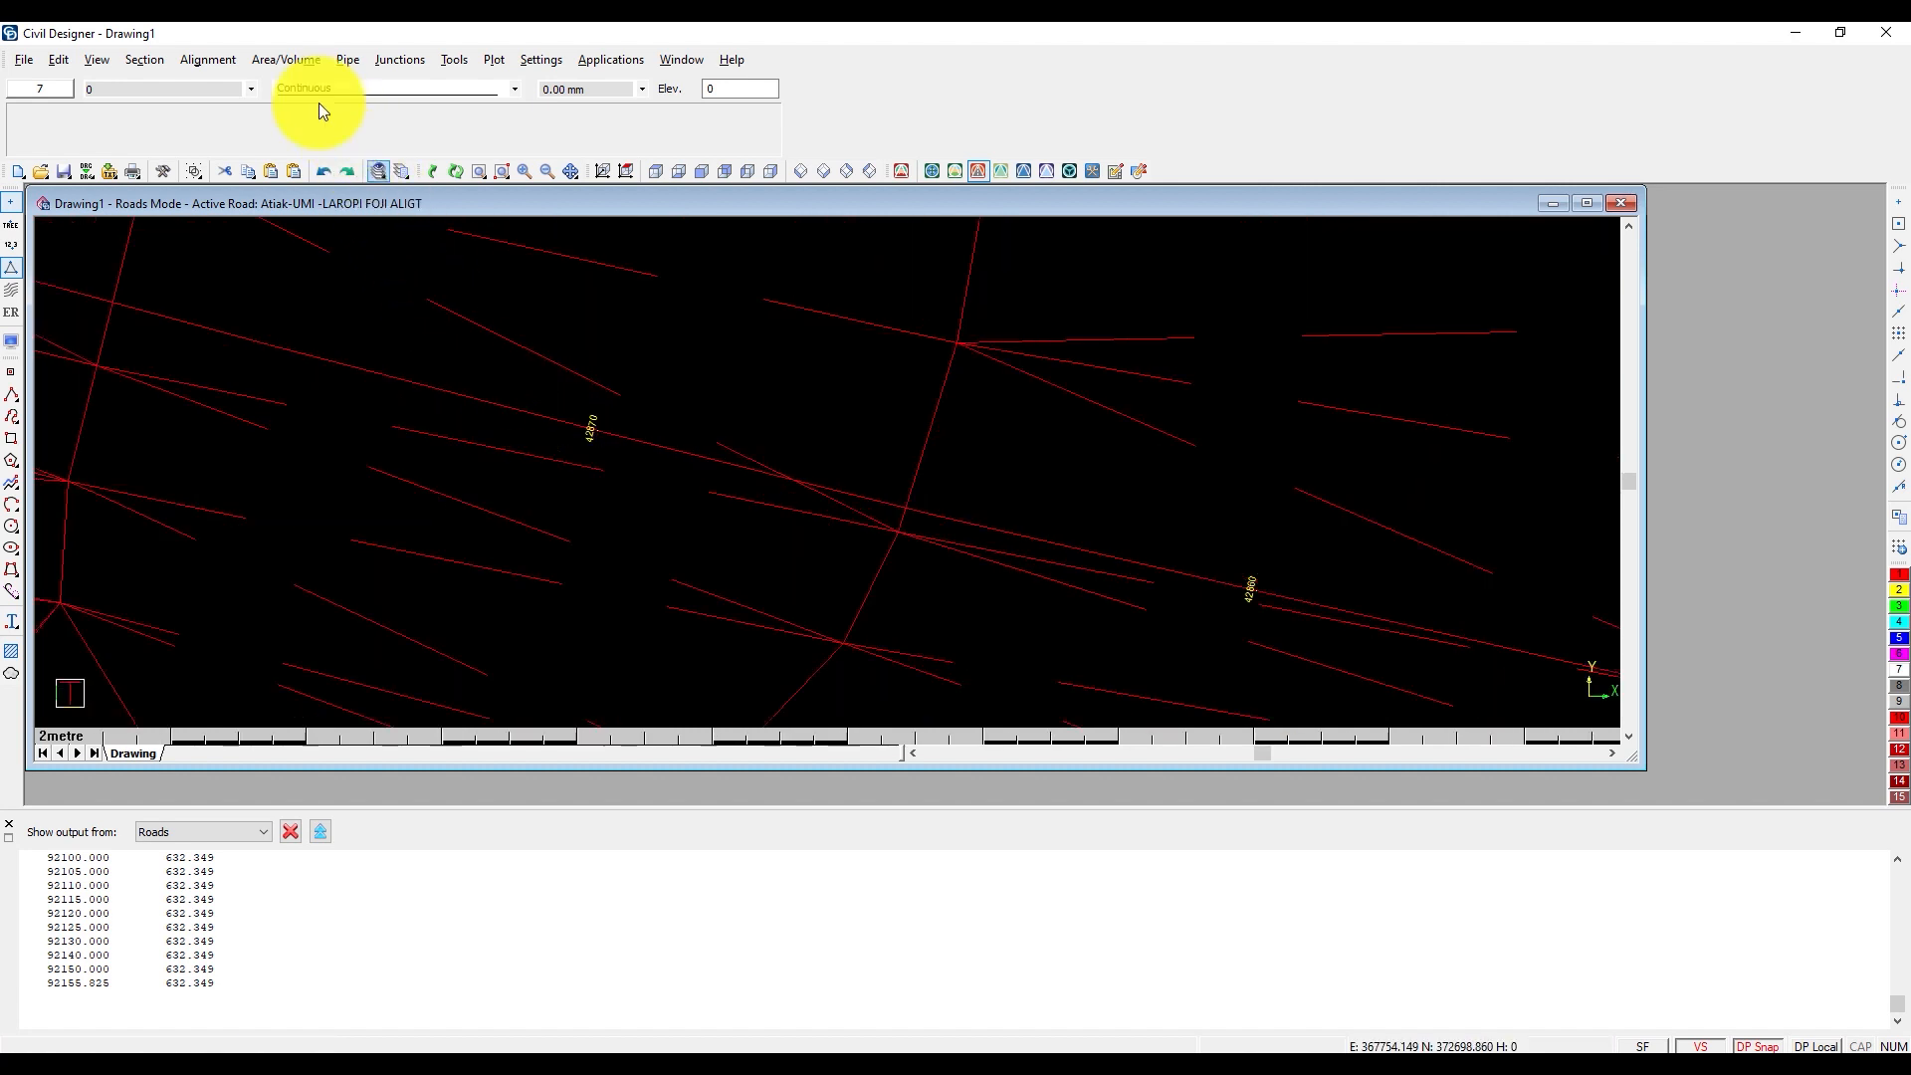
Start a Speed Profile for the active road with end chainage 66000 and initial speed 70 km/h
{"action": "left_click", "coordinate": [207, 60]}
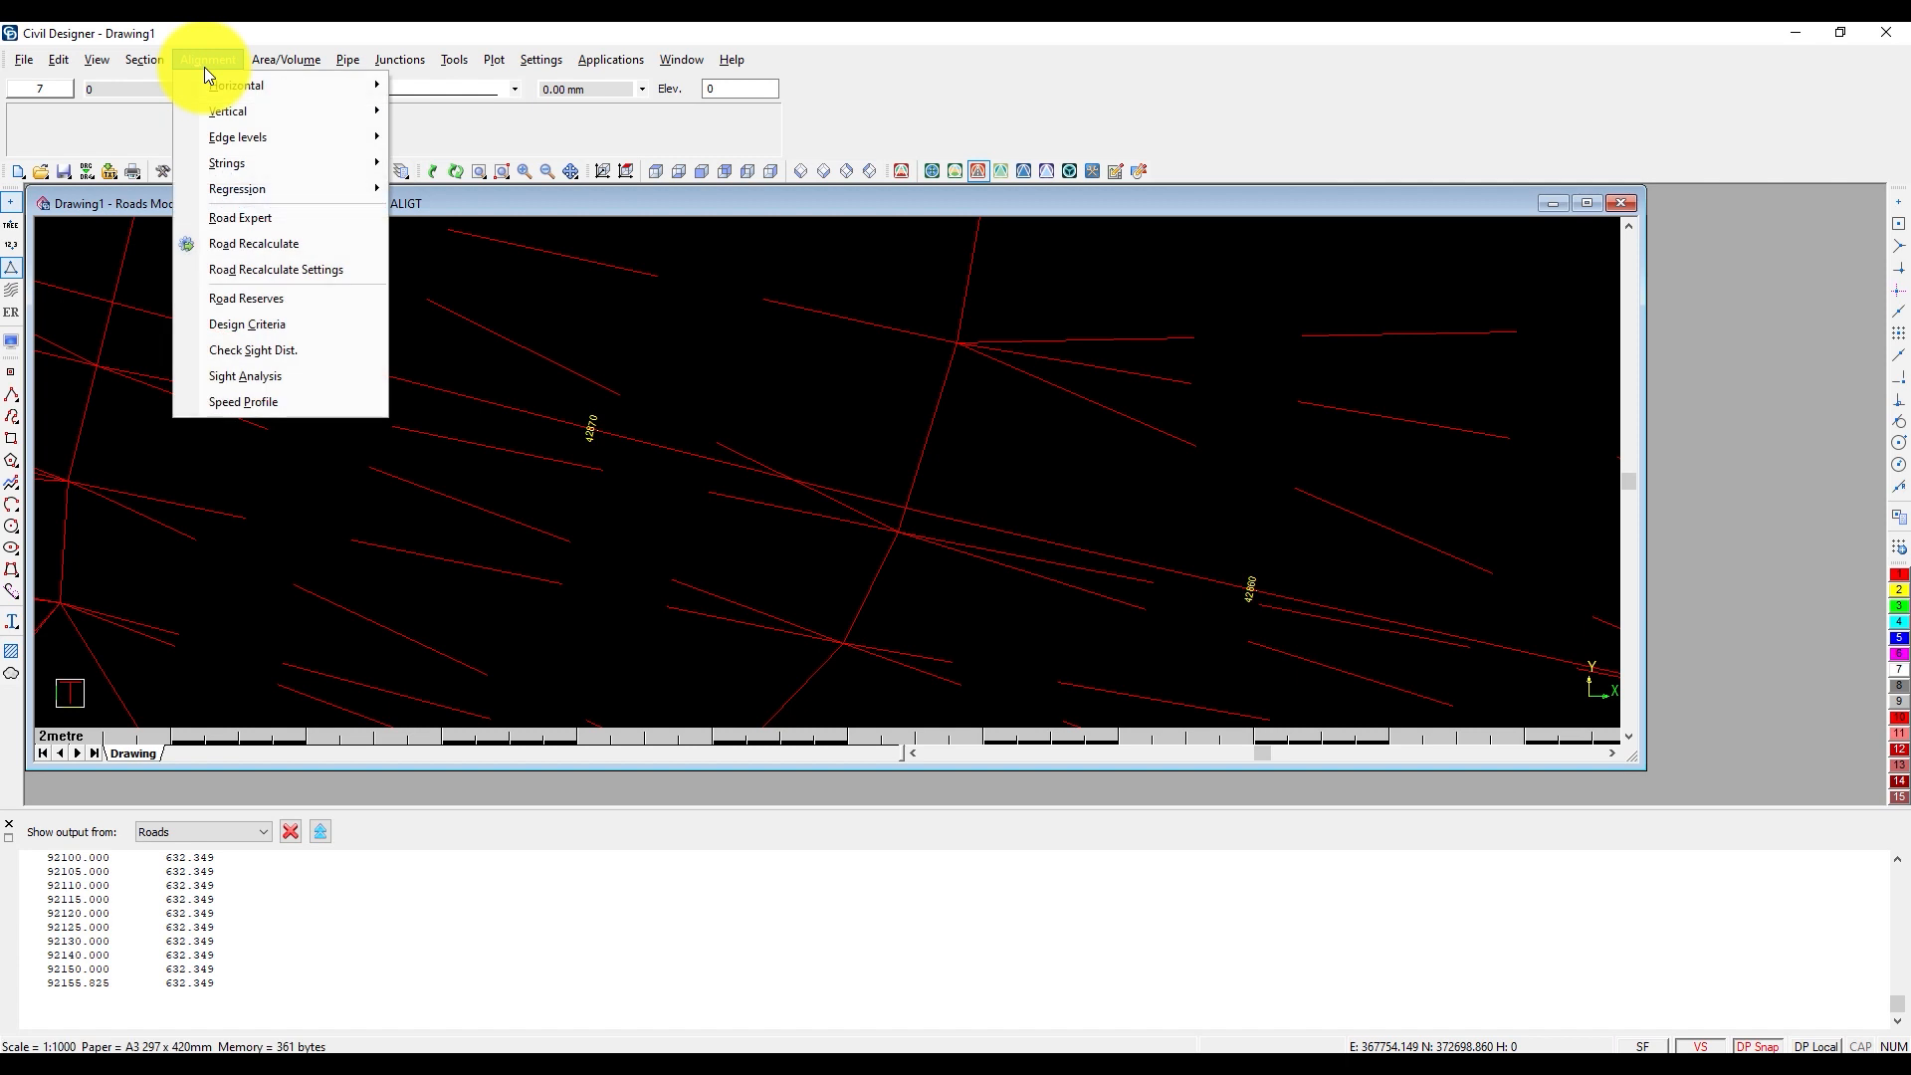
{"action": "left_click", "coordinate": [269, 401]}
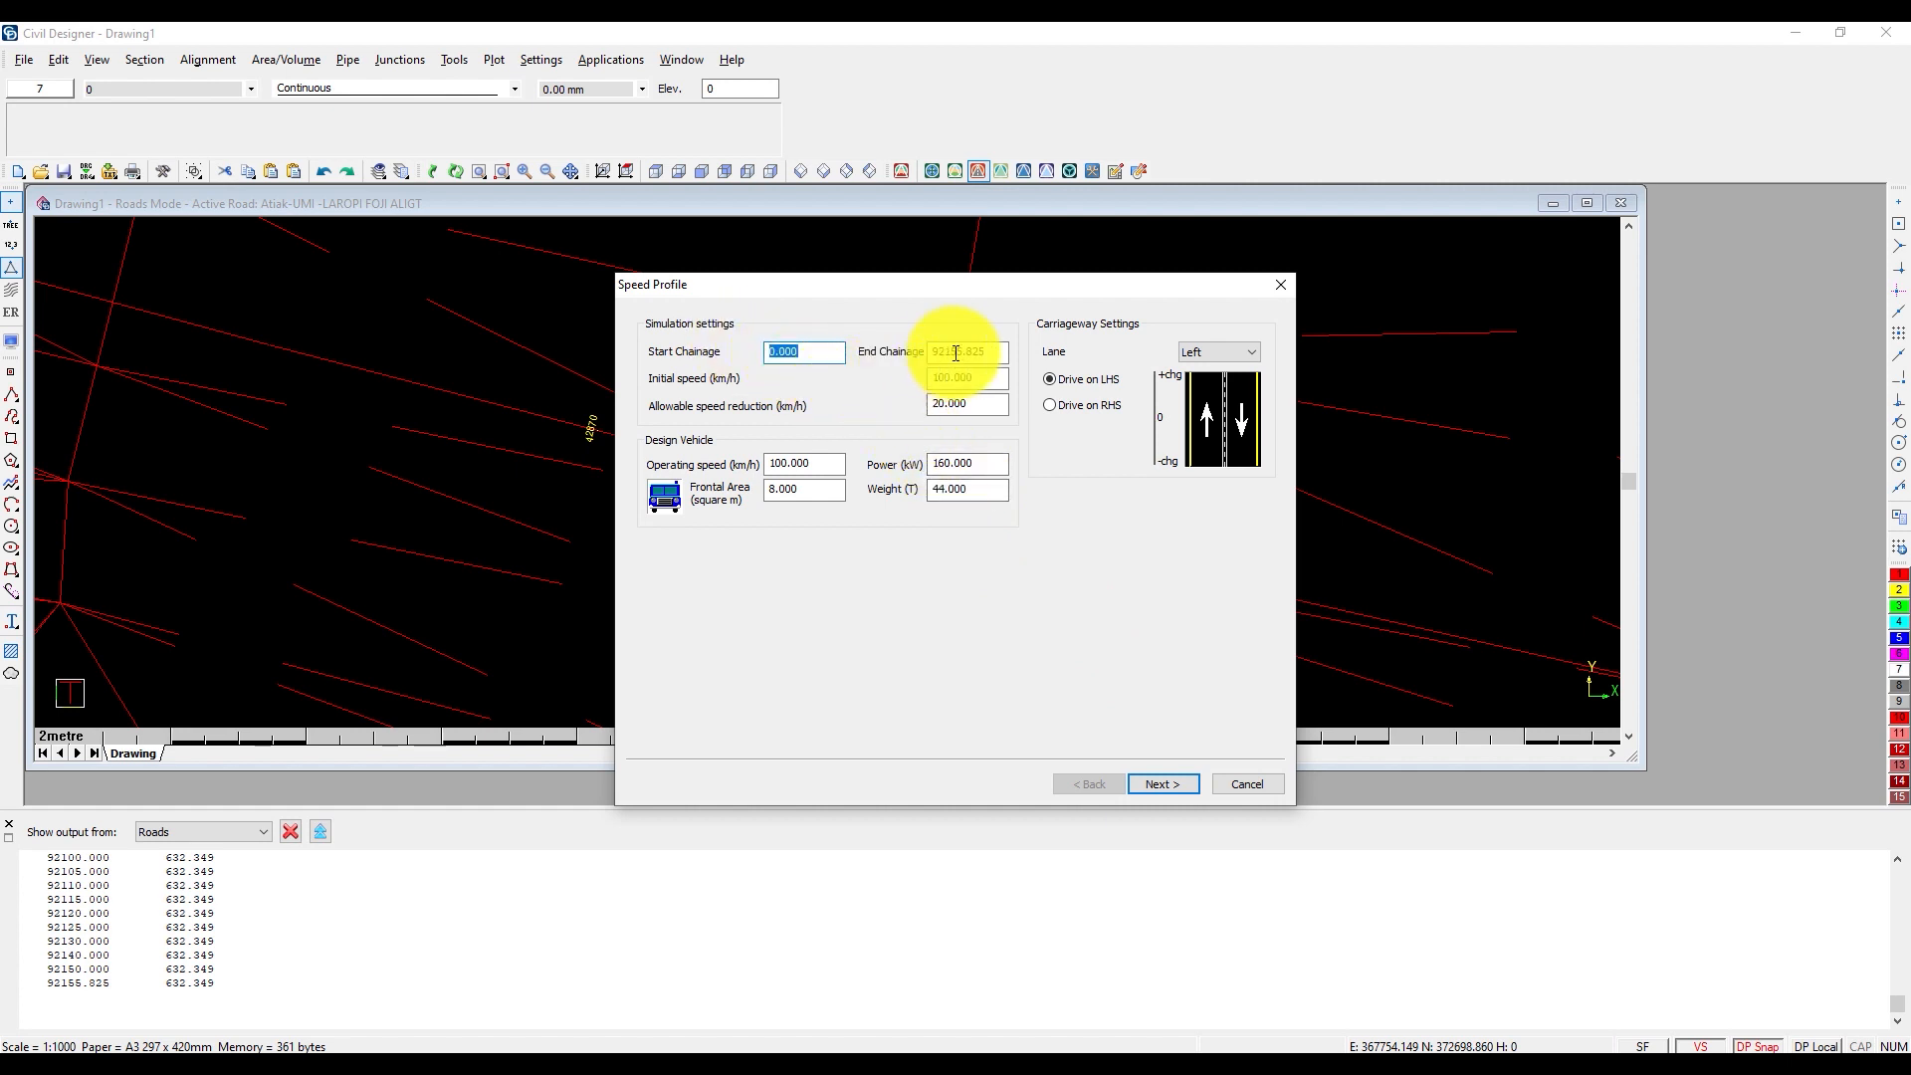
{"action": "key", "text": "Tab"}
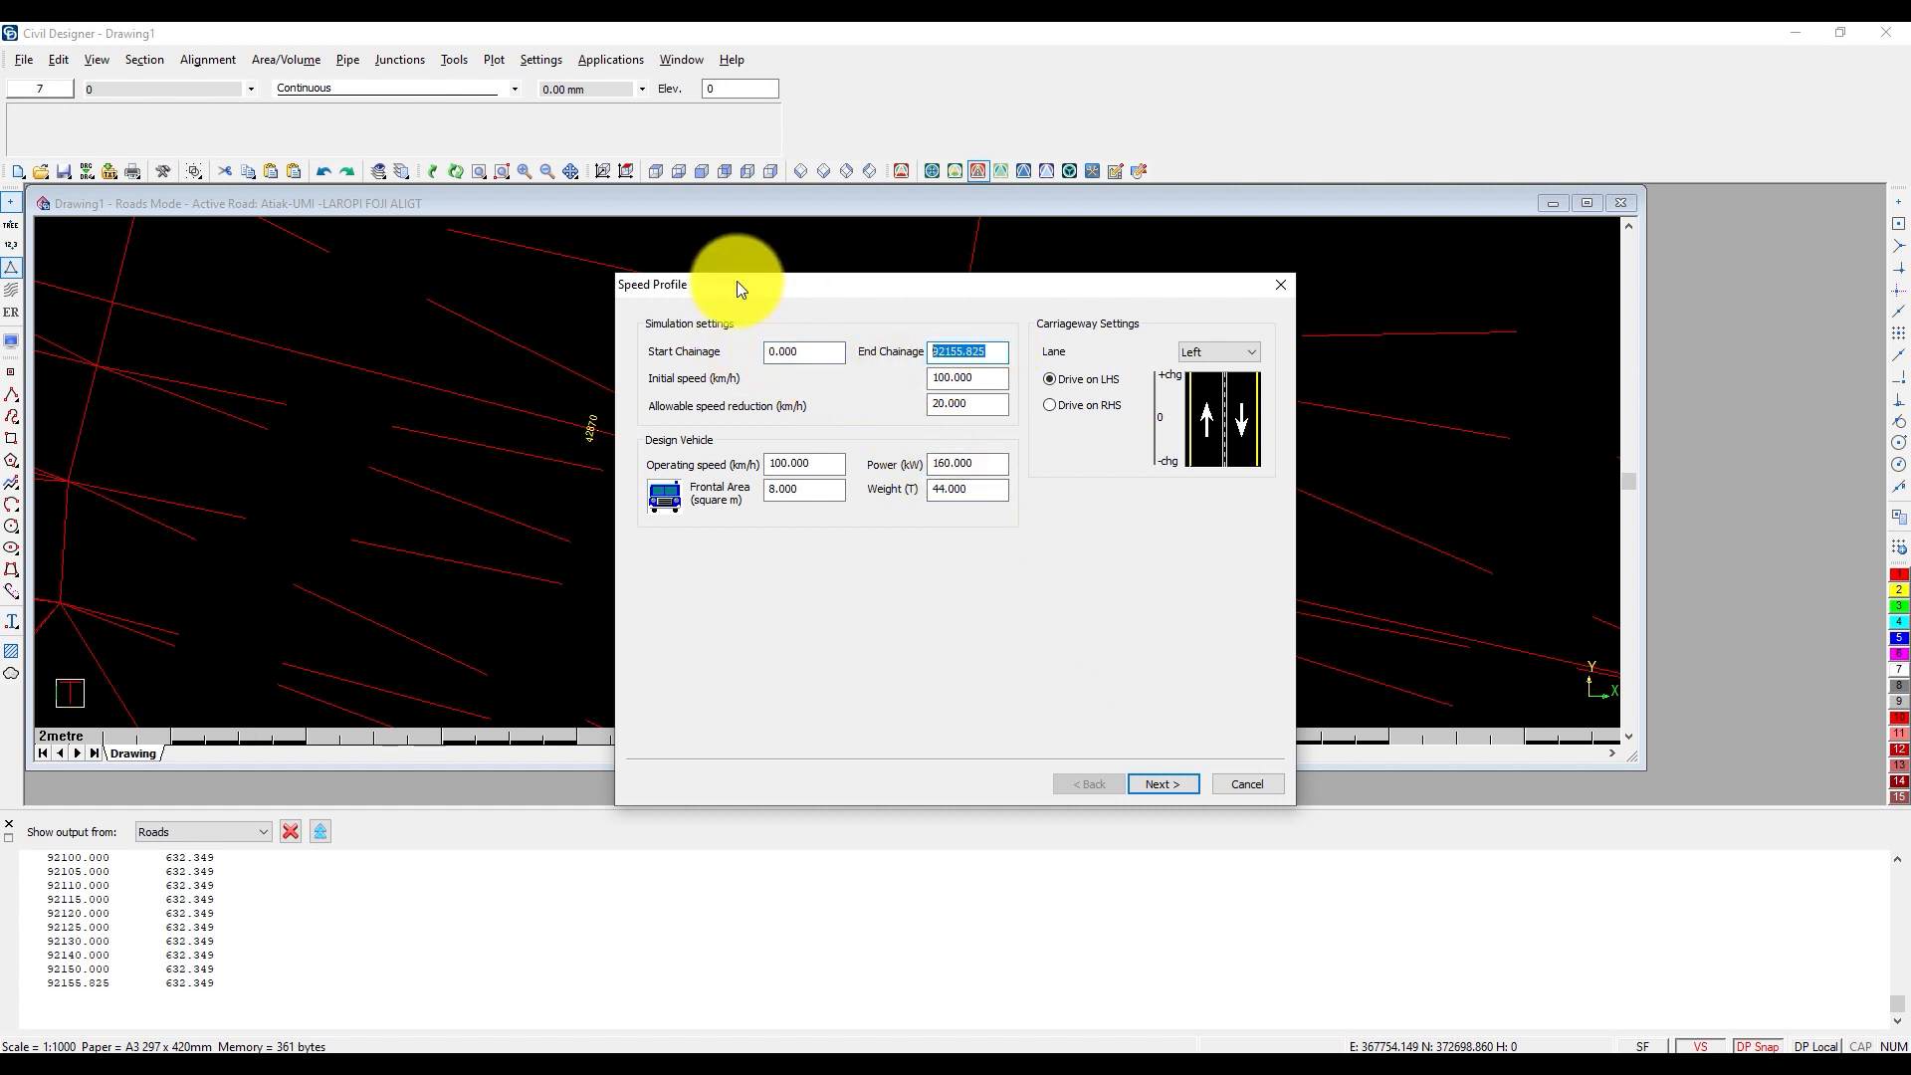
{"action": "type", "text": "66000"}
{"action": "key", "text": "Tab"}
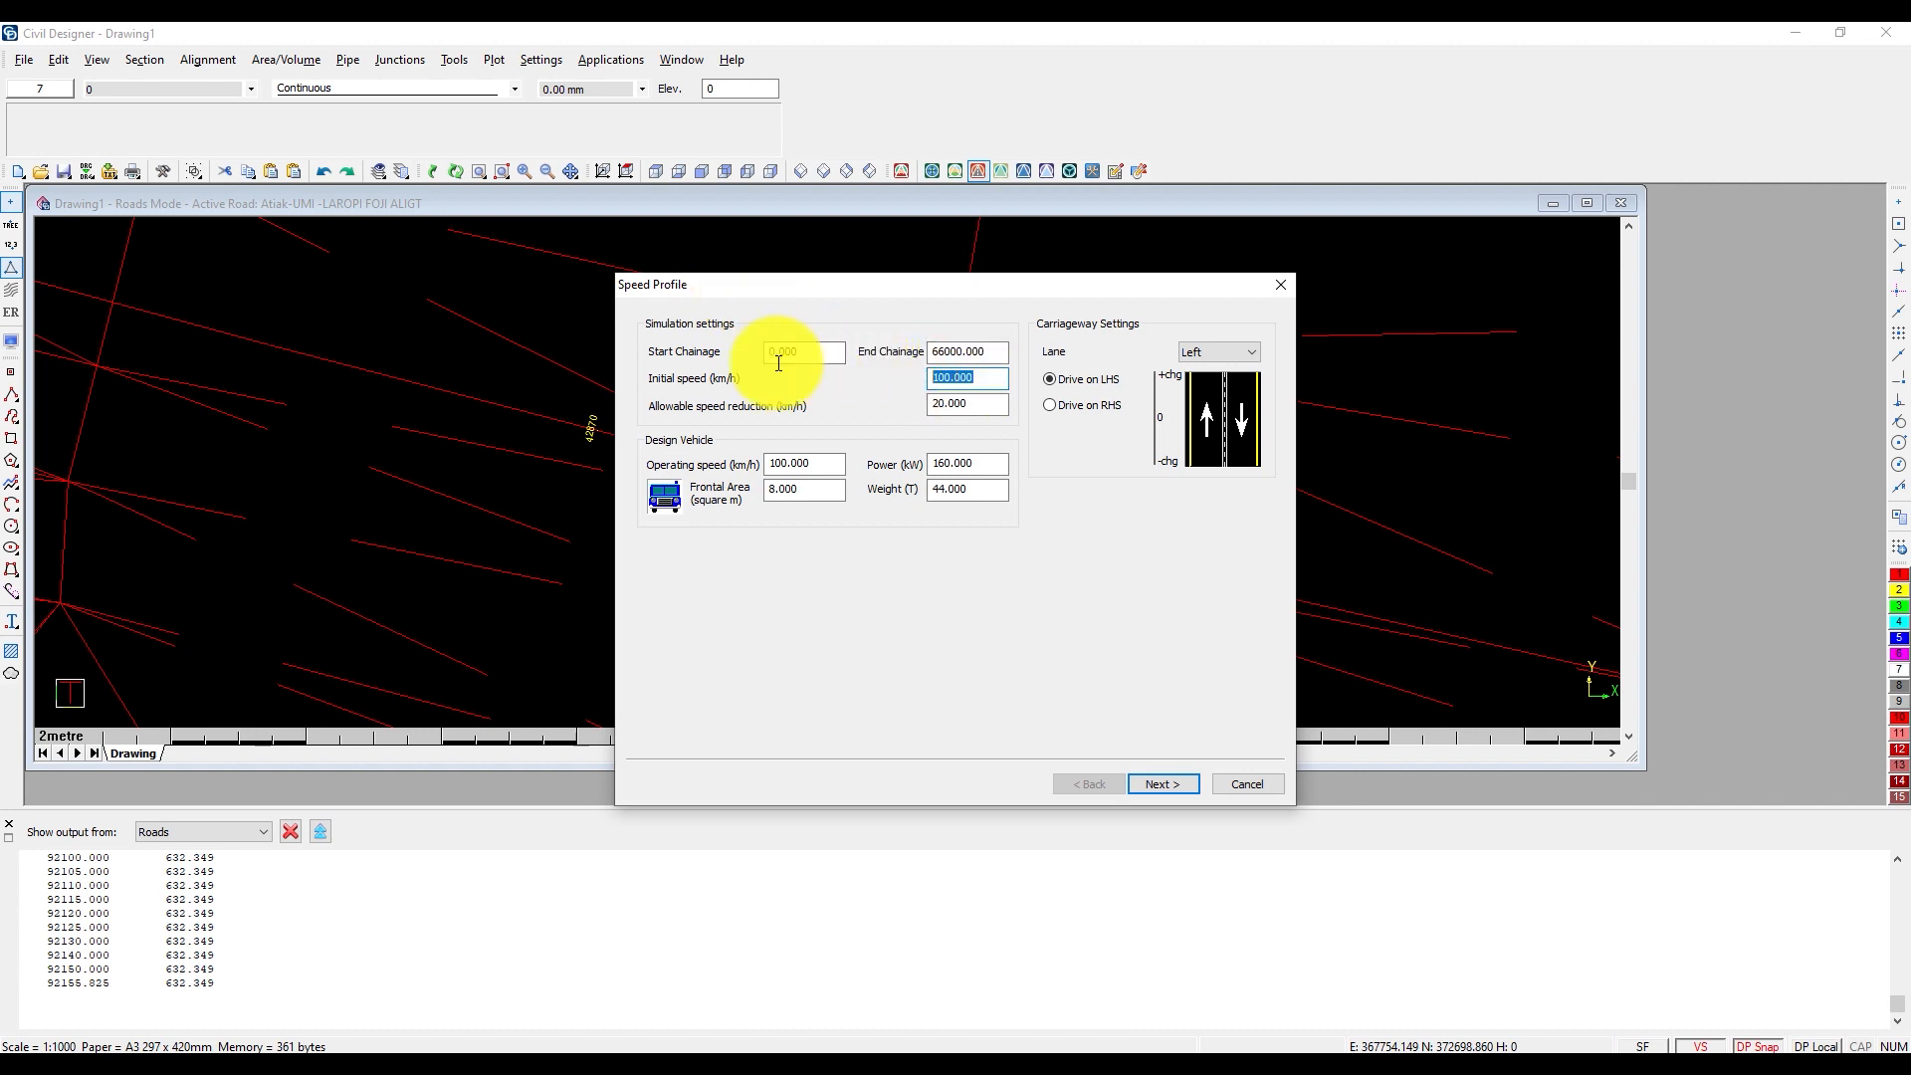
{"action": "type", "text": "70"}
{"action": "key", "text": "Tab"}
Set the design vehicle's operating speed to 70 km/h and power to 205 kW, and calculate the profile for the left lane, driving on LHS
{"action": "key", "text": "Tab"}
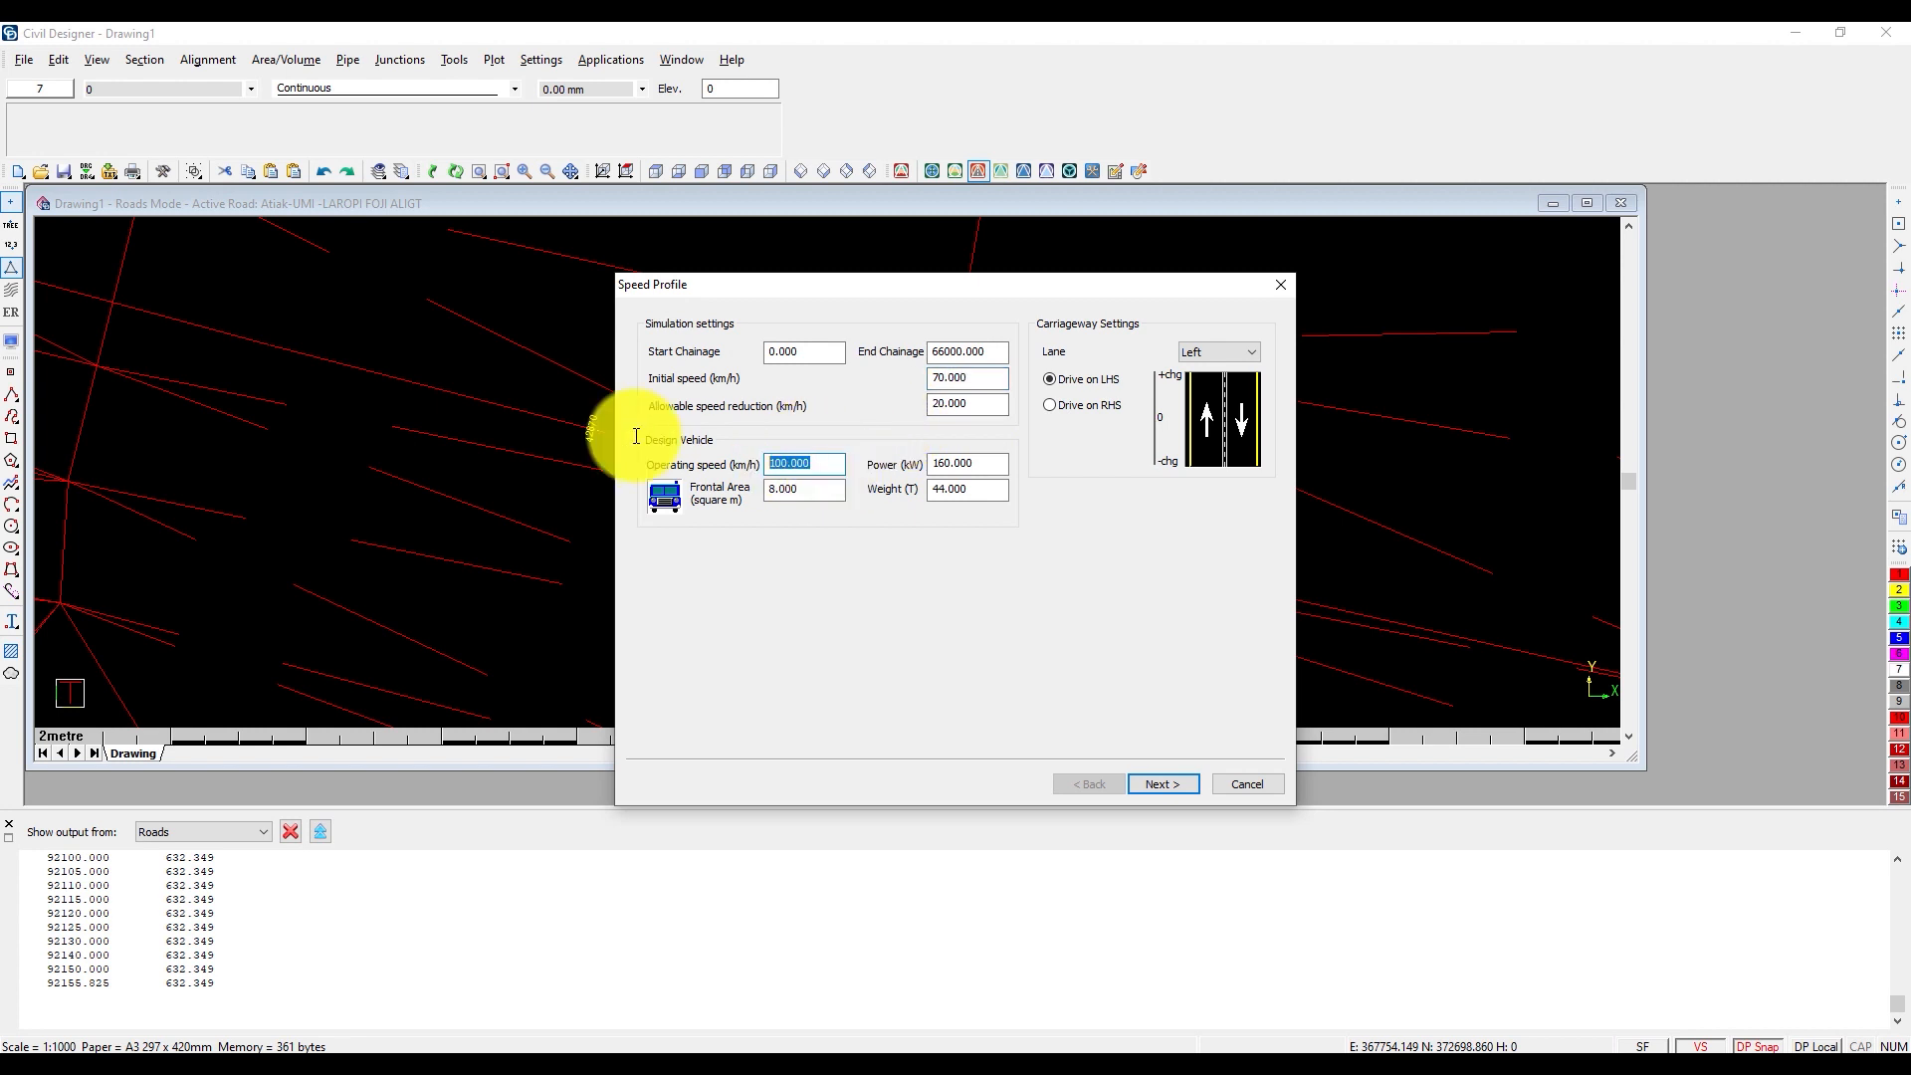
{"action": "type", "text": "70"}
{"action": "key", "text": "Tab"}
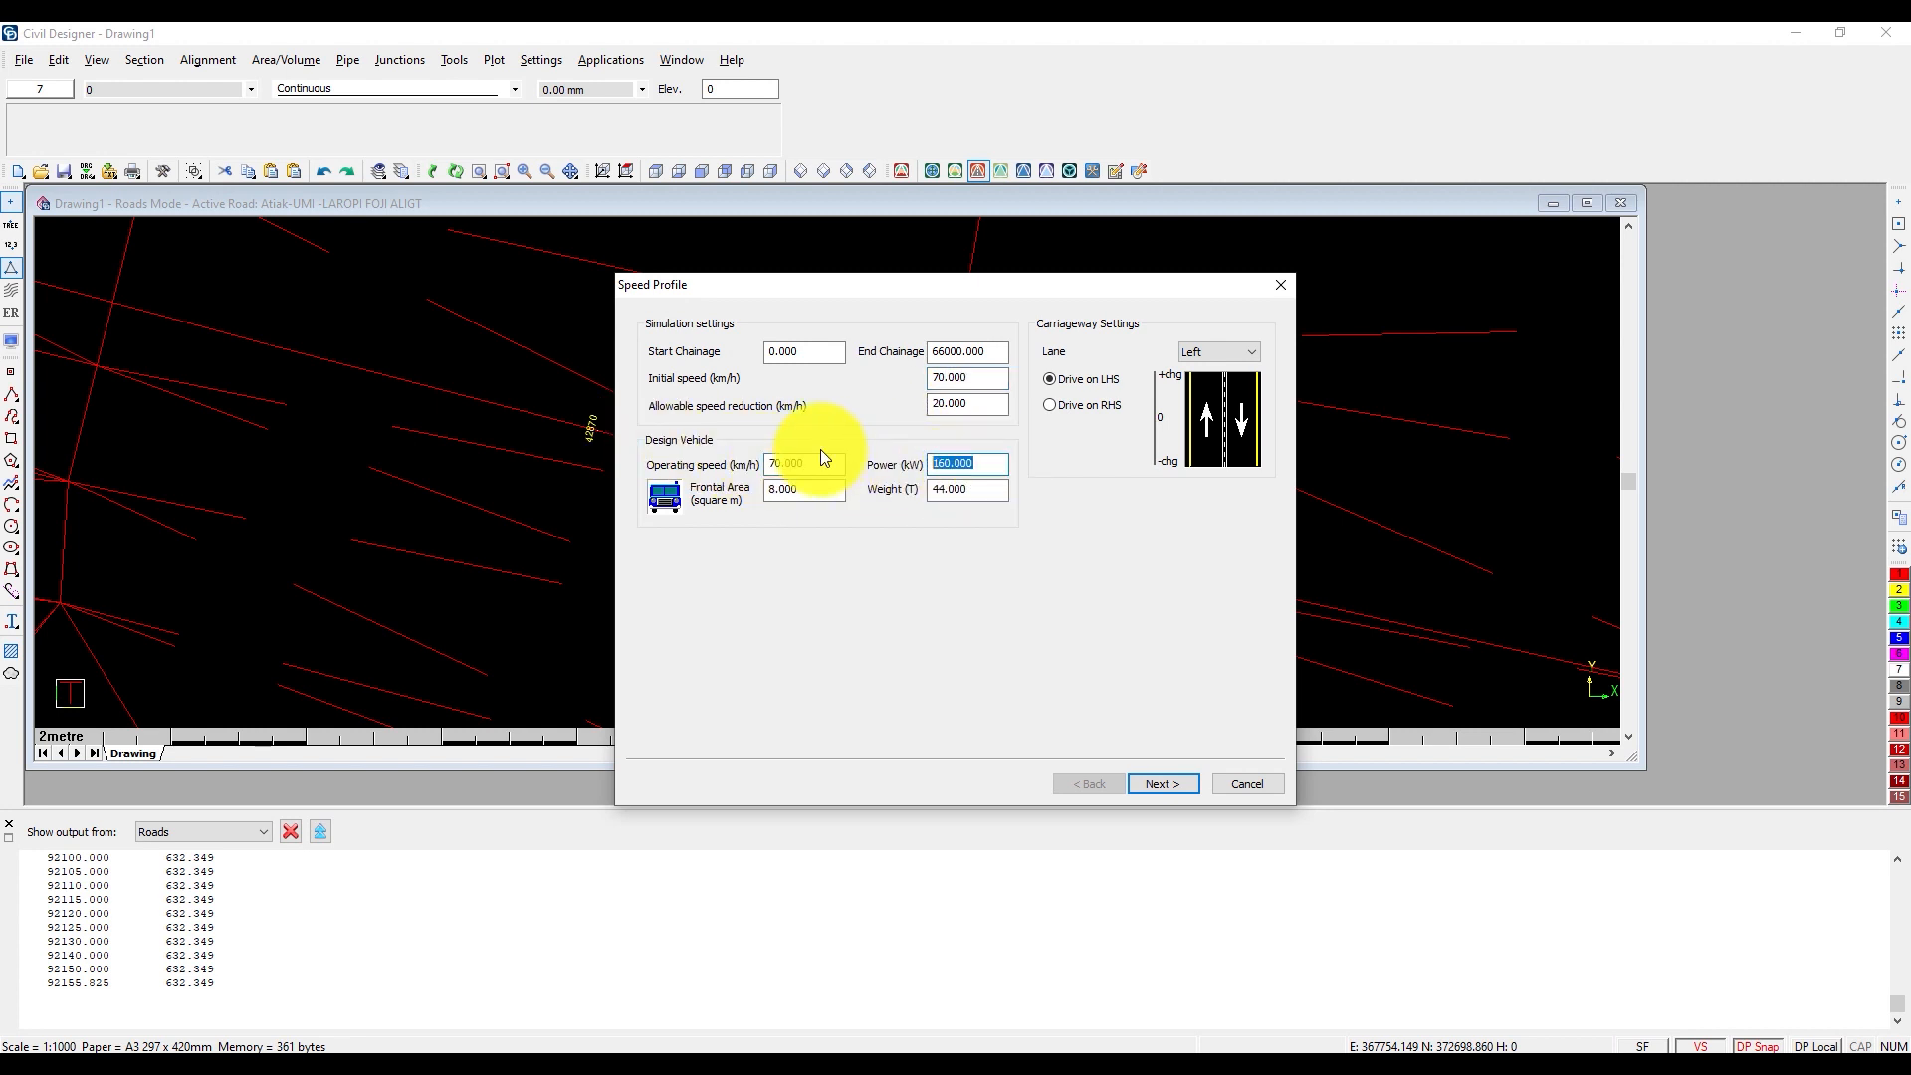
{"action": "type", "text": "205"}
{"action": "left_click", "coordinate": [1093, 378]}
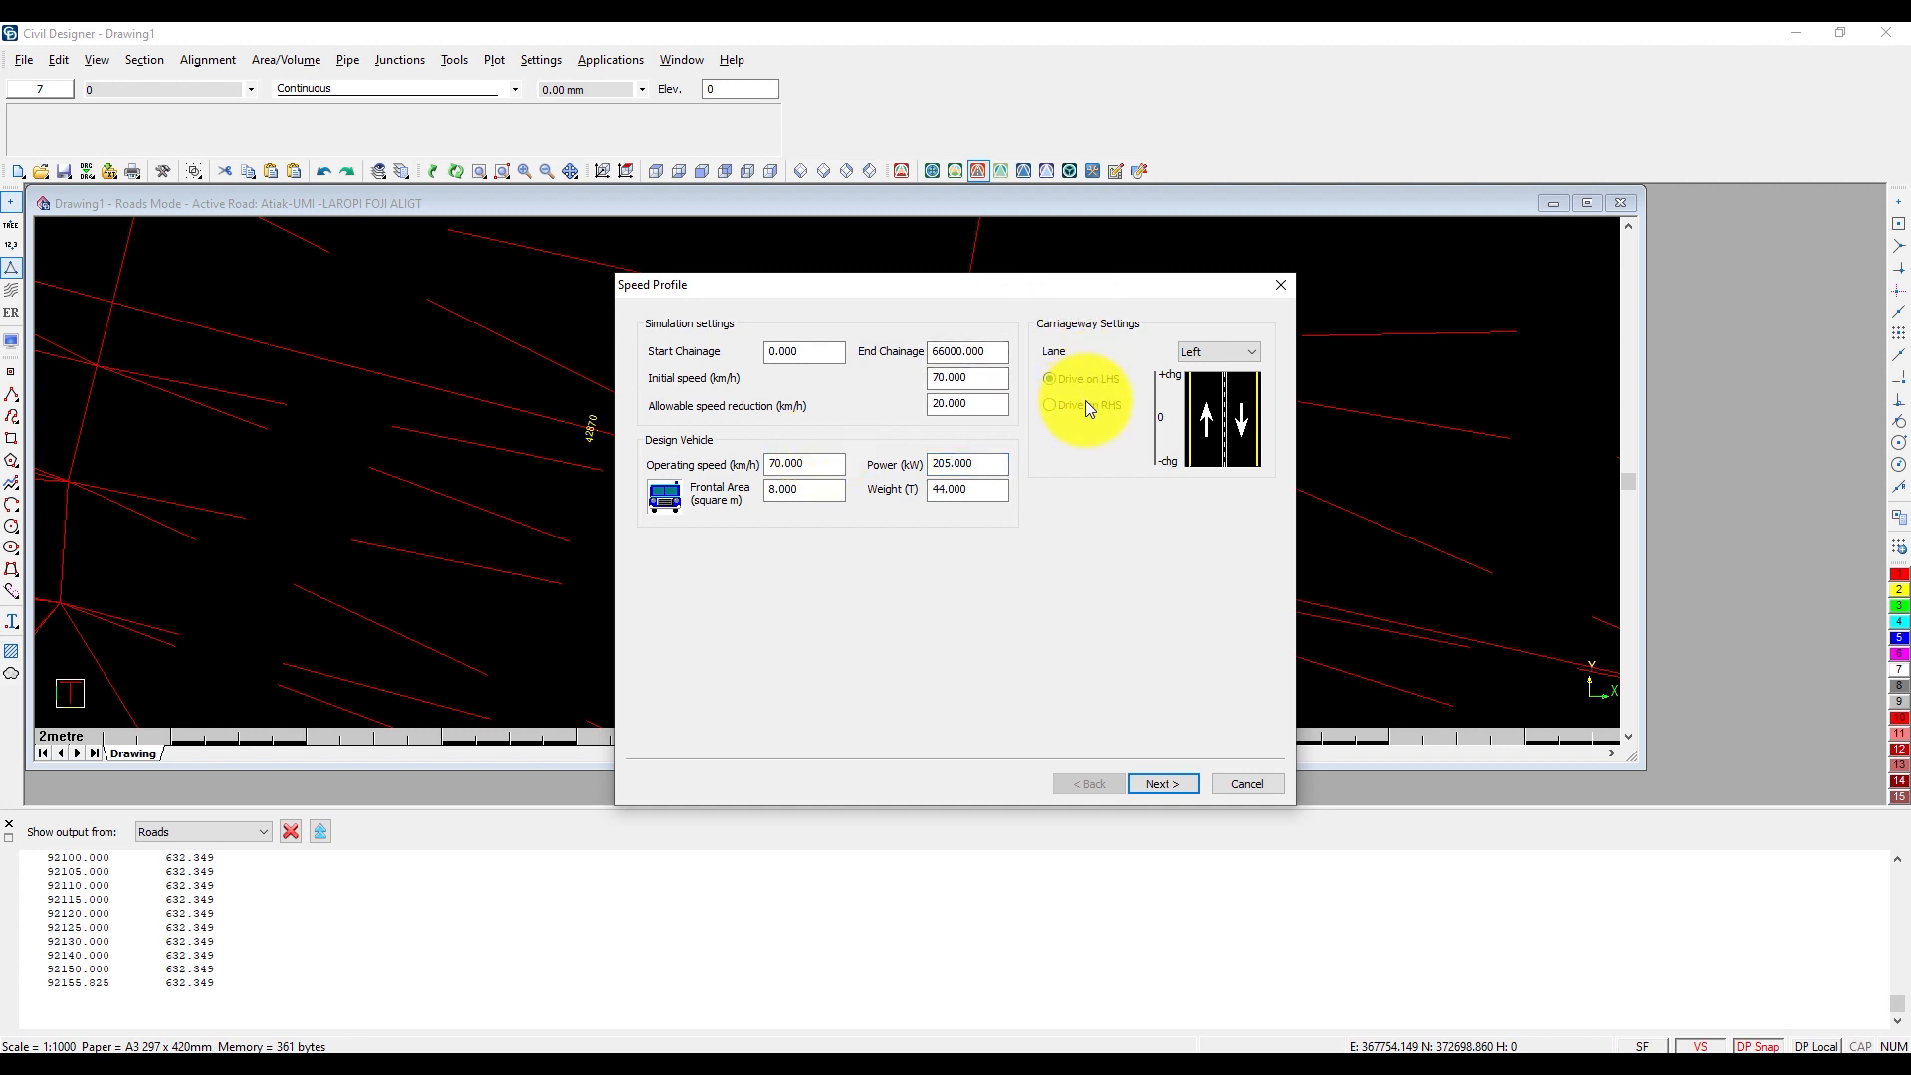
{"action": "left_click", "coordinate": [1088, 406]}
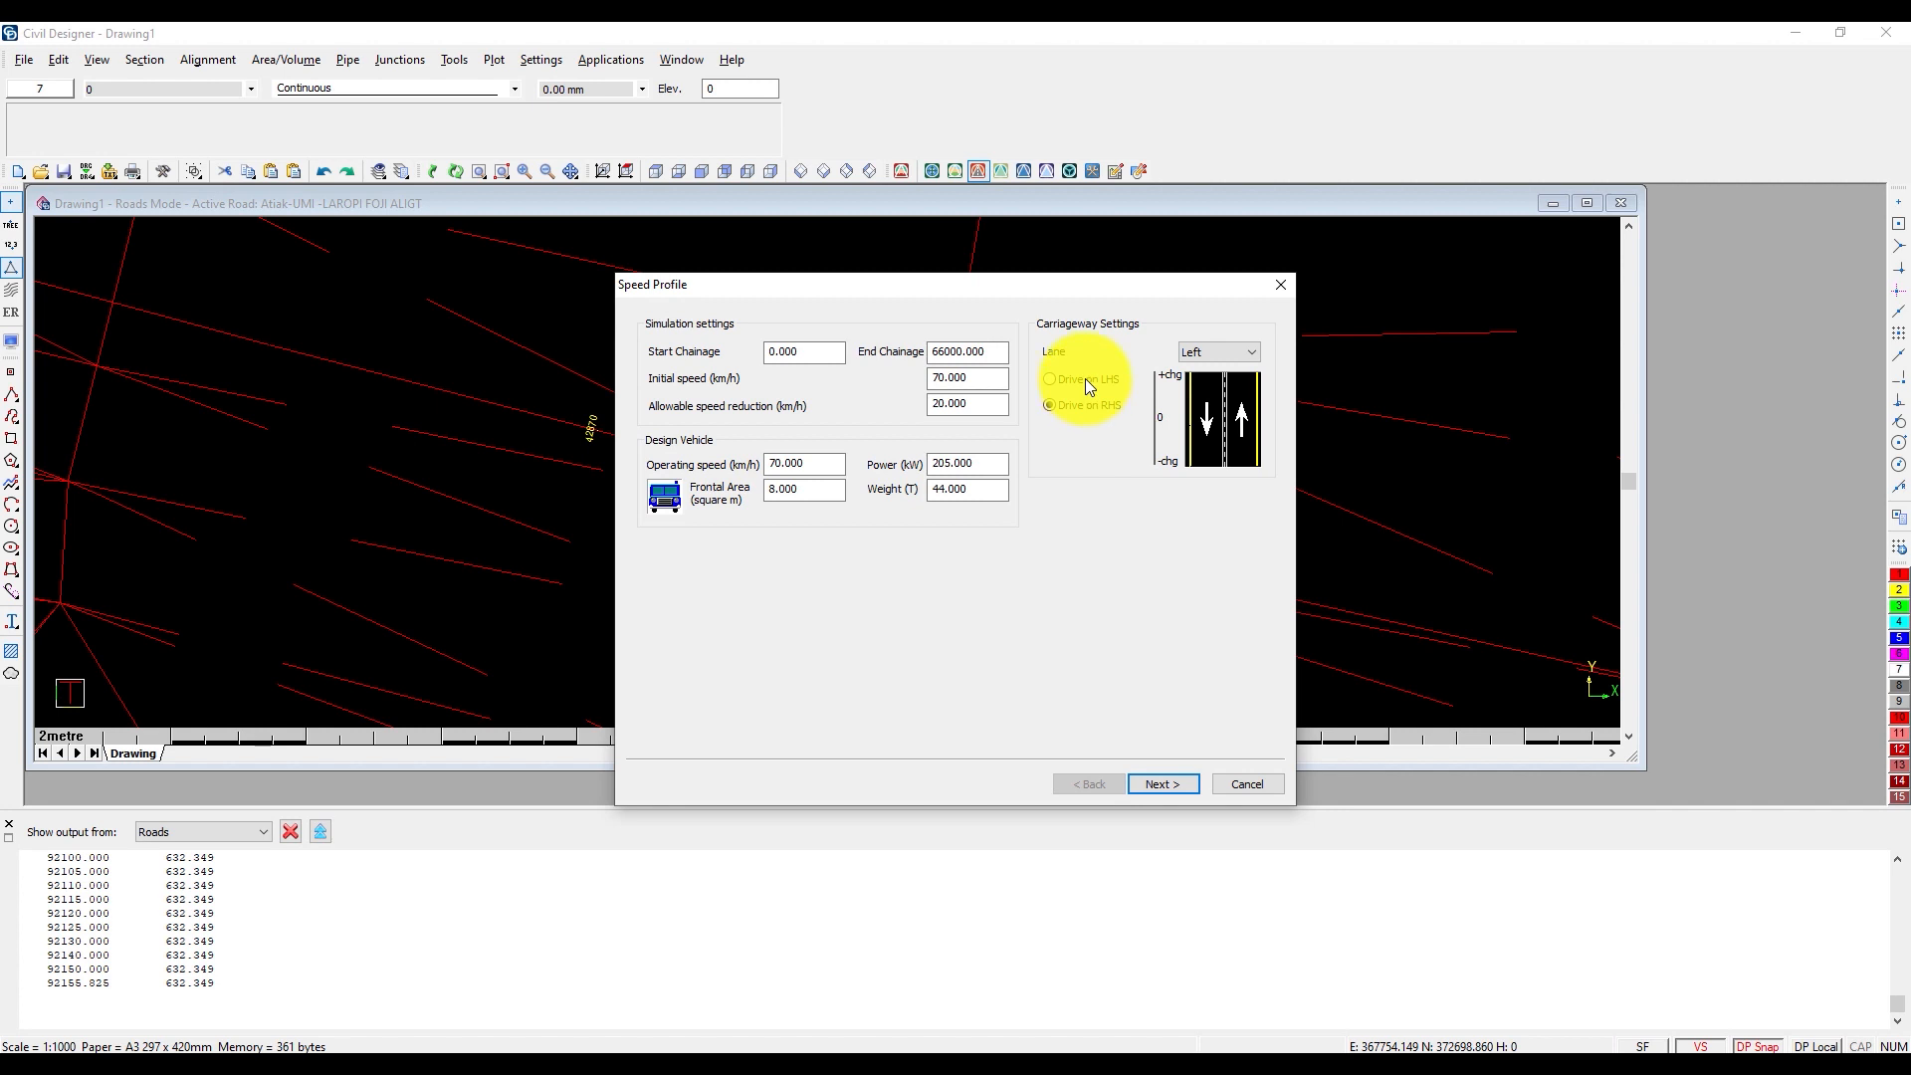
{"action": "left_click", "coordinate": [1085, 378]}
{"action": "left_click", "coordinate": [1222, 353]}
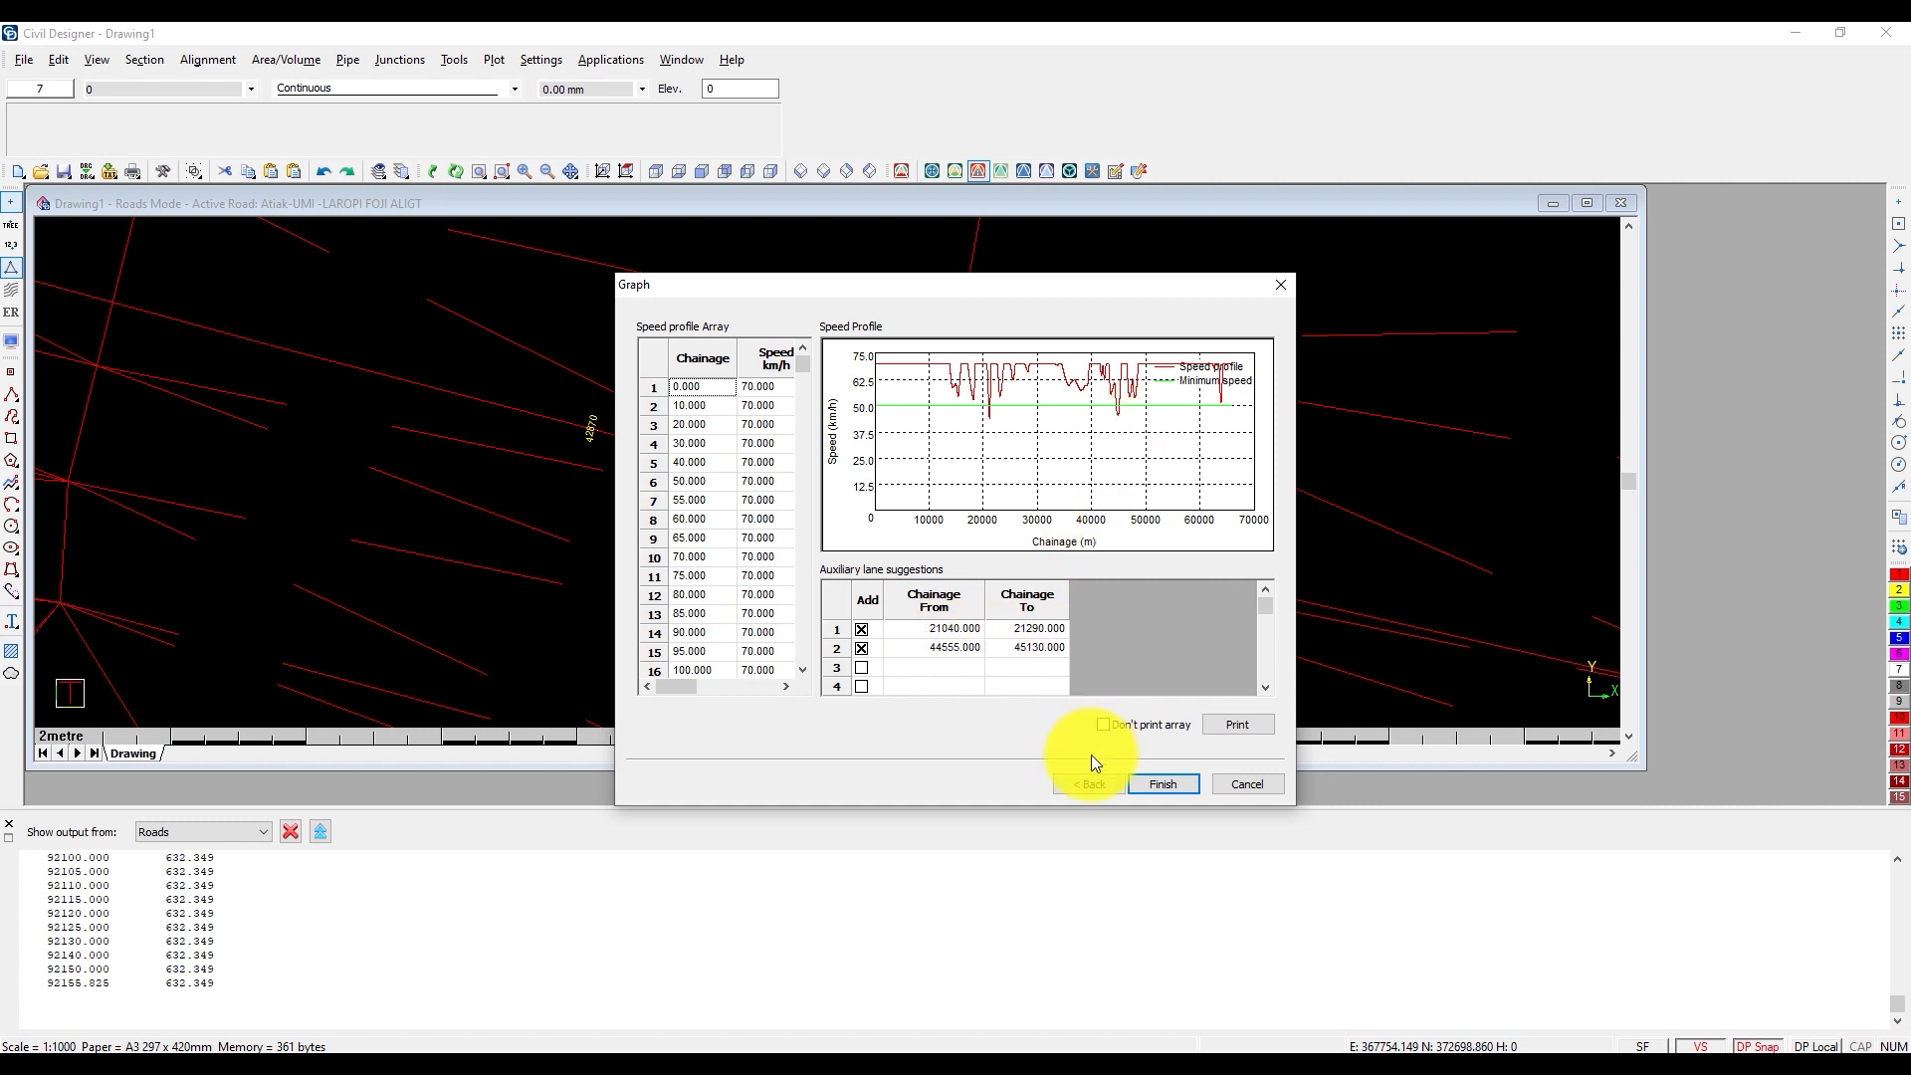
Return to the speed profile settings and set both the initial speed and the operating speed to 80 km/h
{"action": "left_click", "coordinate": [1093, 783]}
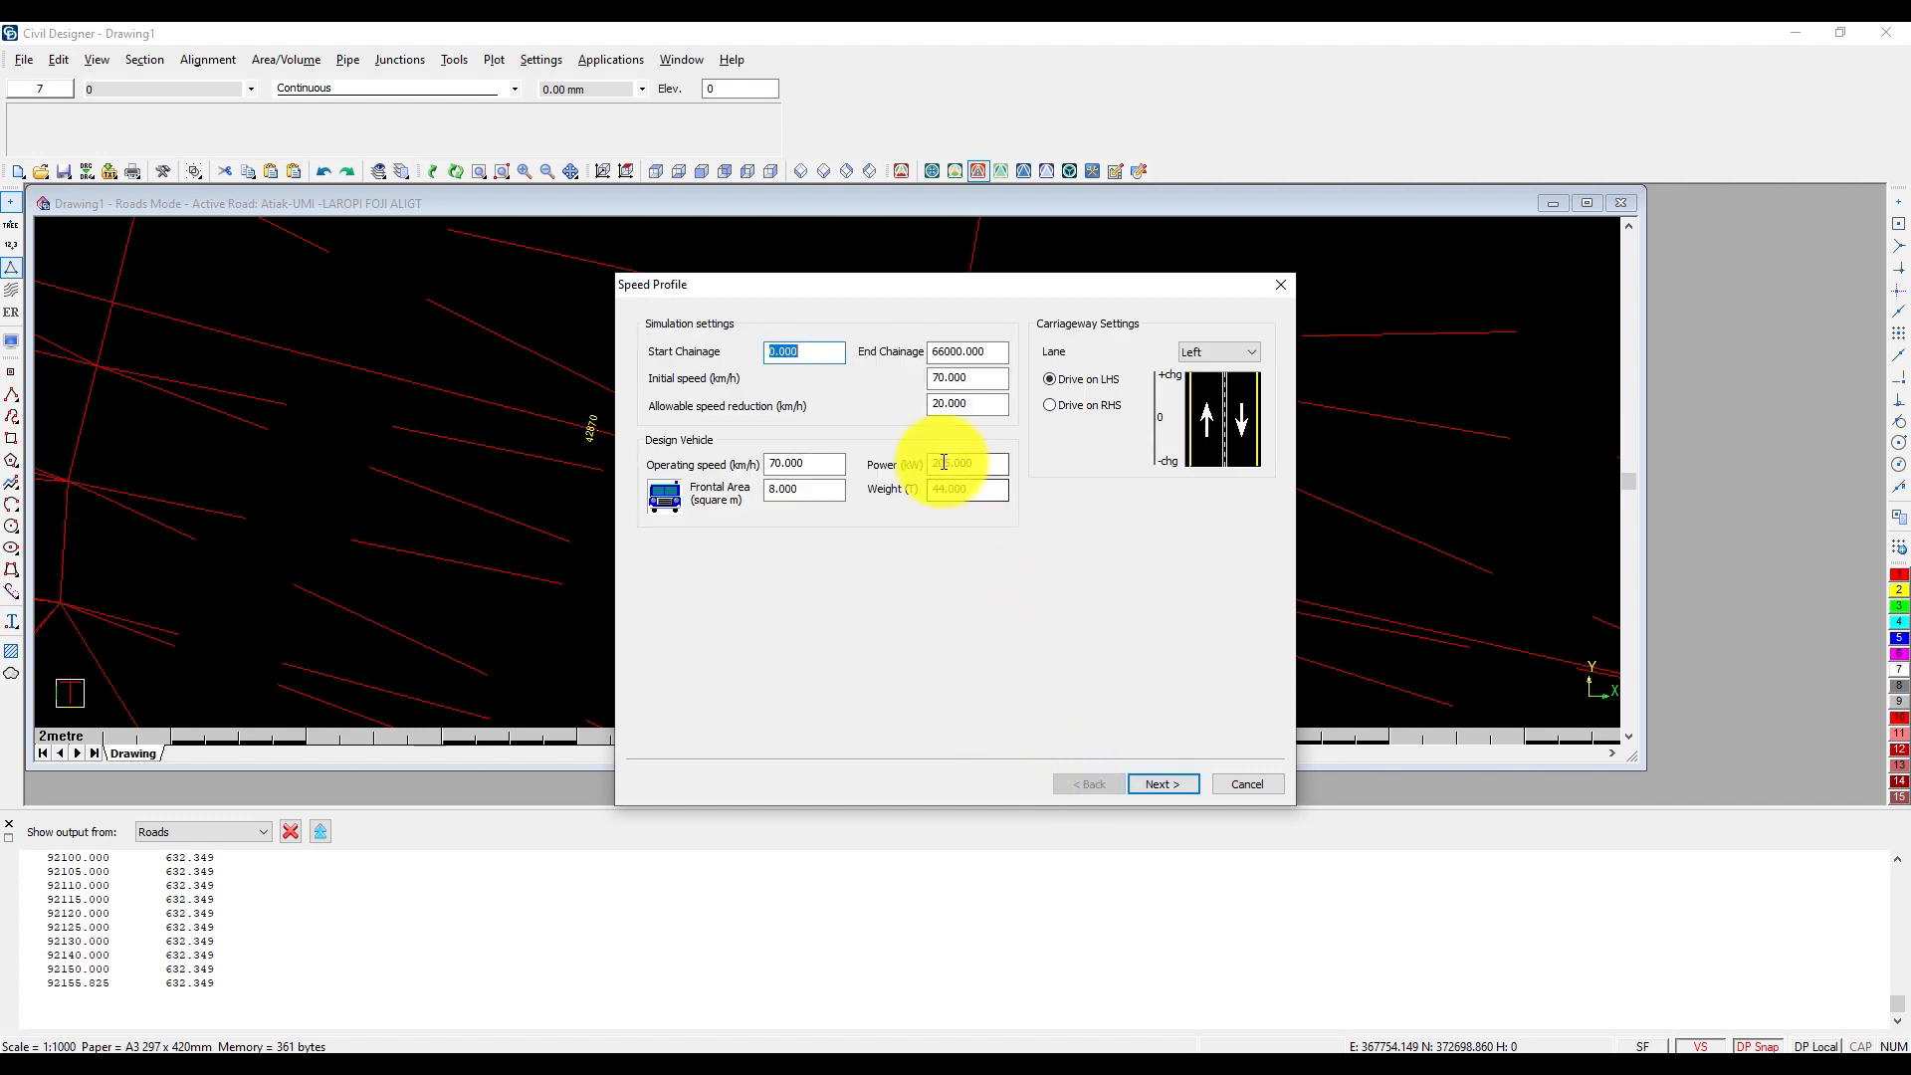
{"action": "left_click", "coordinate": [974, 379]}
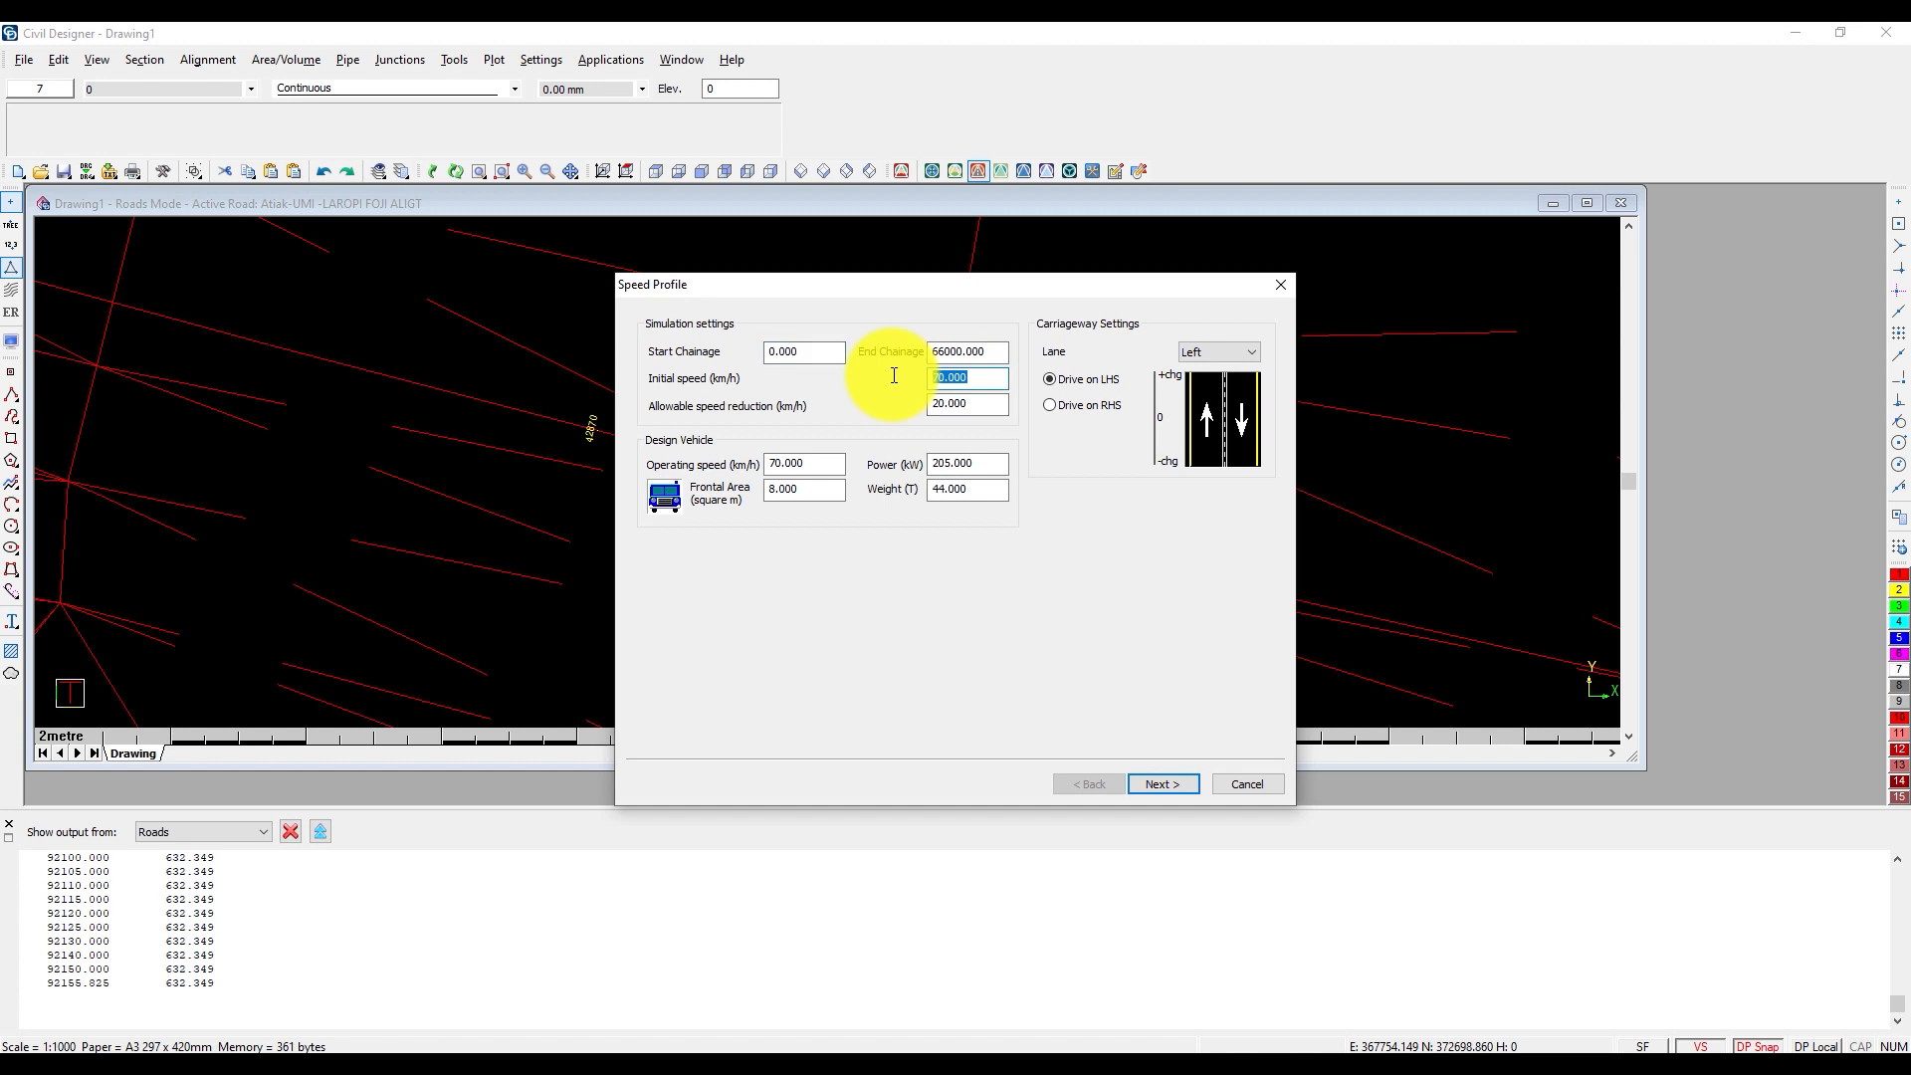
{"action": "type", "text": "80"}
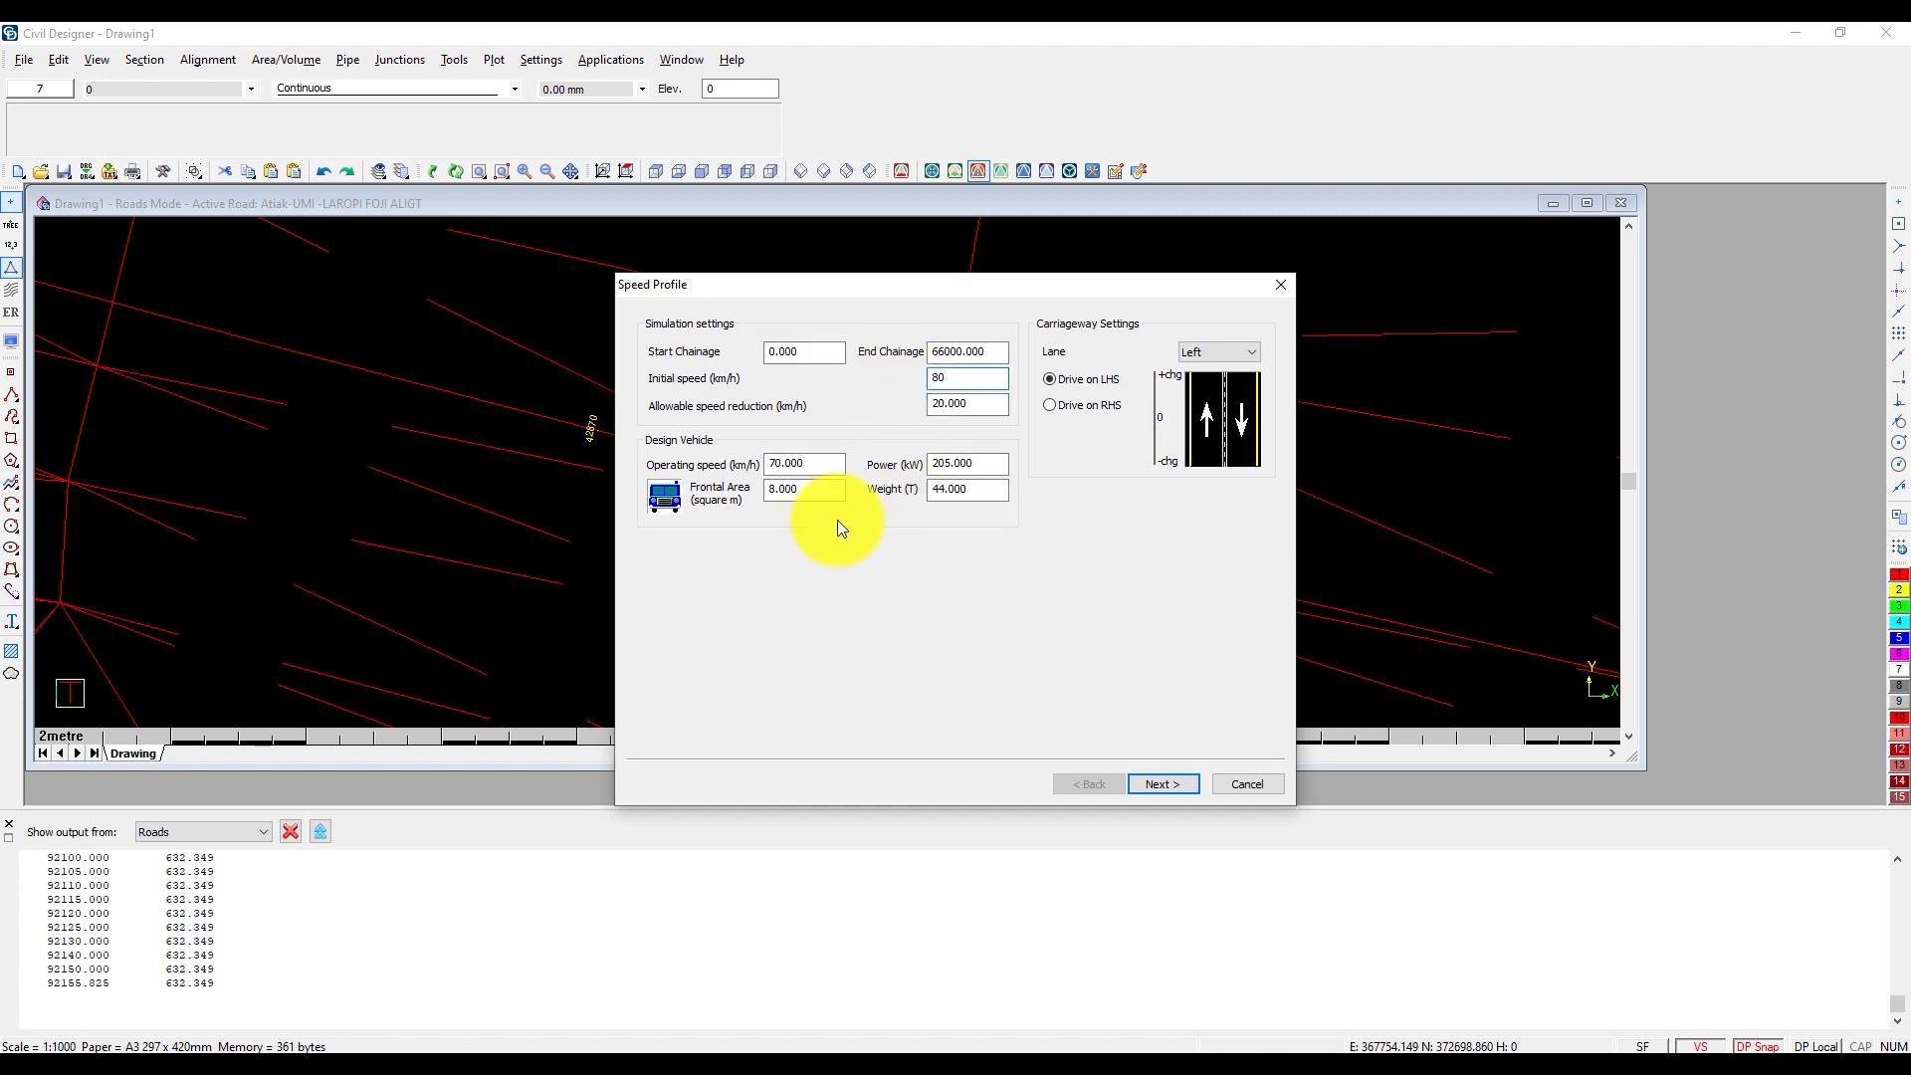
{"action": "left_click", "coordinate": [806, 465]}
{"action": "type", "text": "80"}
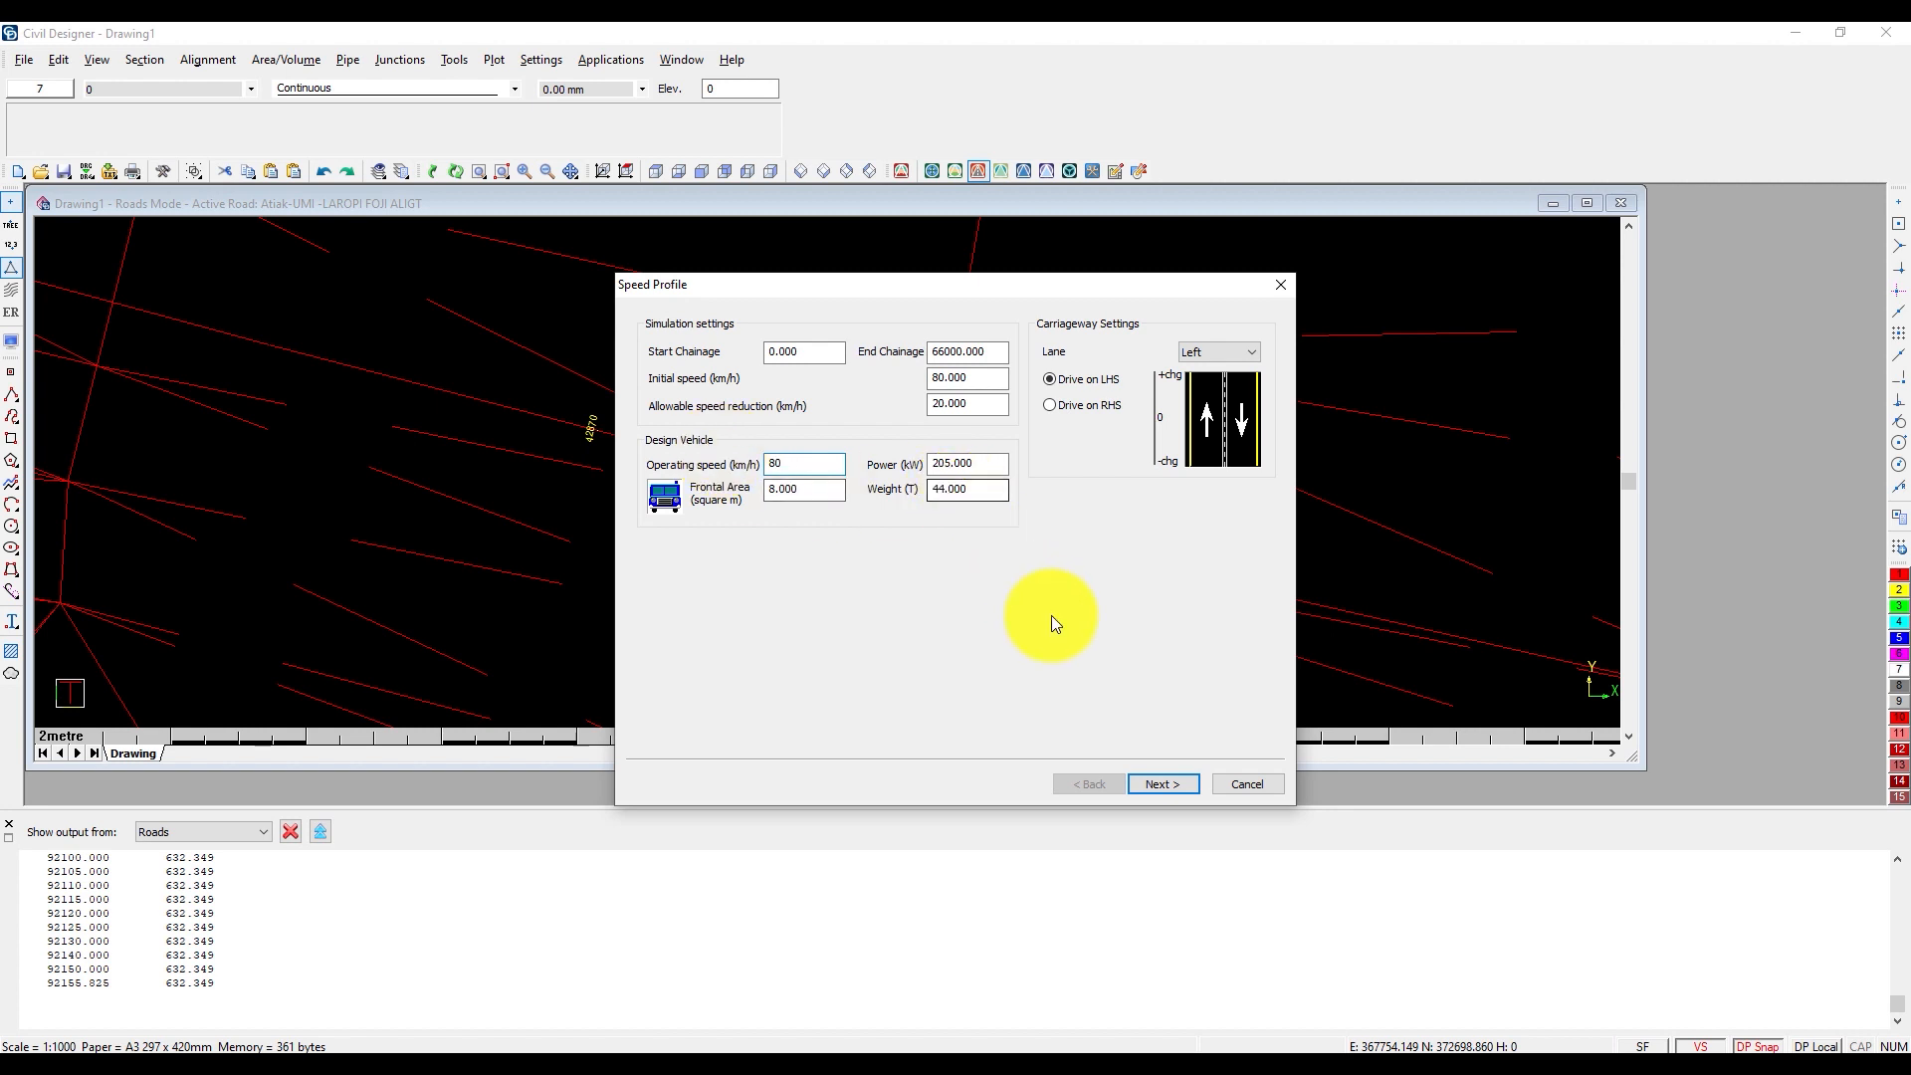
Calculate the left-lane speed profile at 80 km/h and finish it without applying the suggested climbing lanes to the edge levels
{"action": "left_click", "coordinate": [1161, 777]}
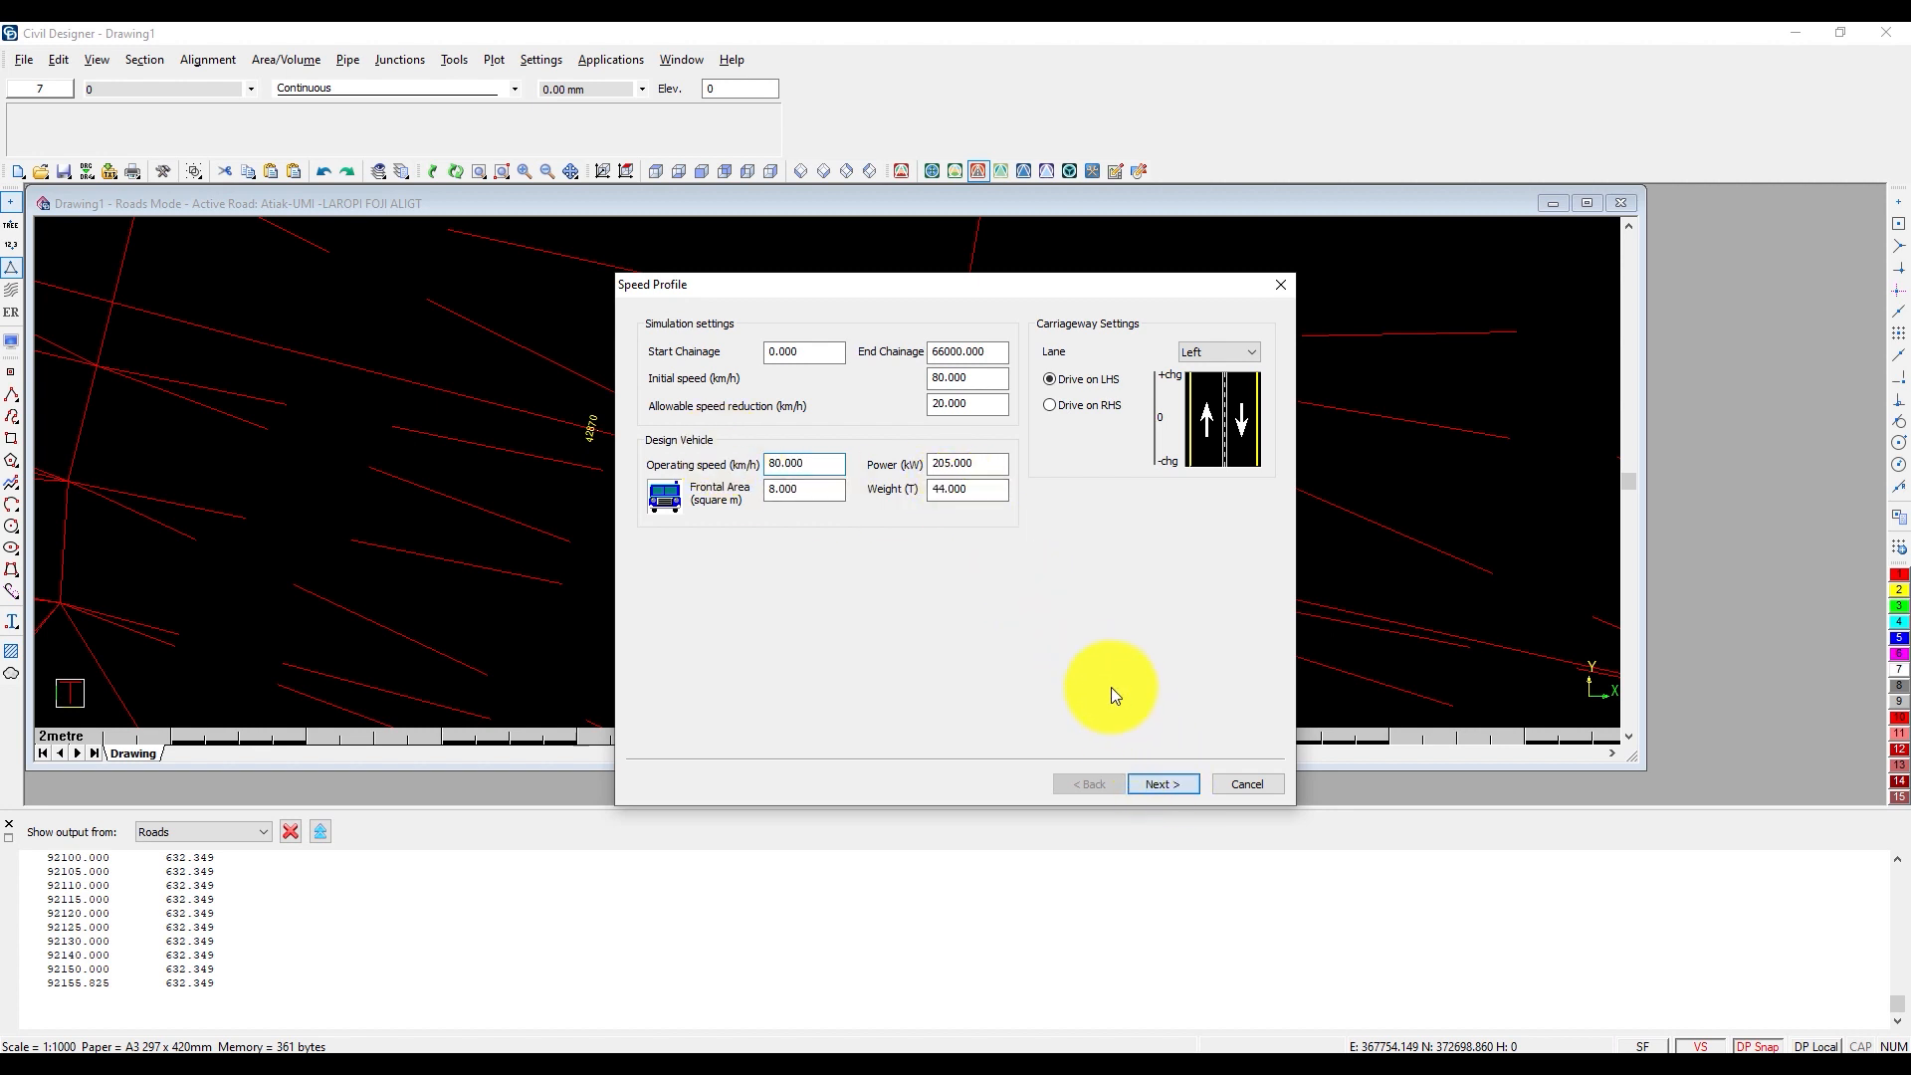
{"action": "left_click", "coordinate": [1156, 783]}
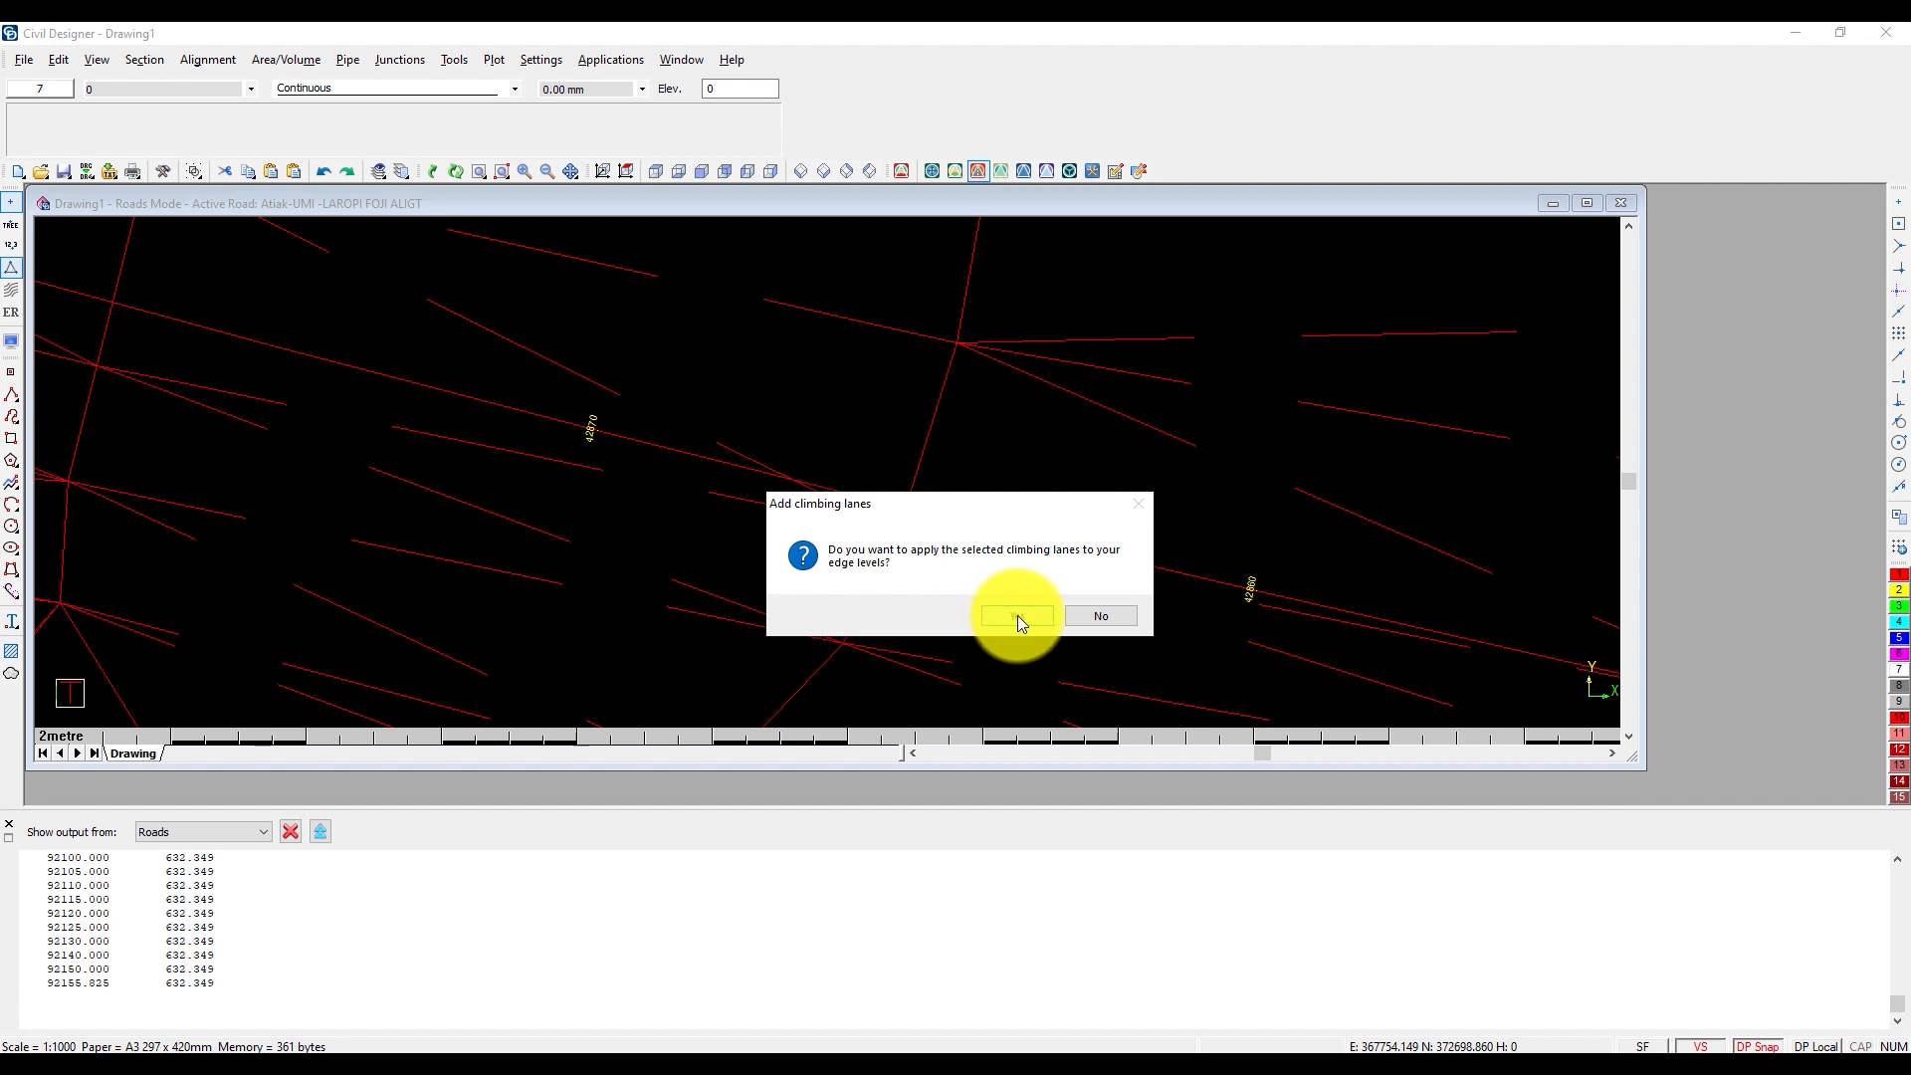
{"action": "left_click", "coordinate": [1081, 612]}
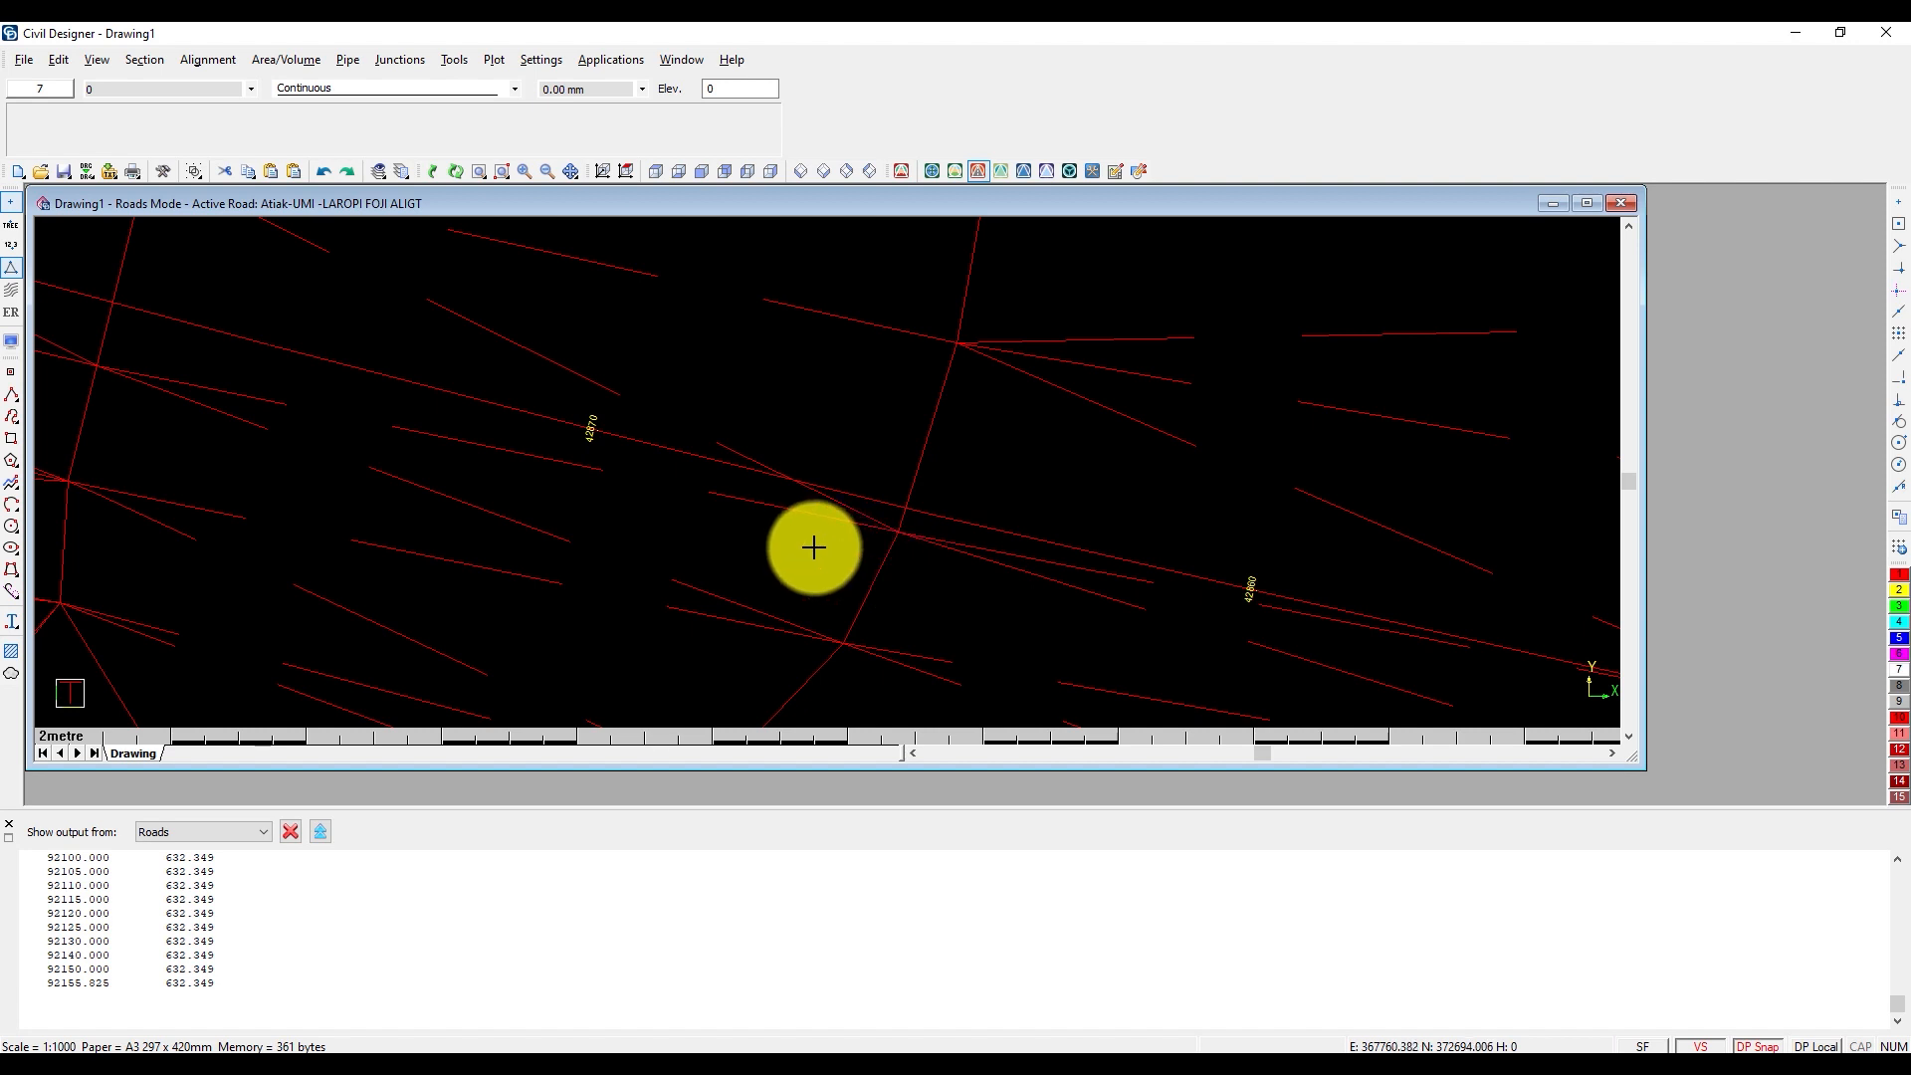
Reopen the Speed Profile for the active road, set both the initial speed and the operating speed to 90 km/h, and calculate it
{"action": "right_click", "coordinate": [824, 597]}
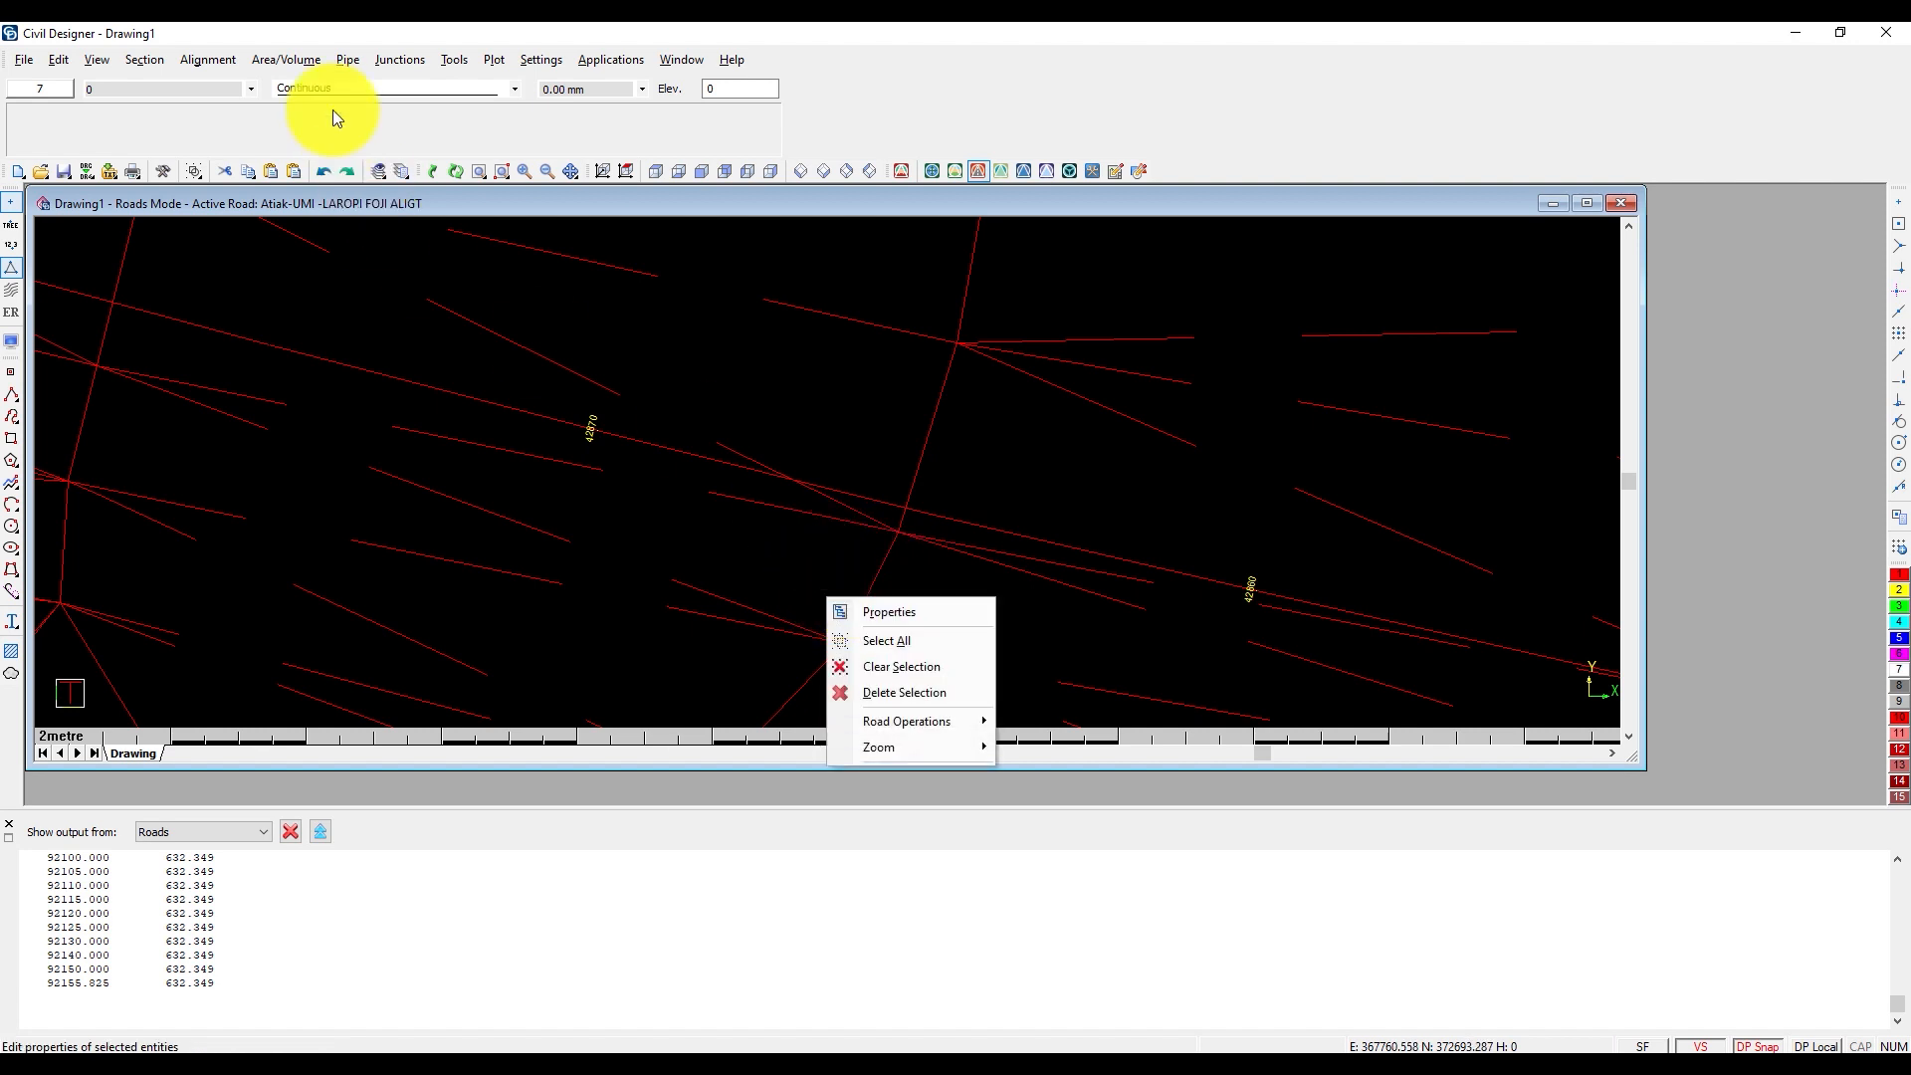
{"action": "left_click", "coordinate": [281, 44]}
{"action": "left_click", "coordinate": [199, 60]}
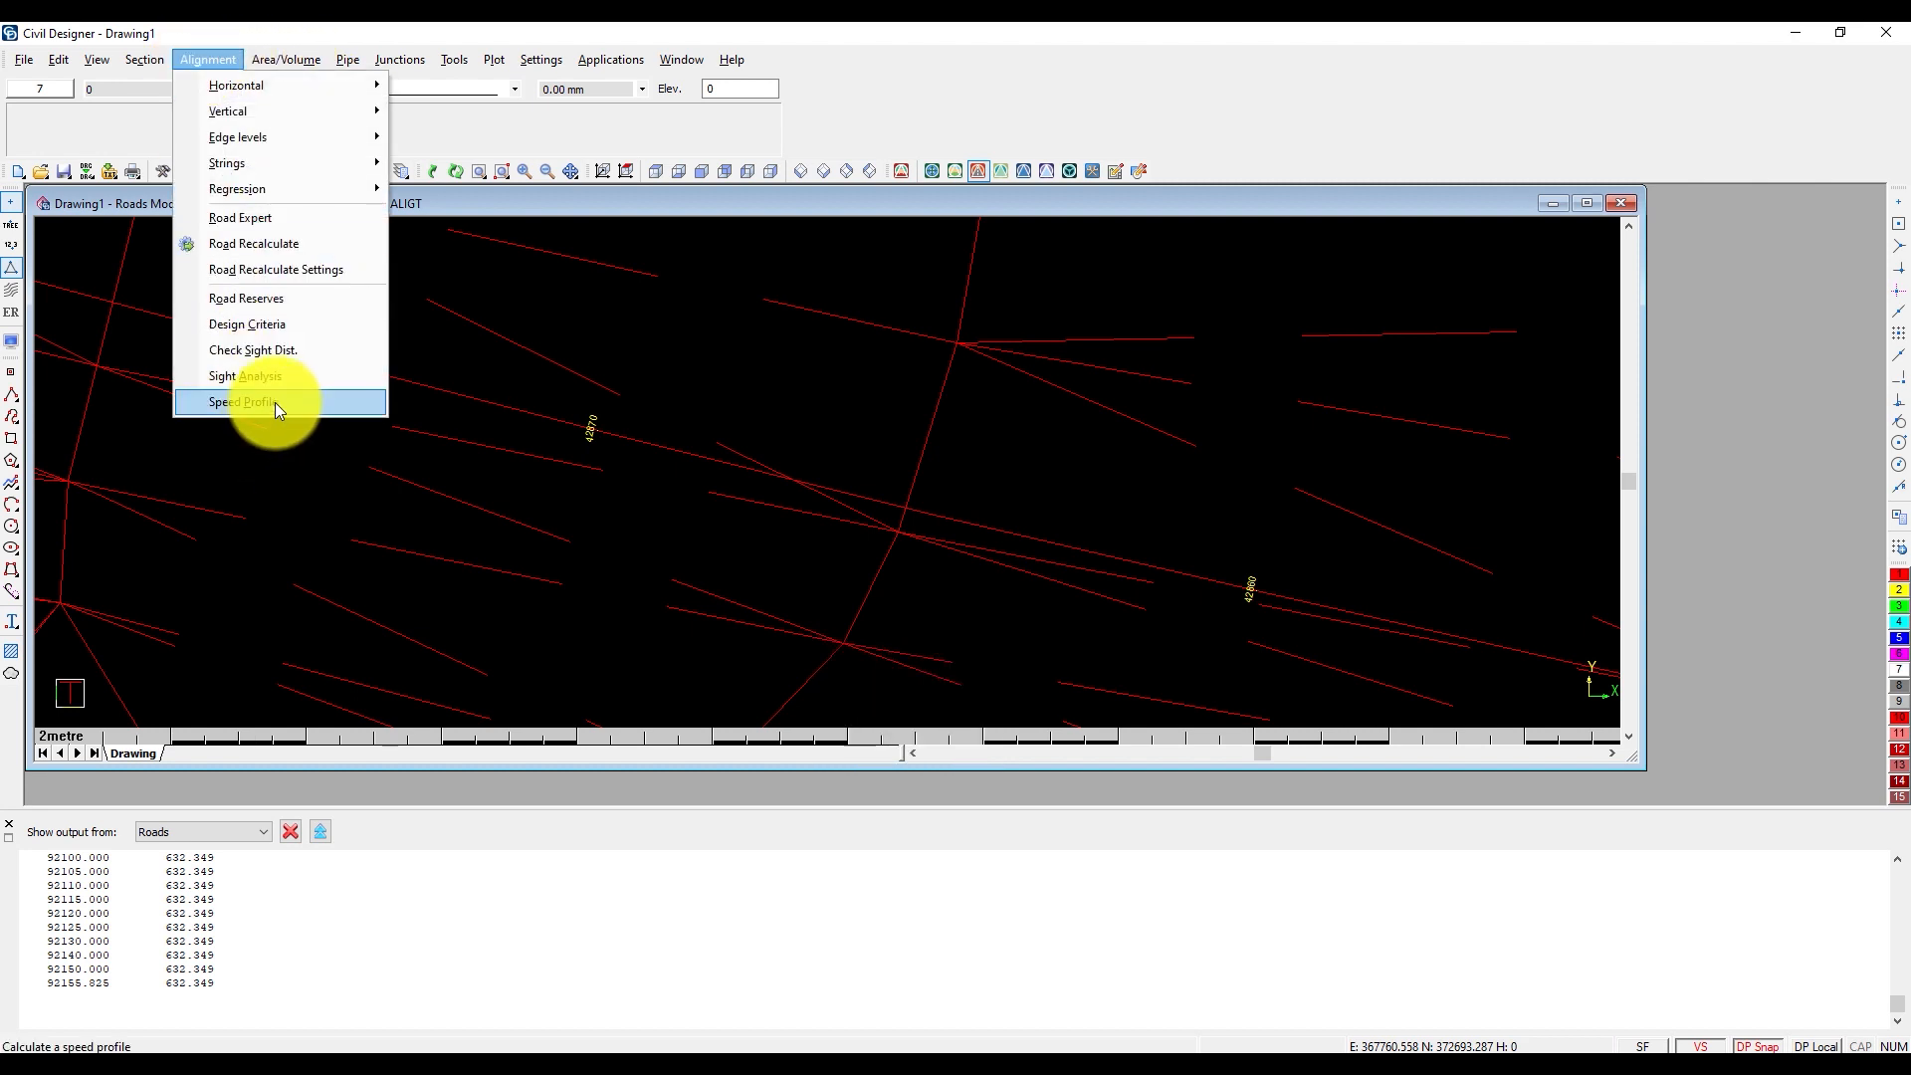
{"action": "left_click", "coordinate": [268, 402]}
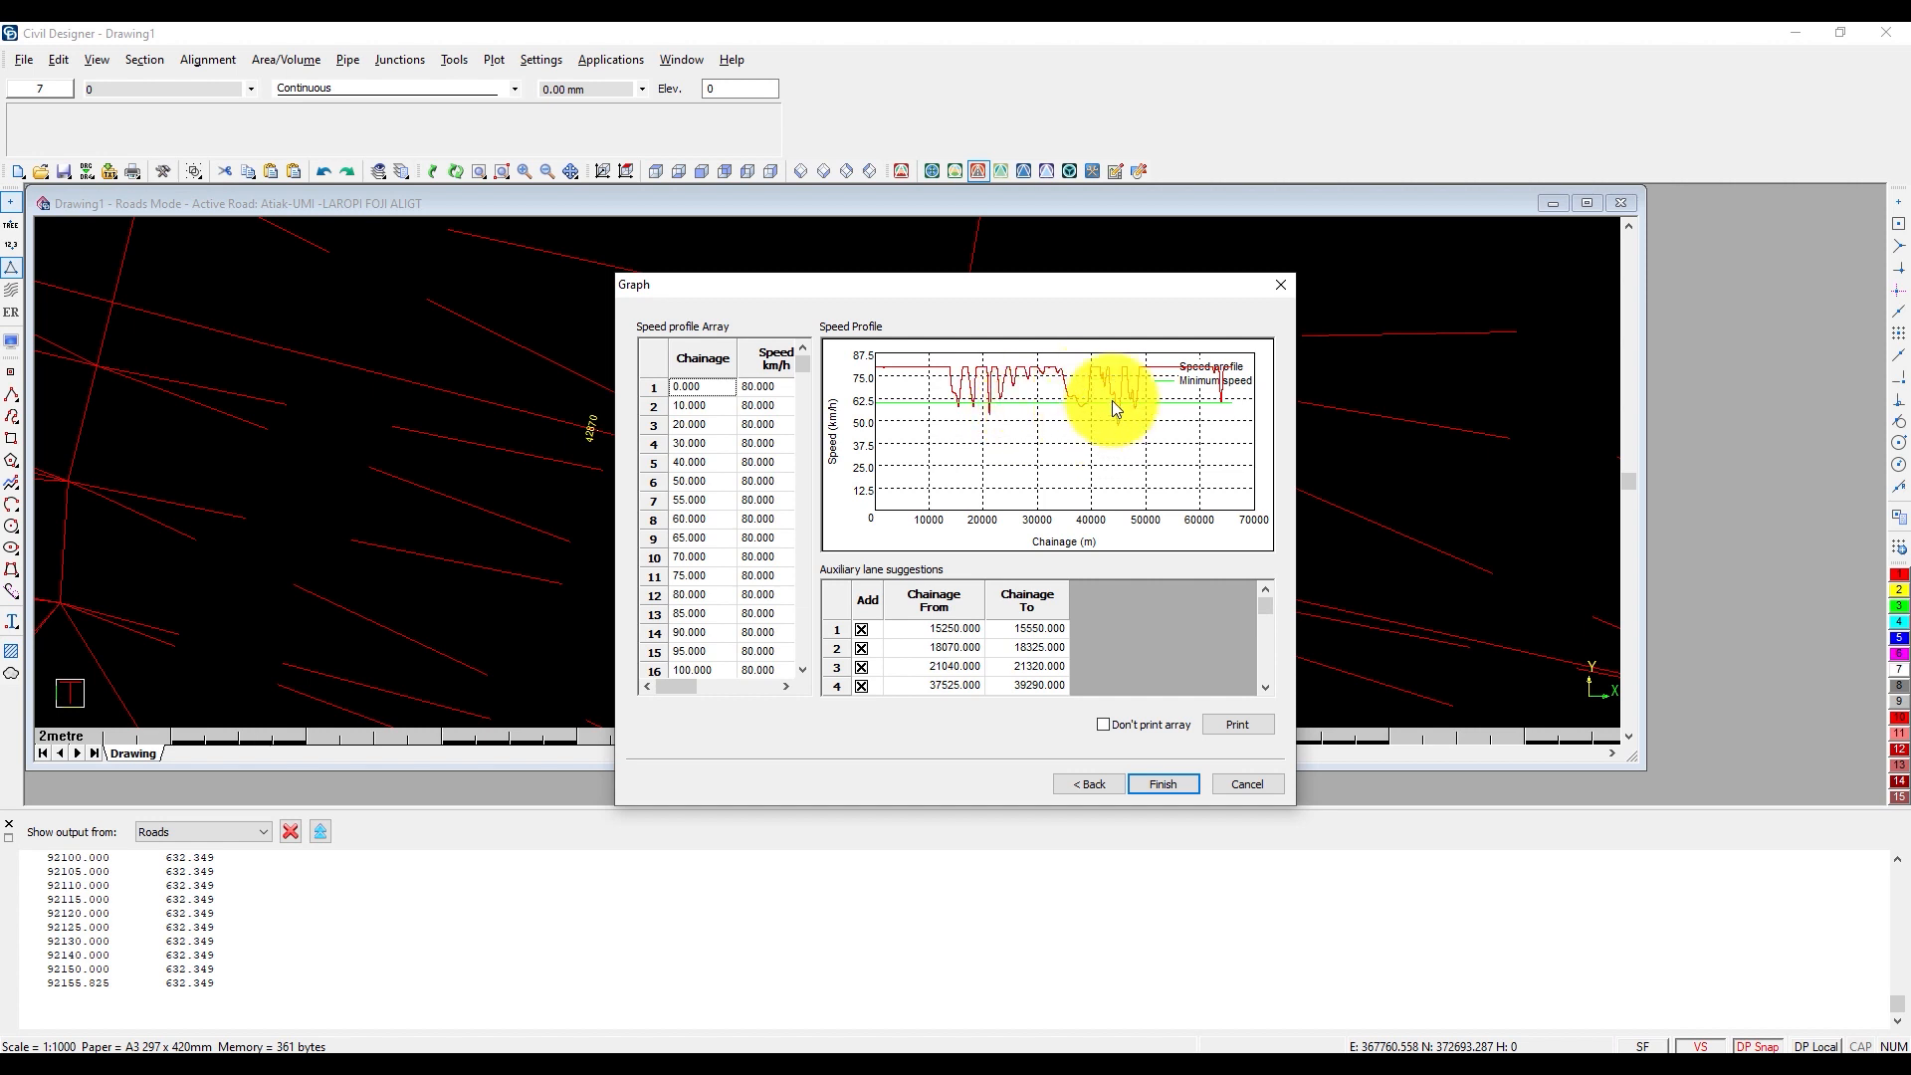
{"action": "left_click", "coordinate": [1103, 790]}
{"action": "left_click_drag", "start_coordinate": [975, 378], "coordinate": [847, 384]}
{"action": "type", "text": "90"}
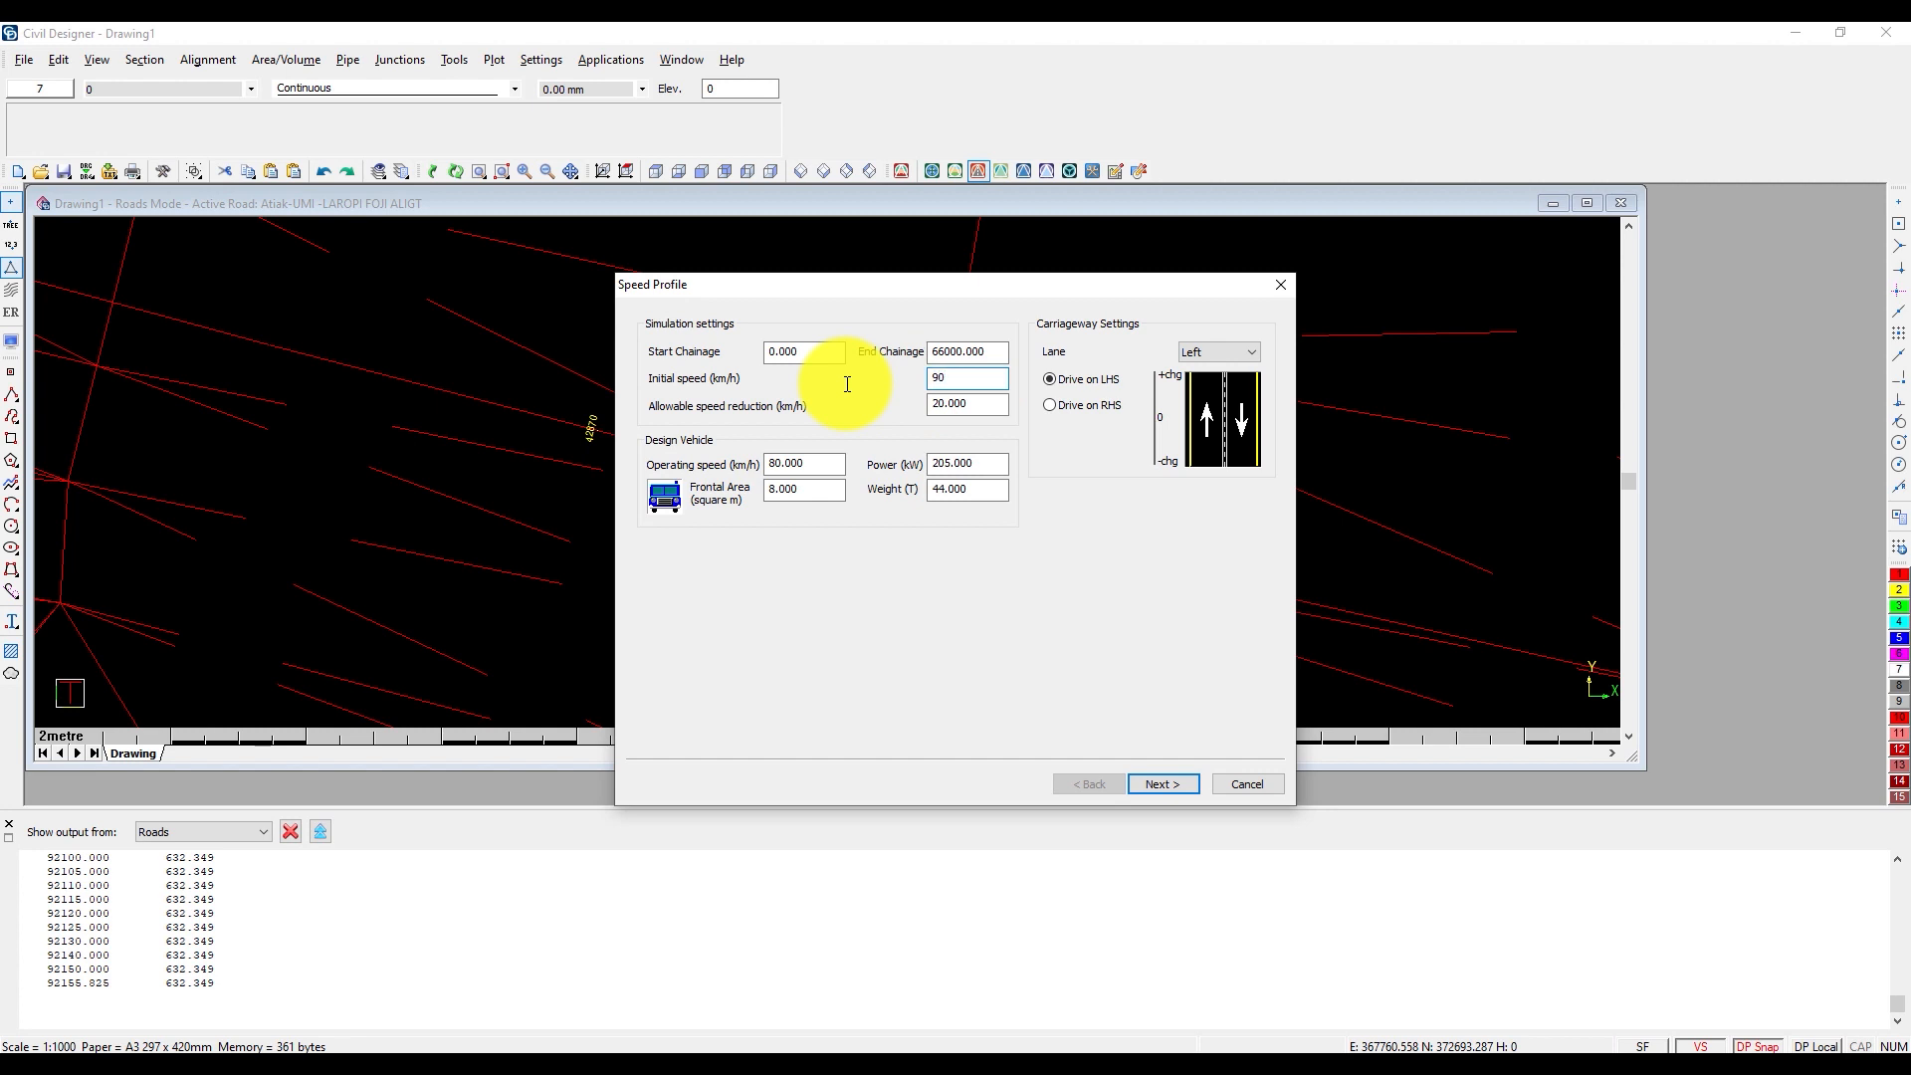
{"action": "left_click_drag", "start_coordinate": [842, 463], "coordinate": [699, 454]}
{"action": "type", "text": "90"}
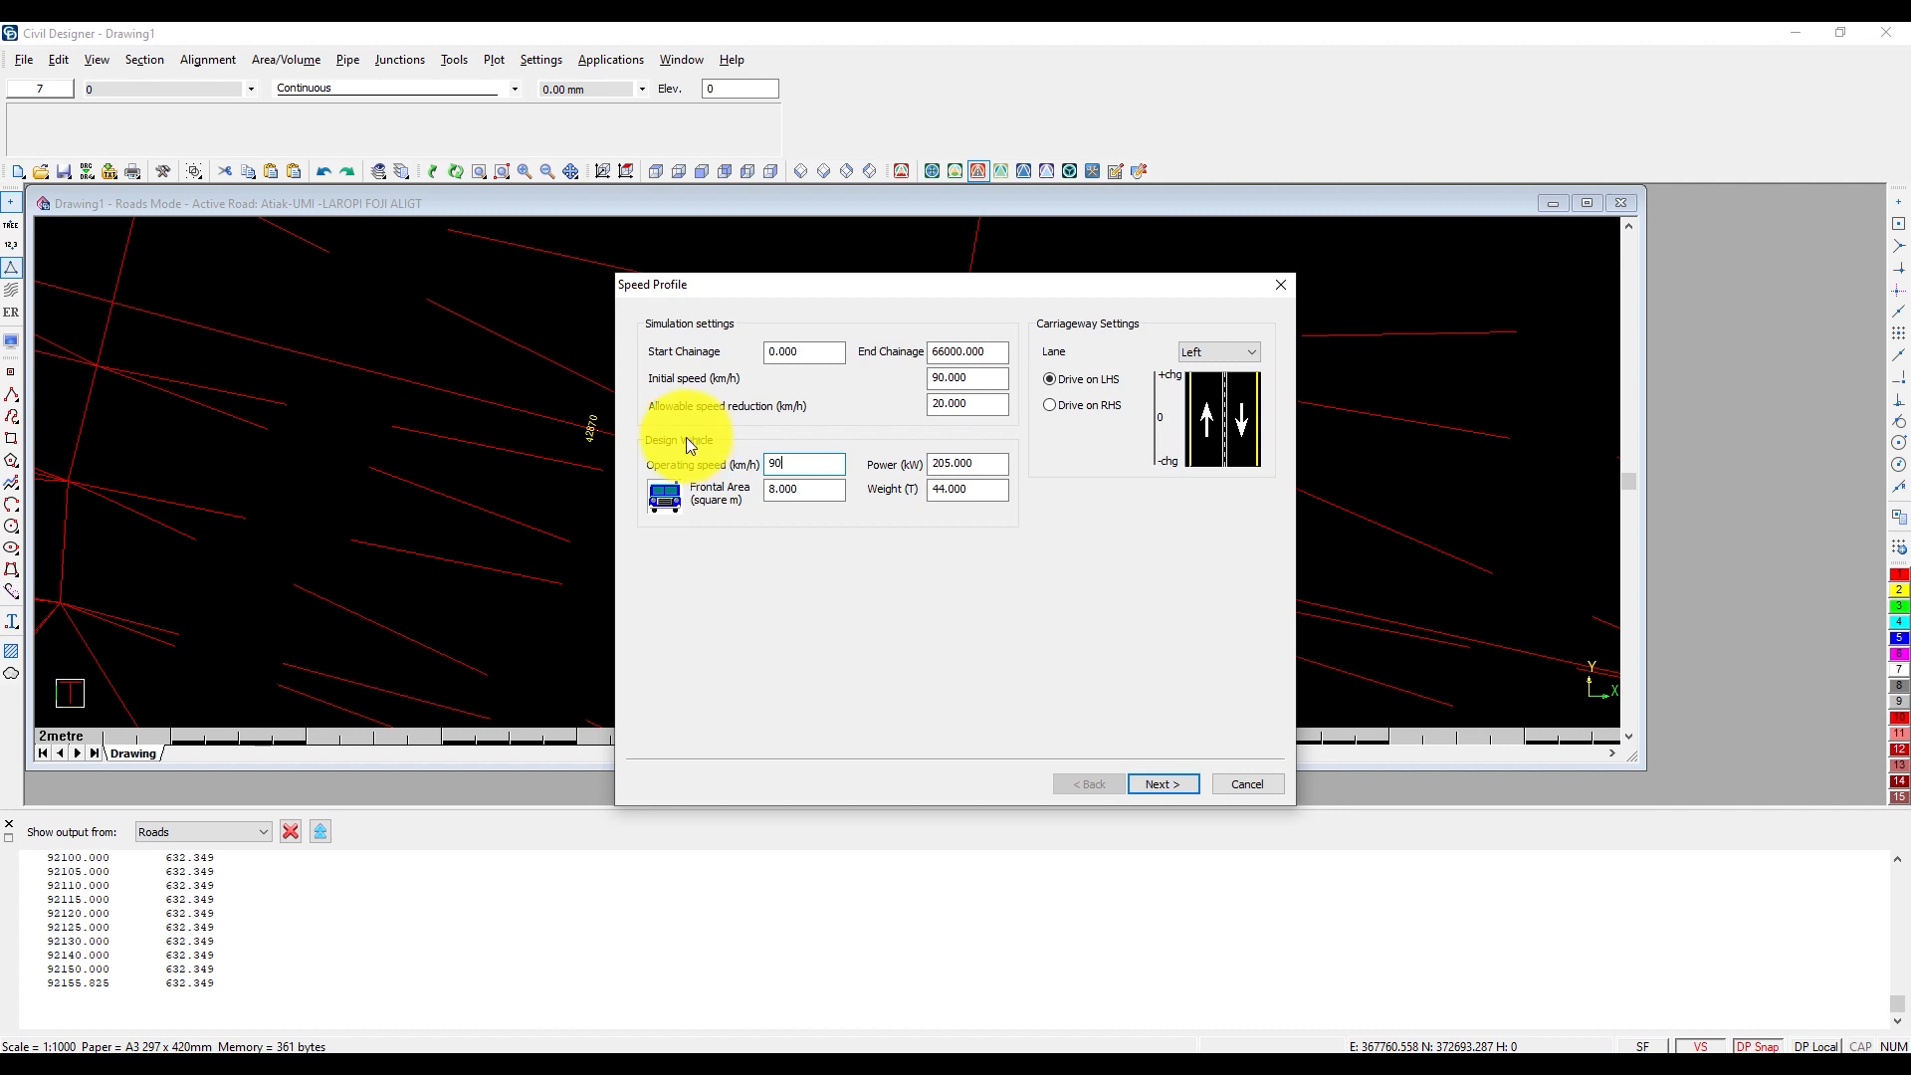
{"action": "left_click", "coordinate": [973, 466]}
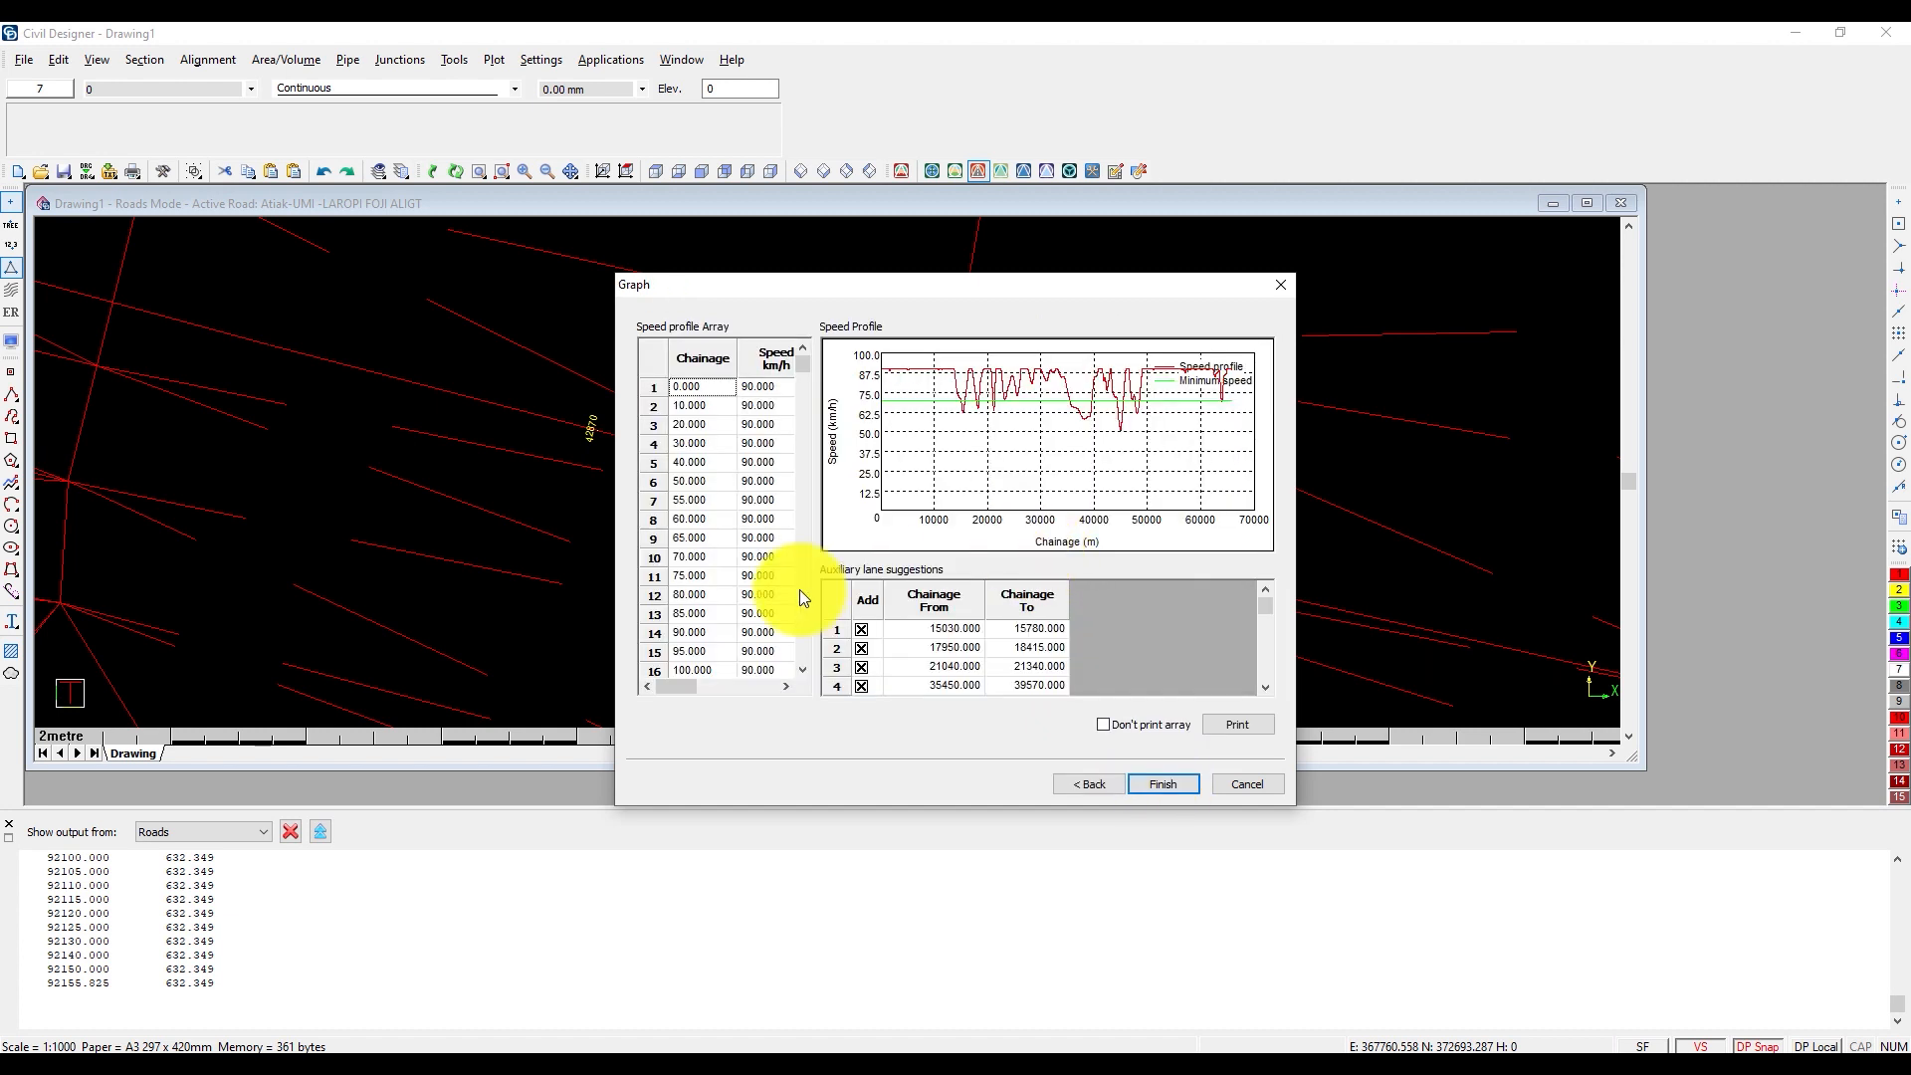
Review the auxiliary lane suggestions and speed array, and print the profile with Adobe PDF as "Speed Profile A.pdf" in the Demo Speed Profile folder
{"action": "scroll", "coordinate": [959, 673], "scroll_direction": "down", "scroll_amount": 3}
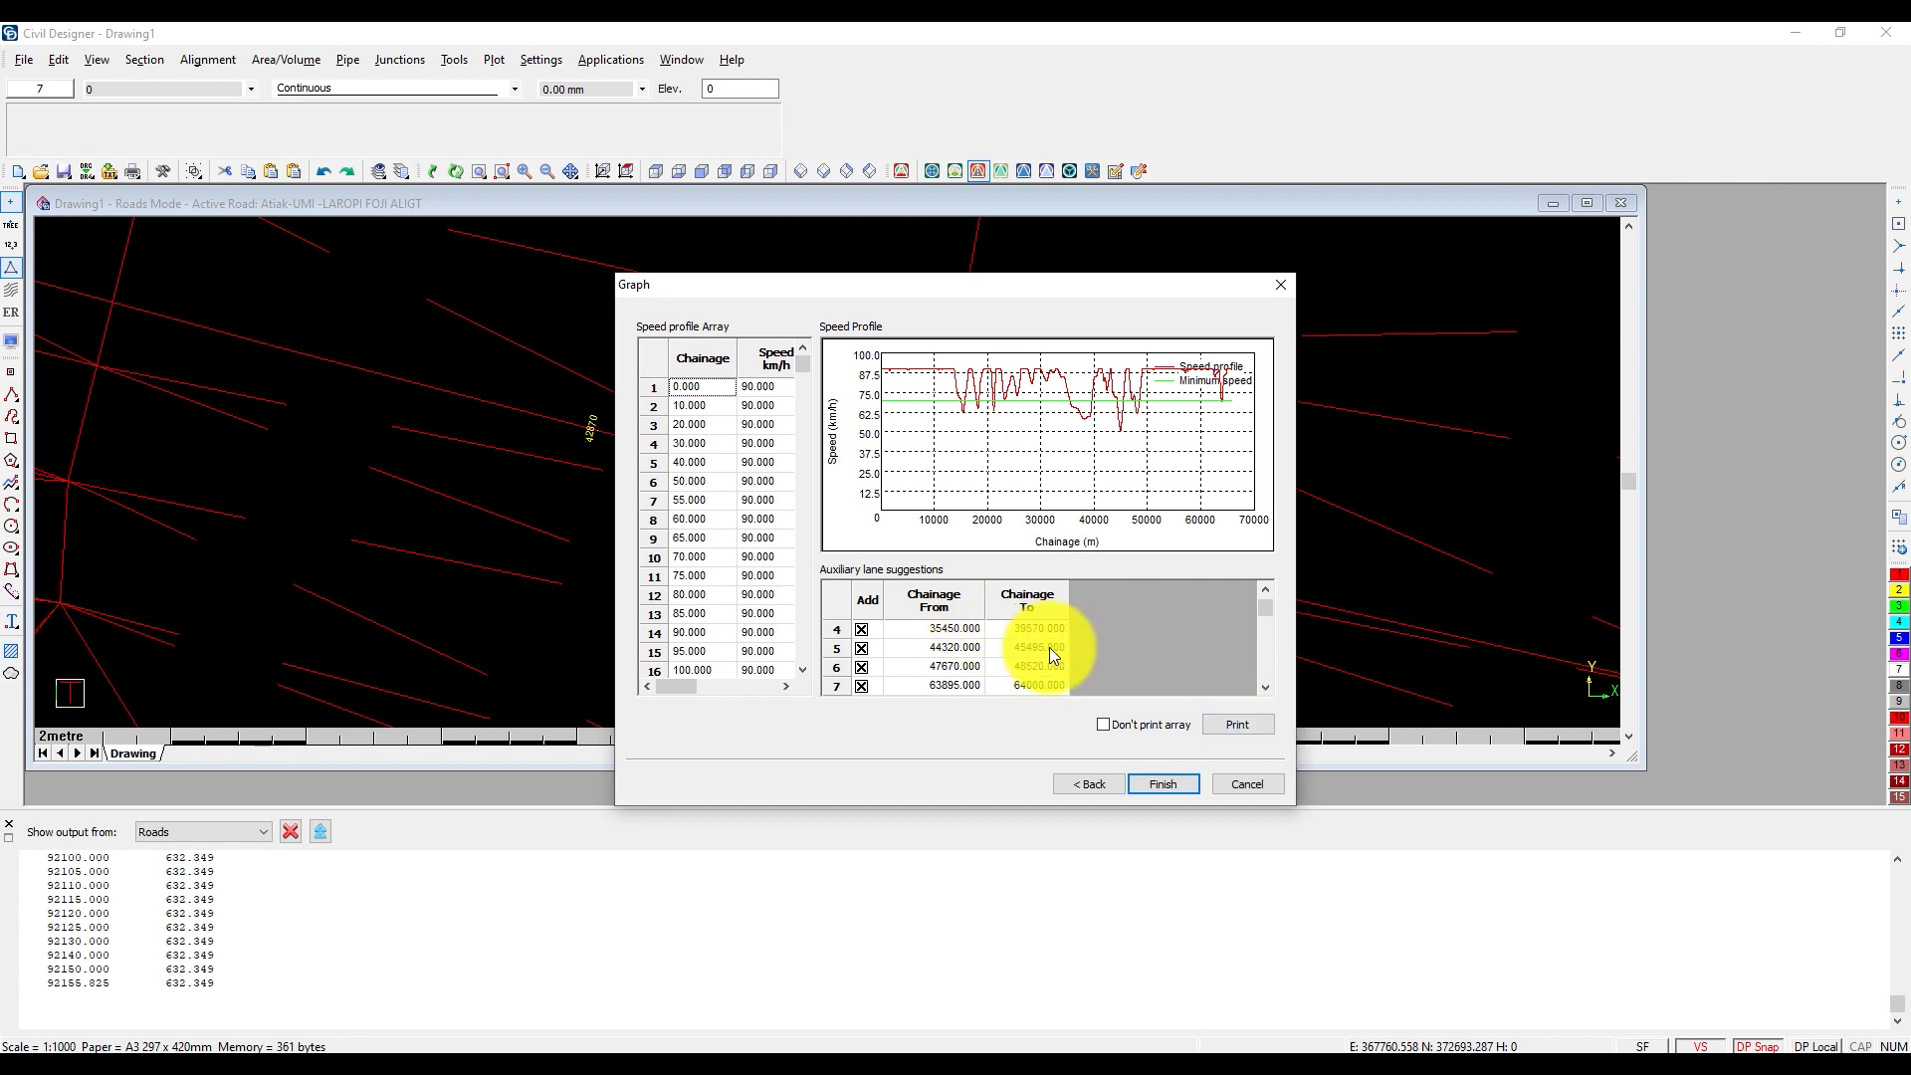
{"action": "scroll", "coordinate": [780, 443], "scroll_direction": "down", "scroll_amount": 20}
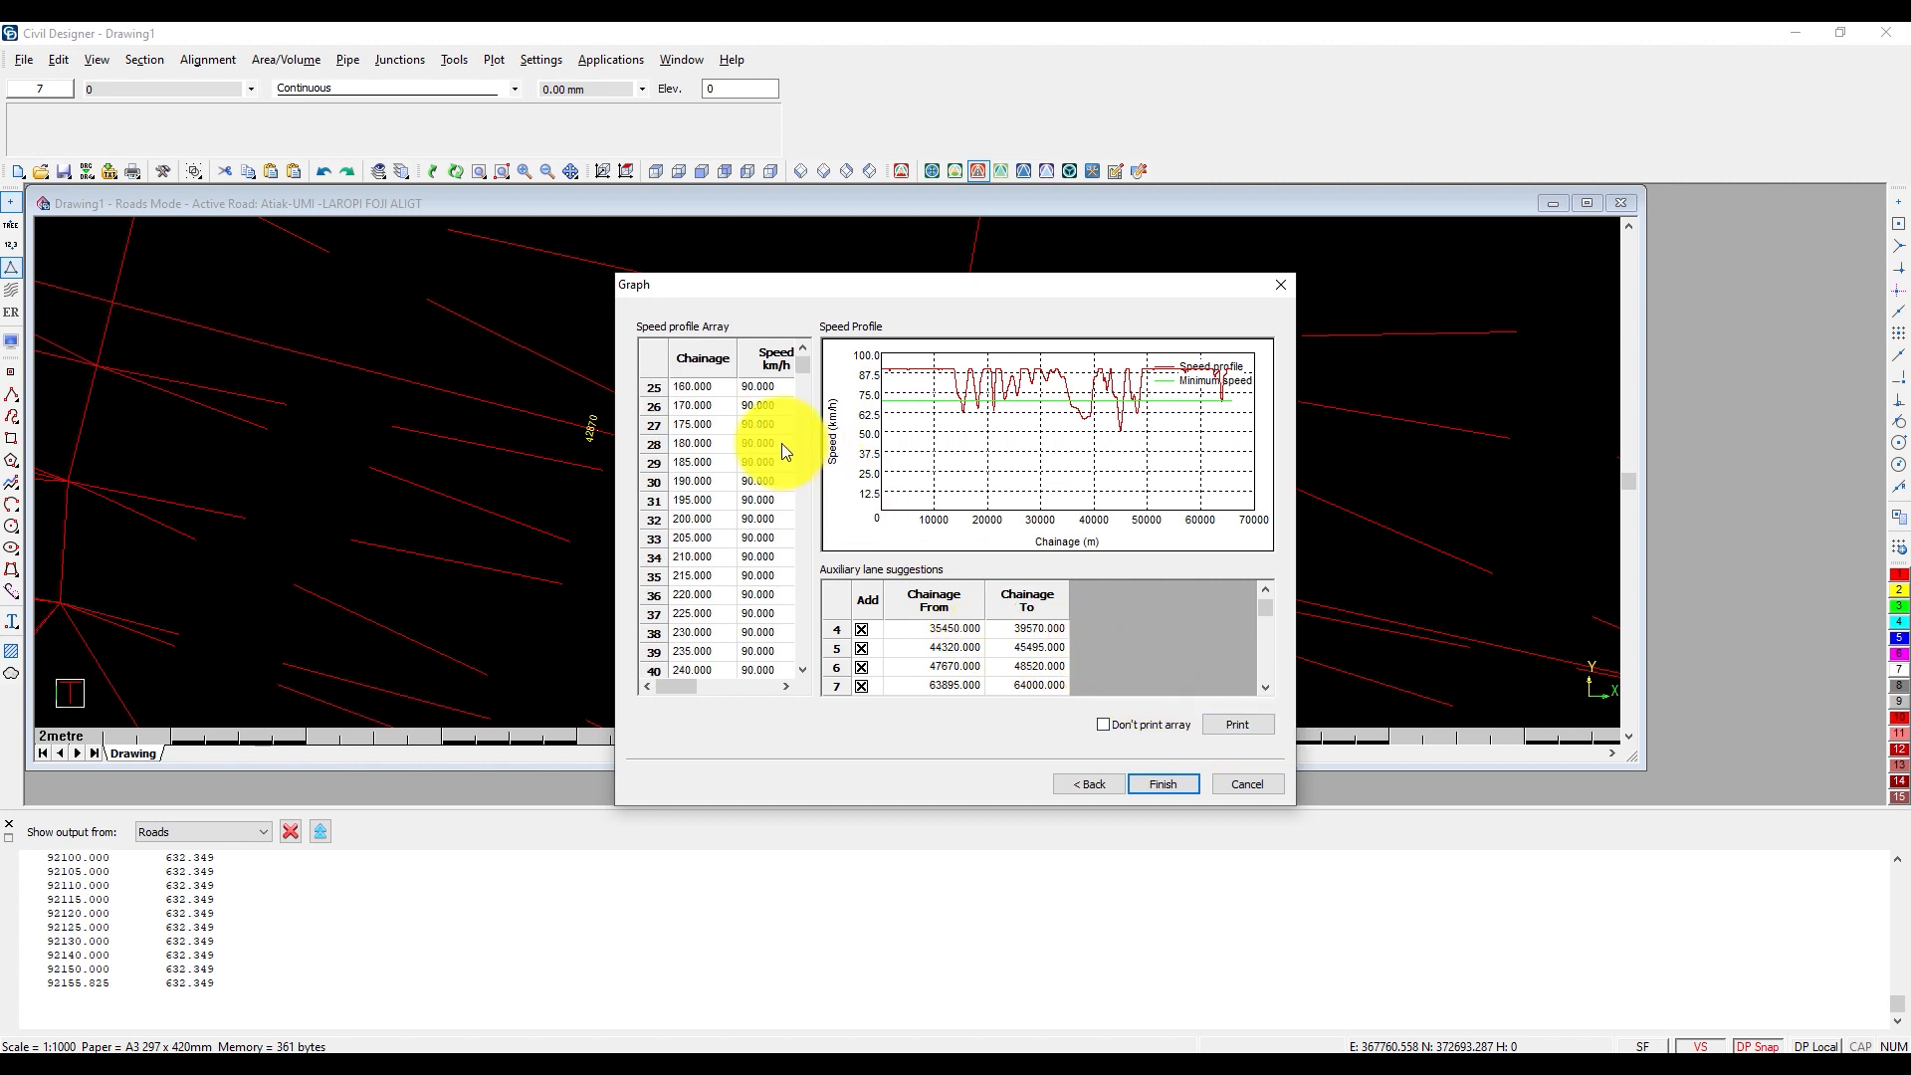
{"action": "left_click_drag", "start_coordinate": [804, 370], "coordinate": [796, 522]}
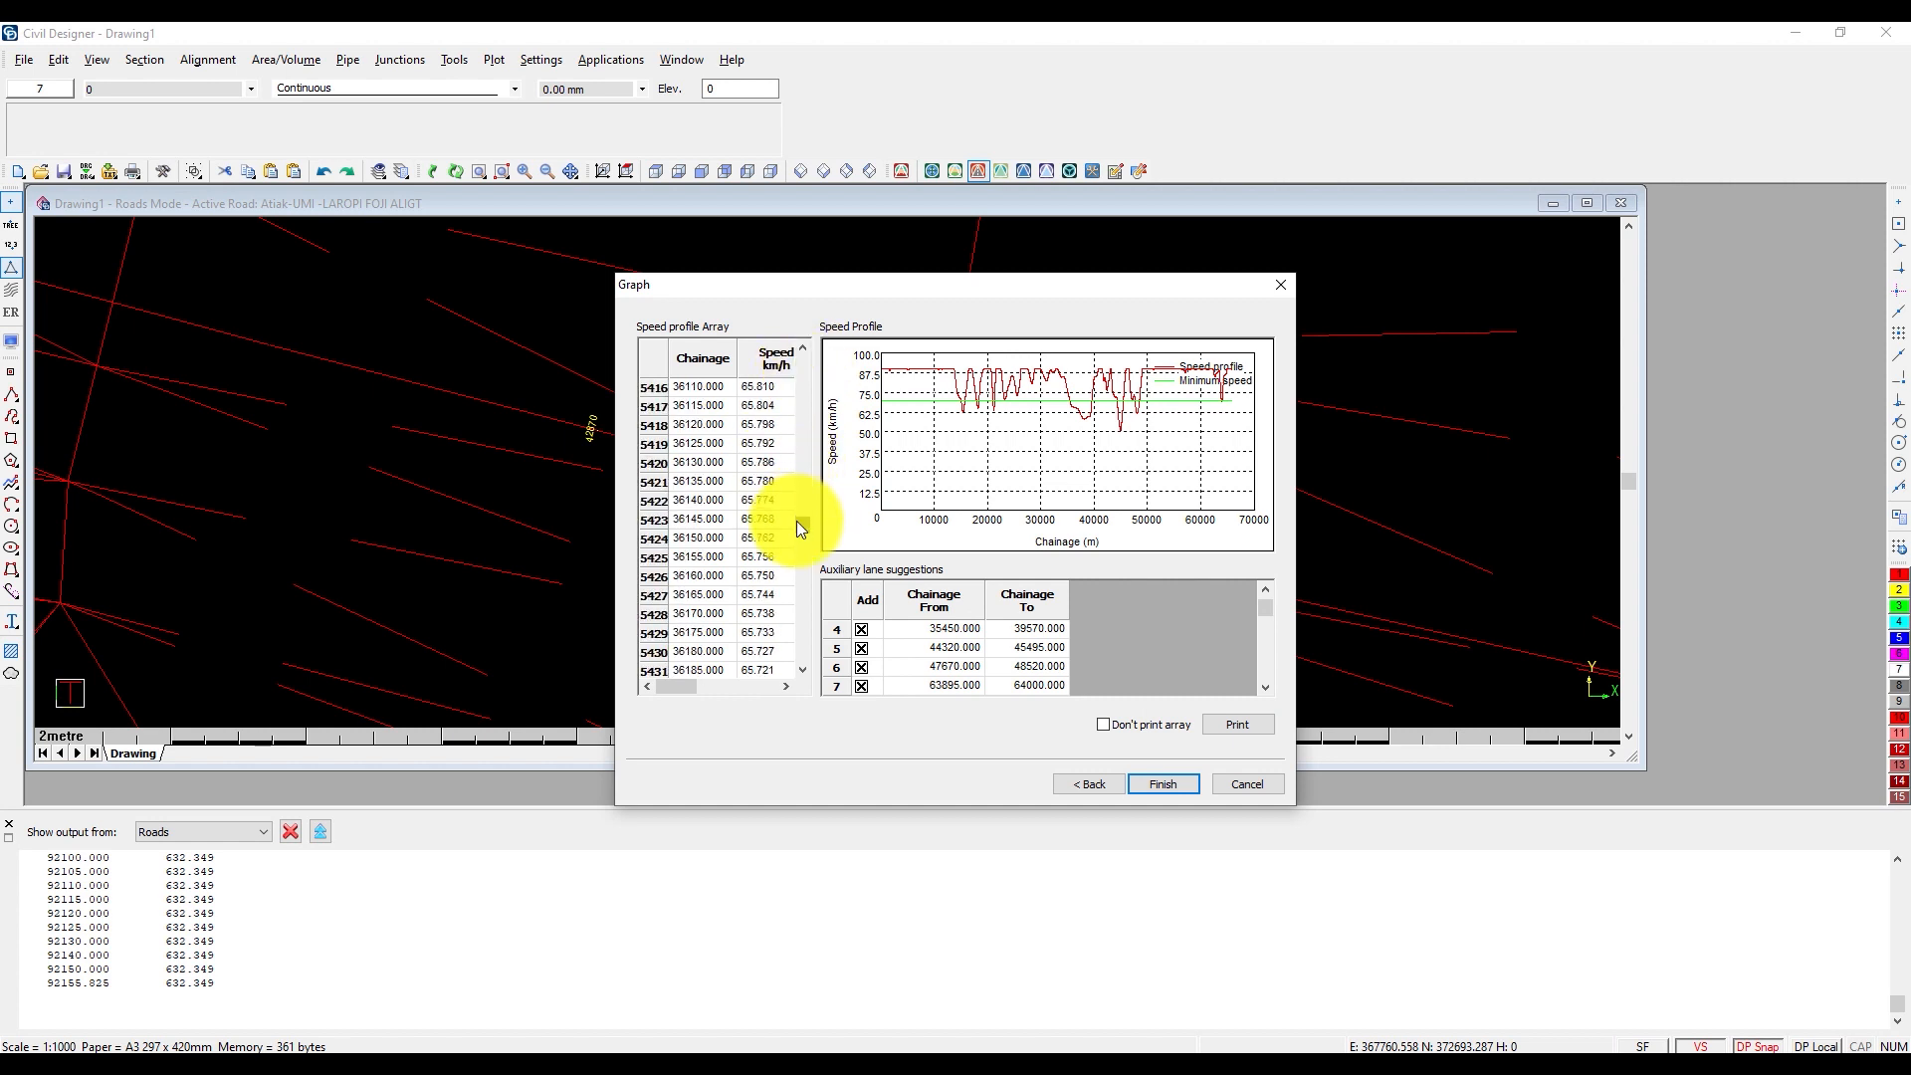
{"action": "left_click", "coordinate": [1237, 723]}
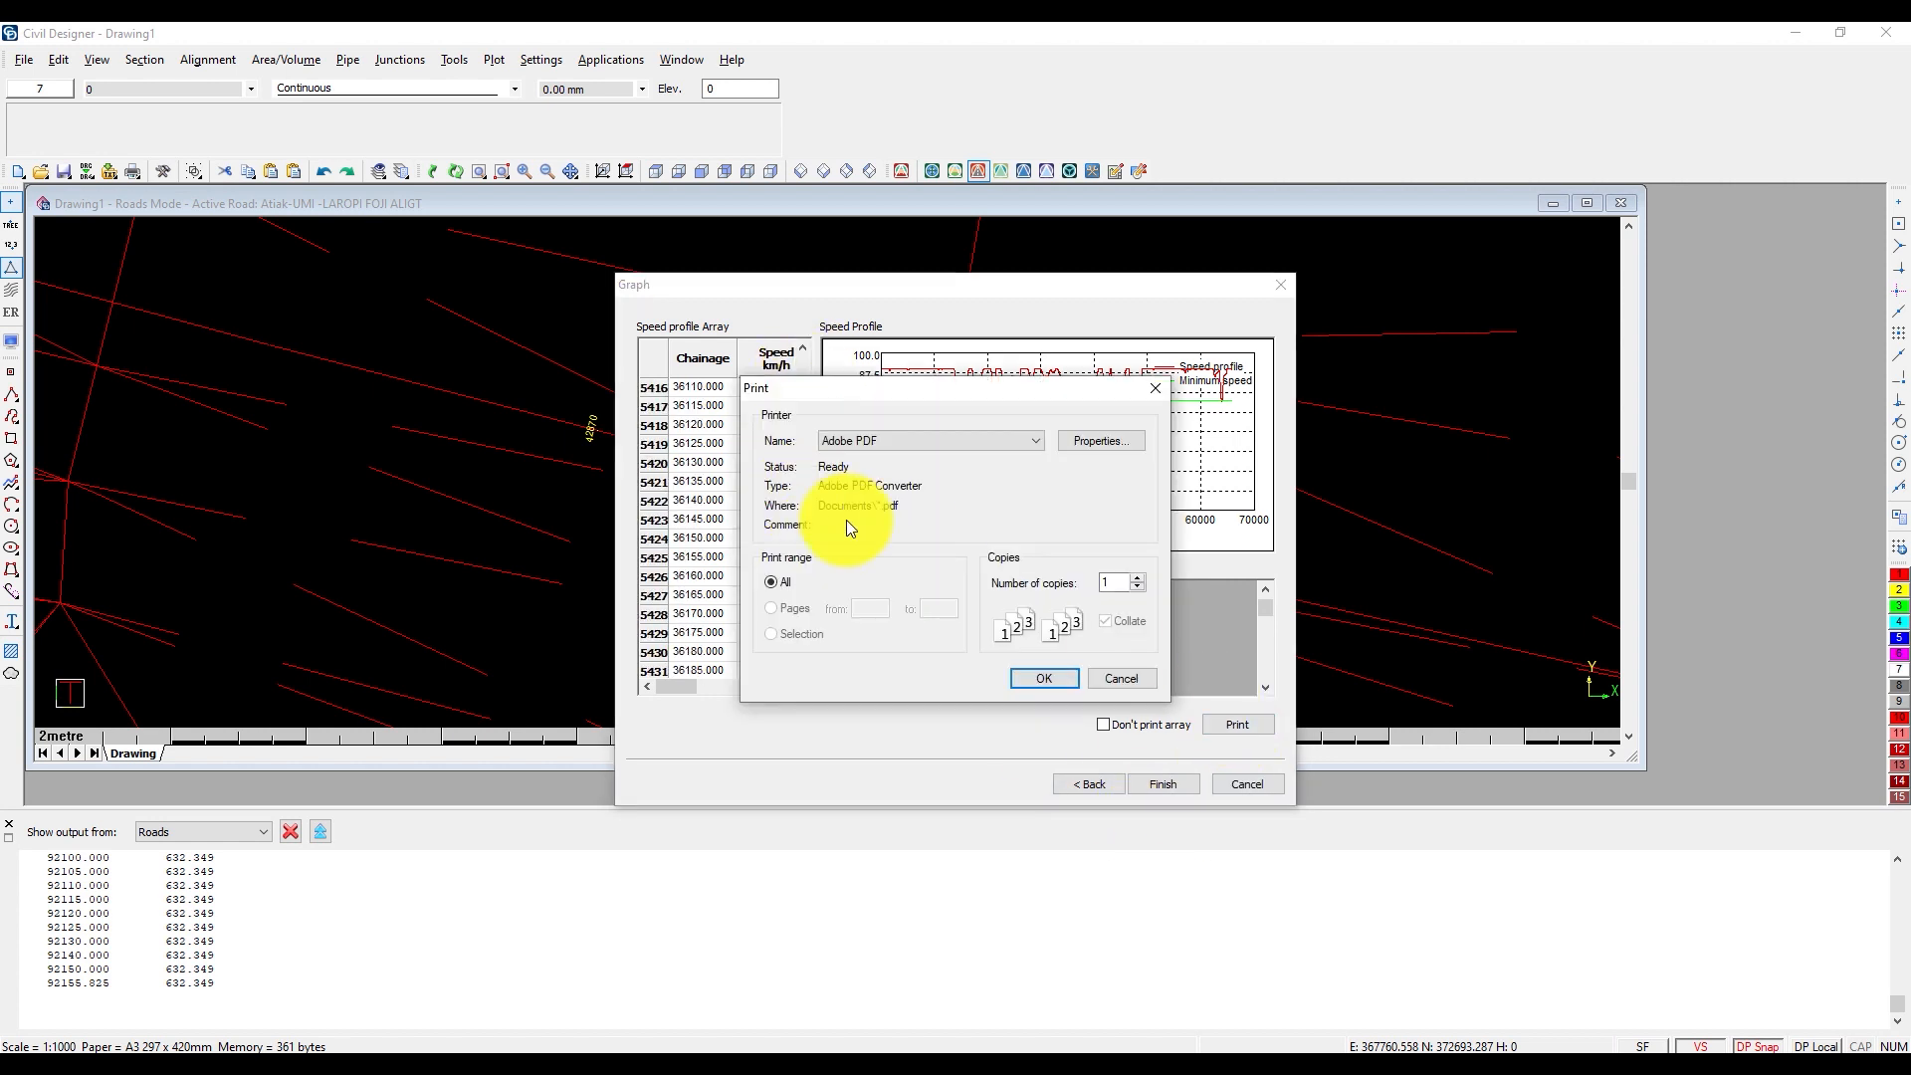
{"action": "left_click", "coordinate": [1044, 678]}
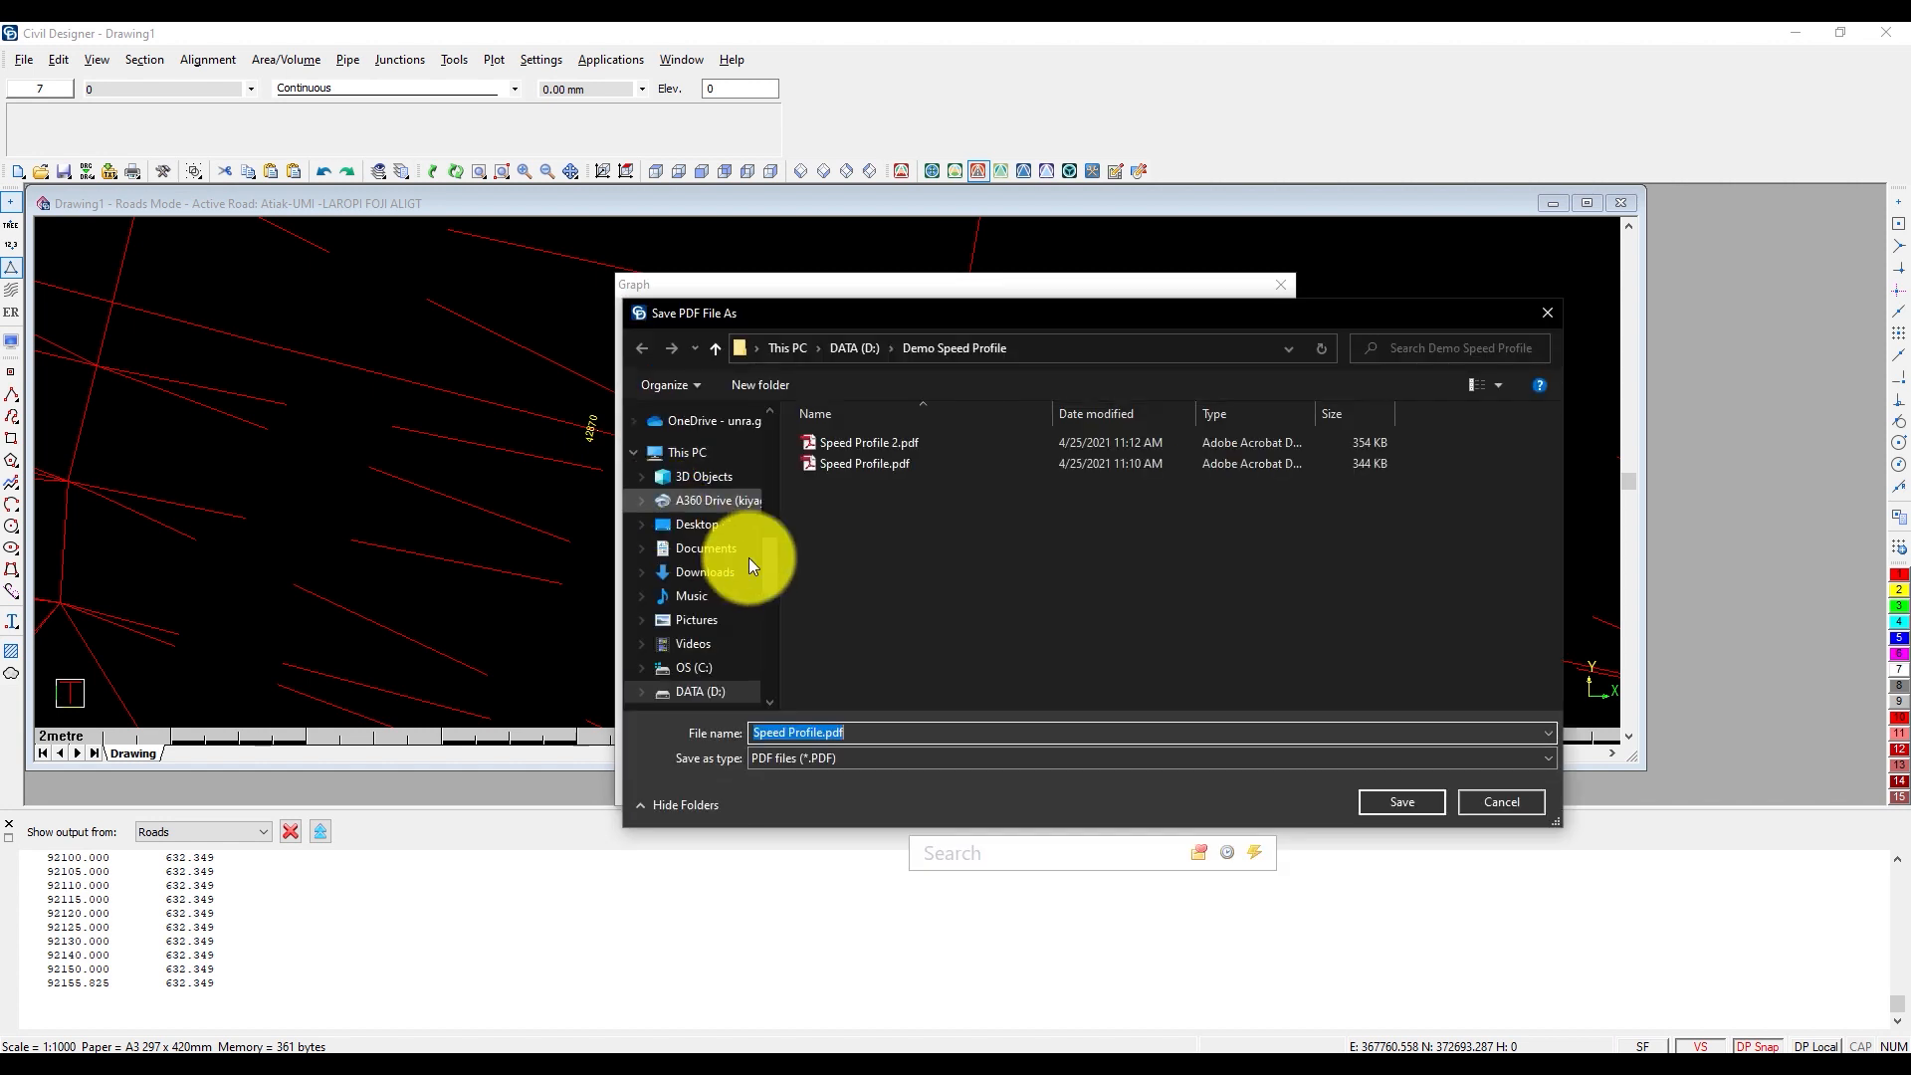
{"action": "left_click", "coordinate": [825, 732]}
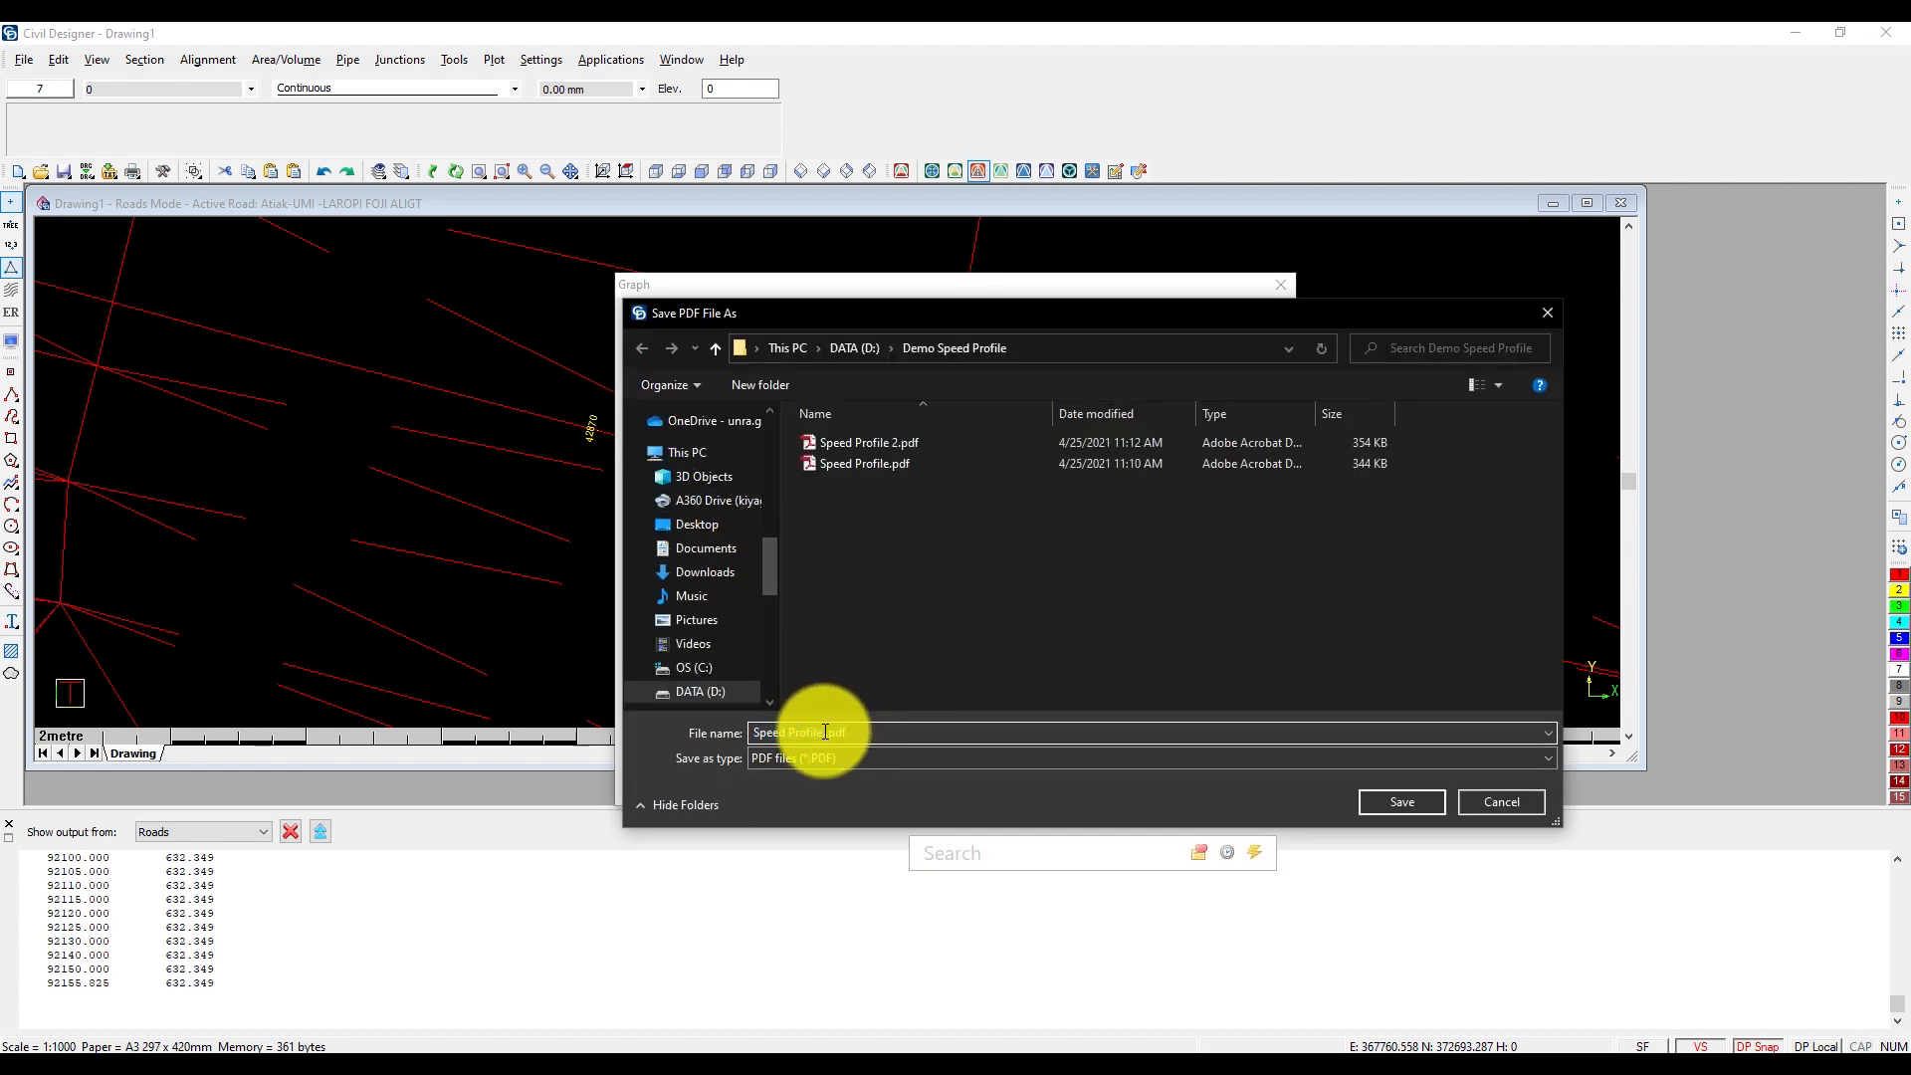
{"action": "key", "text": "Return"}
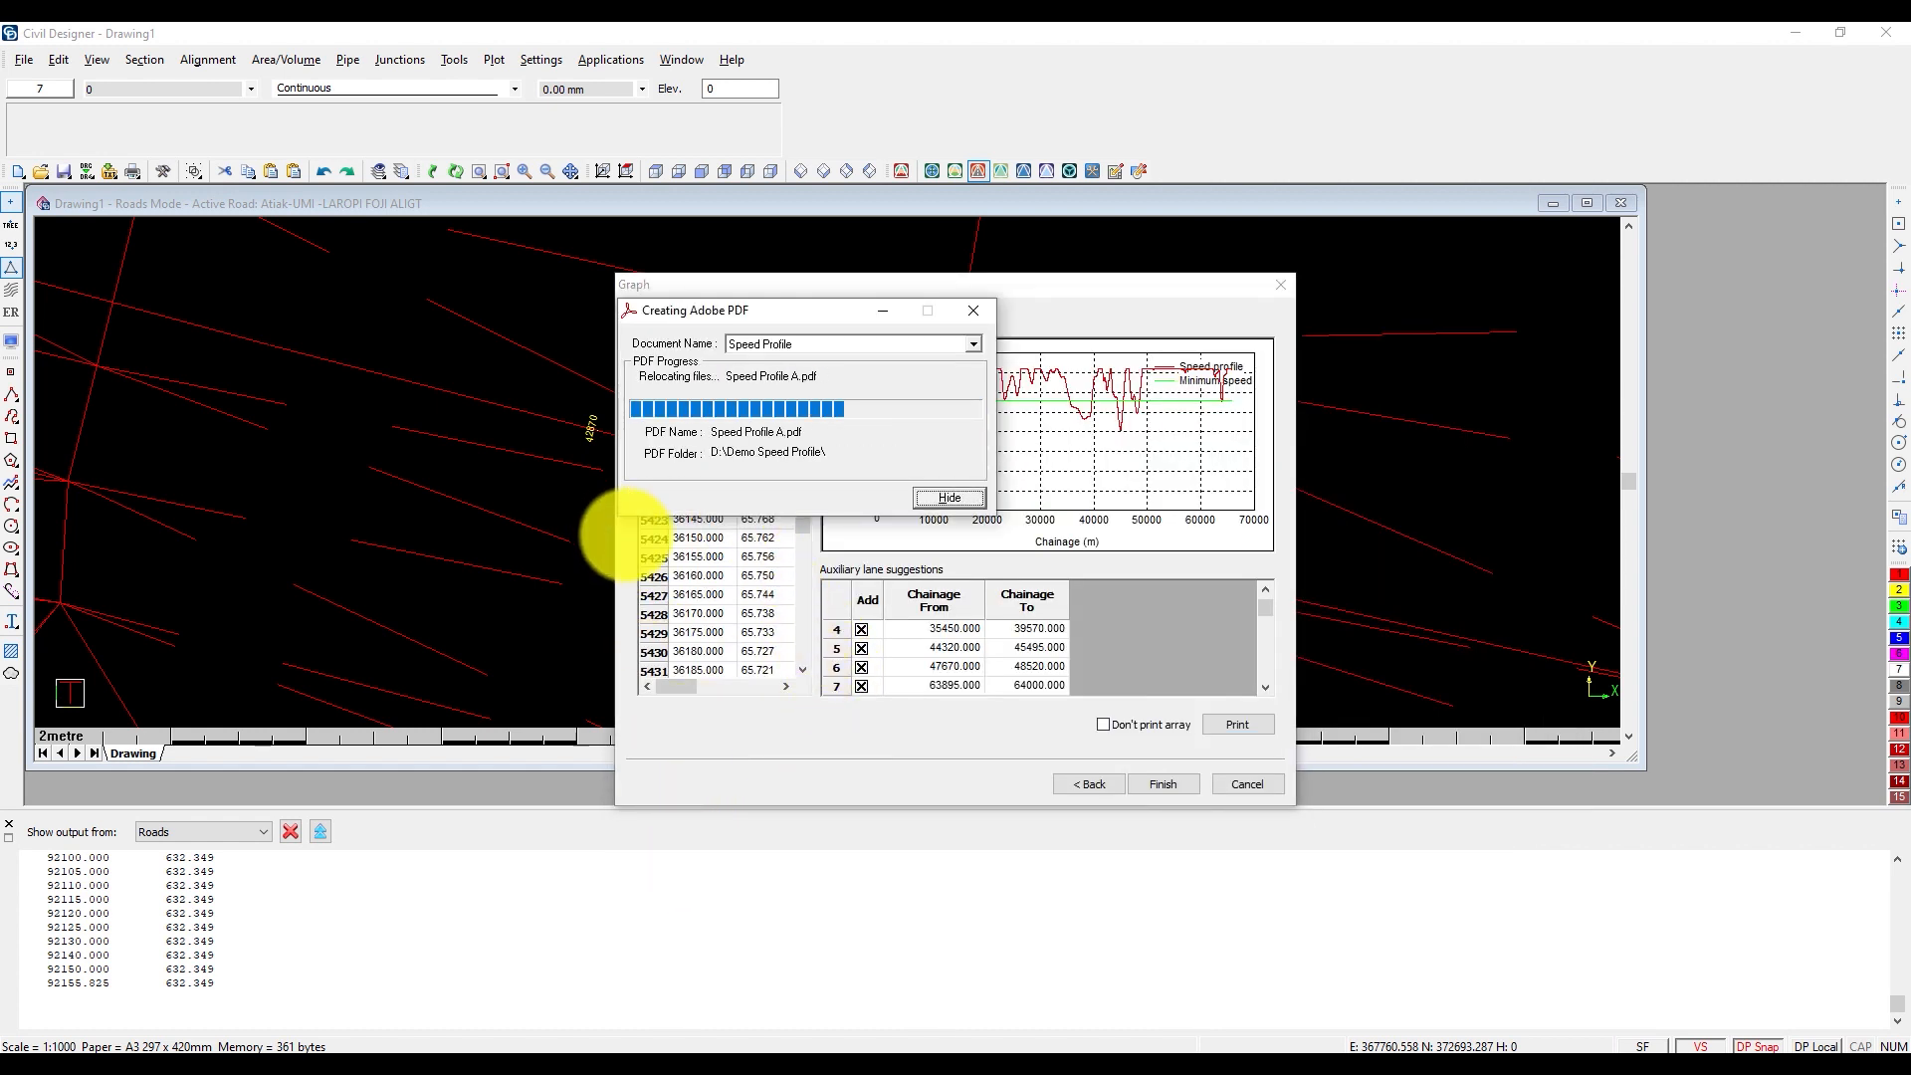
Examine the speed array, suggested auxiliary lanes and design vehicle table in the left-lane PDF report, and put the report away
{"action": "scroll", "coordinate": [741, 538], "scroll_direction": "down", "scroll_amount": 6}
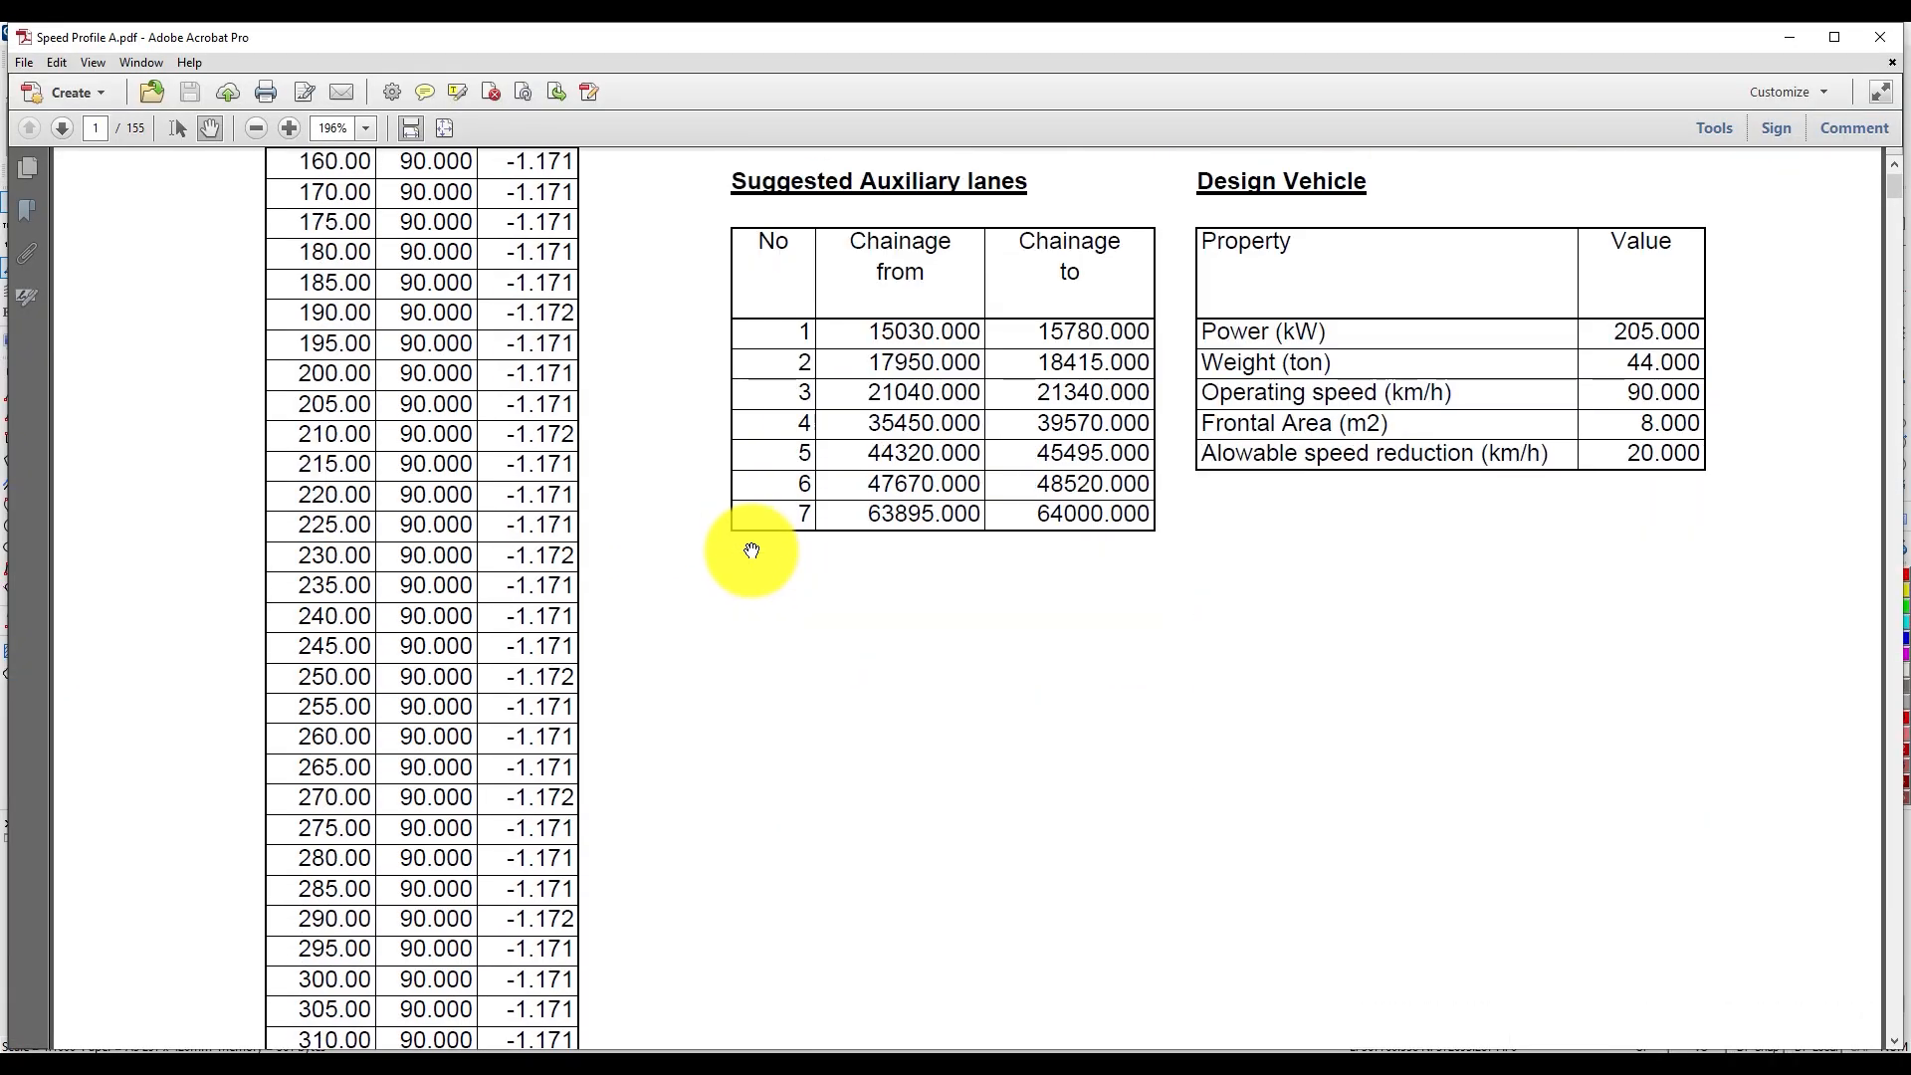
{"action": "scroll", "coordinate": [756, 553], "scroll_direction": "up", "scroll_amount": 10}
{"action": "scroll", "coordinate": [1237, 581], "scroll_direction": "down", "scroll_amount": 6}
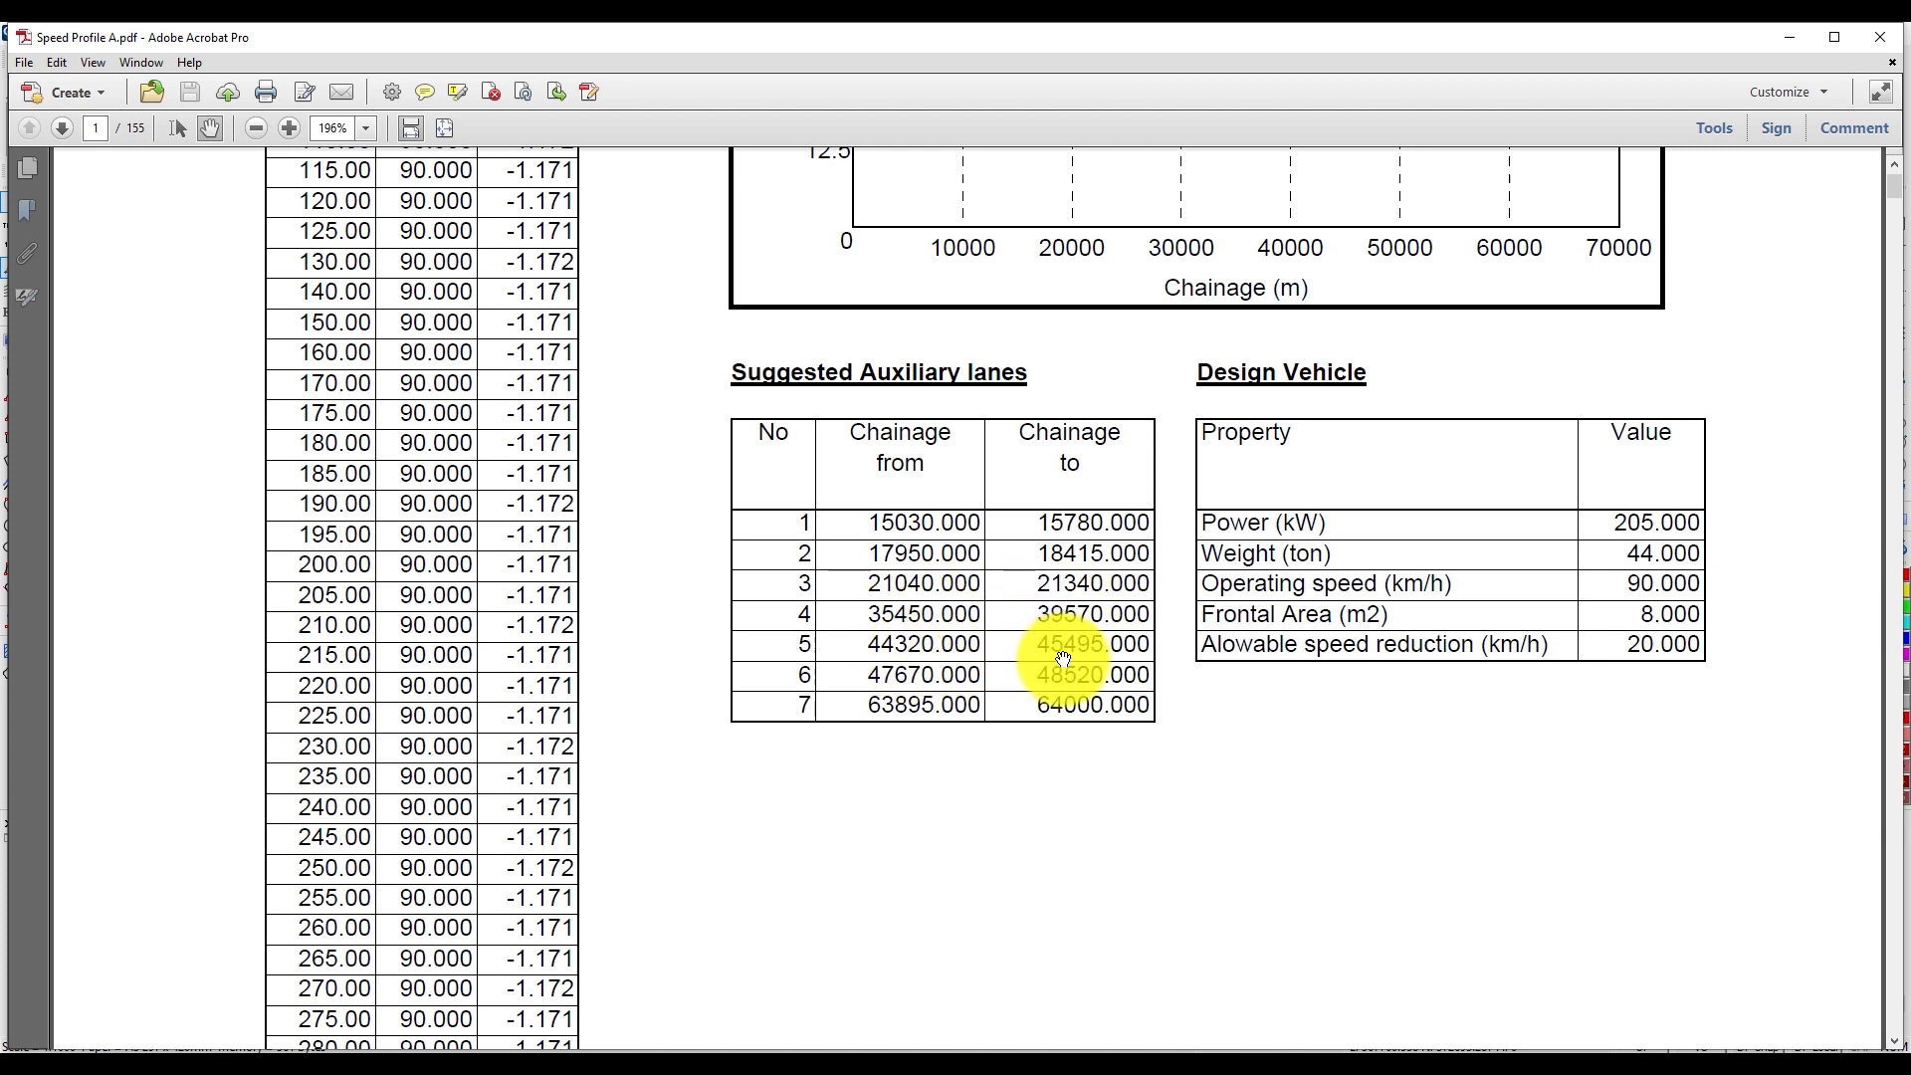
{"action": "left_click", "coordinate": [1786, 37]}
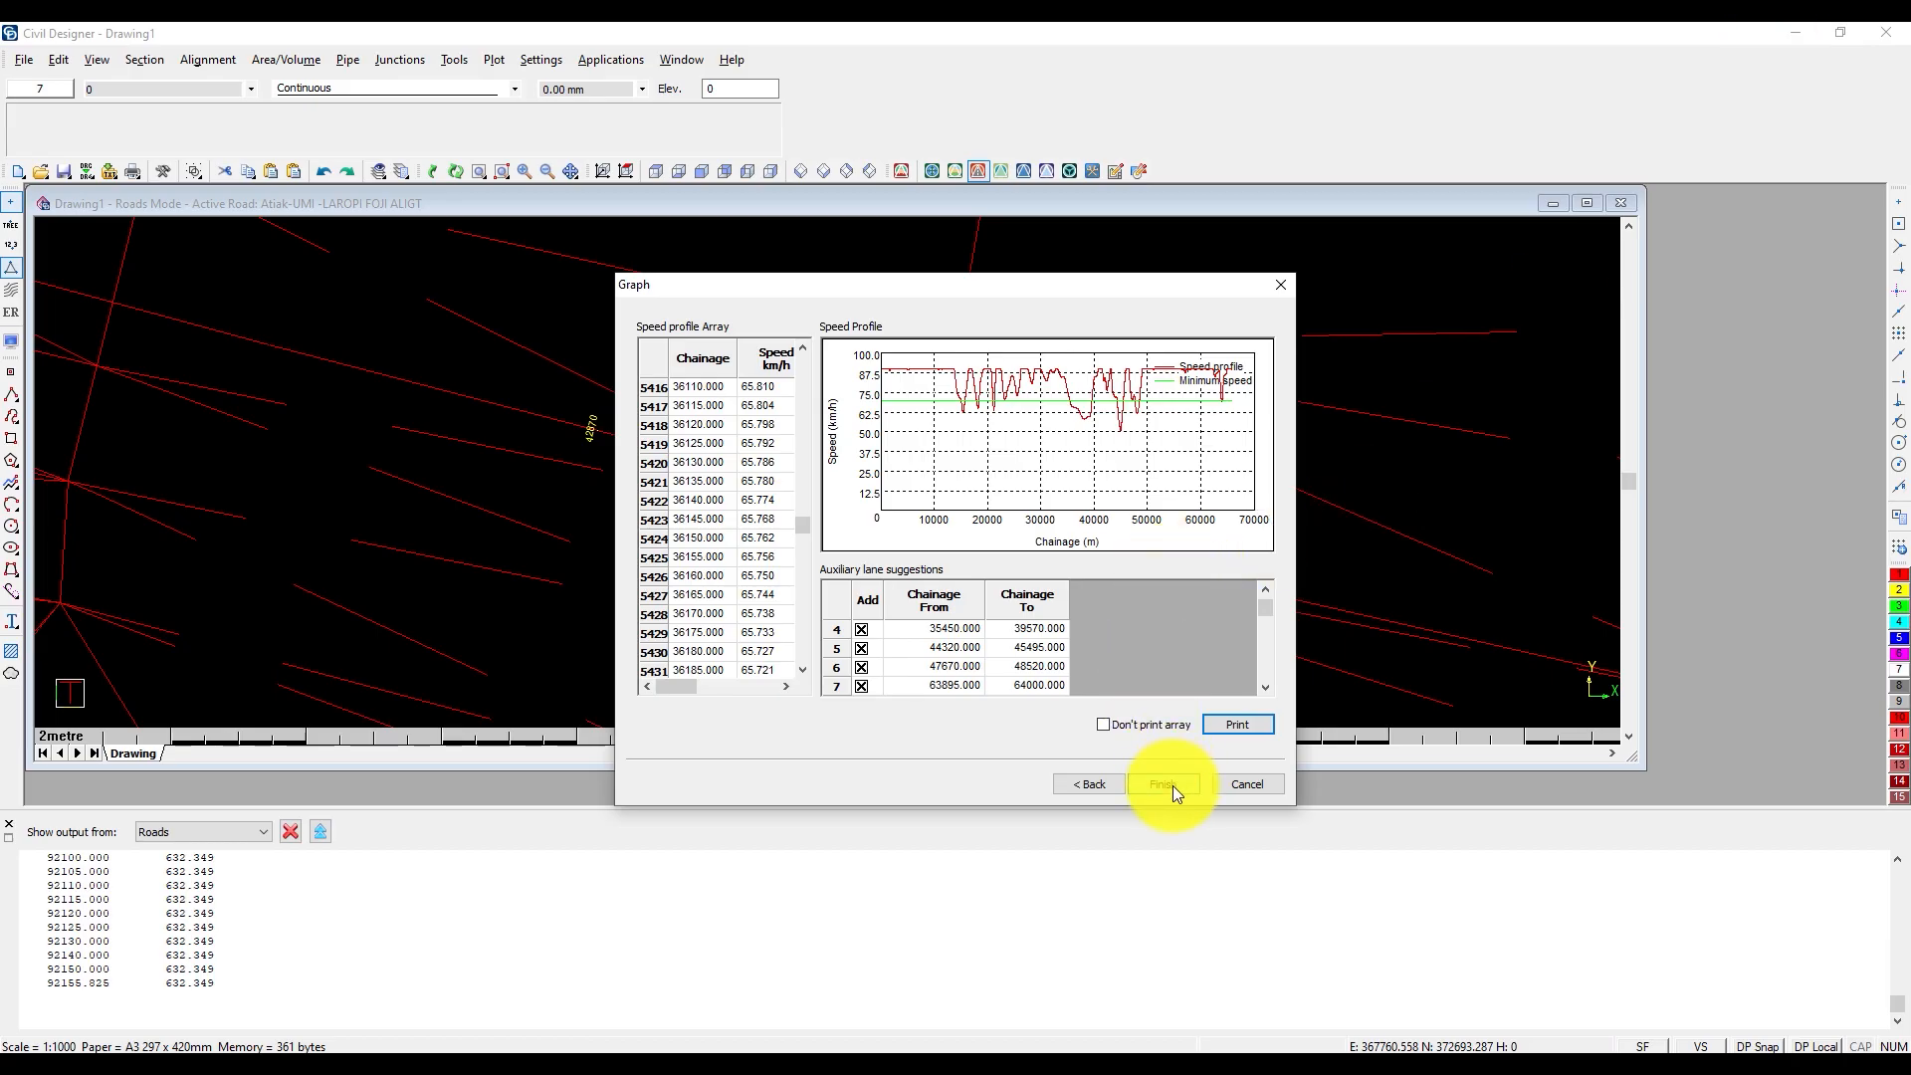
Return to the speed profile settings, change the carriageway lane to Right, and recalculate the profile
{"action": "left_click", "coordinate": [1099, 785]}
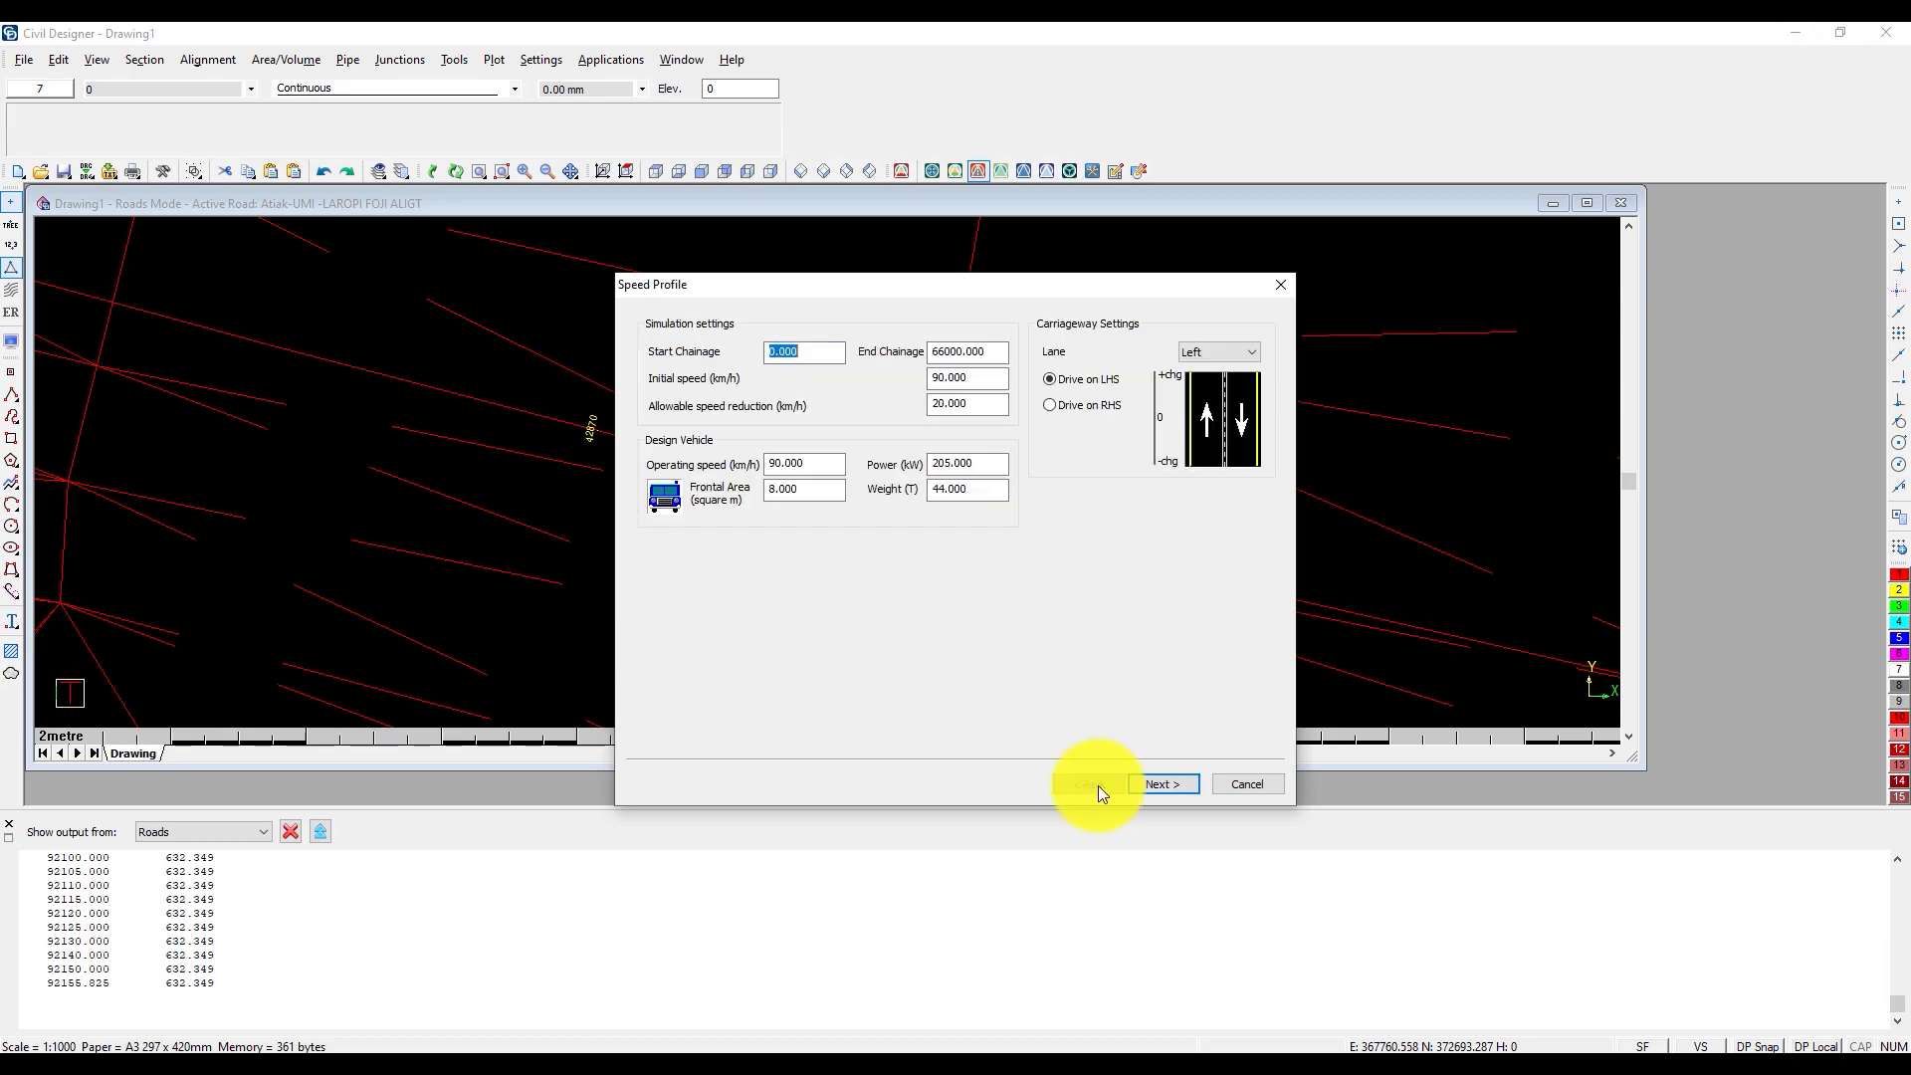
{"action": "left_click", "coordinate": [1192, 355]}
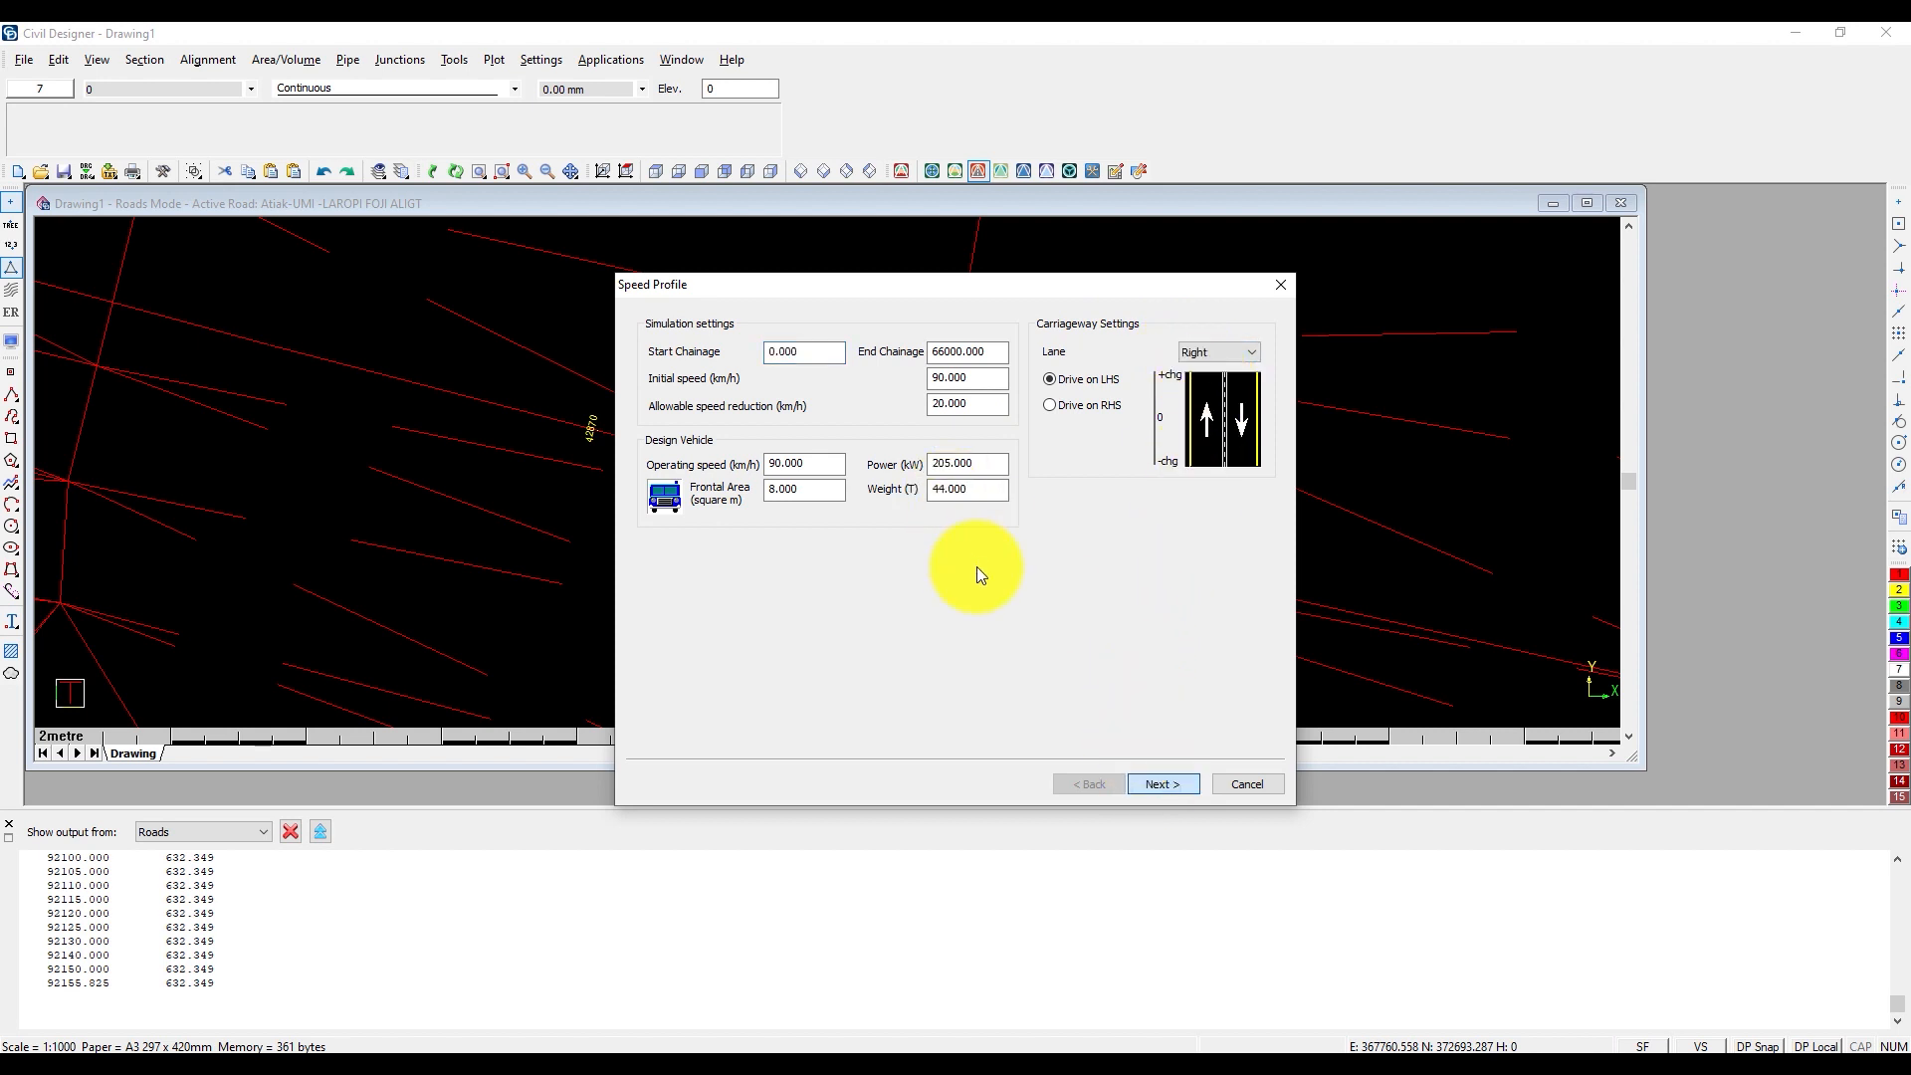
{"action": "key", "text": "Return"}
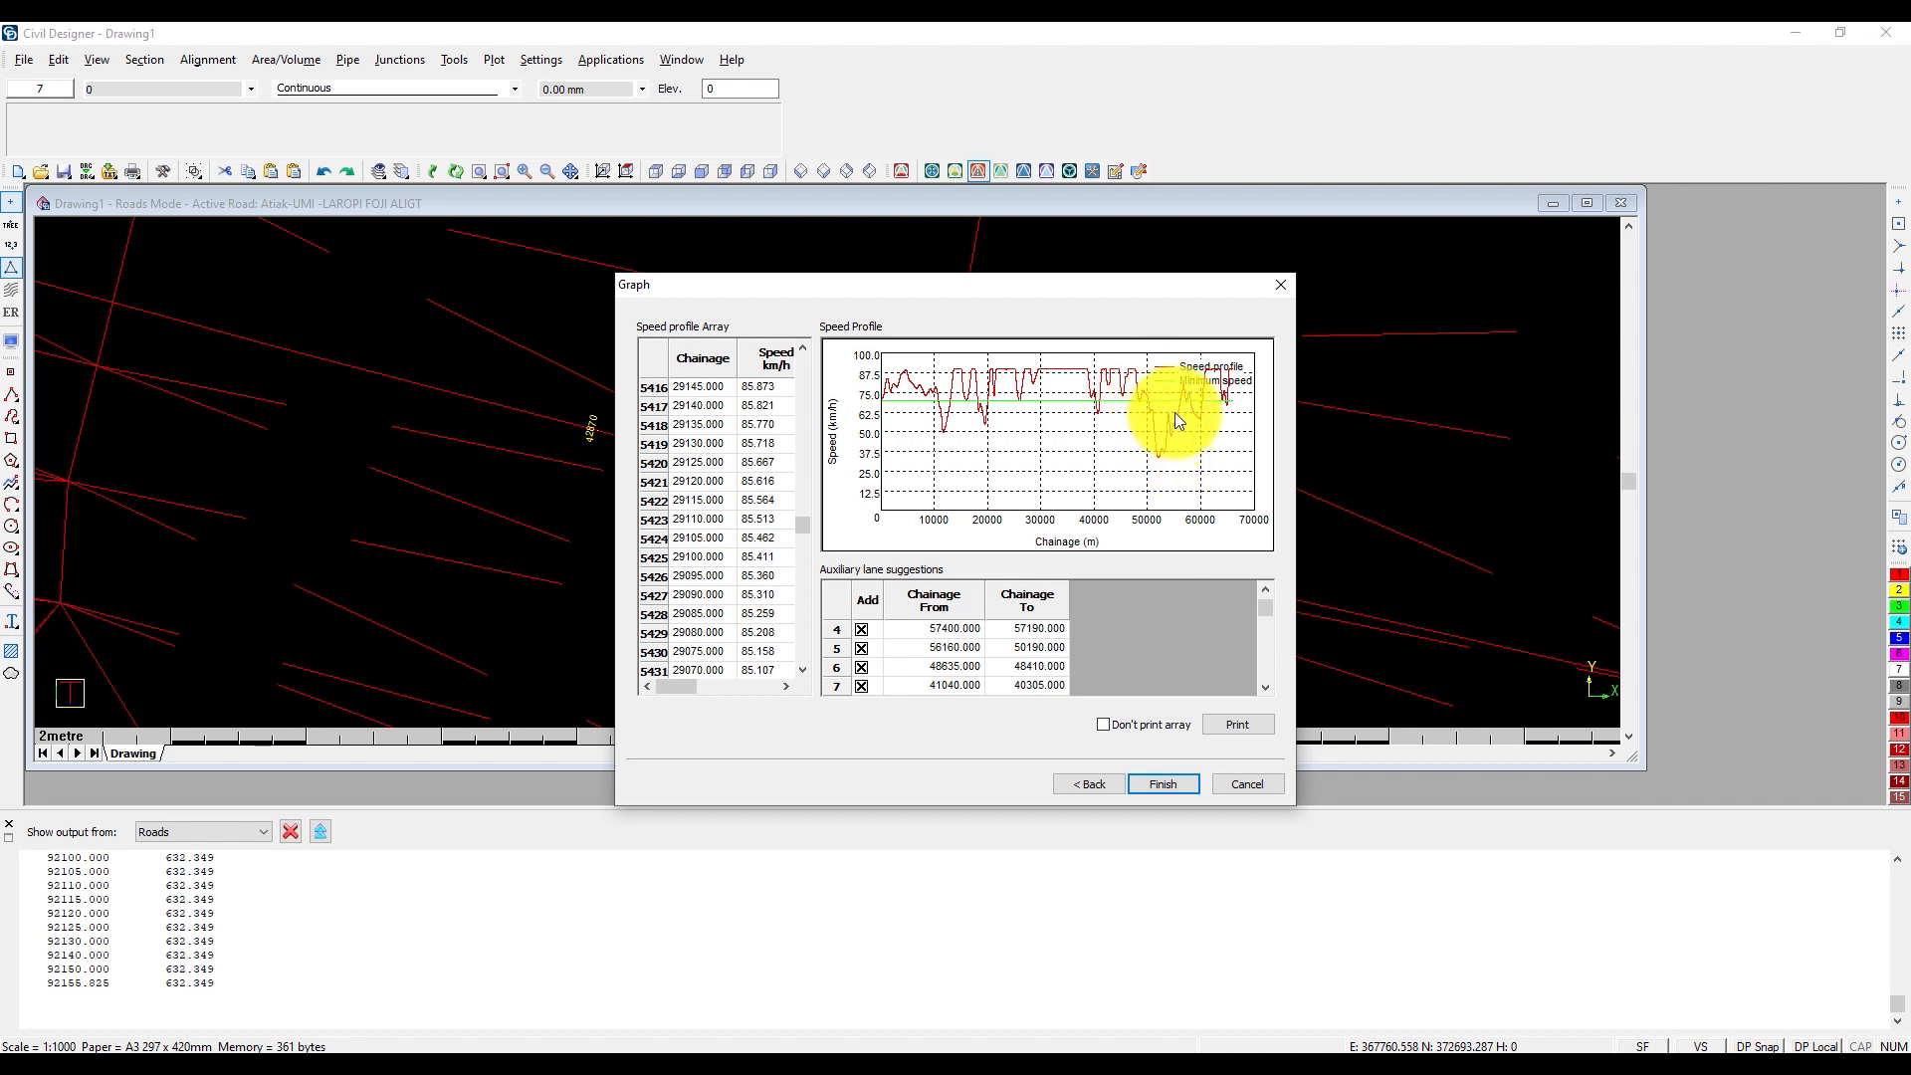
Print the right-lane speed profile with Adobe PDF as "Speed ProfileB.pdf" in the Demo Speed Profile folder
{"action": "left_click", "coordinate": [1232, 724]}
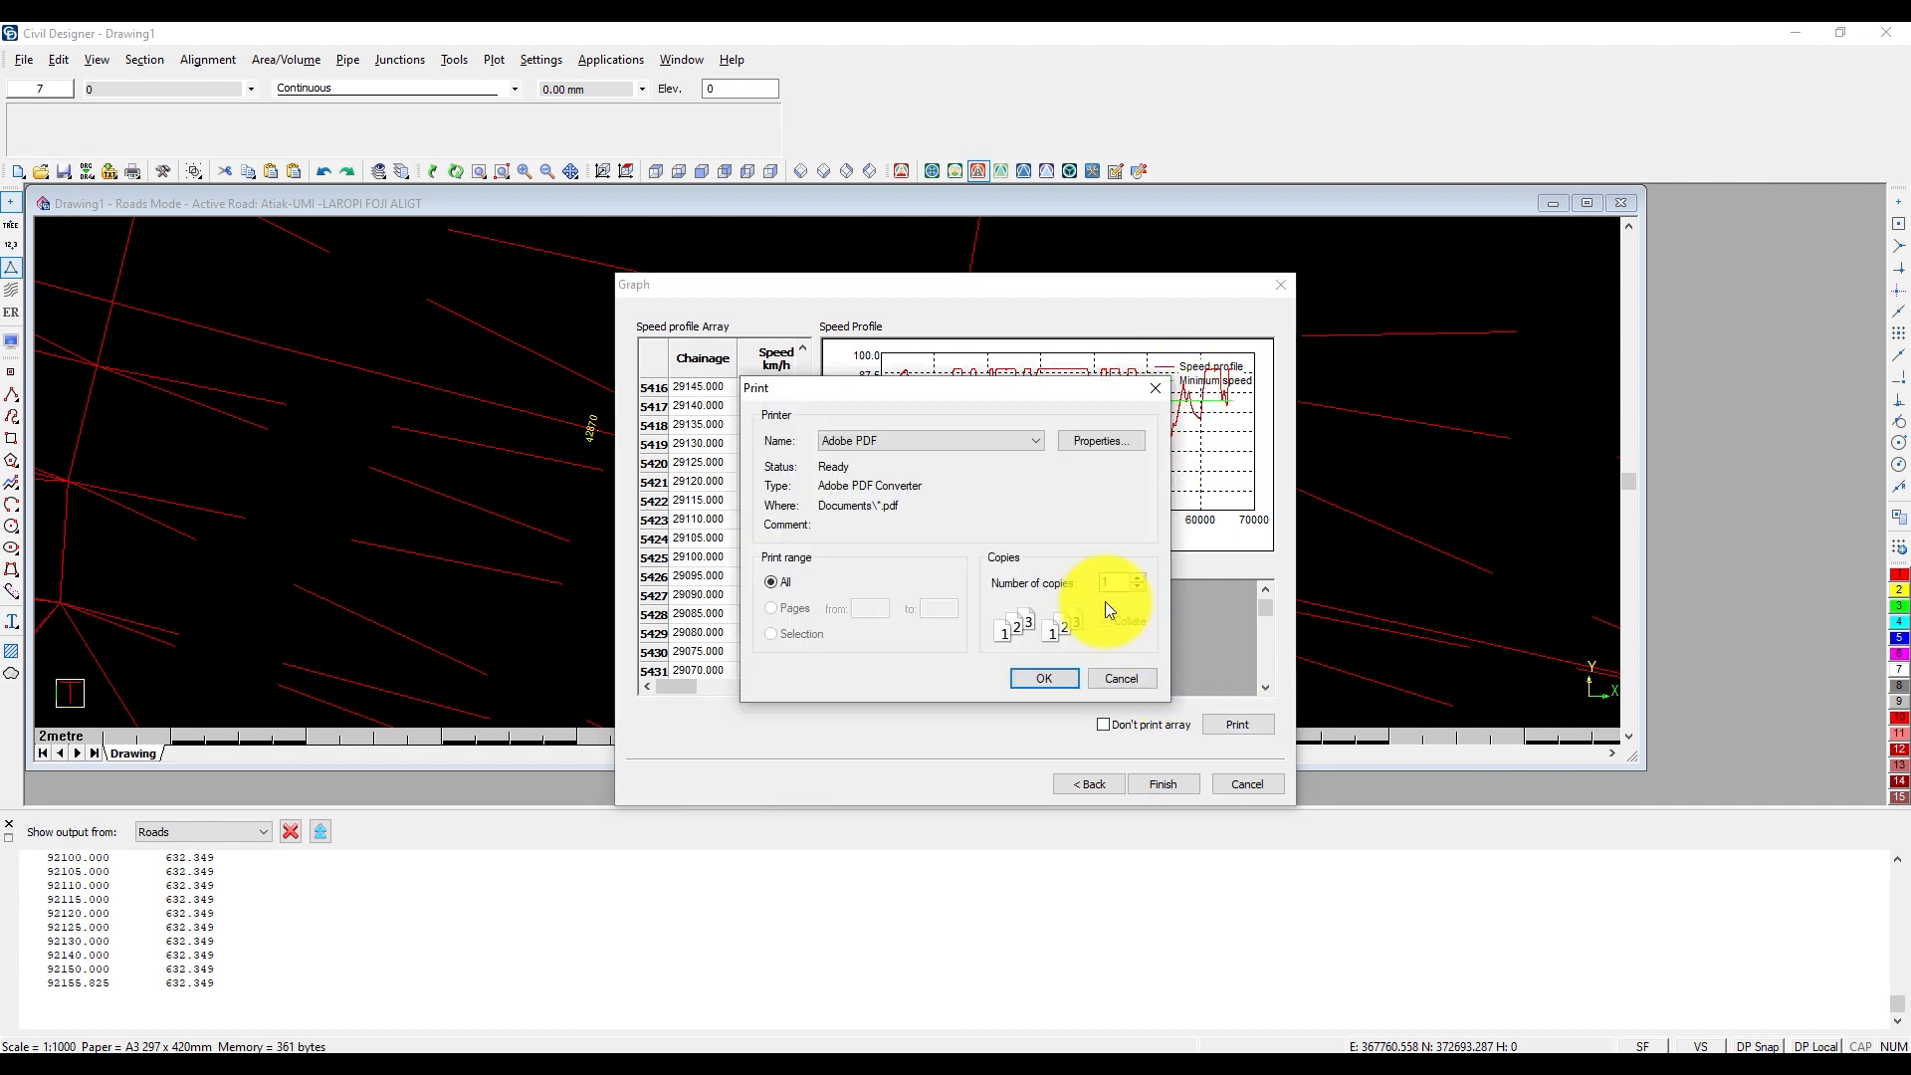
{"action": "left_click", "coordinate": [1040, 675]}
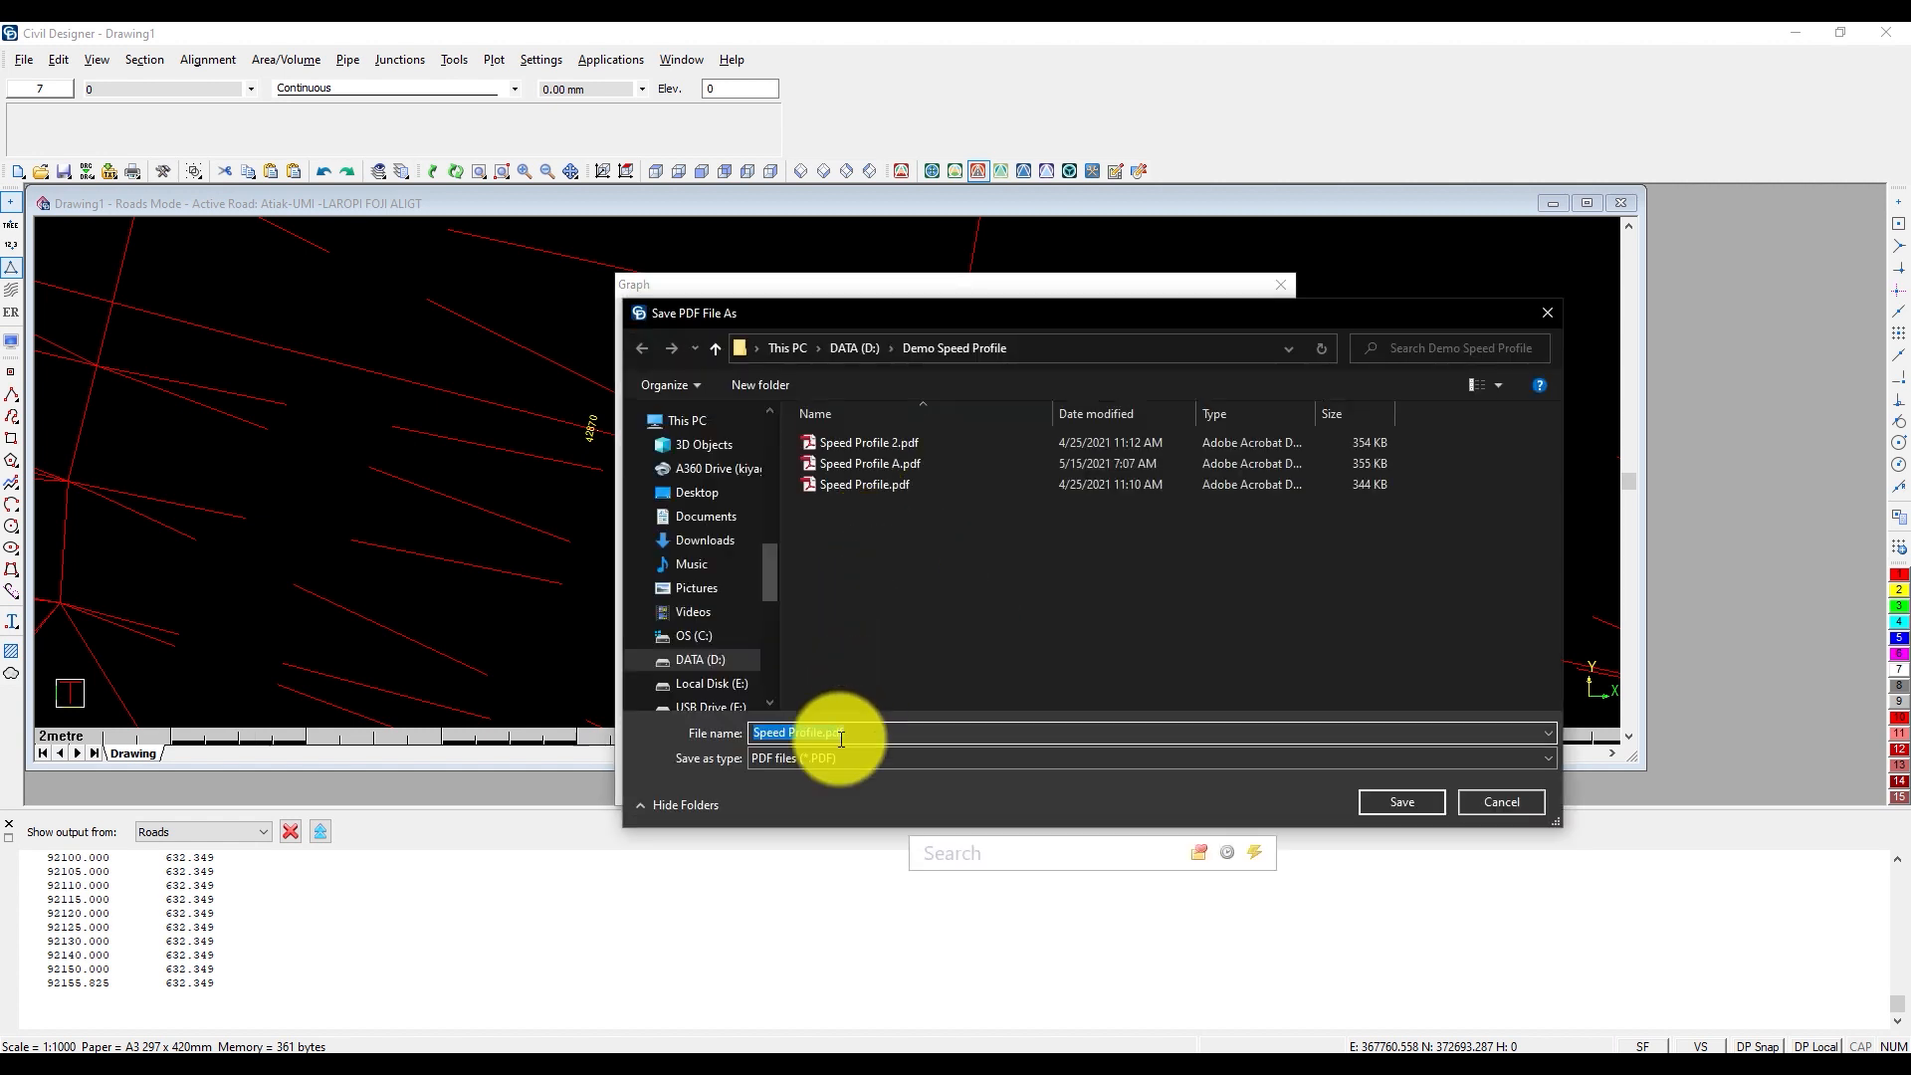
{"action": "left_click", "coordinate": [823, 736]}
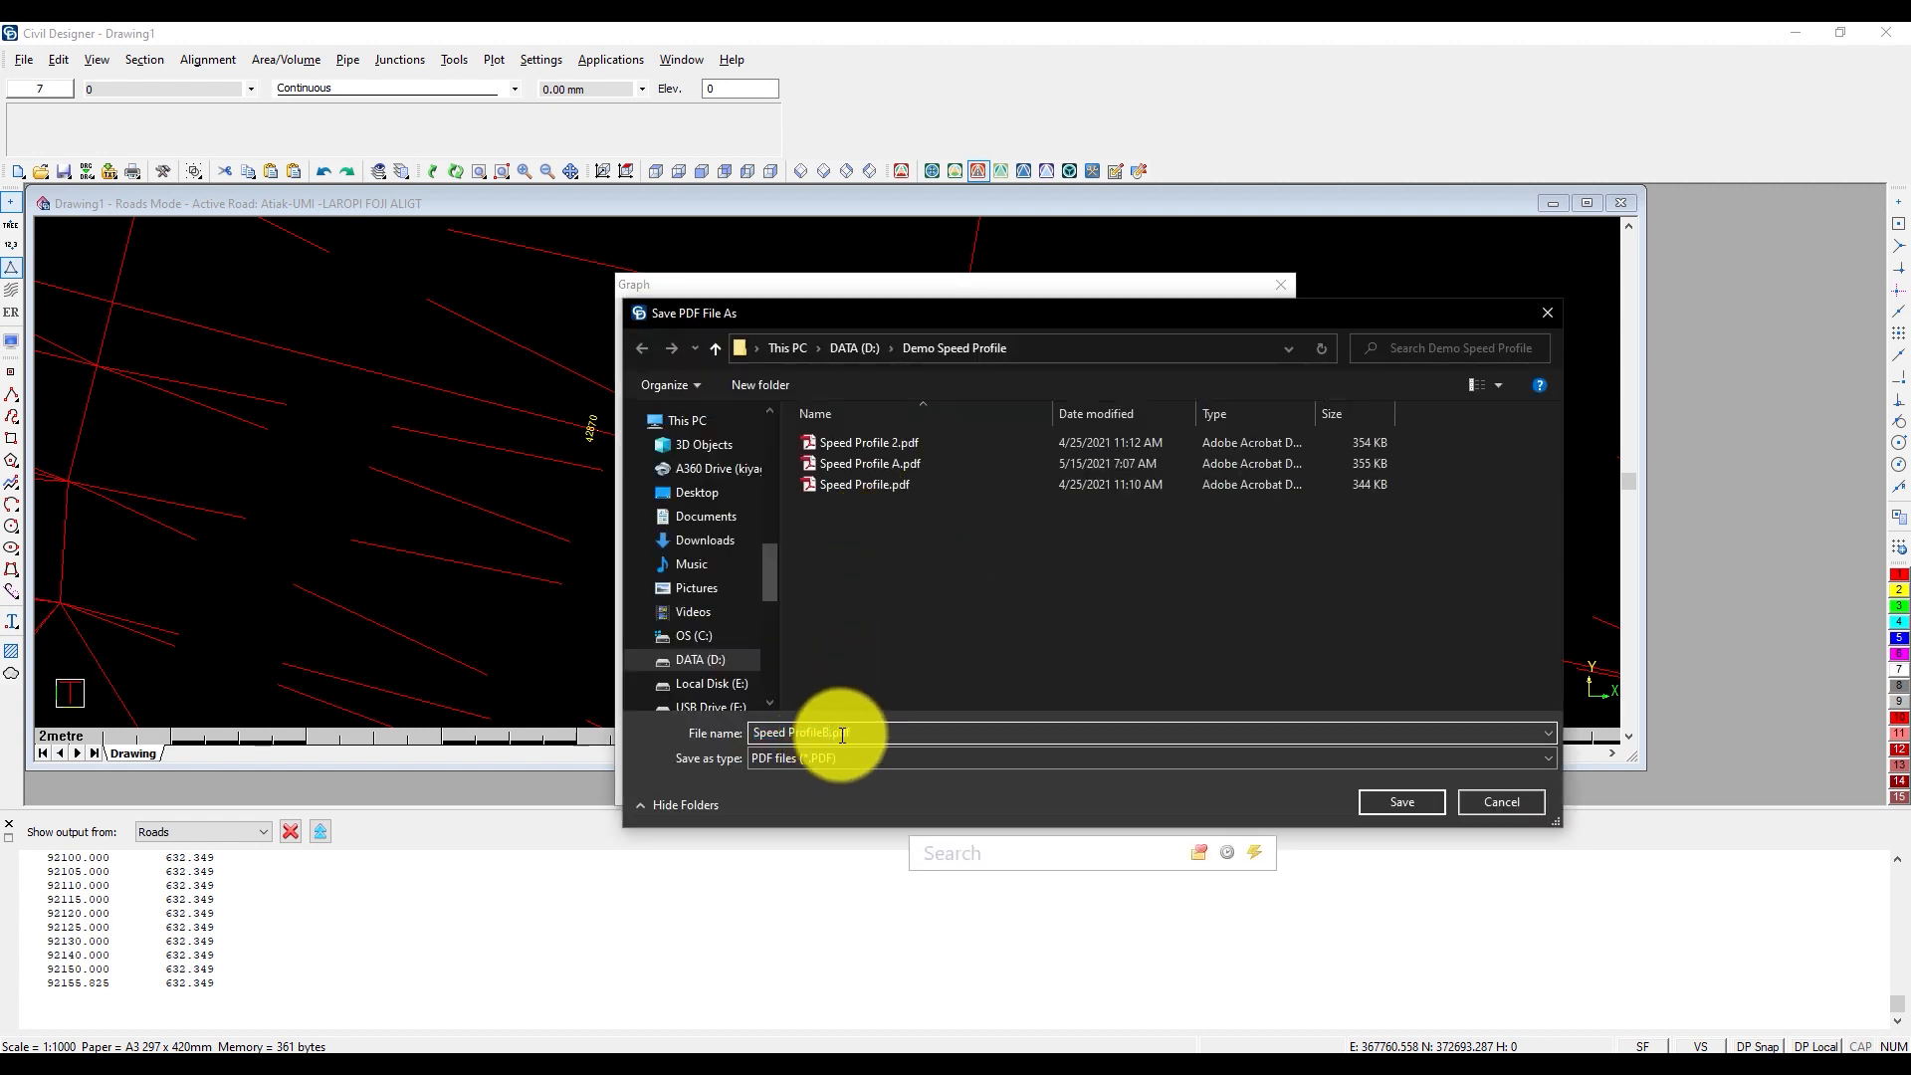
{"action": "type", "text": "B"}
{"action": "key", "text": "Return"}
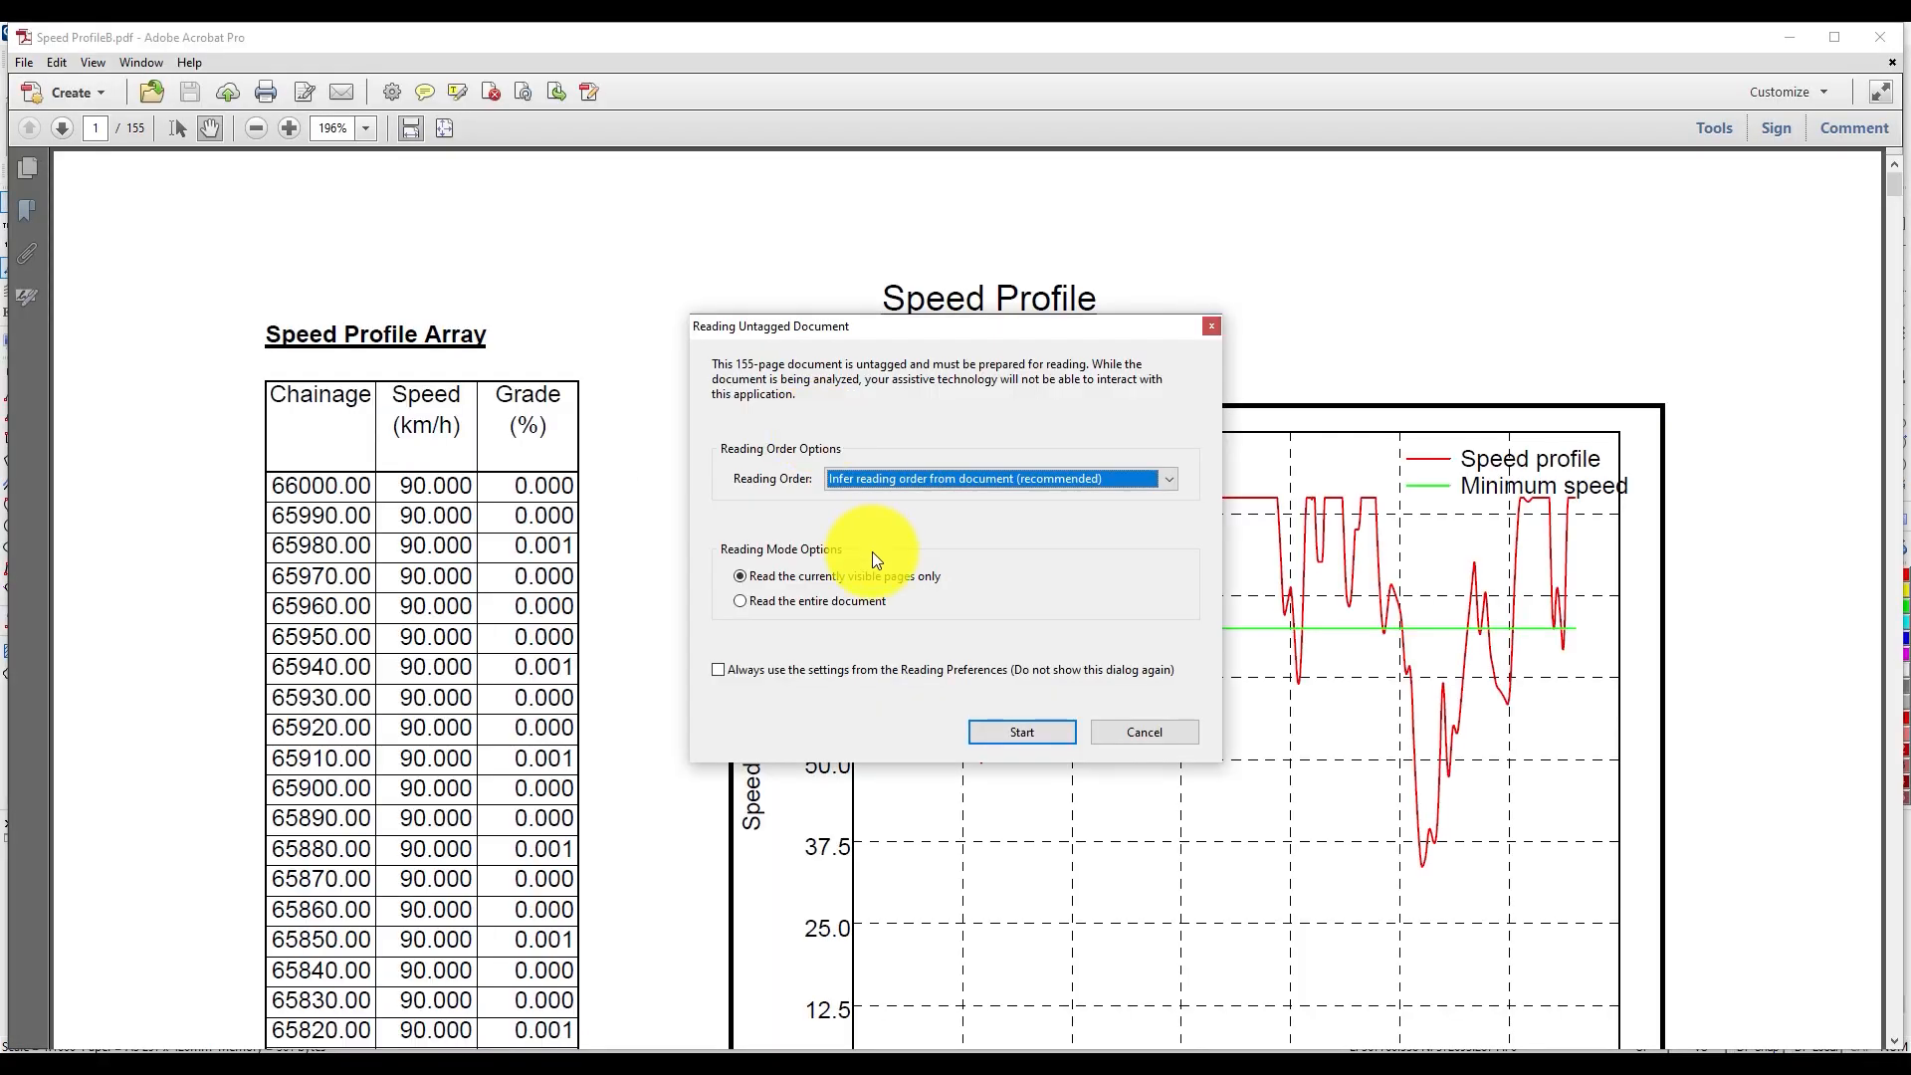
Dismiss the reading-order dialog and examine the speed graph and suggested auxiliary lanes in the right-lane report
{"action": "left_click", "coordinate": [1168, 733]}
{"action": "scroll", "coordinate": [1214, 709], "scroll_direction": "down", "scroll_amount": 3}
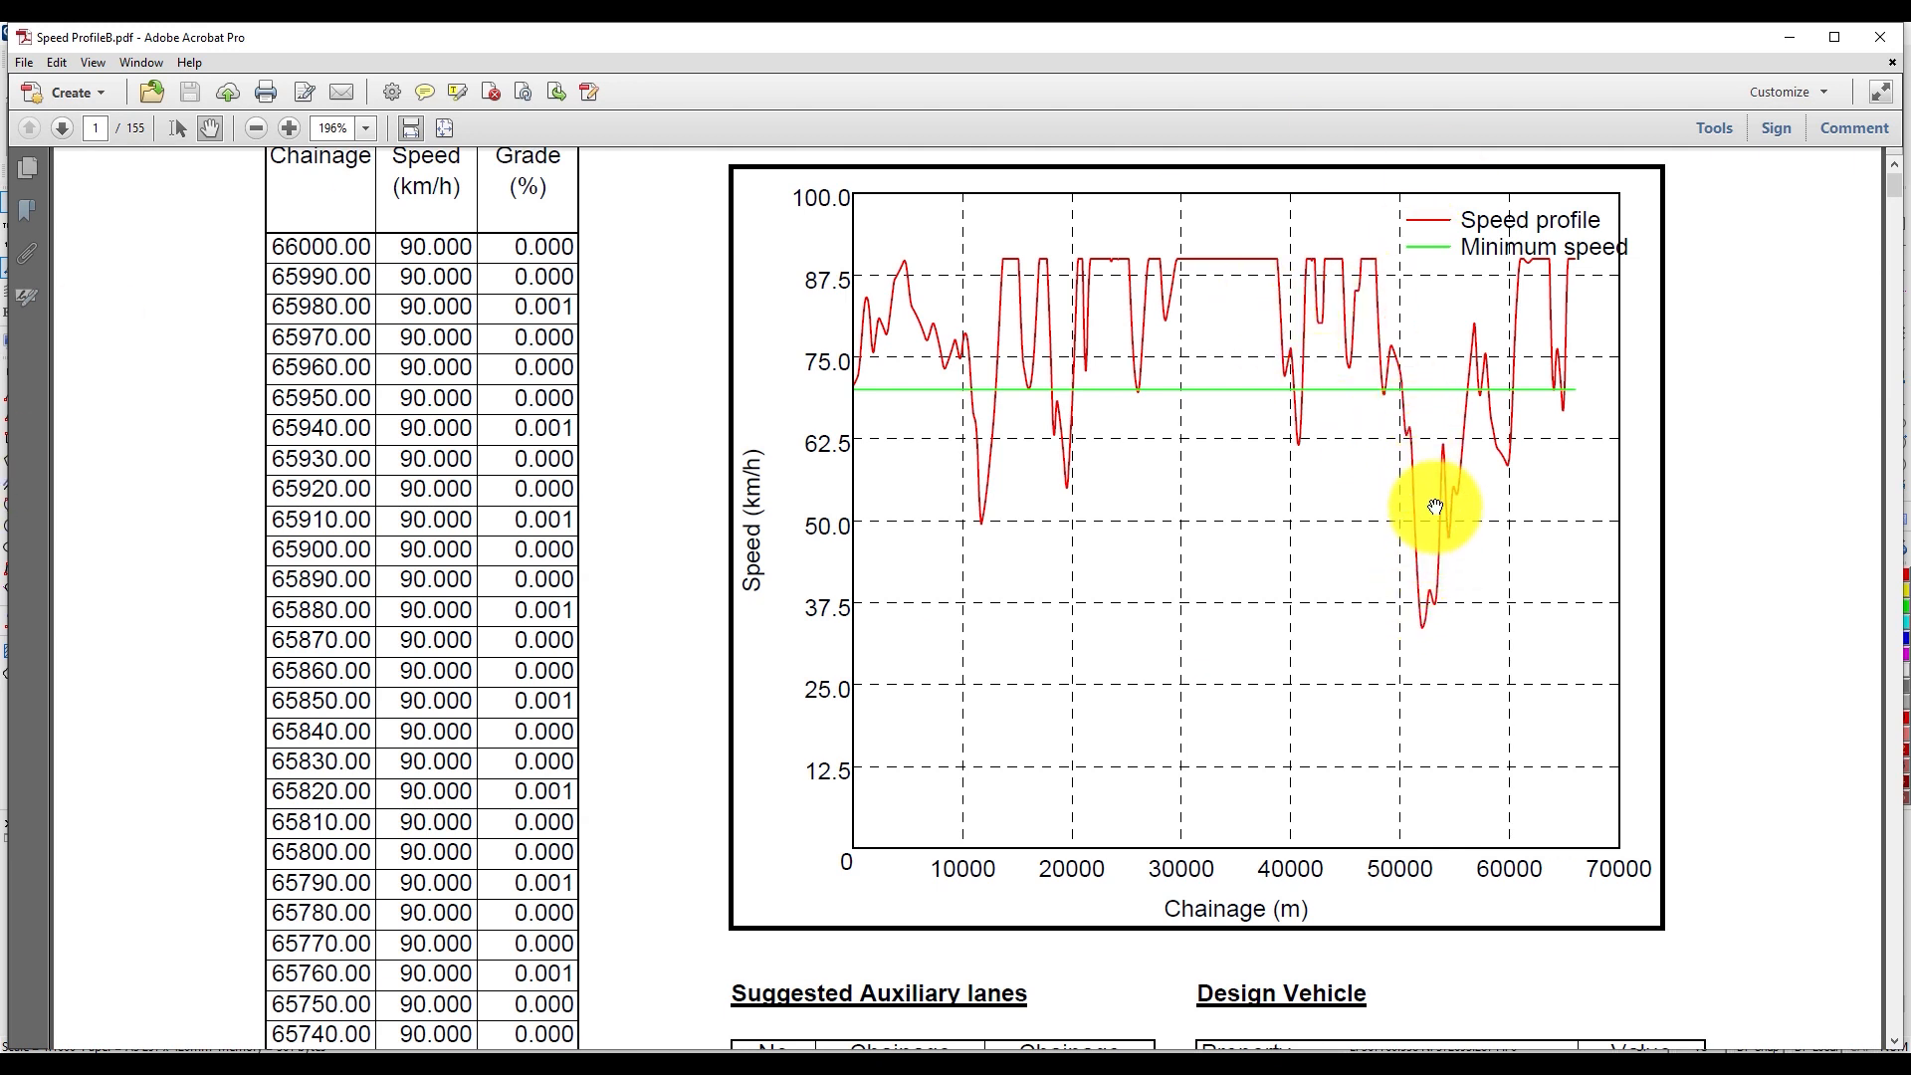
{"action": "scroll", "coordinate": [1224, 507], "scroll_direction": "down", "scroll_amount": 10}
{"action": "scroll", "coordinate": [1280, 516], "scroll_direction": "up", "scroll_amount": 8}
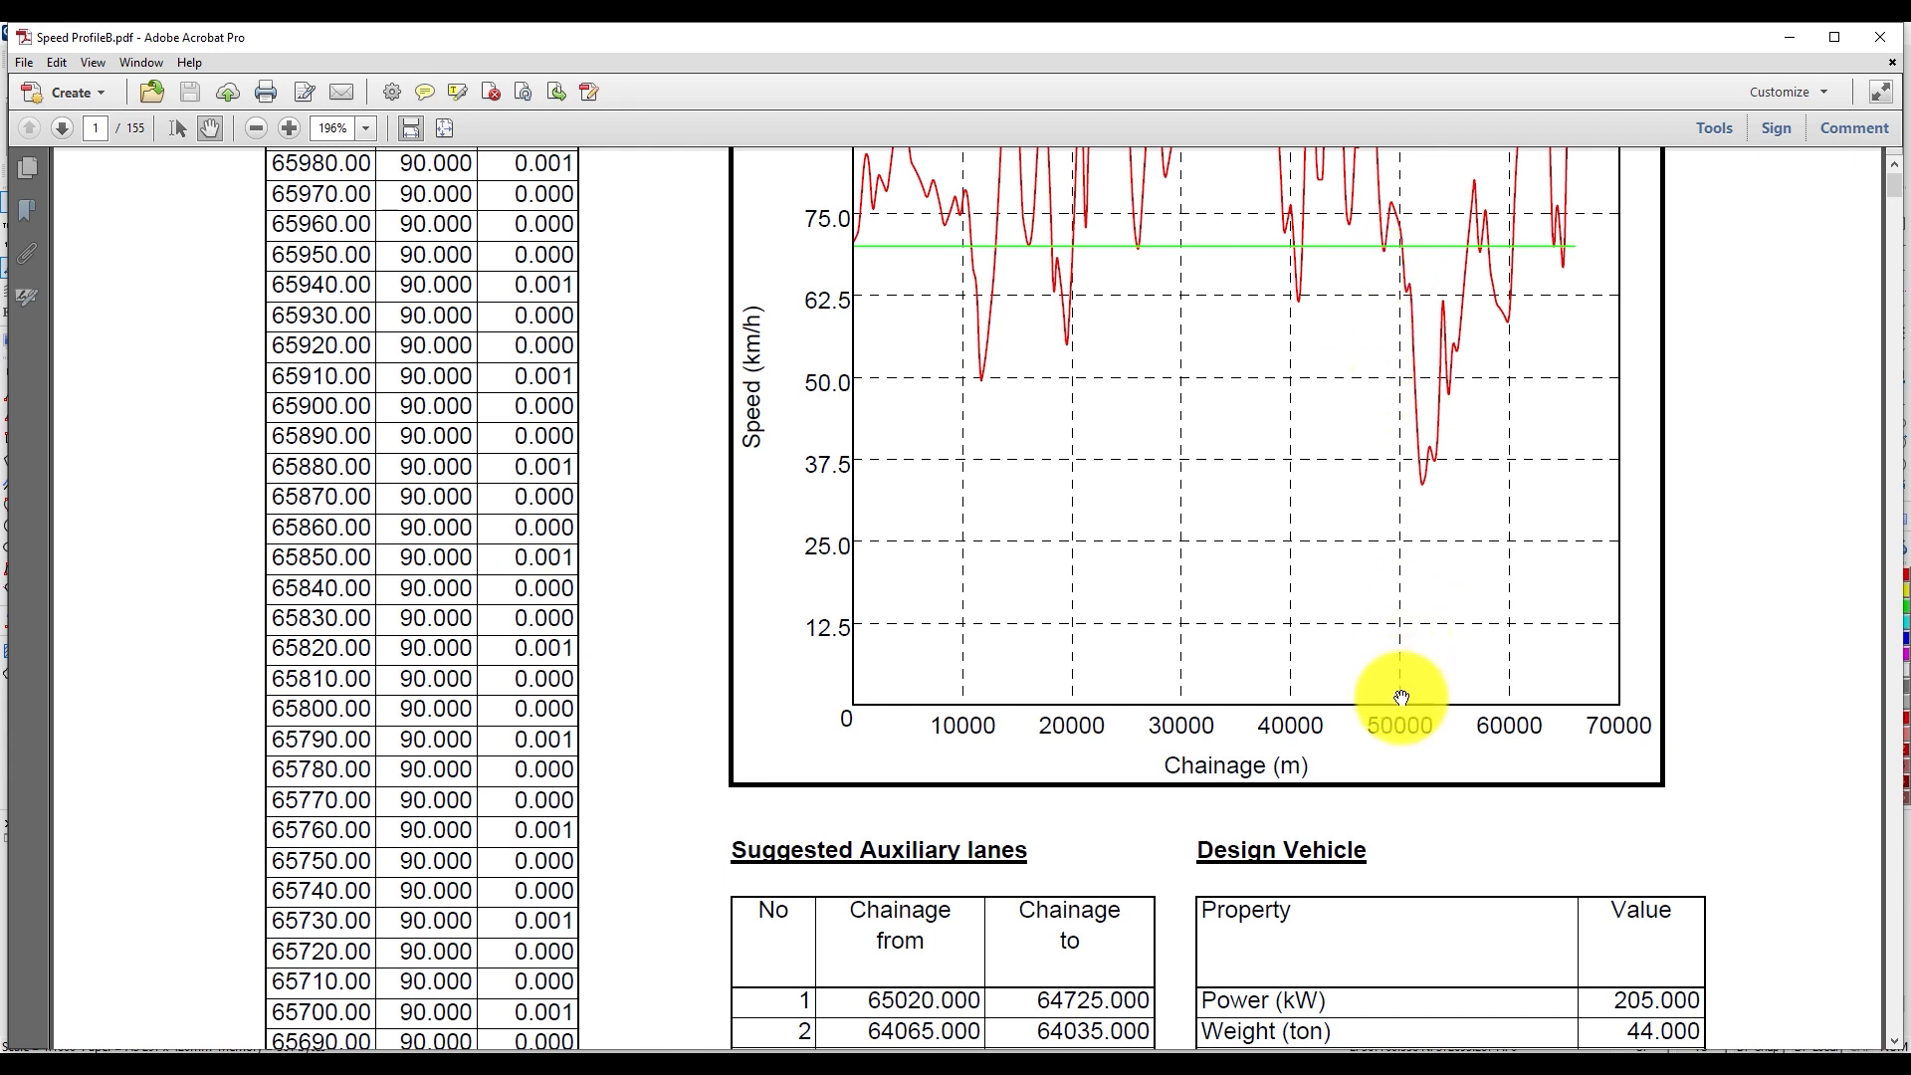
{"action": "scroll", "coordinate": [1398, 695], "scroll_direction": "down", "scroll_amount": 6}
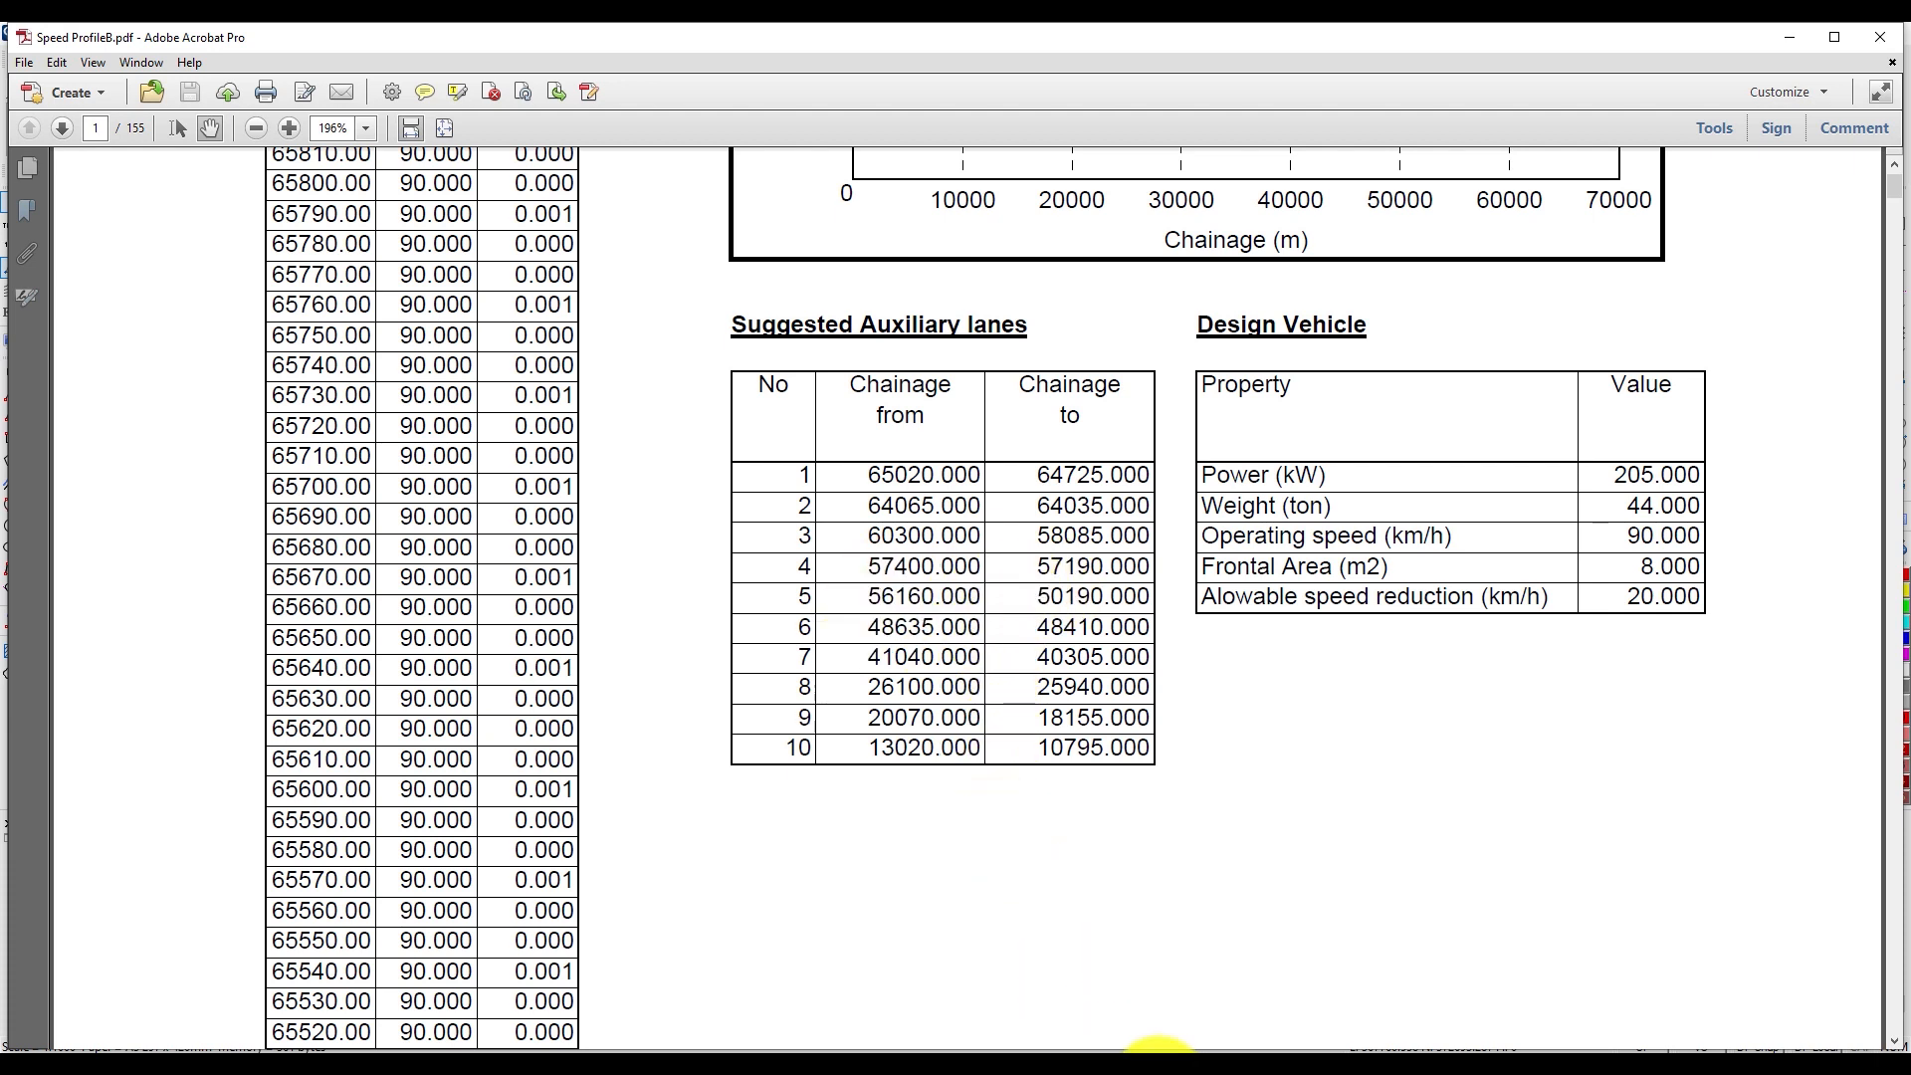
Switch to Civil 3D and inspect the road's profile view in the Demo Speed Profile drawing
{"action": "left_click", "coordinate": [1152, 1069]}
{"action": "scroll", "coordinate": [915, 592], "scroll_direction": "down", "scroll_amount": 10}
{"action": "middle_click_drag", "start_coordinate": [832, 579], "coordinate": [848, 582]}
{"action": "scroll", "coordinate": [899, 605], "scroll_direction": "up", "scroll_amount": 4}
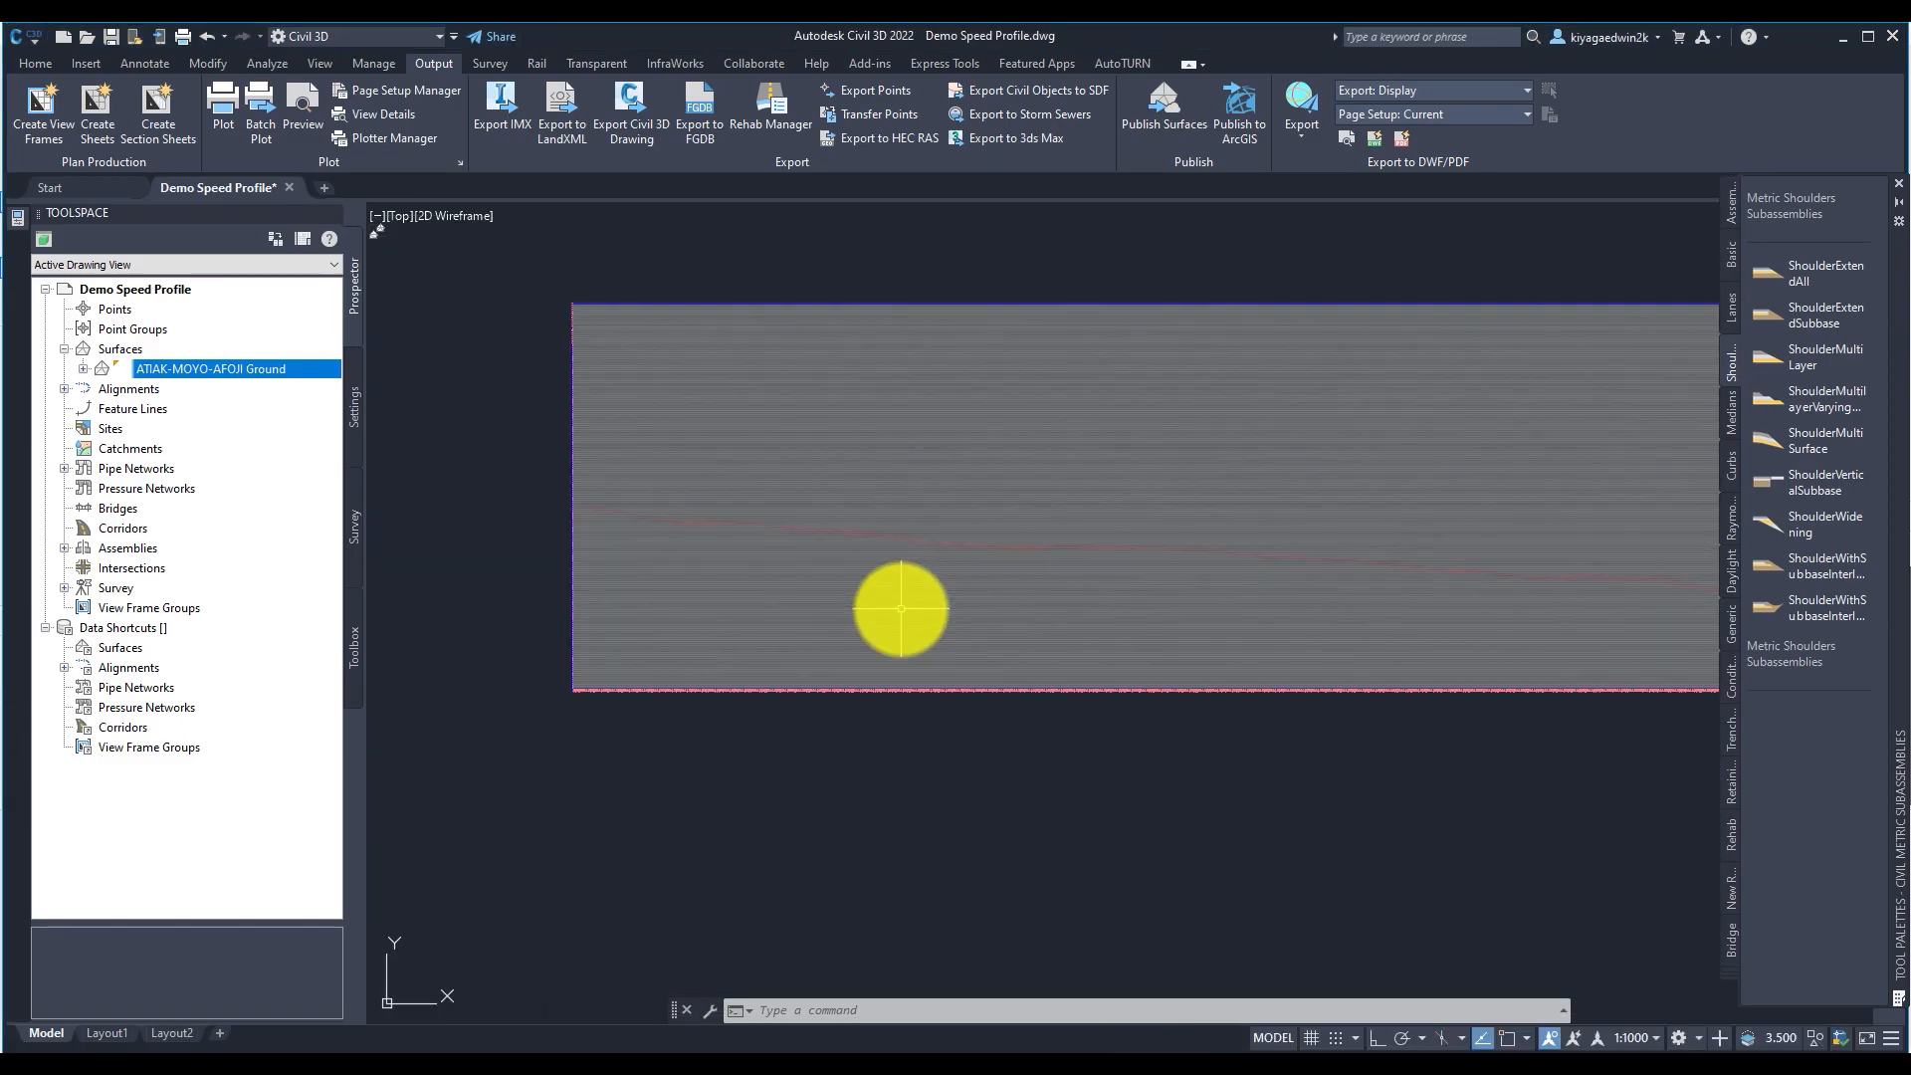
{"action": "left_click", "coordinate": [900, 605]}
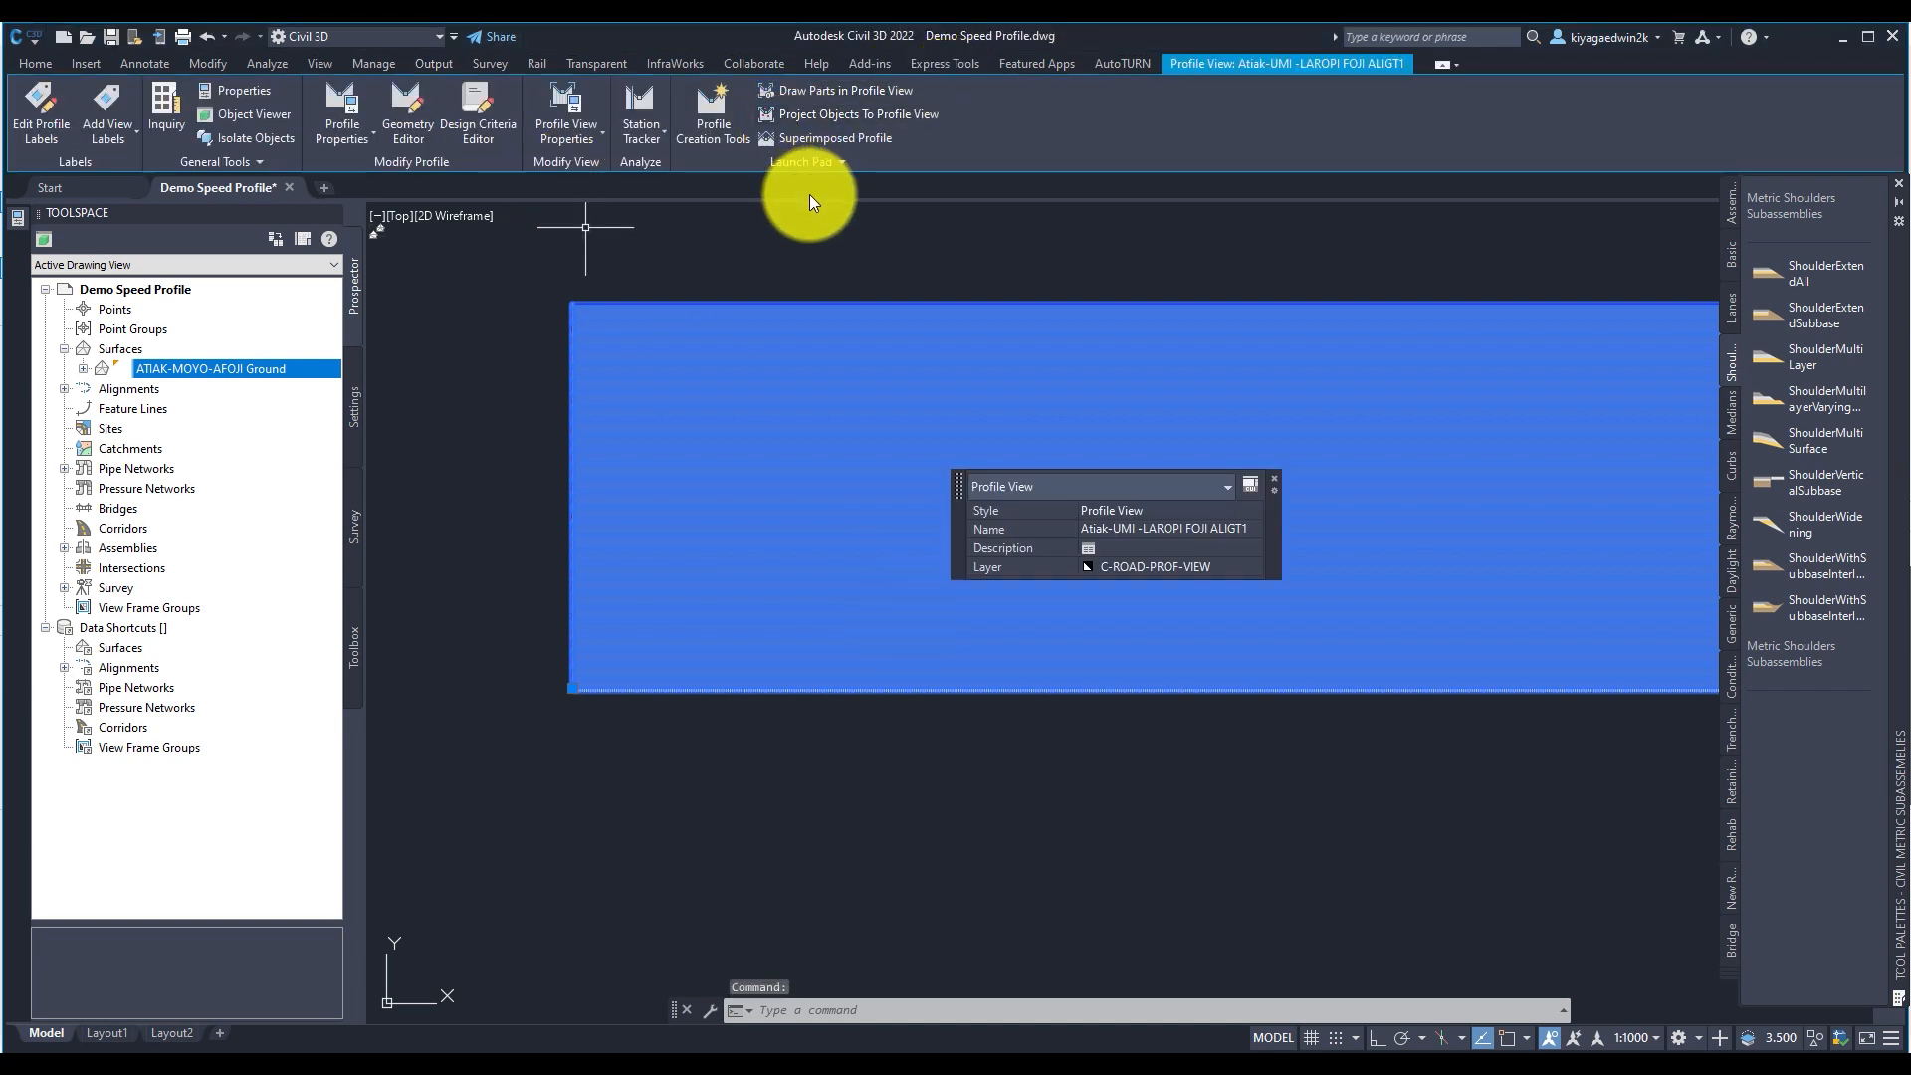
{"action": "key", "text": "Escape"}
{"action": "key", "text": "Escape"}
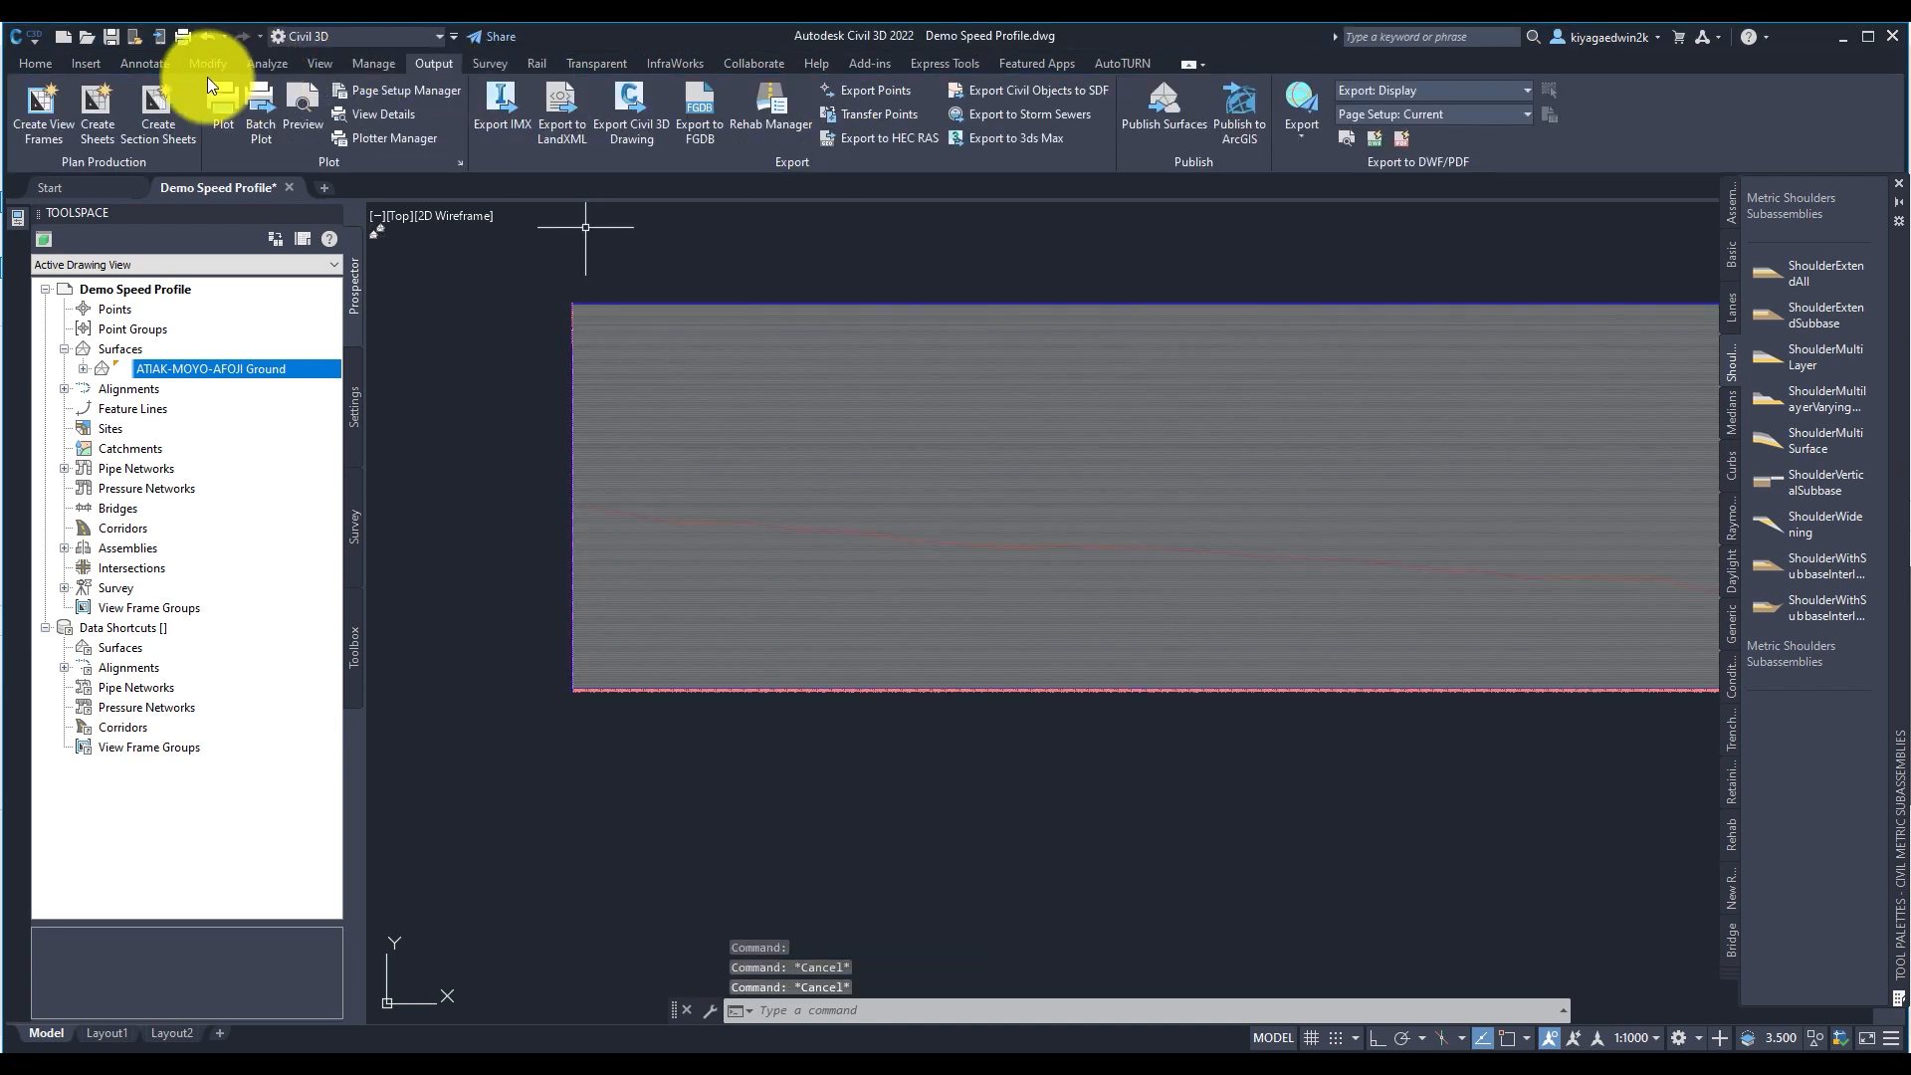
Save the Demo Speed Profile drawing under its existing name
{"action": "left_click", "coordinate": [25, 40]}
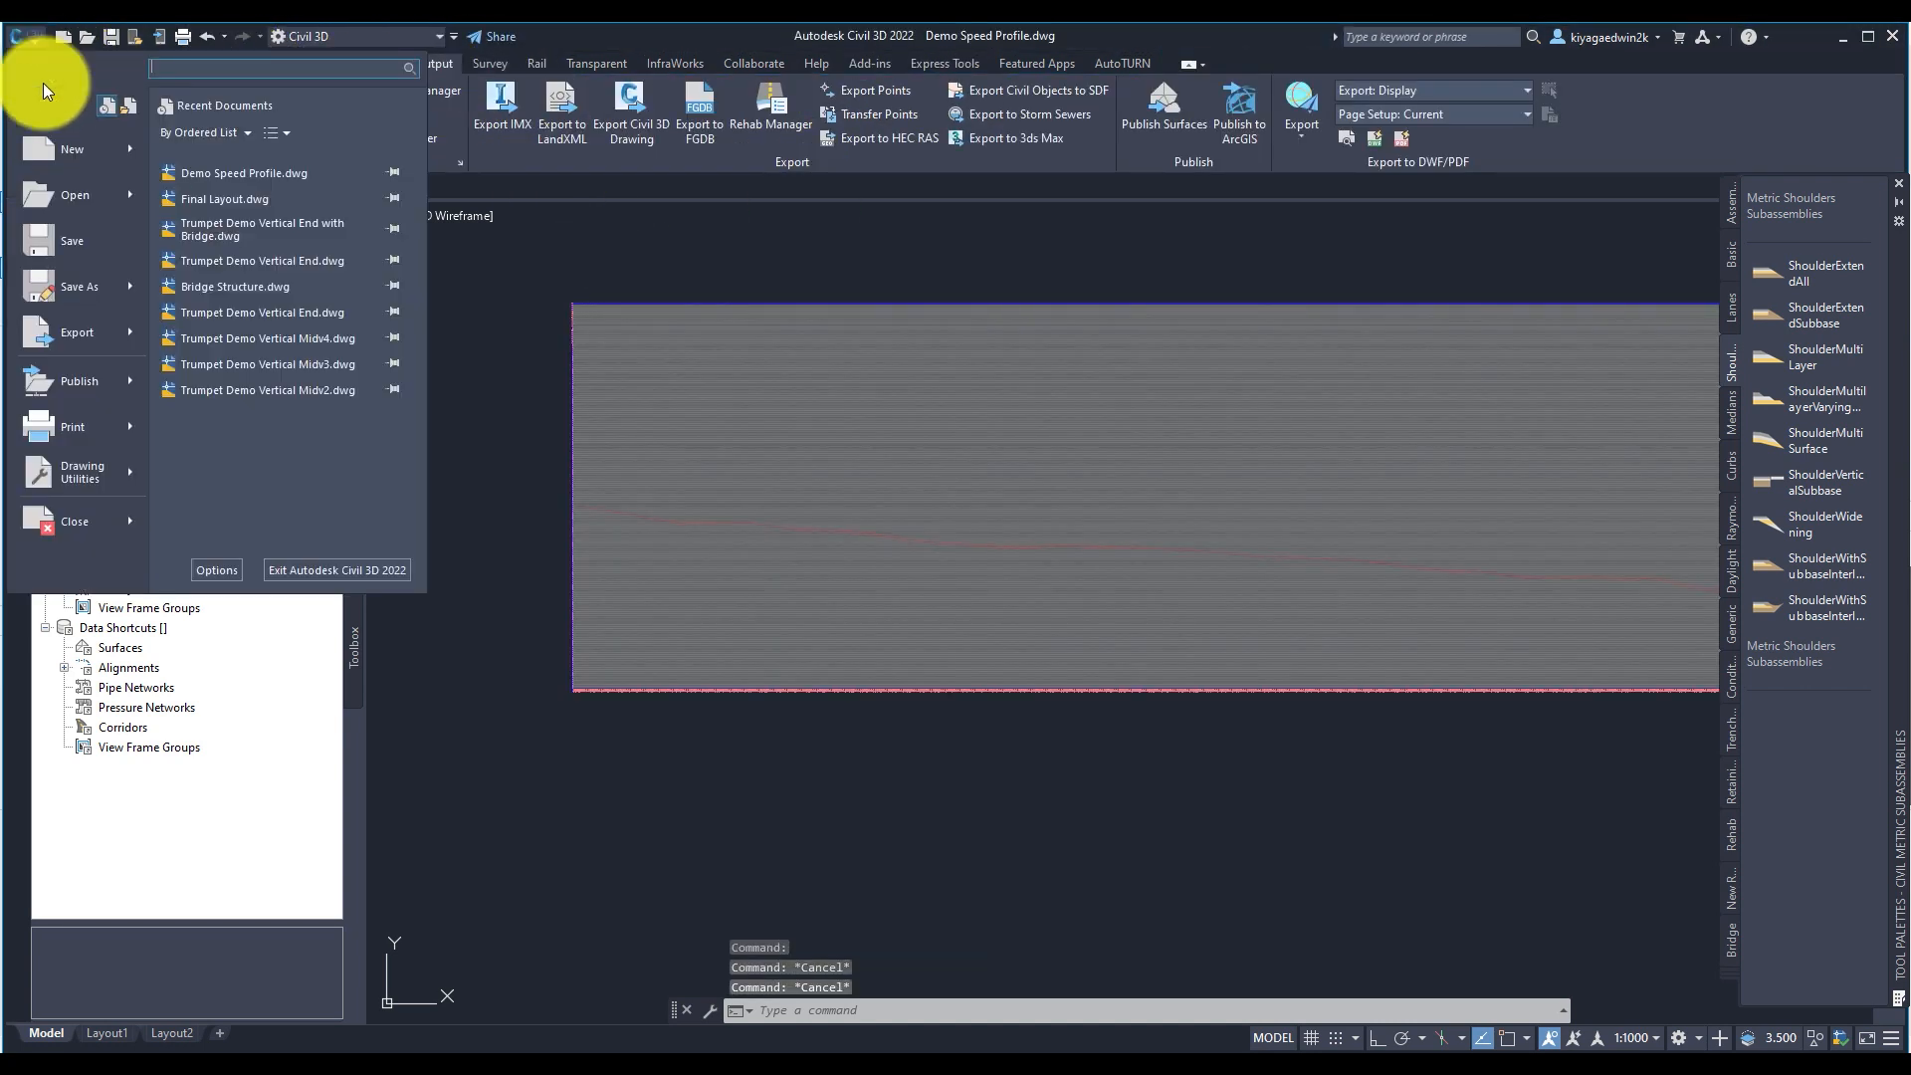
{"action": "left_click", "coordinate": [69, 247]}
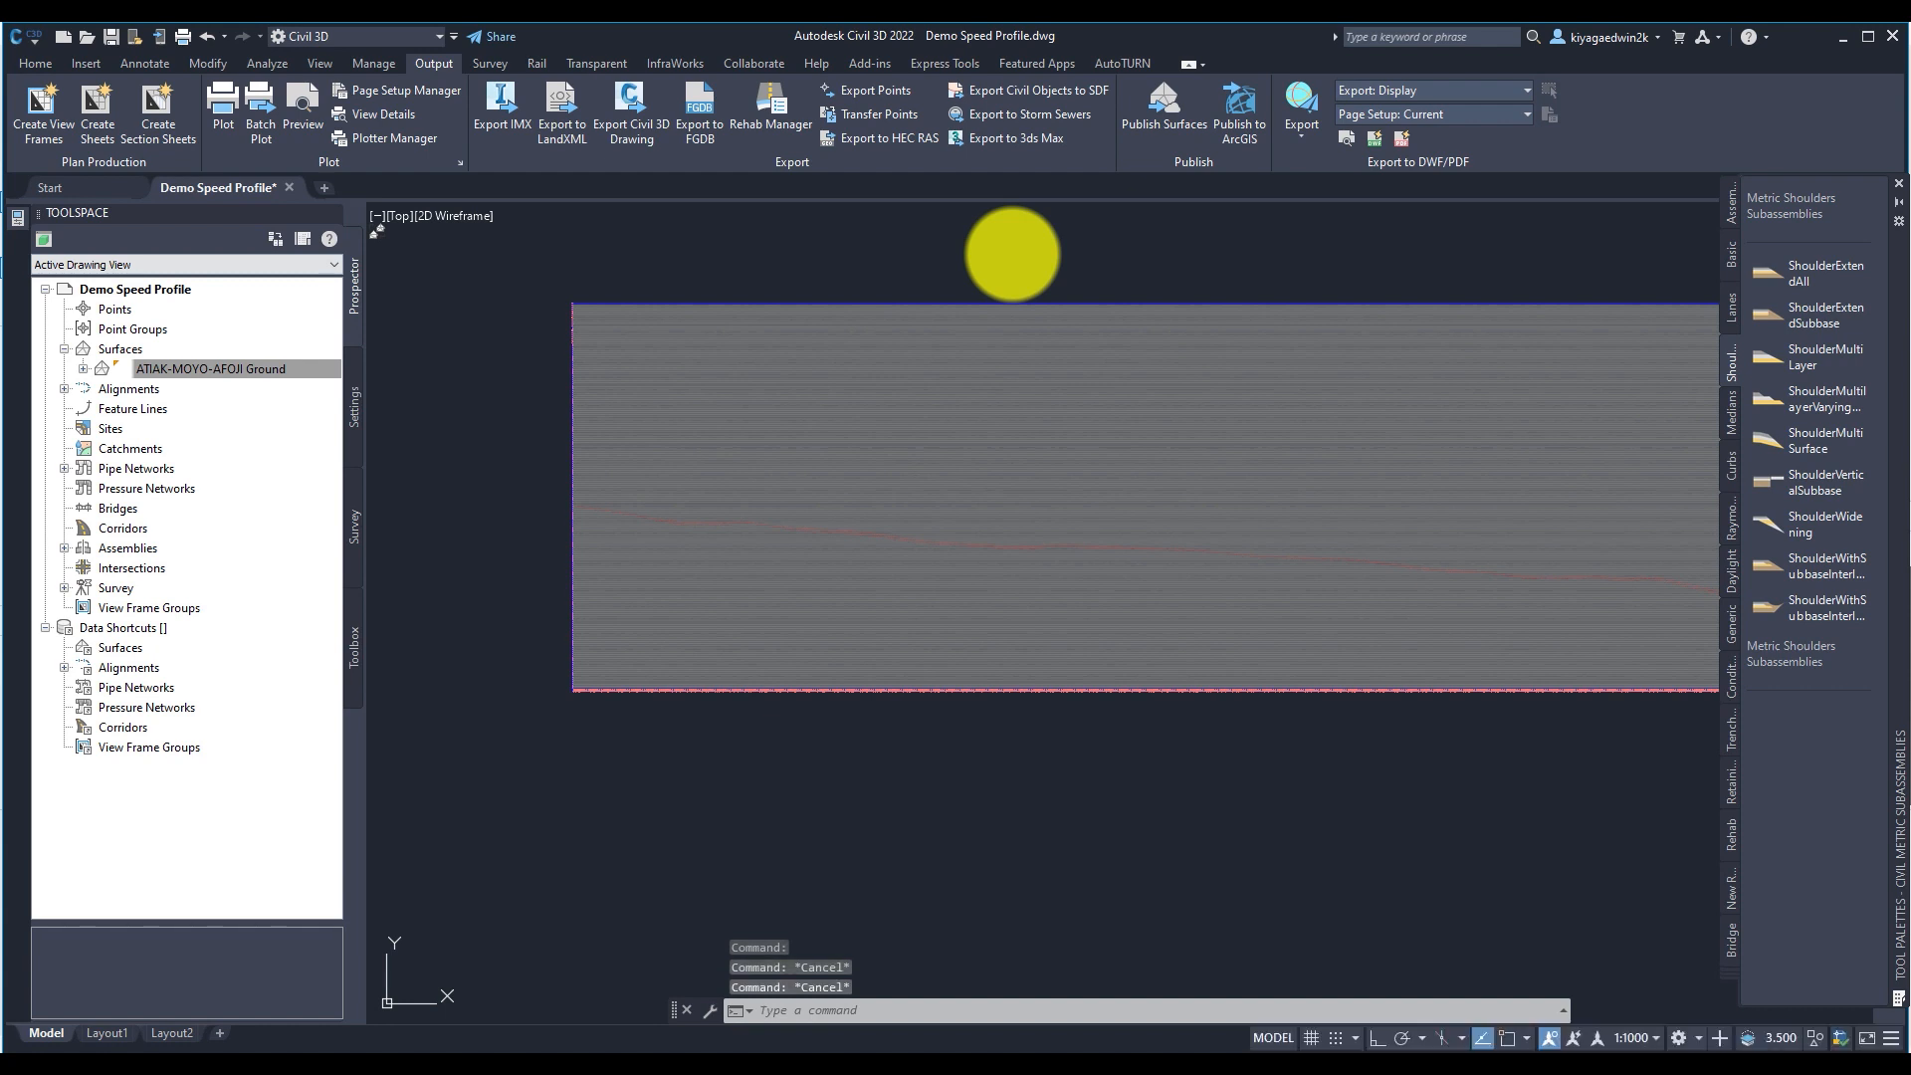
{"action": "key", "text": "ctrl+s"}
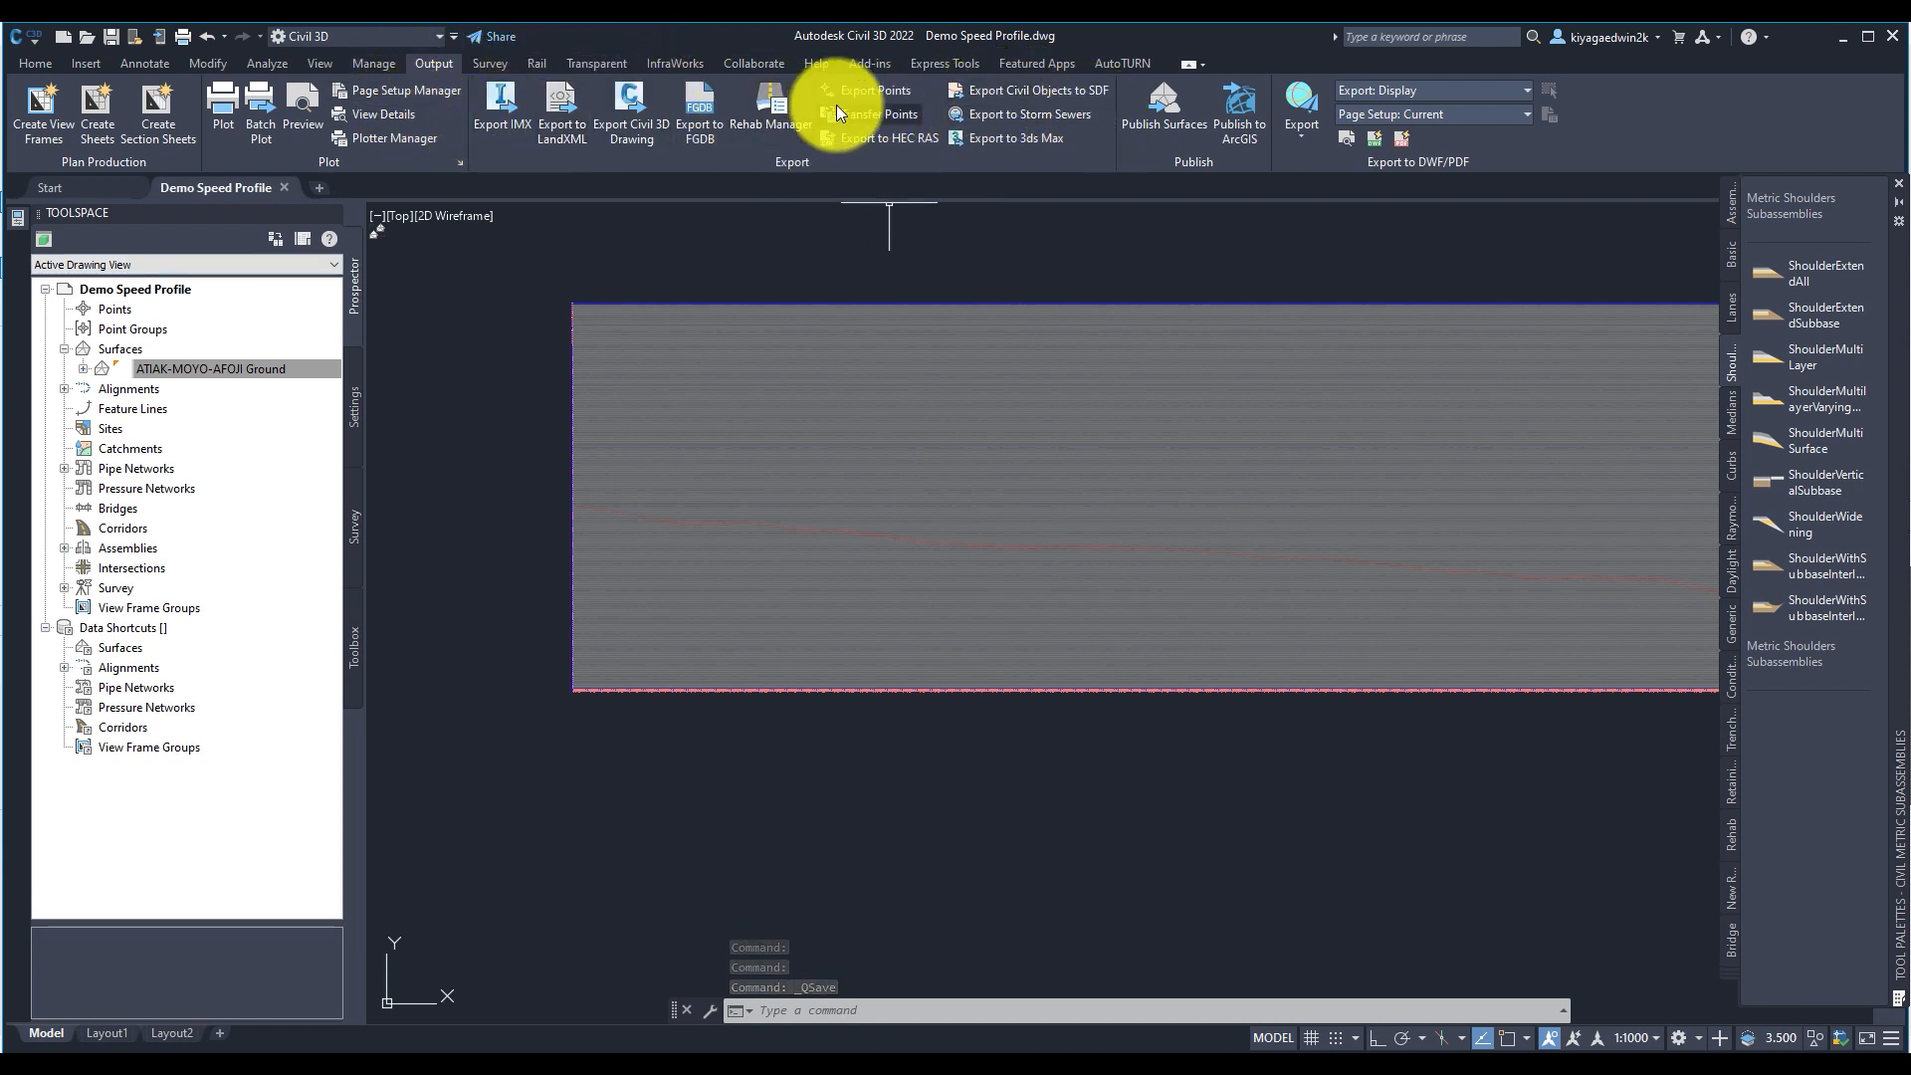
Import all Civil 3D styles and settings from "Main Vertical and Horizontal Alignment.dwg", allowing duplicate styles to be overwritten
{"action": "left_click", "coordinate": [377, 66]}
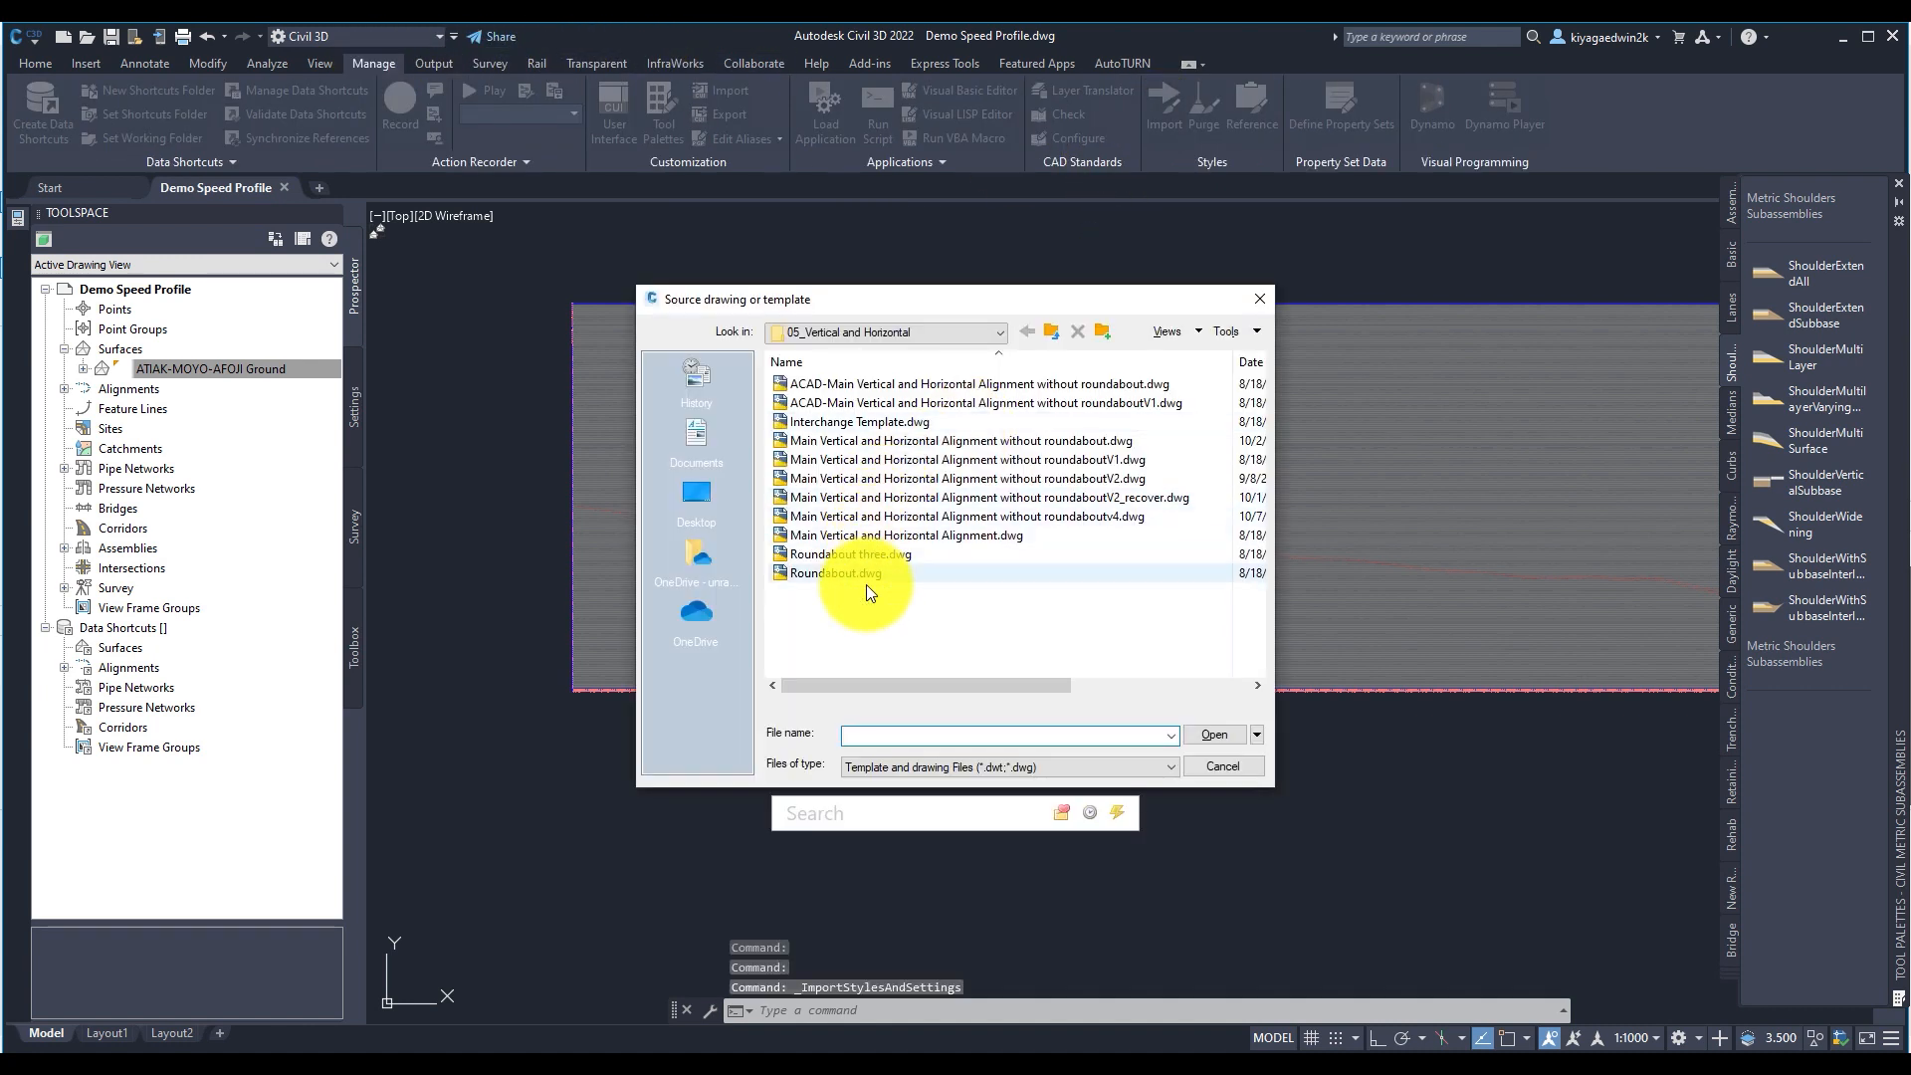
{"action": "mouse_move", "coordinate": [882, 683]}
{"action": "left_mouse_down"}
{"action": "mouse_move", "coordinate": [1083, 702]}
{"action": "mouse_move", "coordinate": [896, 696]}
{"action": "left_mouse_up"}
{"action": "left_click", "coordinate": [929, 534]}
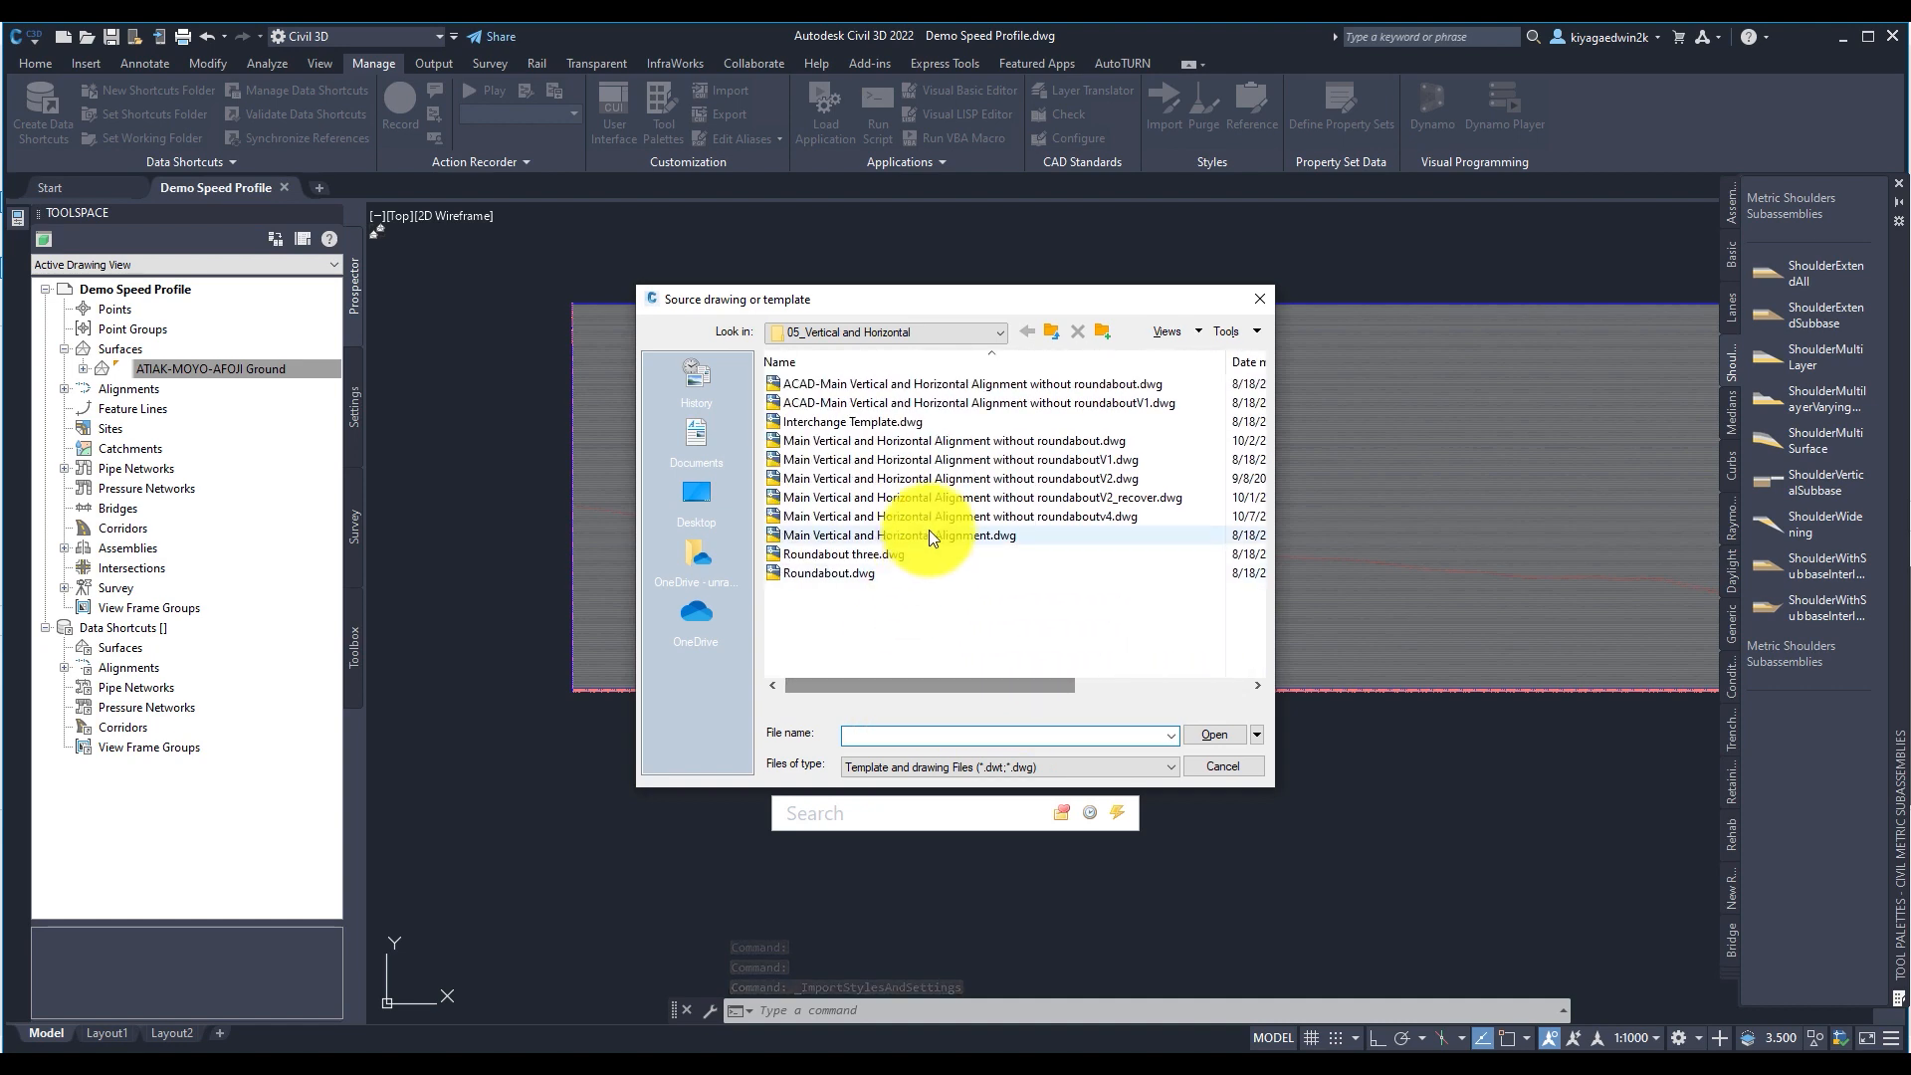
{"action": "left_click_drag", "start_coordinate": [1054, 685], "coordinate": [1265, 697]}
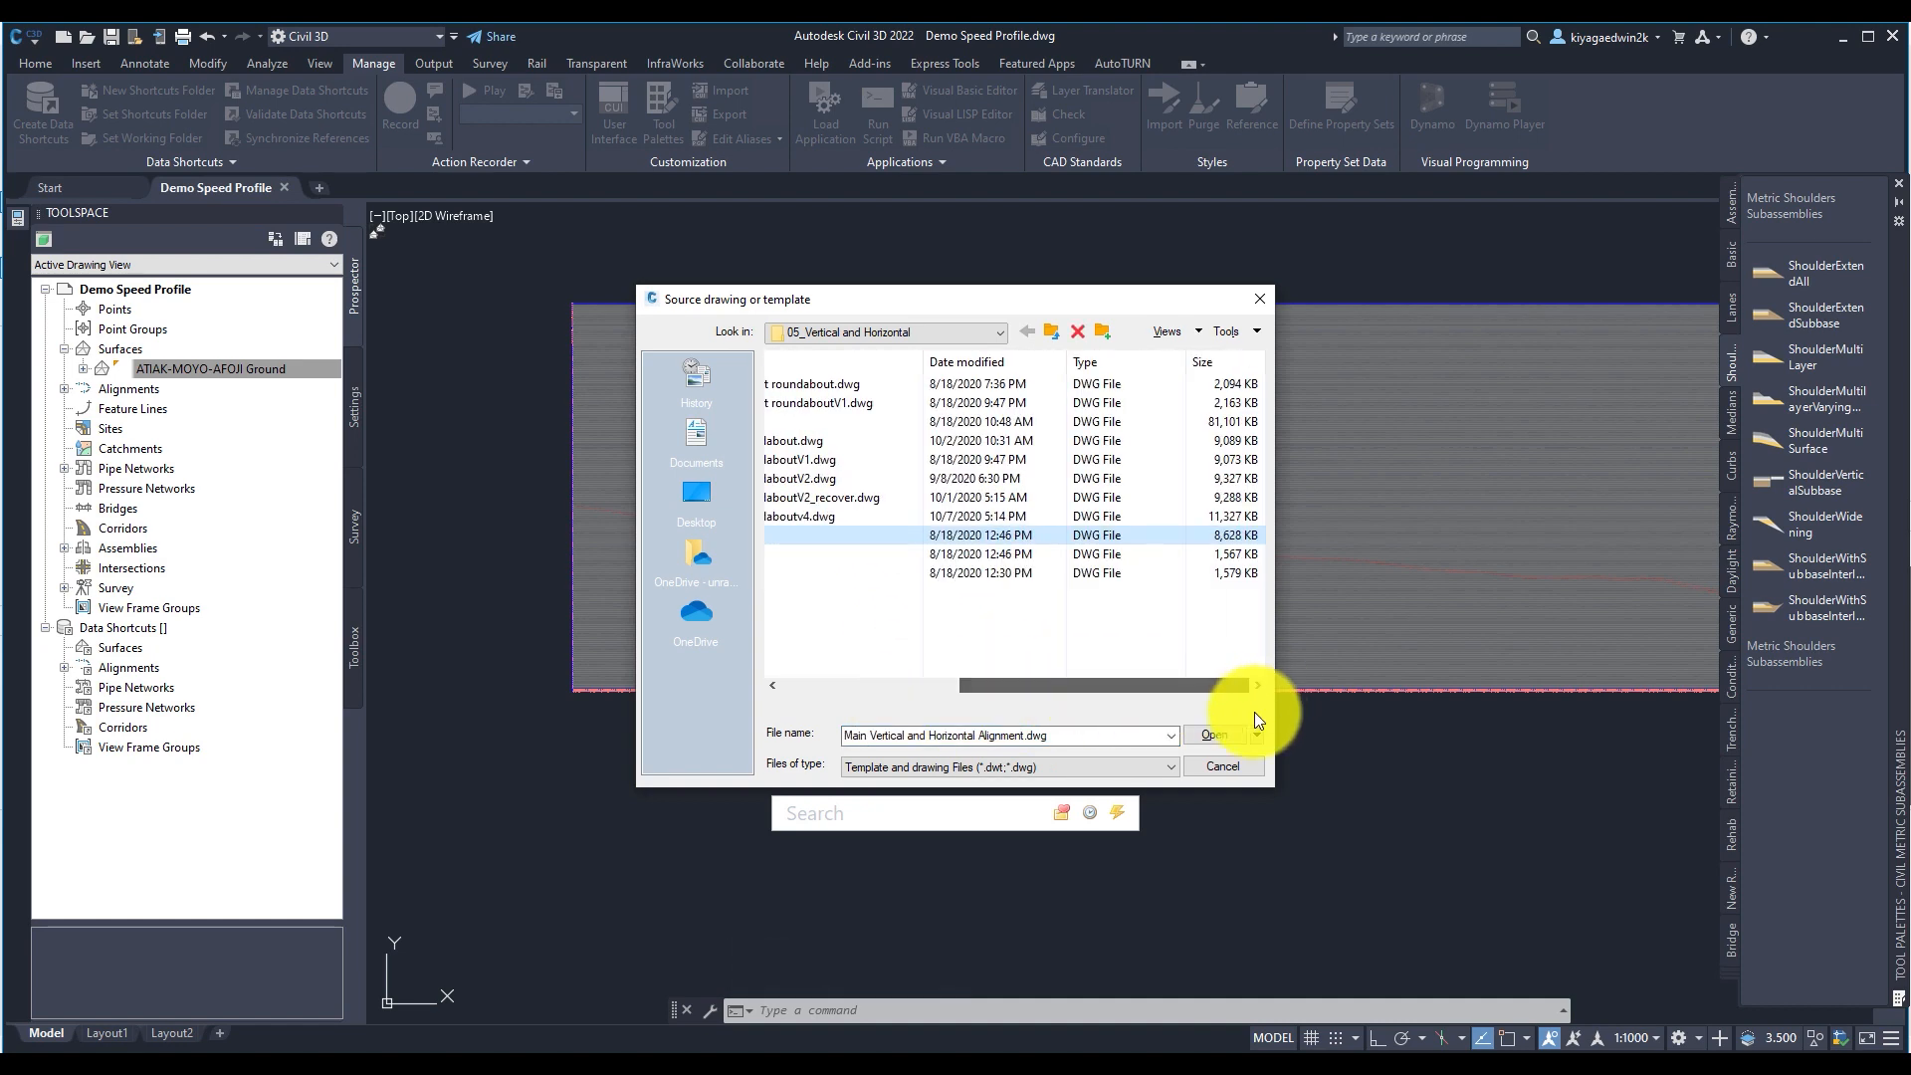
{"action": "left_click", "coordinate": [1214, 734]}
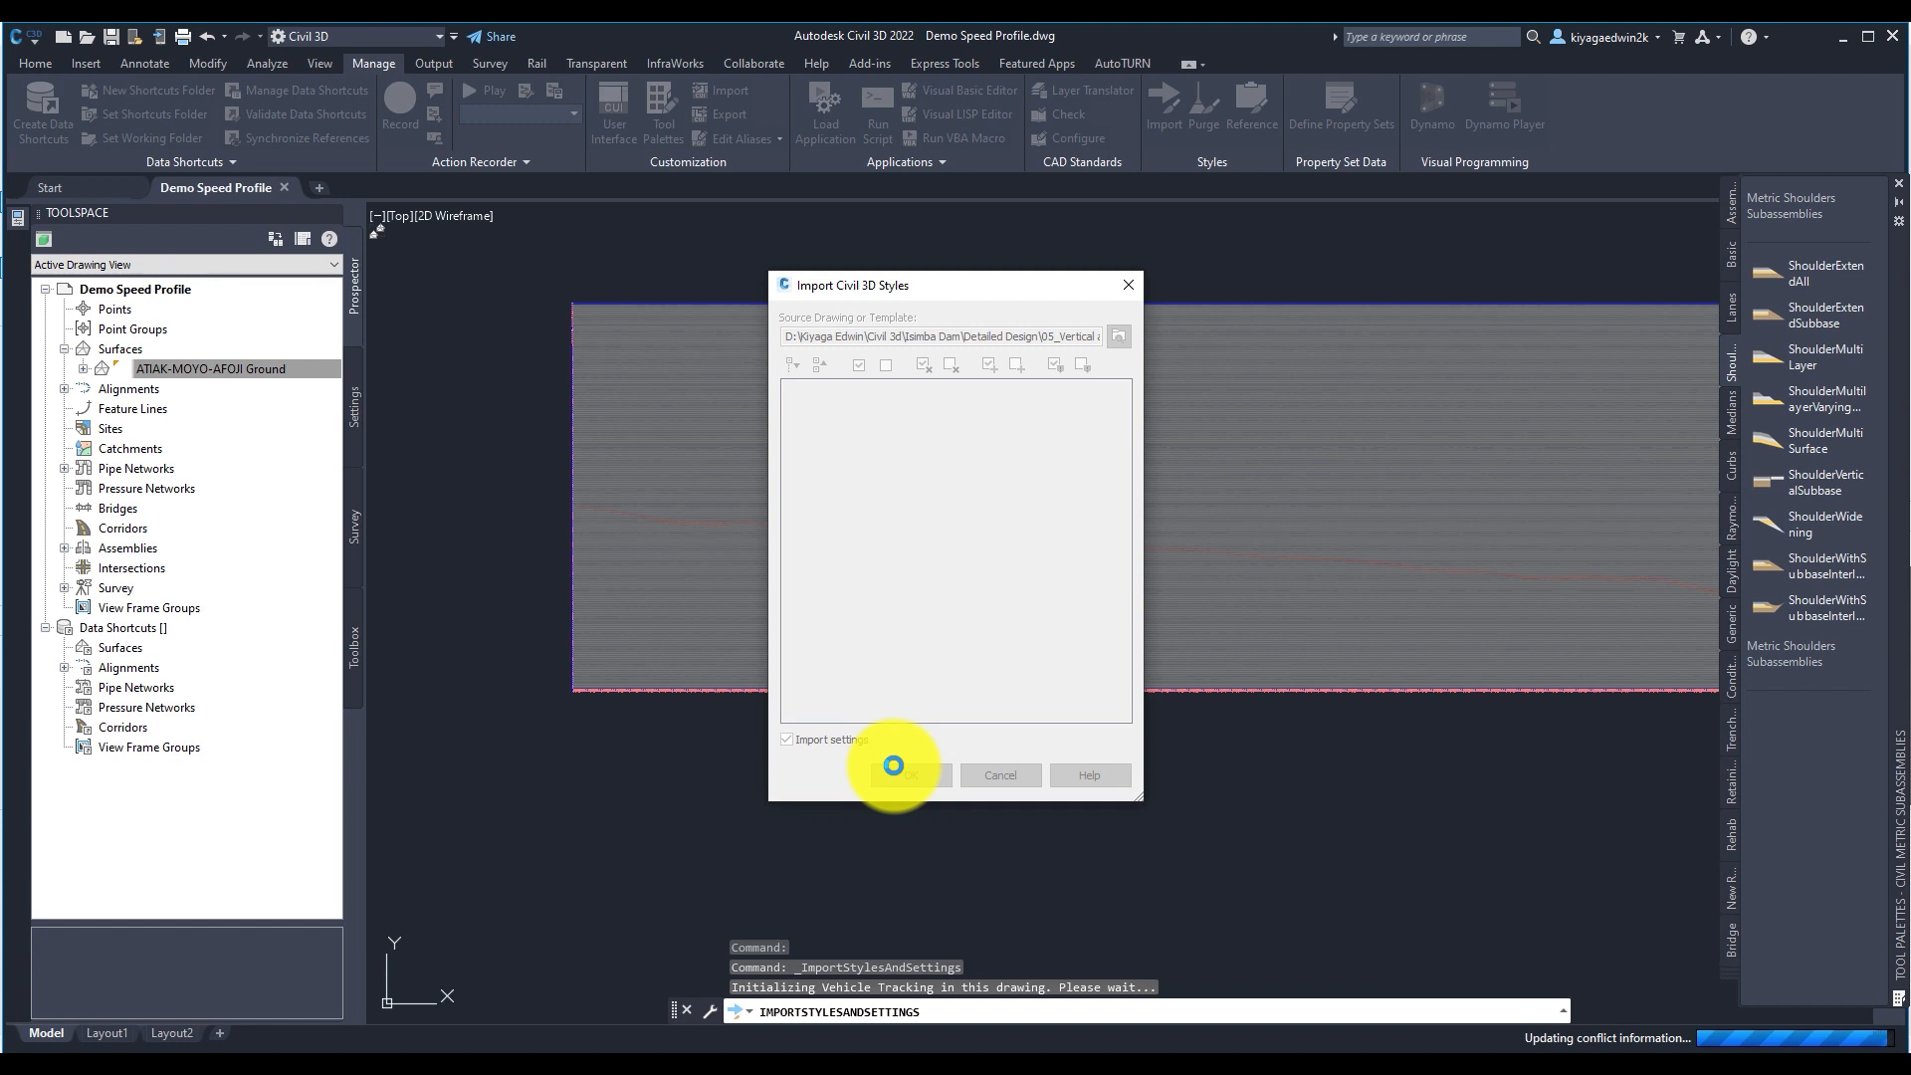
{"action": "left_click", "coordinate": [898, 774]}
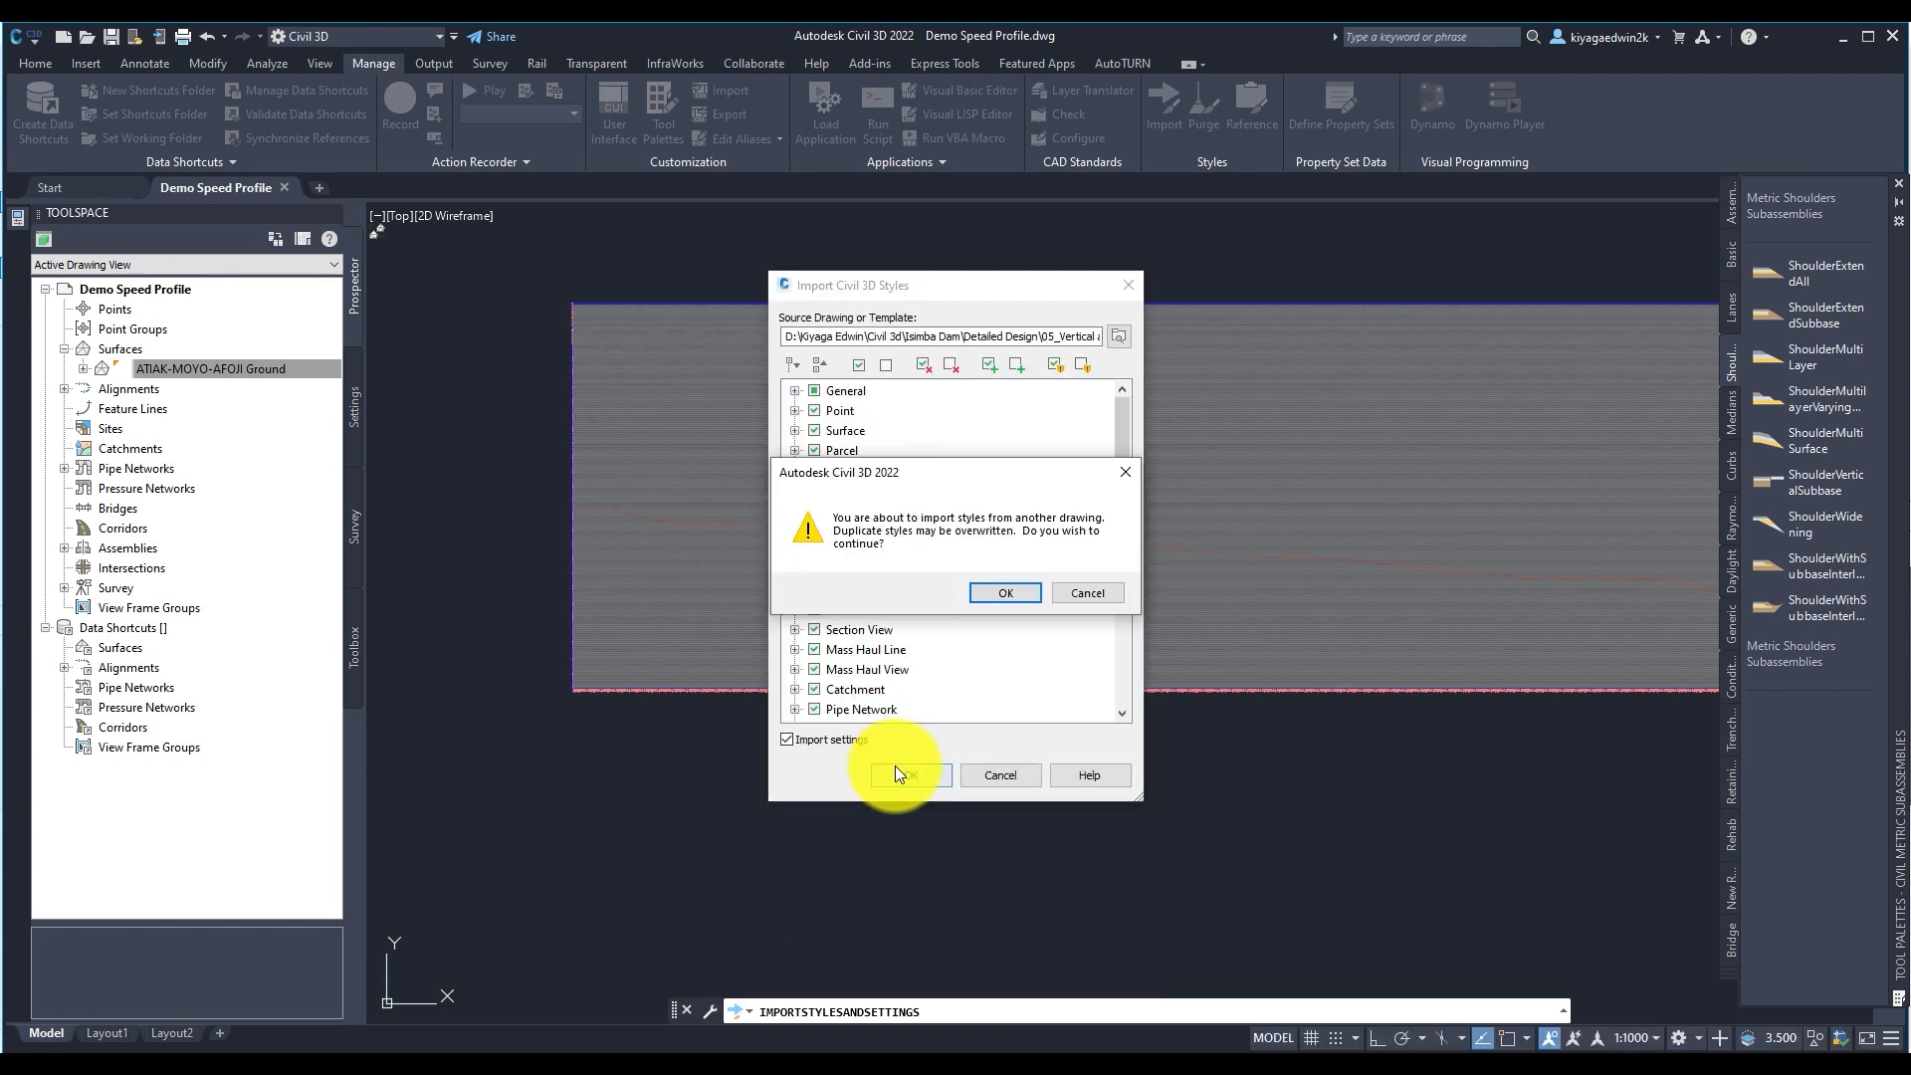
{"action": "left_click", "coordinate": [979, 601]}
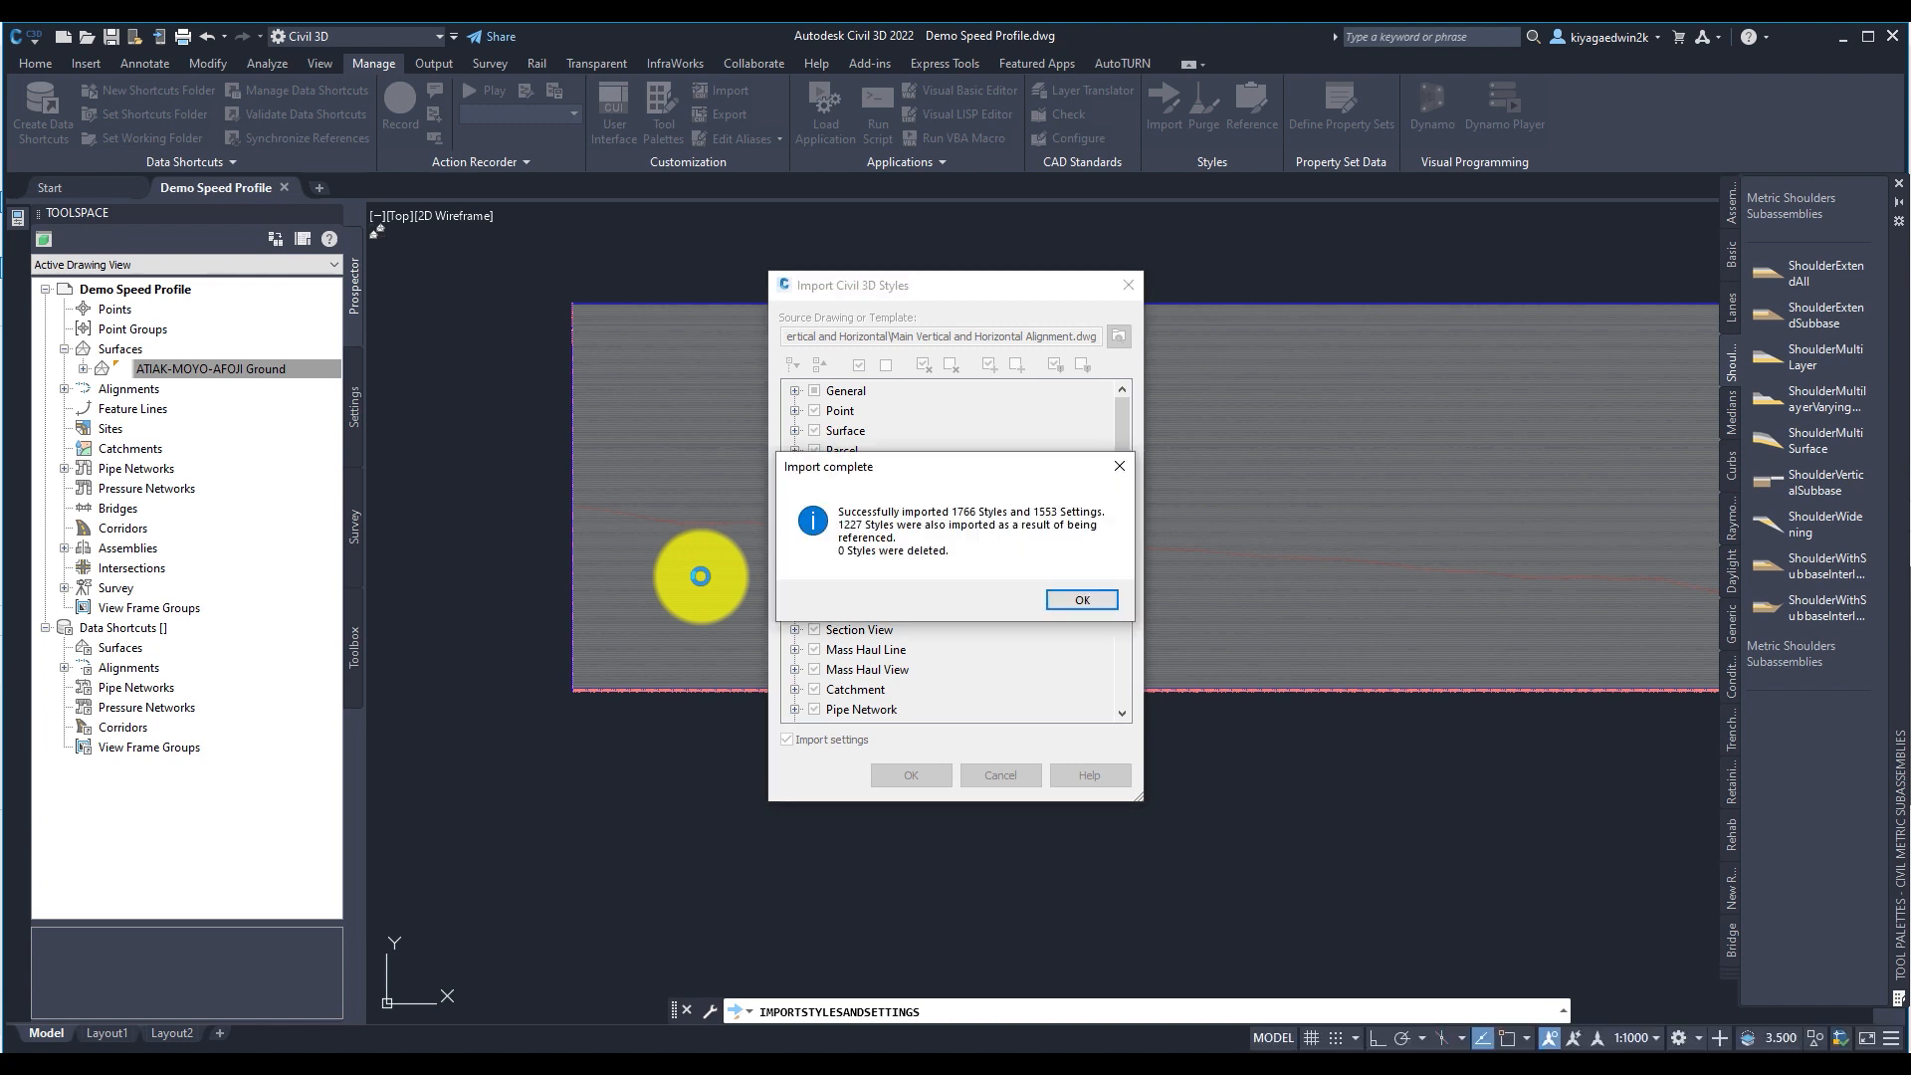
{"action": "left_click", "coordinate": [1083, 592]}
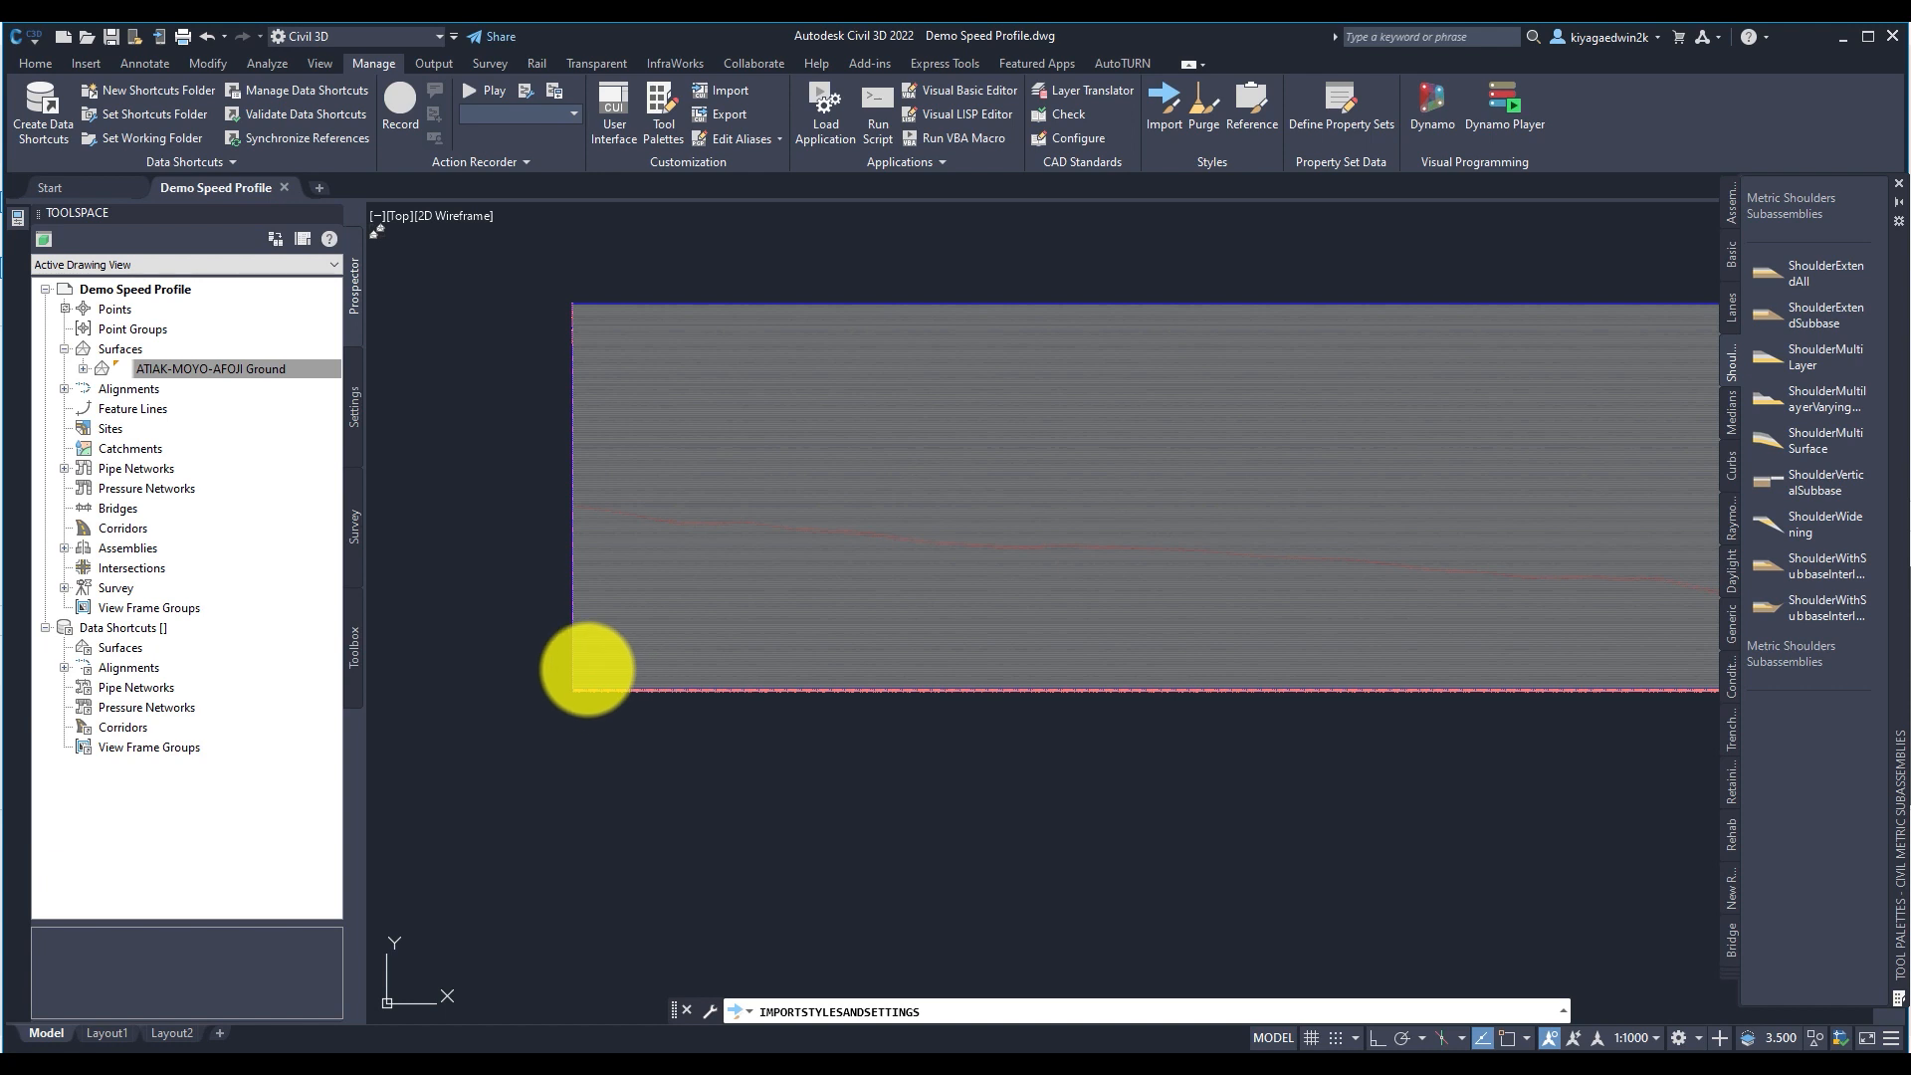
Set the object style of the road's profile view to UNRA 2018 1:10
{"action": "left_click", "coordinate": [707, 640]}
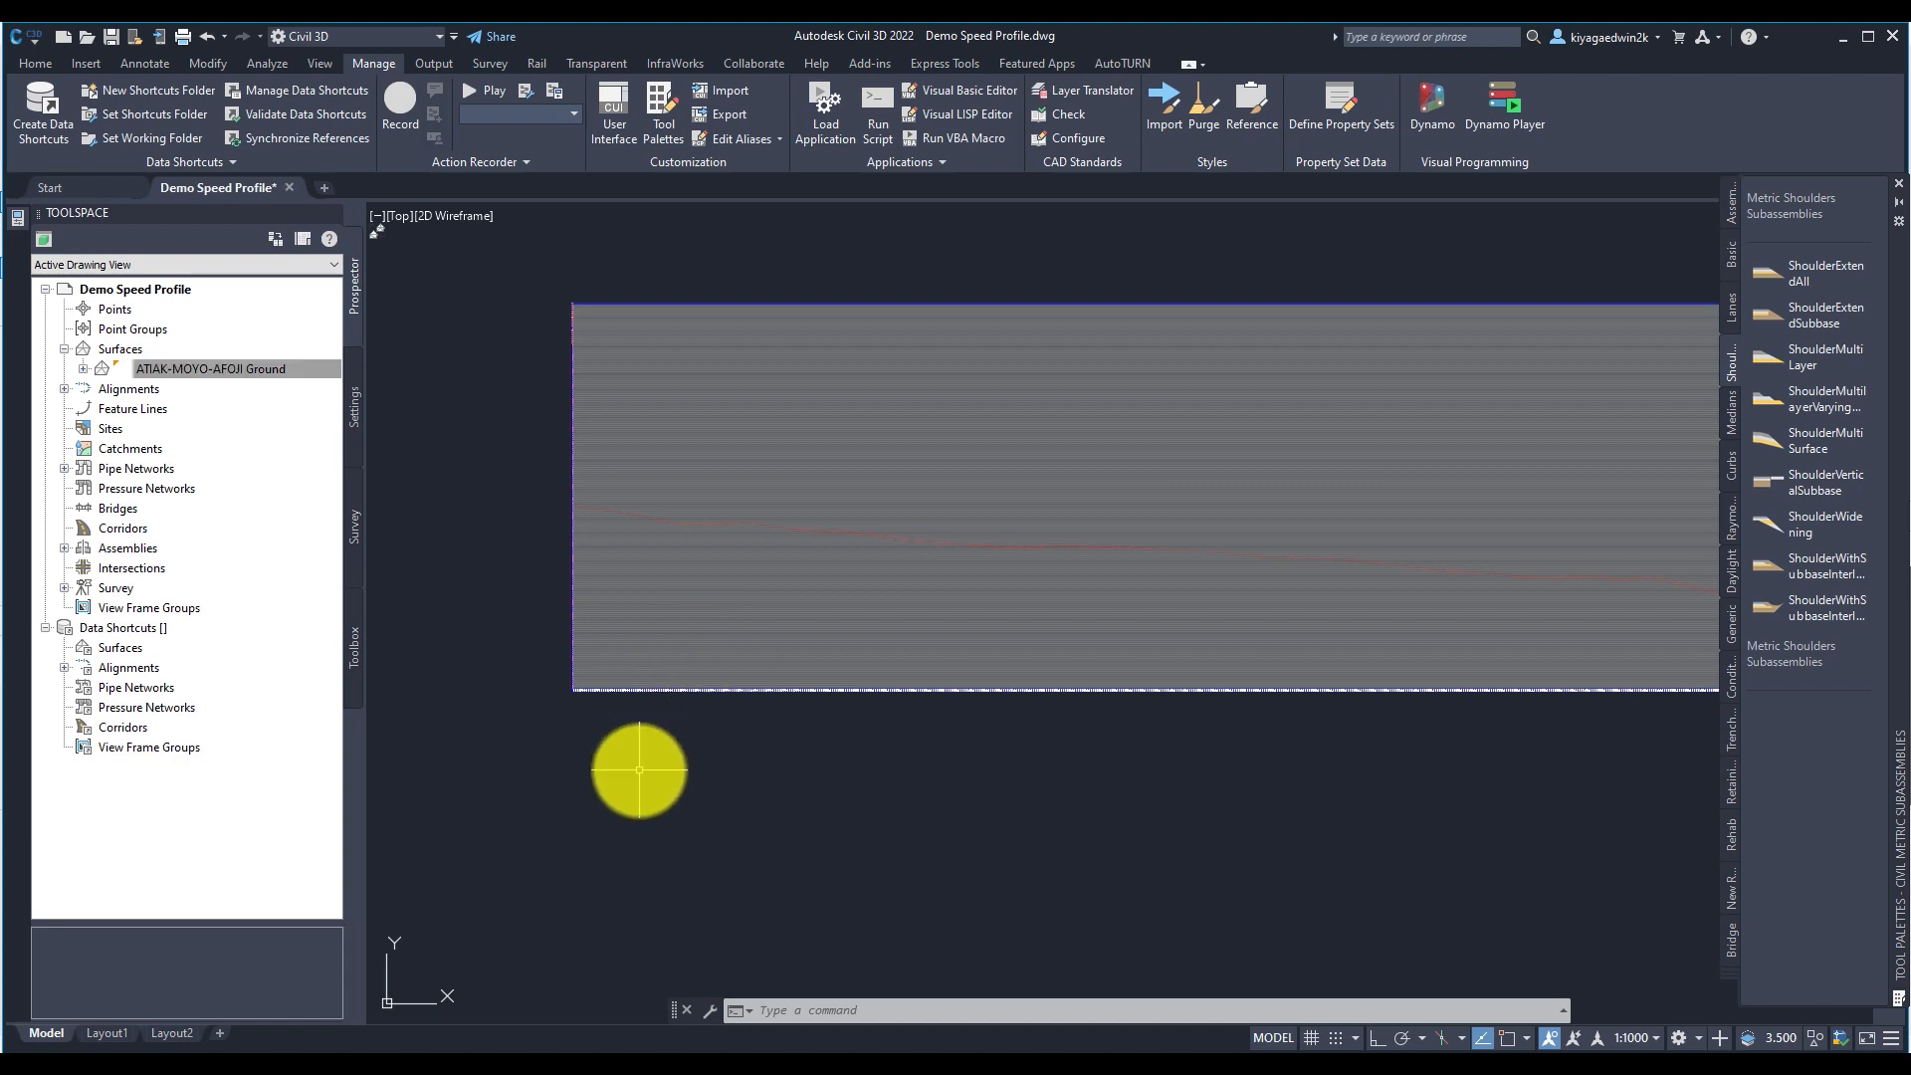
{"action": "scroll", "coordinate": [608, 686], "scroll_direction": "up", "scroll_amount": 3}
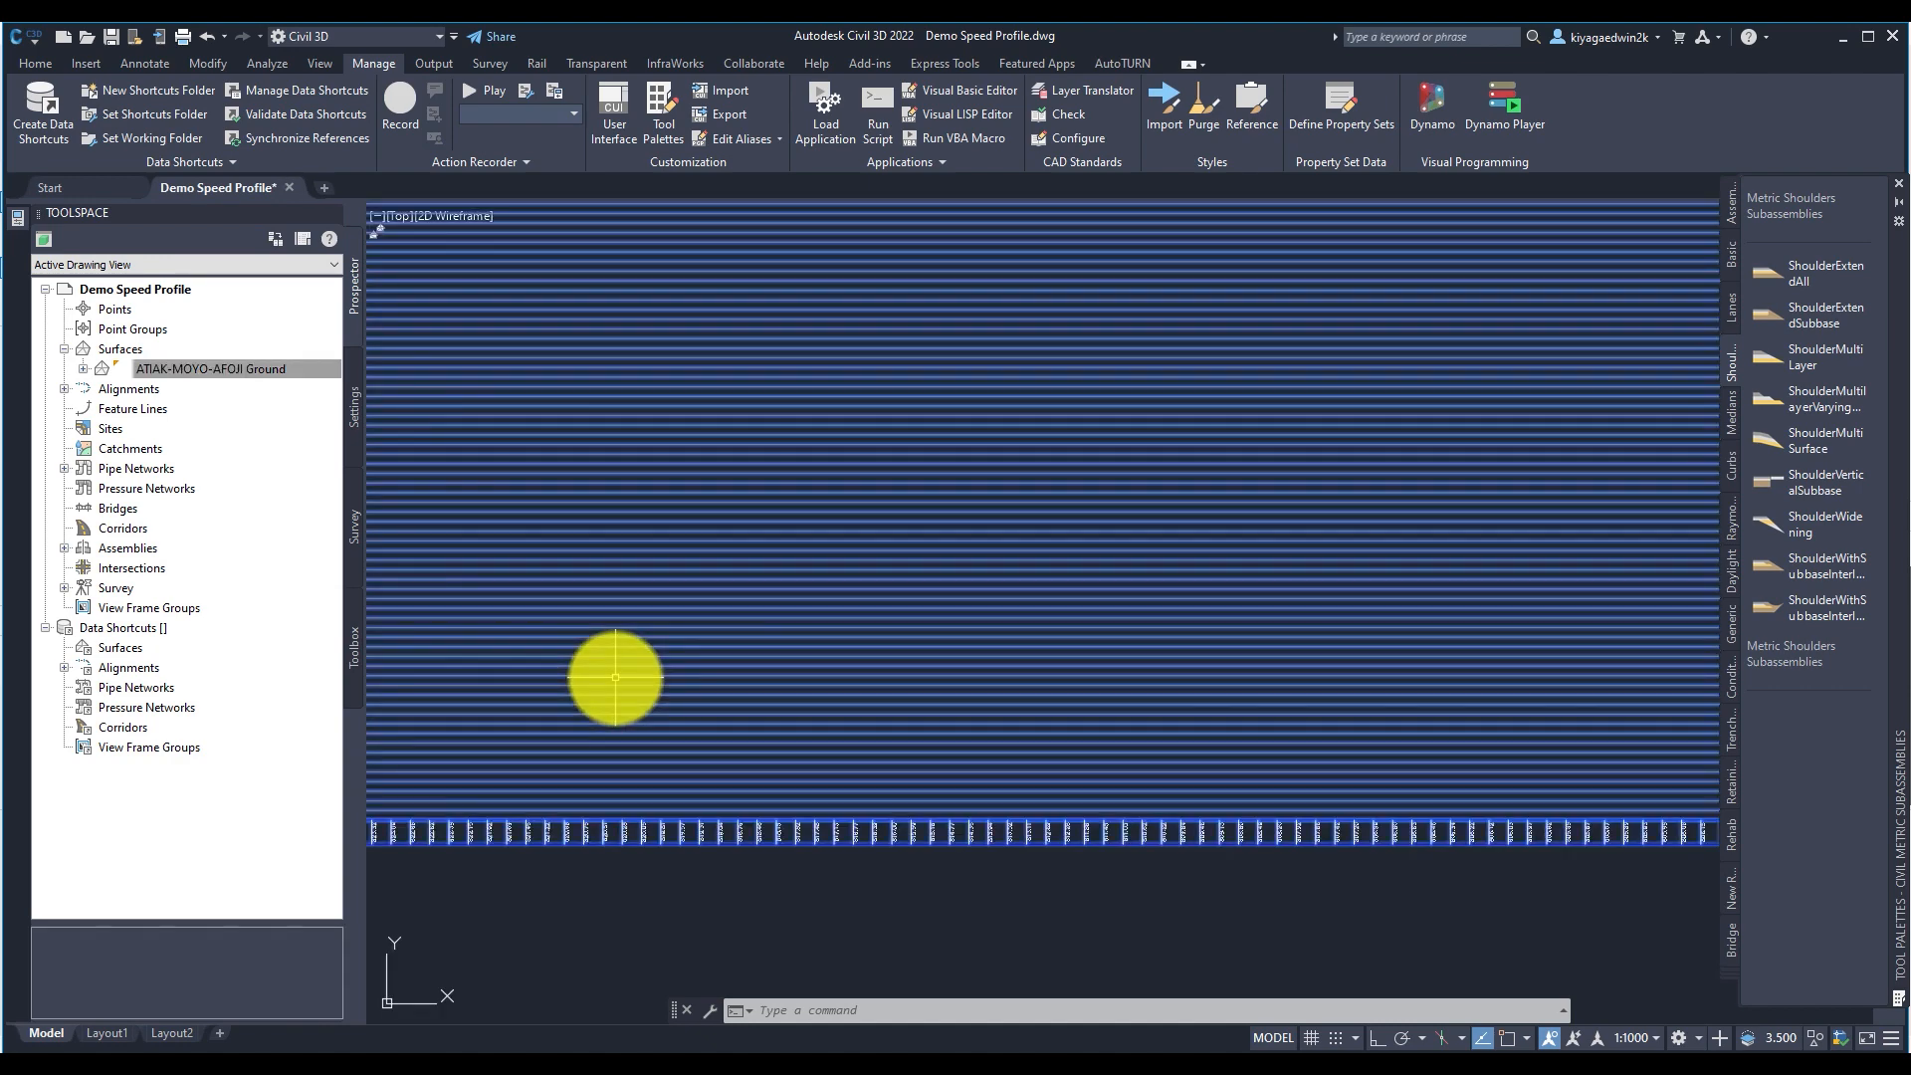
{"action": "right_click", "coordinate": [615, 677]}
{"action": "left_click", "coordinate": [697, 857]}
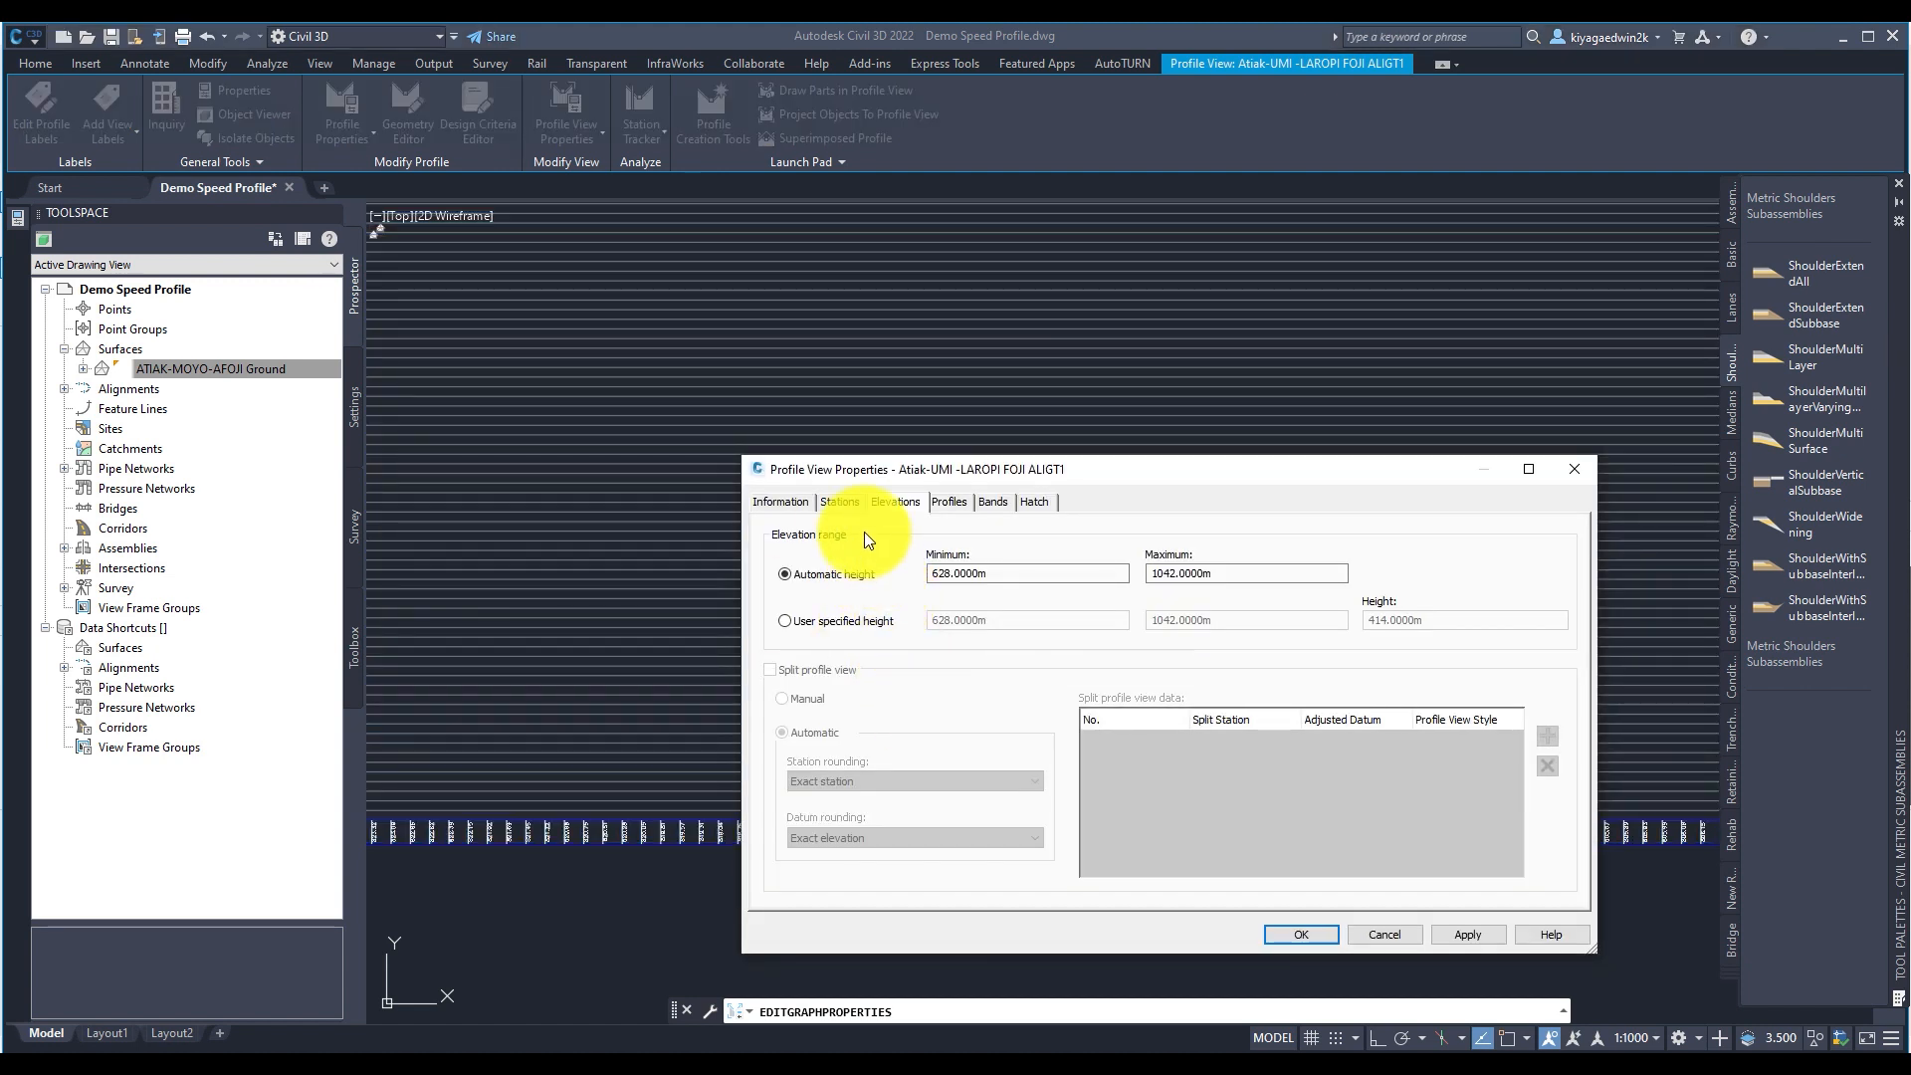
{"action": "left_click", "coordinate": [781, 502]}
{"action": "left_click", "coordinate": [830, 692]}
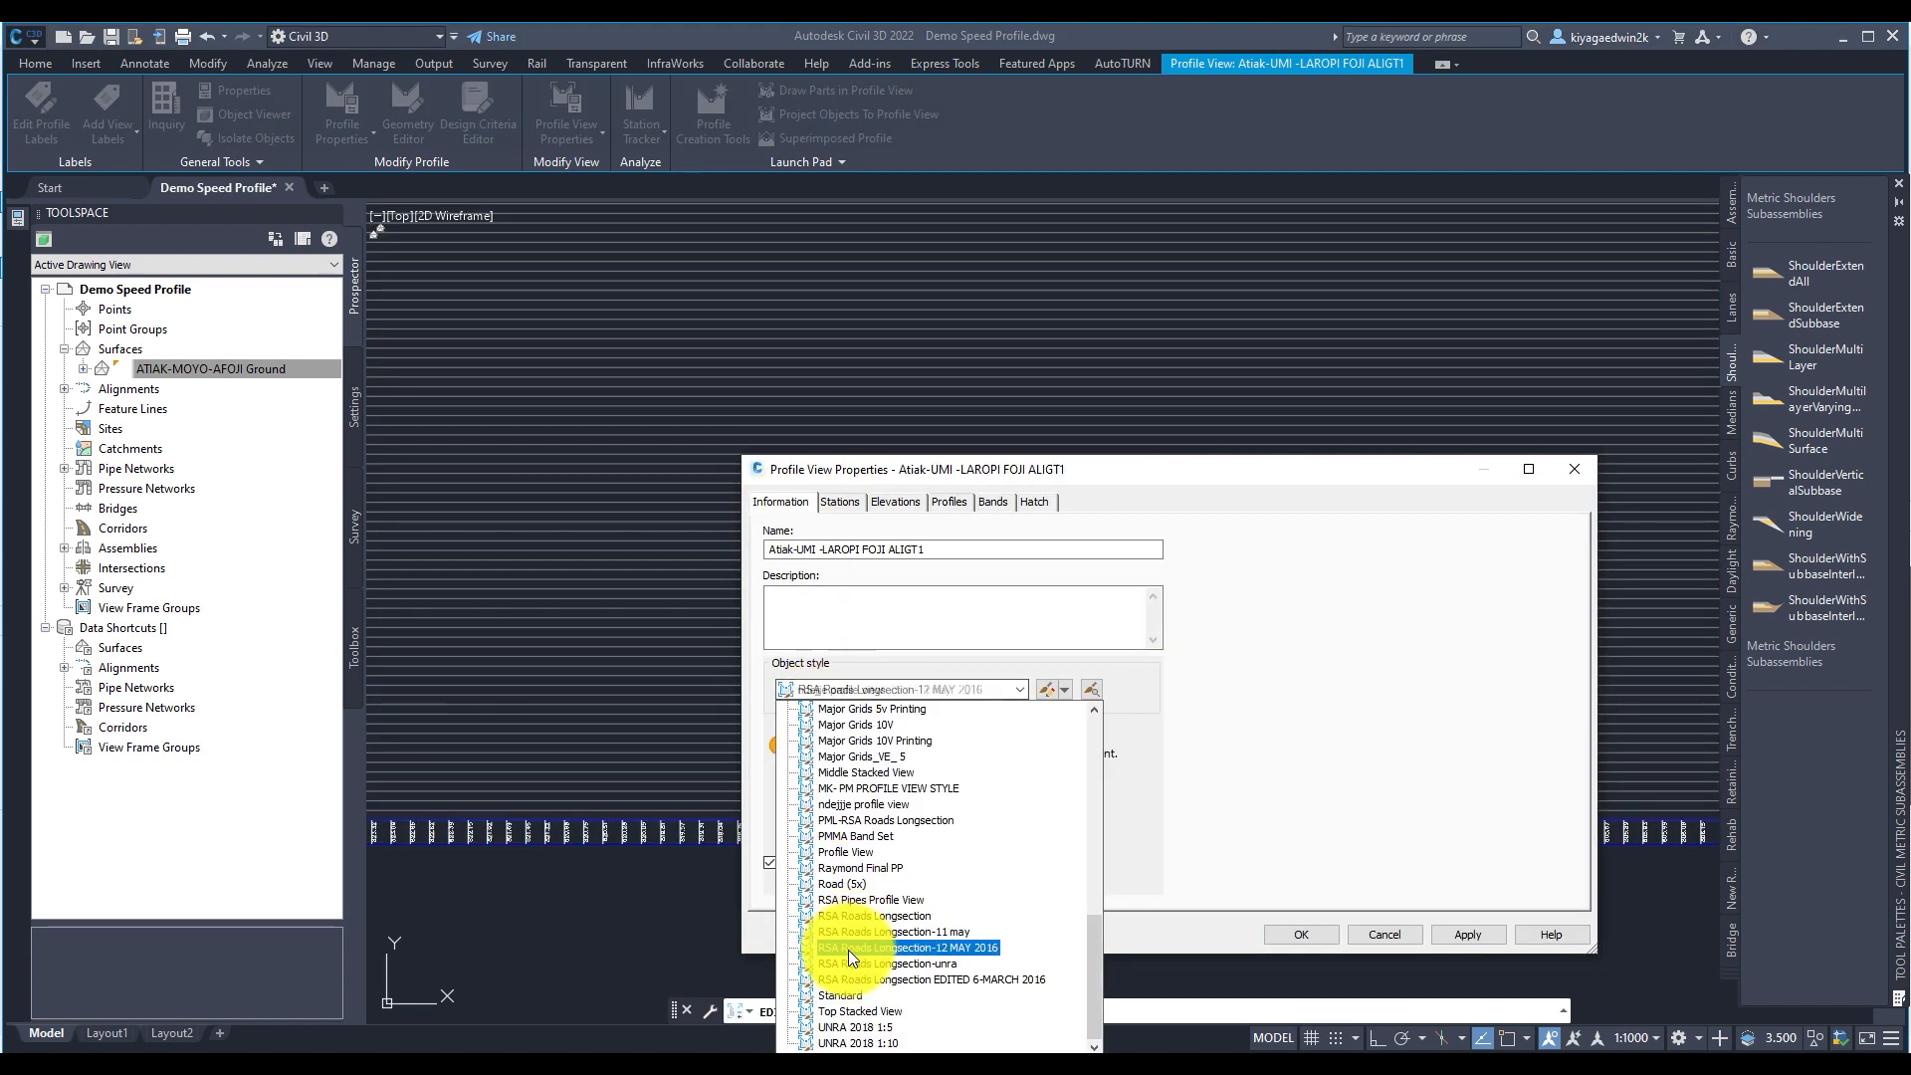
{"action": "left_click", "coordinate": [848, 1041]}
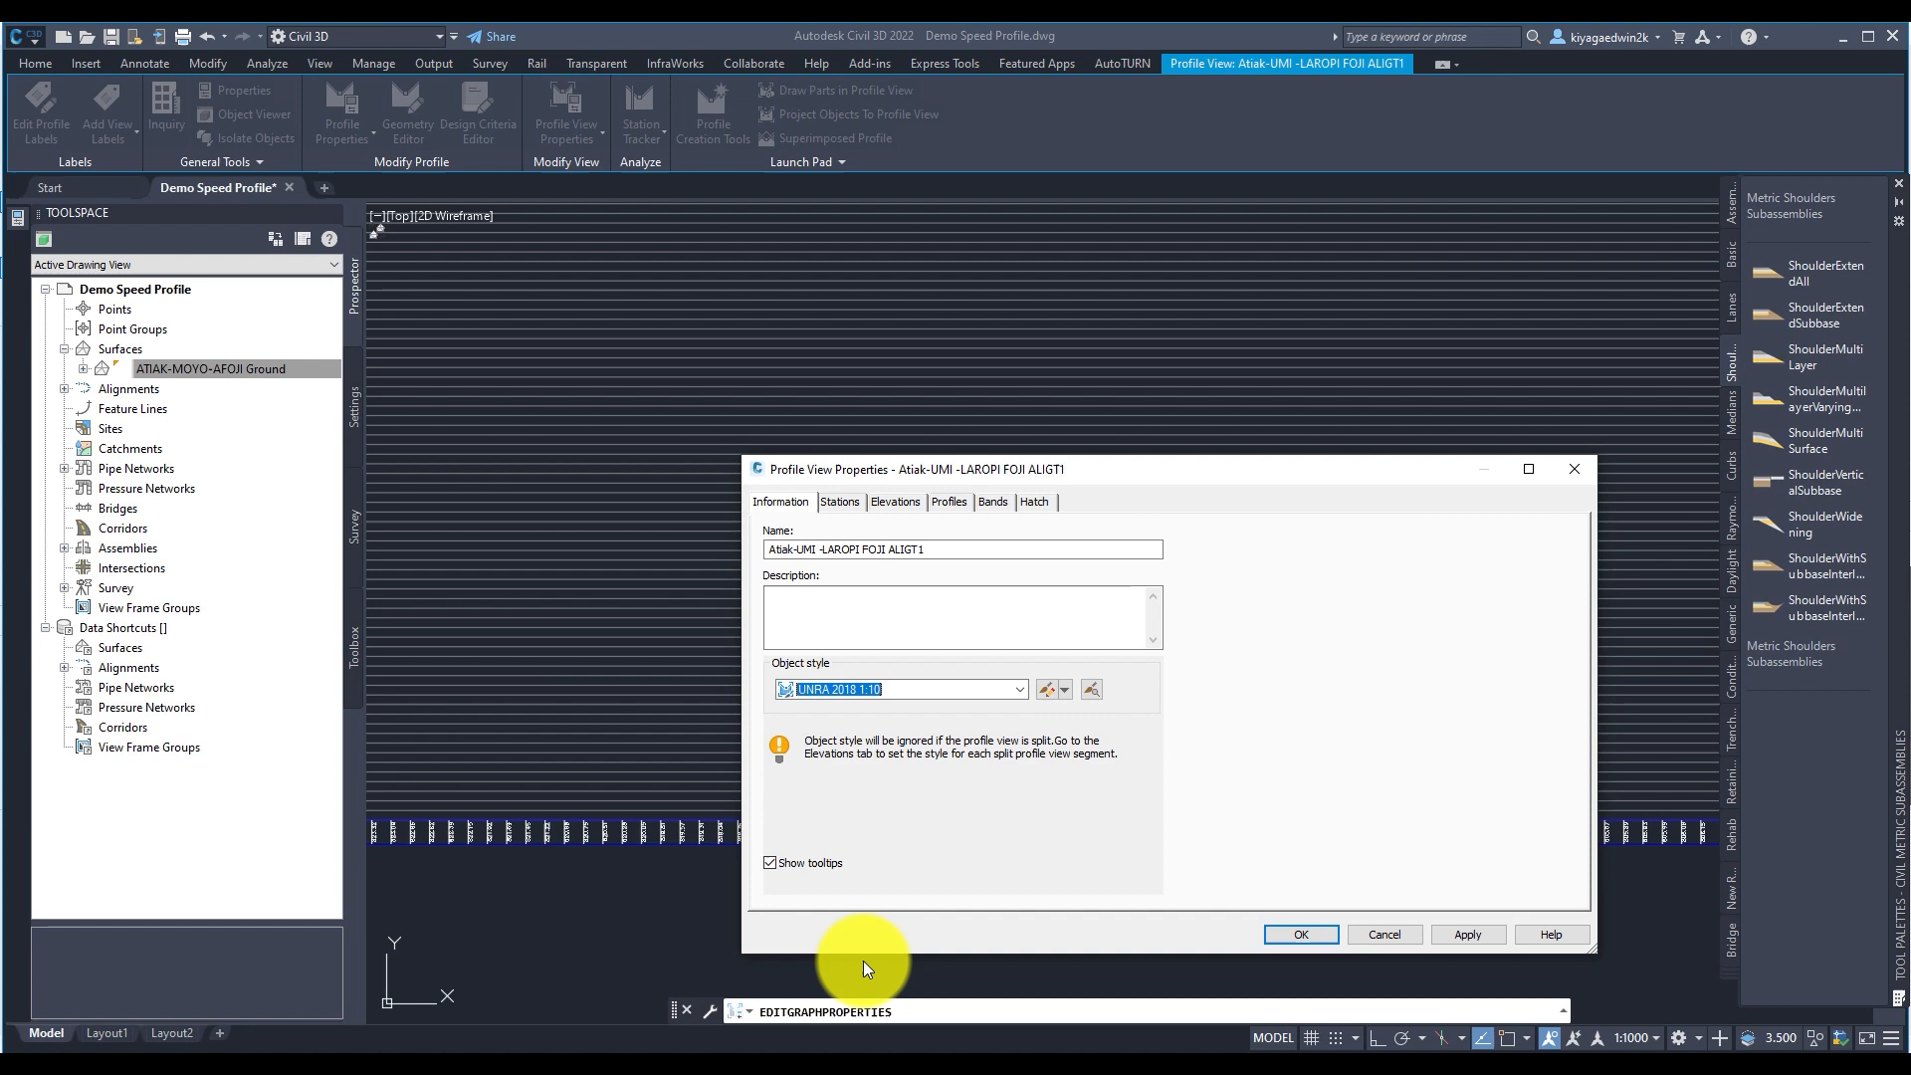
{"action": "left_click", "coordinate": [1321, 931]}
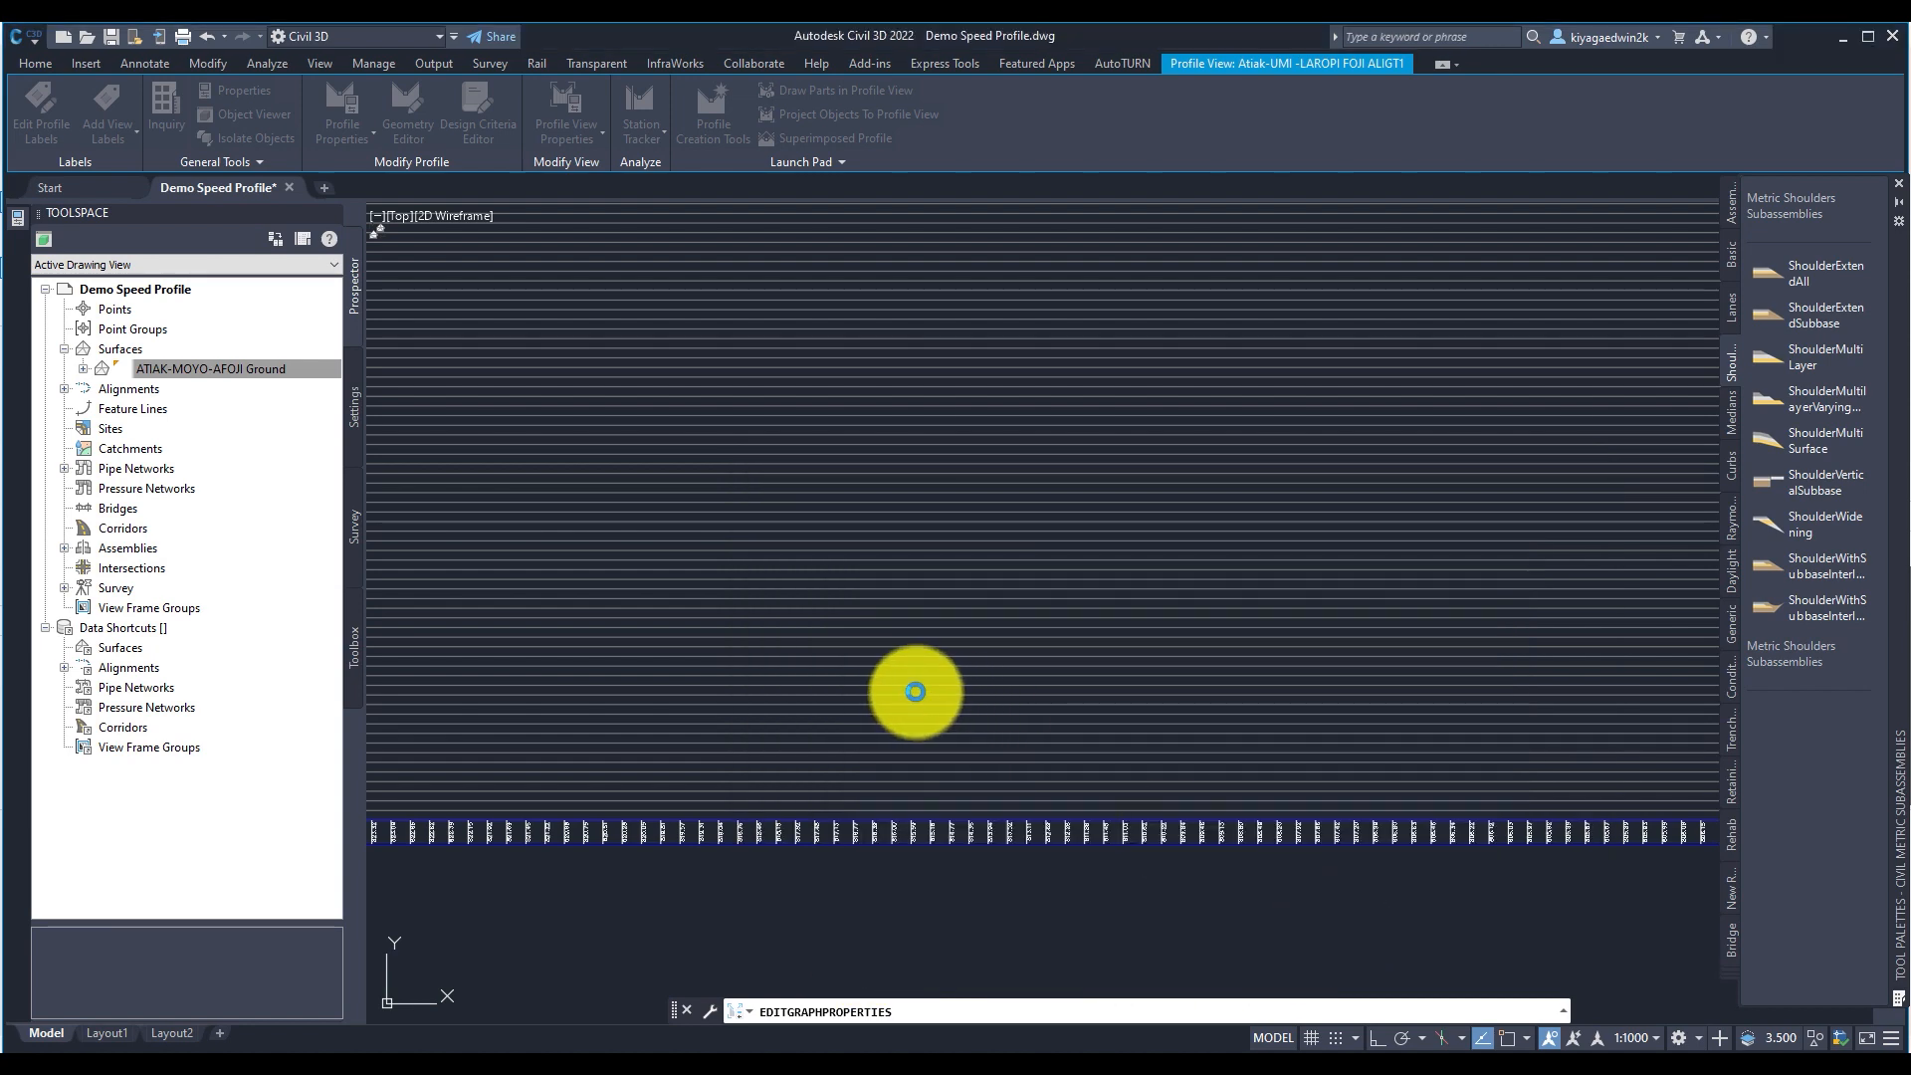
{"action": "key", "text": "Escape"}
Set the object style of the ATIAK-MOYO-AFOJI Ground surface profile to Raymond Existing Ground
{"action": "scroll", "coordinate": [886, 653], "scroll_direction": "down", "scroll_amount": 7}
{"action": "middle_click_drag", "start_coordinate": [864, 609], "coordinate": [677, 625]}
{"action": "scroll", "coordinate": [901, 475], "scroll_direction": "up", "scroll_amount": 9}
{"action": "scroll", "coordinate": [978, 664], "scroll_direction": "up", "scroll_amount": 2}
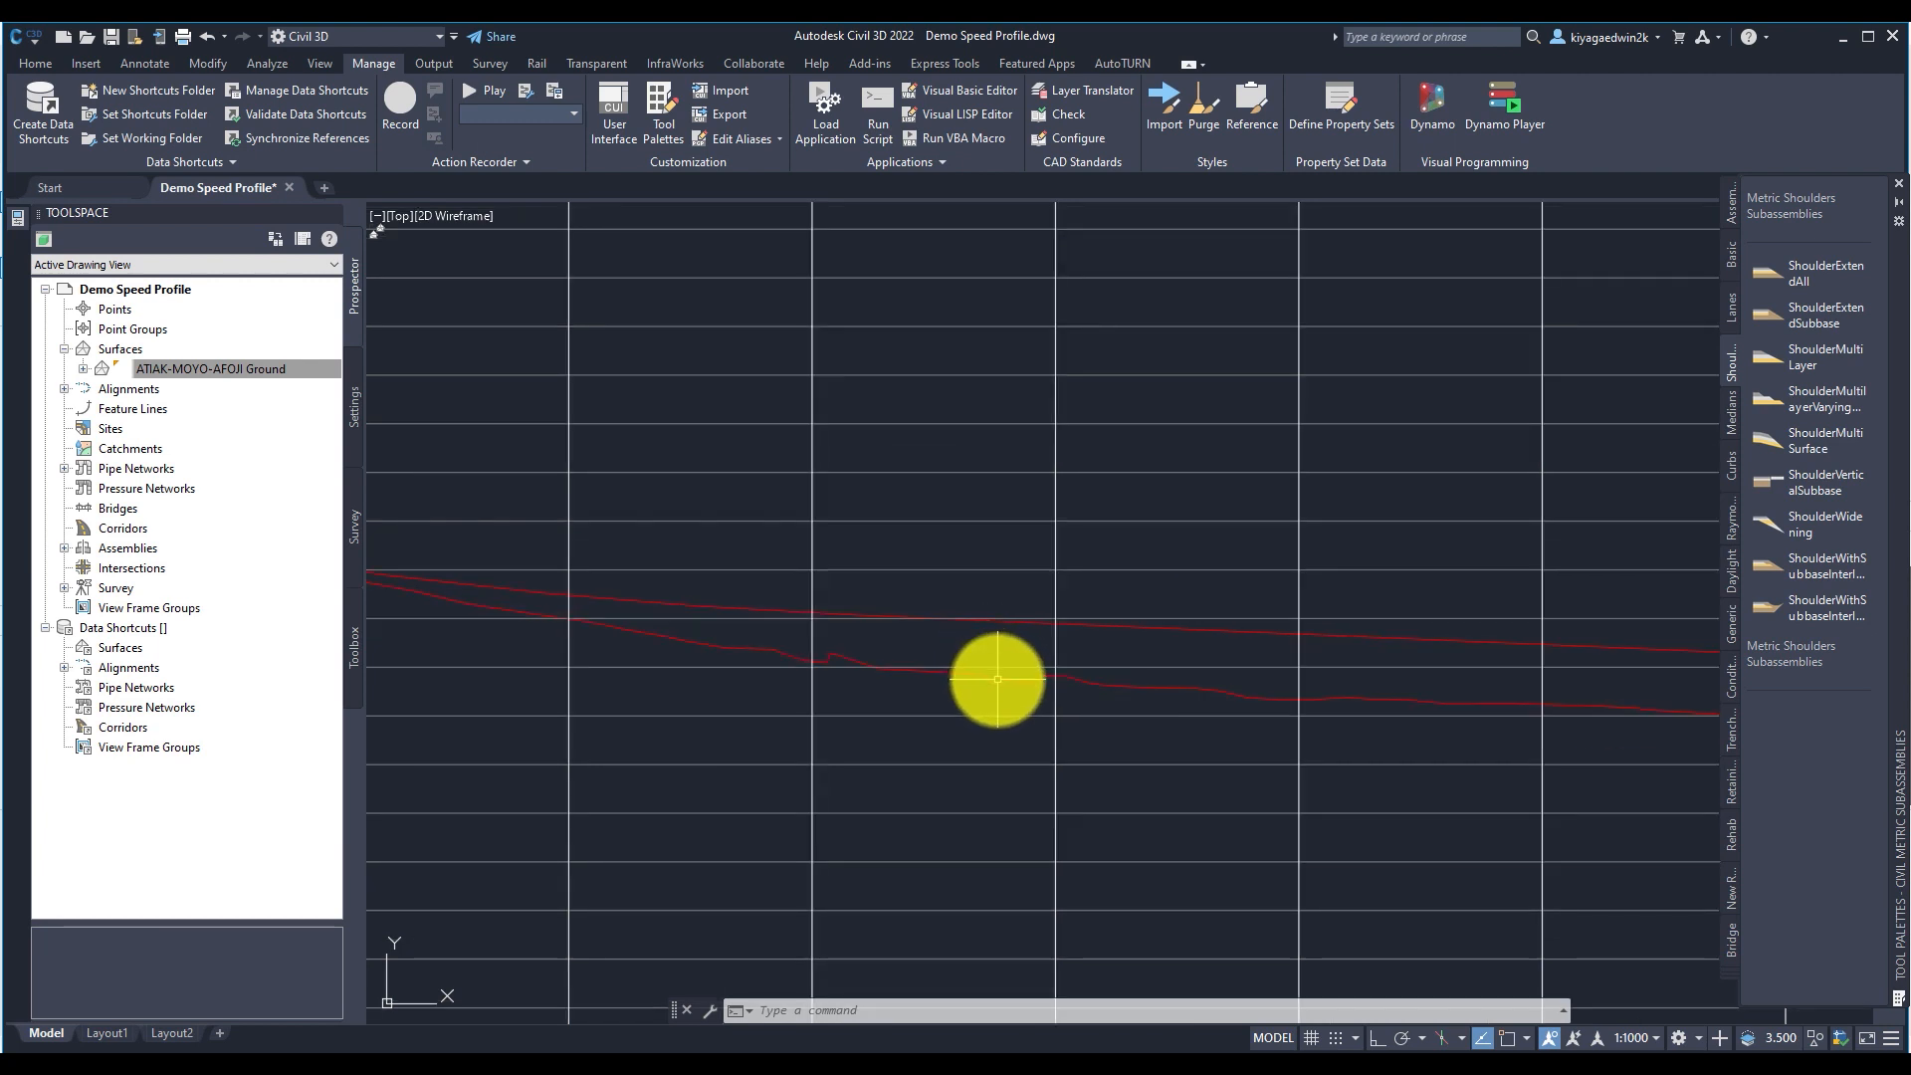
{"action": "left_click", "coordinate": [998, 679]}
{"action": "right_click", "coordinate": [998, 679]}
{"action": "left_click", "coordinate": [1060, 489]}
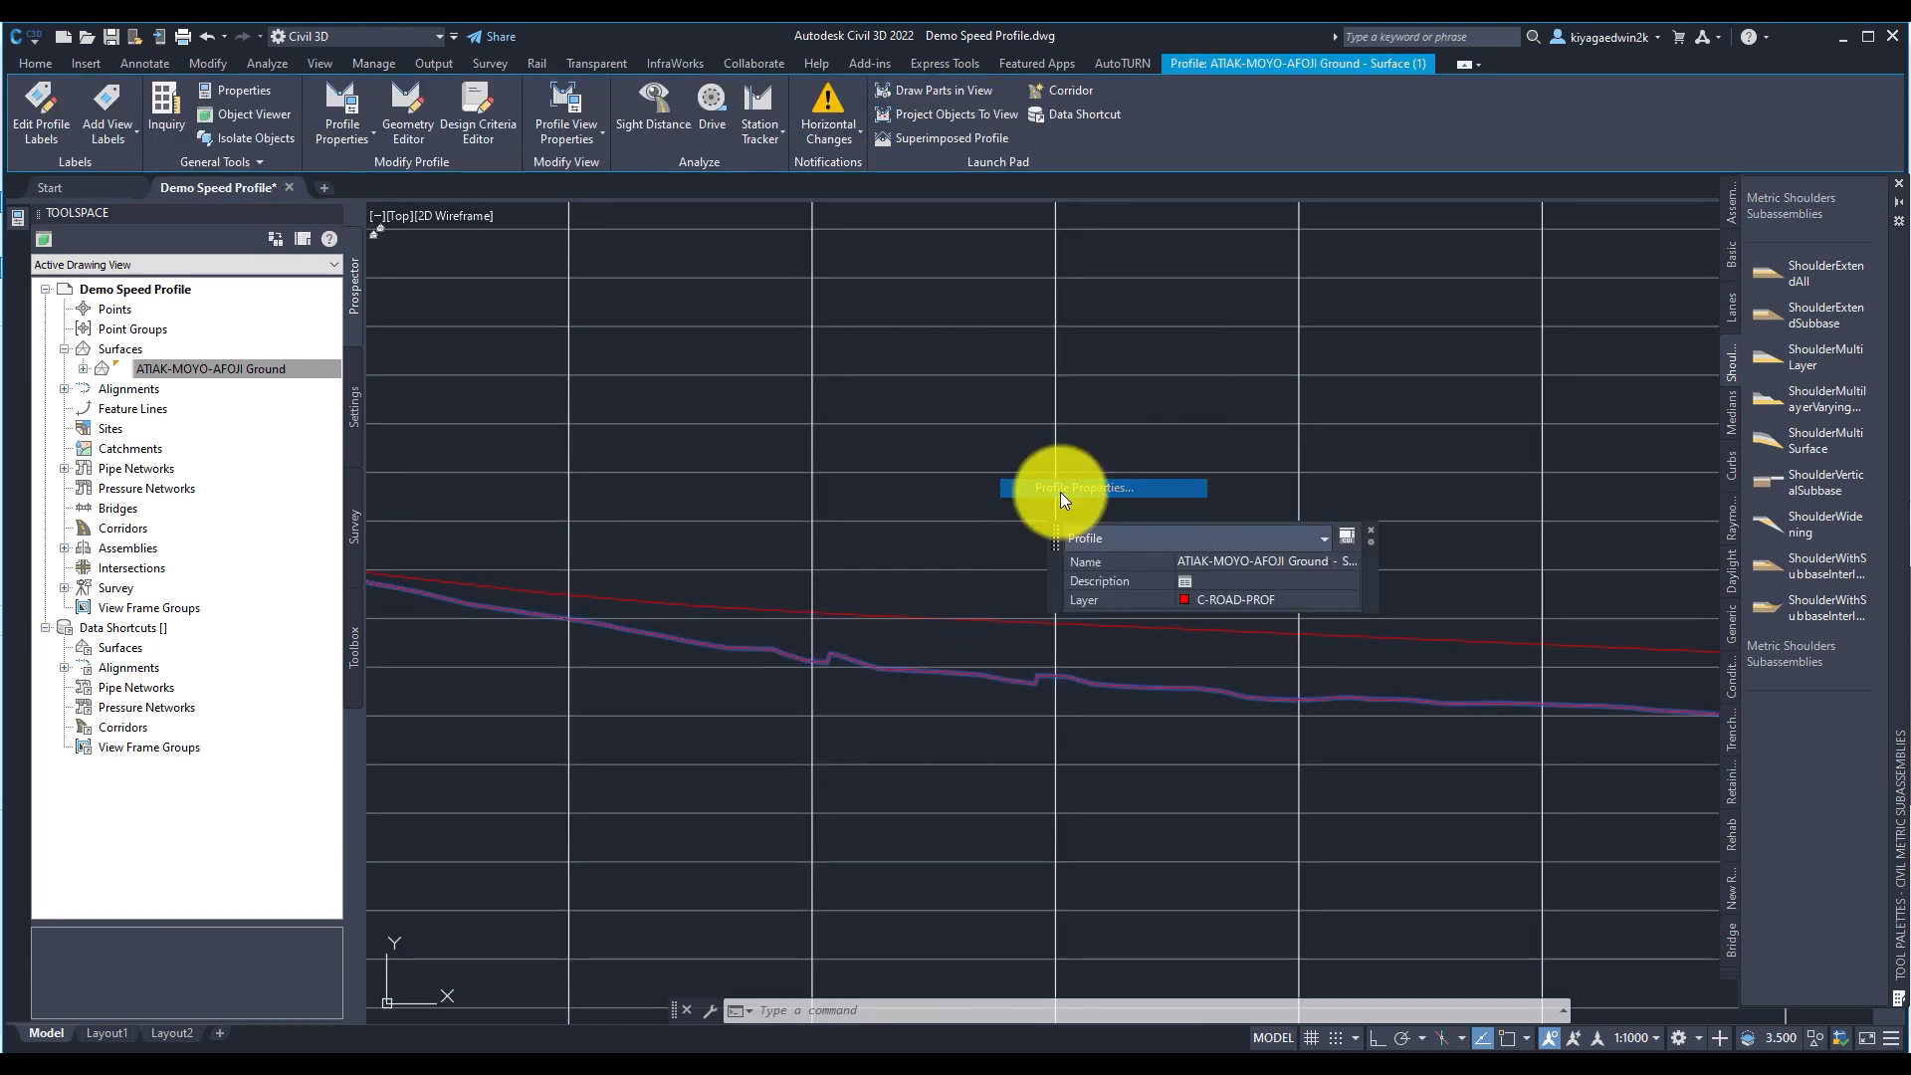
{"action": "left_click", "coordinate": [717, 521]}
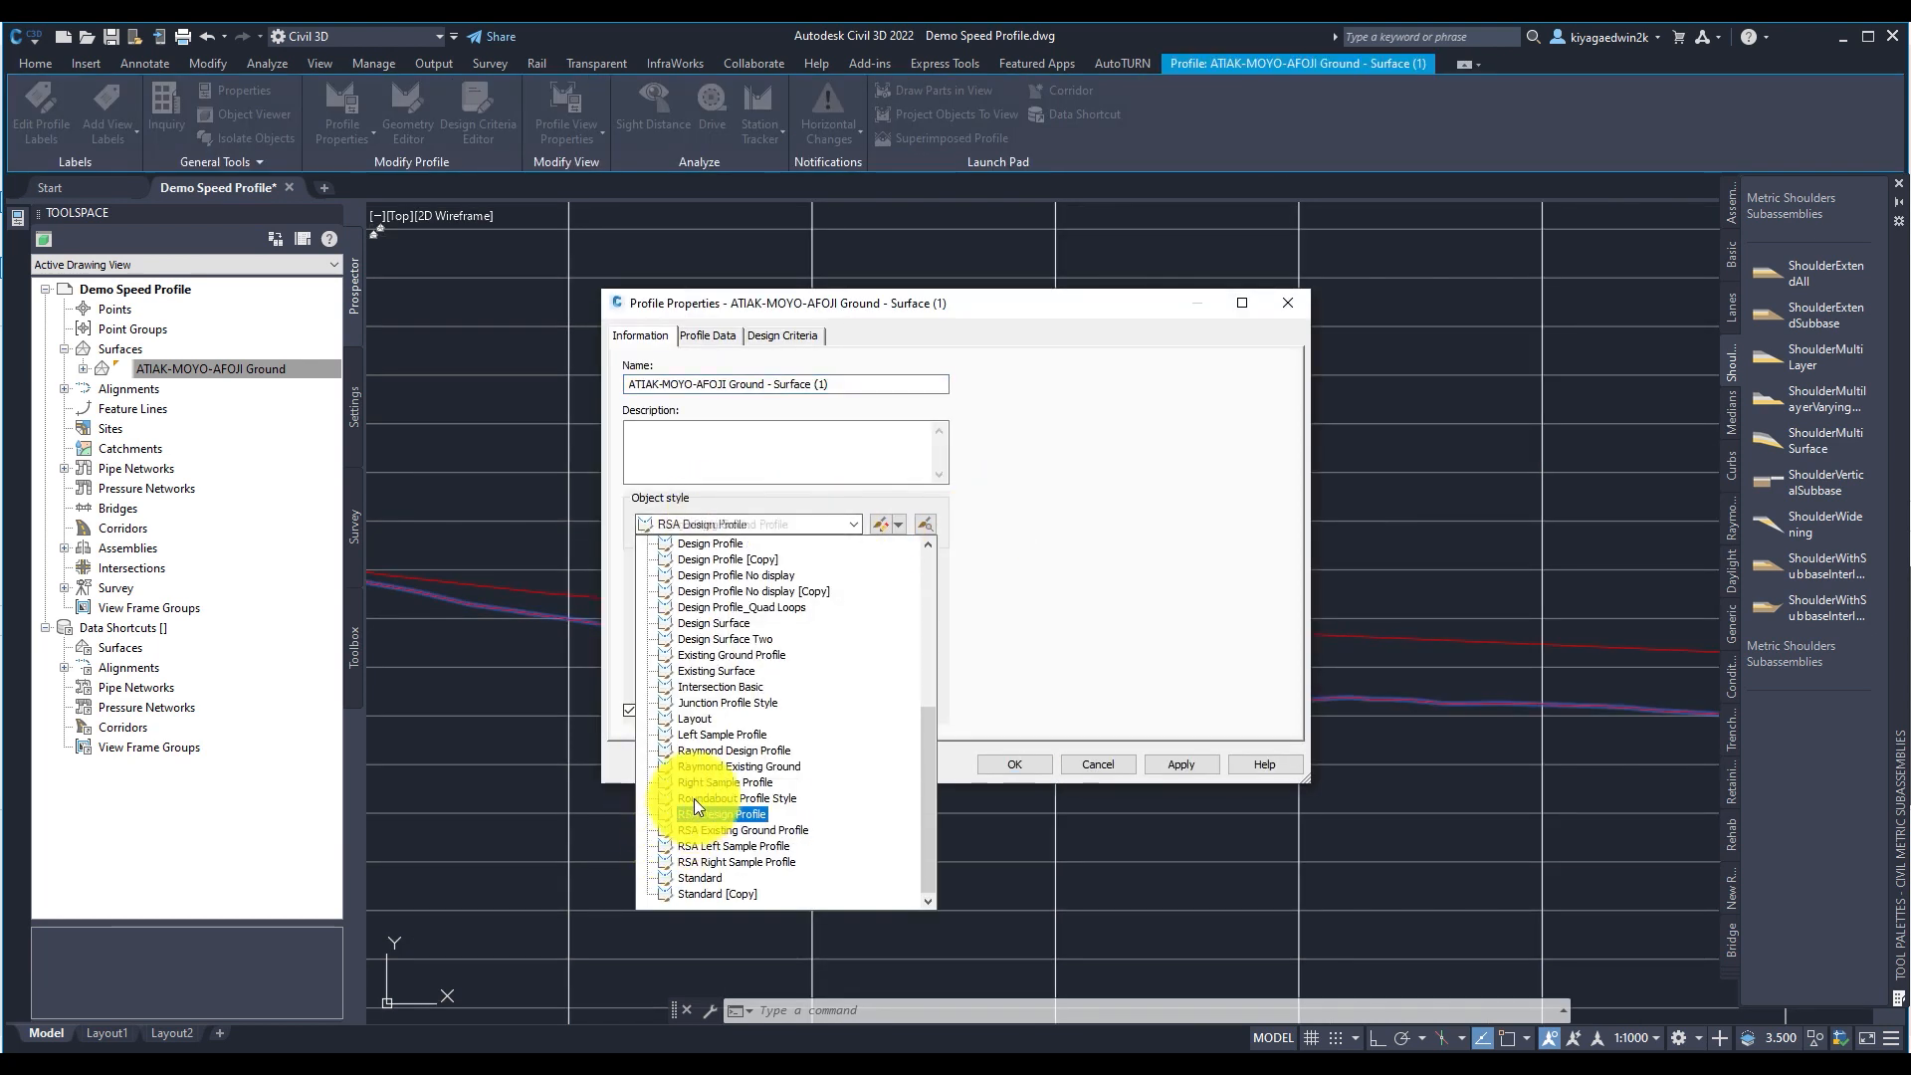
{"action": "left_click", "coordinate": [707, 766]}
{"action": "left_click", "coordinate": [1035, 764]}
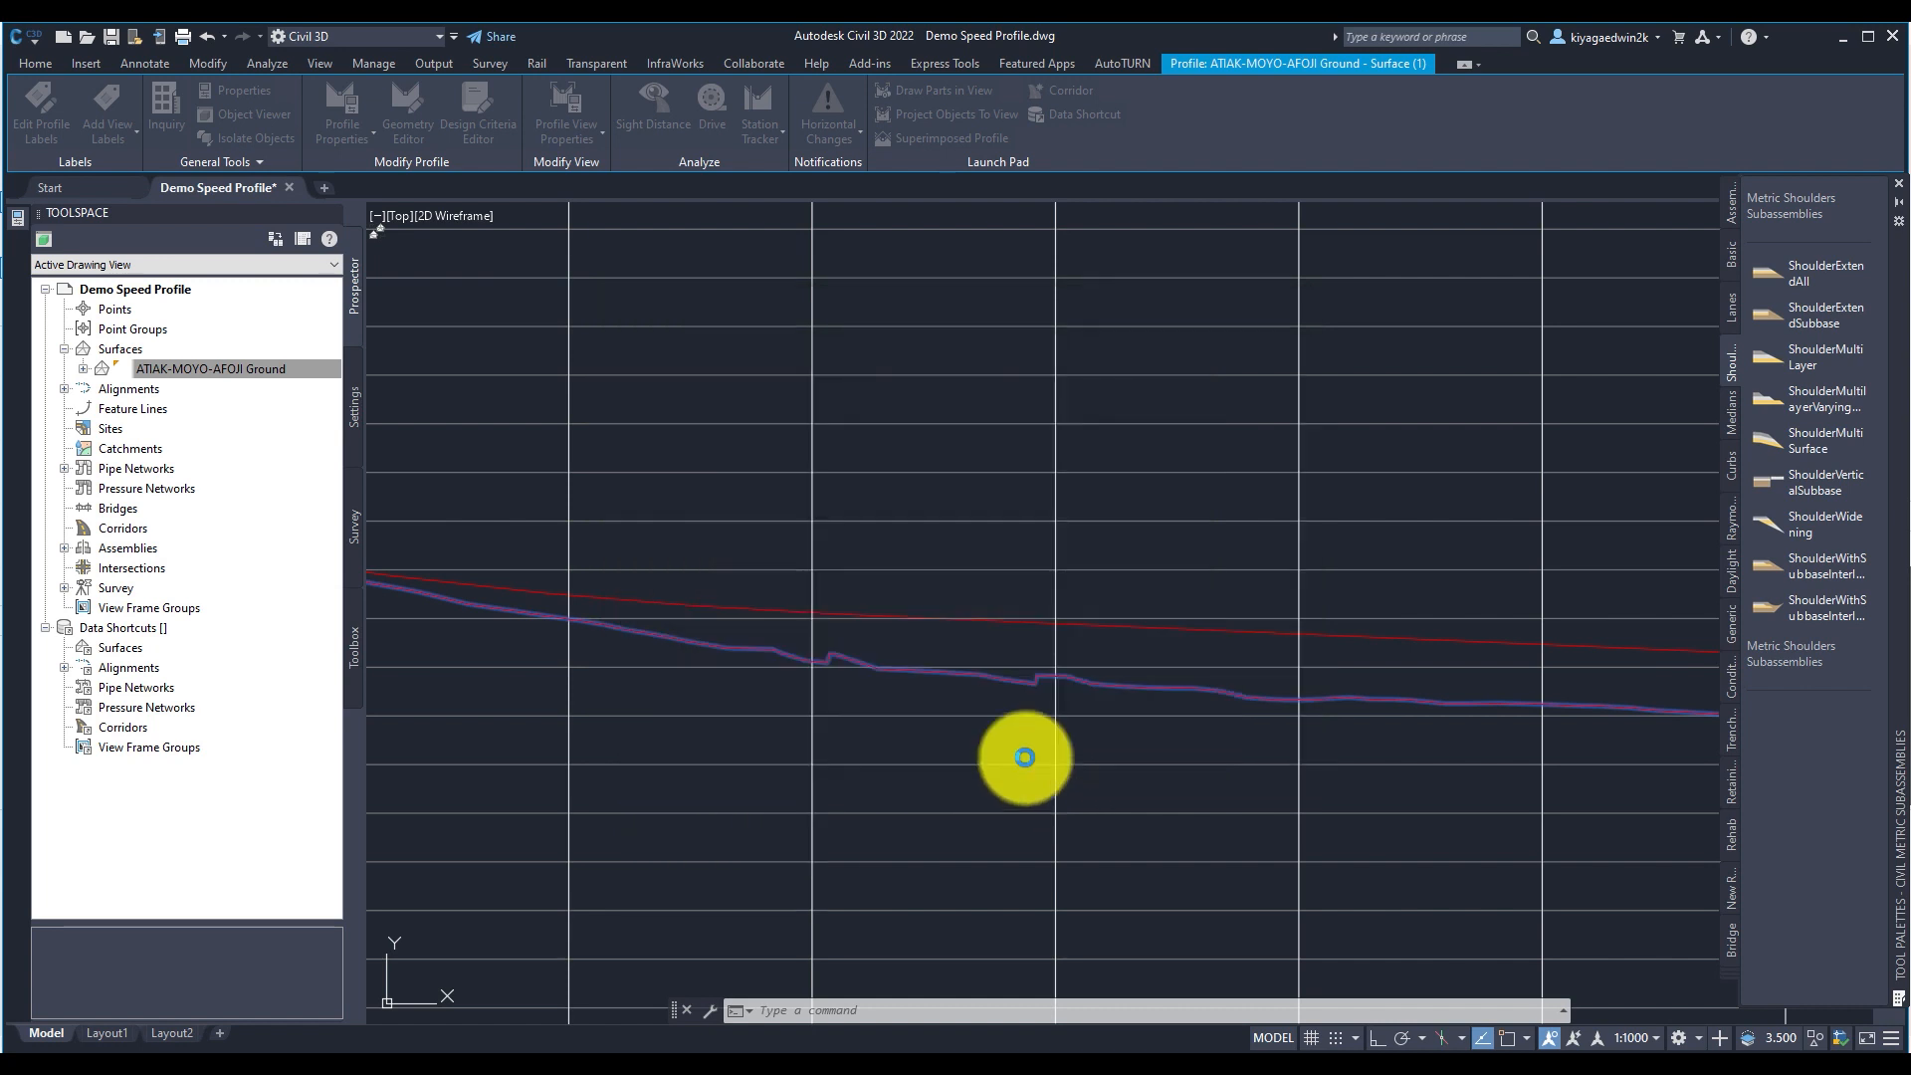
{"action": "key", "text": "Escape"}
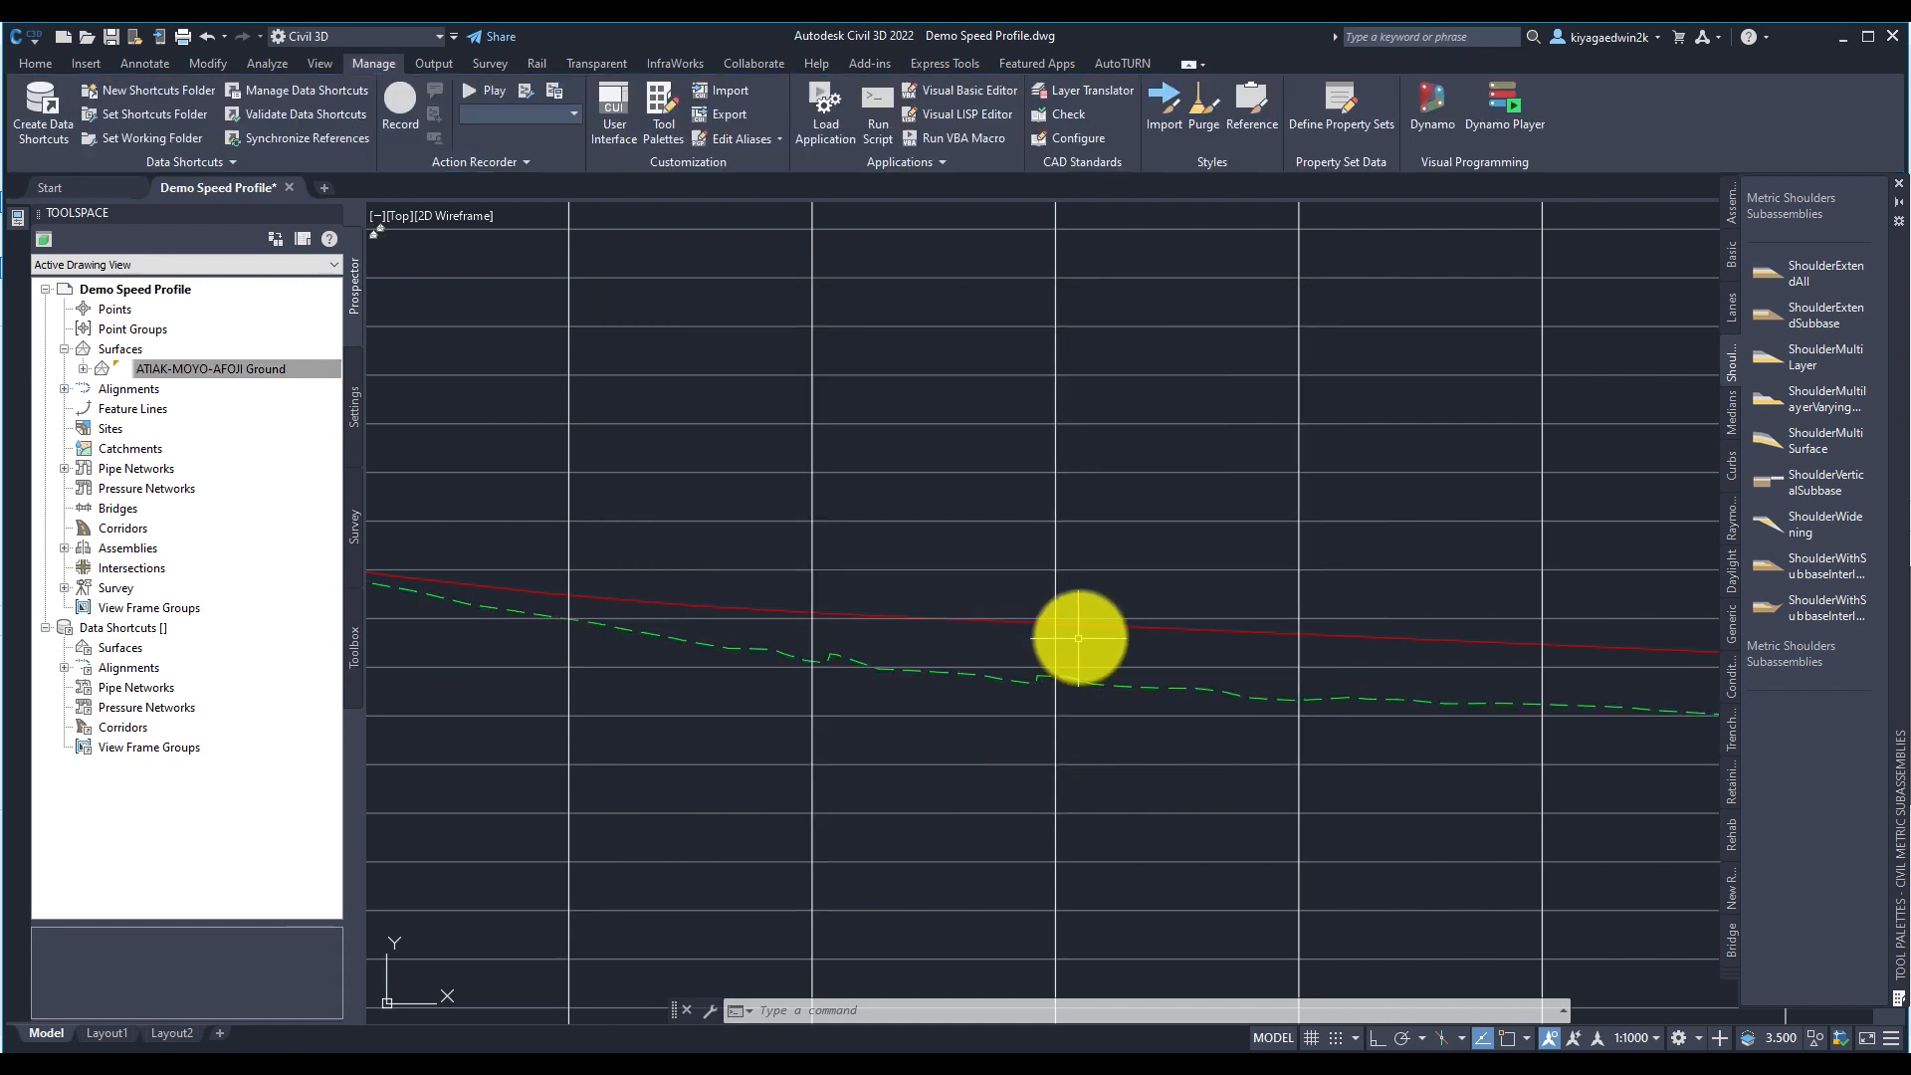
Set the object style of the Final Design Atiak profile to Raymond Design Profile
{"action": "left_click", "coordinate": [1116, 627]}
{"action": "right_click", "coordinate": [1116, 627]}
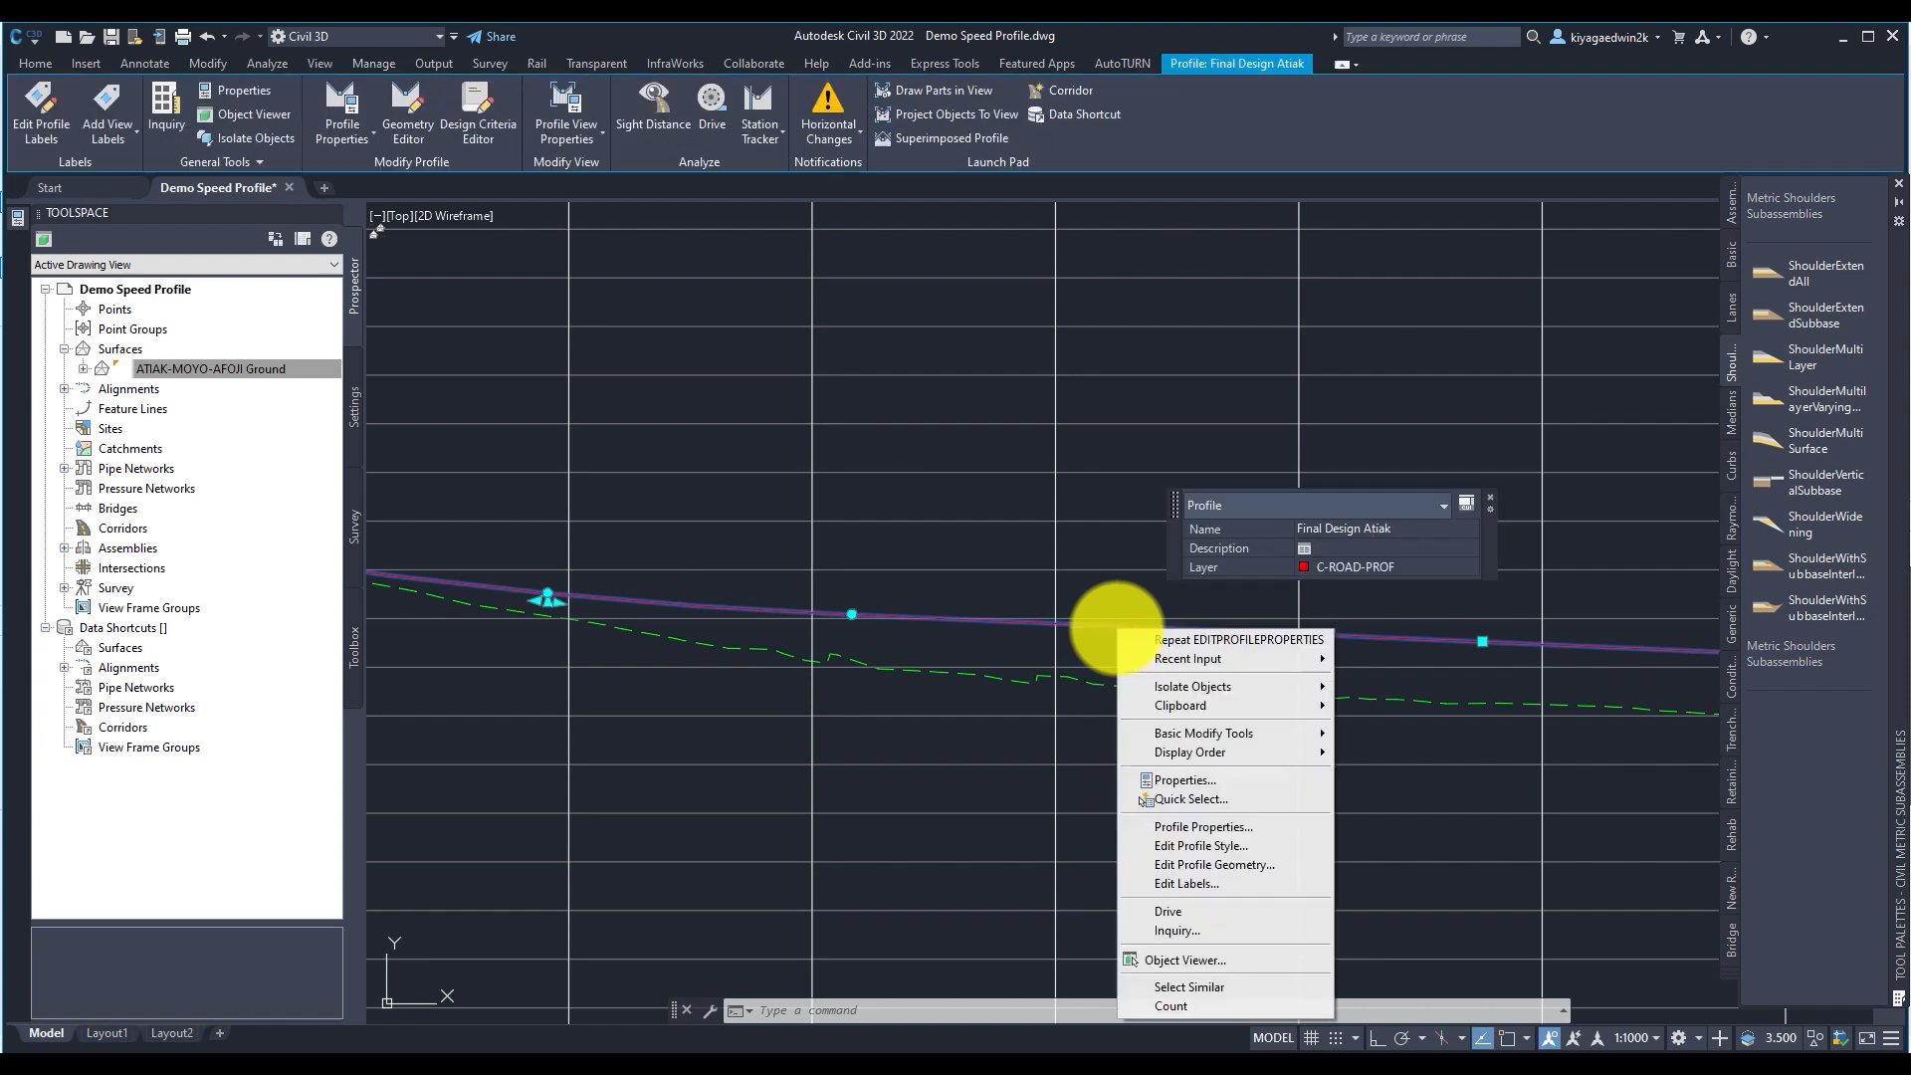
{"action": "left_click", "coordinate": [1183, 822]}
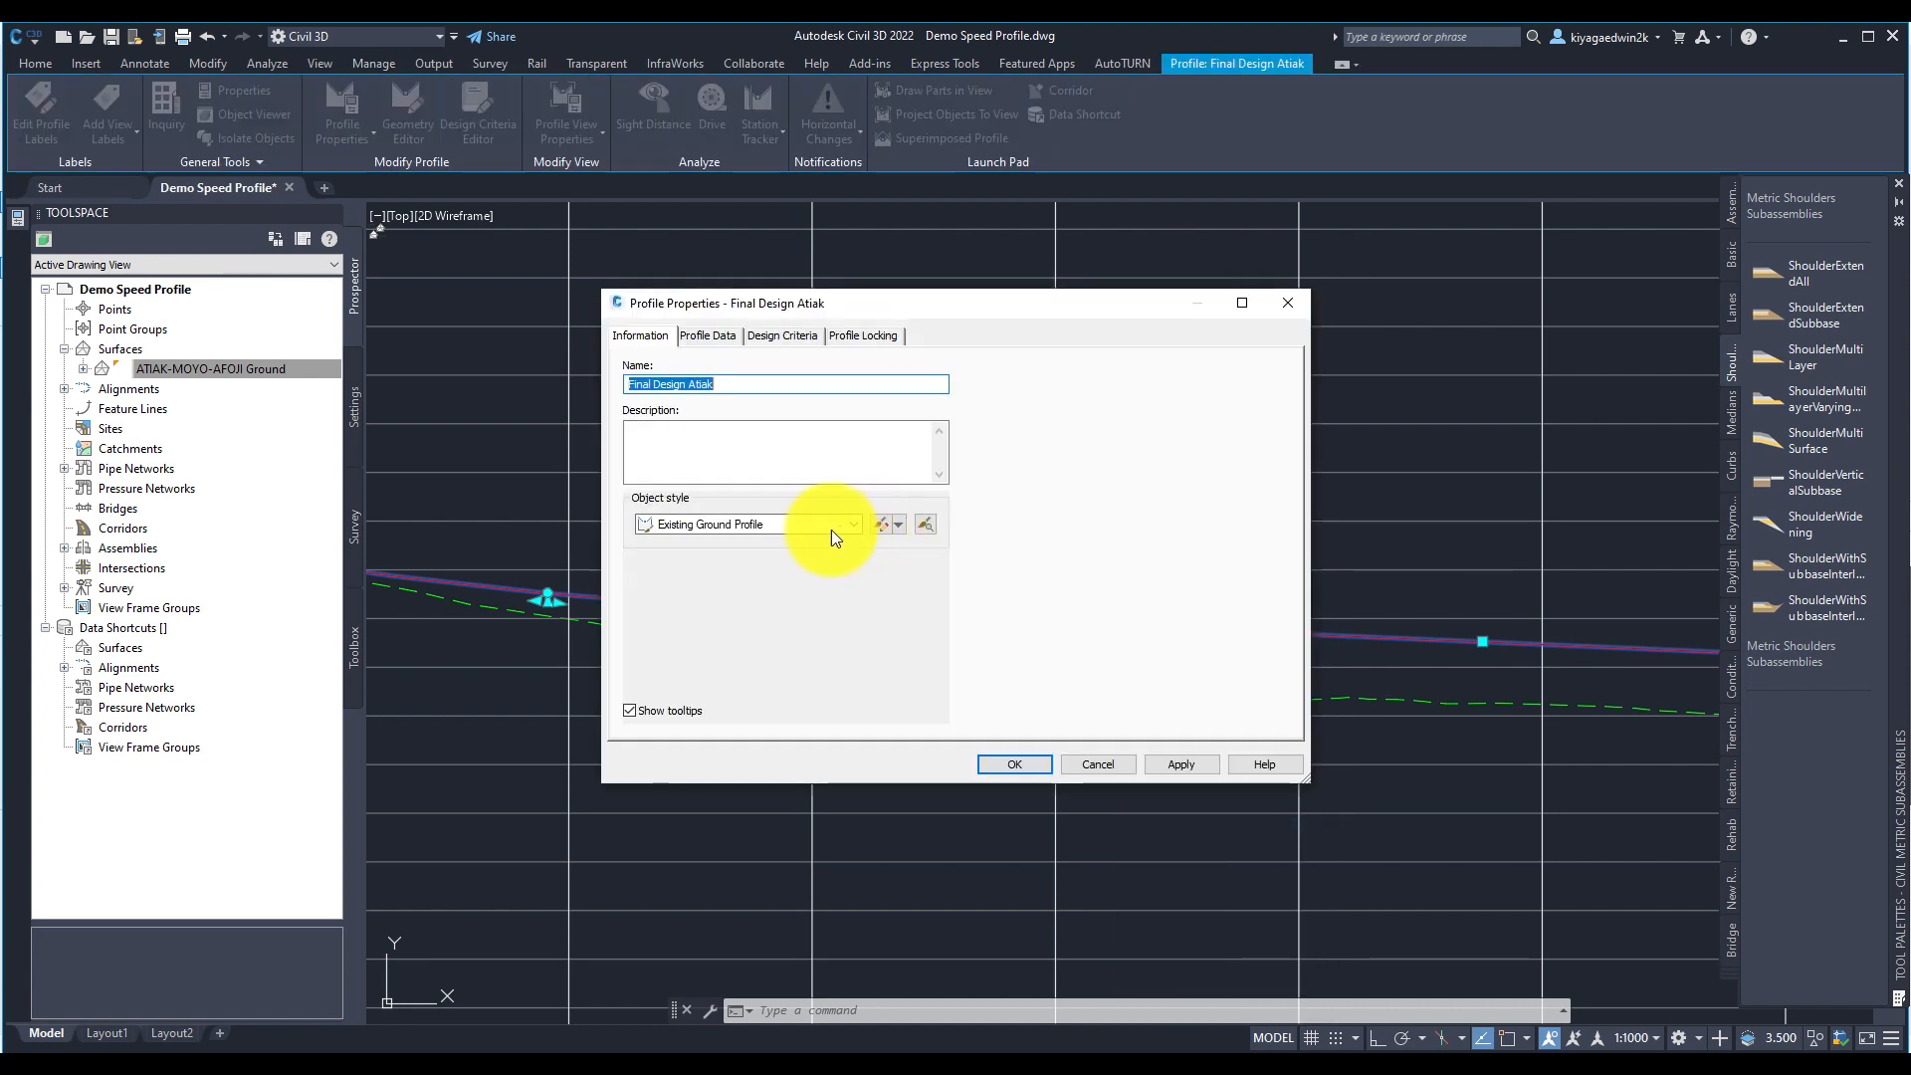
{"action": "left_click", "coordinate": [720, 525]}
{"action": "left_click", "coordinate": [719, 751]}
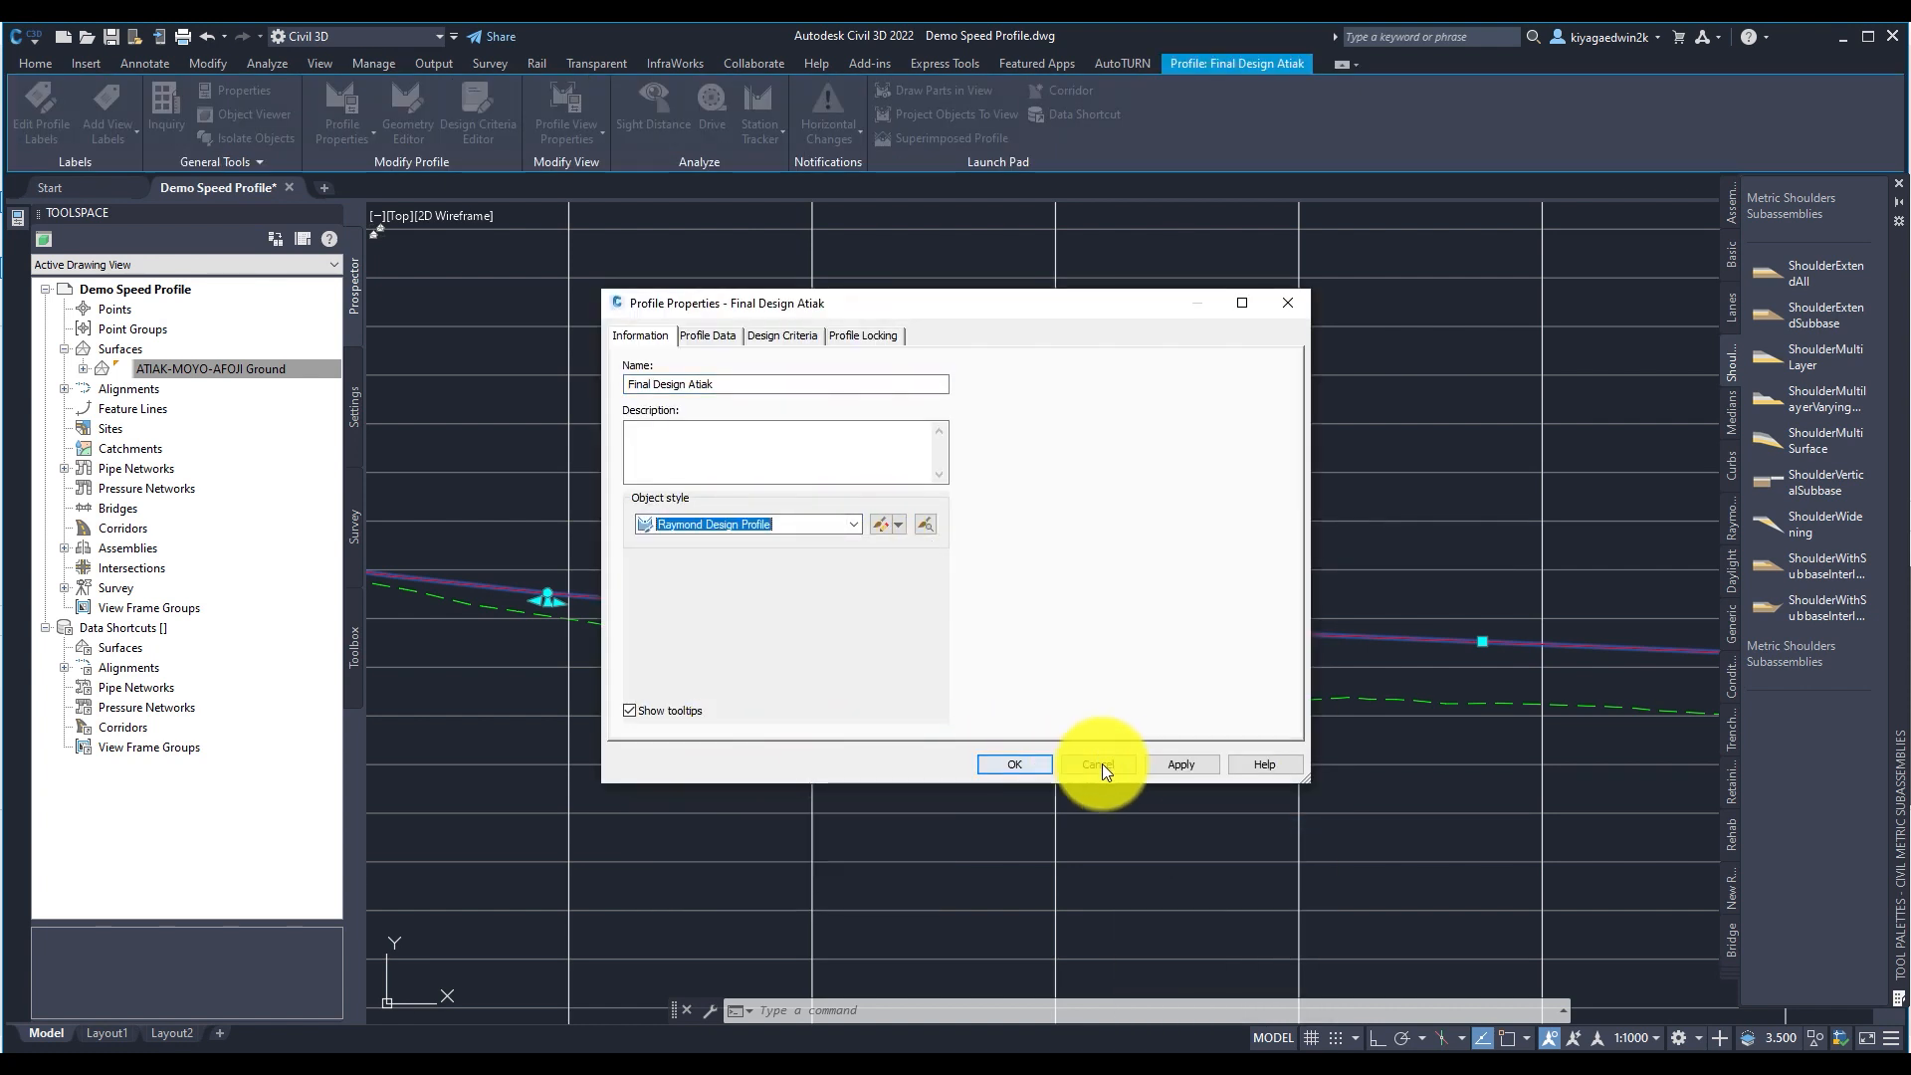
{"action": "left_click", "coordinate": [1010, 764]}
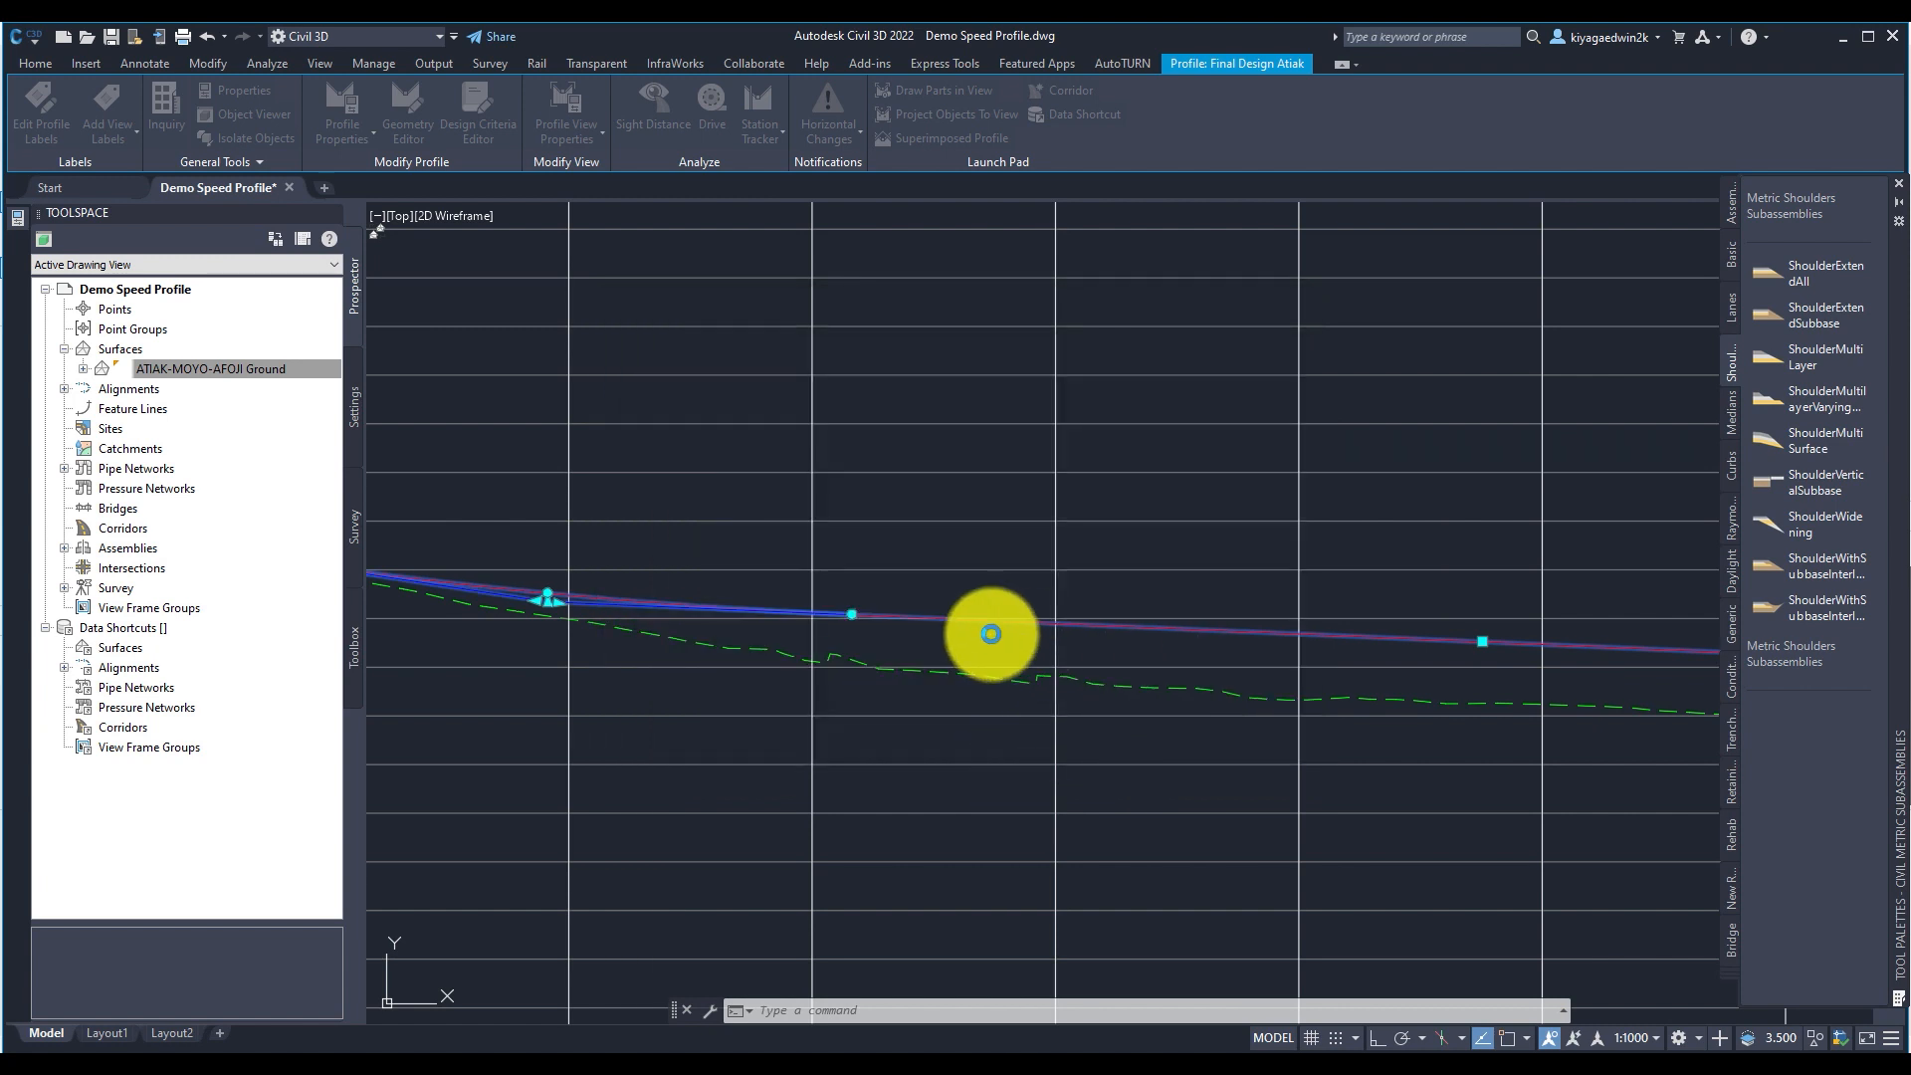
Import the UNRA 2018 label set into the Final Design Atiak profile's labels
{"action": "right_click", "coordinate": [991, 633]}
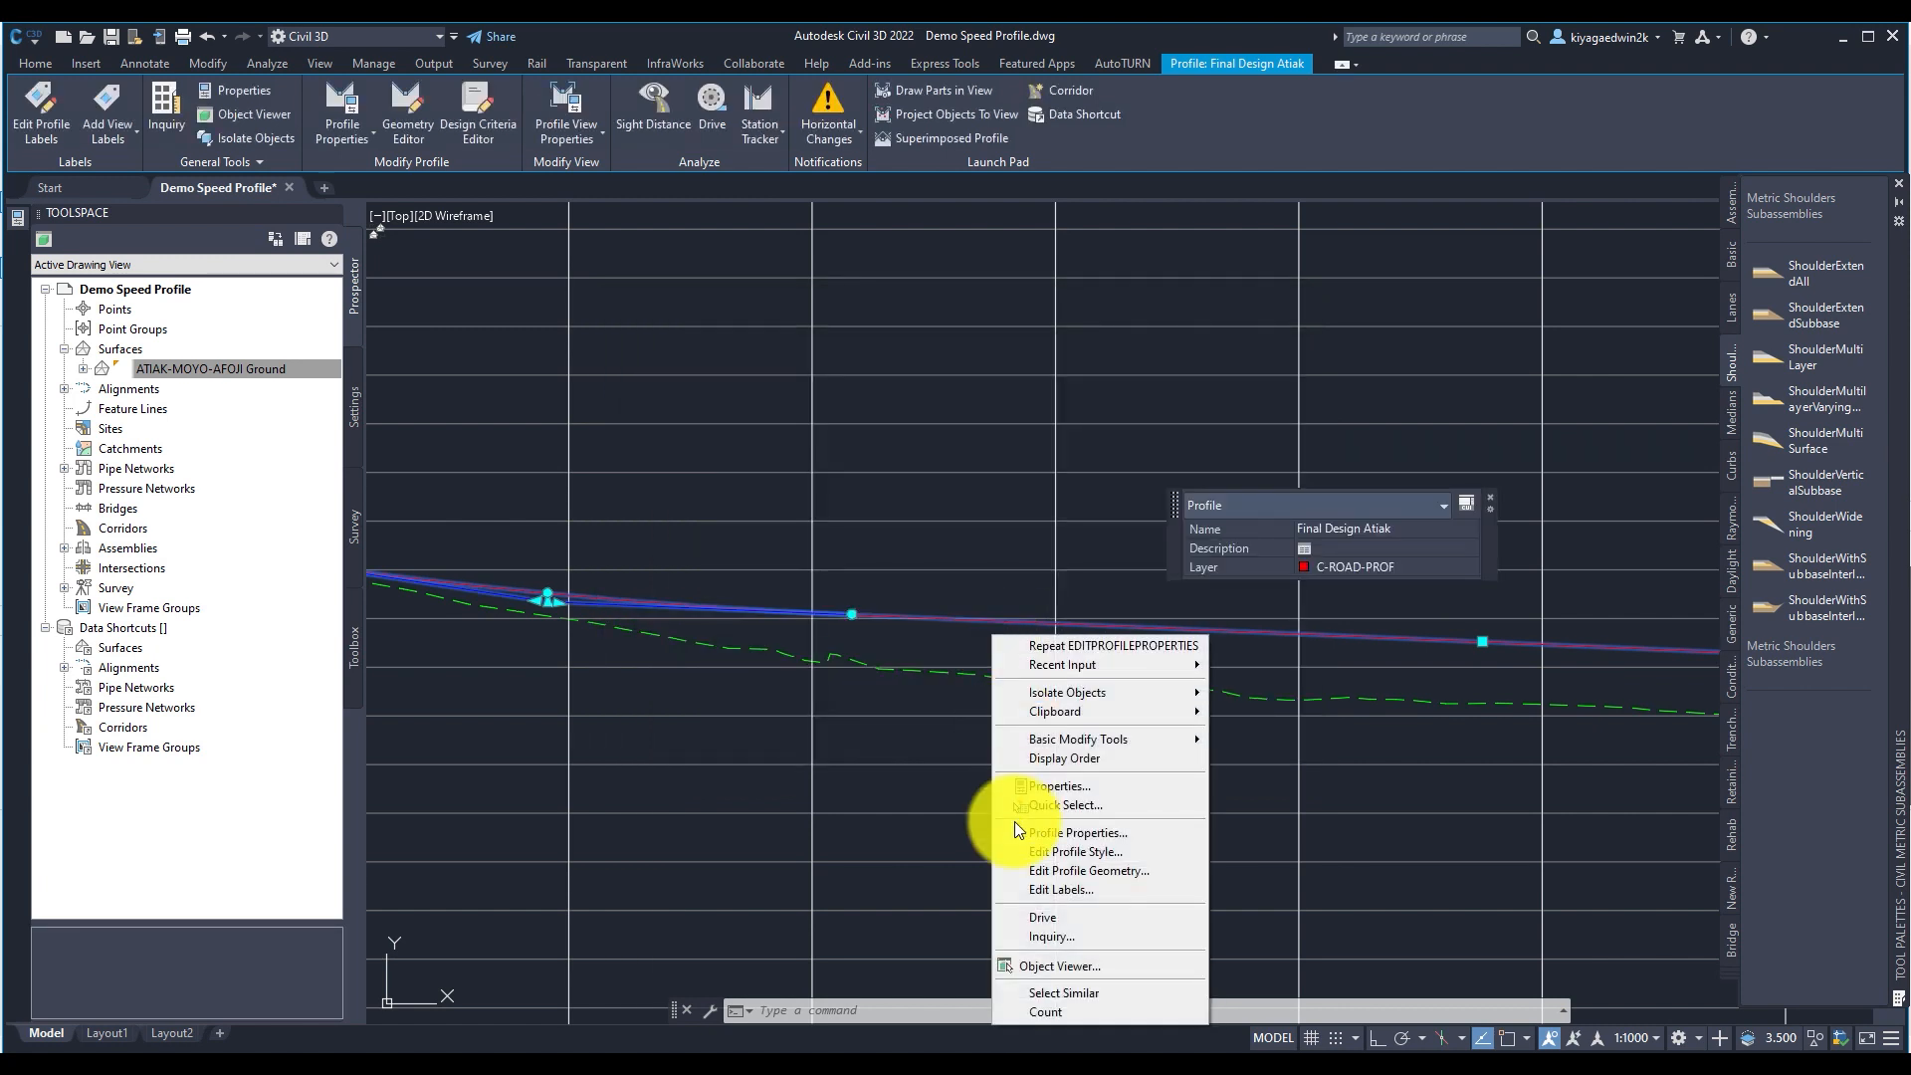
{"action": "left_click", "coordinate": [1029, 883]}
{"action": "left_click", "coordinate": [985, 708]}
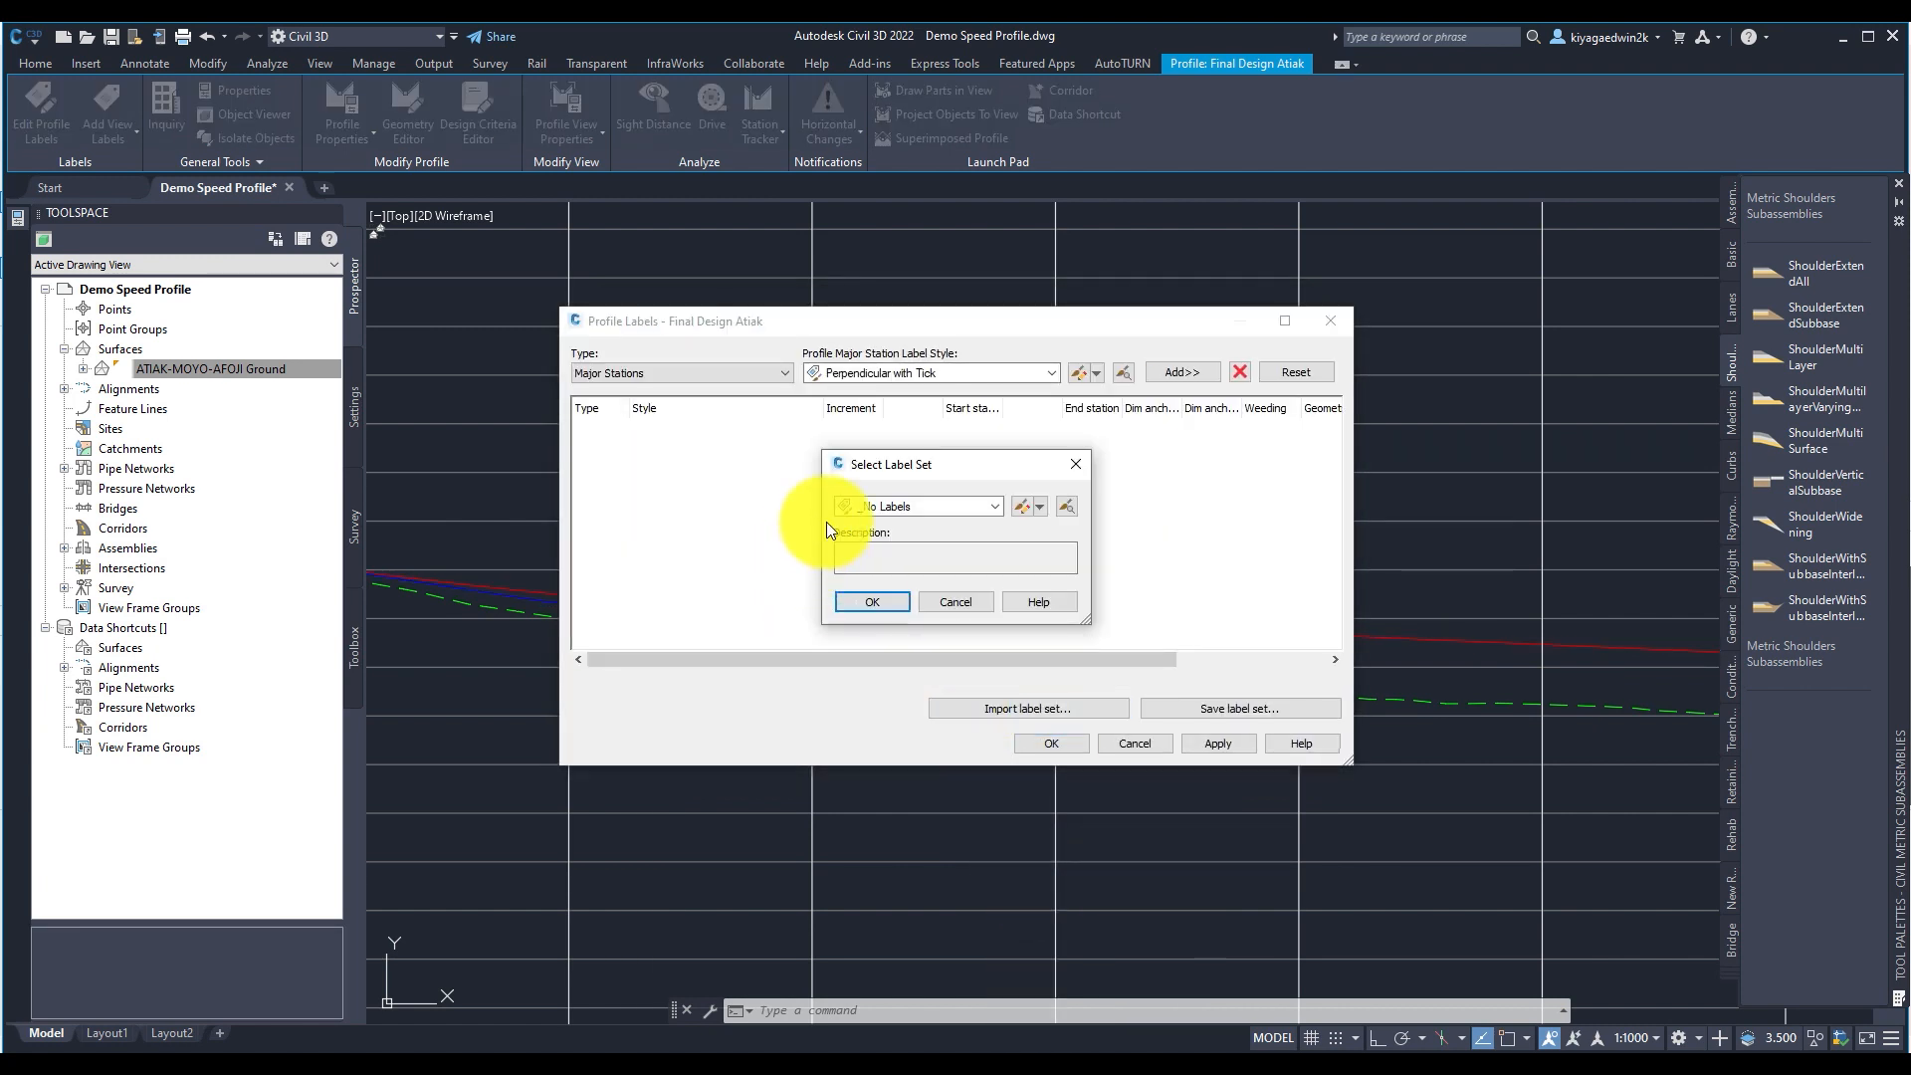
{"action": "left_click", "coordinate": [896, 506]}
{"action": "scroll", "coordinate": [908, 736], "scroll_direction": "up", "scroll_amount": 1}
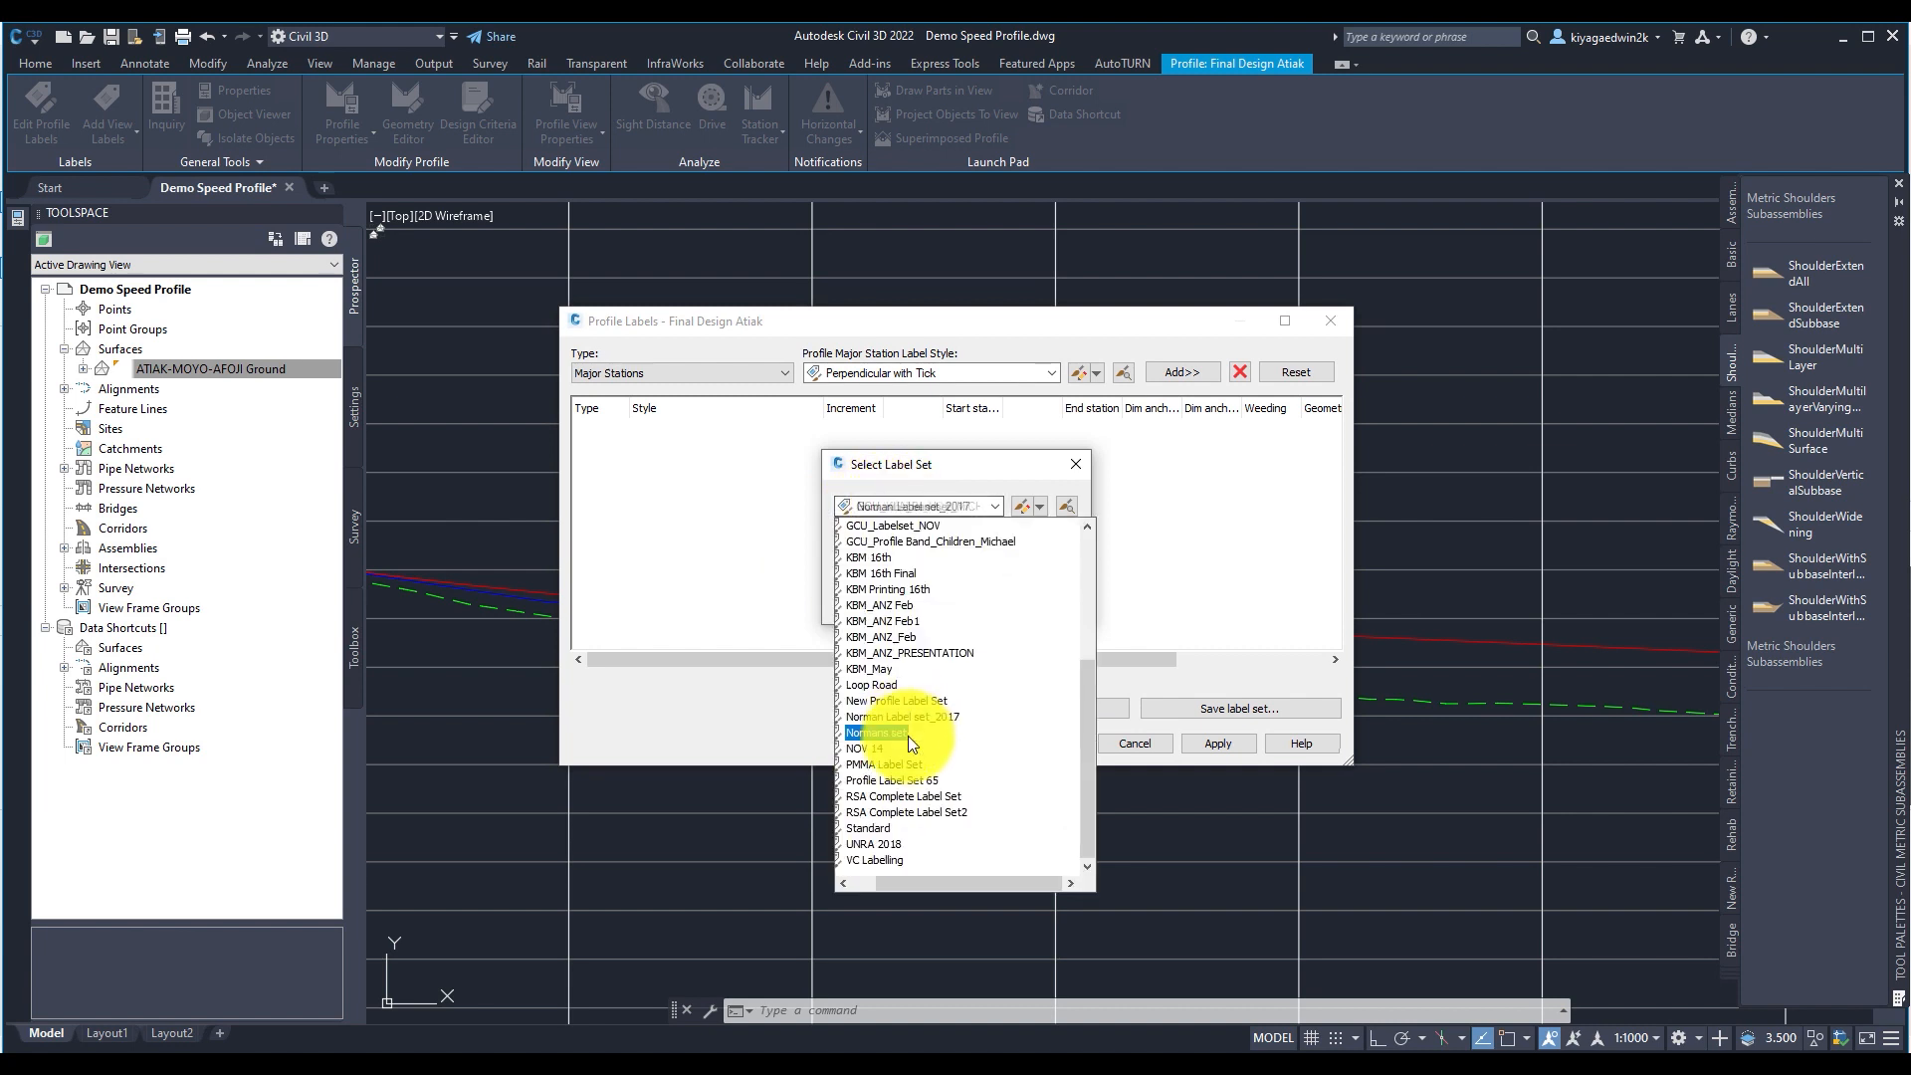
{"action": "left_click", "coordinate": [885, 845]}
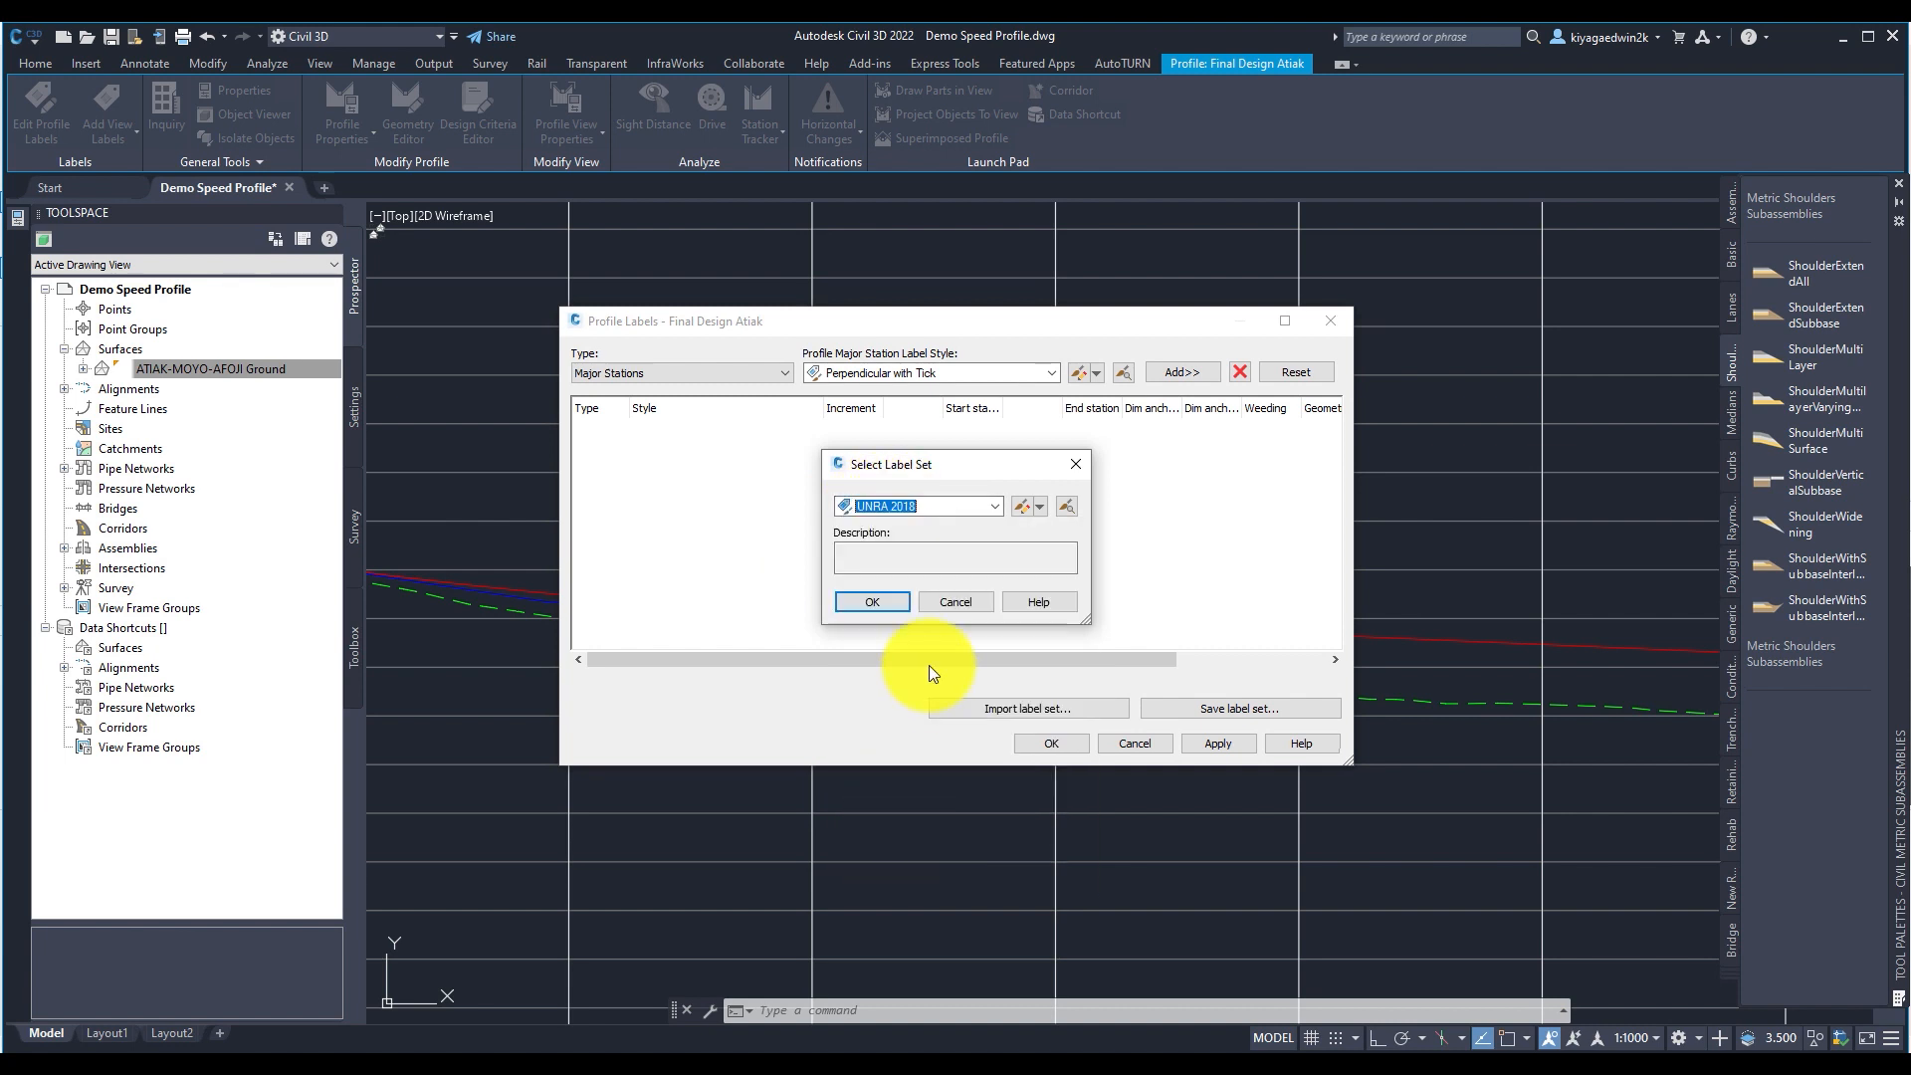
{"action": "left_click", "coordinate": [891, 589]}
Change the crest curve label style of the design profile to UNRA 2018 Table-Crest
{"action": "left_click", "coordinate": [806, 444]}
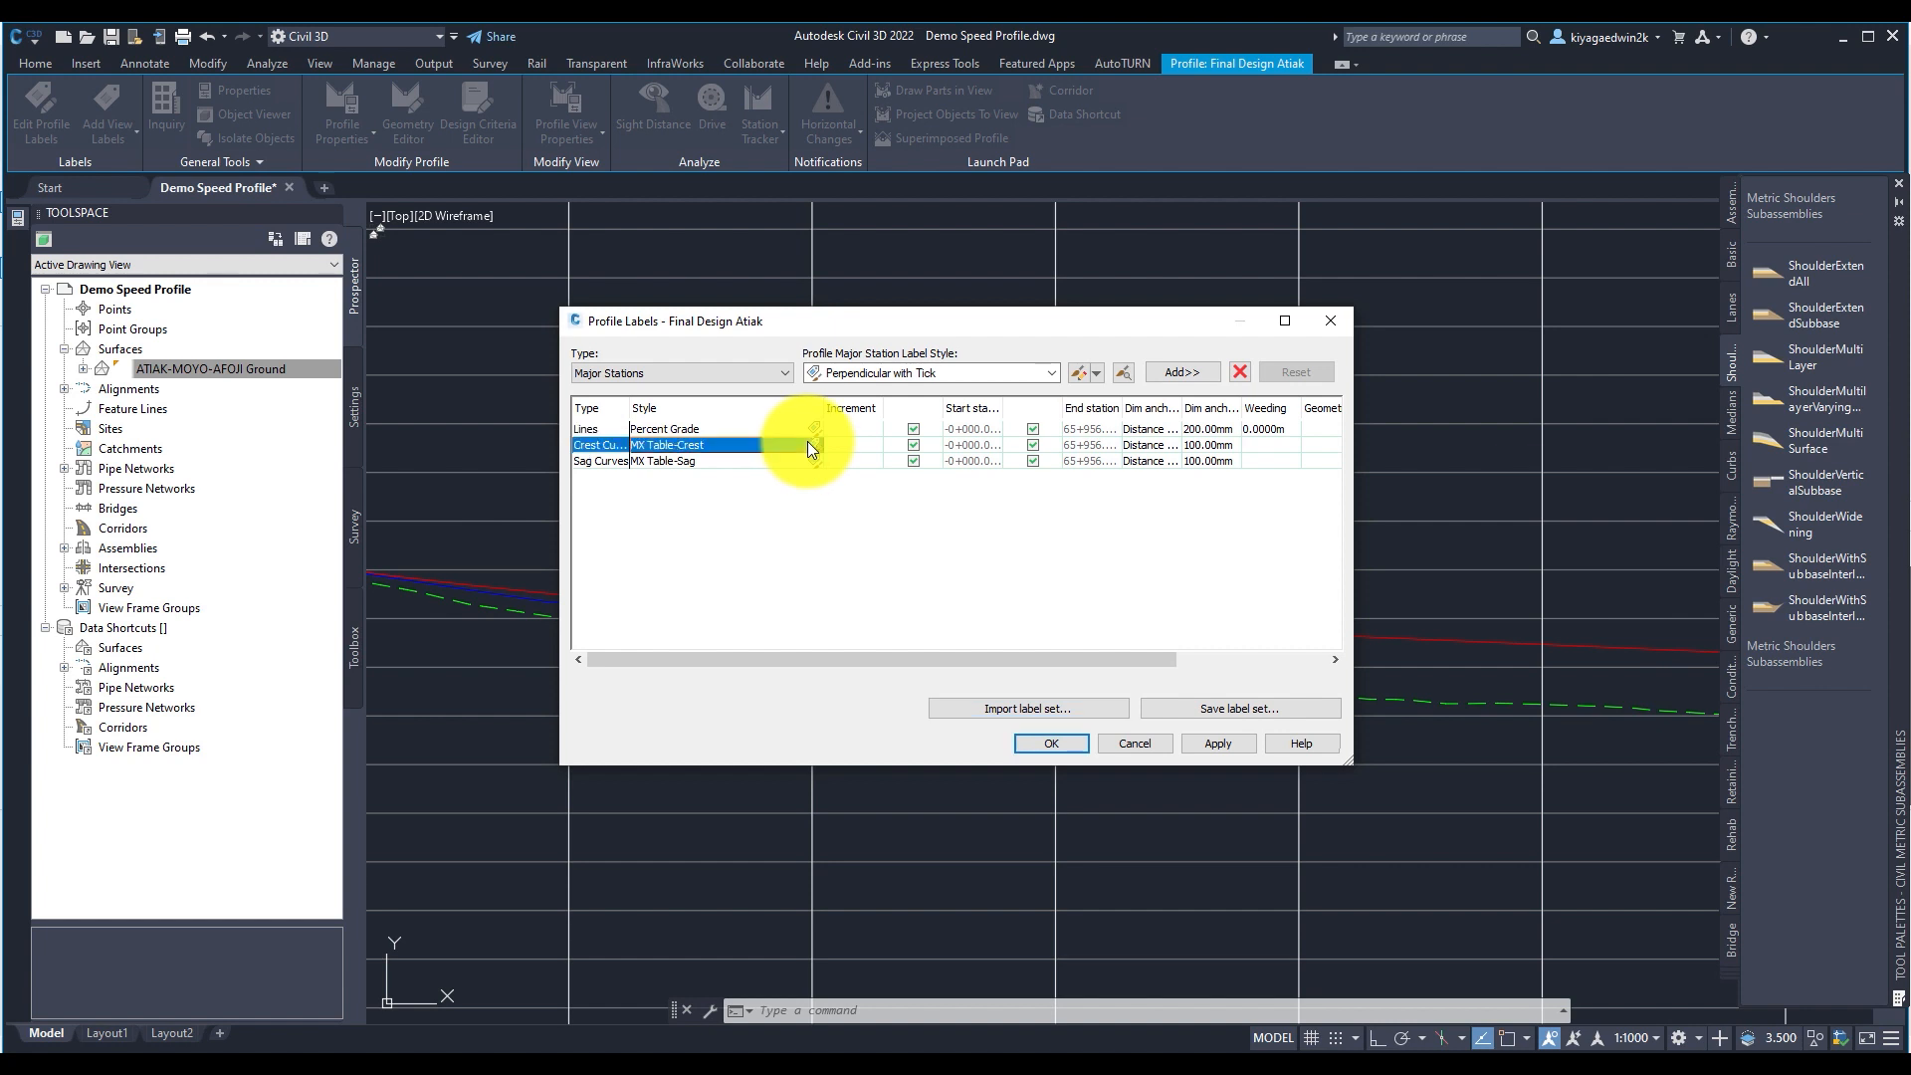
{"action": "left_click", "coordinate": [815, 446]}
{"action": "left_click", "coordinate": [891, 506]}
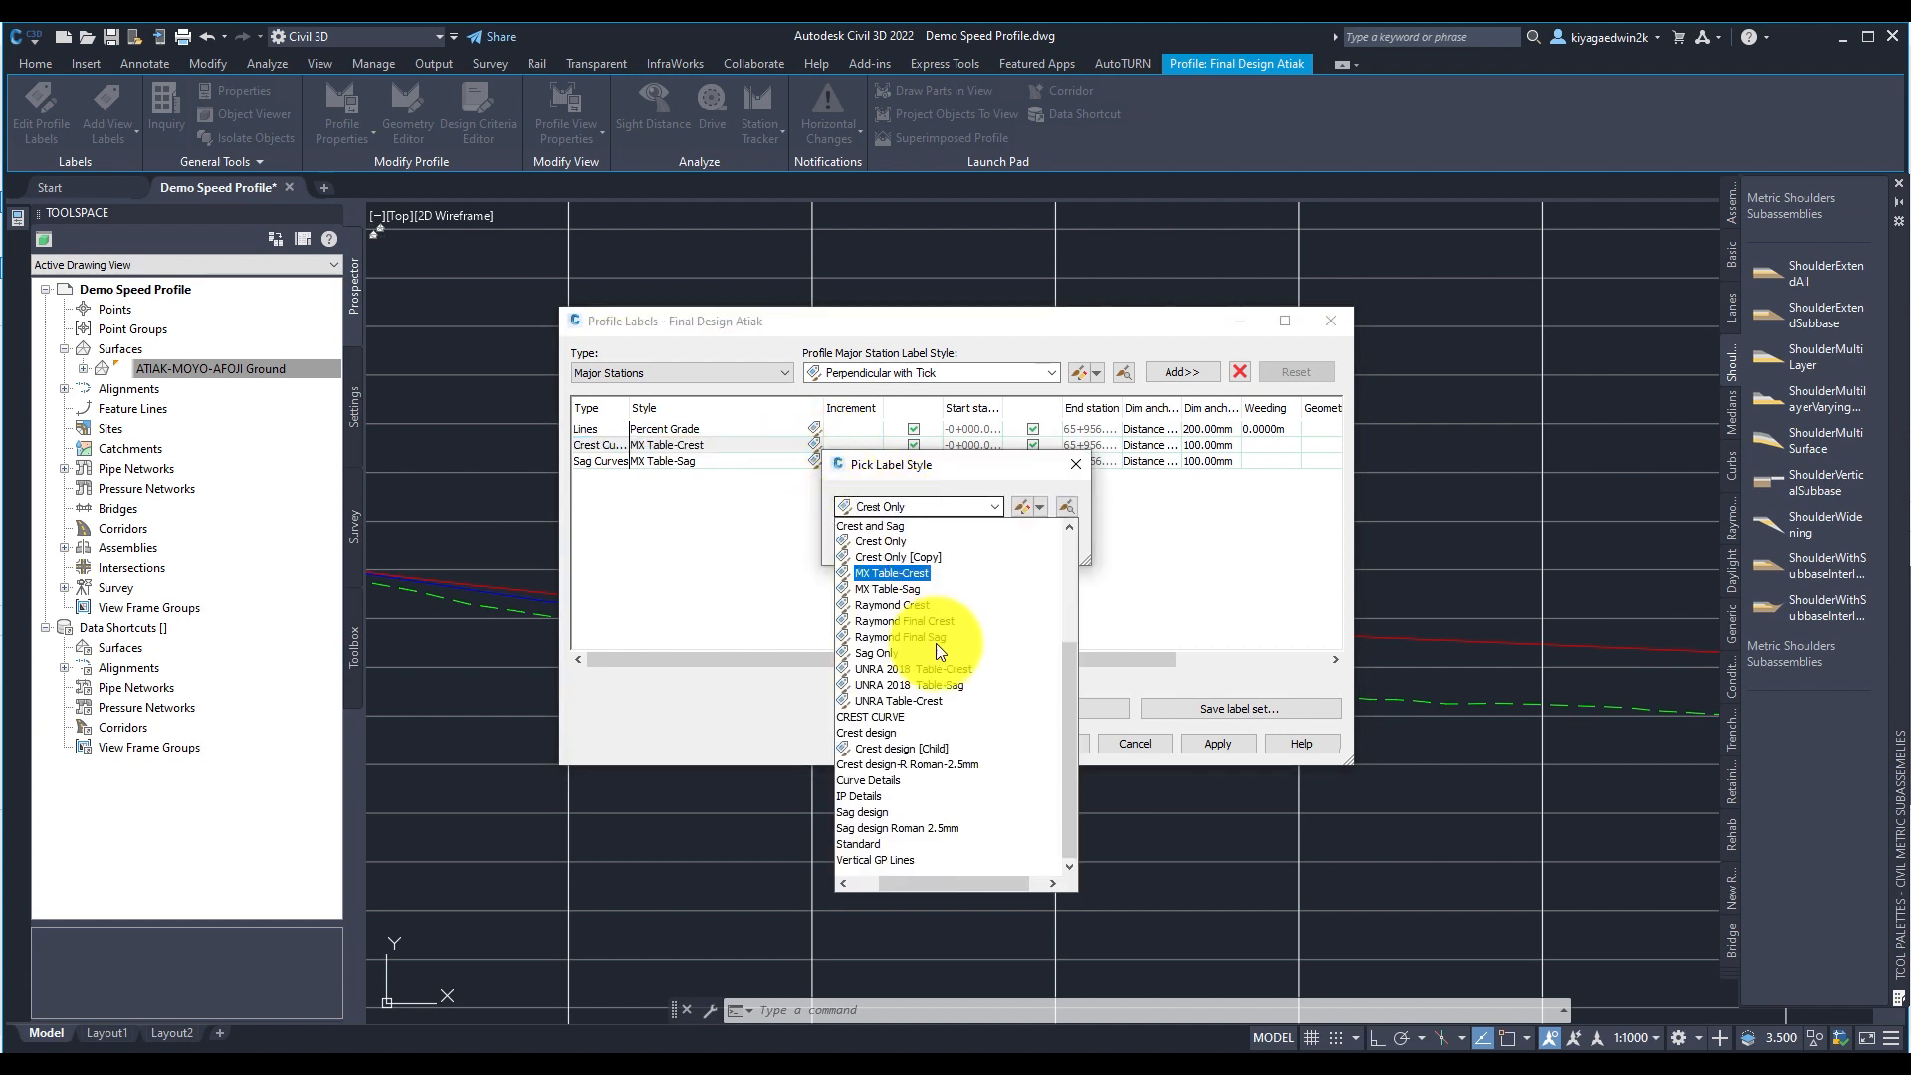
{"action": "left_click", "coordinate": [912, 670]}
{"action": "left_click", "coordinate": [900, 552]}
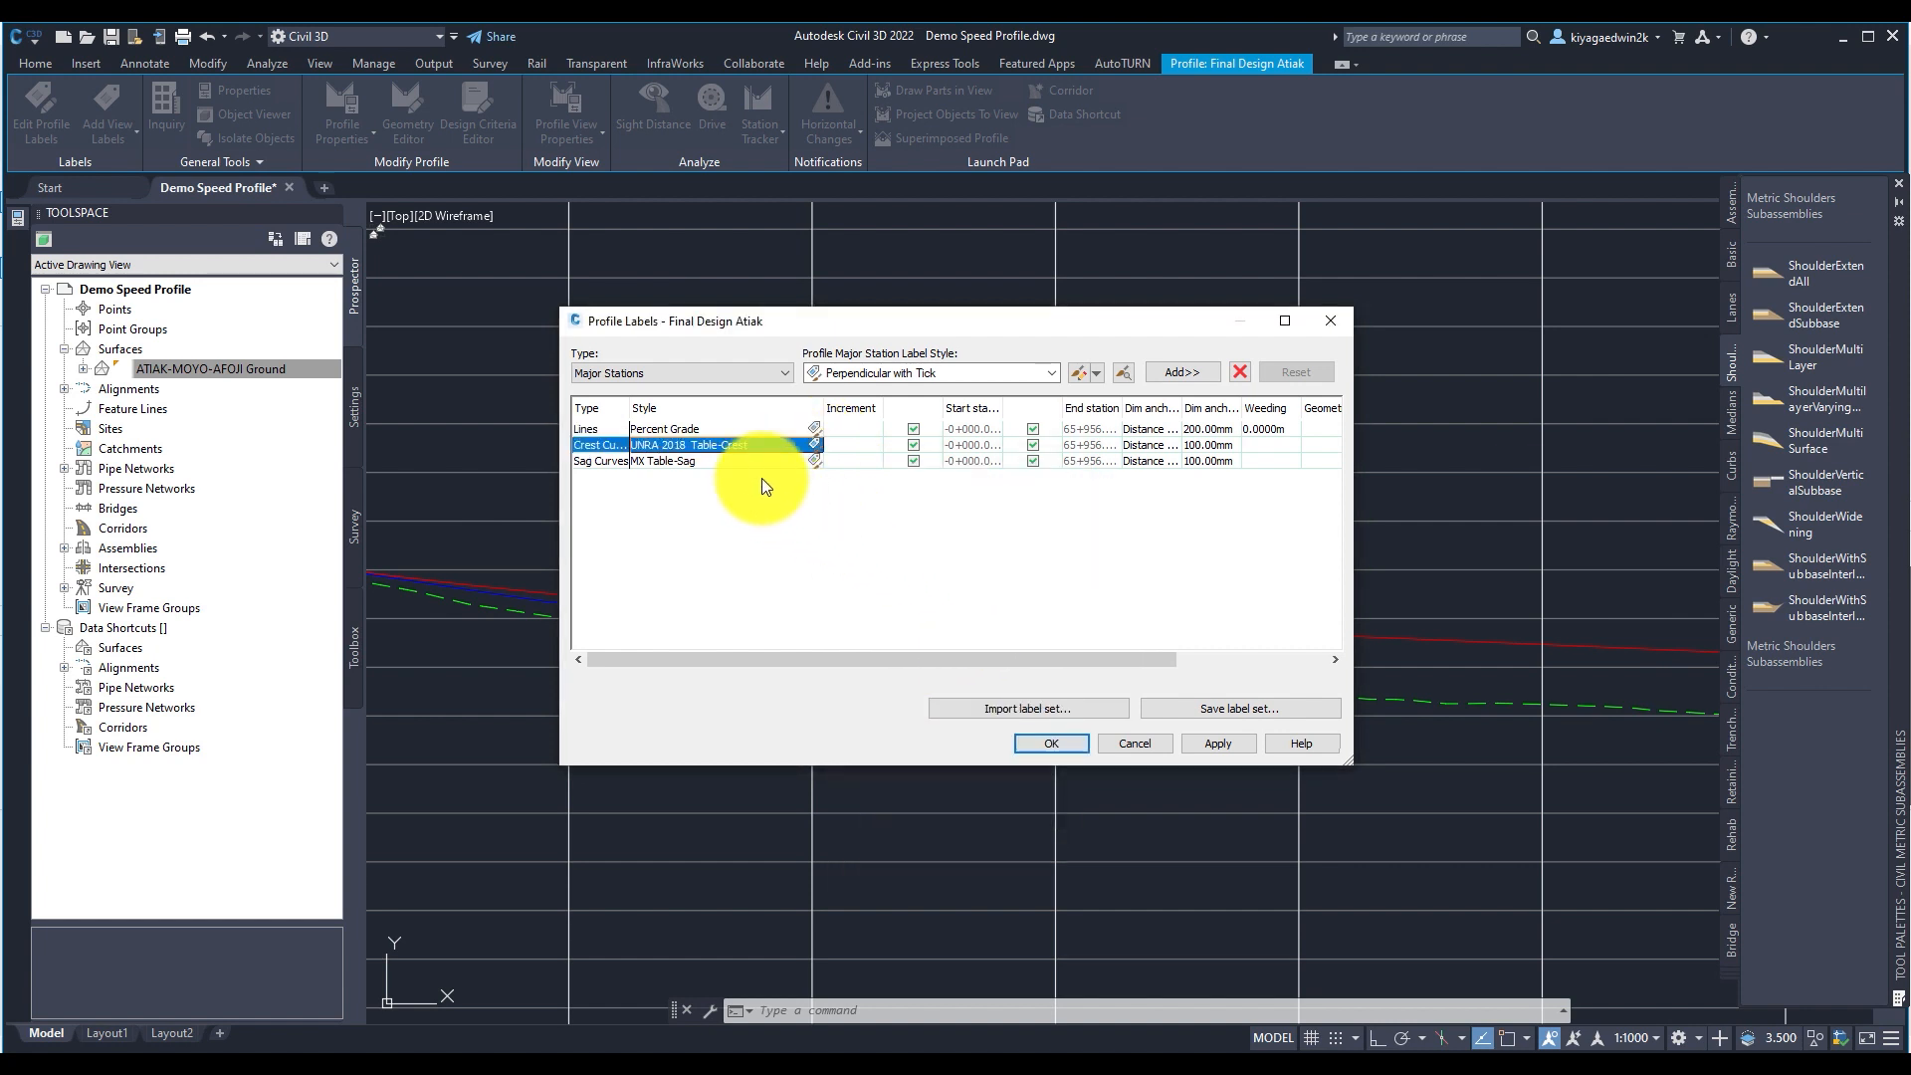
Change the sag curve label style to UNRA 2018 Table-Sag and apply the profile labels
{"action": "left_click", "coordinate": [762, 460]}
{"action": "left_click", "coordinate": [815, 460]}
{"action": "left_click", "coordinate": [909, 507]}
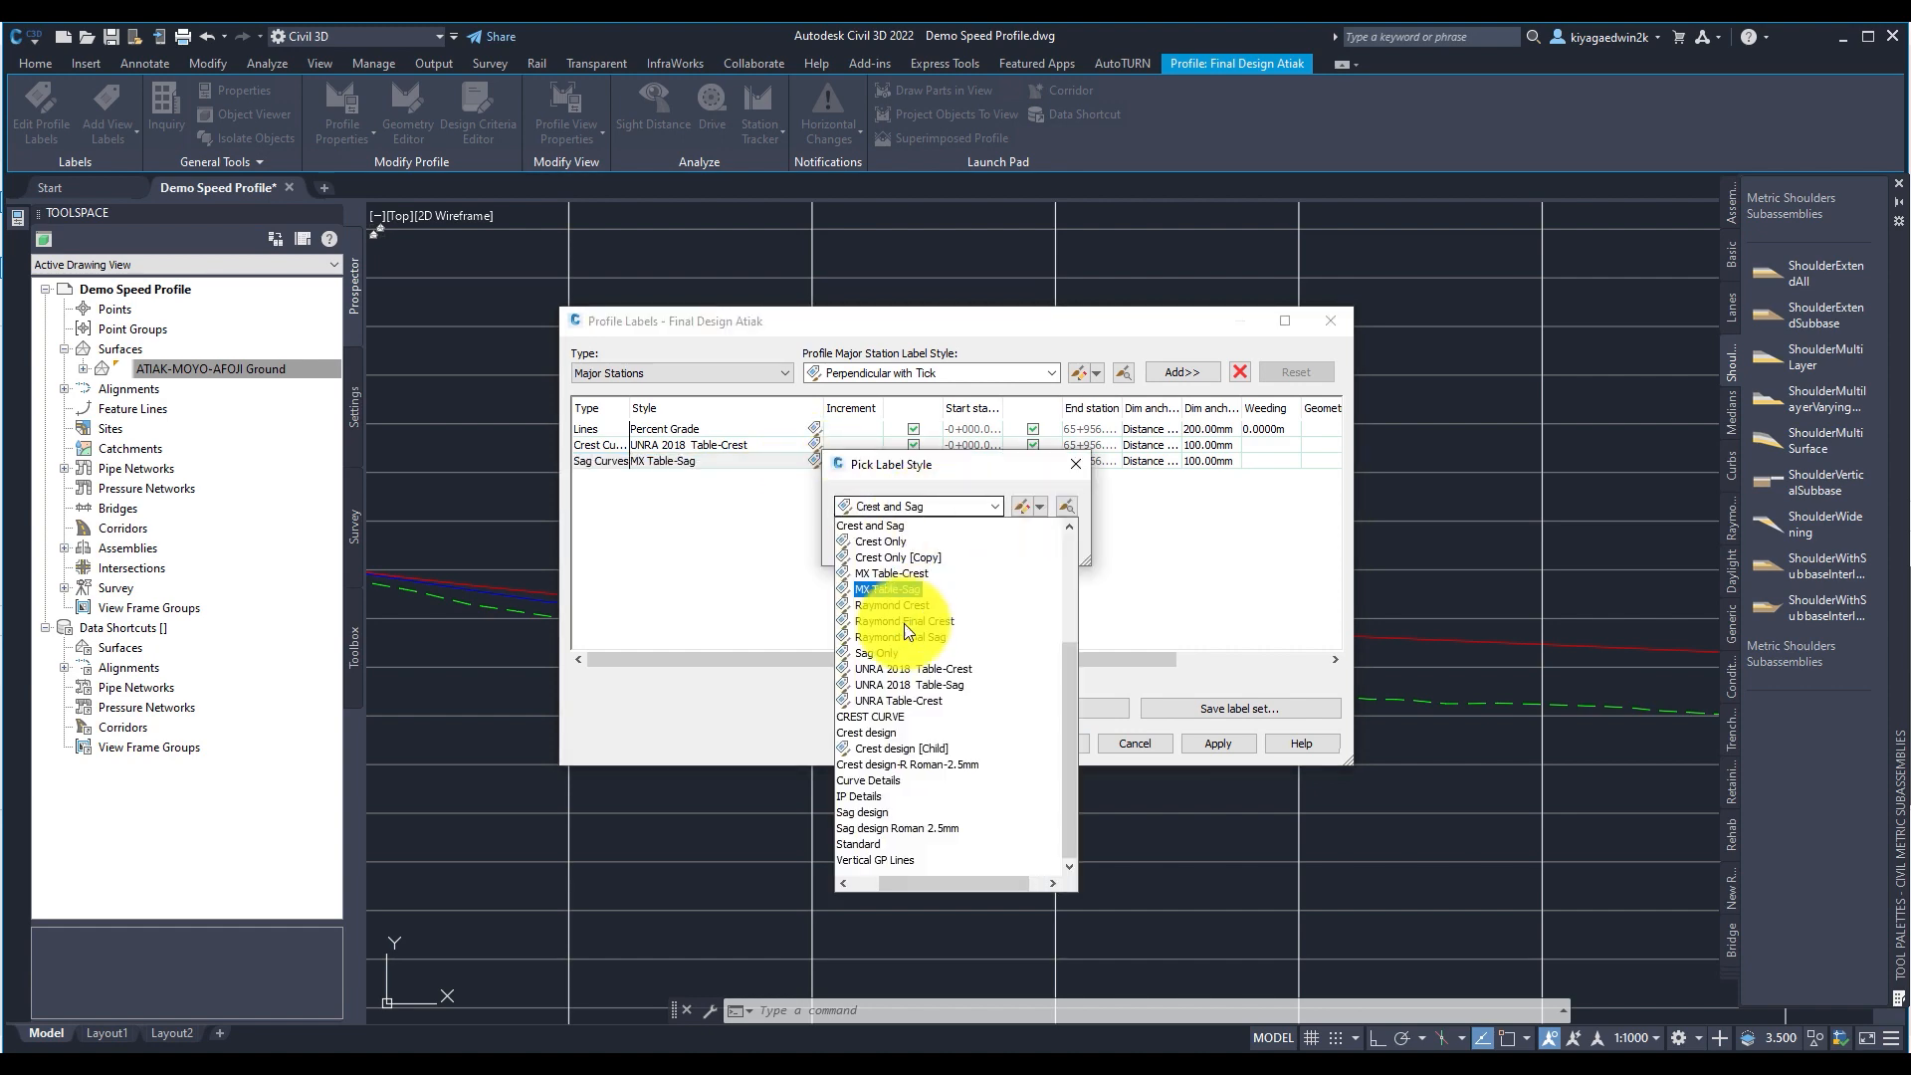
{"action": "left_click", "coordinate": [918, 687]}
{"action": "left_click", "coordinate": [900, 552]}
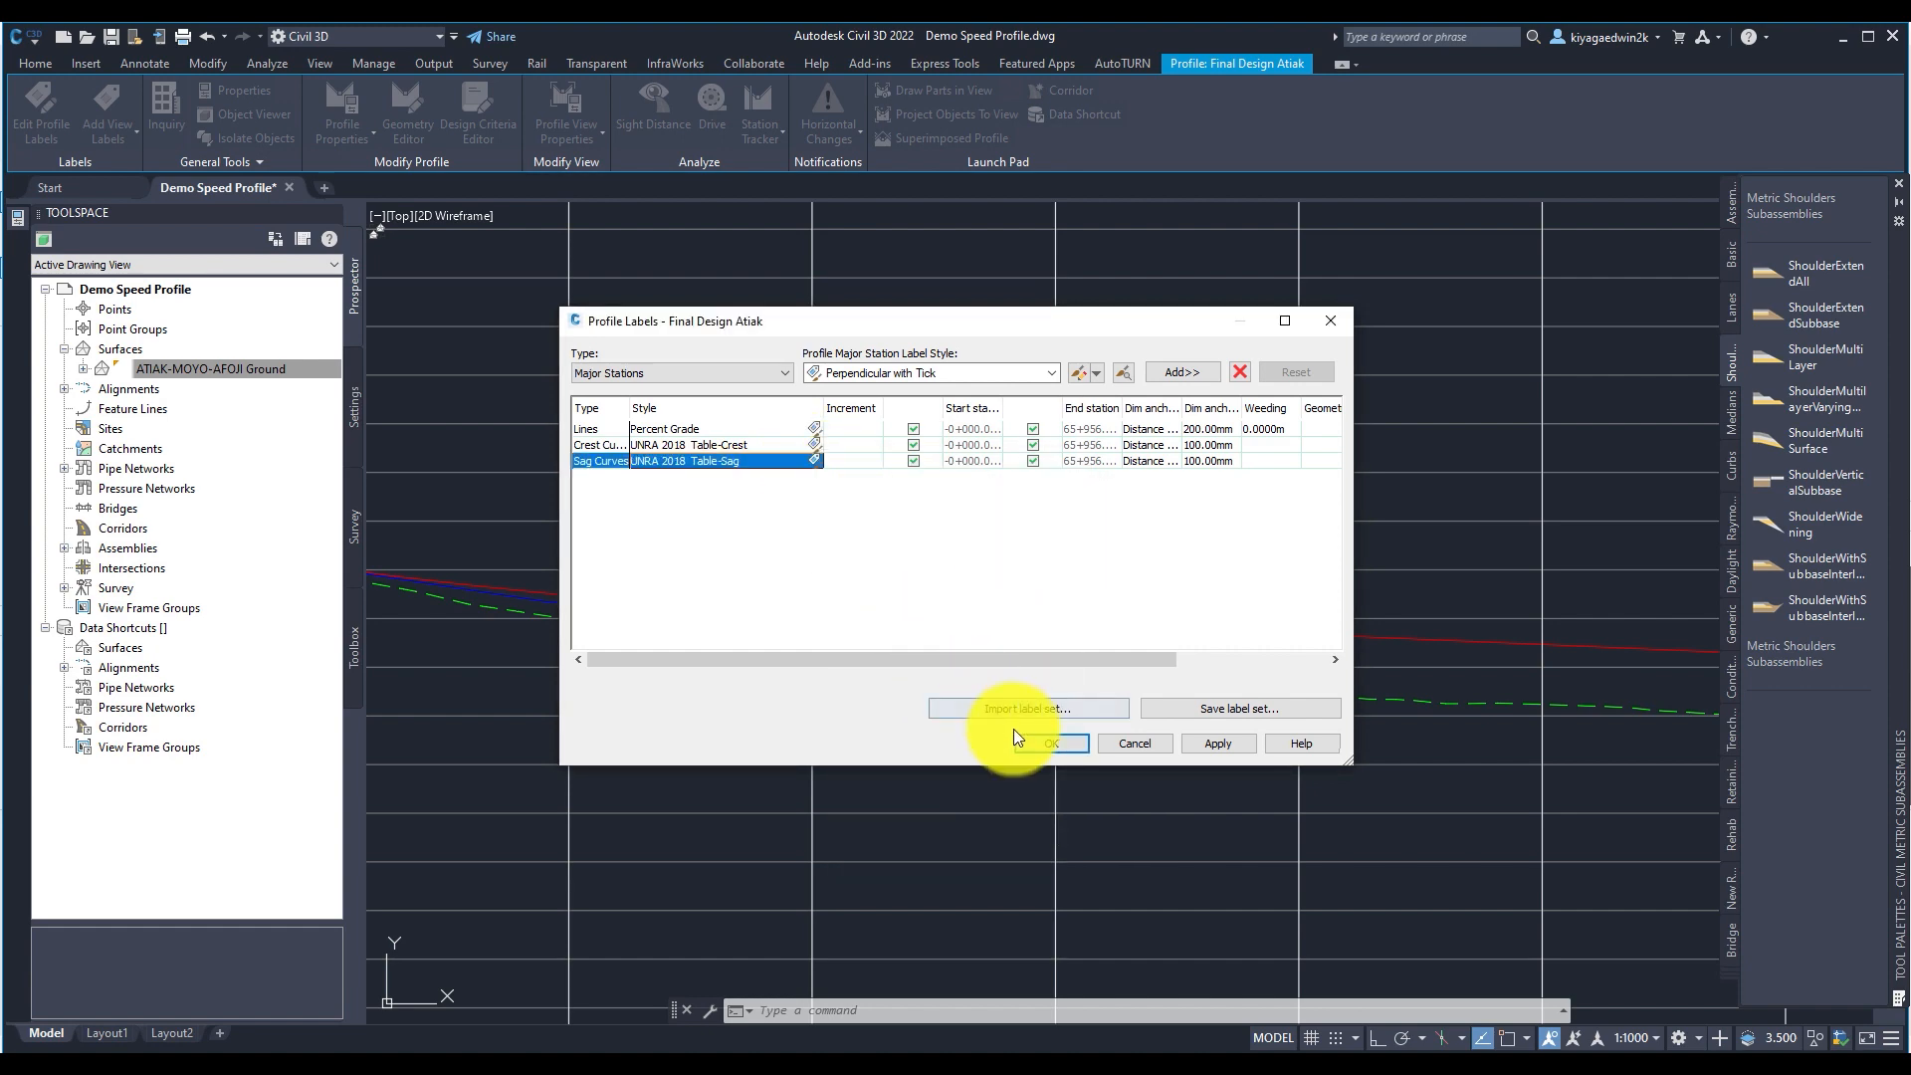
{"action": "left_click", "coordinate": [1050, 742]}
{"action": "scroll", "coordinate": [837, 616], "scroll_direction": "down", "scroll_amount": 2}
{"action": "key", "text": "Escape"}
Import the Ray 2022 band set into the bands of the Atiak-UMI -LAROPI FOJI ALIGT1 profile view and apply it
{"action": "scroll", "coordinate": [837, 616], "scroll_direction": "down", "scroll_amount": 9}
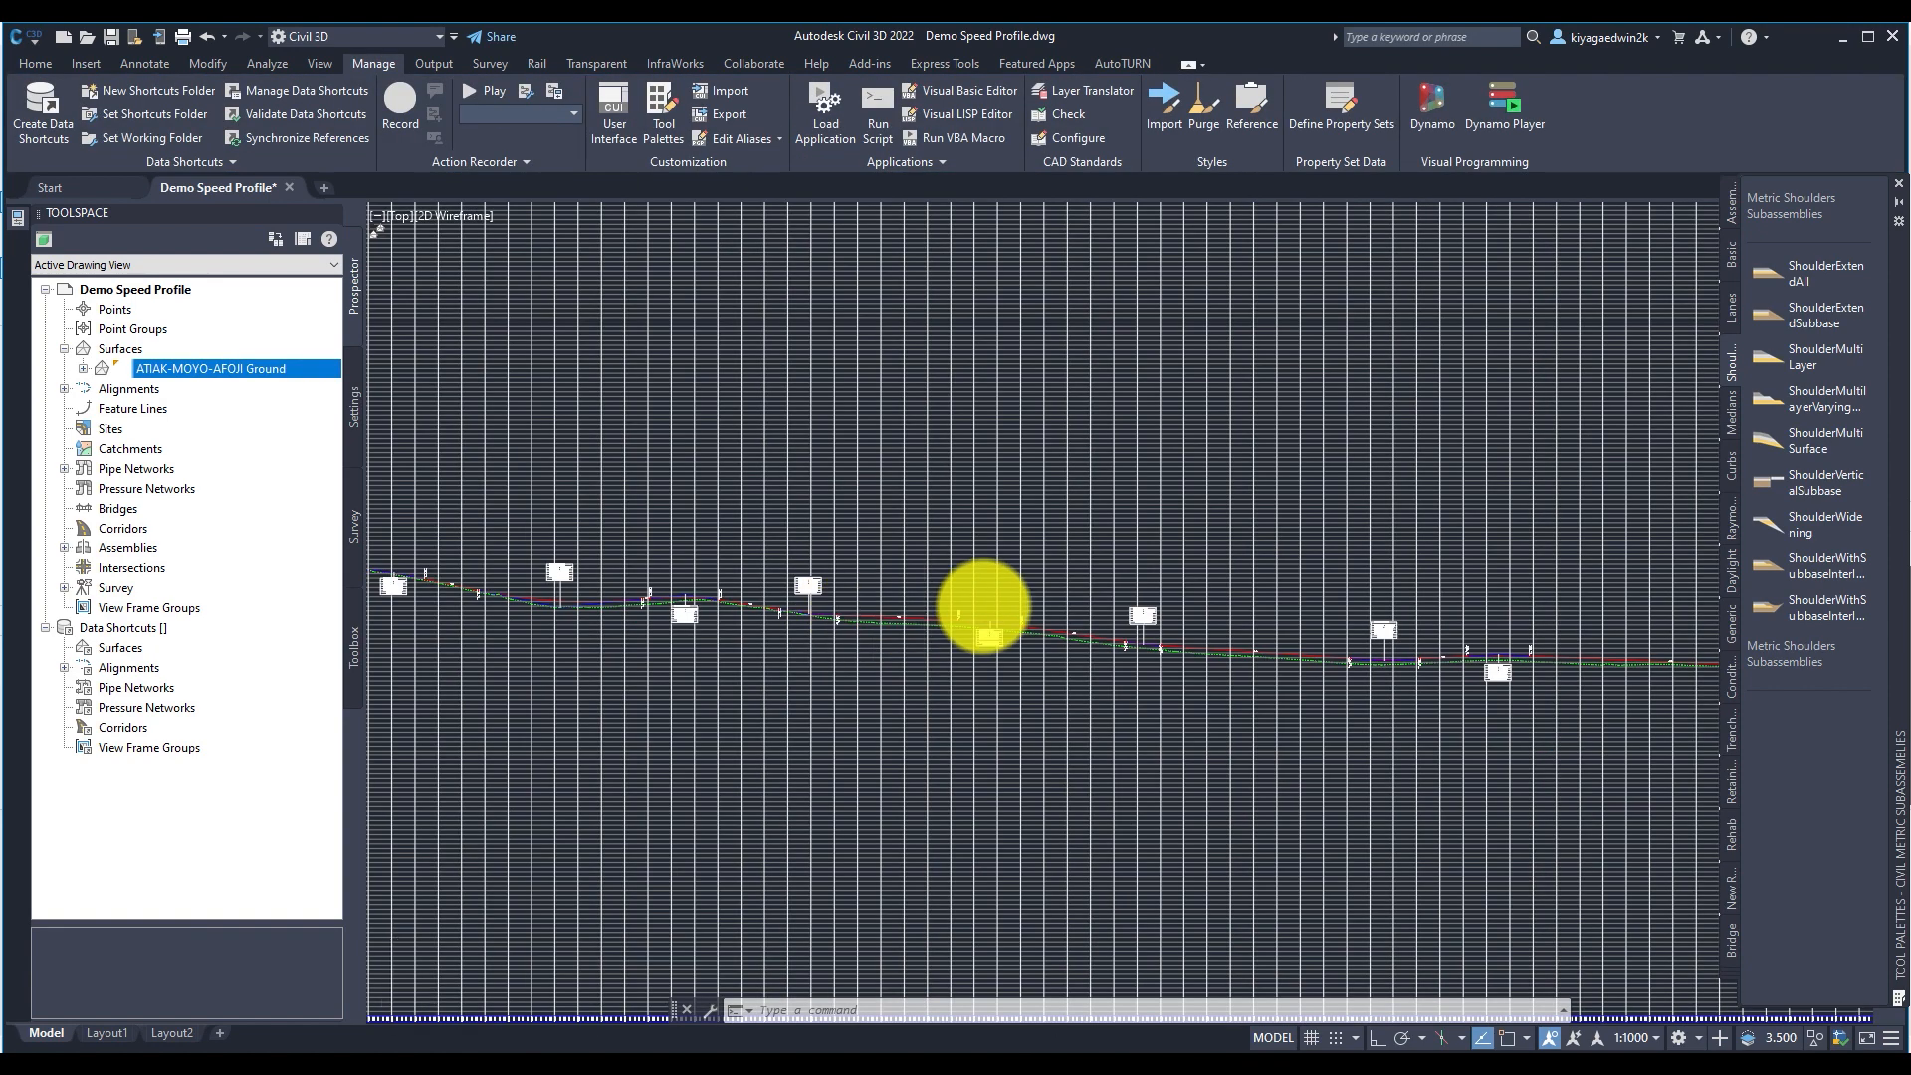
{"action": "middle_click_drag", "start_coordinate": [1578, 660], "coordinate": [1055, 605]}
{"action": "middle_click_drag", "start_coordinate": [1612, 605], "coordinate": [428, 608]}
{"action": "scroll", "coordinate": [836, 577], "scroll_direction": "down", "scroll_amount": 5}
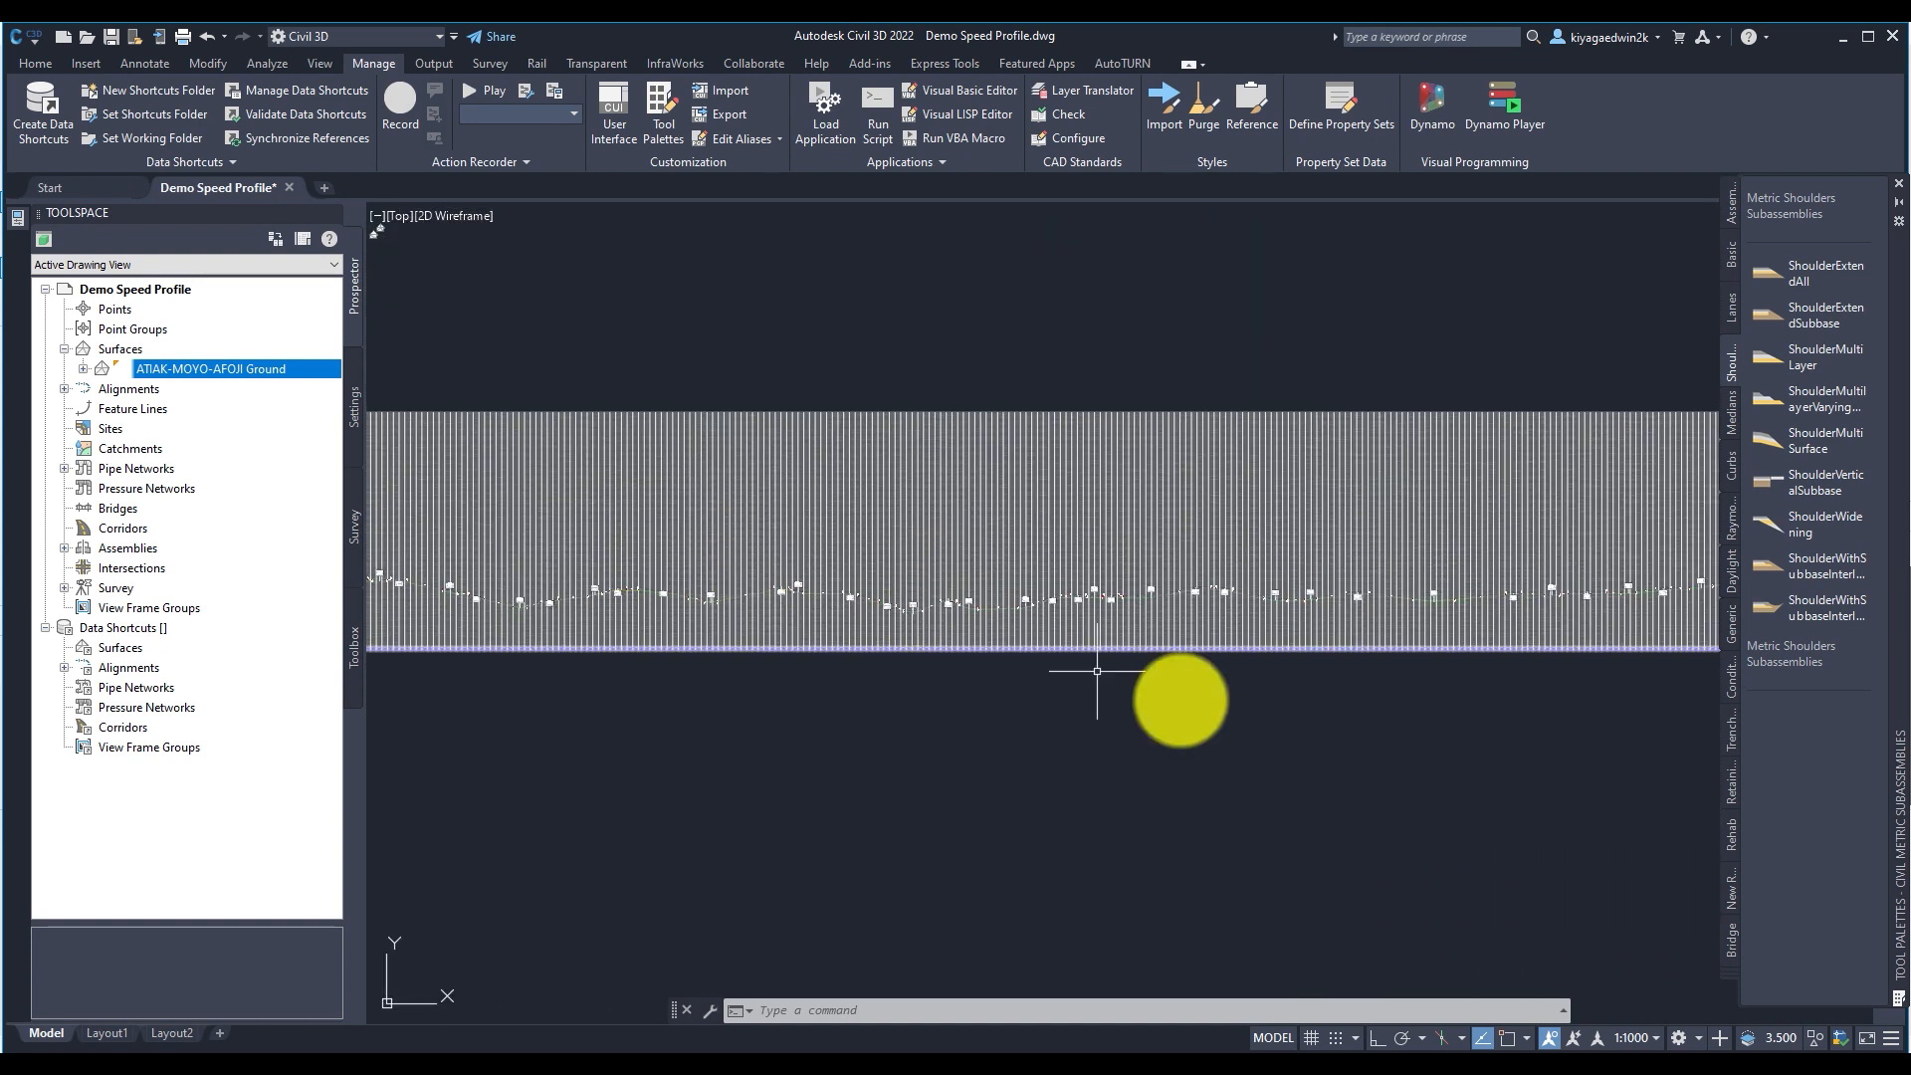
{"action": "scroll", "coordinate": [1224, 694], "scroll_direction": "up", "scroll_amount": 5}
{"action": "scroll", "coordinate": [1179, 528], "scroll_direction": "up", "scroll_amount": 8}
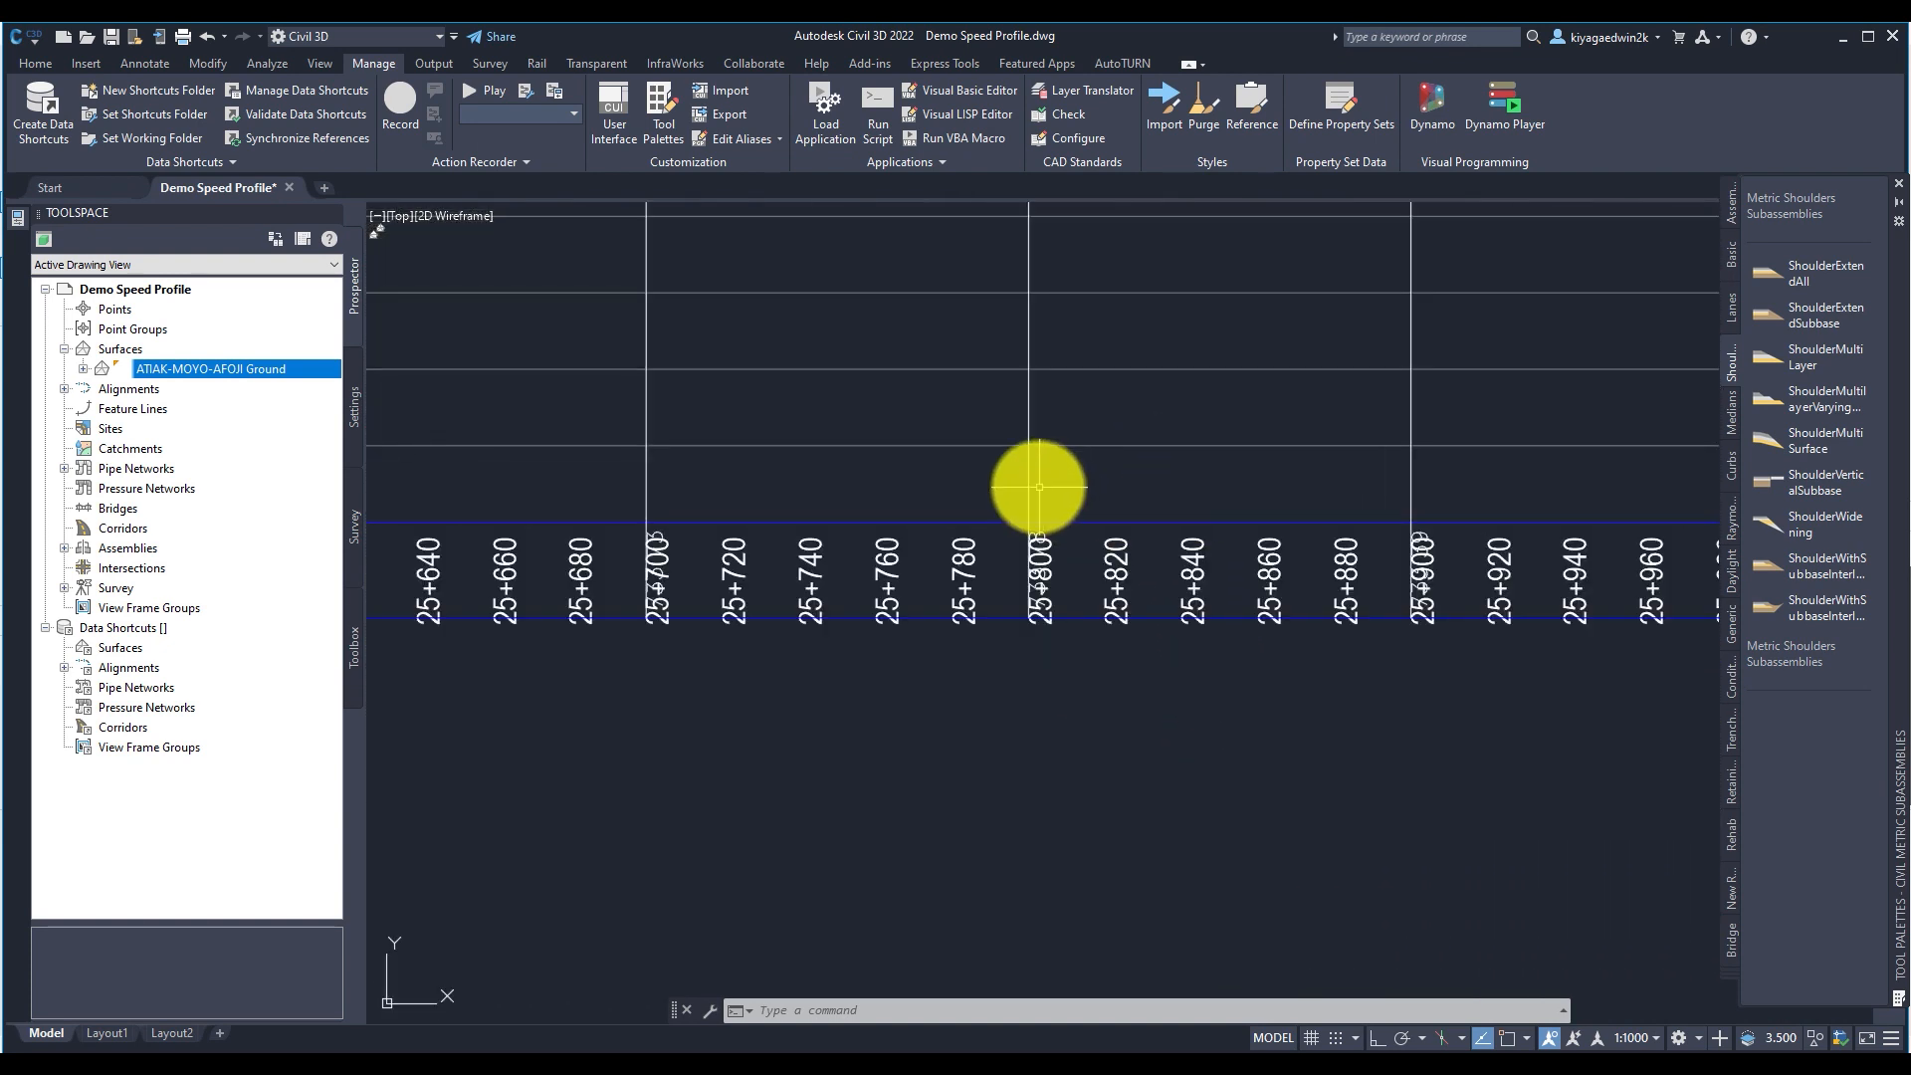
{"action": "left_click", "coordinate": [1029, 476]}
{"action": "right_click", "coordinate": [1029, 478]}
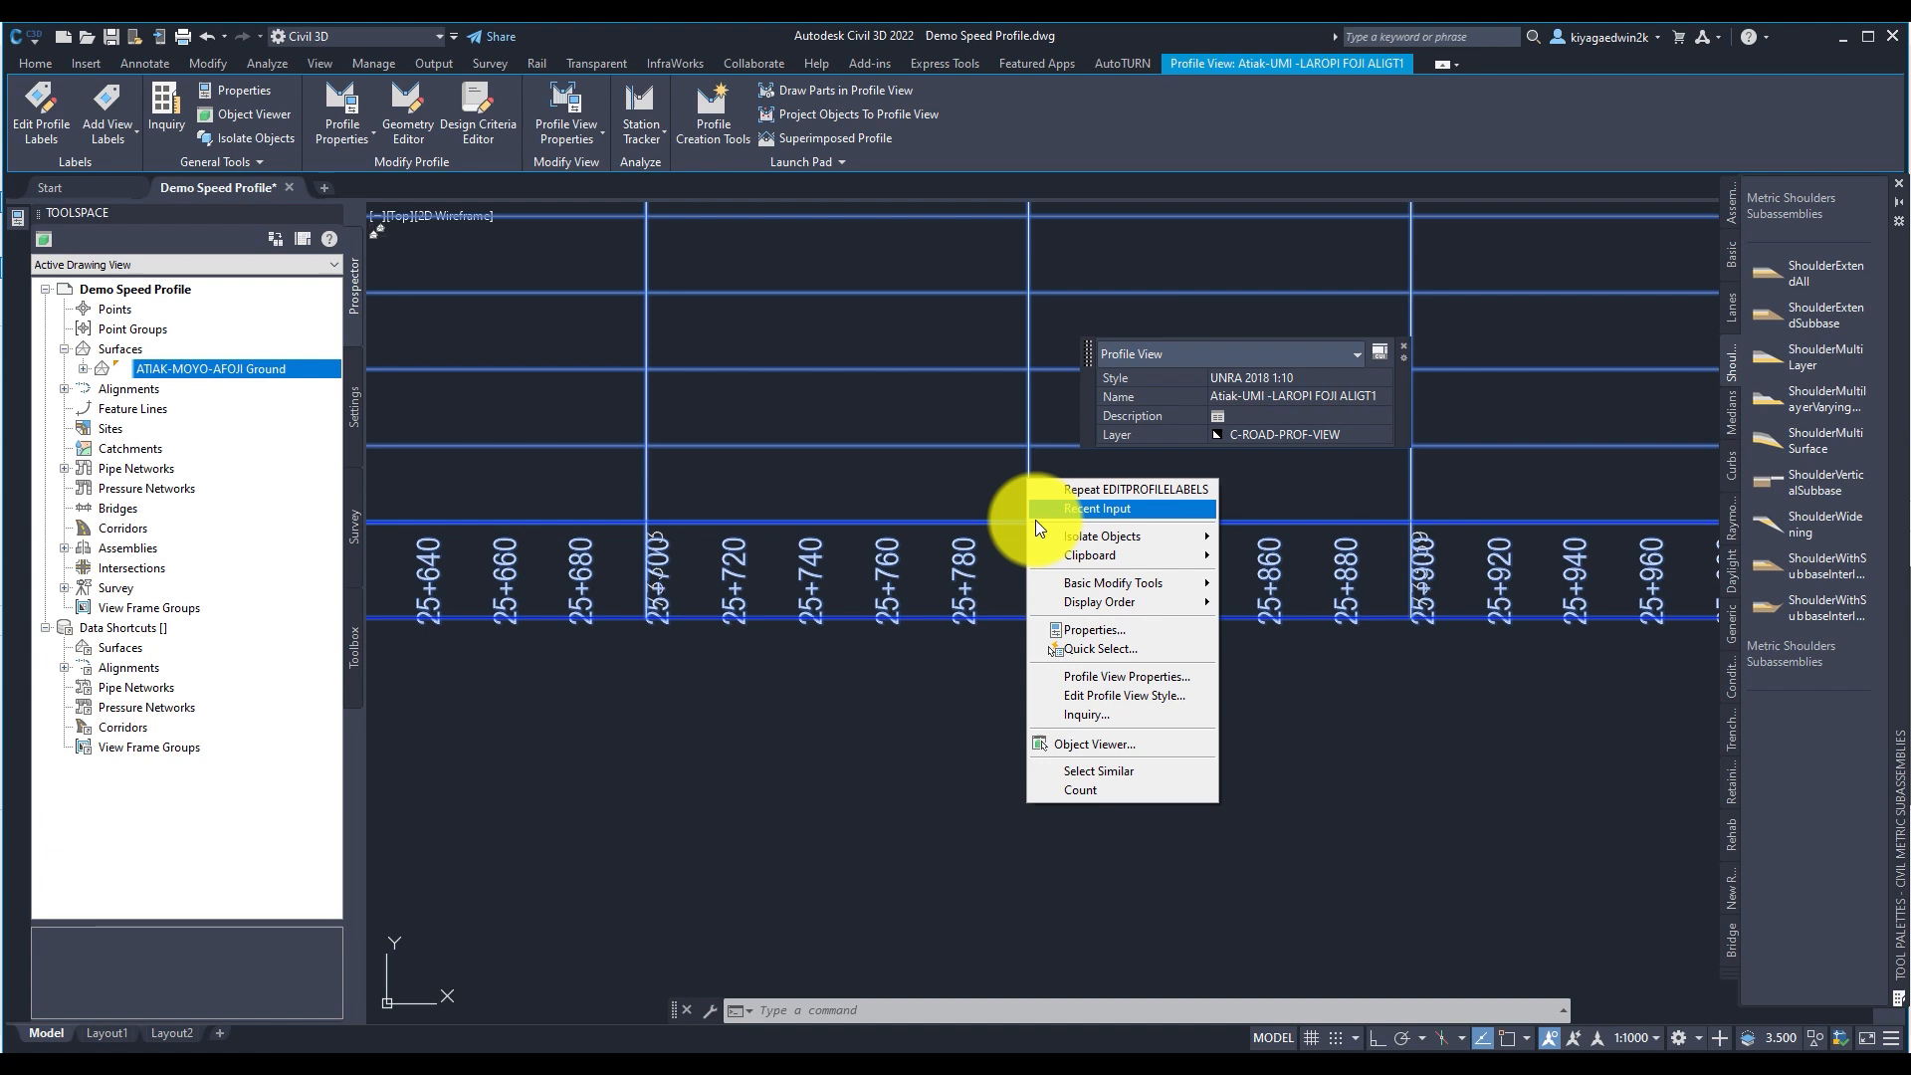
{"action": "left_click", "coordinate": [1093, 679]}
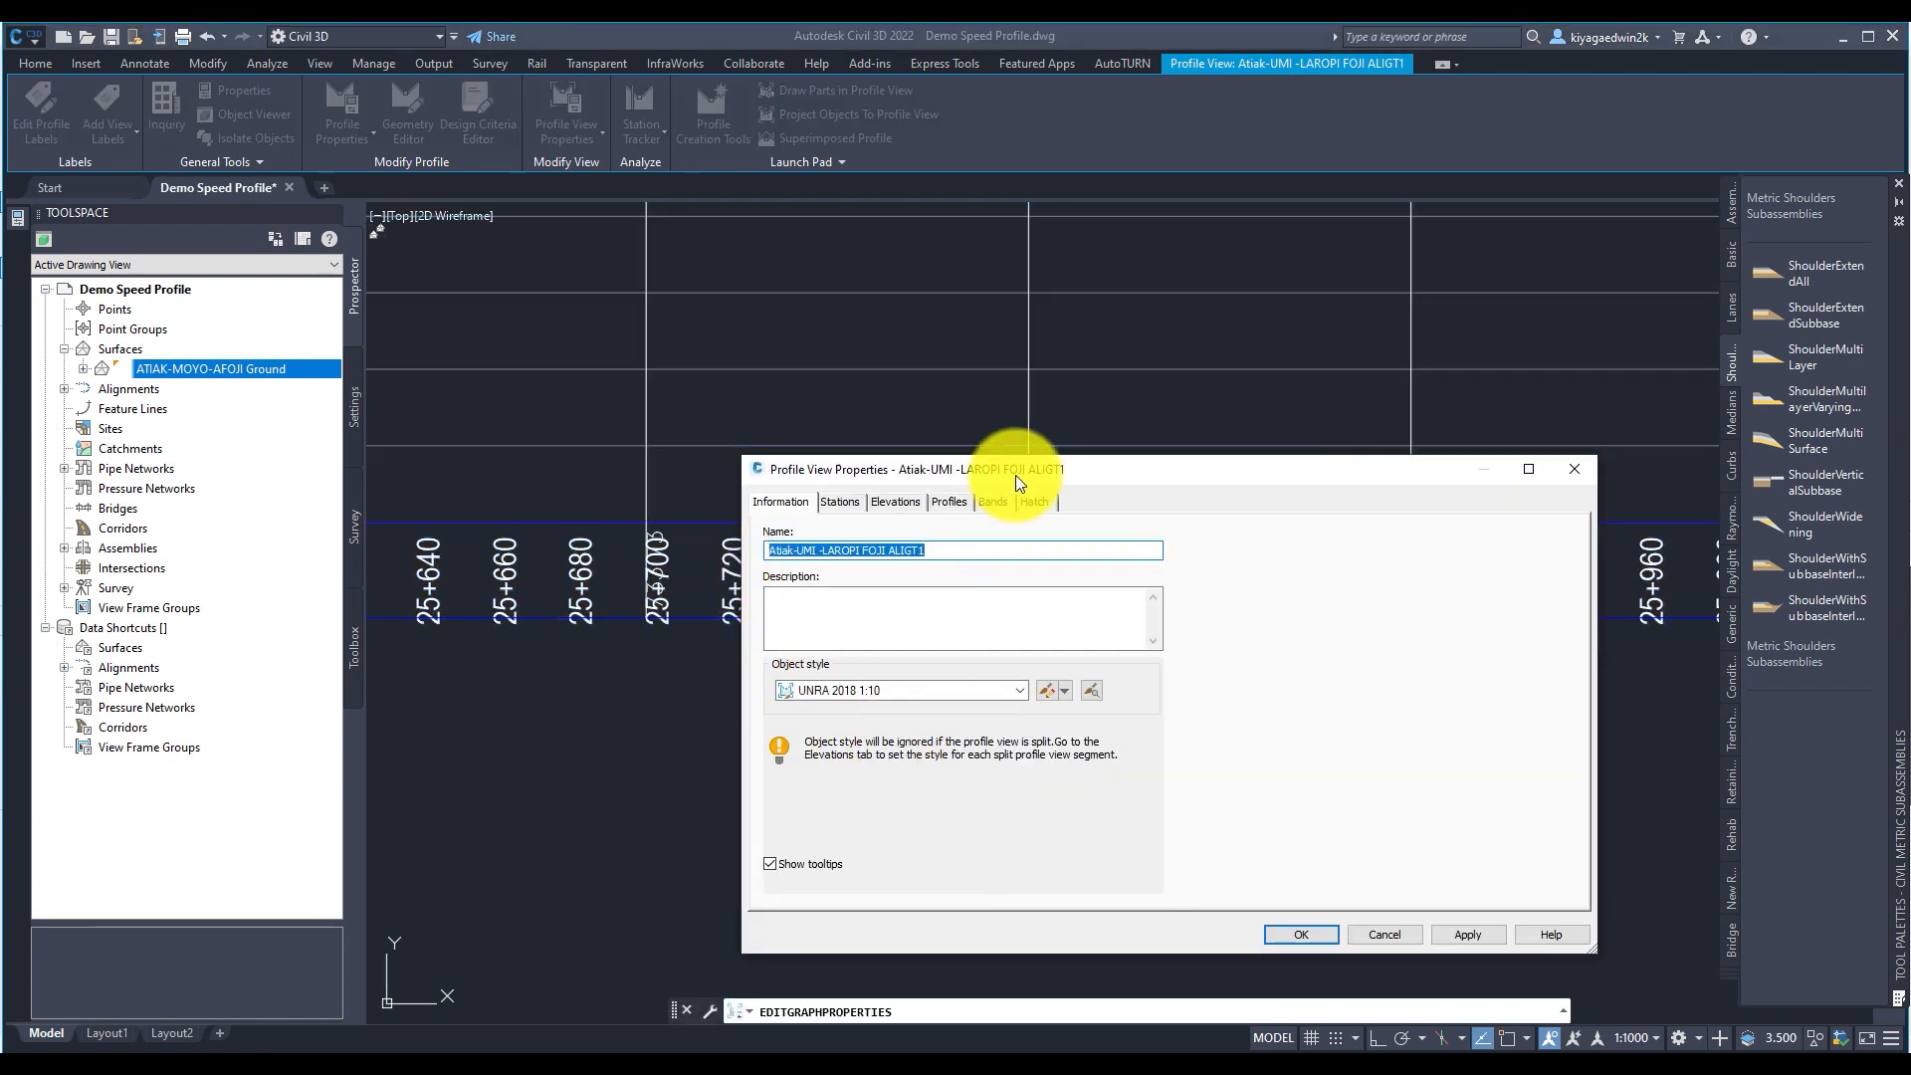
{"action": "left_click", "coordinate": [991, 504]}
{"action": "left_click", "coordinate": [1184, 883]}
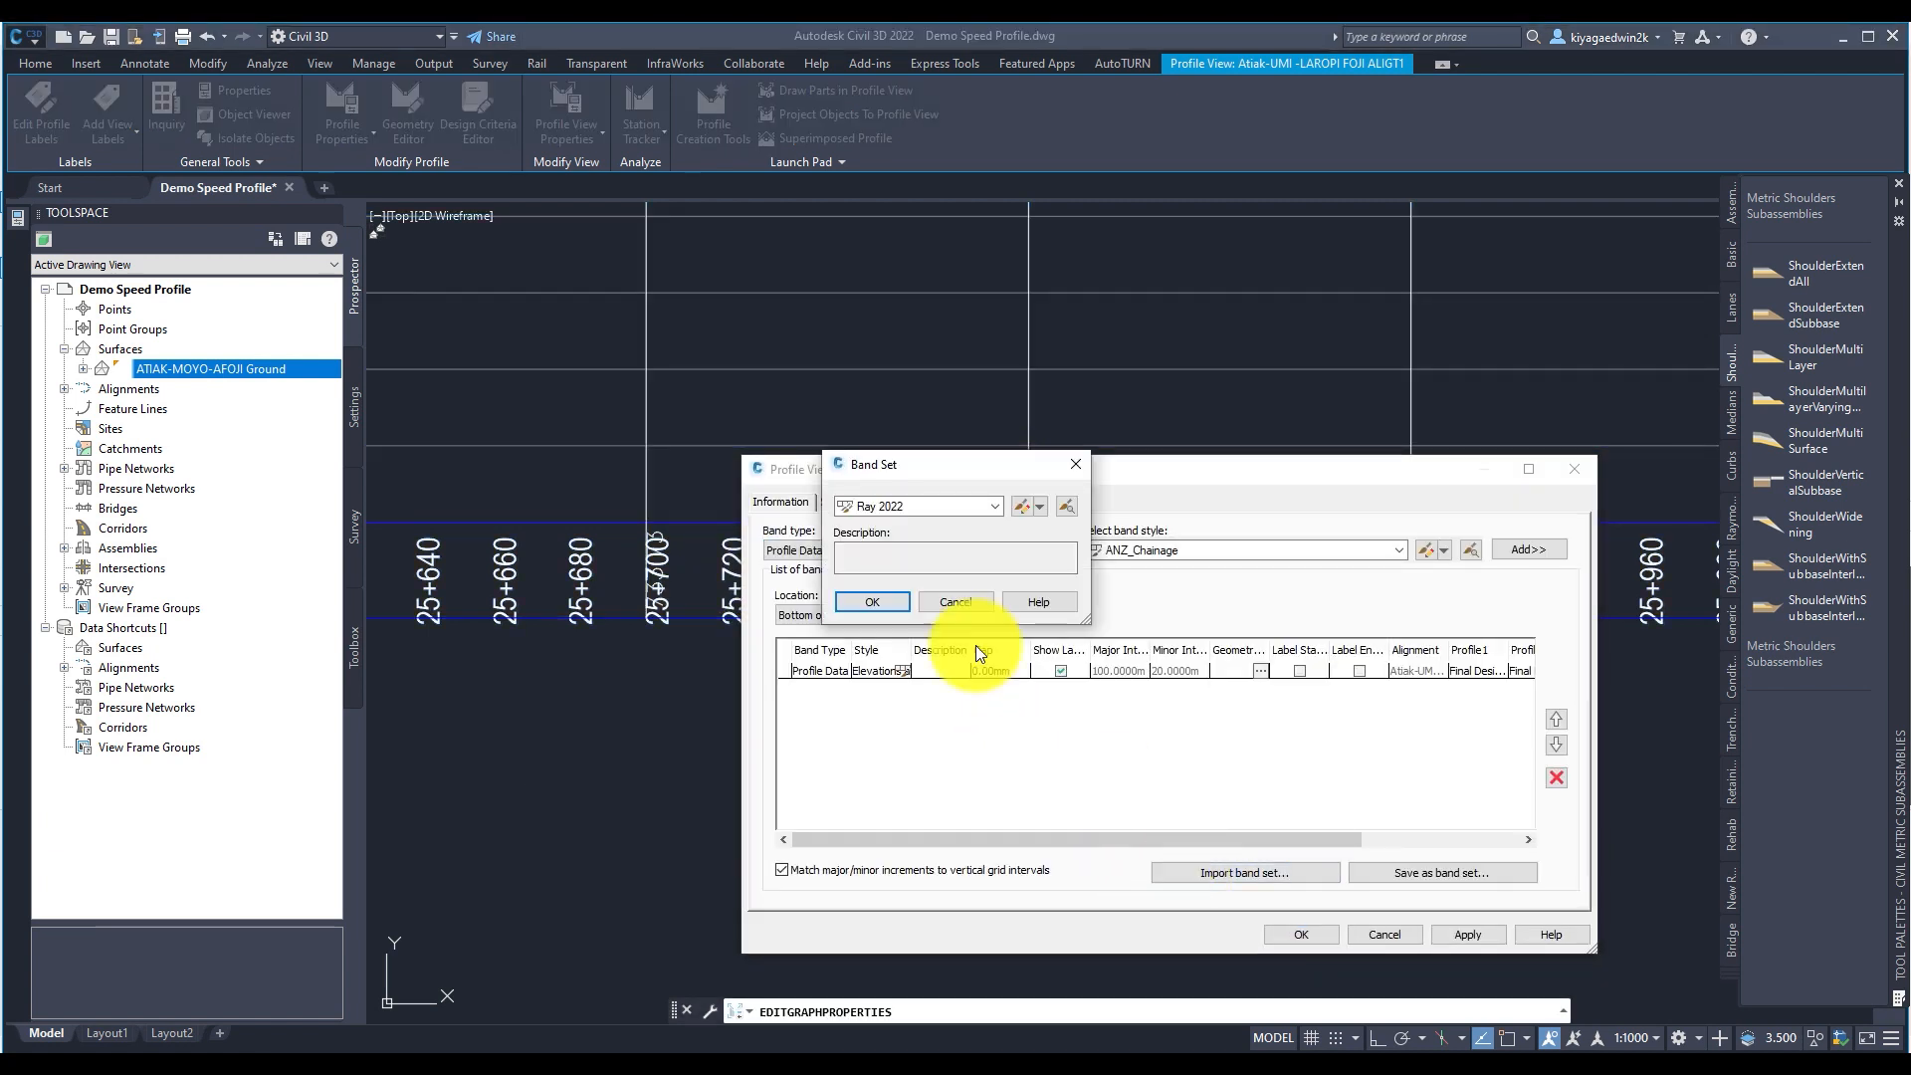
{"action": "left_click", "coordinate": [880, 505]}
{"action": "left_click", "coordinate": [880, 505]}
{"action": "left_click", "coordinate": [872, 602]}
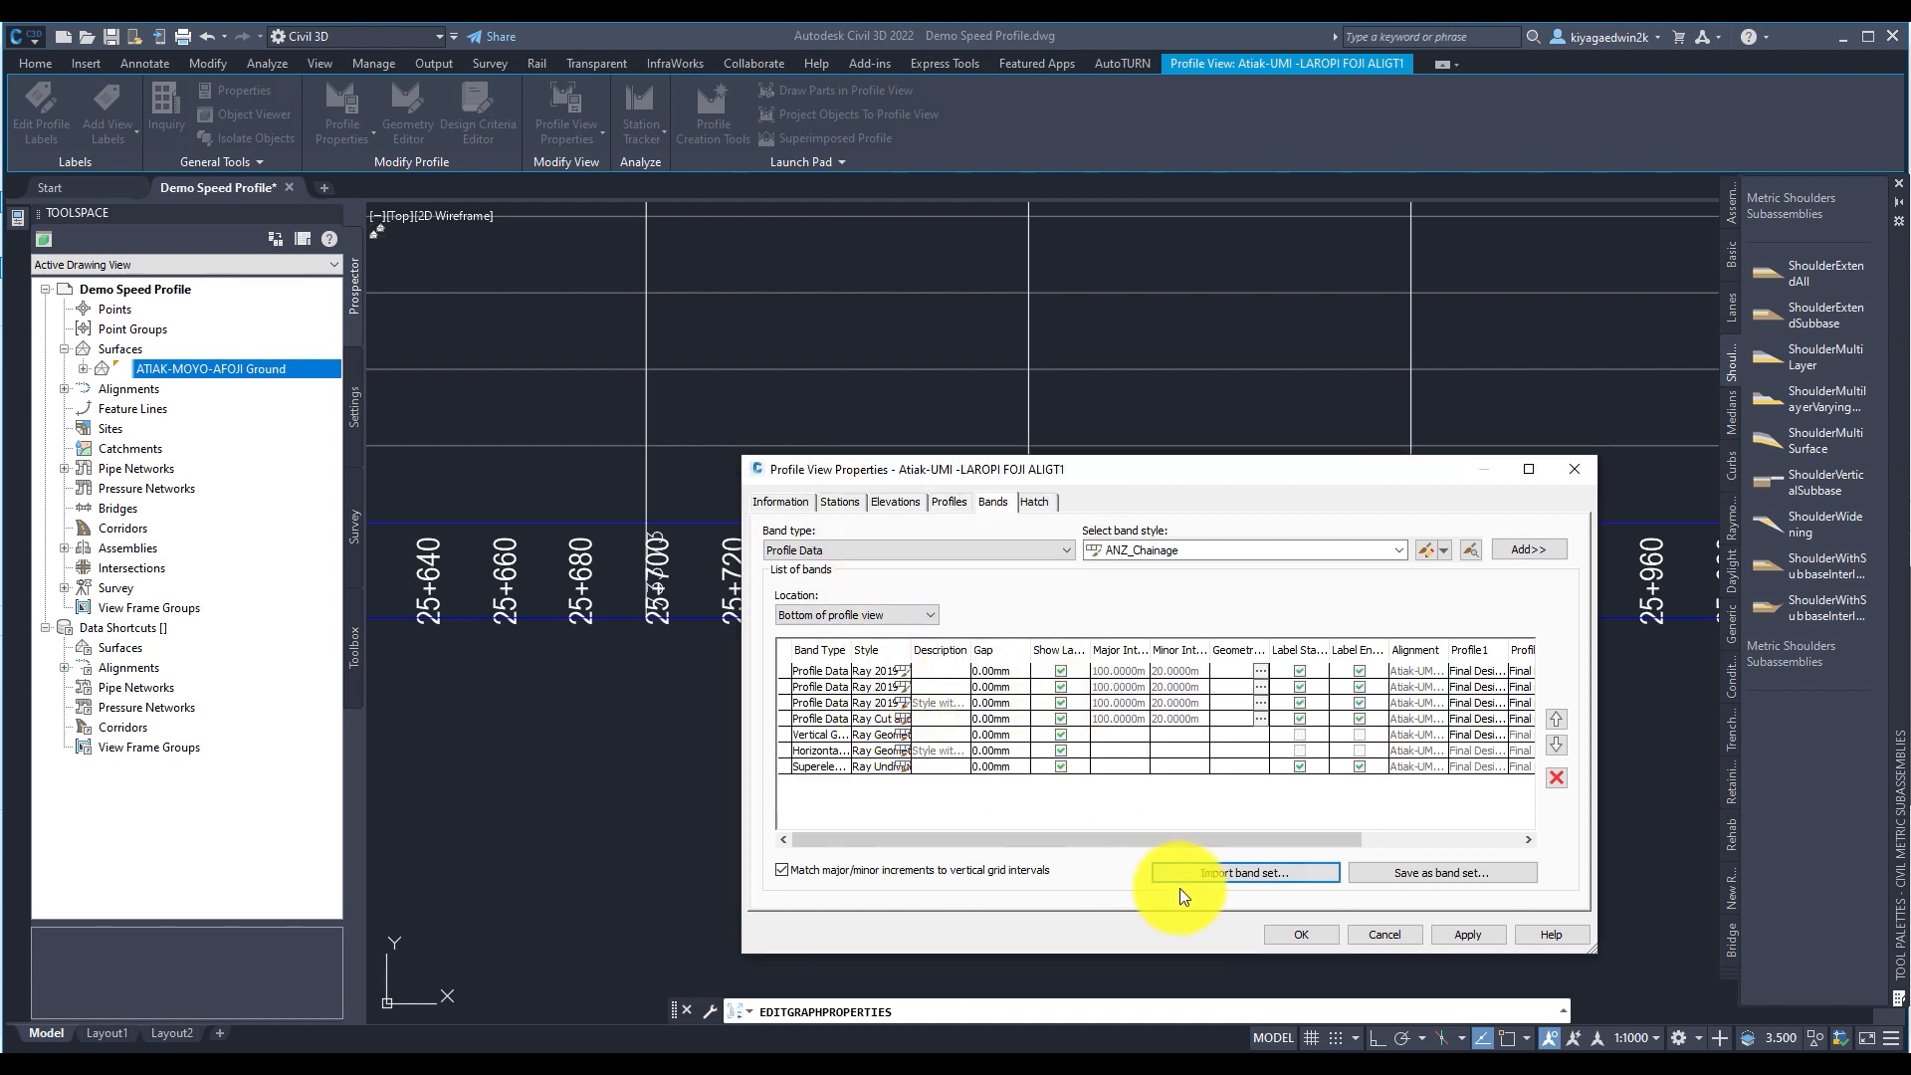
{"action": "left_click", "coordinate": [1294, 933]}
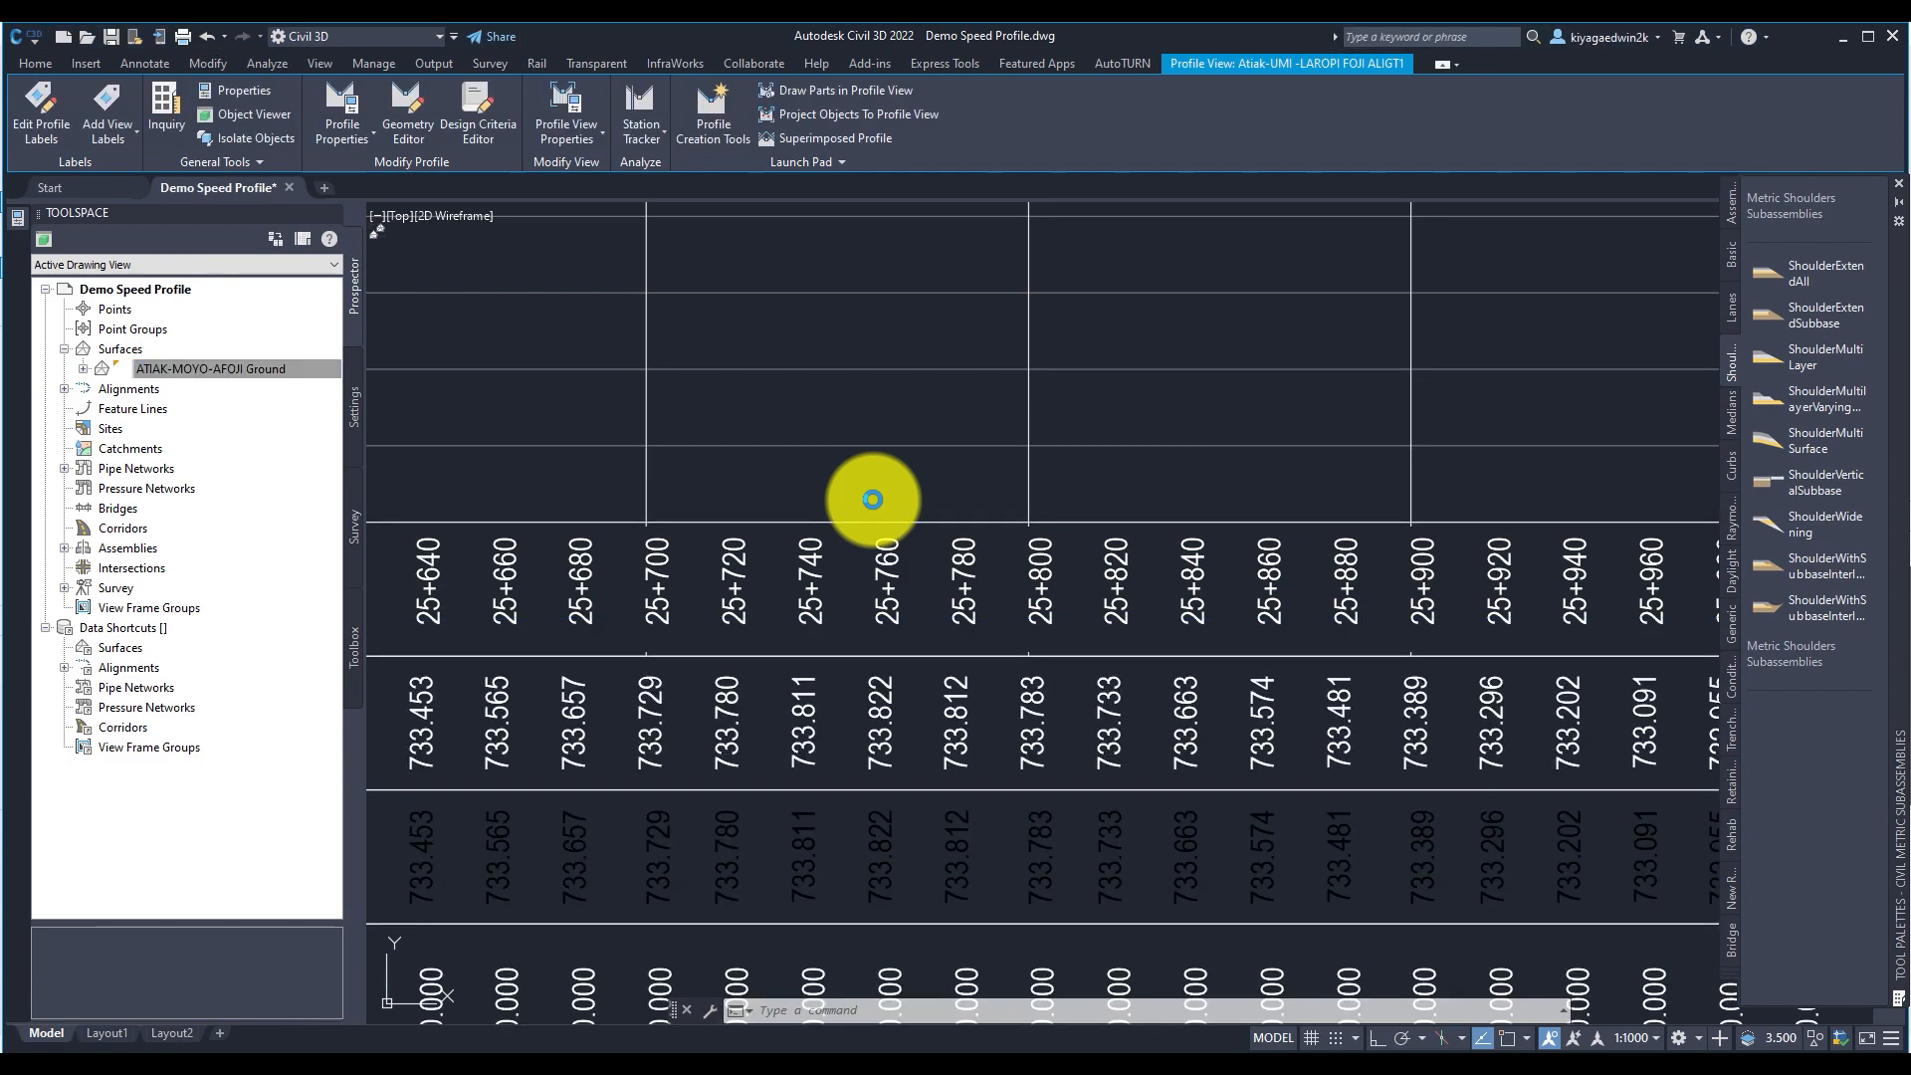
Look over the whole profile view to check the imported bands against the labelled design profile
{"action": "scroll", "coordinate": [1122, 521], "scroll_direction": "down", "scroll_amount": 5}
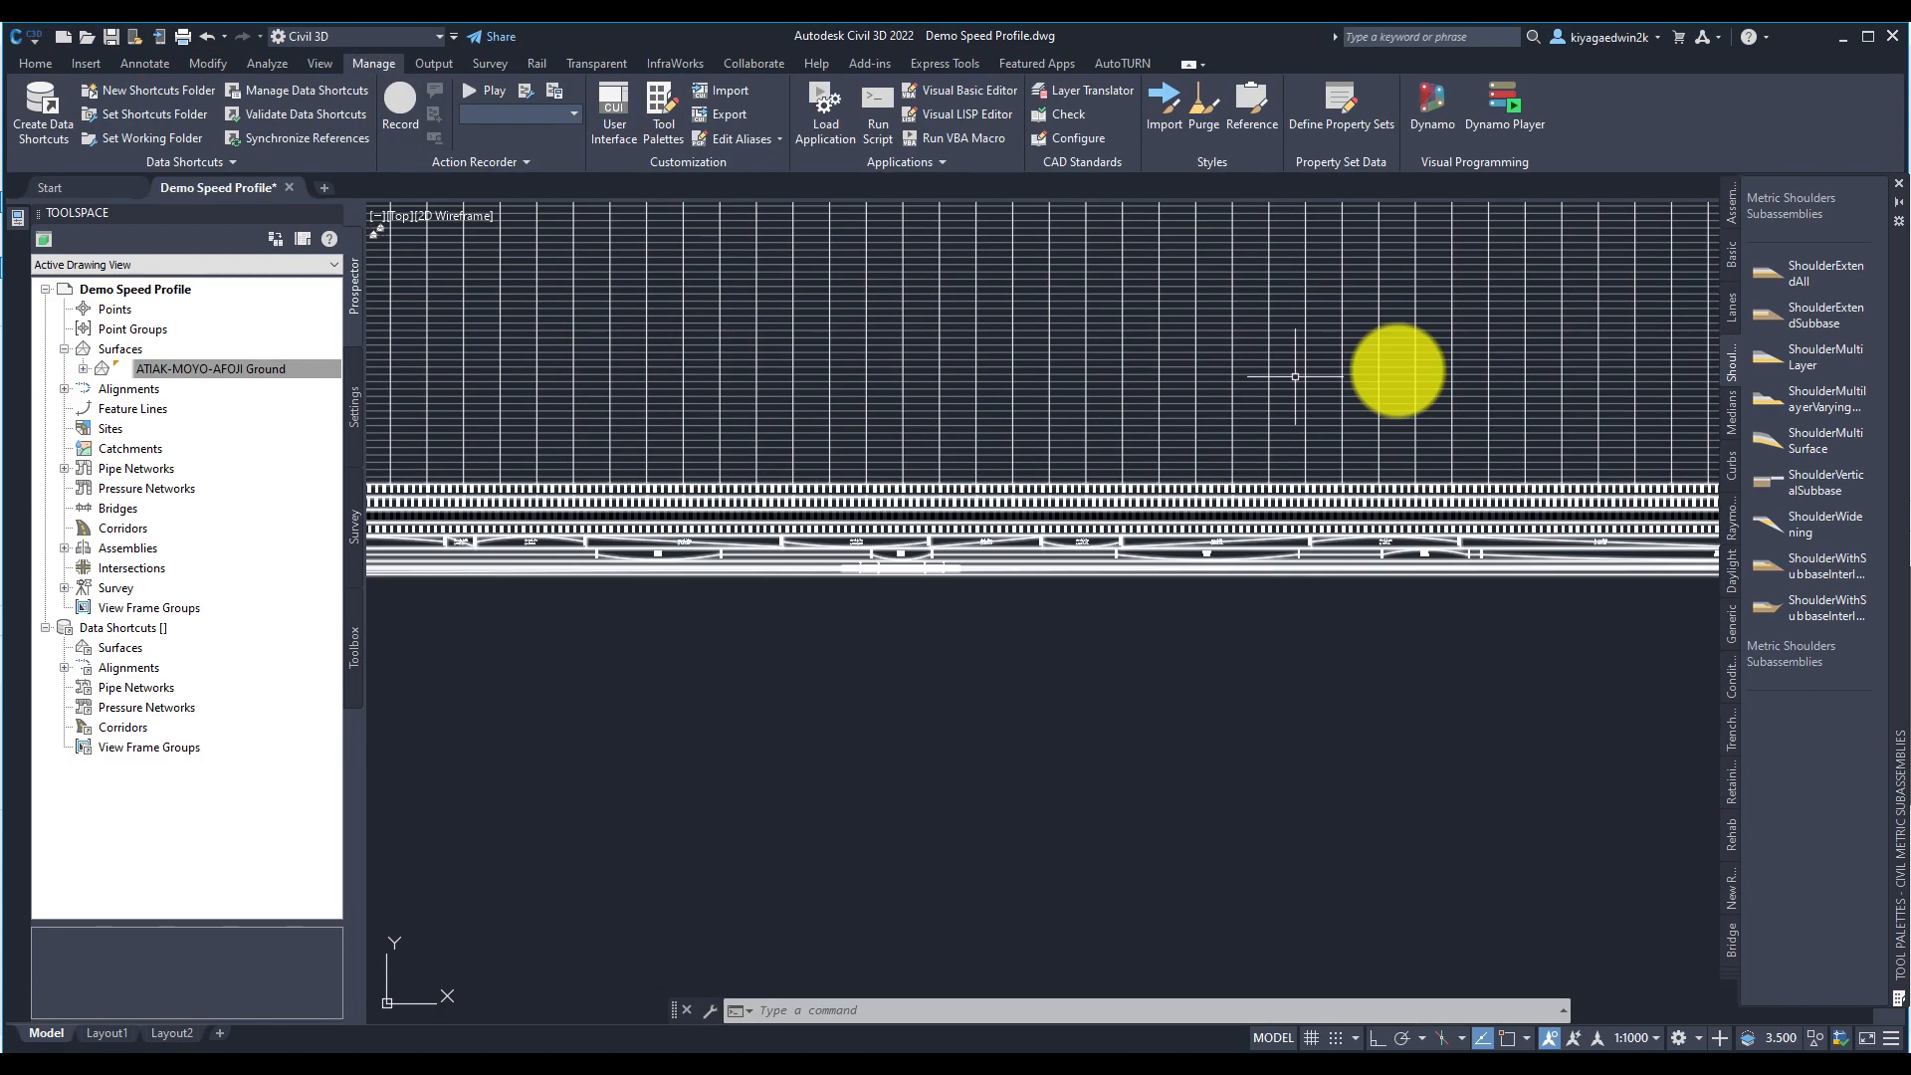
{"action": "scroll", "coordinate": [1295, 376], "scroll_direction": "down", "scroll_amount": 5}
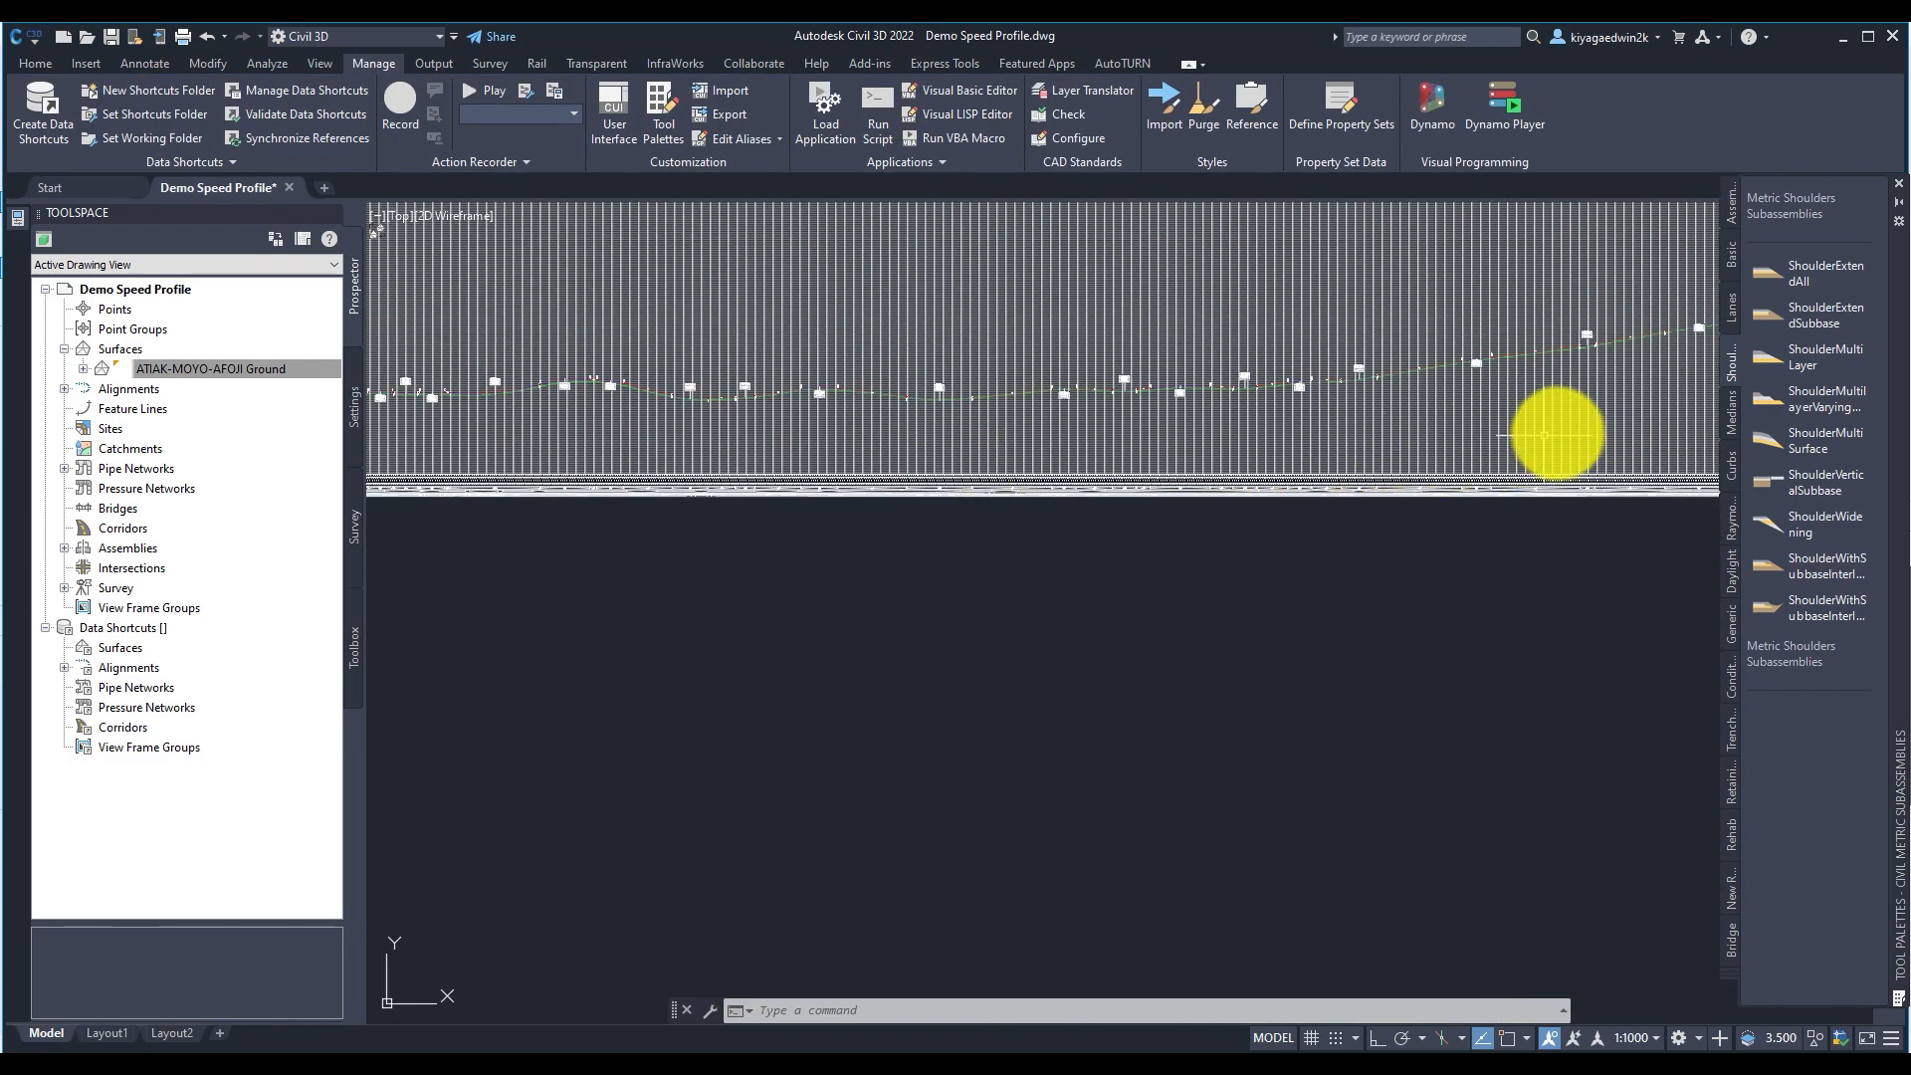
{"action": "scroll", "coordinate": [1552, 438], "scroll_direction": "up", "scroll_amount": 8}
{"action": "scroll", "coordinate": [1234, 324], "scroll_direction": "down", "scroll_amount": 8}
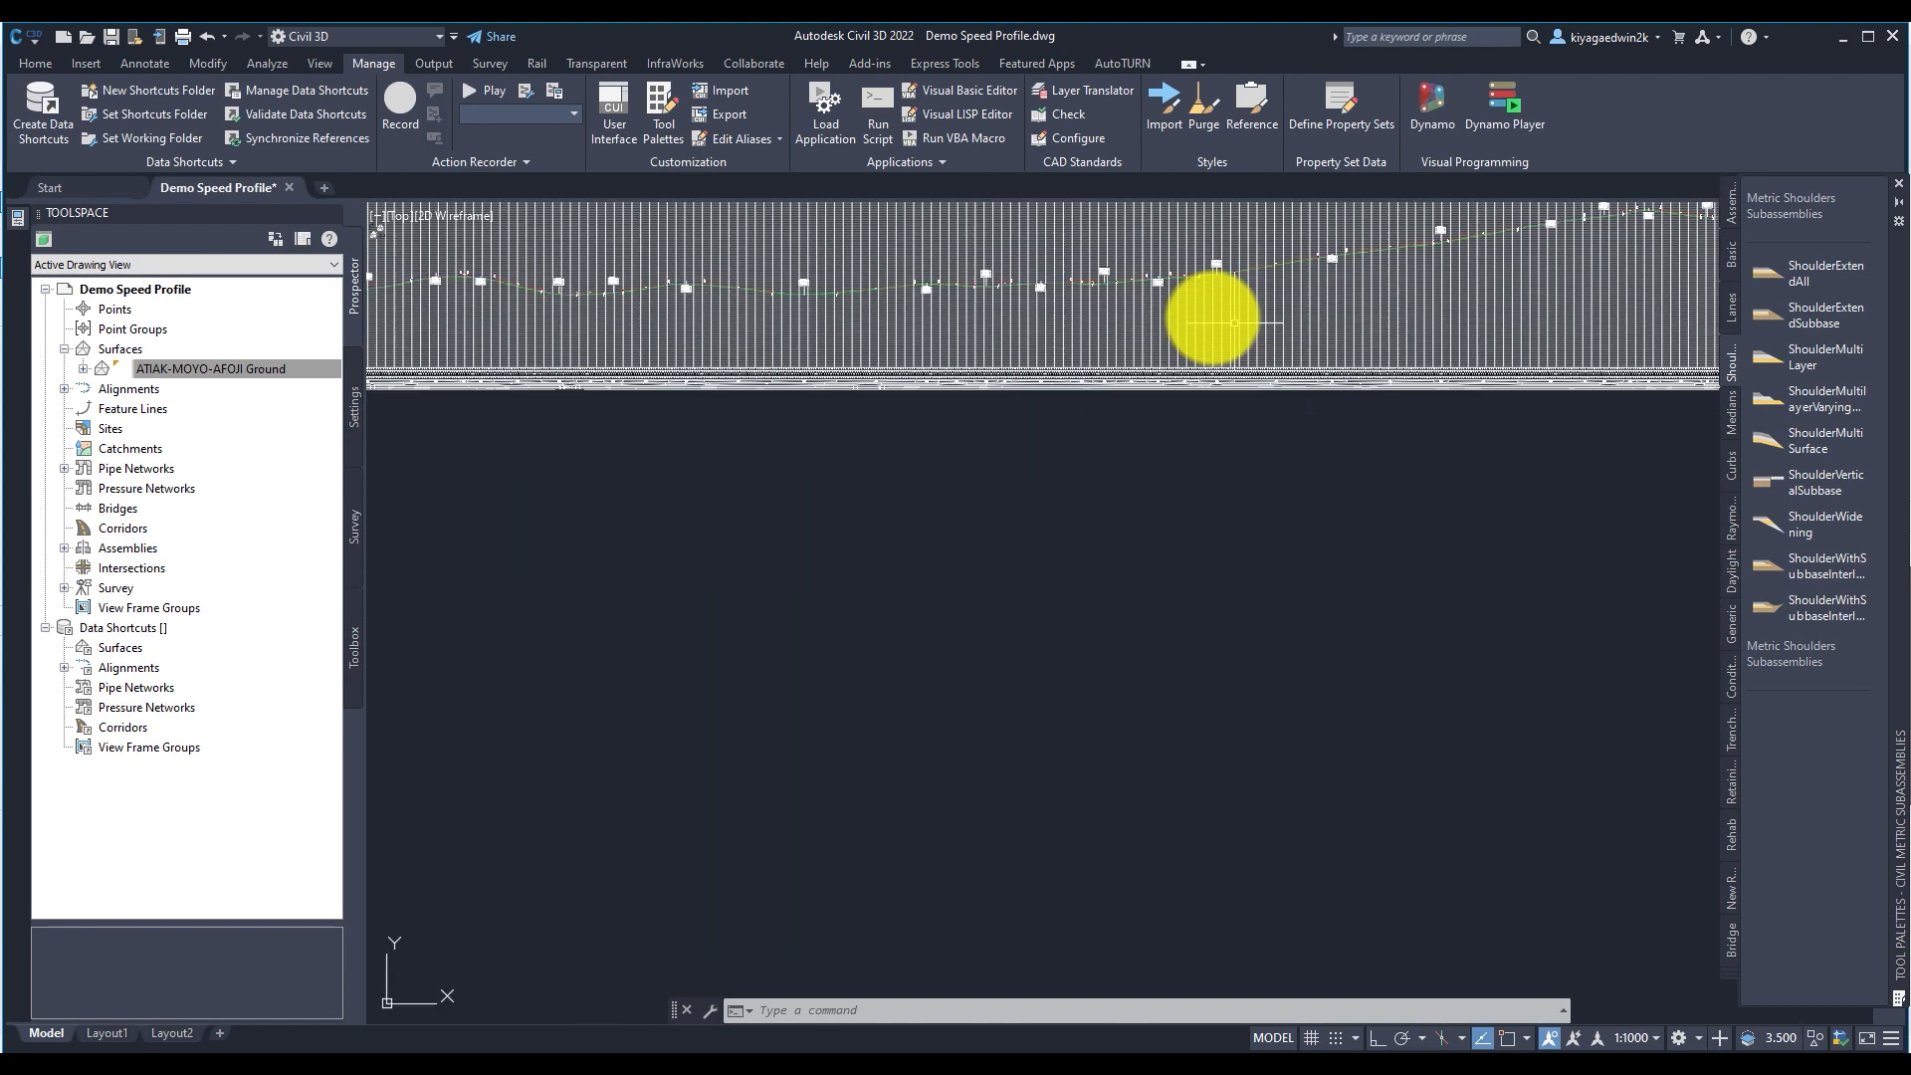
{"action": "scroll", "coordinate": [1234, 321], "scroll_direction": "down", "scroll_amount": 5}
{"action": "middle_click_drag", "start_coordinate": [1283, 307], "coordinate": [834, 283]}
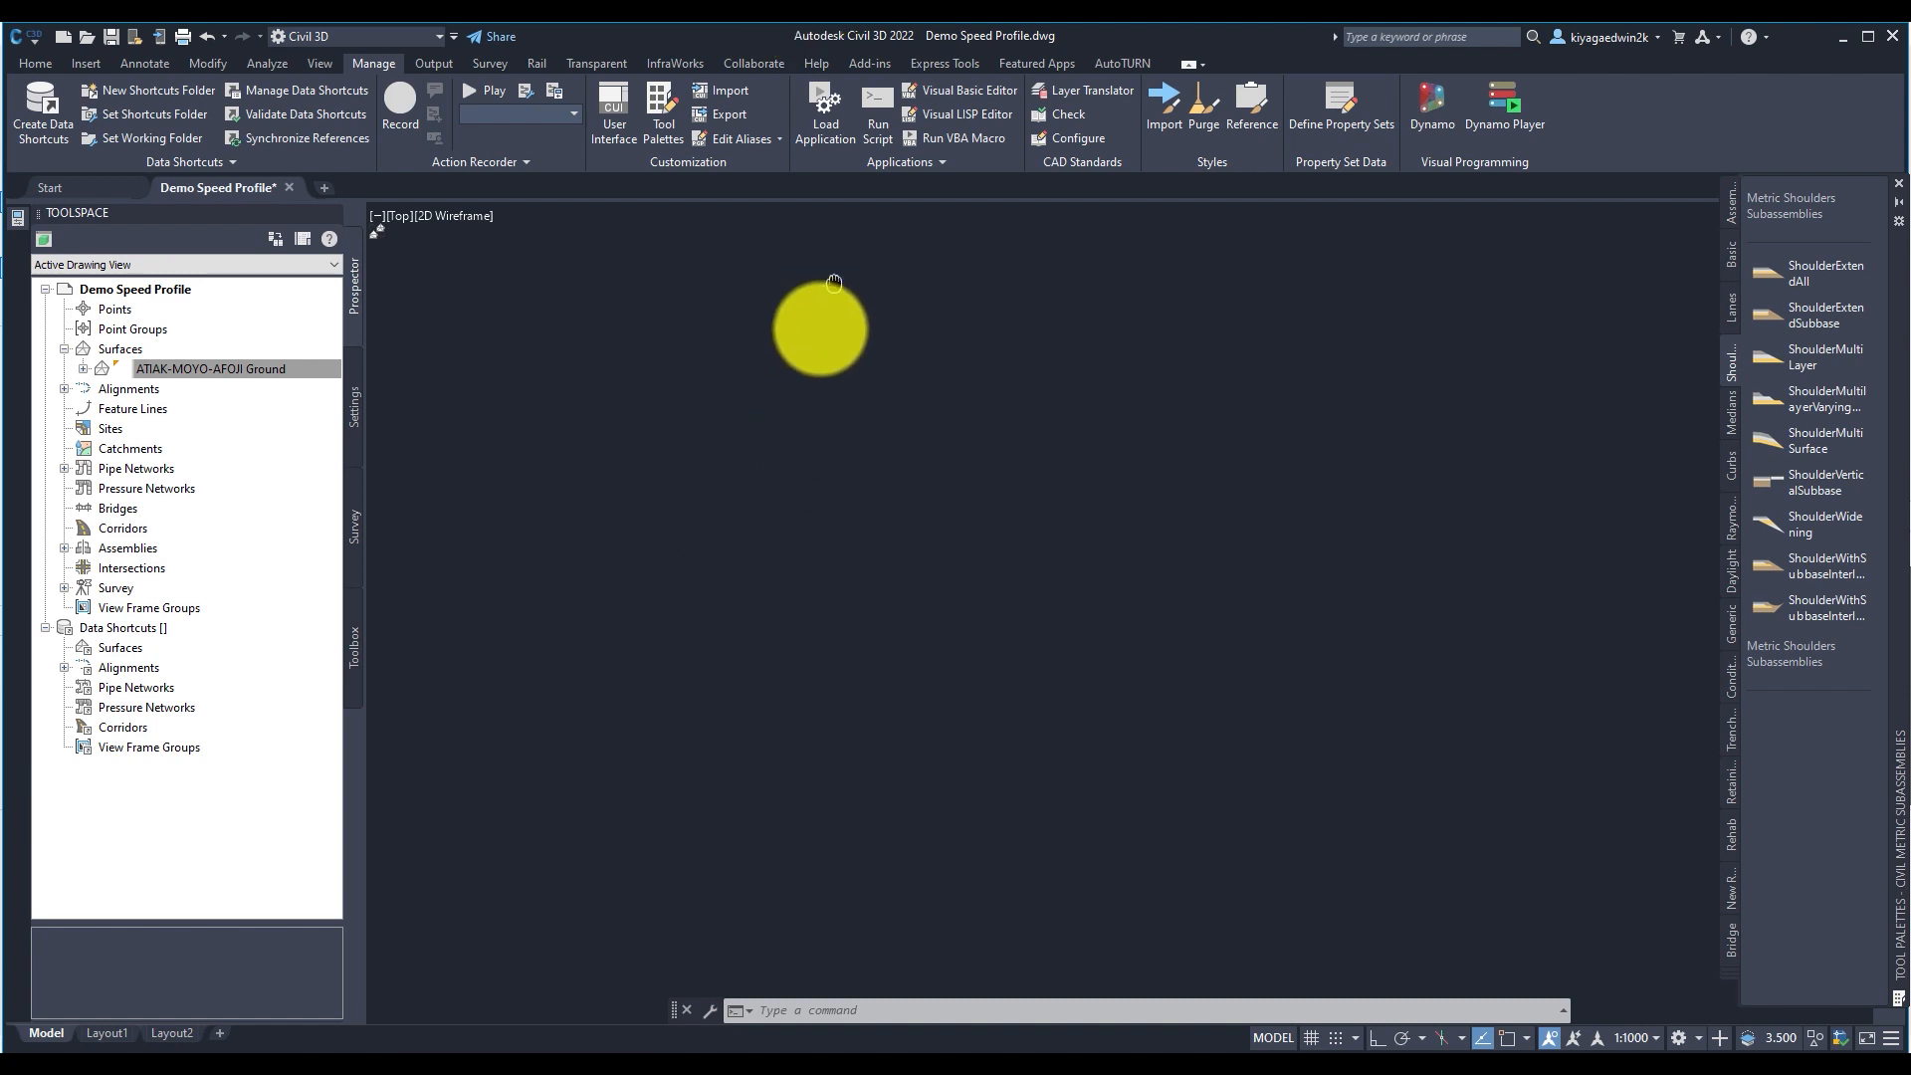
{"action": "middle_click", "coordinate": [829, 243]}
{"action": "middle_click", "coordinate": [829, 243]}
{"action": "right_click", "coordinate": [825, 240]}
{"action": "left_click", "coordinate": [756, 409]}
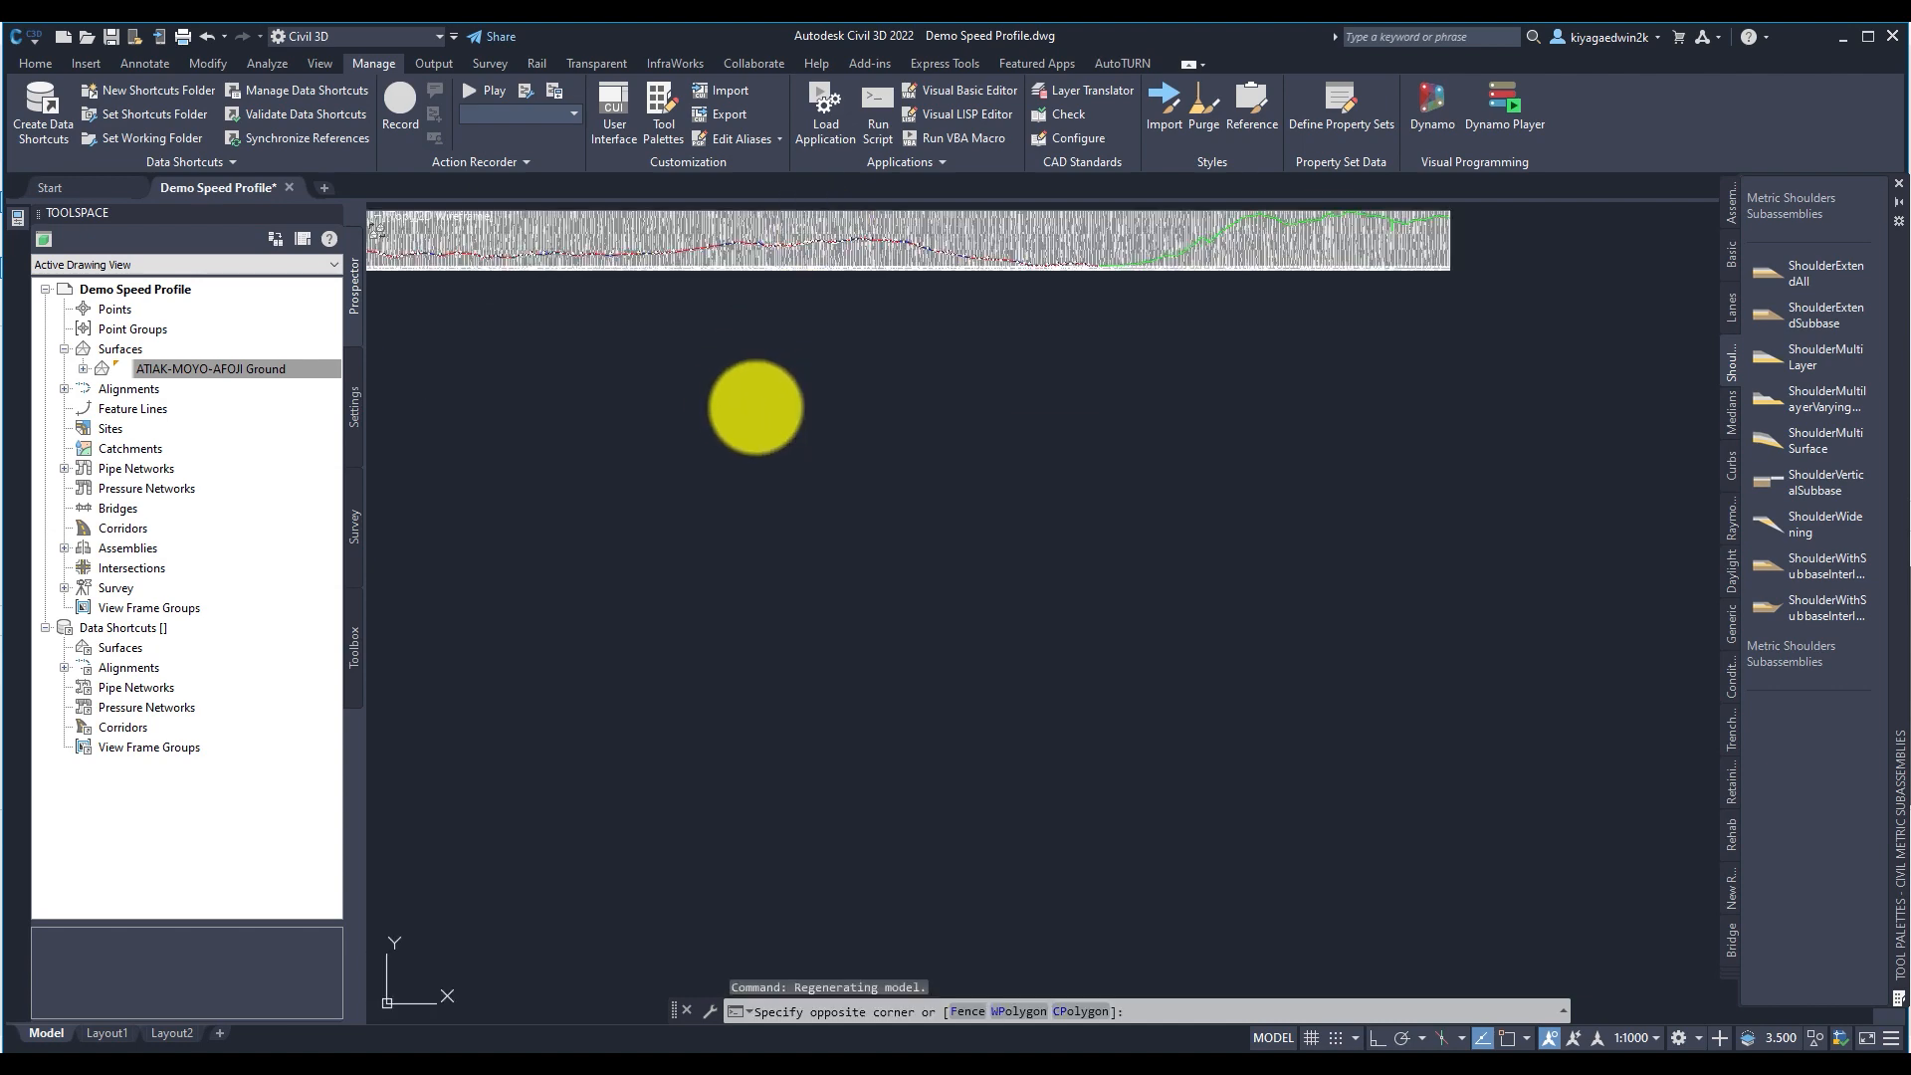
{"action": "left_click", "coordinate": [751, 415]}
Examine the chainage, elevation and geometry data bands along the base of the profile view
{"action": "mouse_move", "coordinate": [782, 354]}
{"action": "middle_mouse_down"}
{"action": "mouse_move", "coordinate": [759, 439]}
{"action": "mouse_move", "coordinate": [735, 455]}
{"action": "mouse_move", "coordinate": [1468, 507]}
{"action": "middle_mouse_up"}
{"action": "scroll", "coordinate": [963, 365], "scroll_direction": "up", "scroll_amount": 5}
{"action": "scroll", "coordinate": [952, 361], "scroll_direction": "up", "scroll_amount": 8}
{"action": "scroll", "coordinate": [772, 484], "scroll_direction": "down", "scroll_amount": 3}
{"action": "middle_click_drag", "start_coordinate": [605, 508], "coordinate": [1193, 507]}
{"action": "middle_click_drag", "start_coordinate": [669, 487], "coordinate": [1204, 511]}
{"action": "scroll", "coordinate": [731, 544], "scroll_direction": "down", "scroll_amount": 2}
{"action": "scroll", "coordinate": [567, 525], "scroll_direction": "up", "scroll_amount": 6}
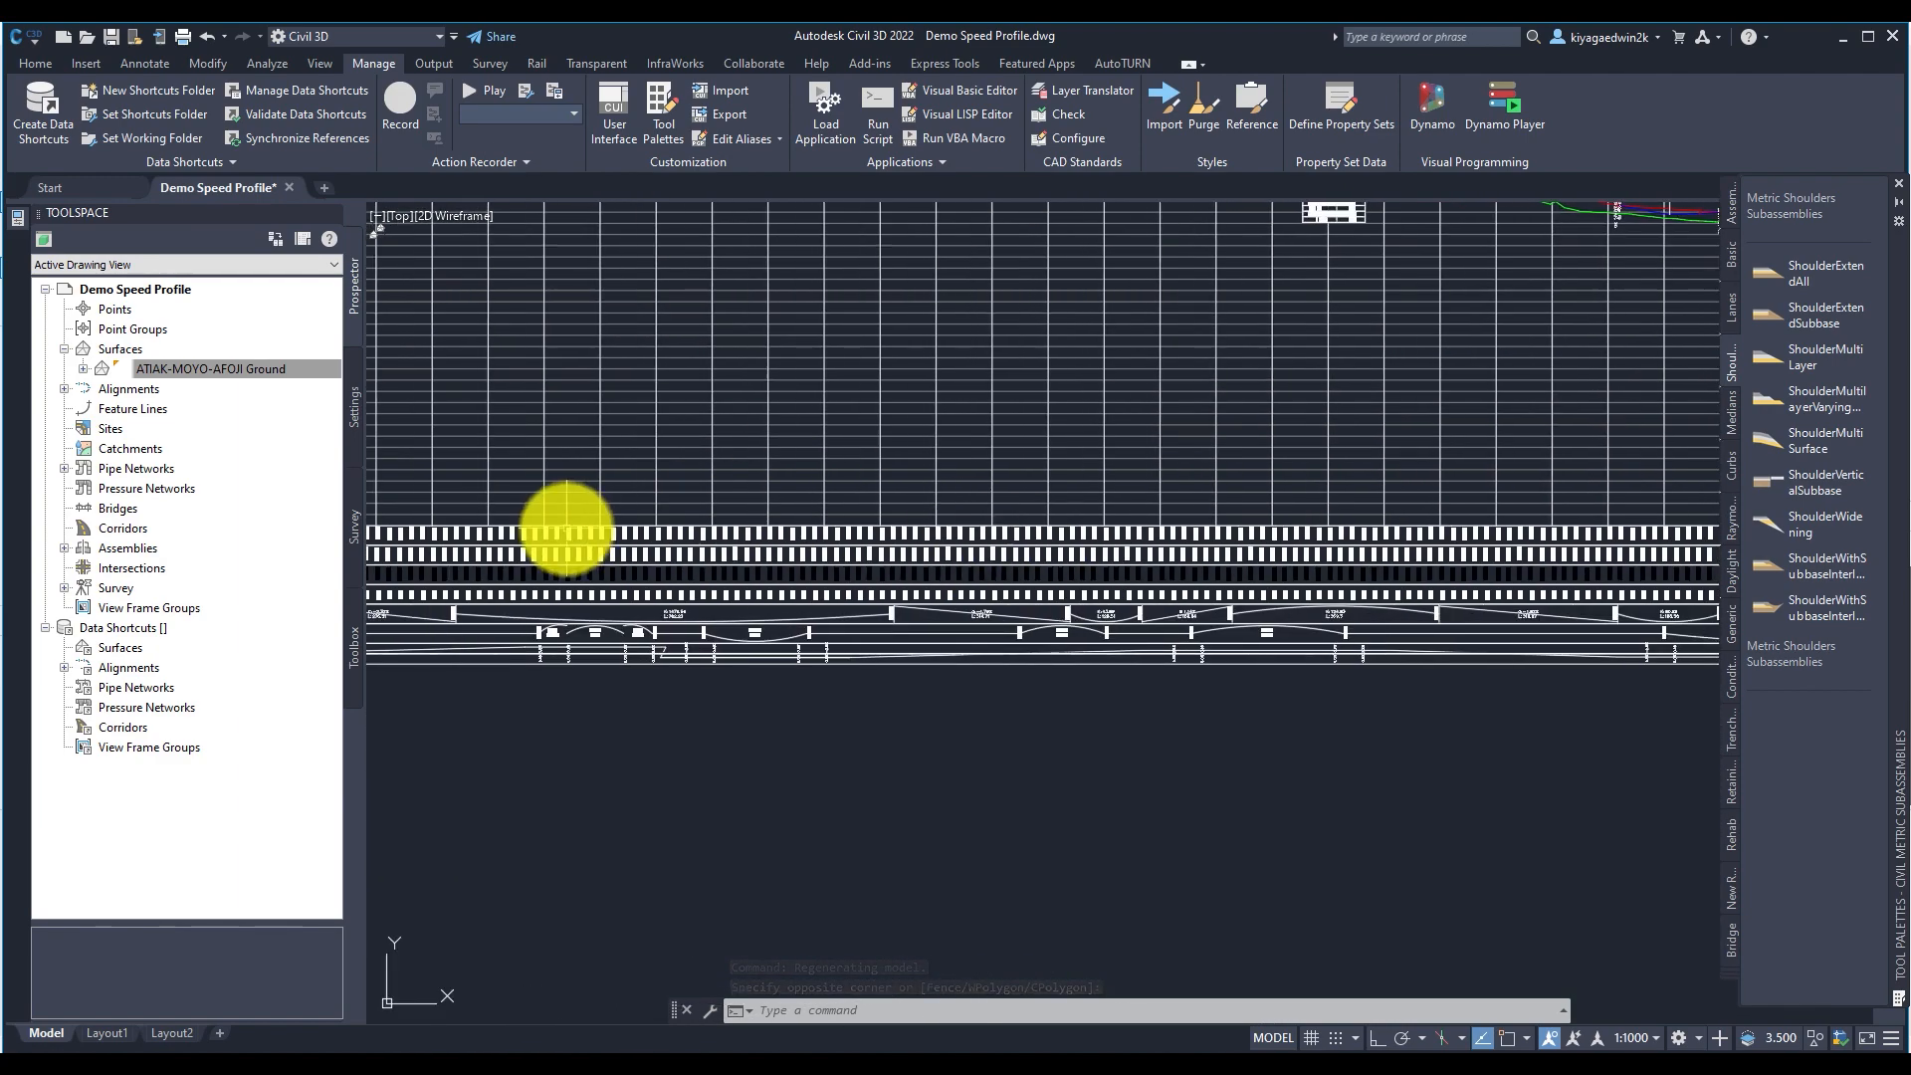
{"action": "scroll", "coordinate": [587, 531], "scroll_direction": "down", "scroll_amount": 6}
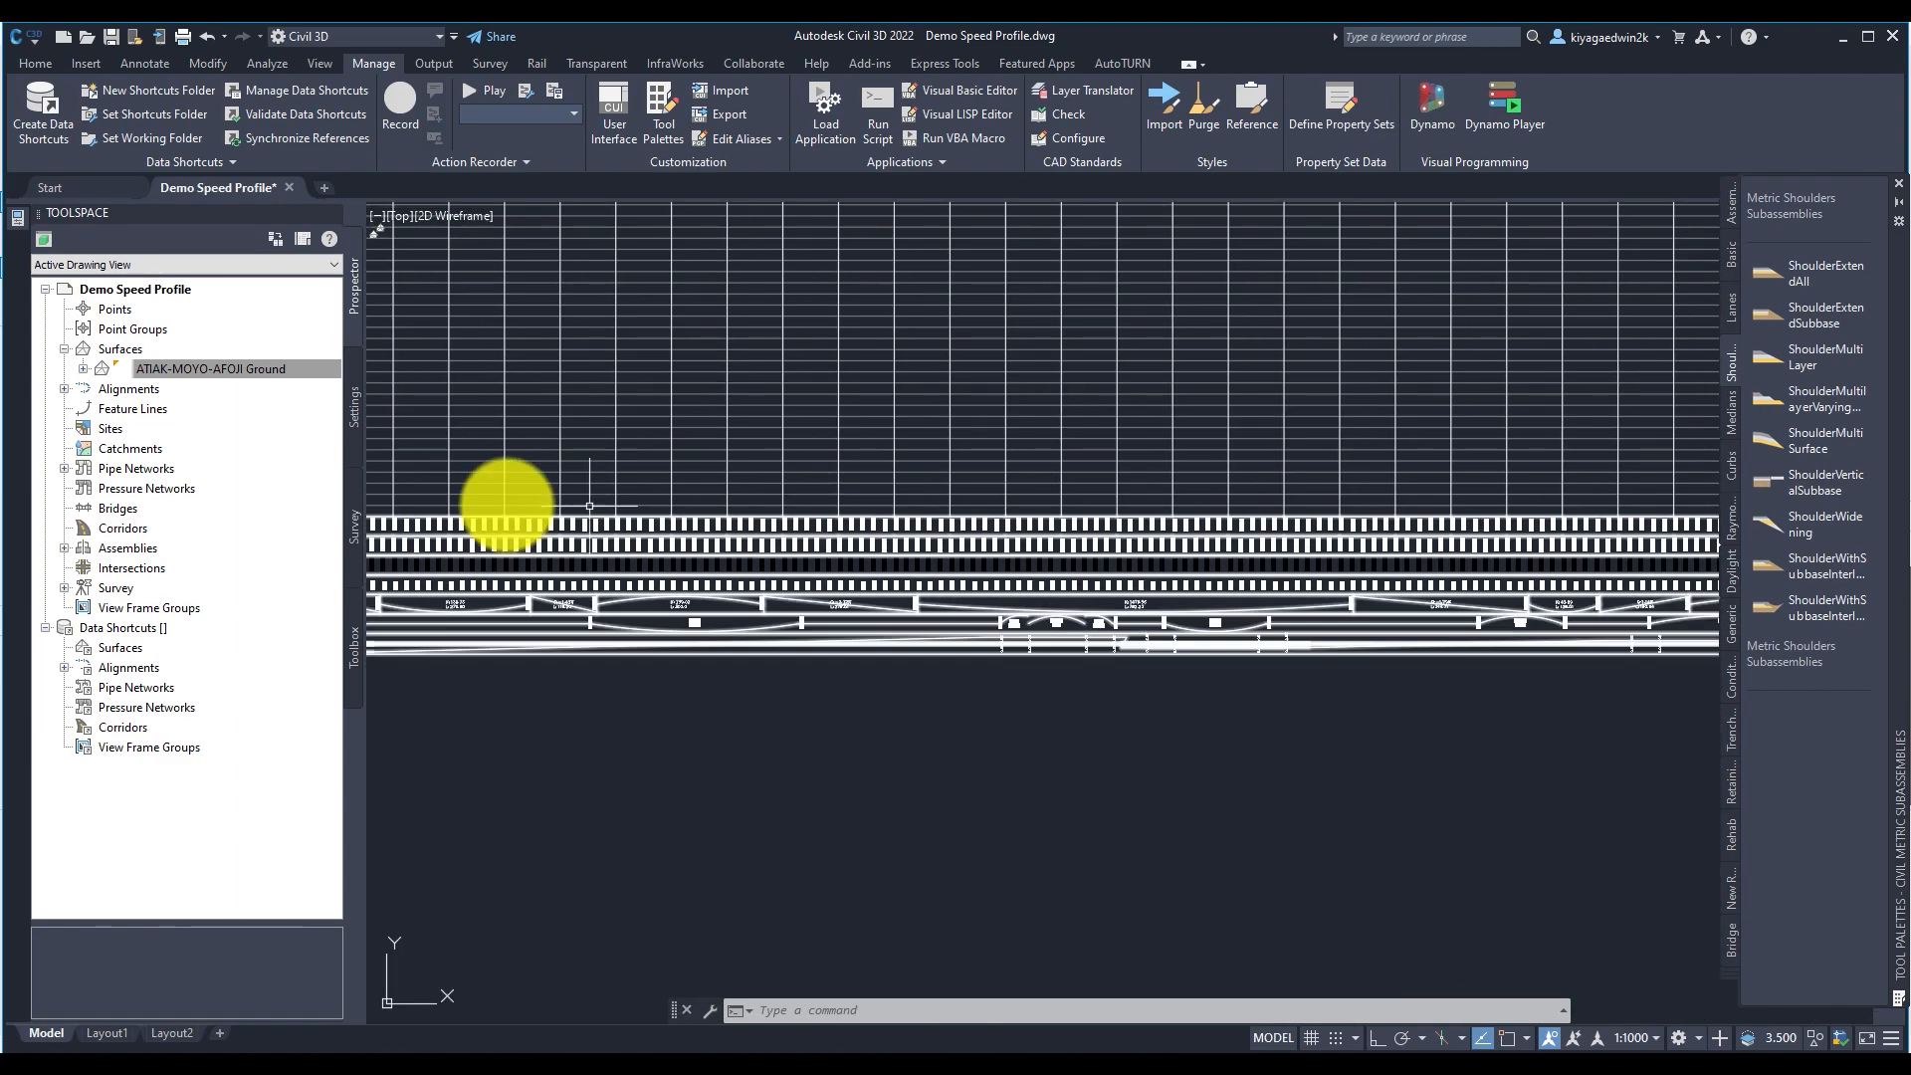
{"action": "middle_click_drag", "start_coordinate": [448, 510], "coordinate": [866, 575]}
{"action": "scroll", "coordinate": [686, 592], "scroll_direction": "up", "scroll_amount": 6}
{"action": "middle_click_drag", "start_coordinate": [642, 622], "coordinate": [1315, 597]}
{"action": "scroll", "coordinate": [779, 566], "scroll_direction": "down", "scroll_amount": 3}
{"action": "middle_click_drag", "start_coordinate": [779, 565], "coordinate": [1114, 598]}
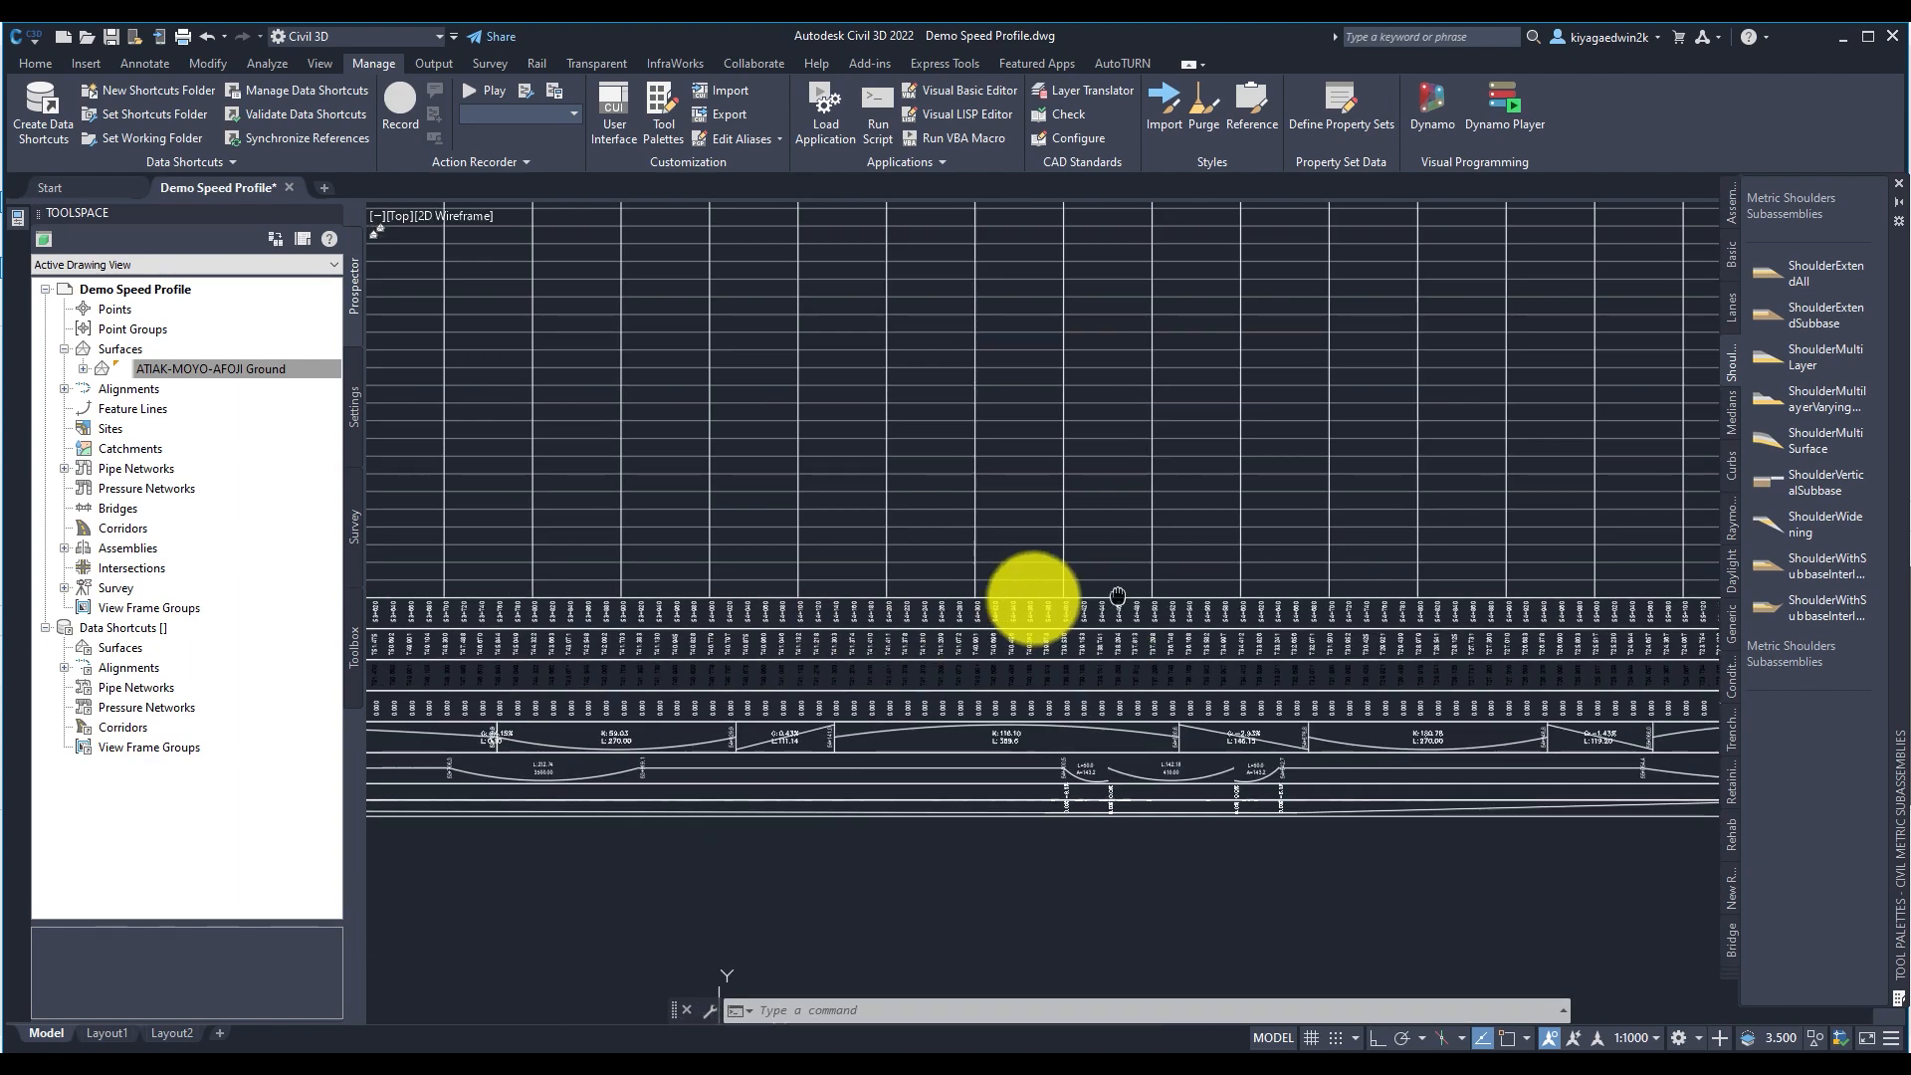
{"action": "scroll", "coordinate": [550, 644], "scroll_direction": "down", "scroll_amount": 3}
{"action": "middle_click_drag", "start_coordinate": [550, 644], "coordinate": [815, 726]}
{"action": "middle_click_drag", "start_coordinate": [793, 542], "coordinate": [880, 640]}
{"action": "scroll", "coordinate": [879, 639], "scroll_direction": "down", "scroll_amount": 4}
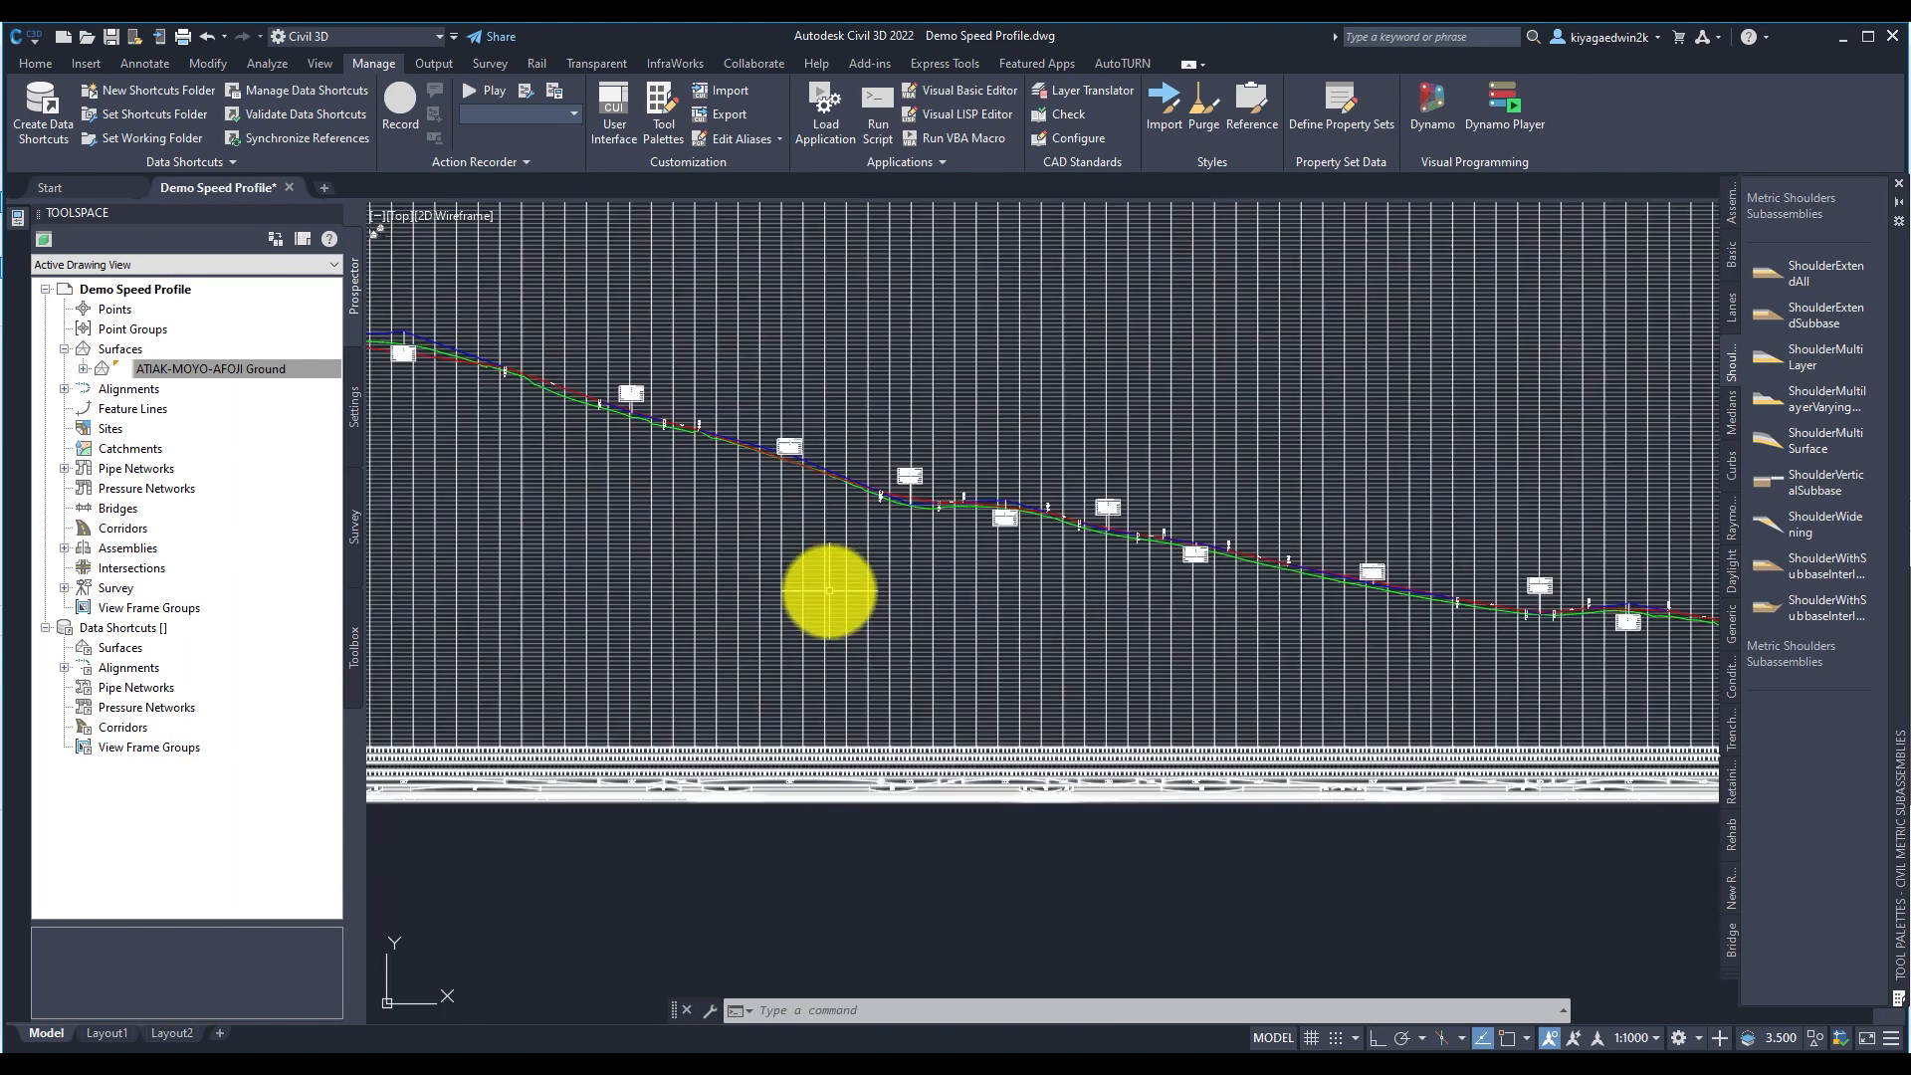
Inspect the vertical curve tables, grade labels and chainage labels along the design profile from VPI No. 83 onward
{"action": "scroll", "coordinate": [726, 501], "scroll_direction": "up", "scroll_amount": 4}
{"action": "middle_click_drag", "start_coordinate": [657, 461], "coordinate": [792, 494]}
{"action": "scroll", "coordinate": [792, 493], "scroll_direction": "up", "scroll_amount": 2}
{"action": "scroll", "coordinate": [842, 518], "scroll_direction": "up", "scroll_amount": 4}
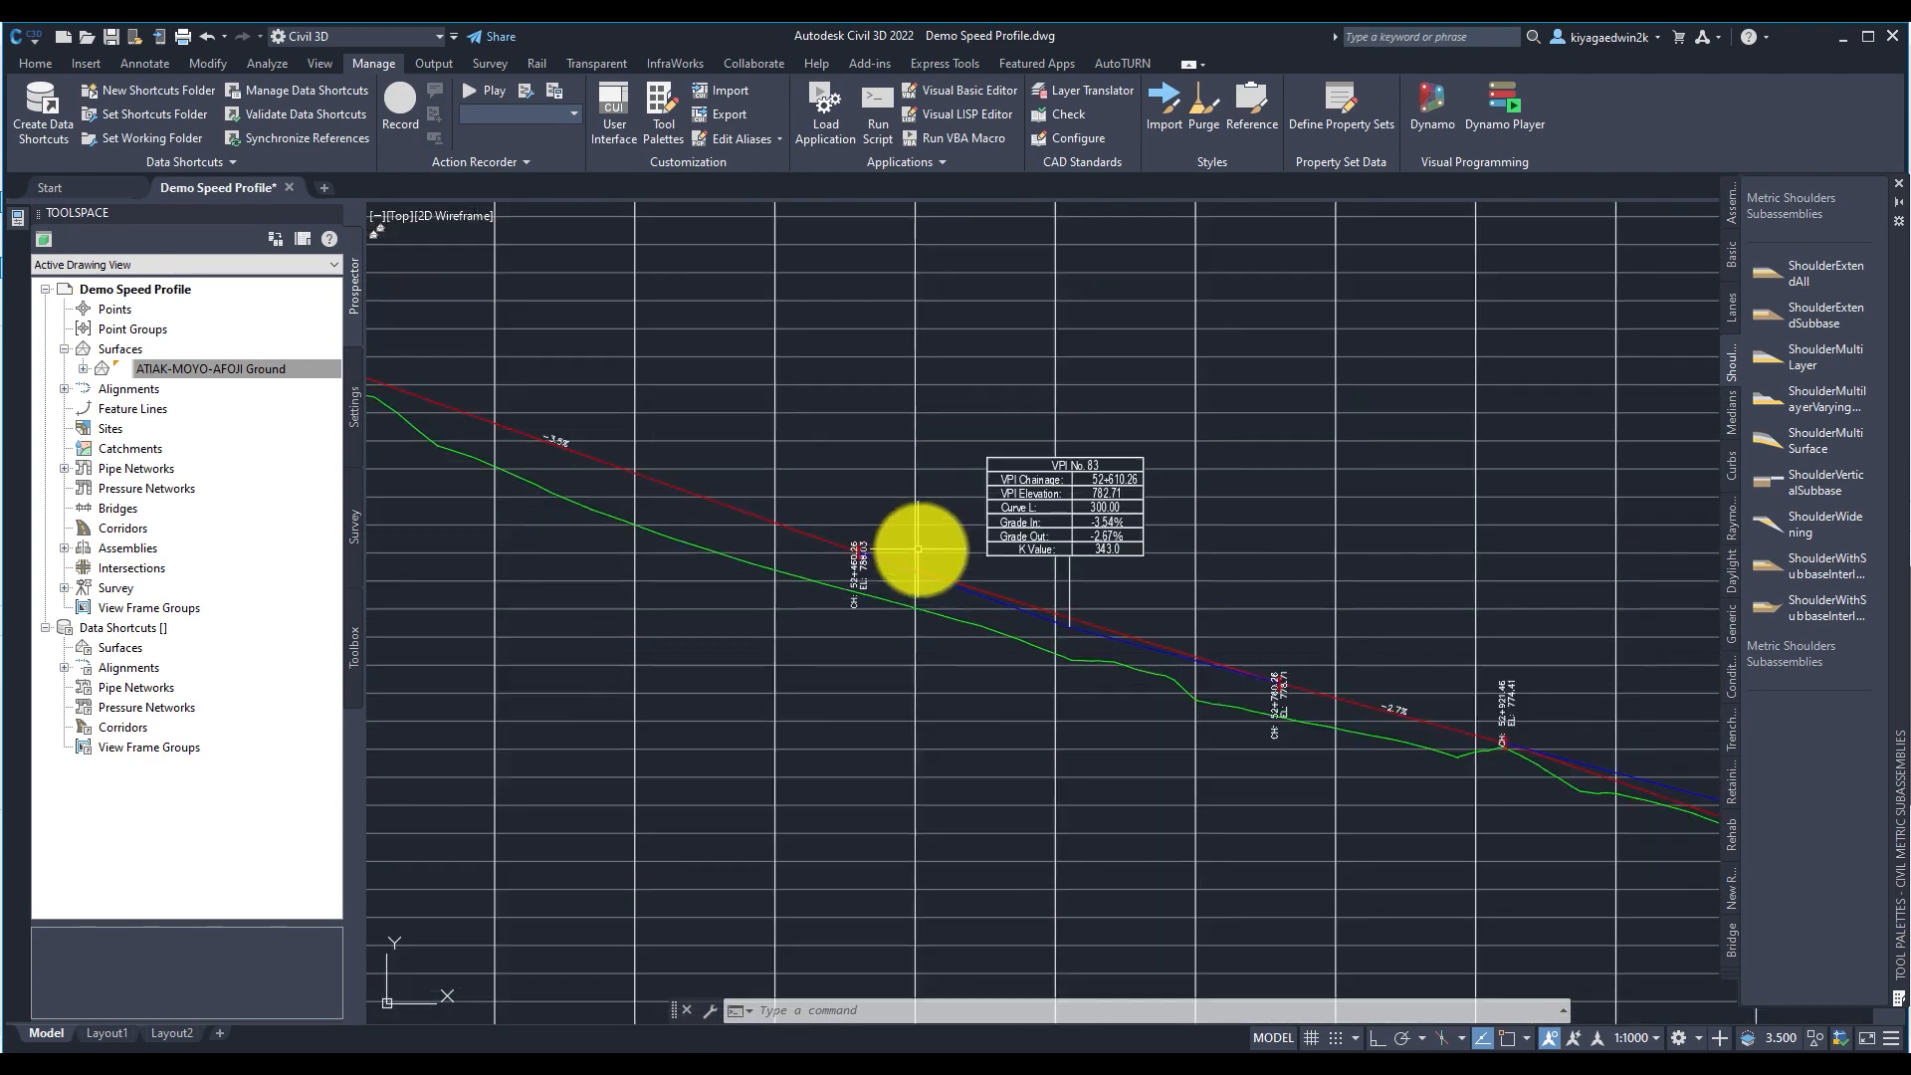
{"action": "scroll", "coordinate": [528, 460], "scroll_direction": "up", "scroll_amount": 6}
{"action": "scroll", "coordinate": [558, 432], "scroll_direction": "down", "scroll_amount": 6}
{"action": "middle_click_drag", "start_coordinate": [1330, 665], "coordinate": [630, 527]}
{"action": "scroll", "coordinate": [733, 560], "scroll_direction": "down", "scroll_amount": 5}
{"action": "scroll", "coordinate": [796, 575], "scroll_direction": "up", "scroll_amount": 6}
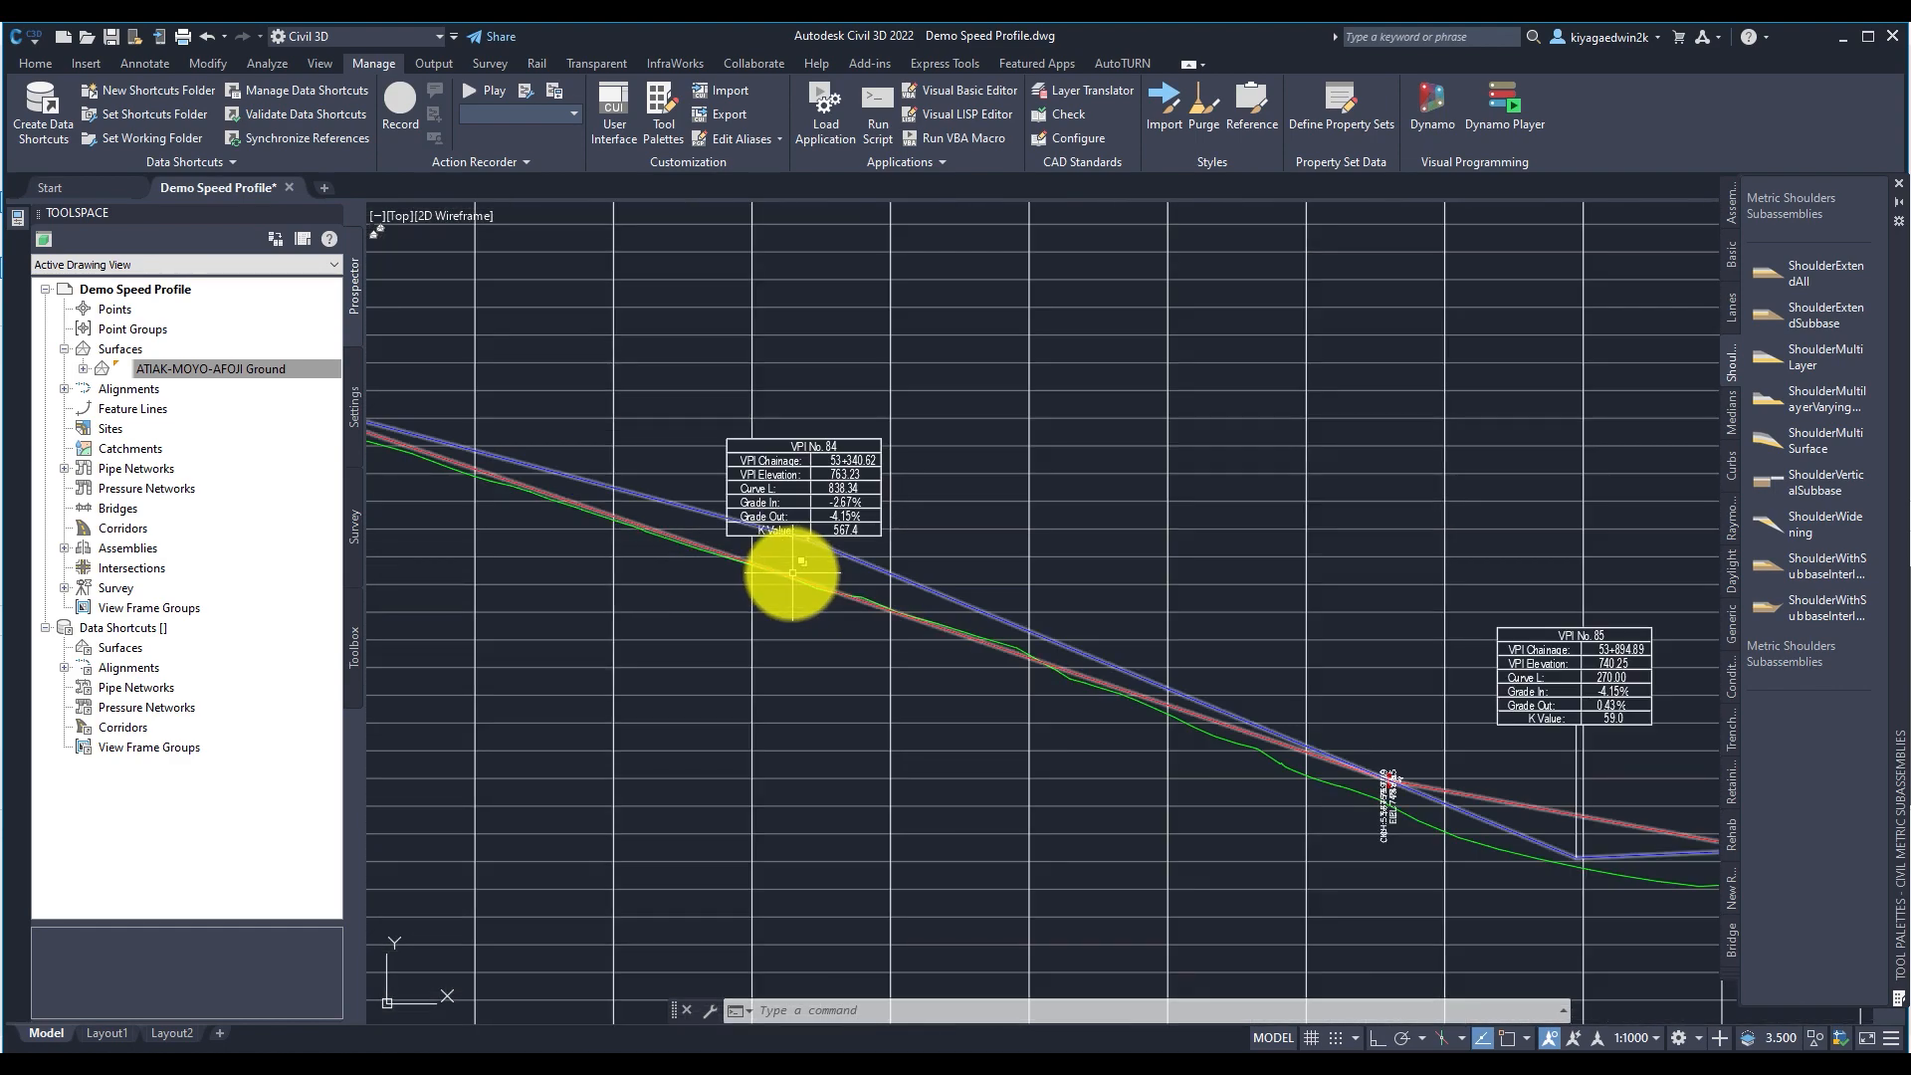
{"action": "scroll", "coordinate": [761, 558], "scroll_direction": "down", "scroll_amount": 8}
{"action": "middle_click_drag", "start_coordinate": [759, 558], "coordinate": [558, 474]}
{"action": "scroll", "coordinate": [884, 554], "scroll_direction": "up", "scroll_amount": 4}
{"action": "middle_click_drag", "start_coordinate": [820, 494], "coordinate": [653, 461]}
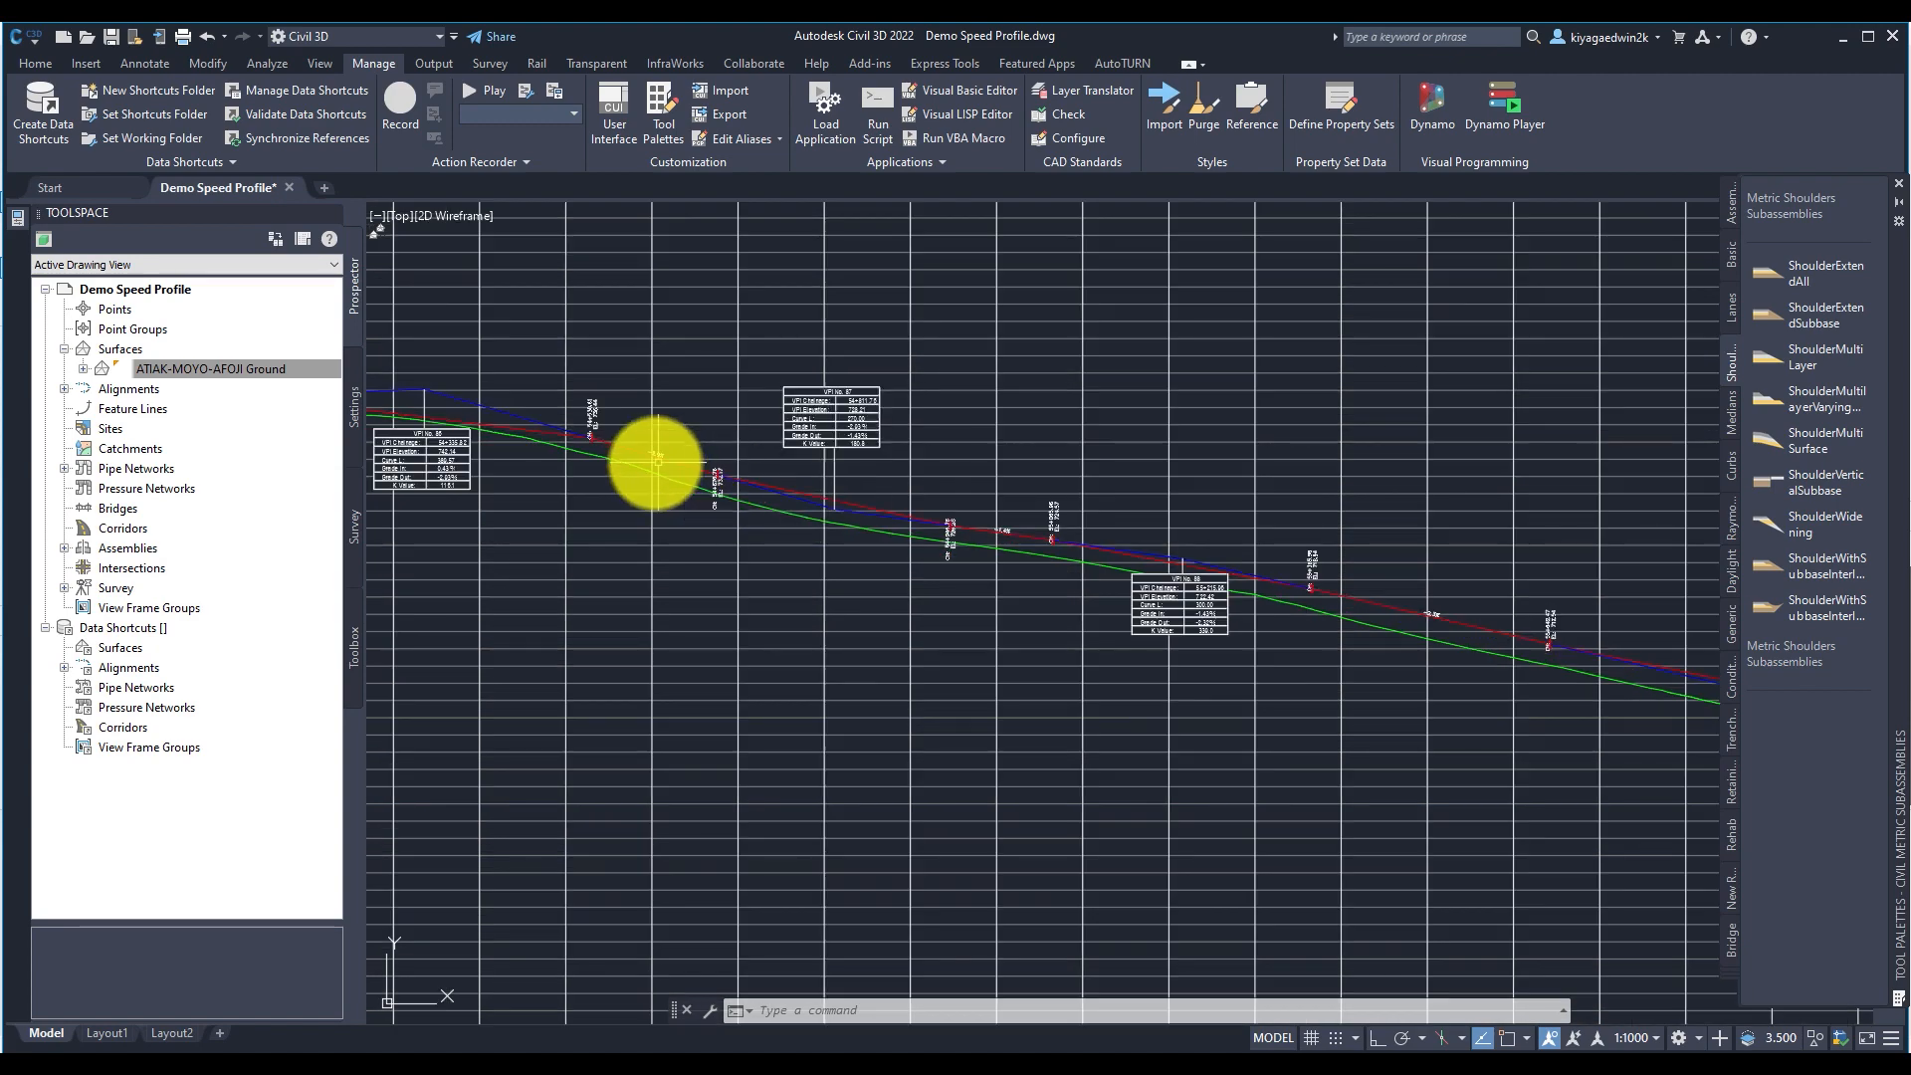
{"action": "scroll", "coordinate": [653, 443], "scroll_direction": "up", "scroll_amount": 5}
{"action": "scroll", "coordinate": [690, 503], "scroll_direction": "down", "scroll_amount": 7}
{"action": "scroll", "coordinate": [983, 517], "scroll_direction": "up", "scroll_amount": 4}
{"action": "scroll", "coordinate": [945, 517], "scroll_direction": "down", "scroll_amount": 6}
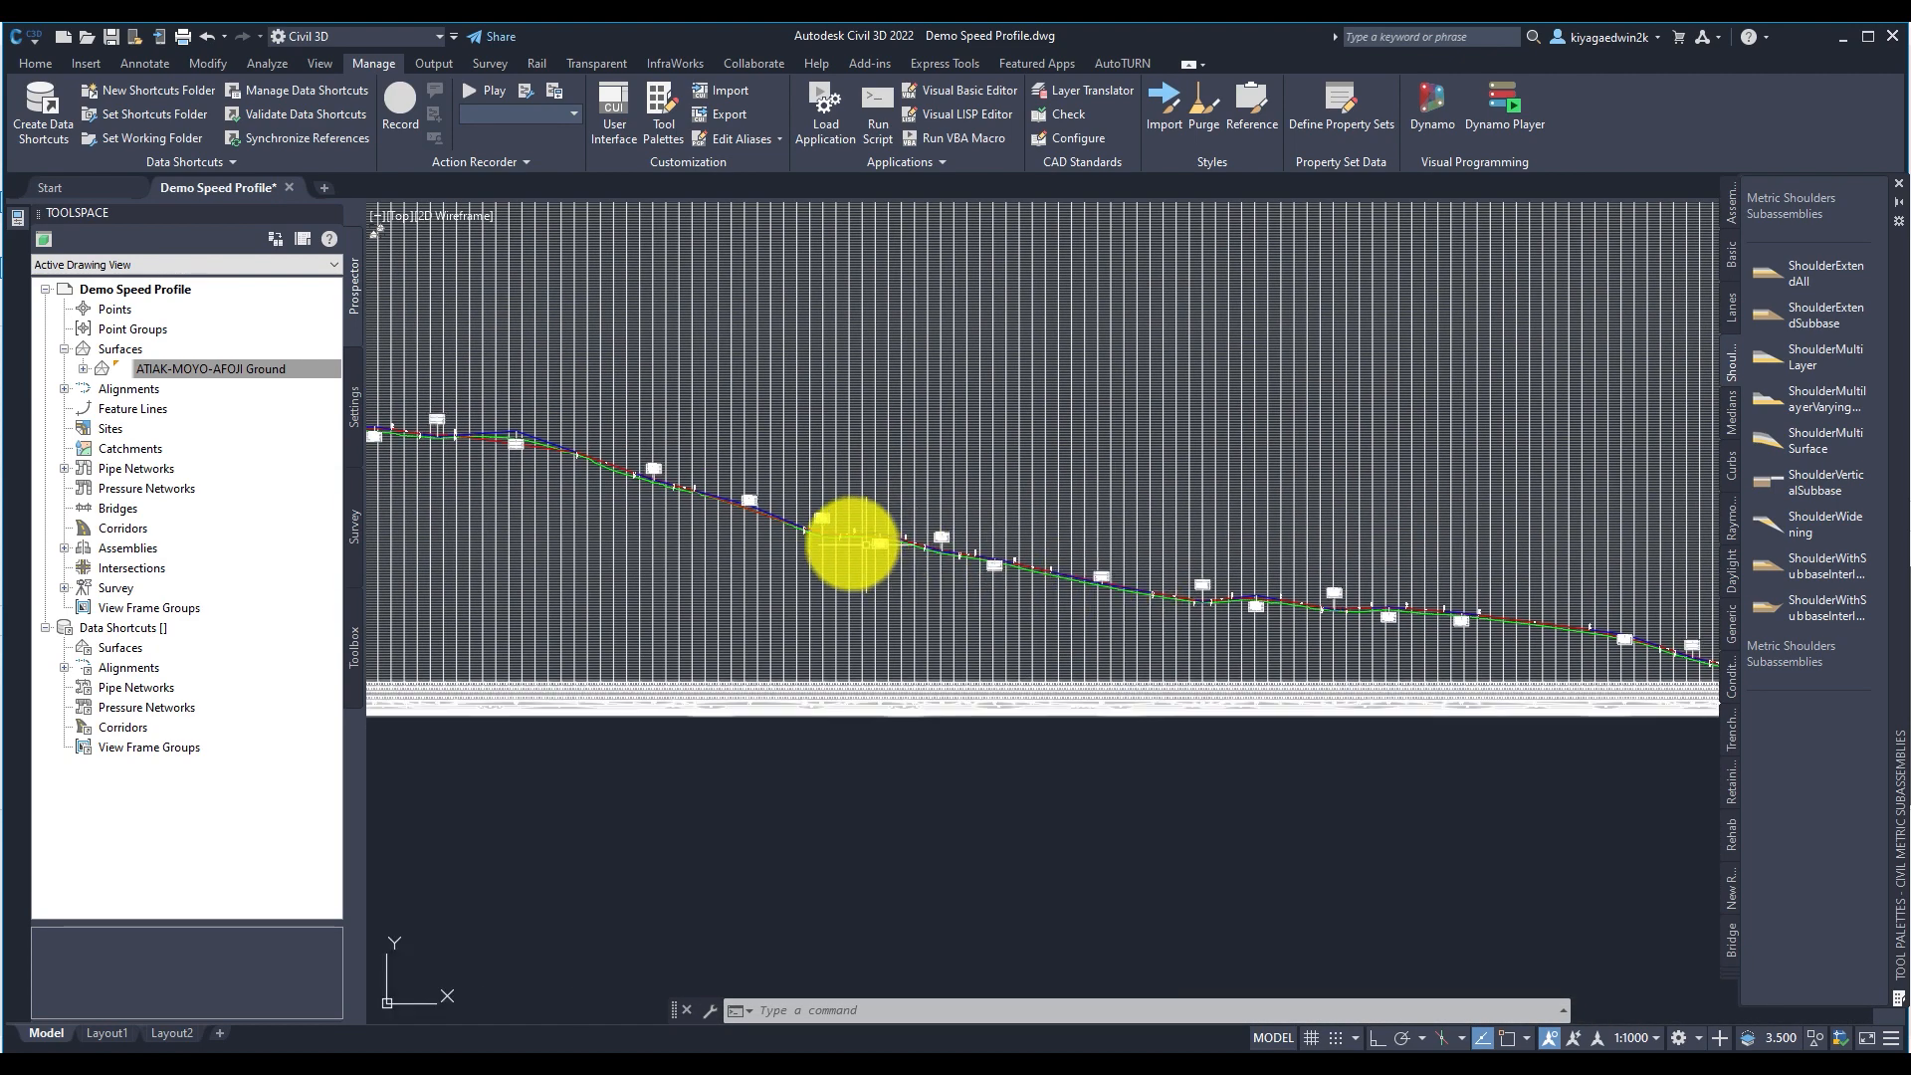
Review the long descending stretch of the design profile, comparing the design line with the existing ground line
{"action": "mouse_move", "coordinate": [852, 545]}
{"action": "middle_mouse_down"}
{"action": "mouse_move", "coordinate": [1147, 622]}
{"action": "mouse_move", "coordinate": [956, 571]}
{"action": "mouse_move", "coordinate": [1001, 577]}
{"action": "middle_mouse_up"}
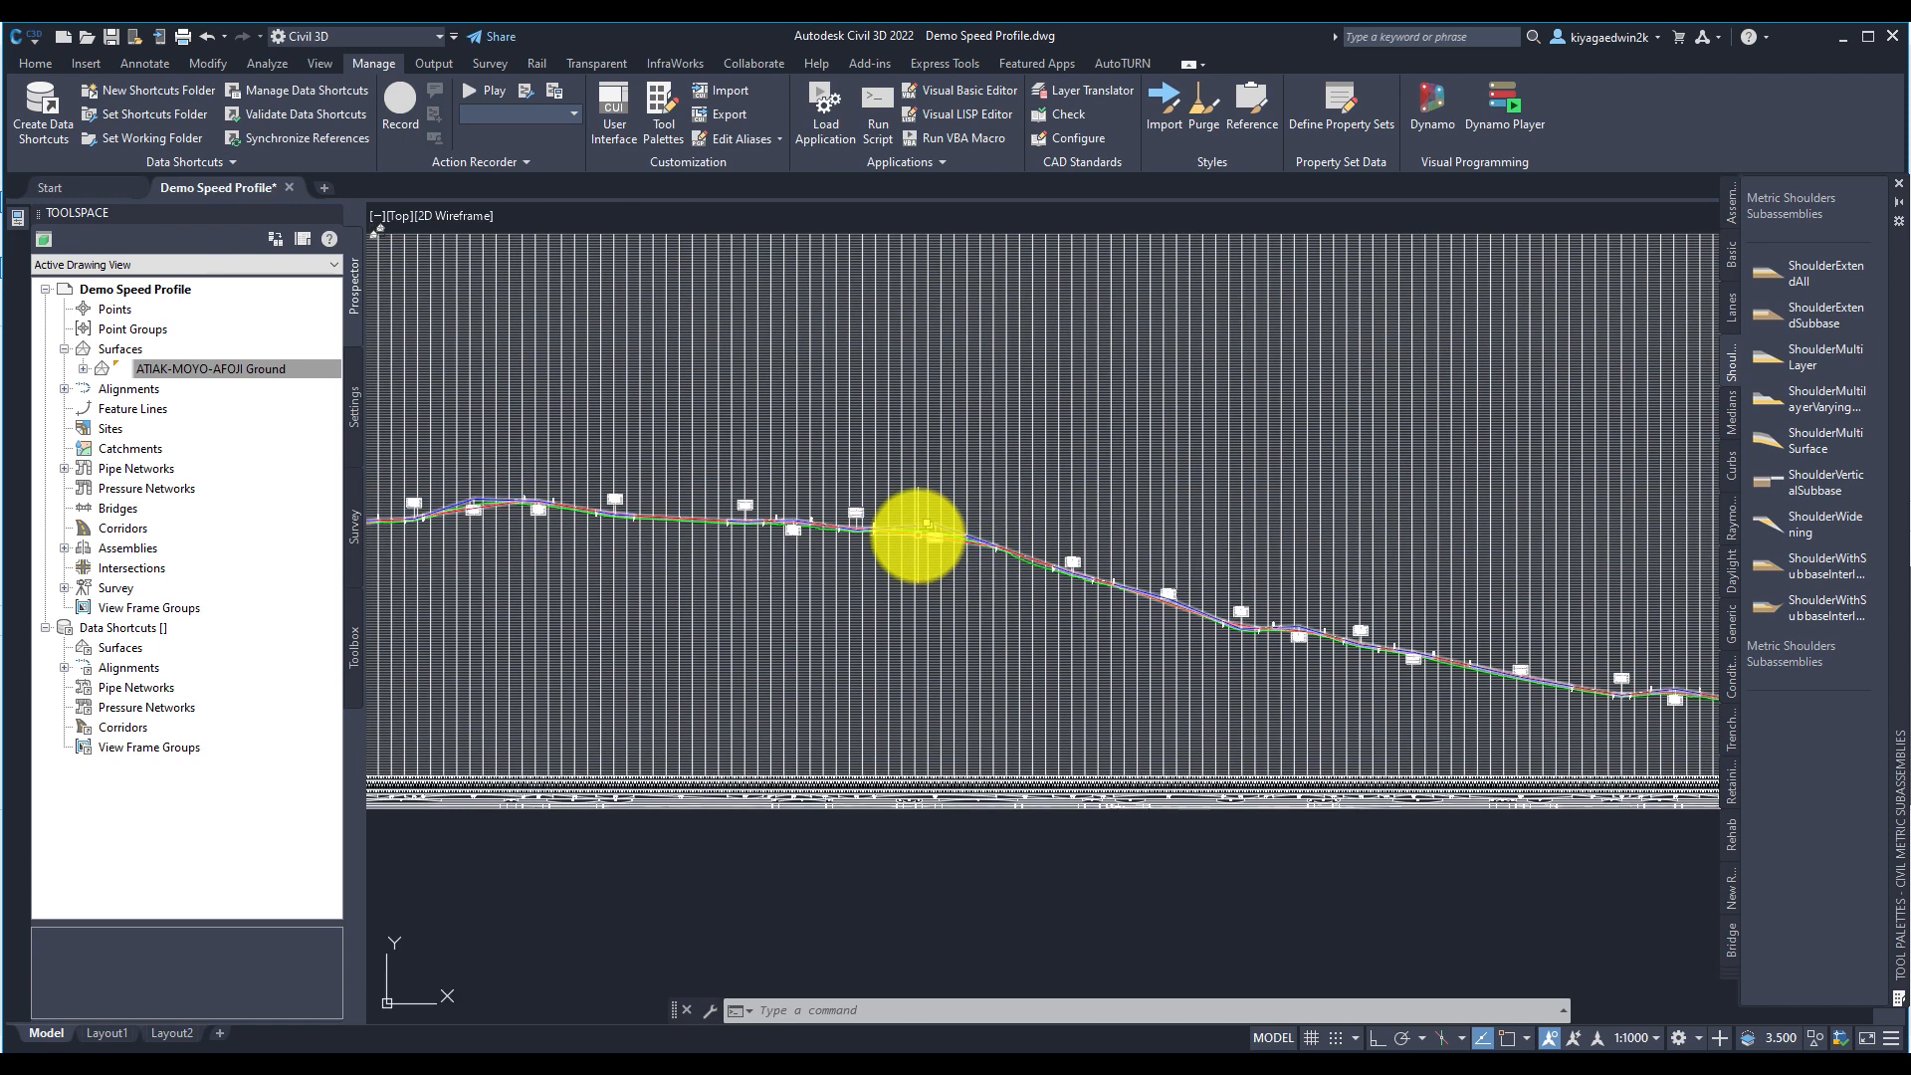
{"action": "middle_click_drag", "start_coordinate": [1139, 588], "coordinate": [733, 461]}
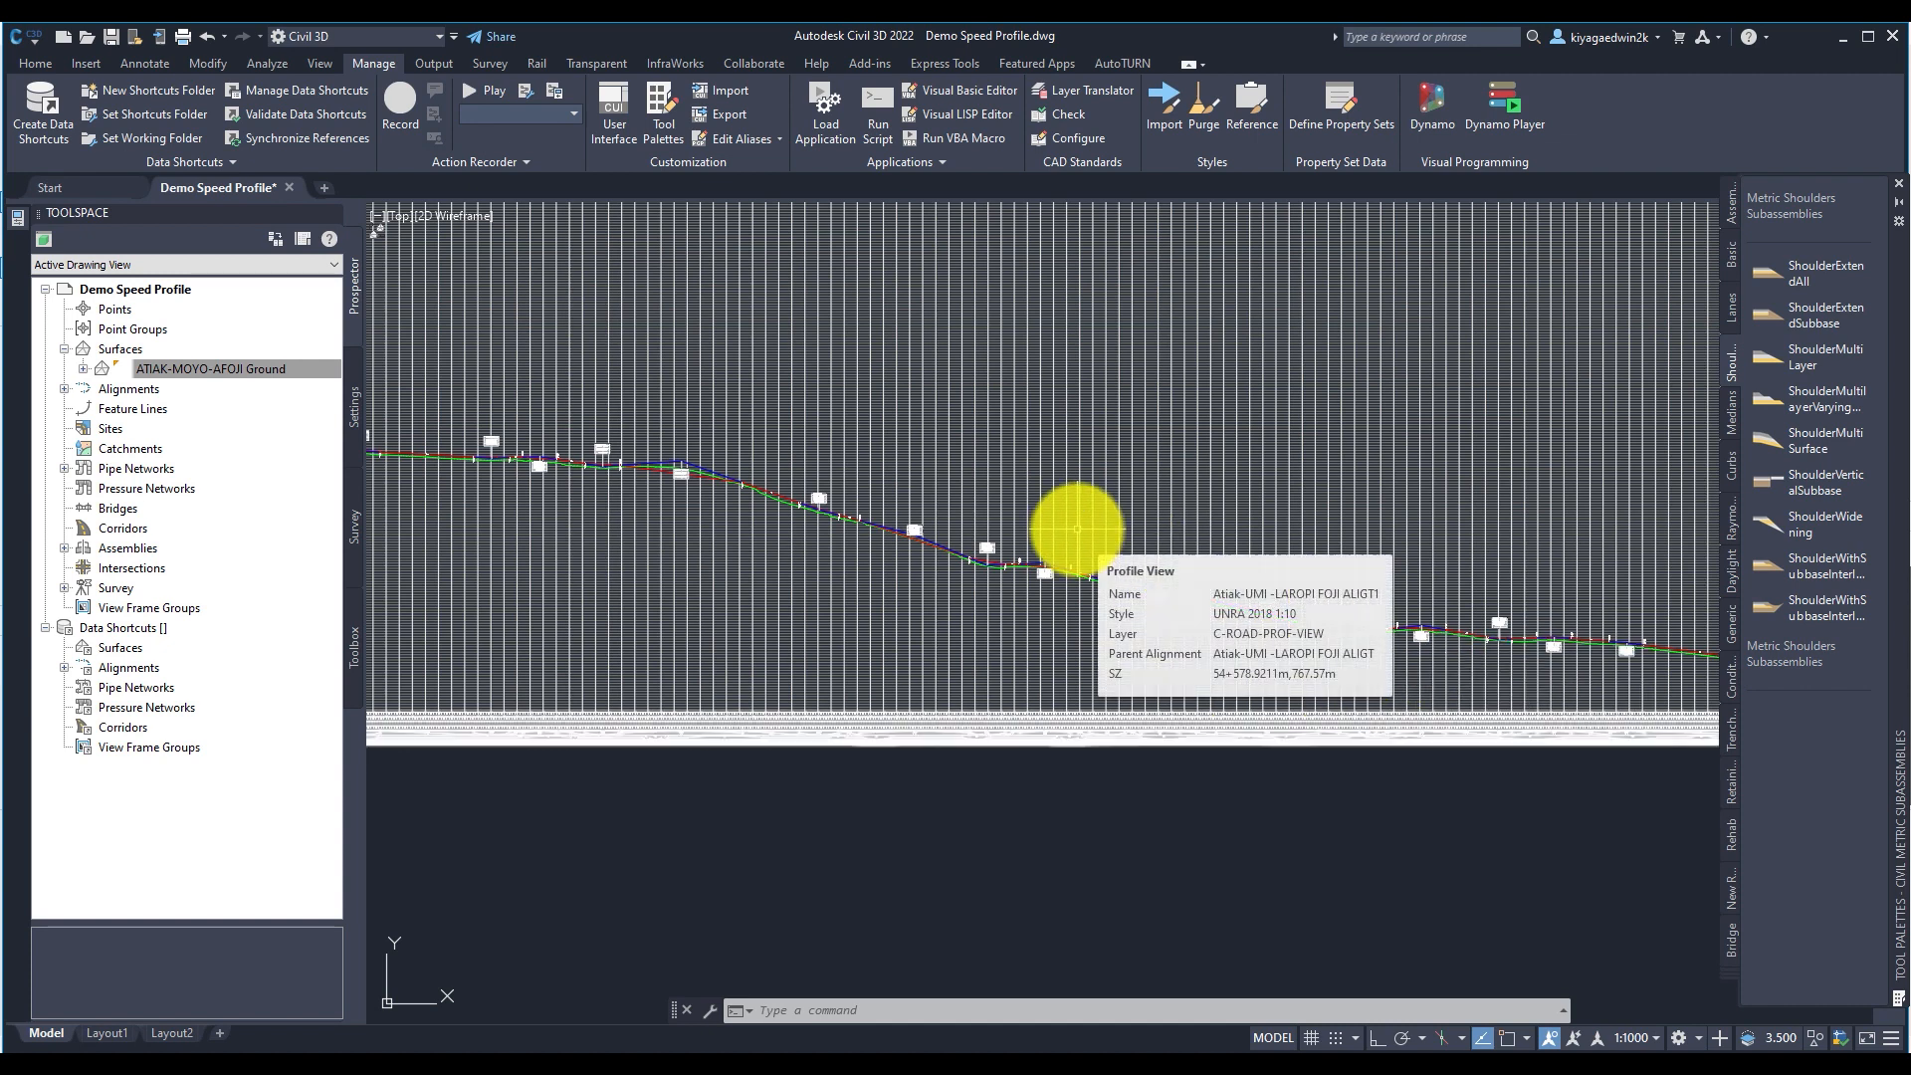
{"action": "scroll", "coordinate": [949, 554], "scroll_direction": "up", "scroll_amount": 8}
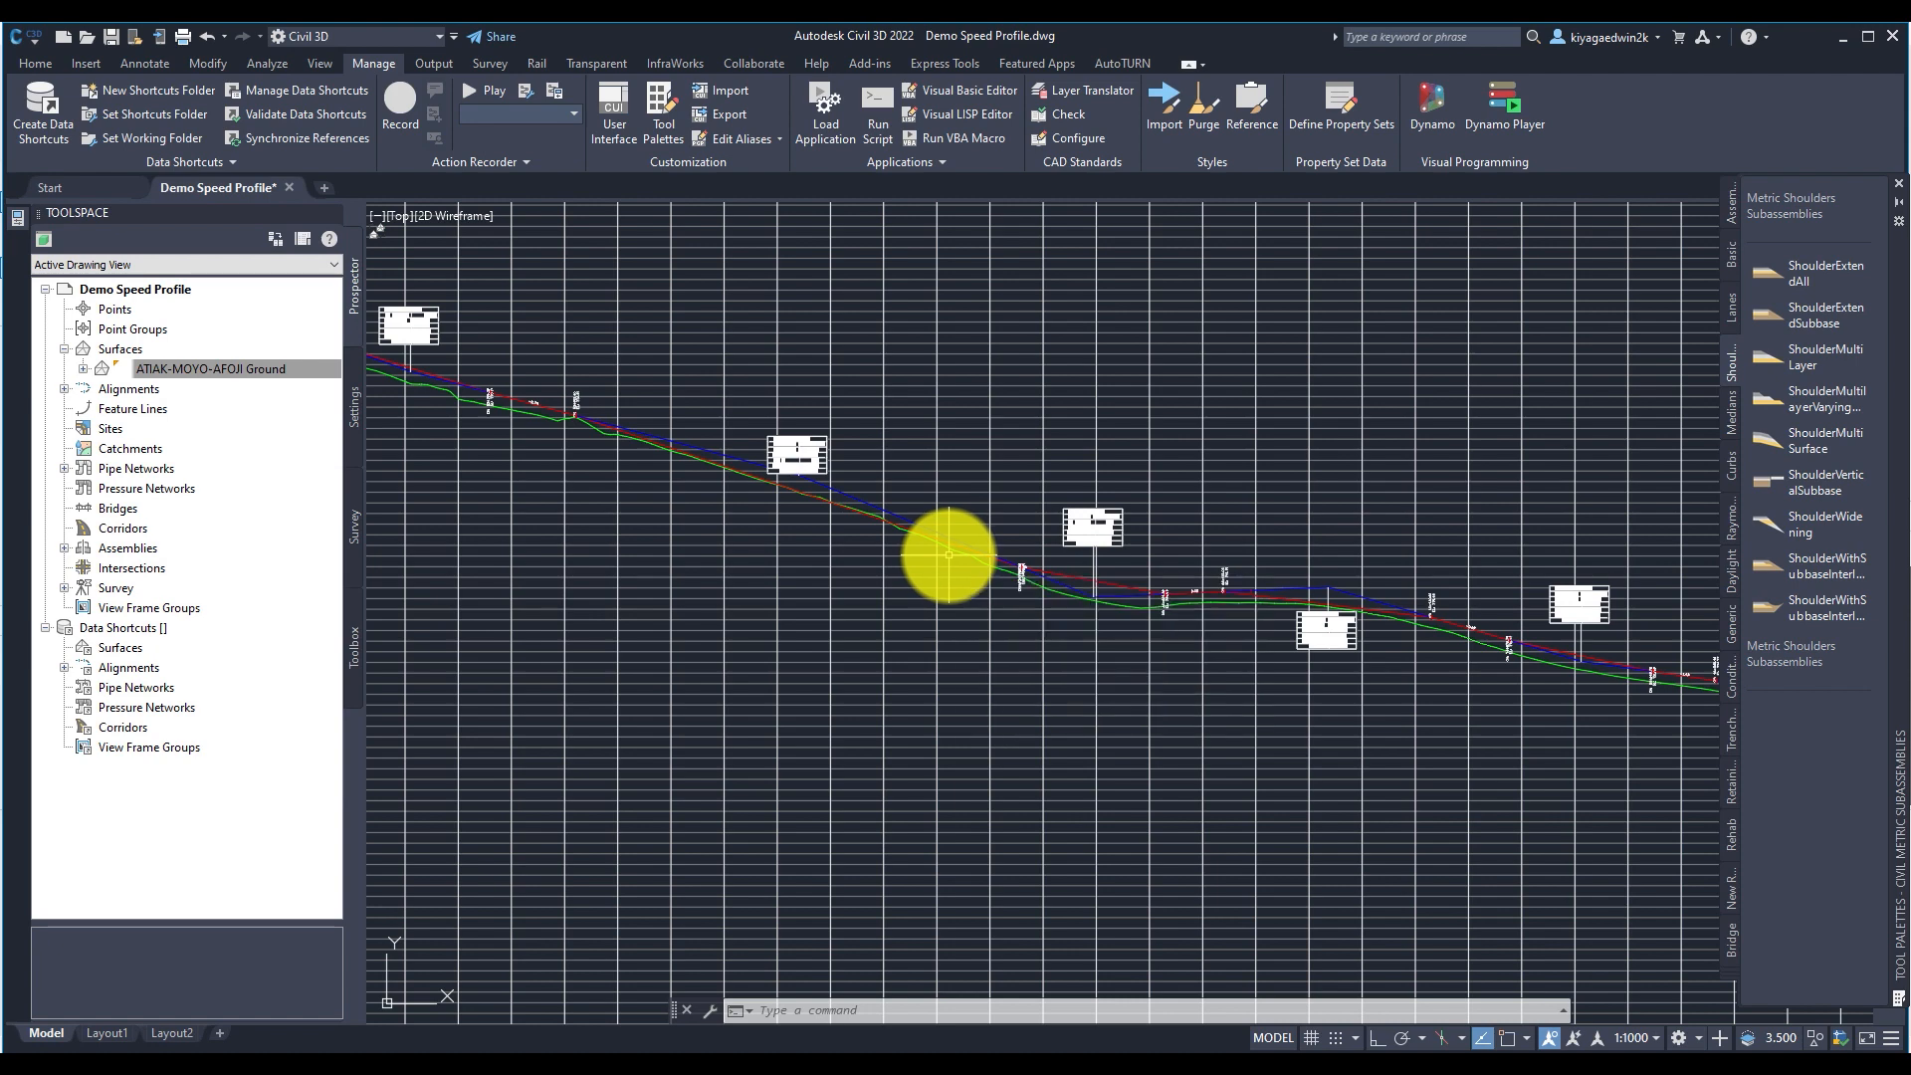
{"action": "scroll", "coordinate": [949, 554], "scroll_direction": "down", "scroll_amount": 5}
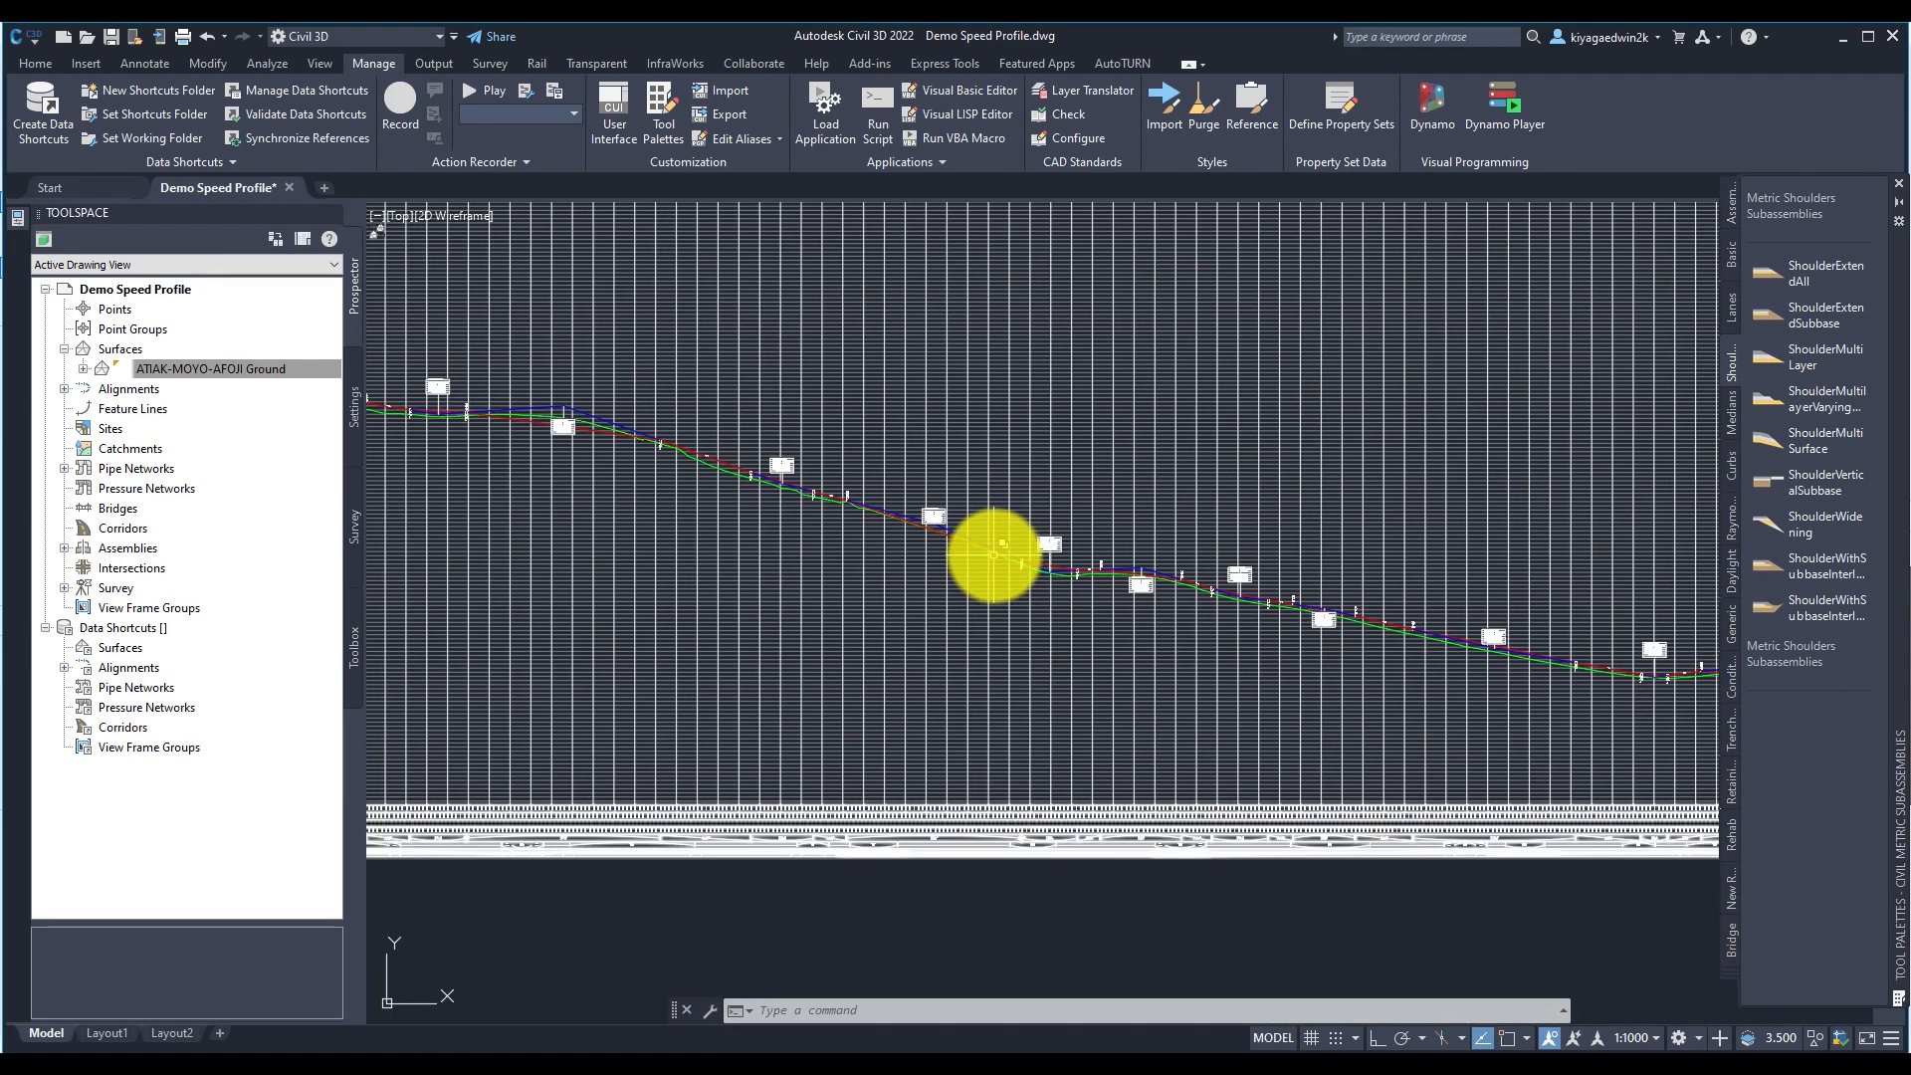
{"action": "scroll", "coordinate": [992, 550], "scroll_direction": "down", "scroll_amount": 5}
{"action": "scroll", "coordinate": [1048, 523], "scroll_direction": "up", "scroll_amount": 5}
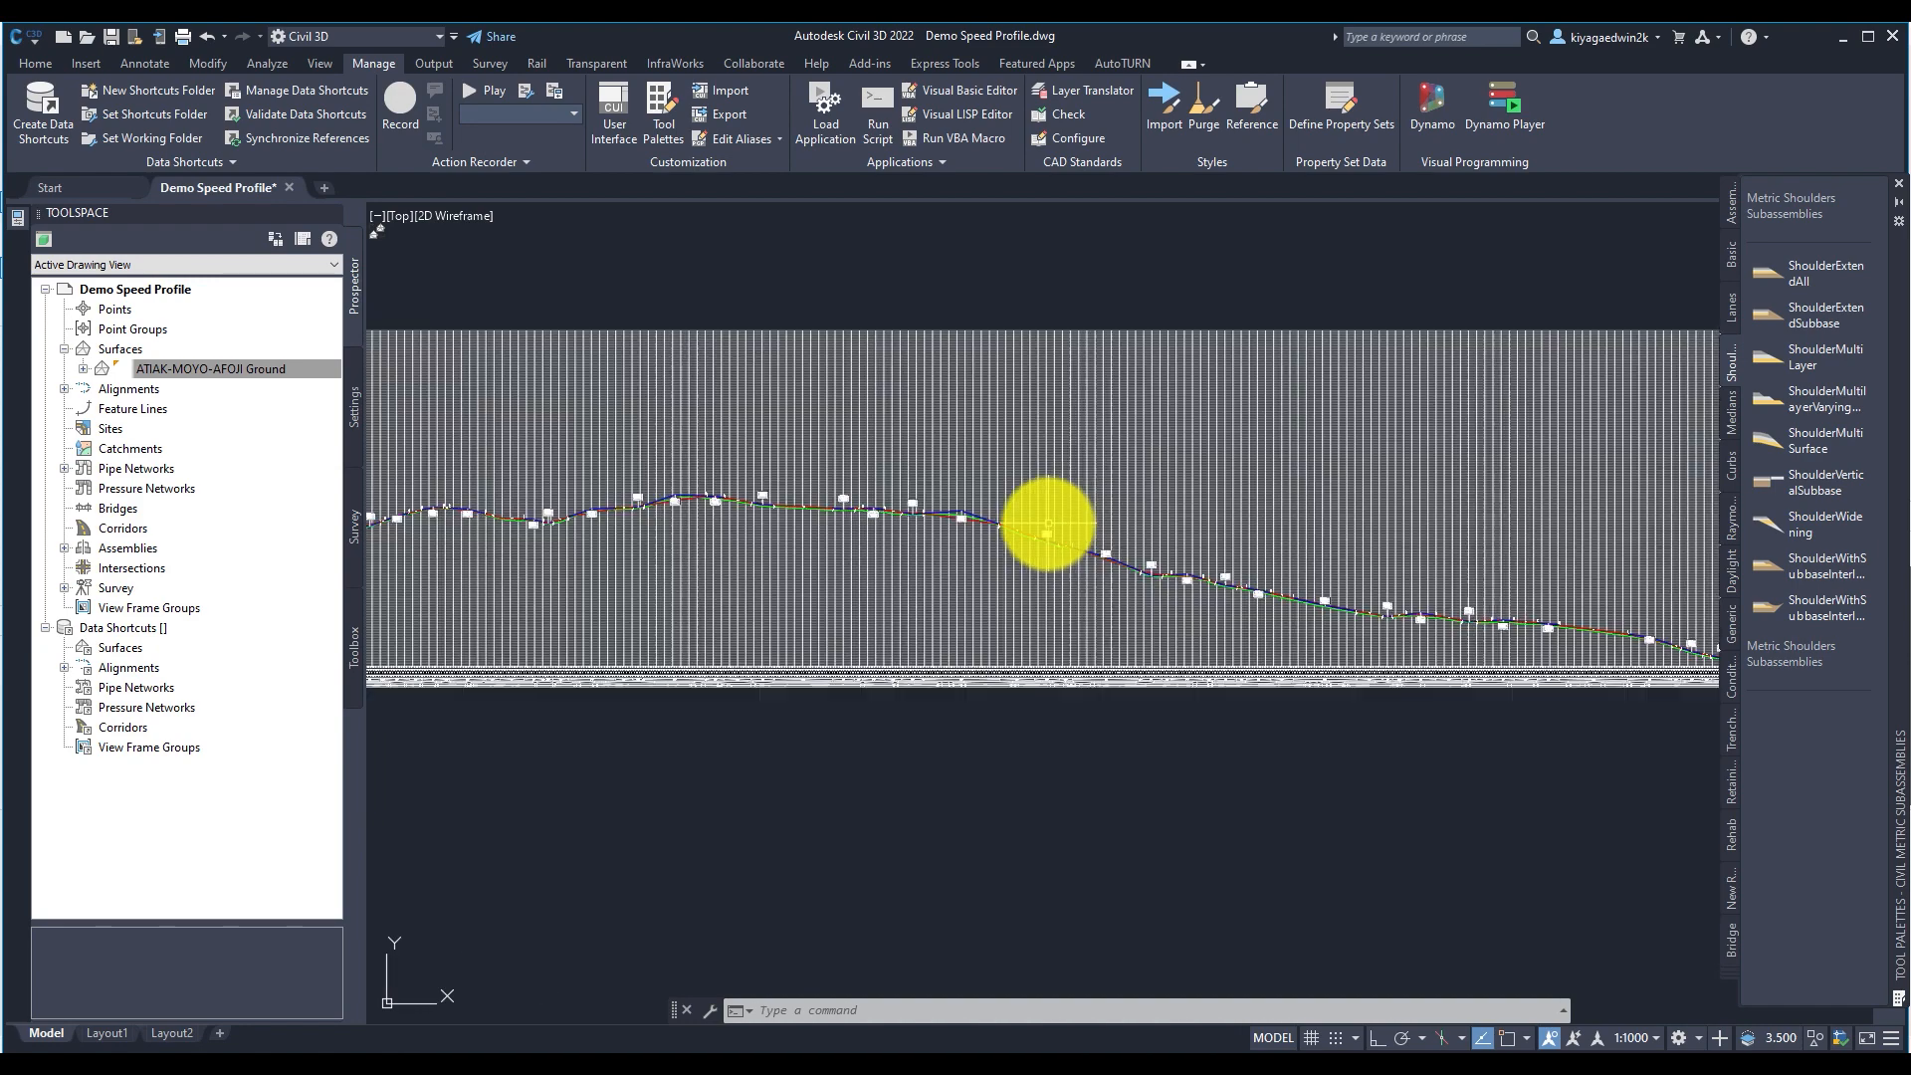
{"action": "scroll", "coordinate": [1047, 524], "scroll_direction": "down", "scroll_amount": 11}
{"action": "scroll", "coordinate": [1047, 523], "scroll_direction": "up", "scroll_amount": 6}
{"action": "scroll", "coordinate": [1047, 523], "scroll_direction": "up", "scroll_amount": 5}
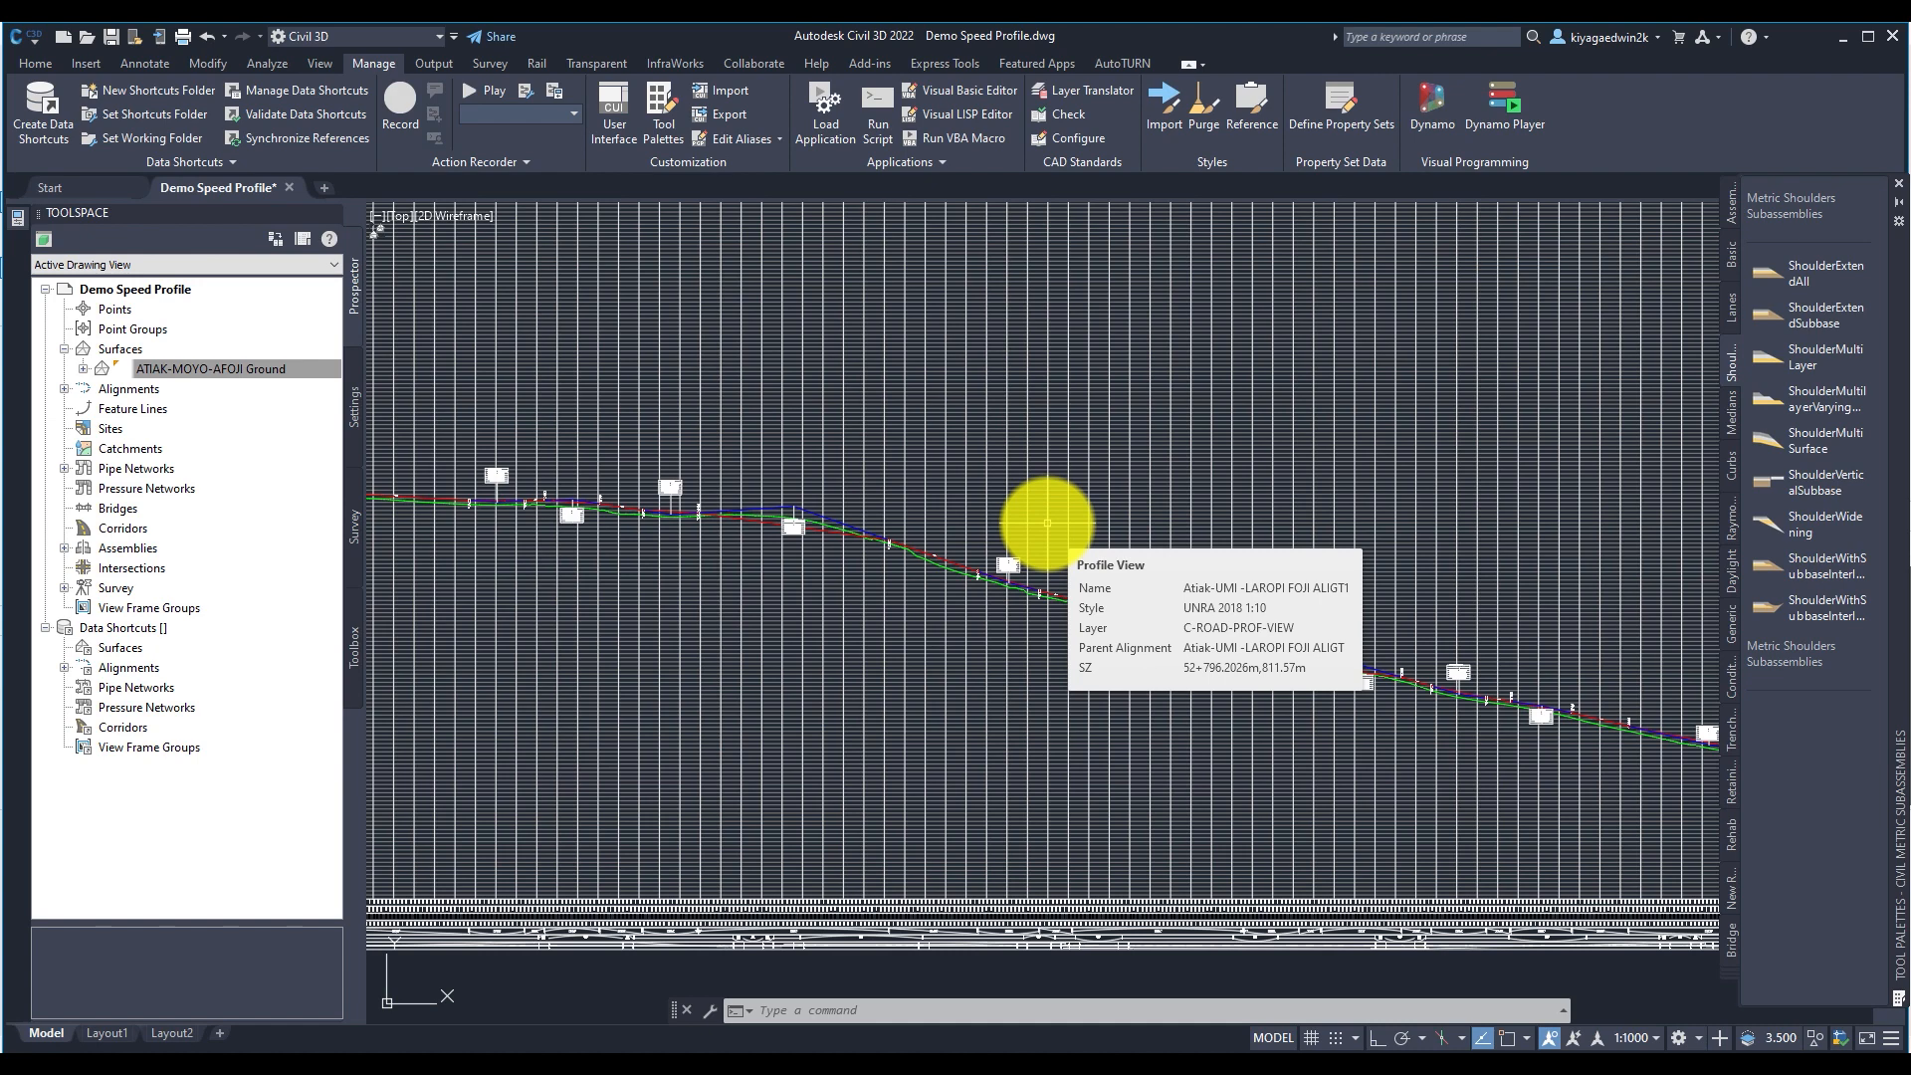
{"action": "scroll", "coordinate": [989, 511], "scroll_direction": "up", "scroll_amount": 4}
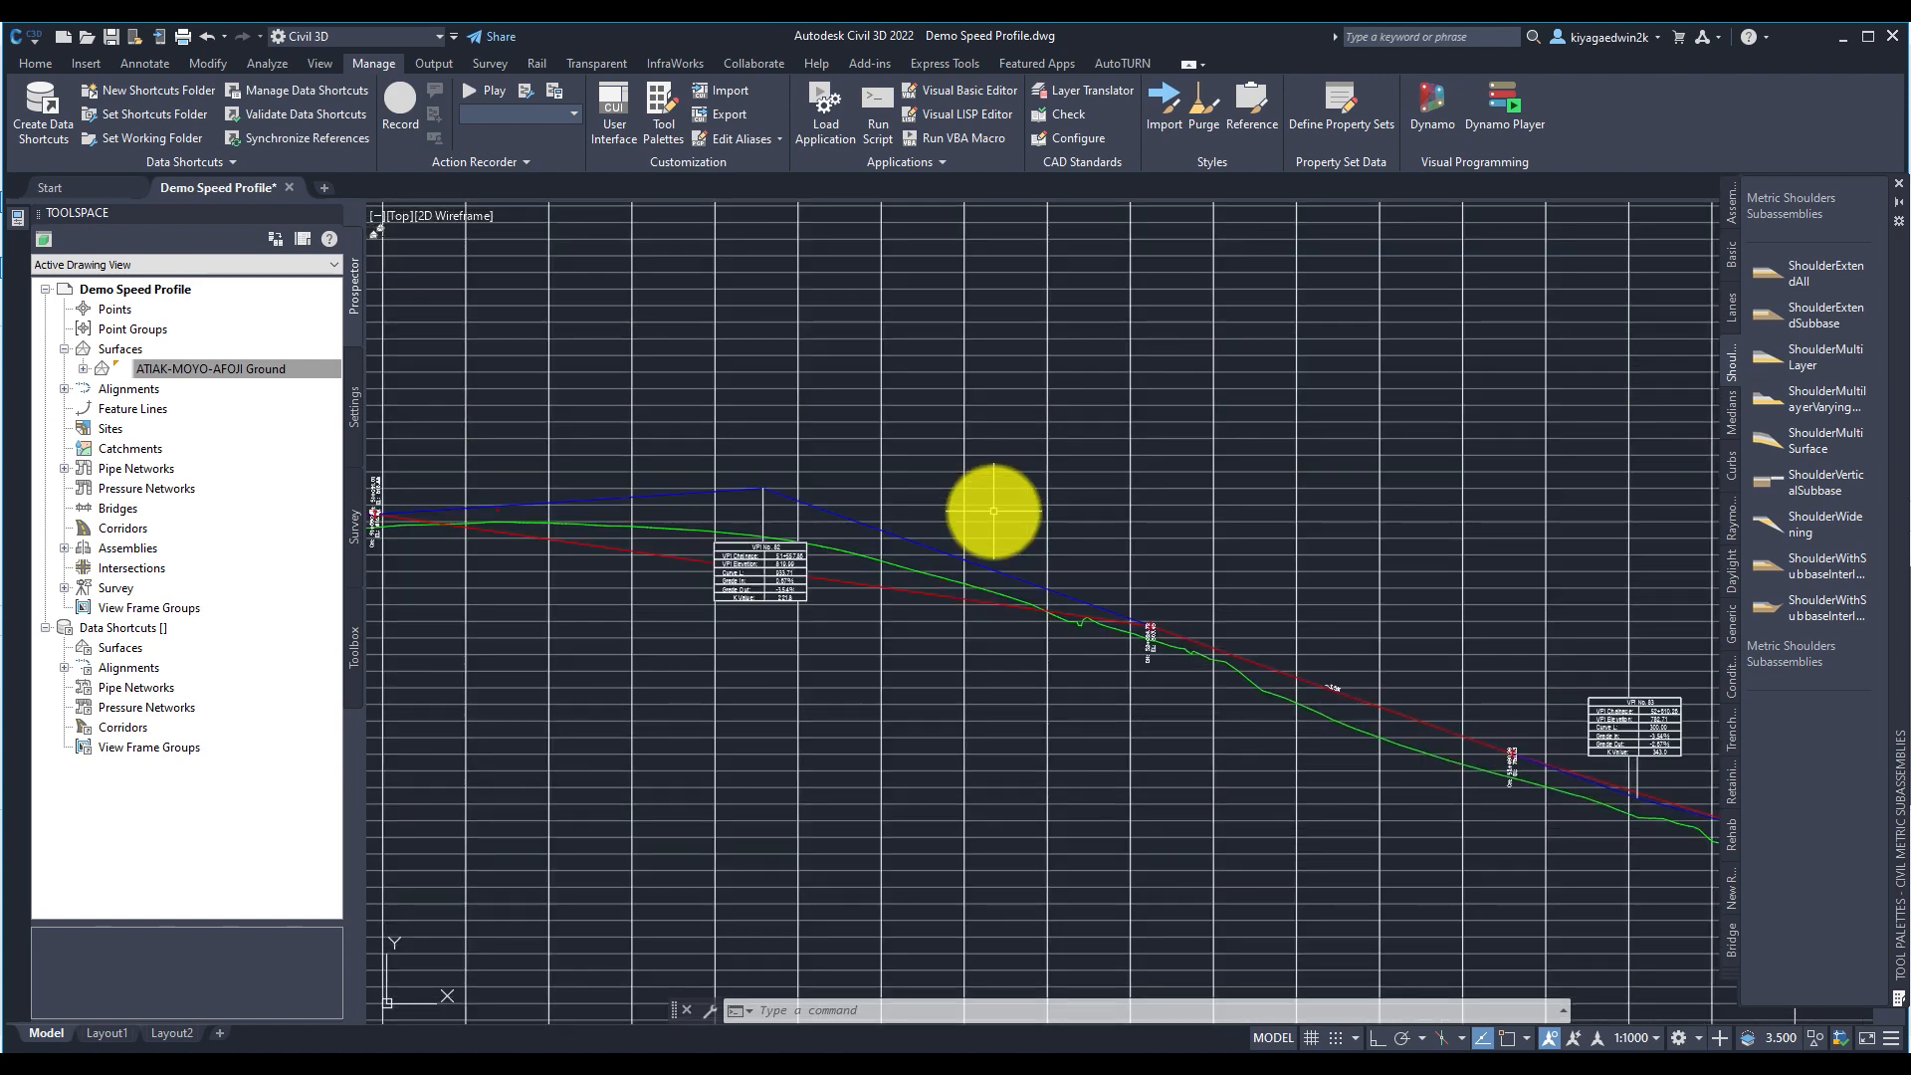
{"action": "scroll", "coordinate": [995, 509], "scroll_direction": "down", "scroll_amount": 8}
{"action": "scroll", "coordinate": [995, 509], "scroll_direction": "up", "scroll_amount": 6}
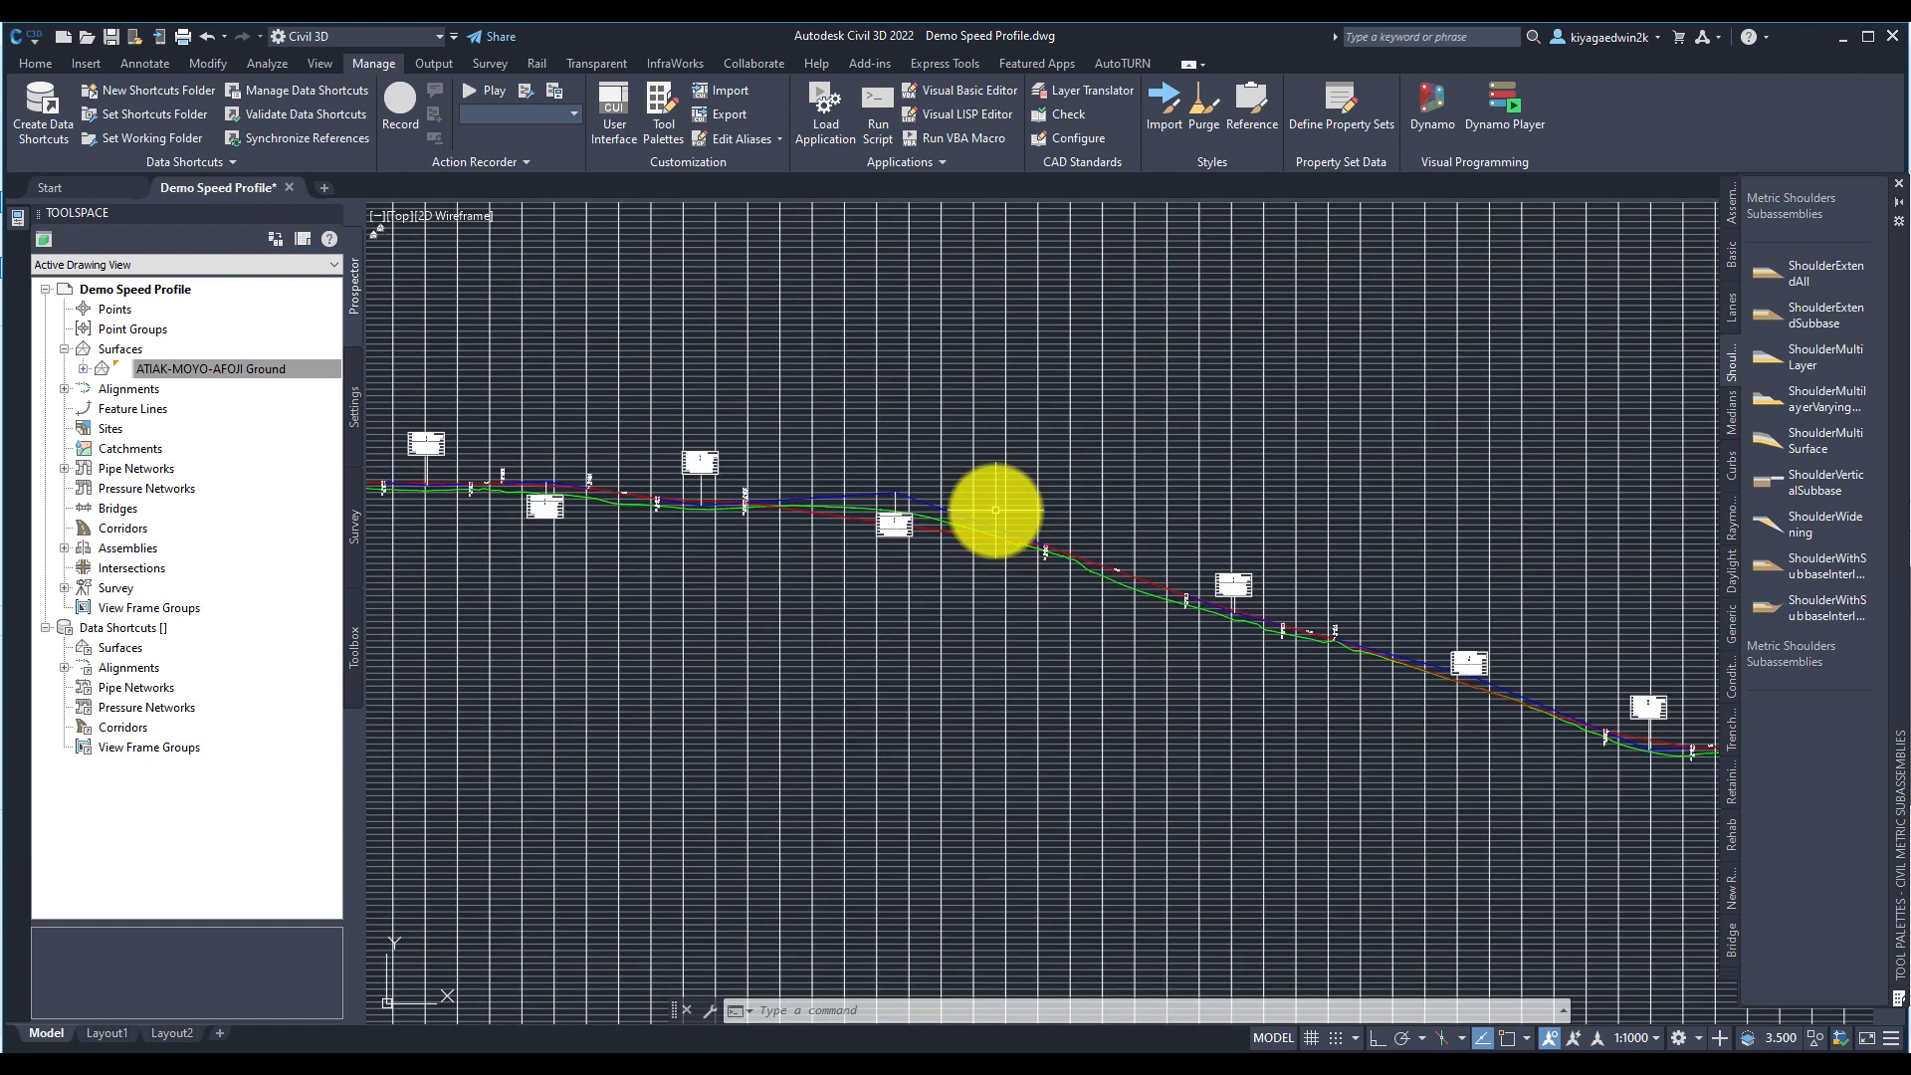